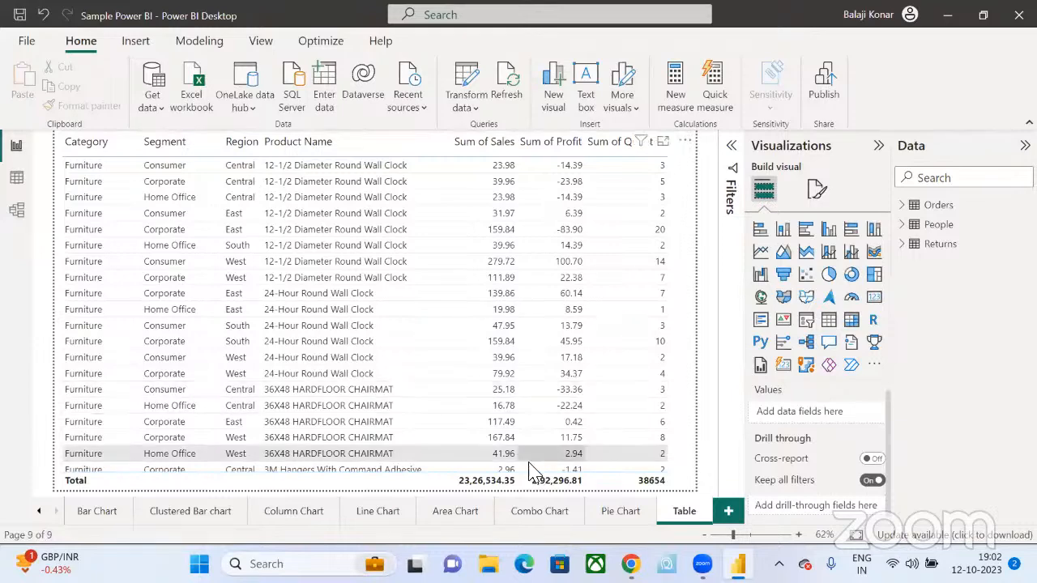
- Add a new report page and name it Scatter Plot
click(727, 511)
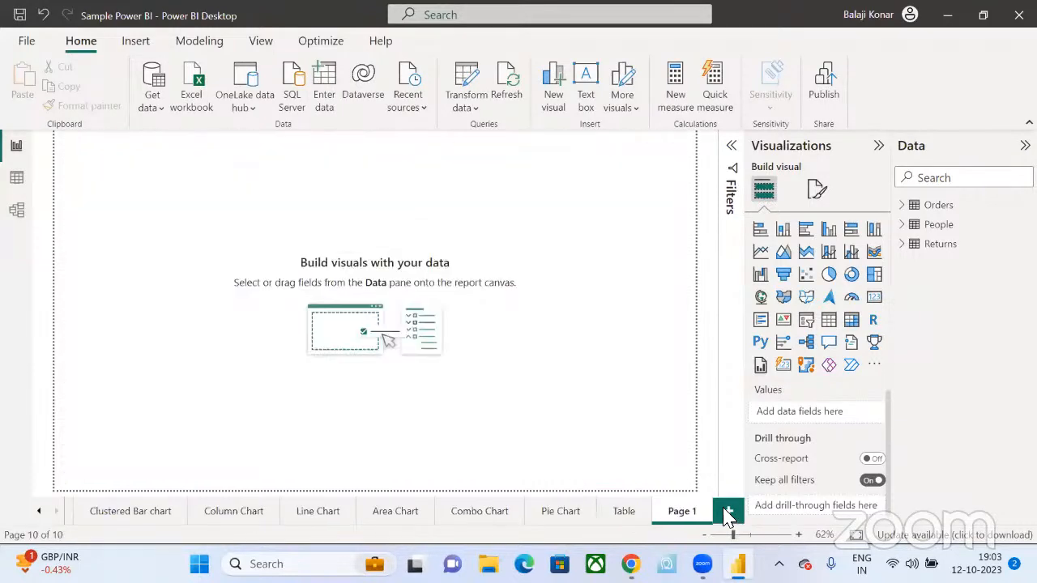
double_click(693, 515)
text(Scatter Plot)
key(Return)
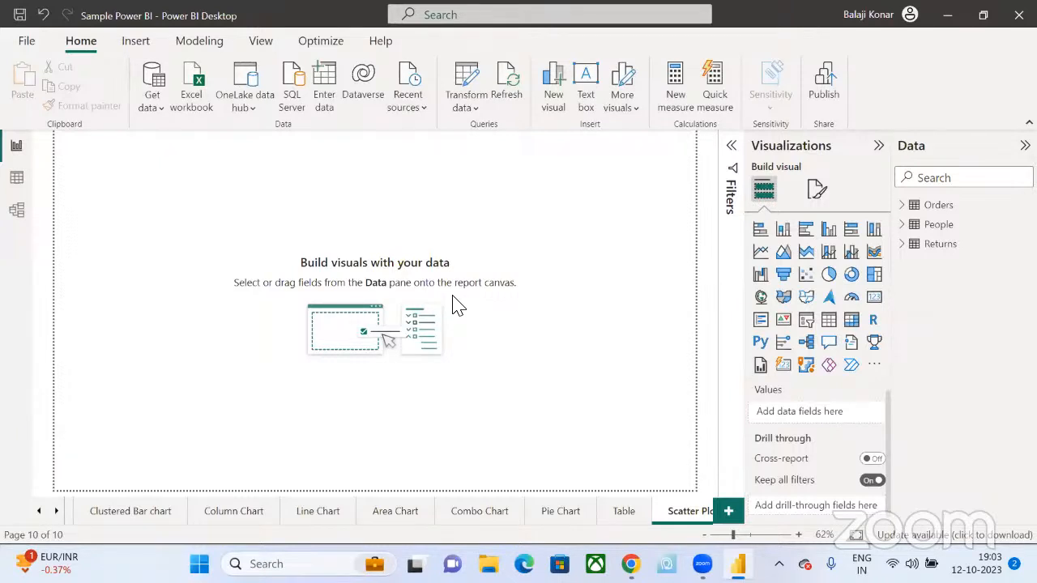
- Insert a scatter chart on the Scatter Plot page and enlarge it to fill the canvas
click(807, 276)
drag(192, 269, 696, 491)
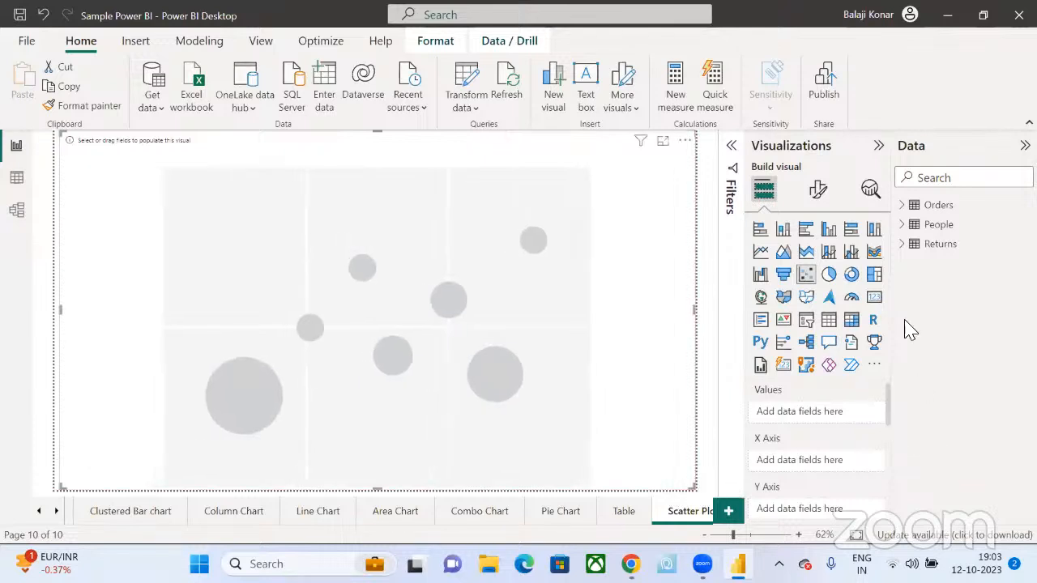
- Assign the Orders table's Sales to the scatter chart's X axis, Profit to its Y axis and Sub-Category to its values
click(905, 213)
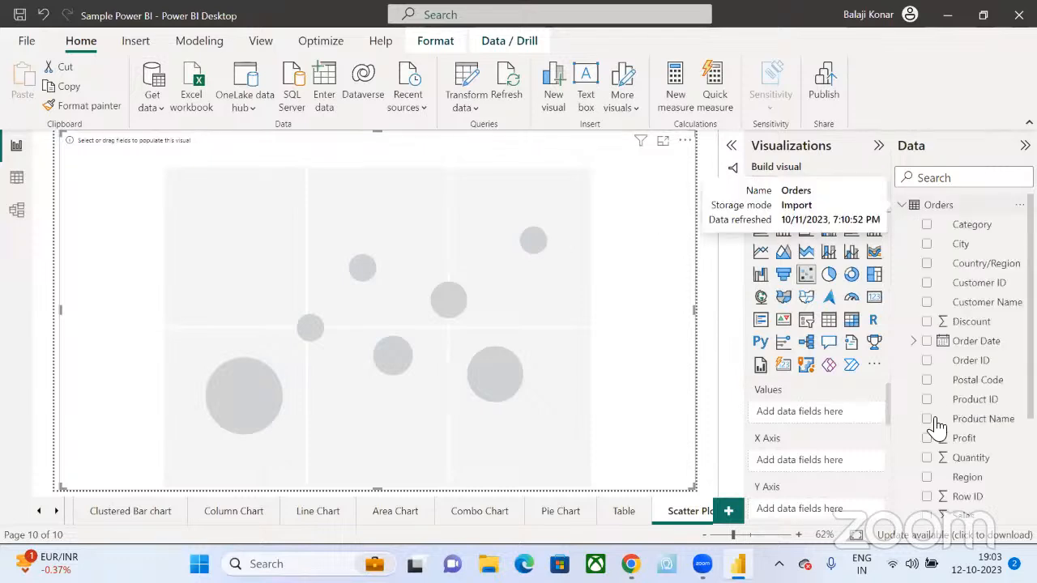
scroll(933, 454, down, 3)
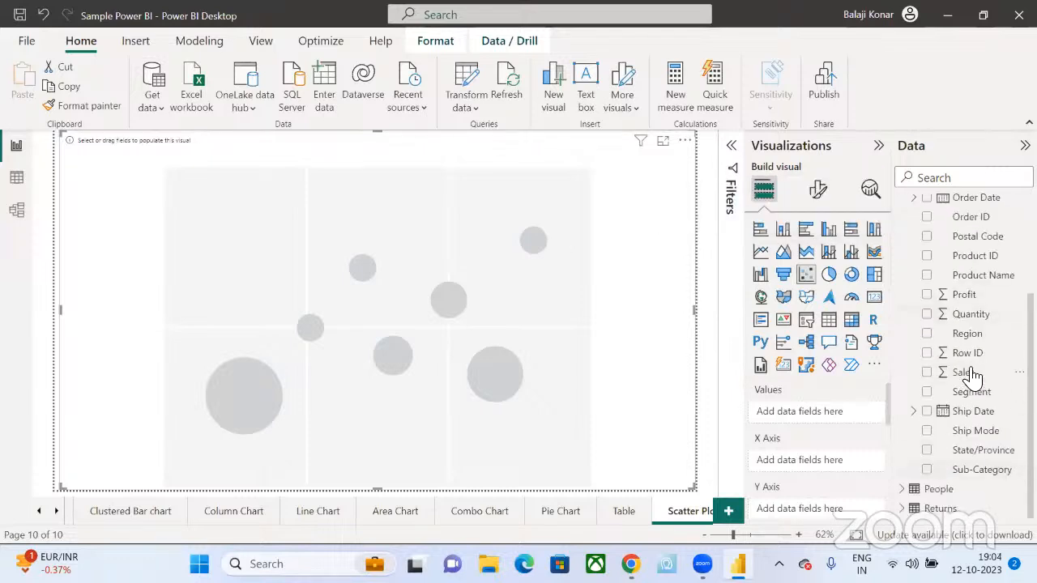
drag(944, 378, 813, 466)
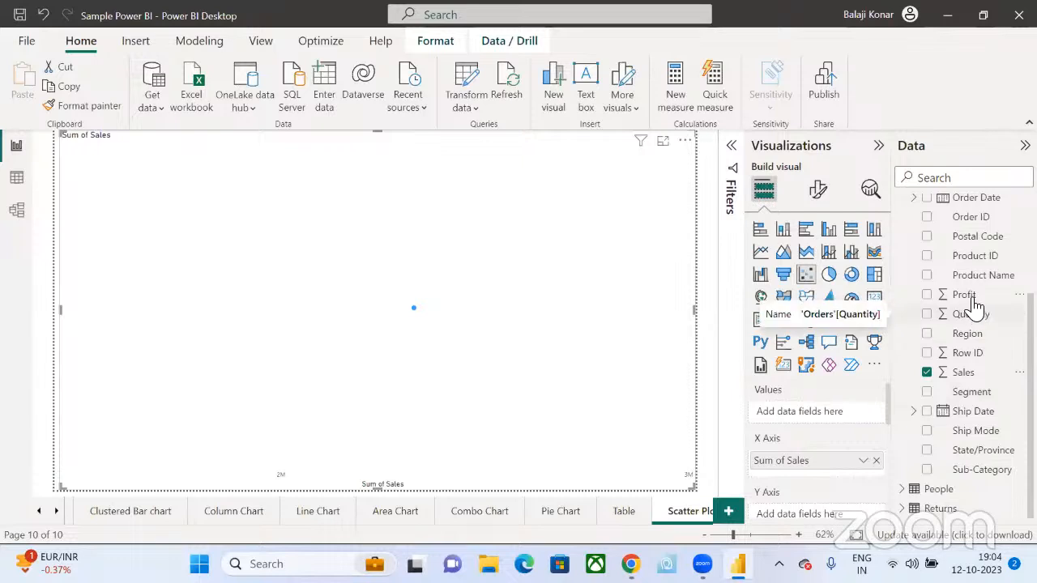
drag(965, 296, 820, 431)
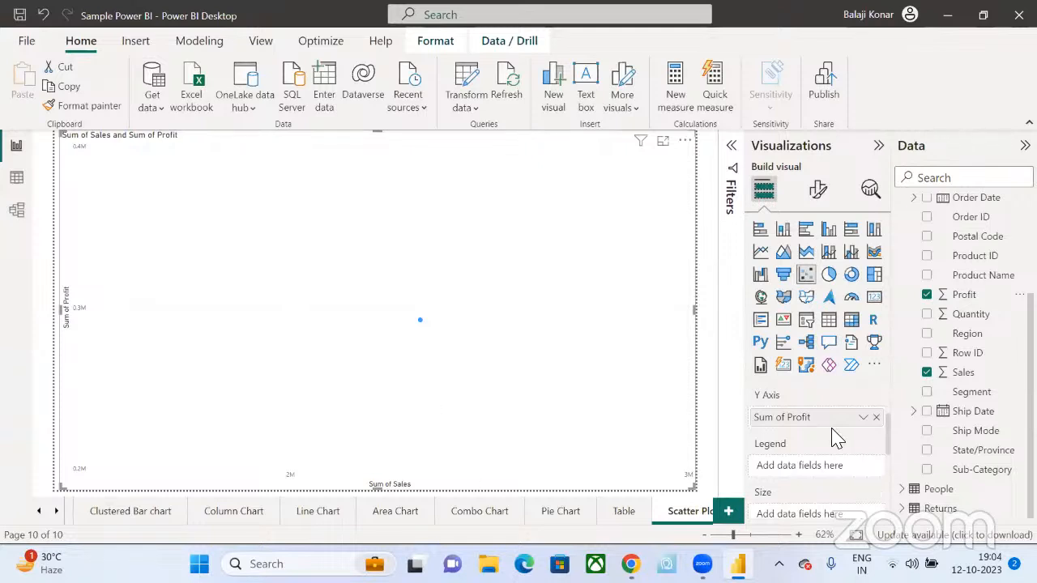
scroll(835, 448, up, 2)
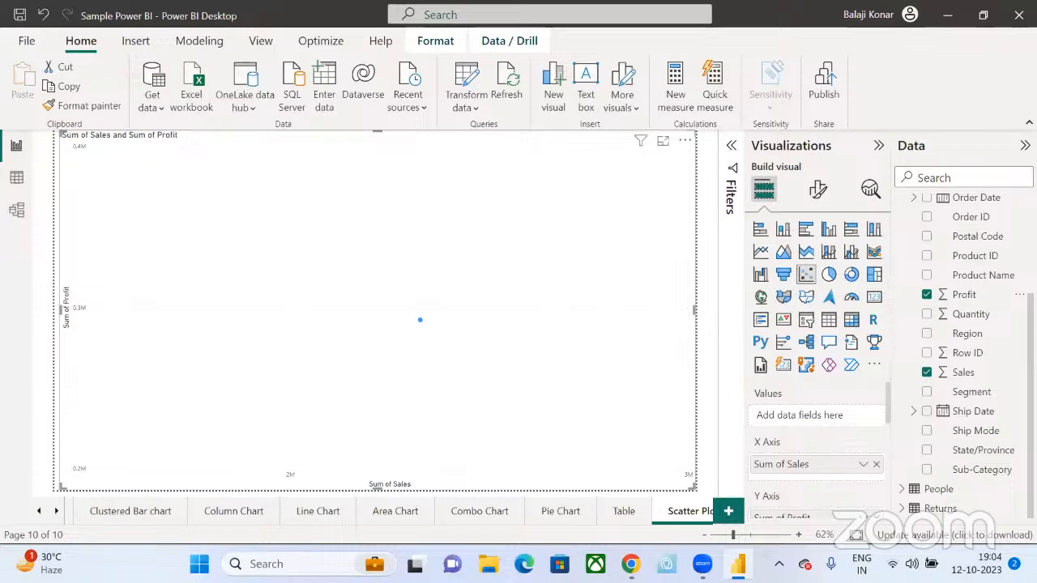
drag(988, 478, 839, 417)
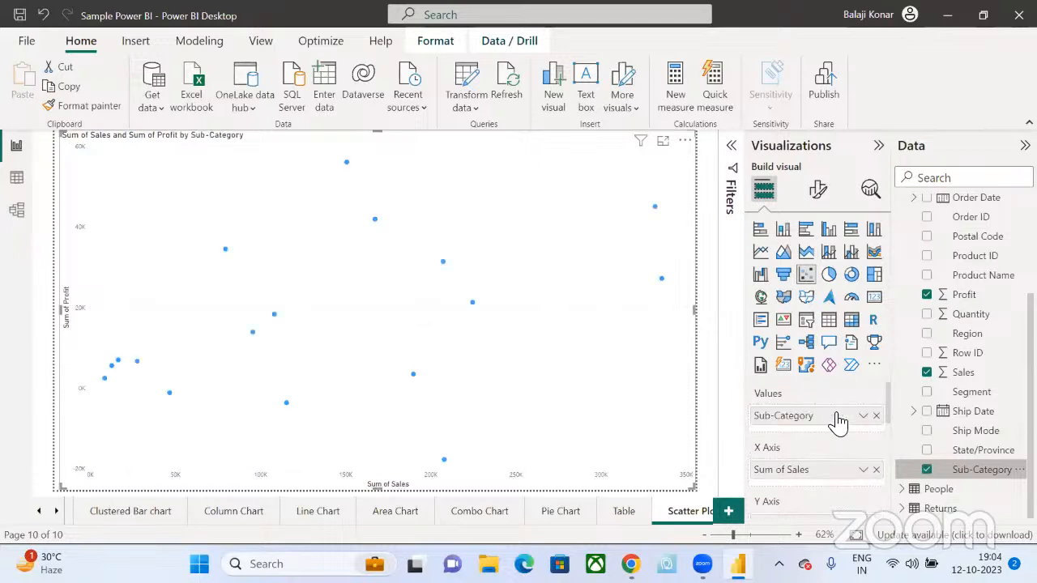
- Turn on the scatter chart's category labels and set their font size to 17
click(818, 189)
scroll(818, 421, down, 1)
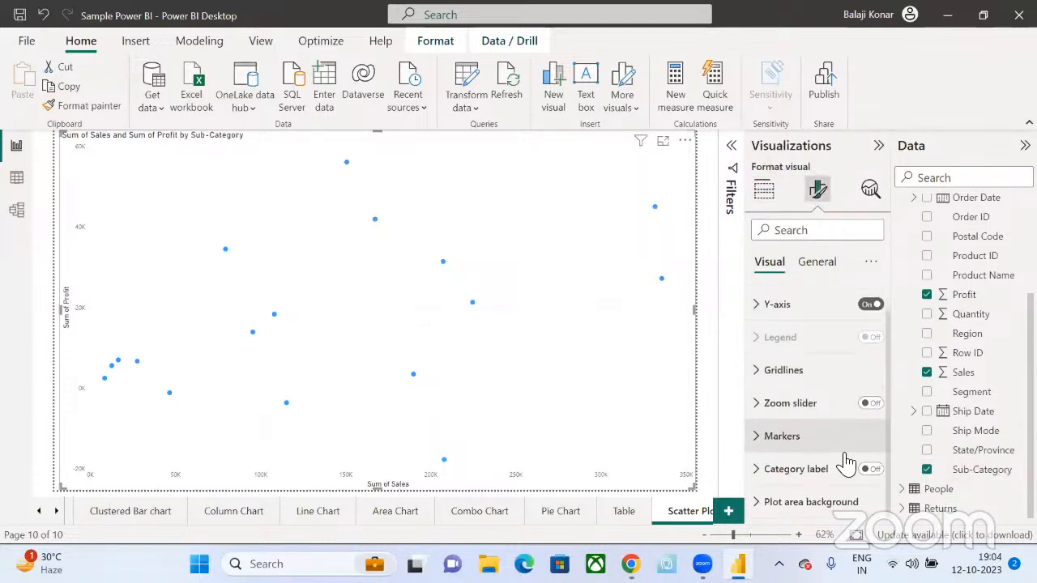
click(867, 471)
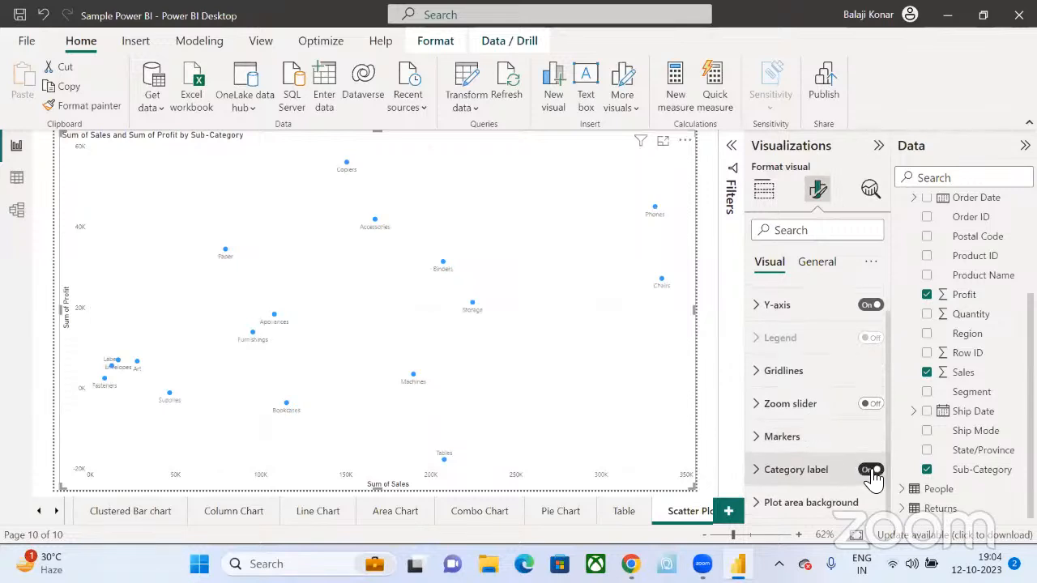
click(759, 478)
scroll(826, 481, down, 3)
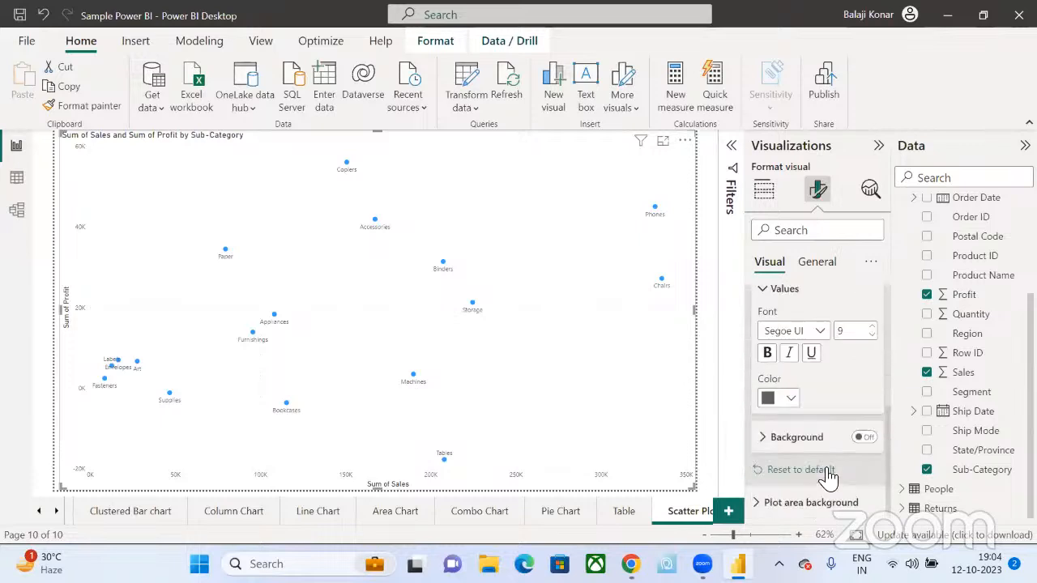
click(874, 327)
click(874, 327)
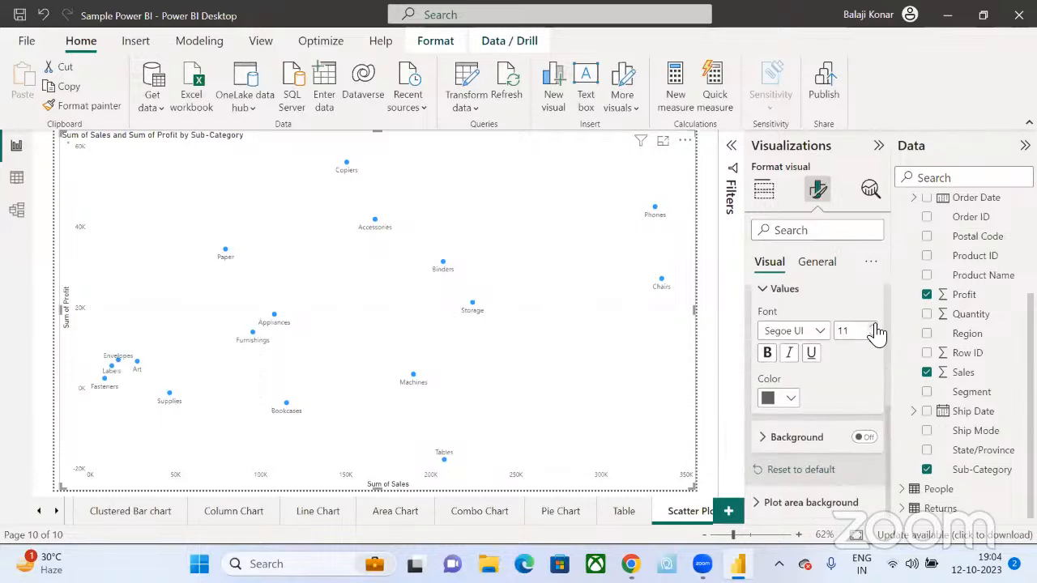
click(874, 327)
click(873, 327)
click(874, 327)
click(874, 327)
click(874, 328)
click(874, 327)
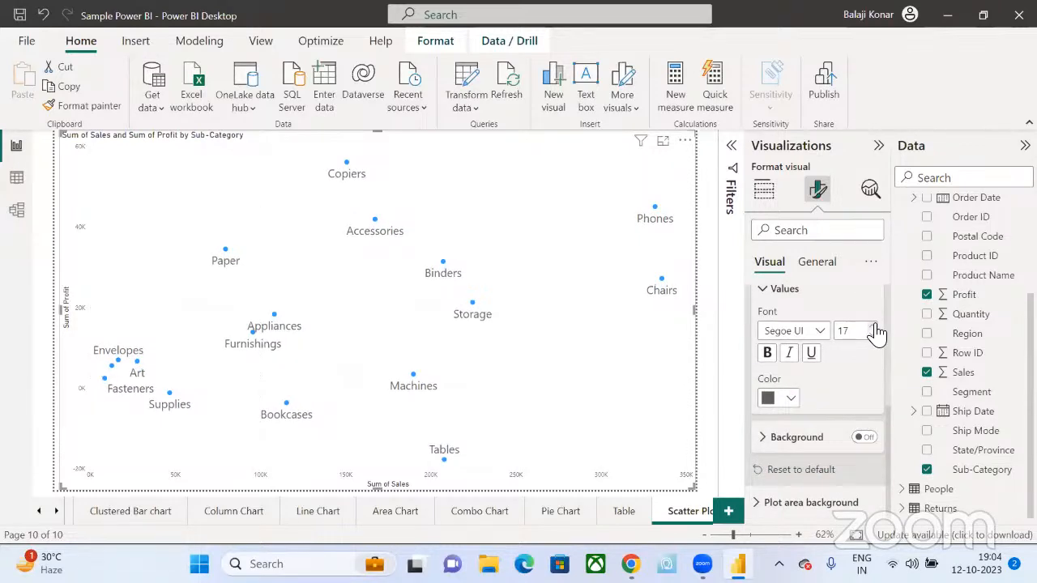
scroll(835, 316, up, 3)
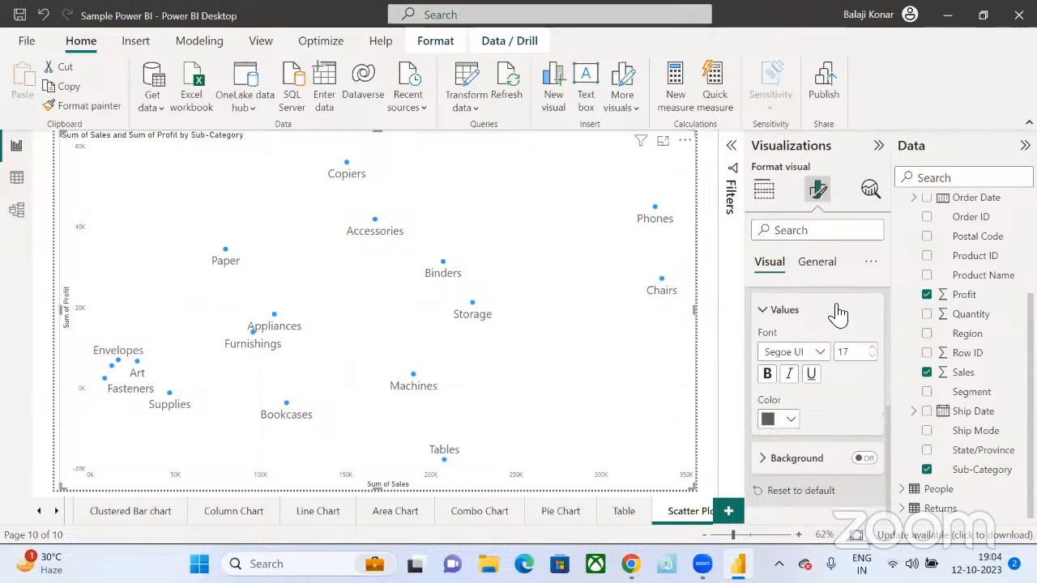
click(760, 378)
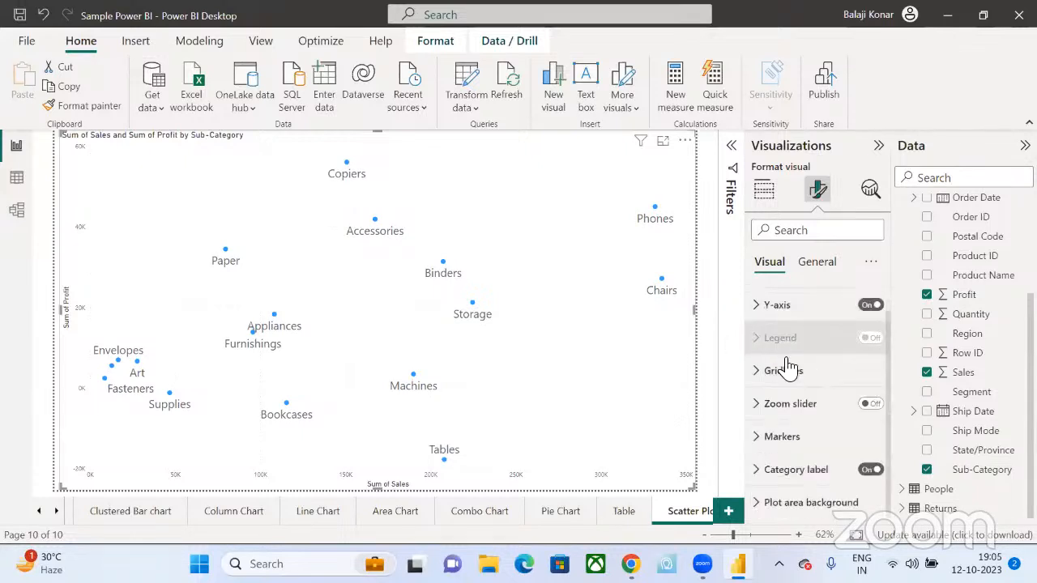
- Set the marker size to 15 for all series of the scatter chart
click(764, 436)
scroll(810, 444, down, 2)
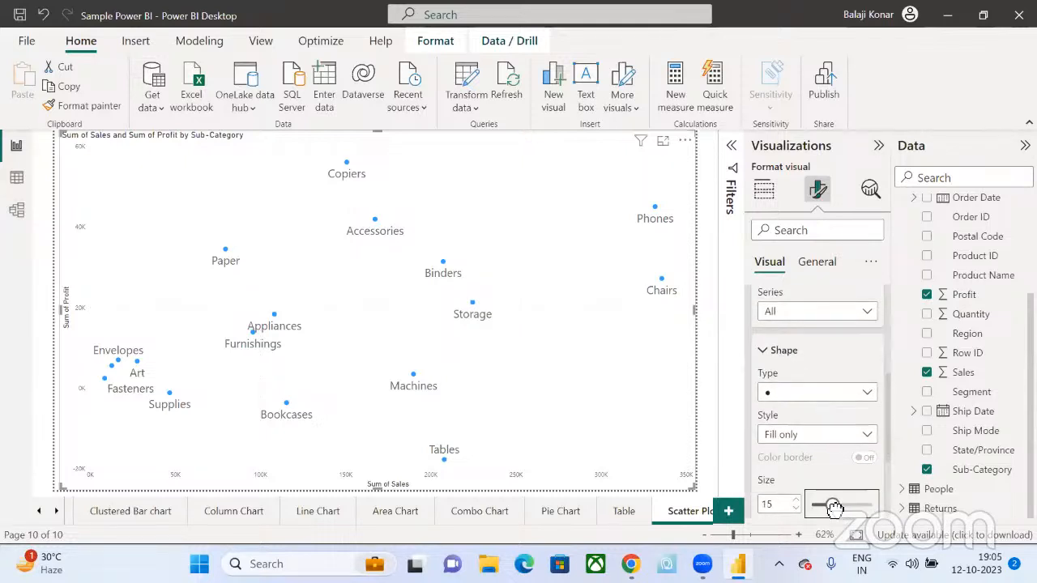
click(840, 505)
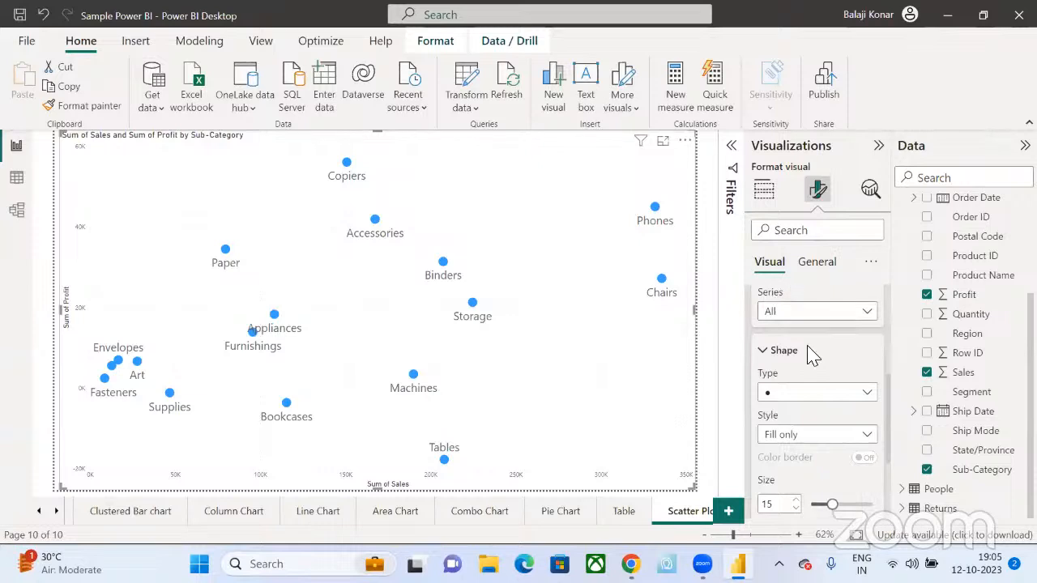
click(764, 353)
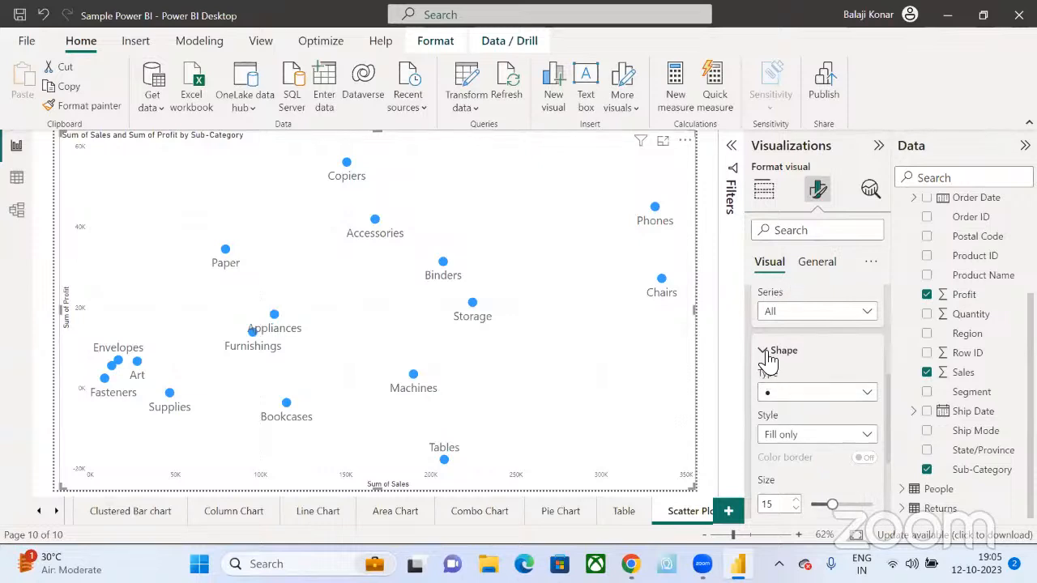
- Review the scatter chart's field assignments for values, X axis and Y axis along with its formatting options
click(769, 203)
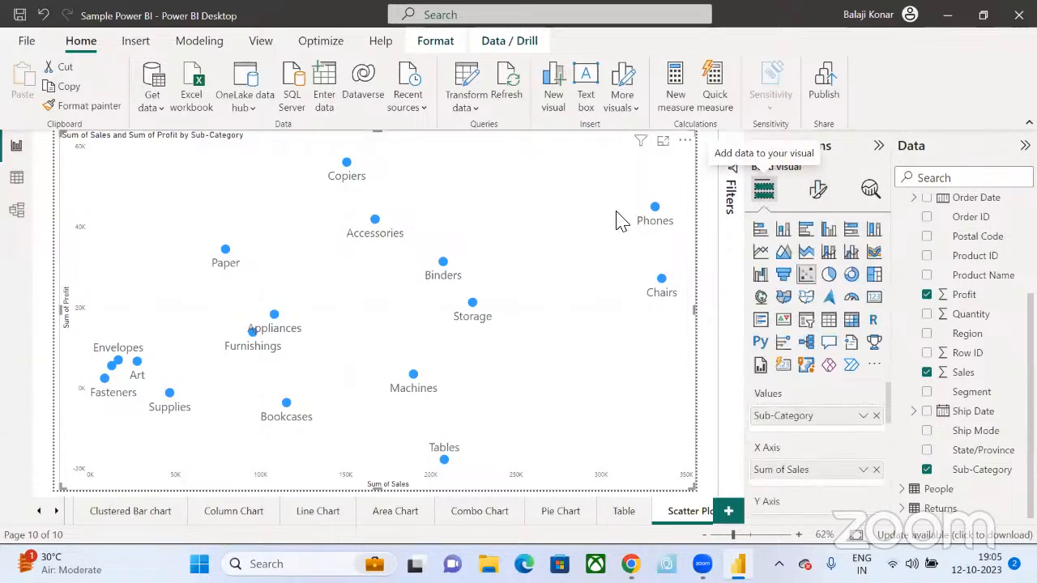
click(818, 195)
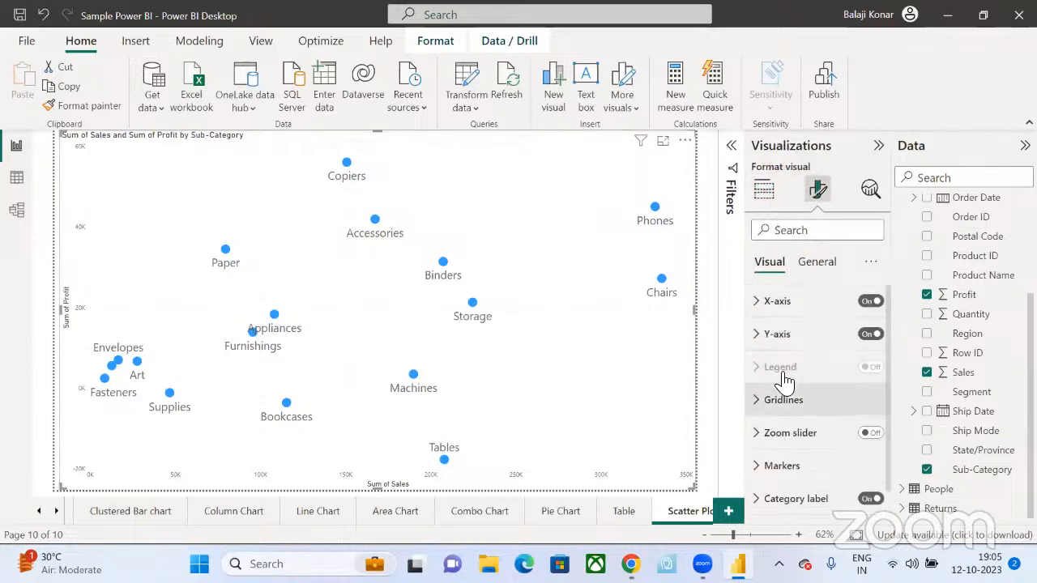
scroll(784, 381, down, 1)
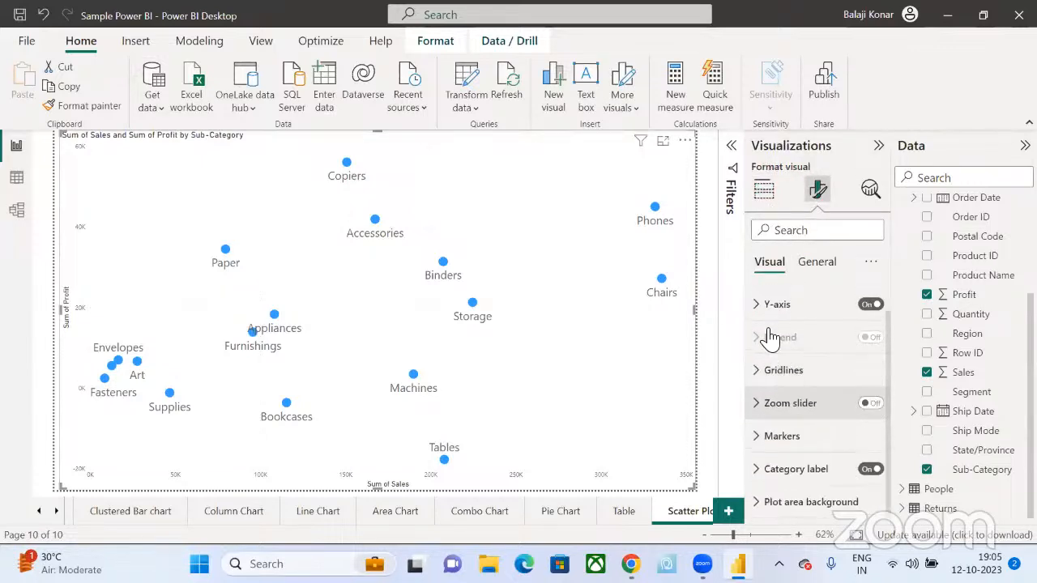
click(764, 189)
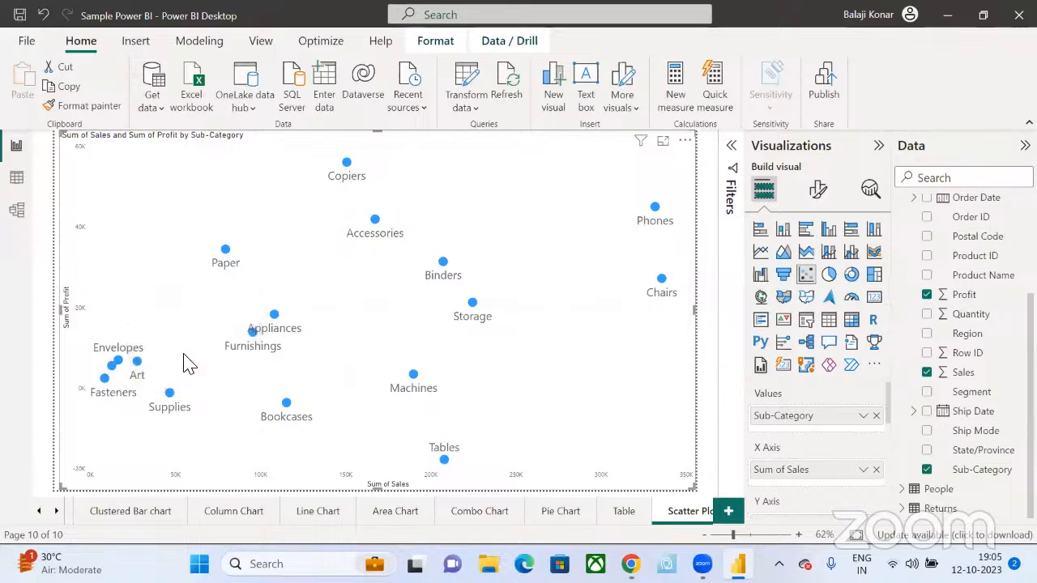
scroll(838, 445, down, 2)
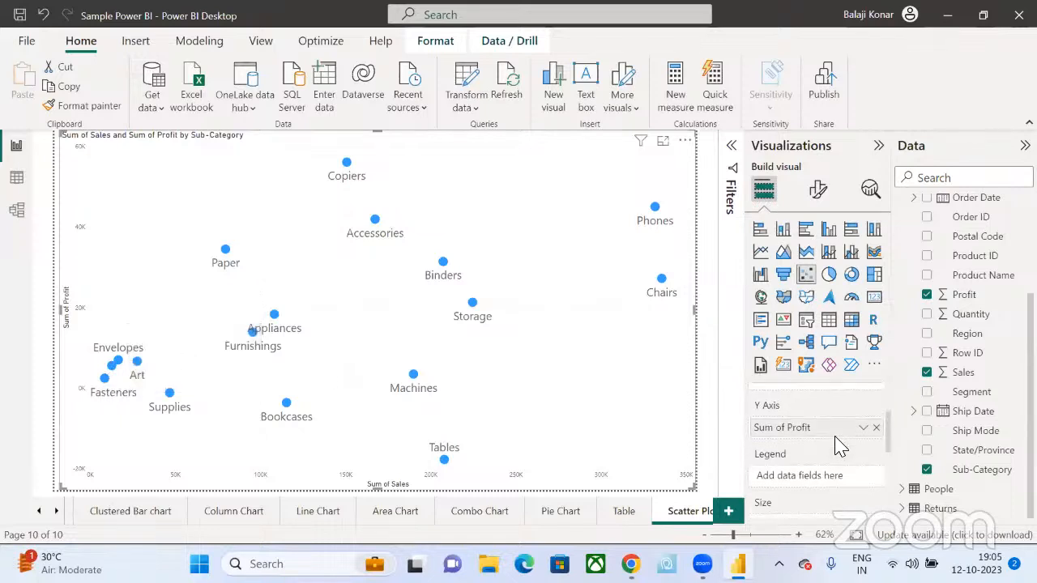
scroll(838, 446, up, 1)
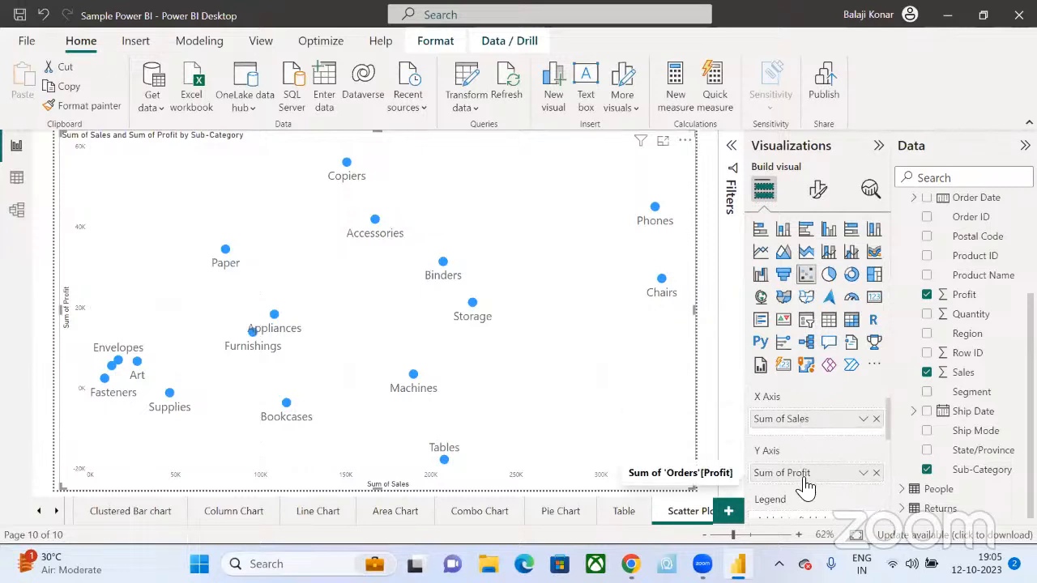
scroll(822, 455, up, 1)
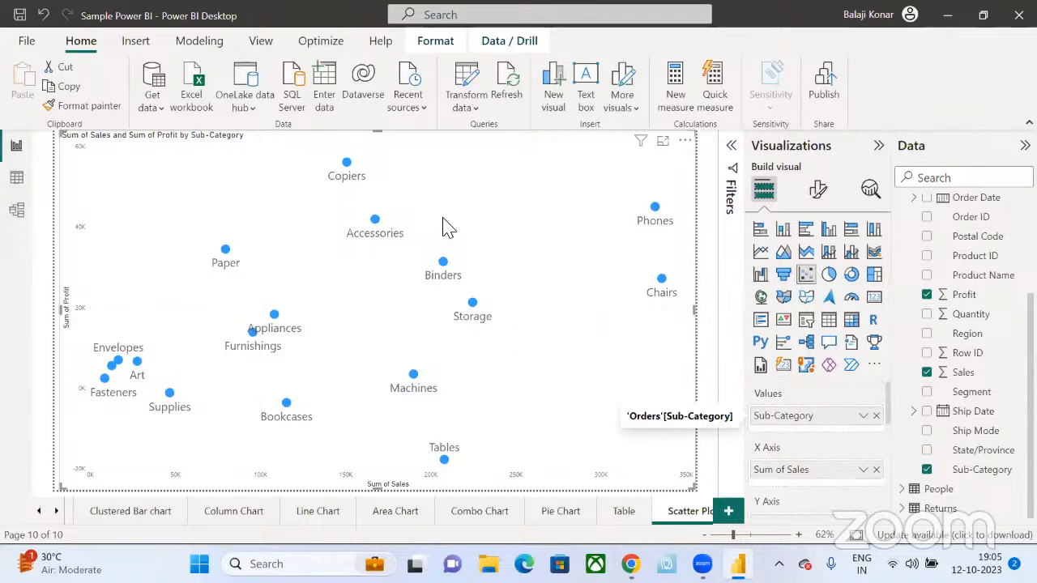
- Change the scatter chart's title text to "Scatter Plot with Play Axis"
click(816, 193)
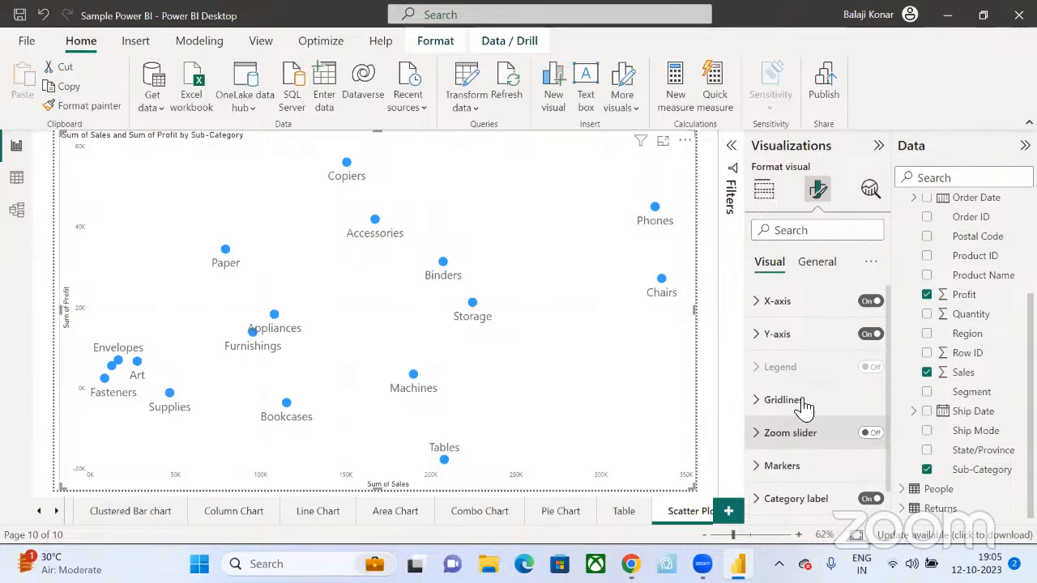
scroll(802, 362, down, 1)
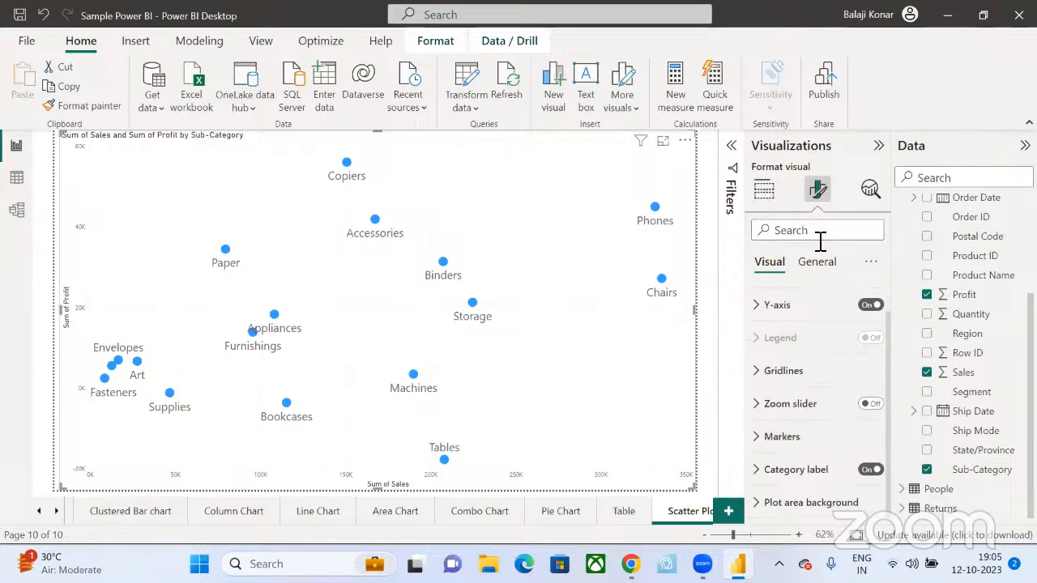
click(814, 262)
click(783, 350)
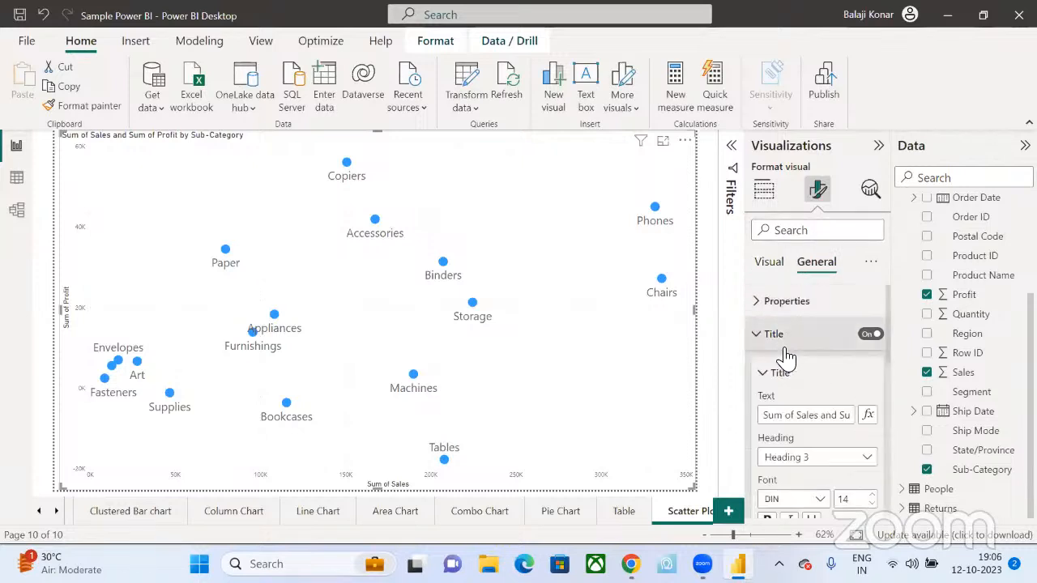
triple_click(784, 421)
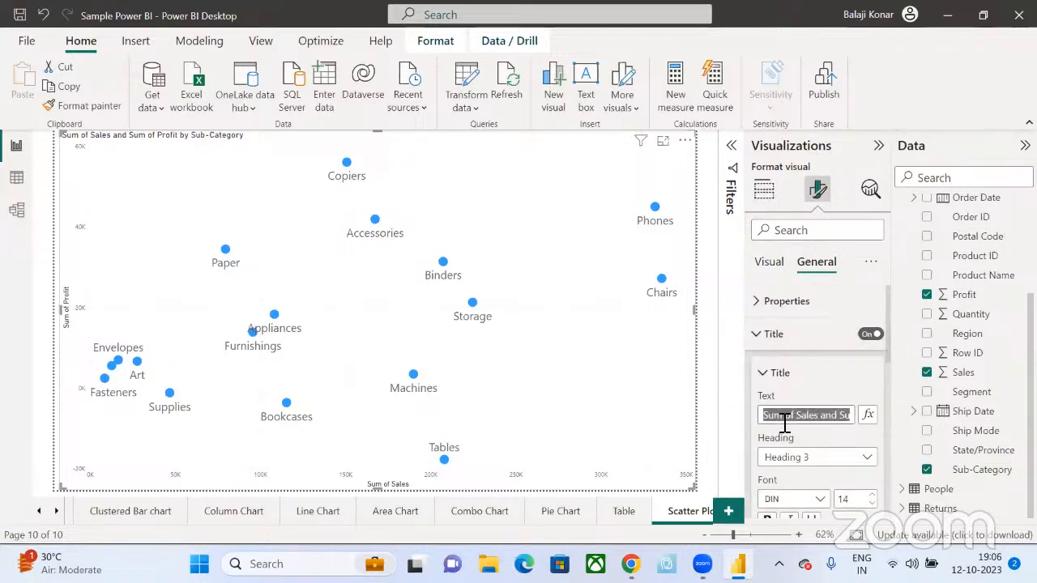
text(Scatter Plot wi)
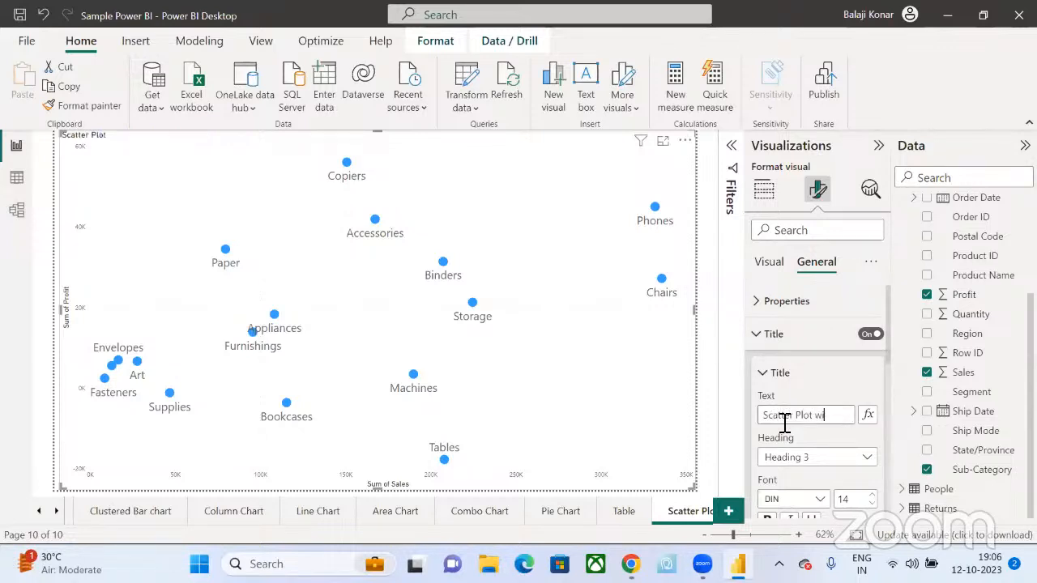
text(th Play Axis)
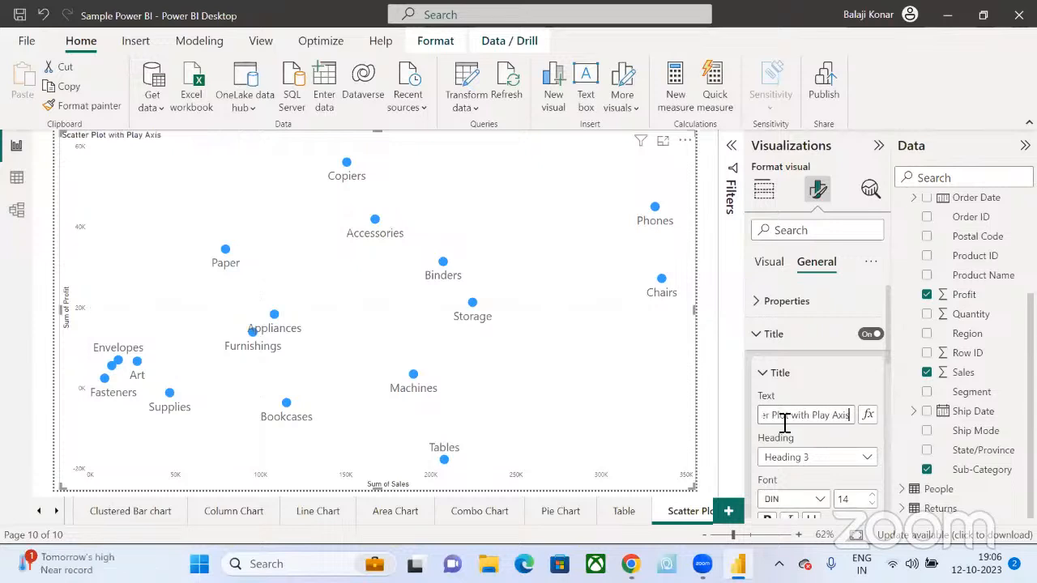
- Set the font size of the scatter chart's title to 24
click(872, 494)
click(873, 495)
click(872, 495)
click(872, 494)
click(873, 495)
click(872, 494)
click(872, 495)
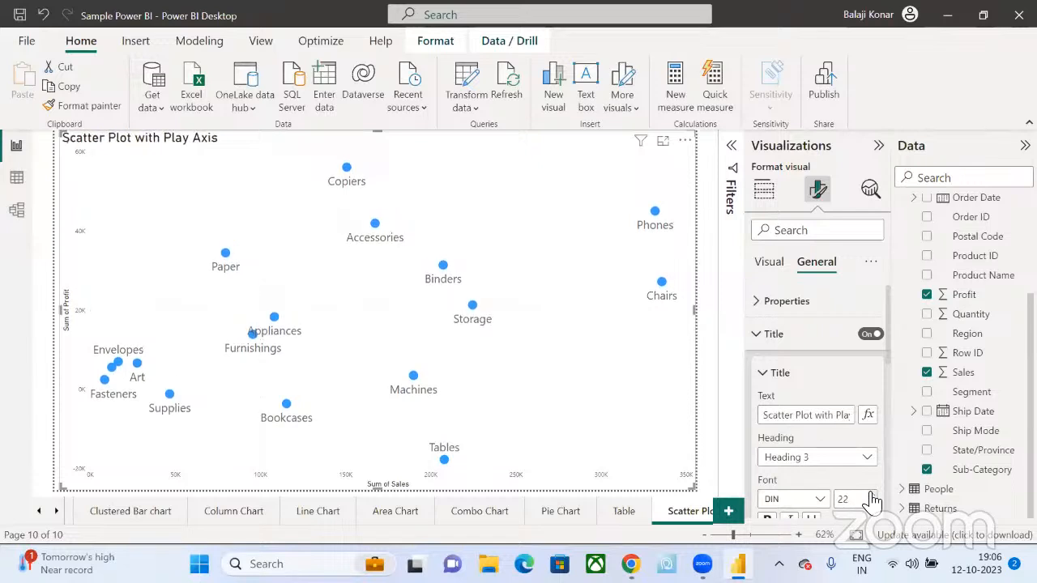
click(872, 495)
click(872, 495)
click(872, 495)
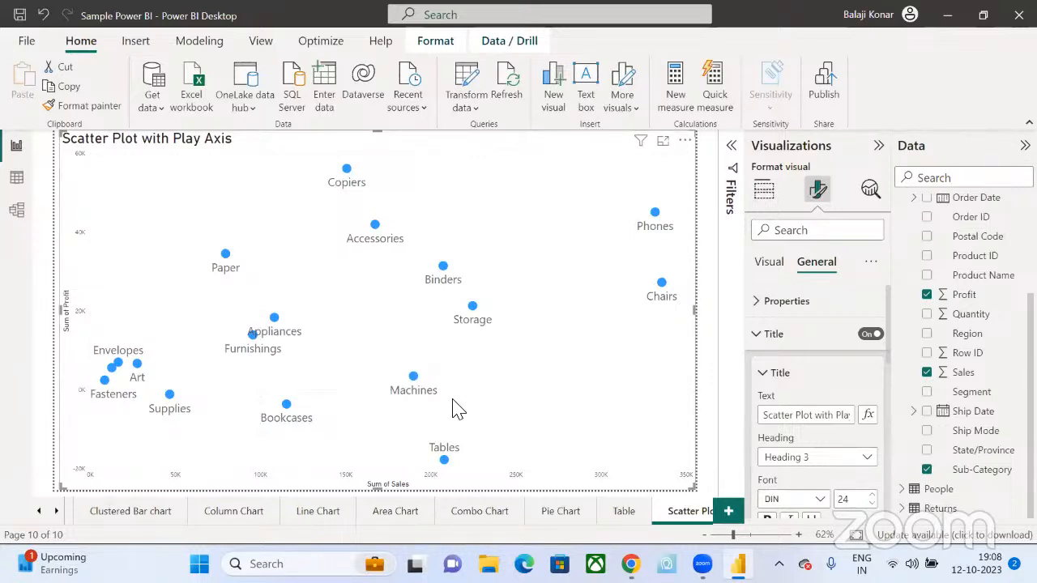
- Inspect the Copiers, Tables and Machines data points on the scatter chart
mouse_move(348, 176)
mouse_move(444, 468)
mouse_move(414, 377)
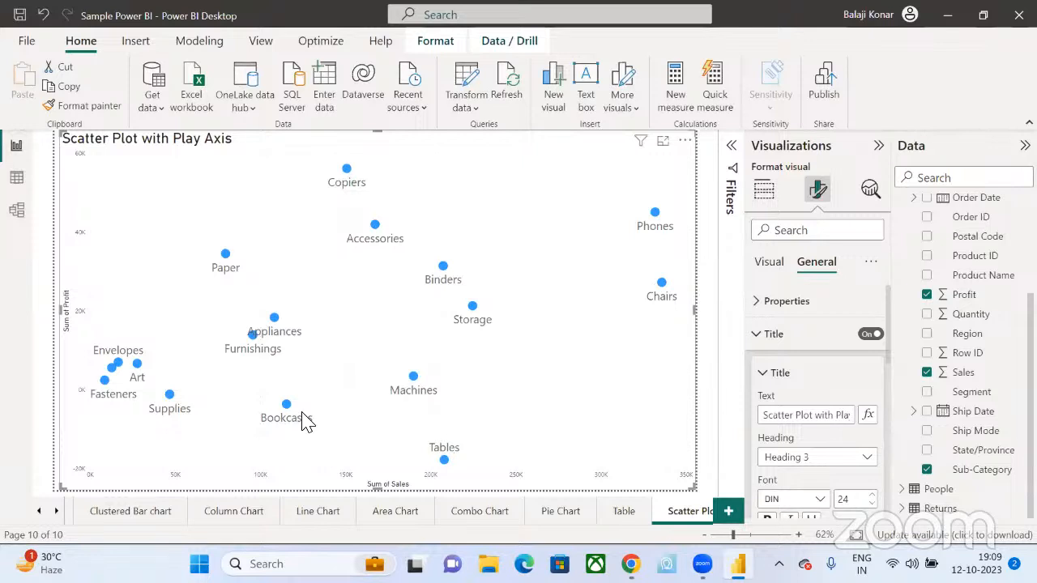
- Add Year from the Order Date hierarchy to the scatter chart's Play Axis
click(758, 337)
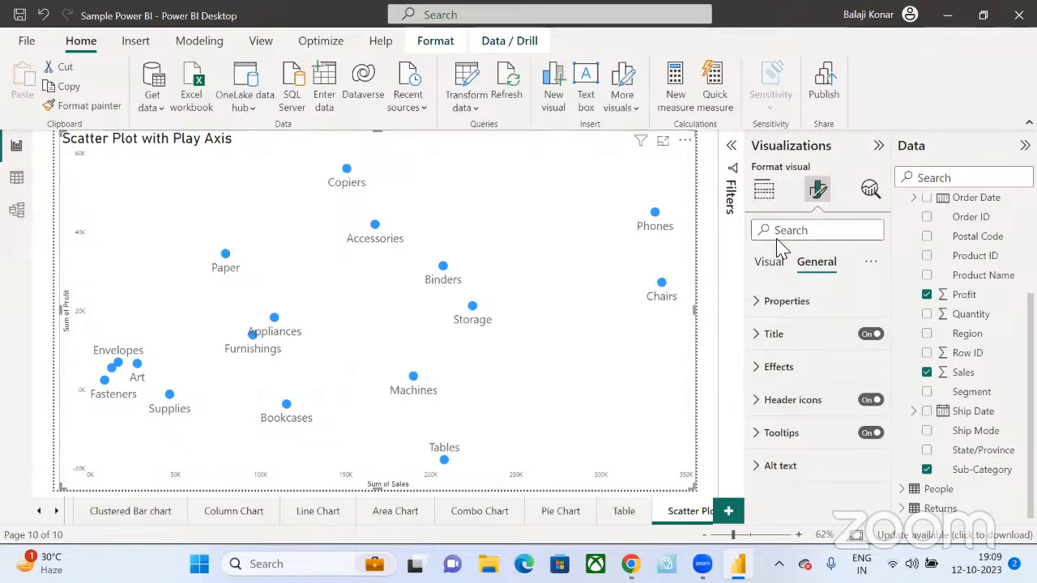
click(771, 267)
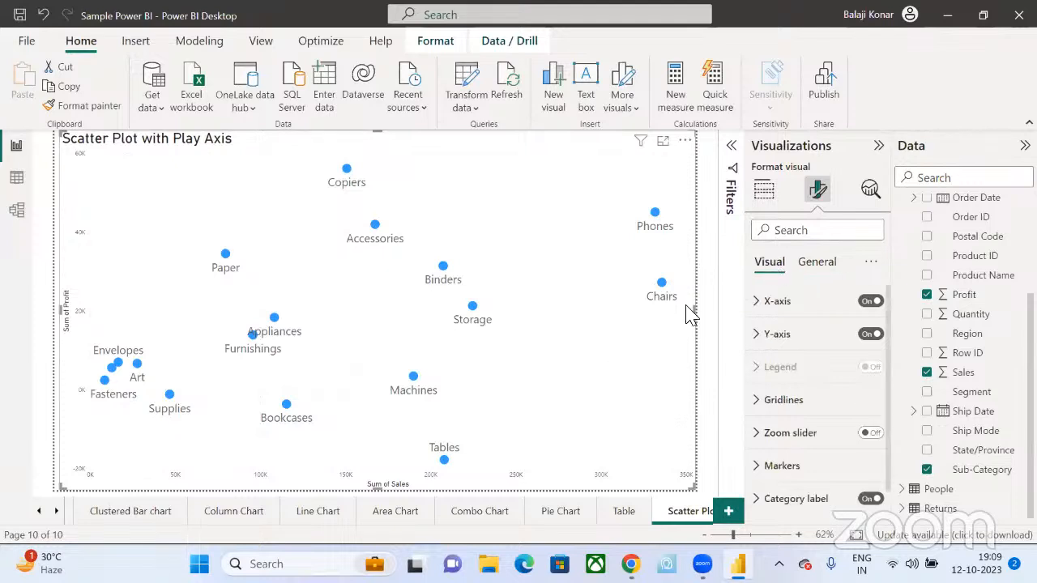
click(764, 189)
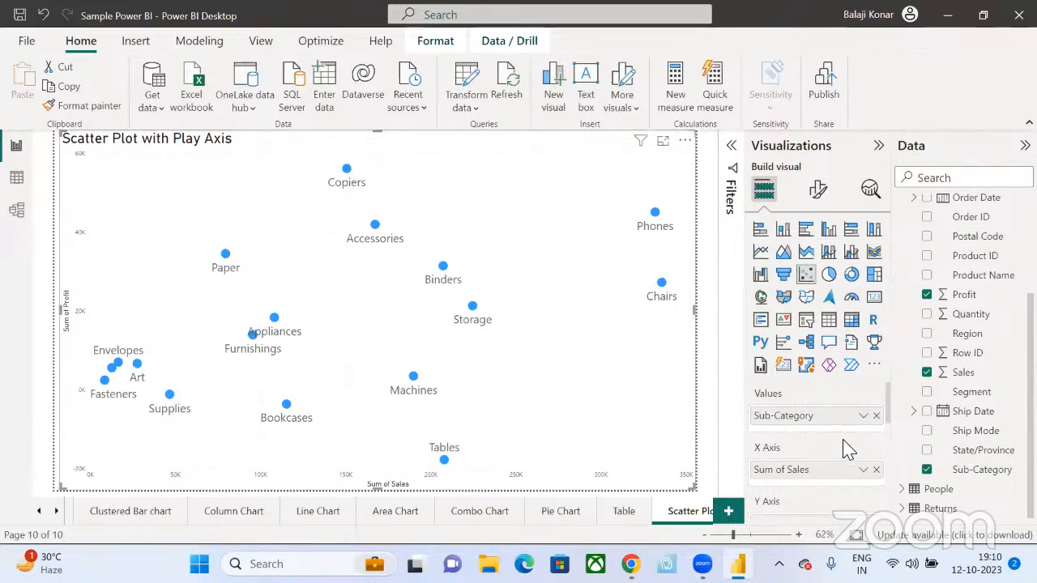
scroll(846, 449, down, 3)
scroll(846, 450, down, 1)
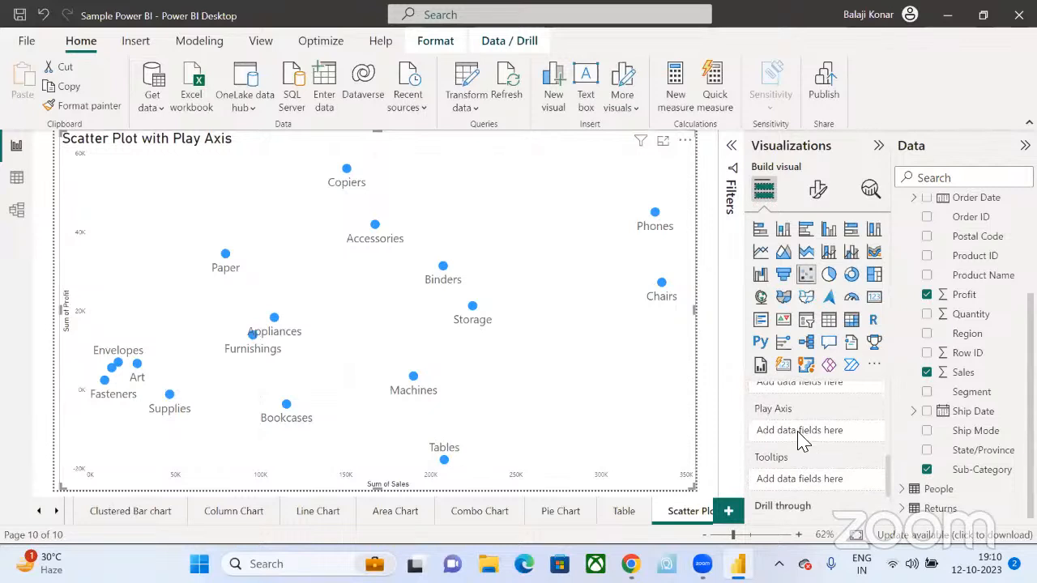
scroll(959, 290, up, 2)
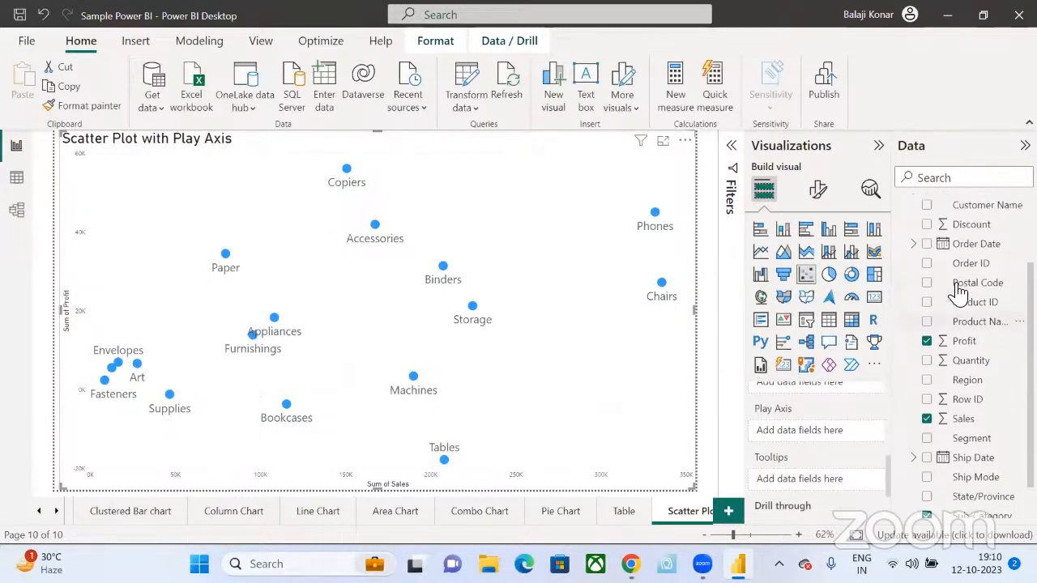
scroll(960, 294, up, 2)
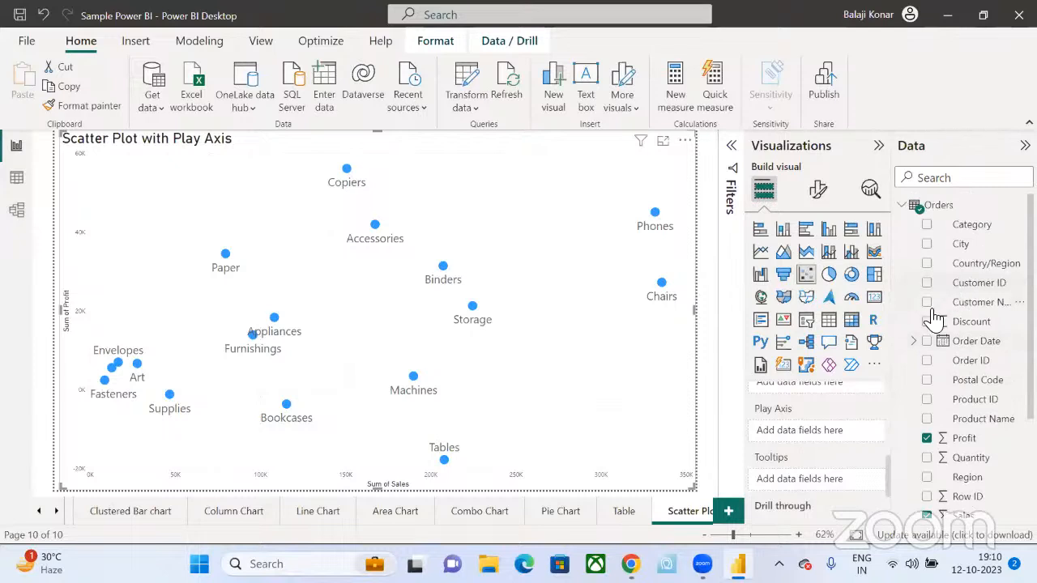
click(916, 344)
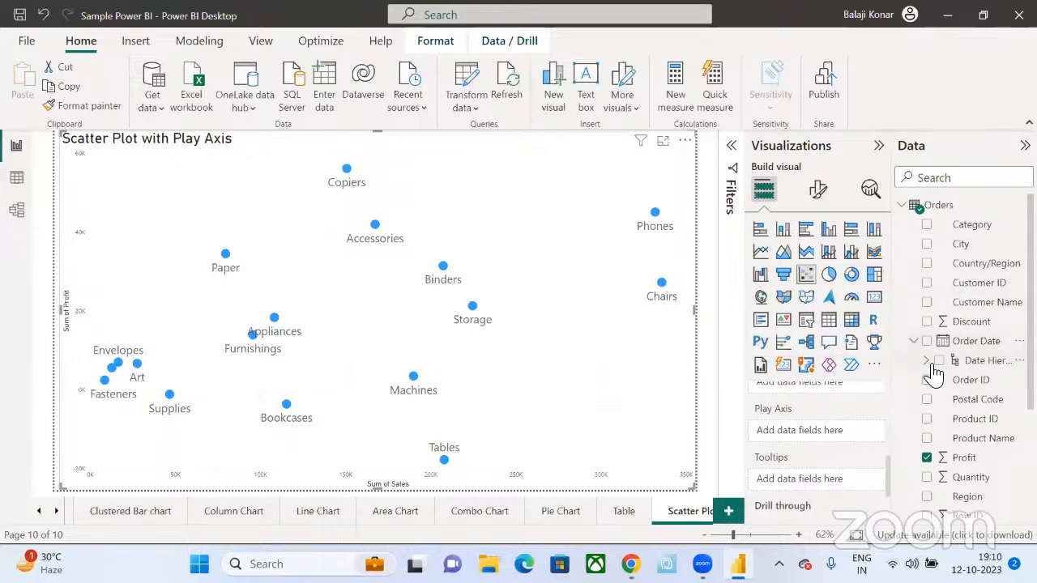
click(927, 363)
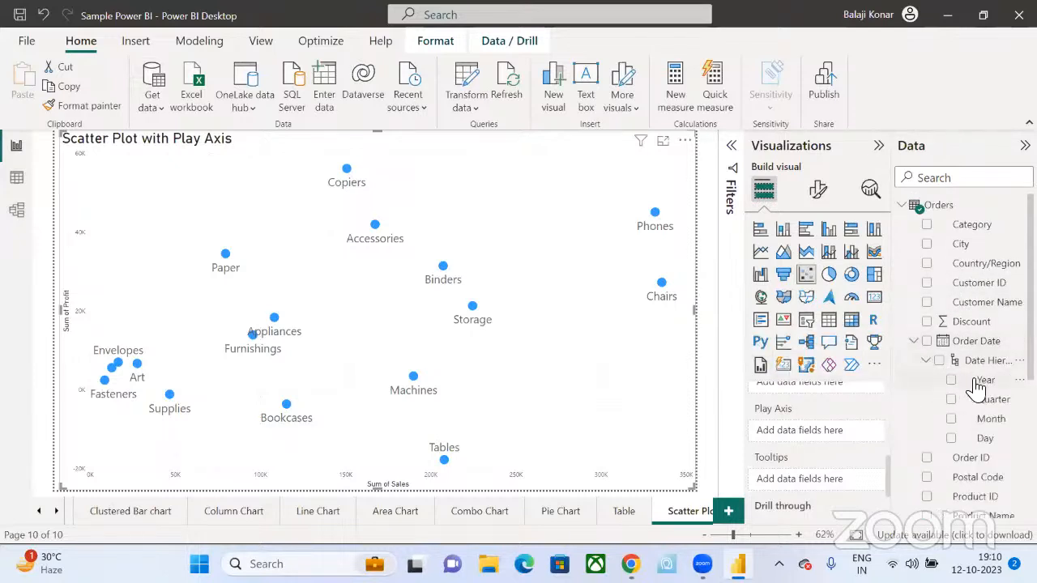
drag(982, 380, 834, 440)
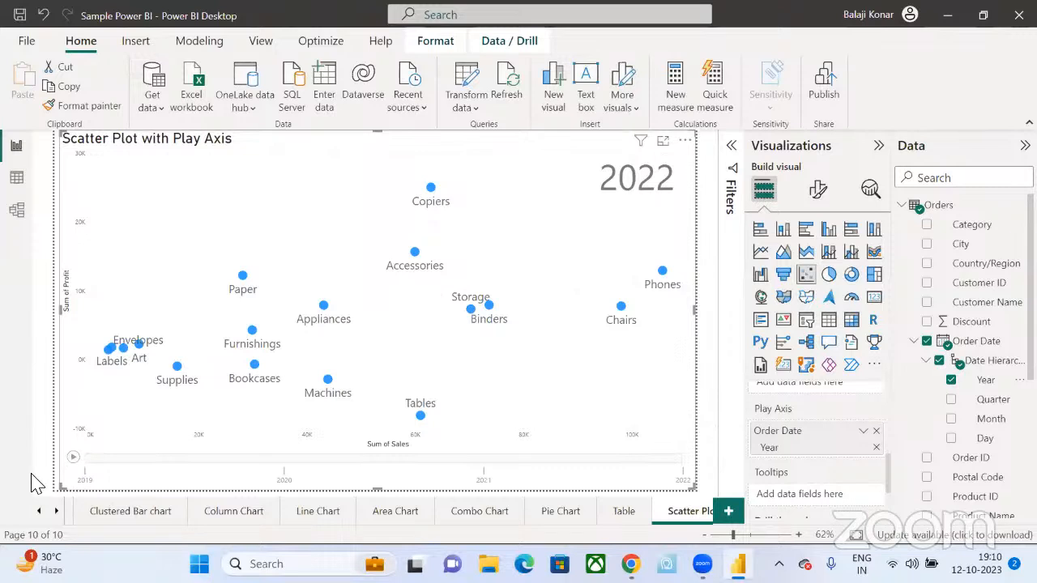
- Play and pause the scatter chart's year animation repeatedly to examine how the sub-categories move from 2019 to 2022
click(76, 460)
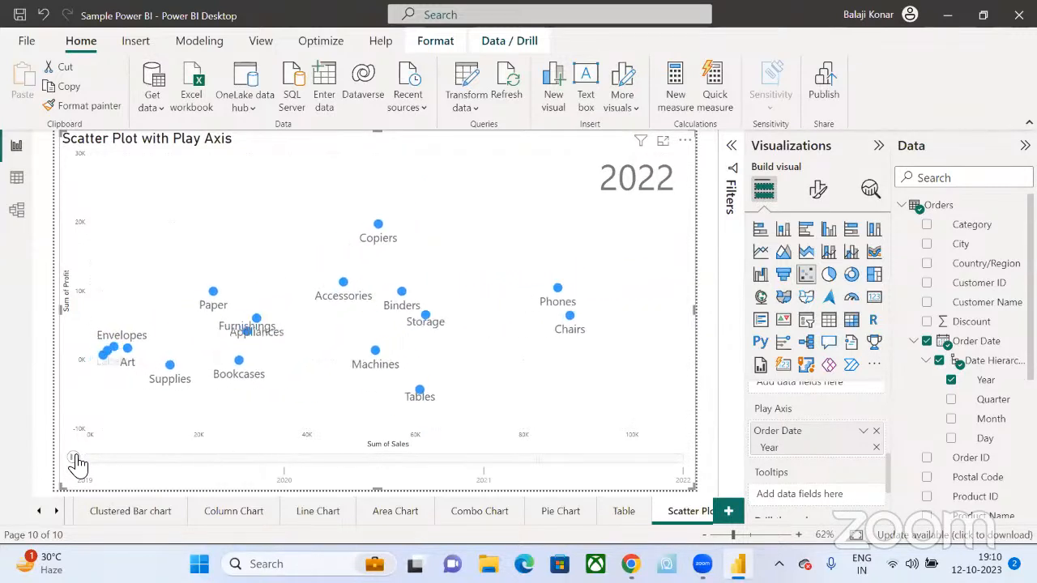
click(76, 460)
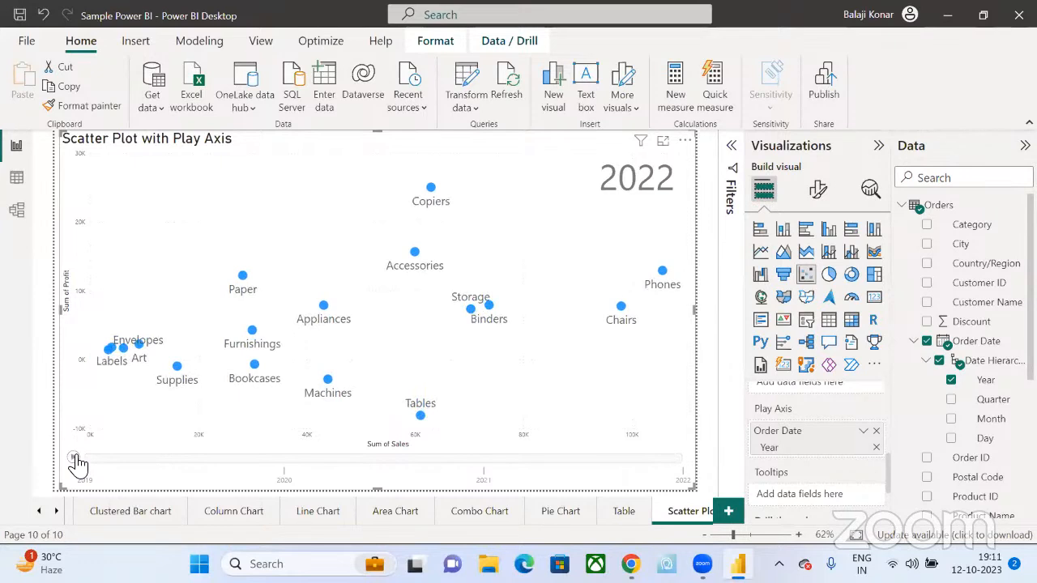
click(76, 460)
click(75, 460)
click(75, 460)
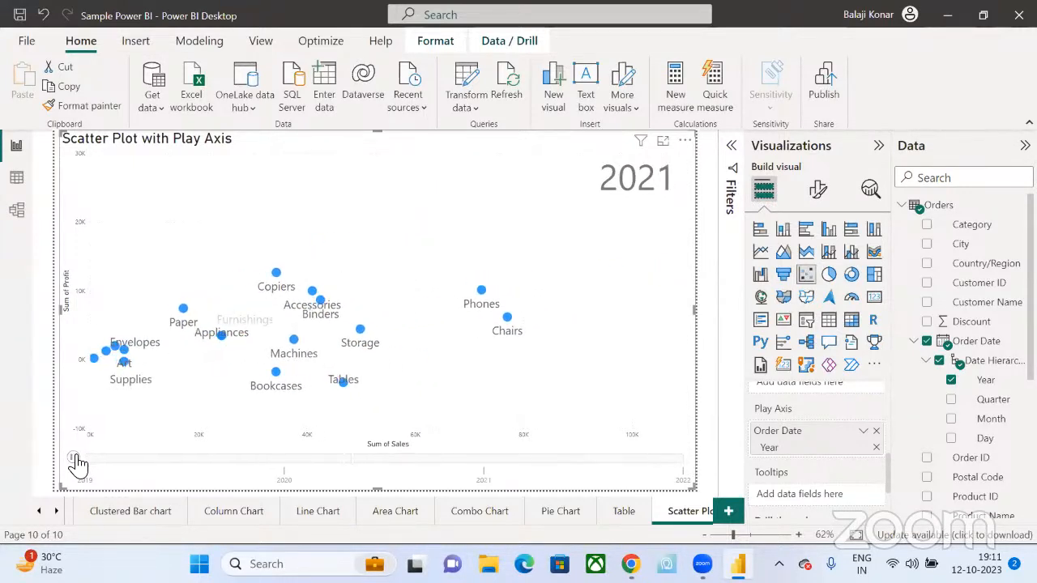
click(76, 460)
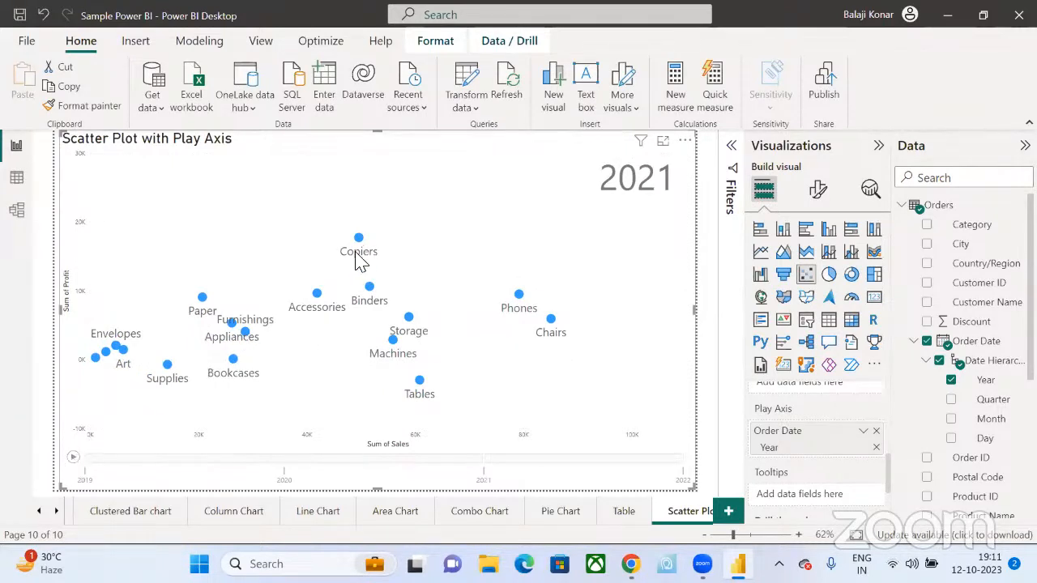
click(73, 463)
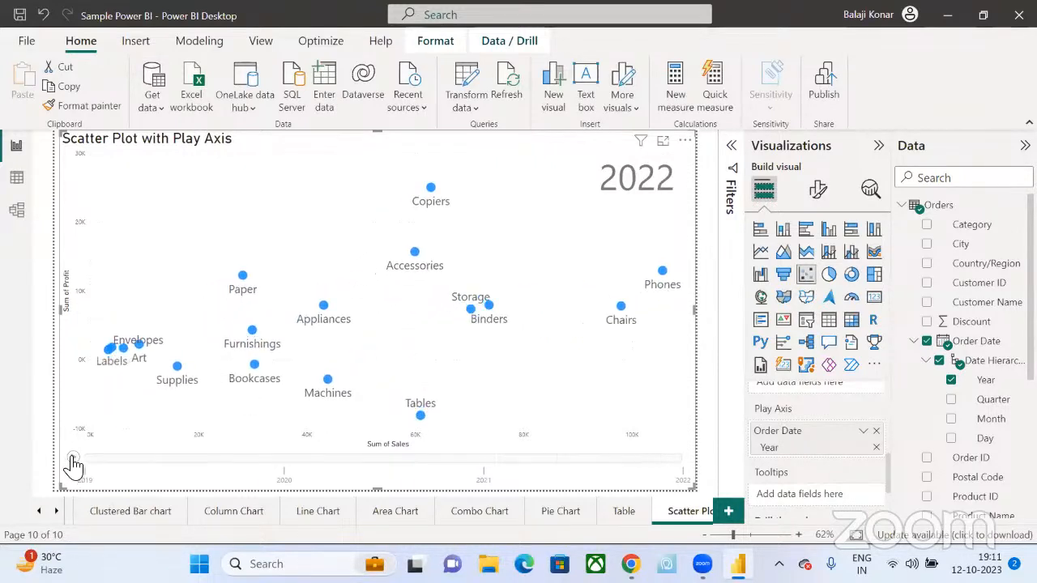
click(74, 460)
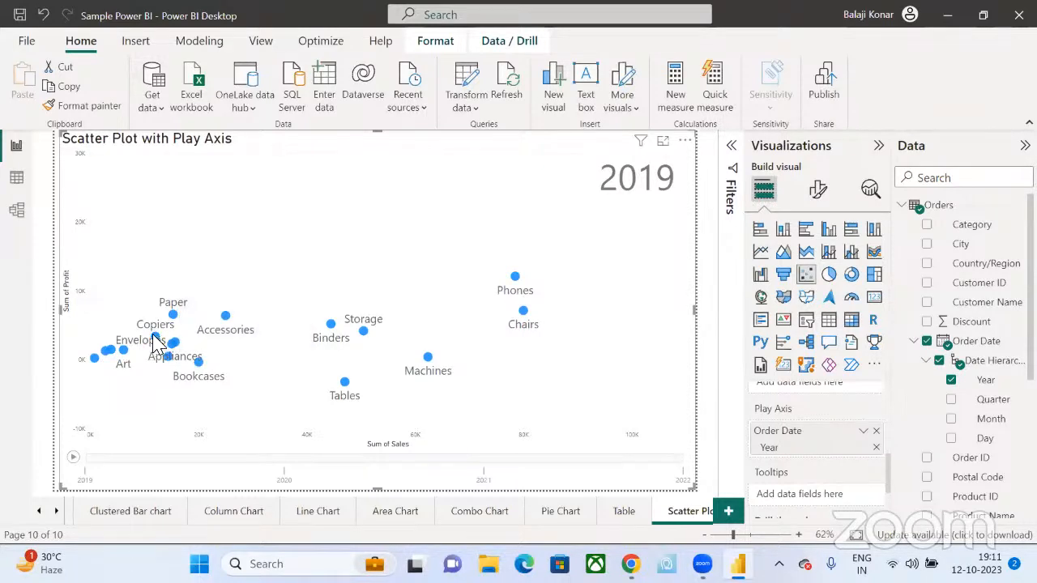
click(74, 459)
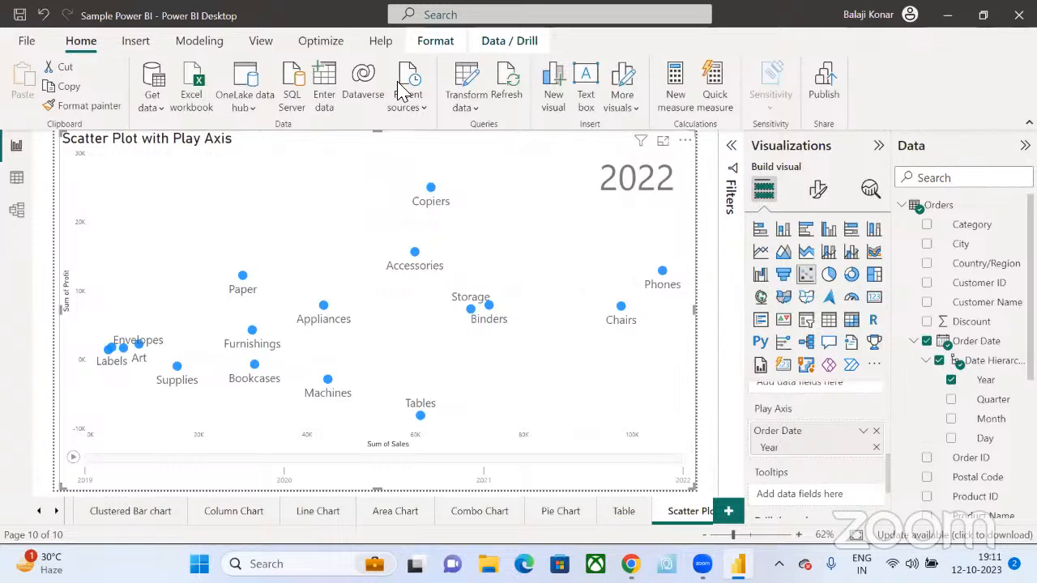
scroll(838, 486, down, 3)
scroll(842, 482, up, 3)
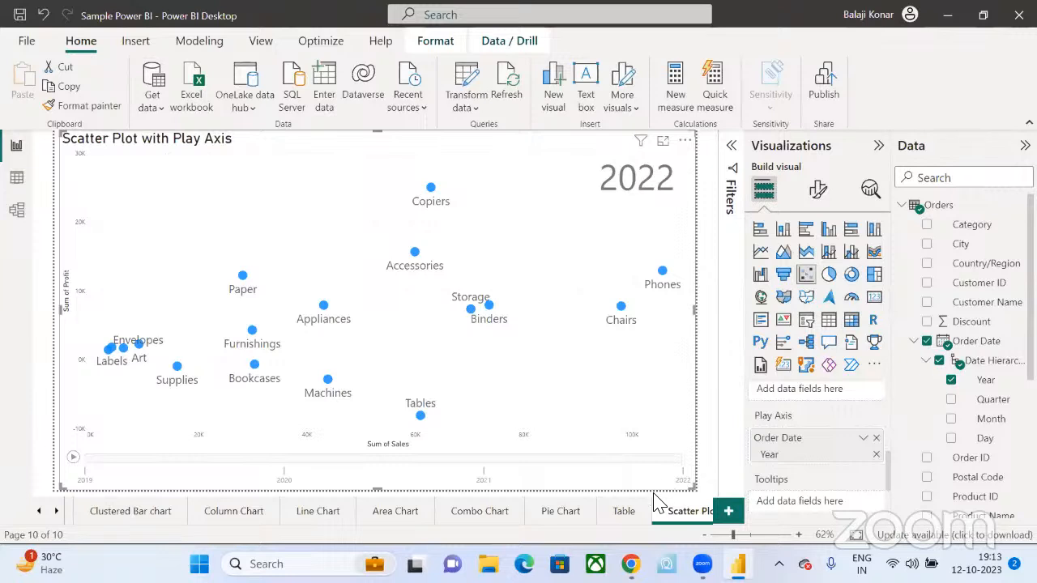
- Add a new report page and name it "Quantity vs Sales"
click(58, 511)
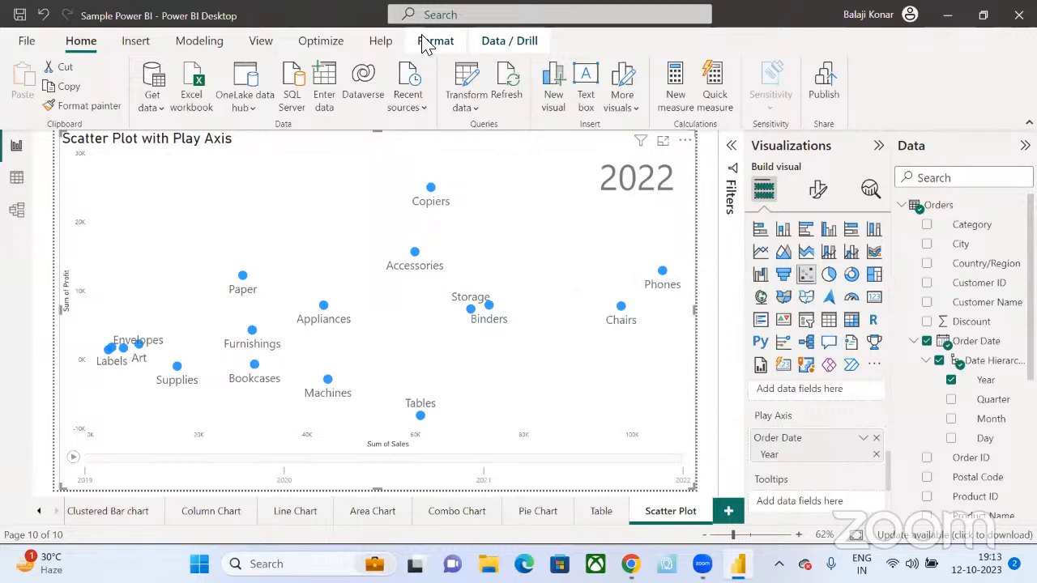
click(728, 513)
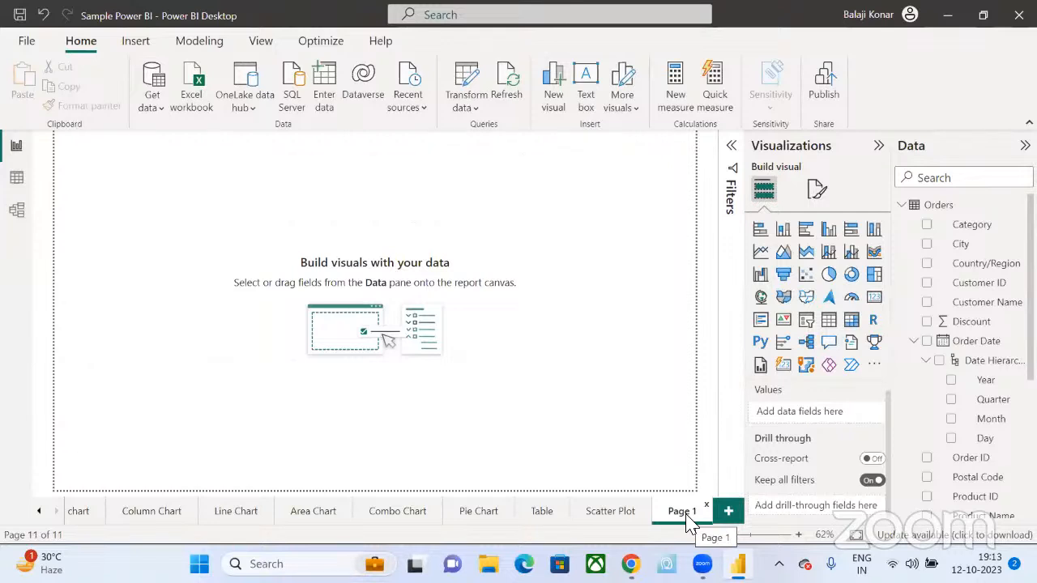
double_click(689, 517)
double_click(691, 519)
key(BackSpace)
text(Qua)
text(rt)
text(ity)
text( vs)
text( Sa)
text(les)
click(583, 385)
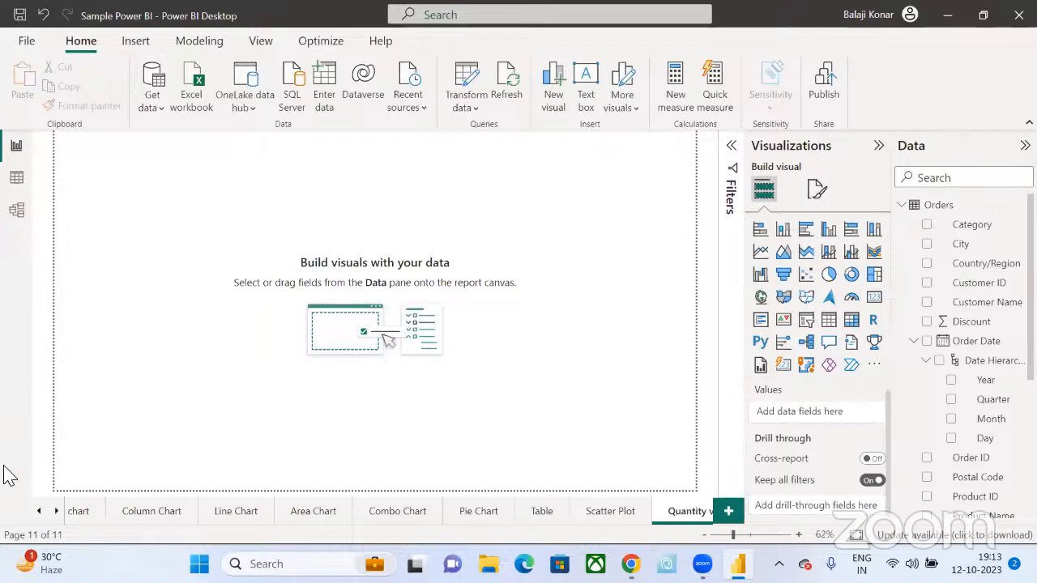
- Rename the new page as "Quantity vs Profit" and check the Scatter Plot page before returning to it
click(60, 513)
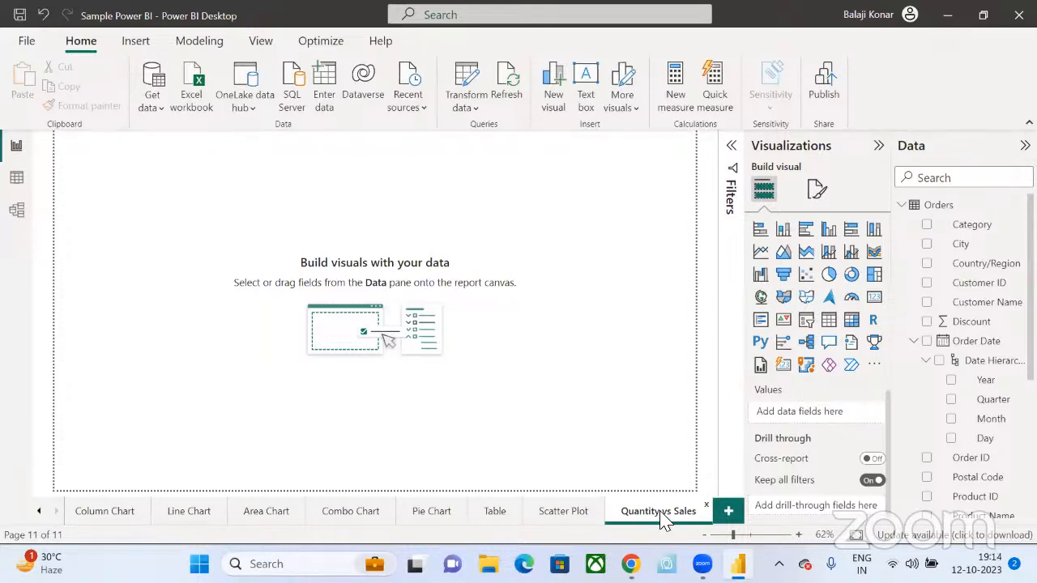
double_click(687, 517)
double_click(687, 516)
text(Profit)
click(524, 301)
click(567, 511)
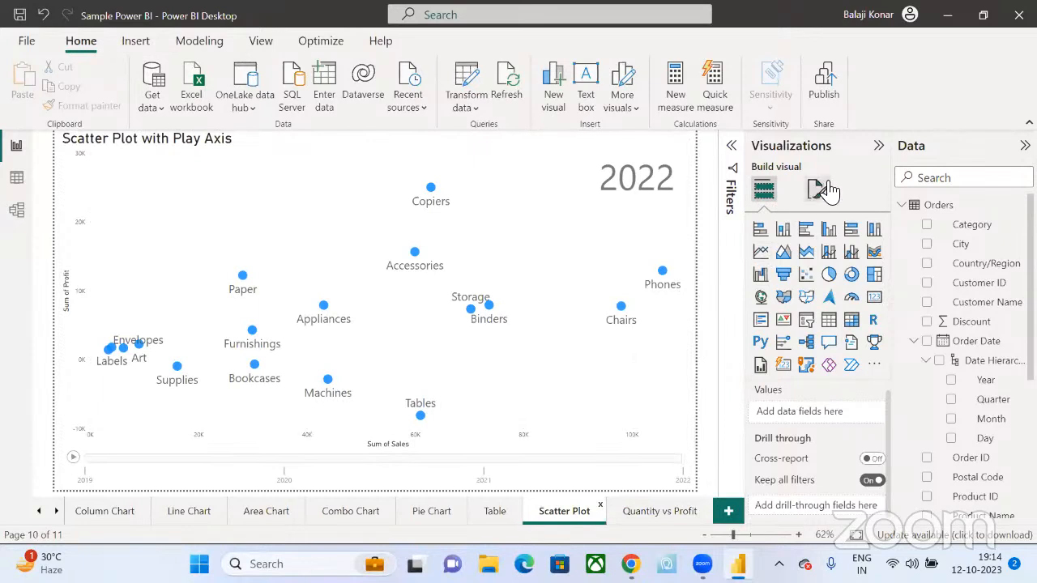
click(639, 514)
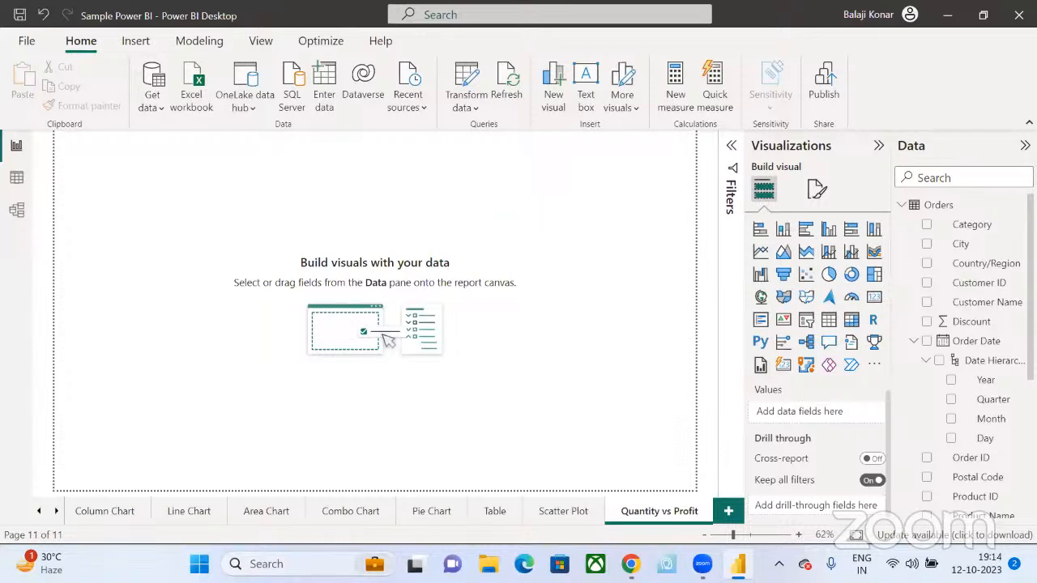
- Search Windows for Notepad, open it and dismiss its autosave notice
click(292, 564)
text(not)
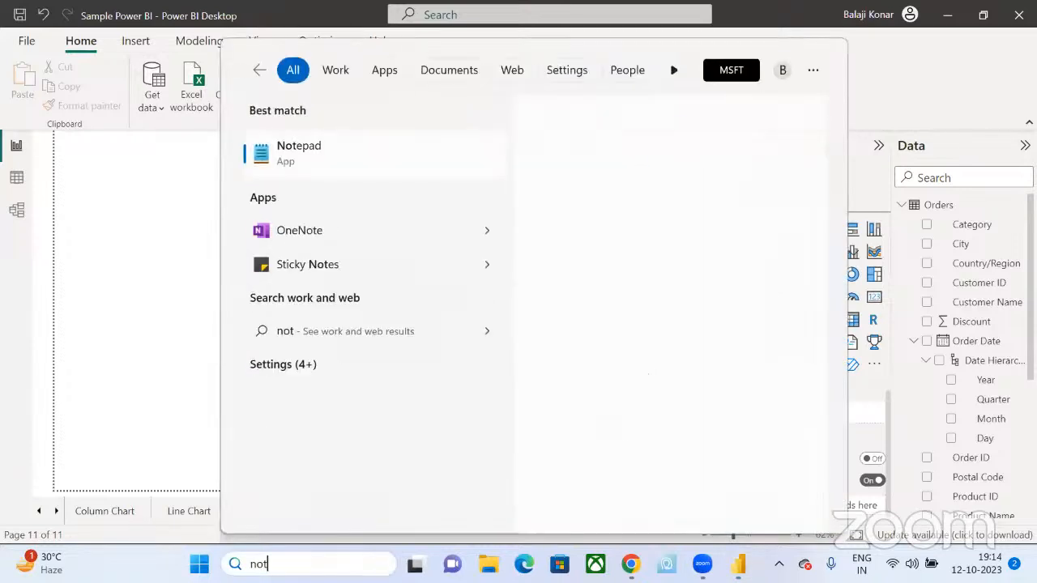
click(340, 171)
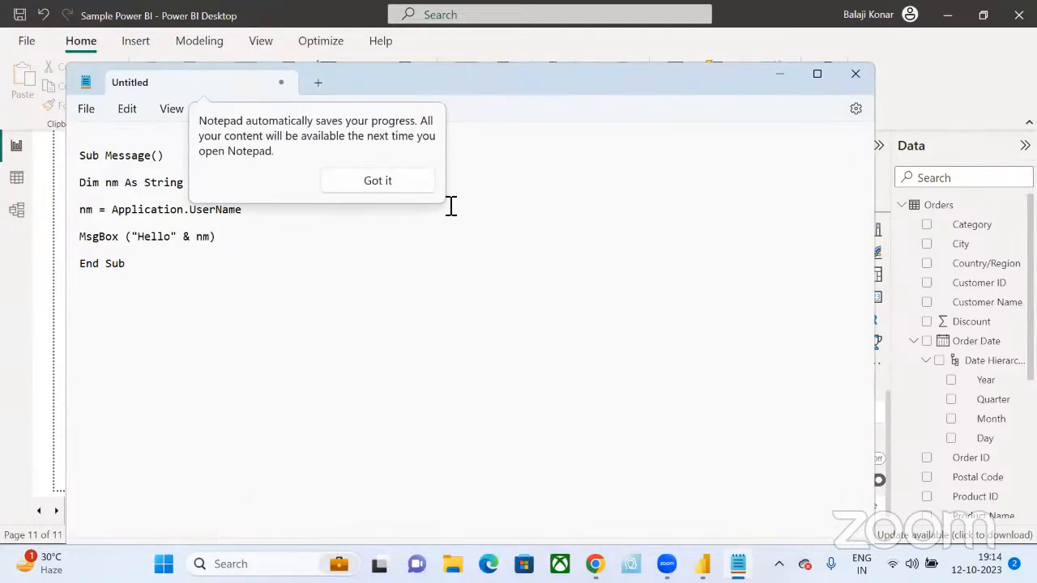
click(392, 185)
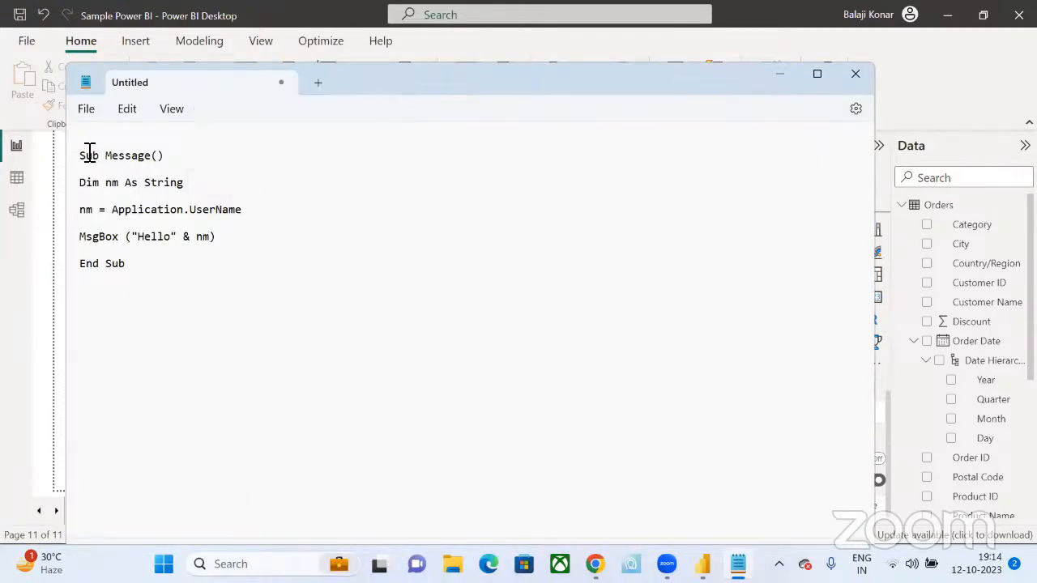
- Replace all the note's text with "Scatter plot to show Profit and volume by sub category with year as play axis"
key(ctrl+a)
text(Sc)
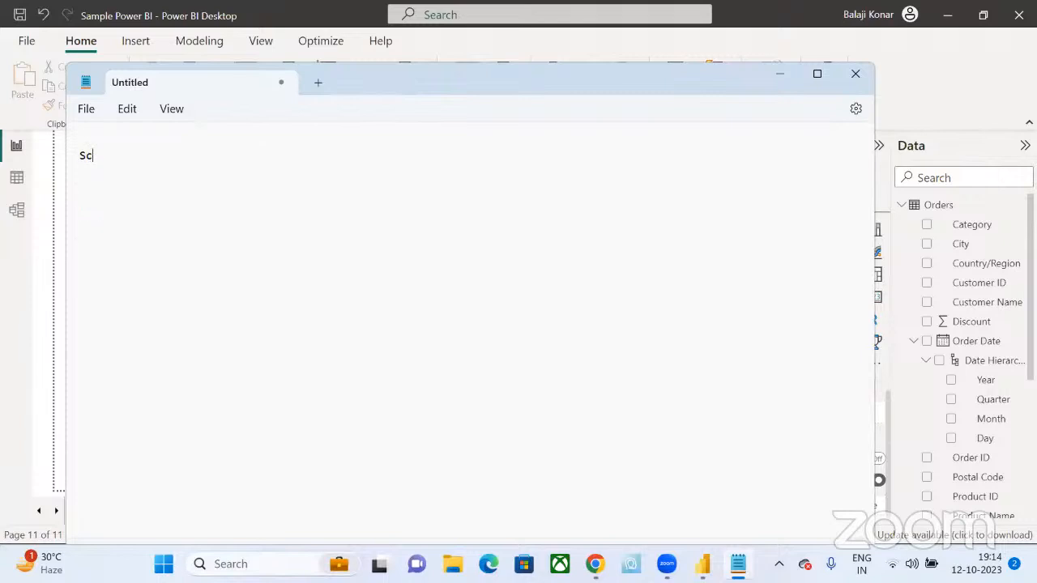
text(atter plot)
text(to show)
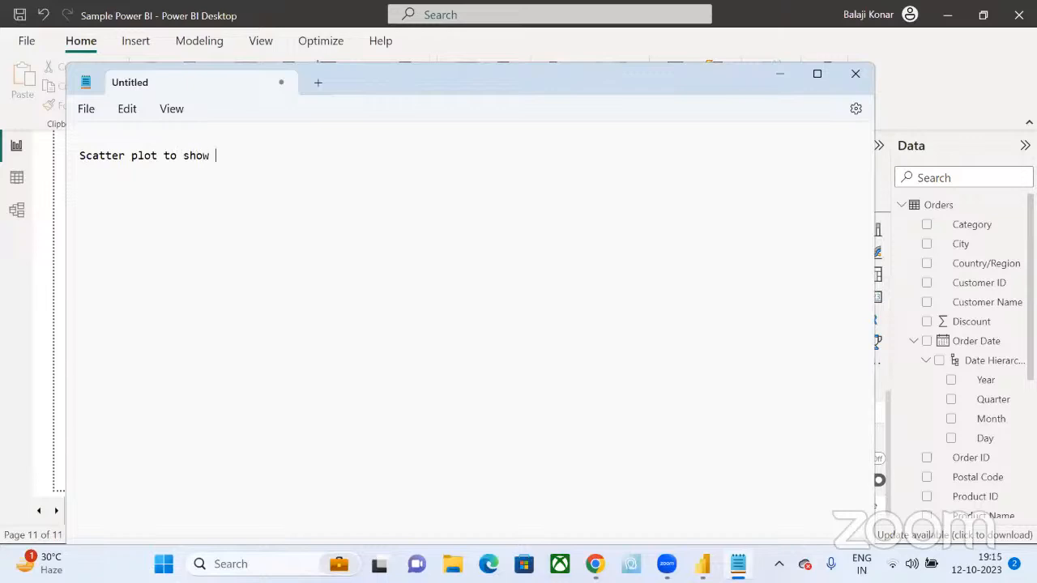
text( Profit and volume b)
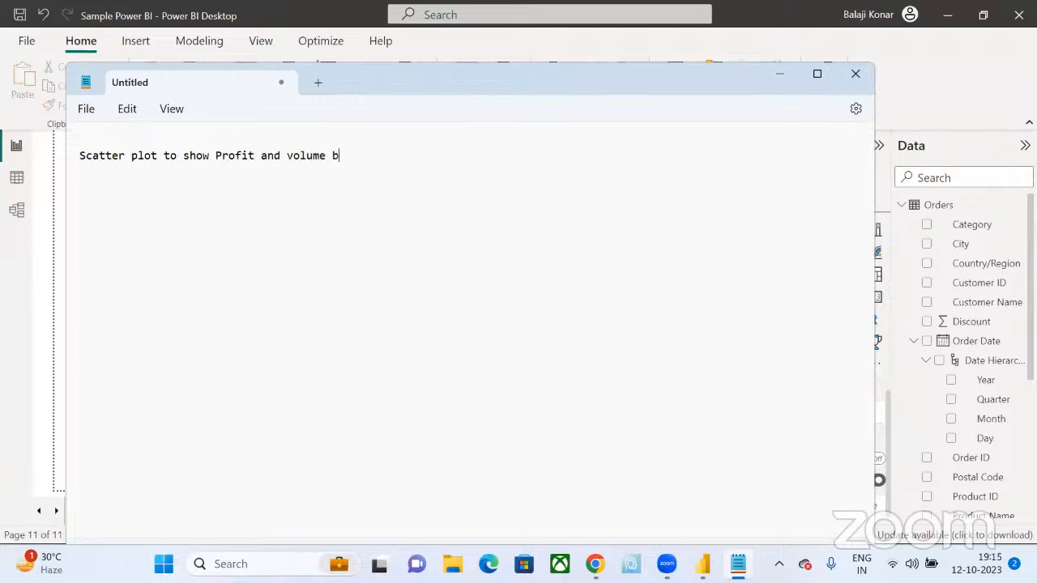
text(y sub category with y)
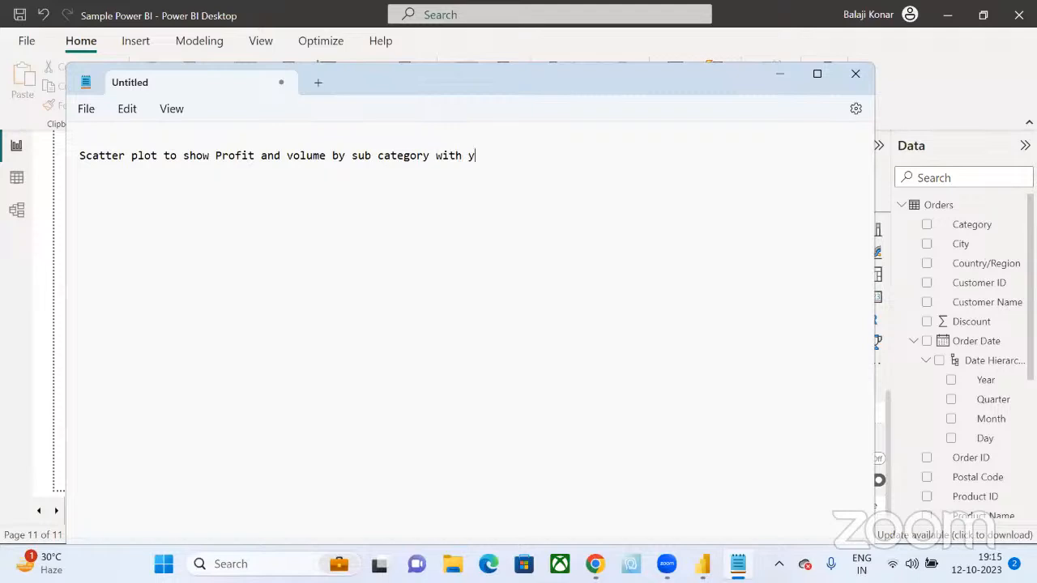
text(ear as play axis)
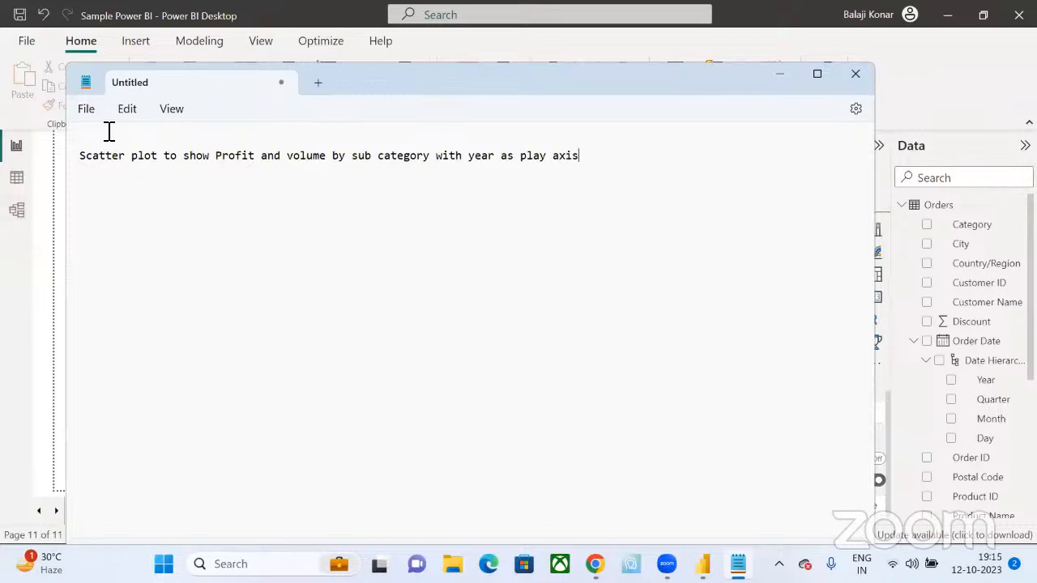
- Enlarge the display of the task sentence in the note for easier reading
drag(607, 153, 116, 137)
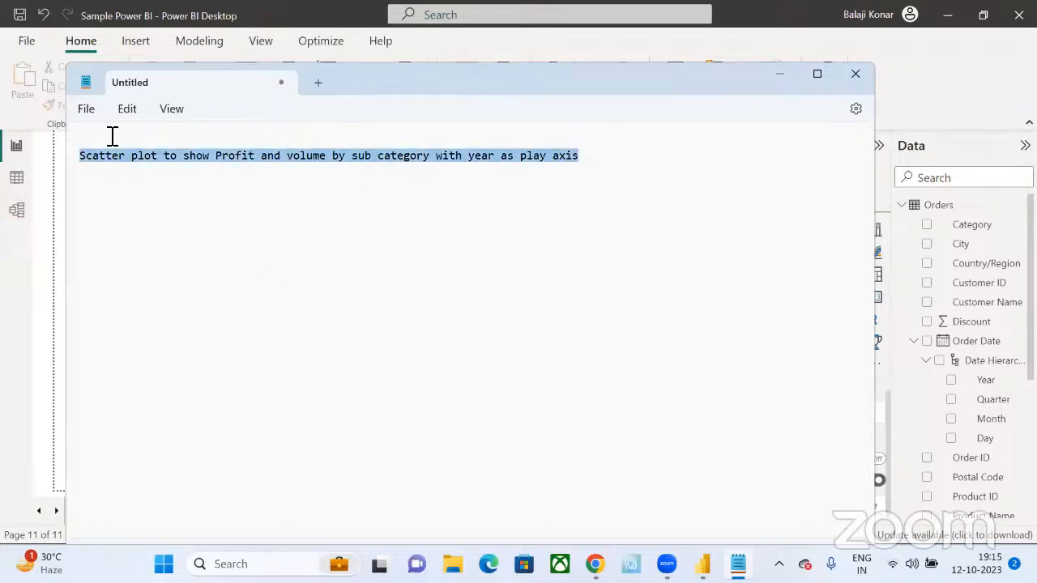
scroll(135, 134, up, 4)
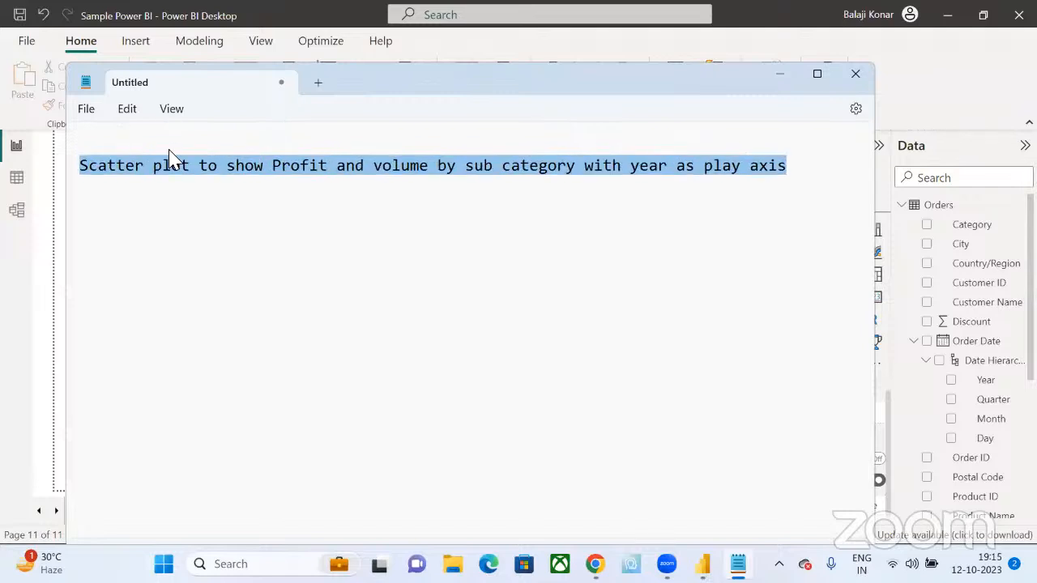
click(234, 166)
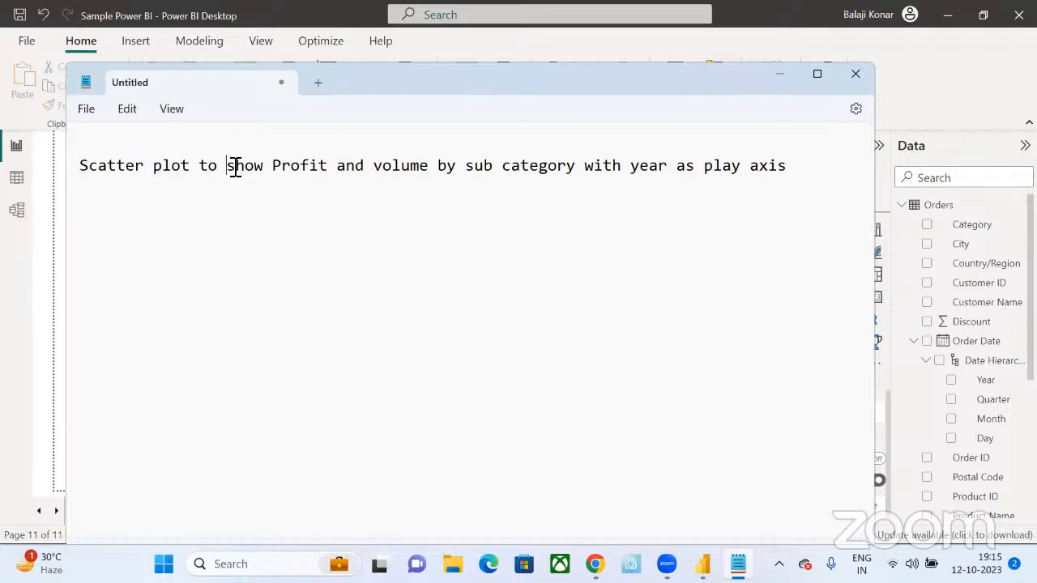
click(419, 27)
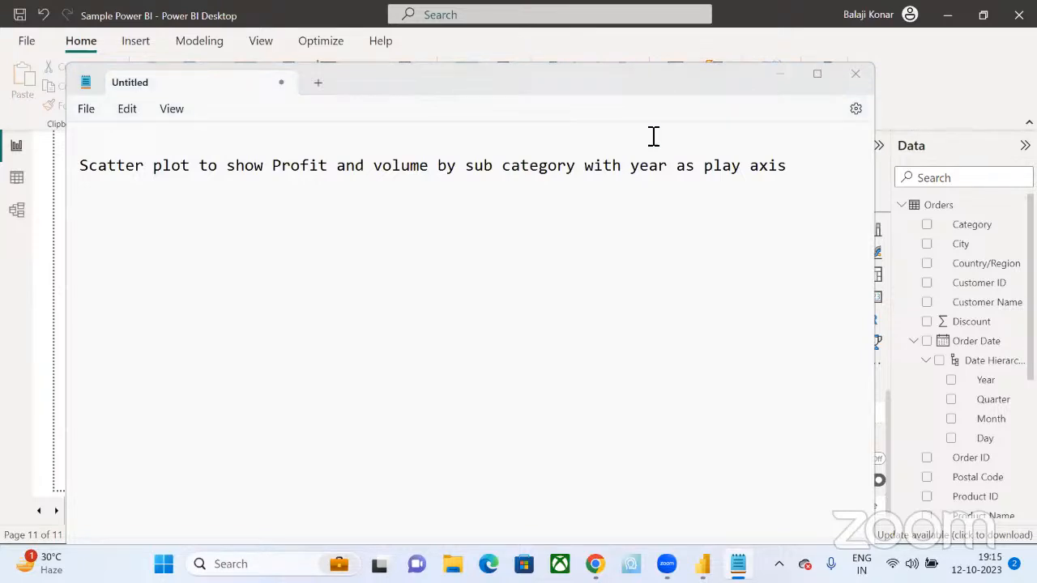
- Switch from the note to Power BI and open the analytics options of the chart on the Scatter Plot page
click(656, 97)
drag(652, 88, 530, 89)
click(816, 189)
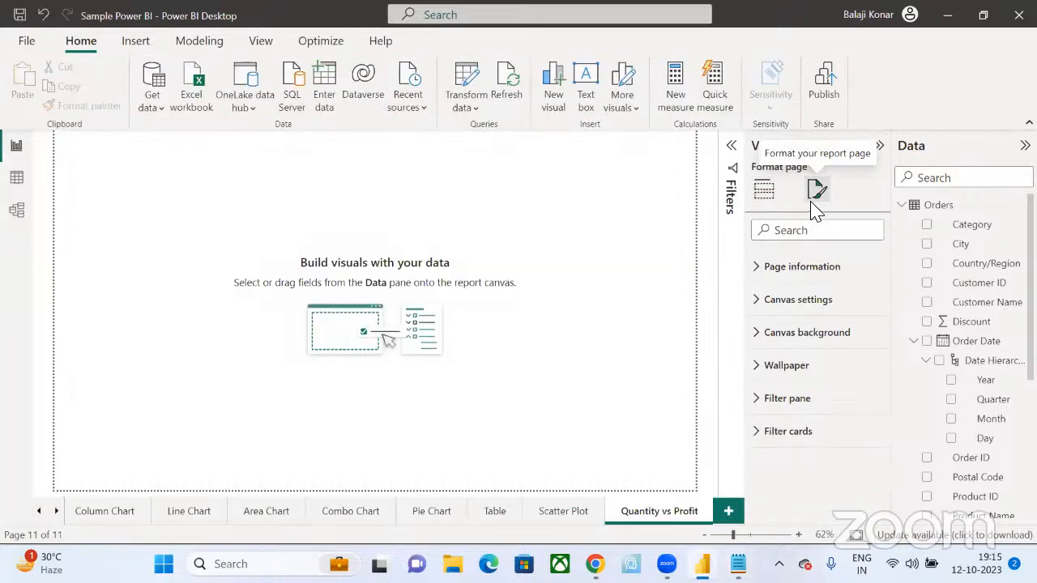
click(581, 513)
click(633, 353)
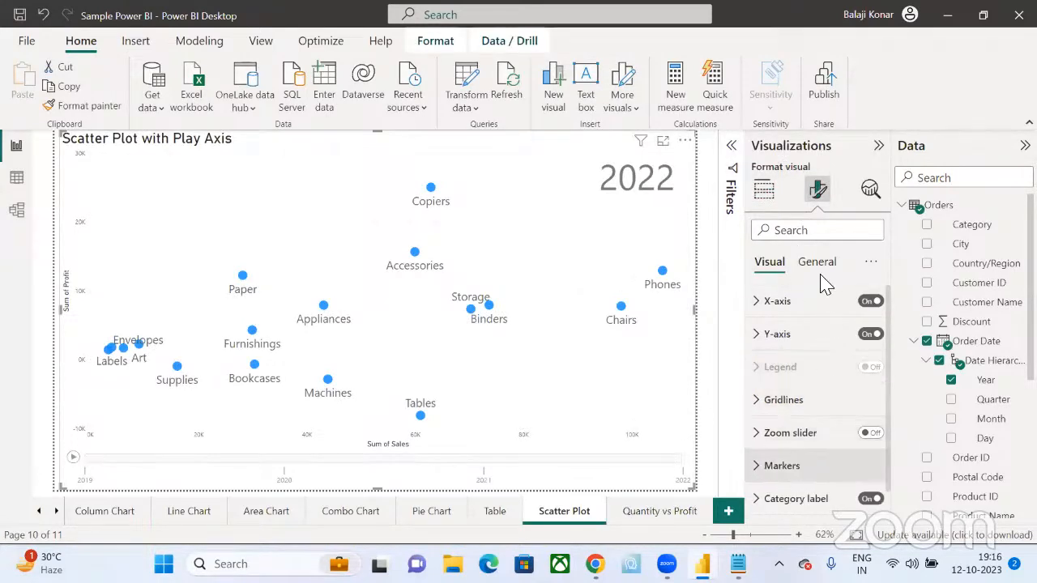
click(870, 191)
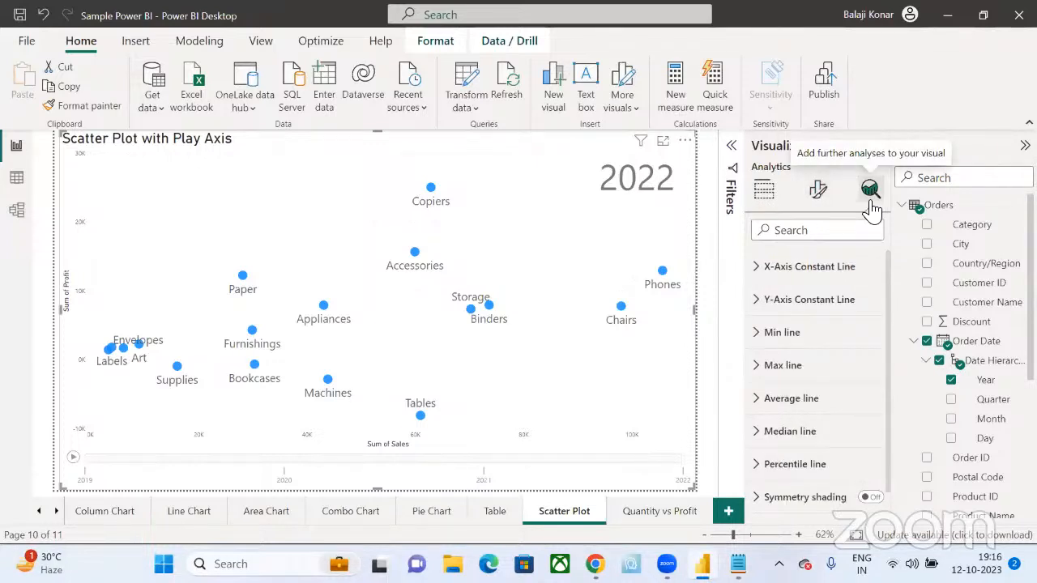
- Try an average line on the sales-profit scatter chart and remove it
click(653, 518)
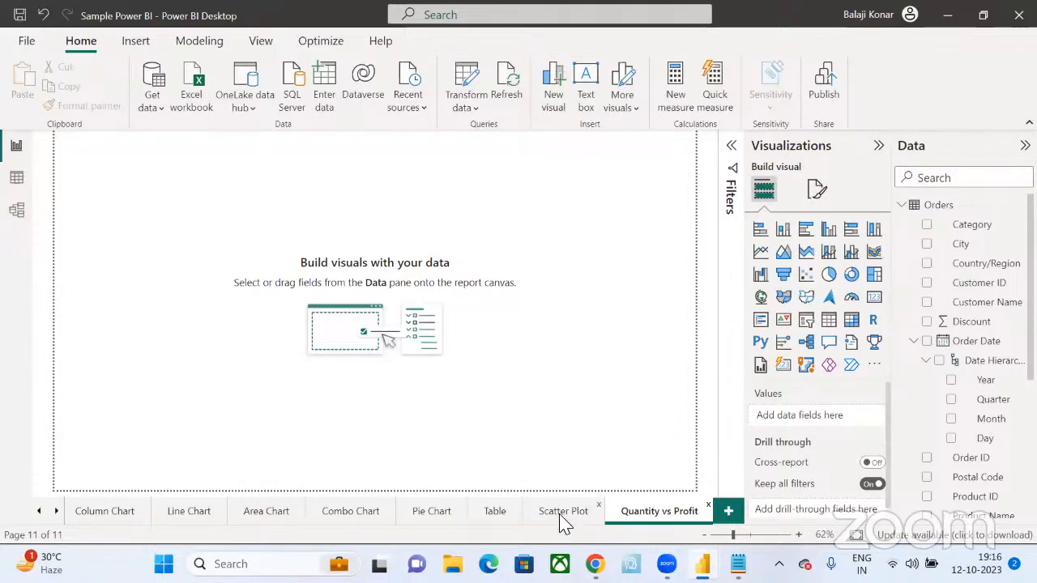
click(564, 518)
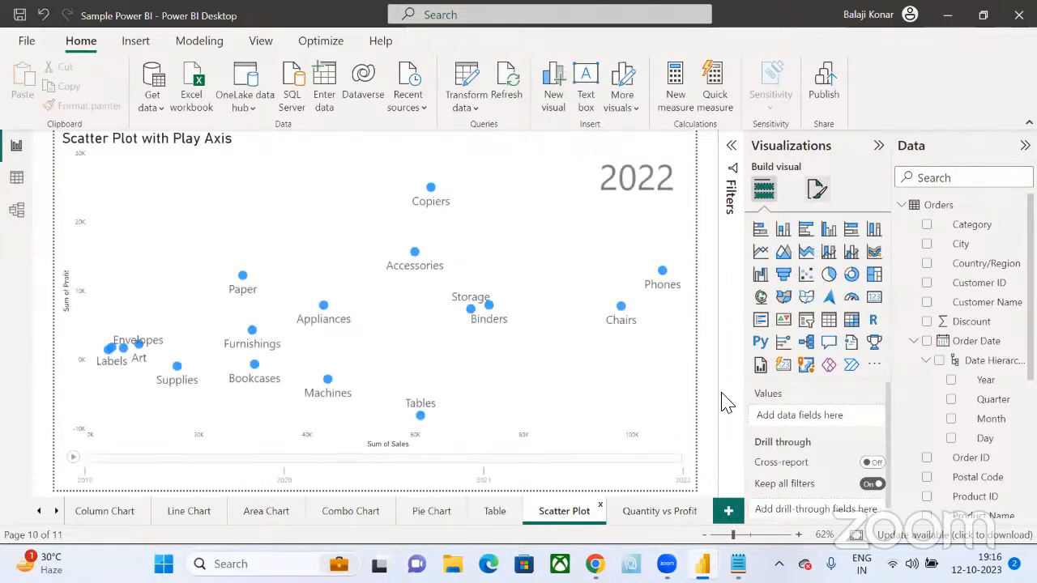
click(565, 218)
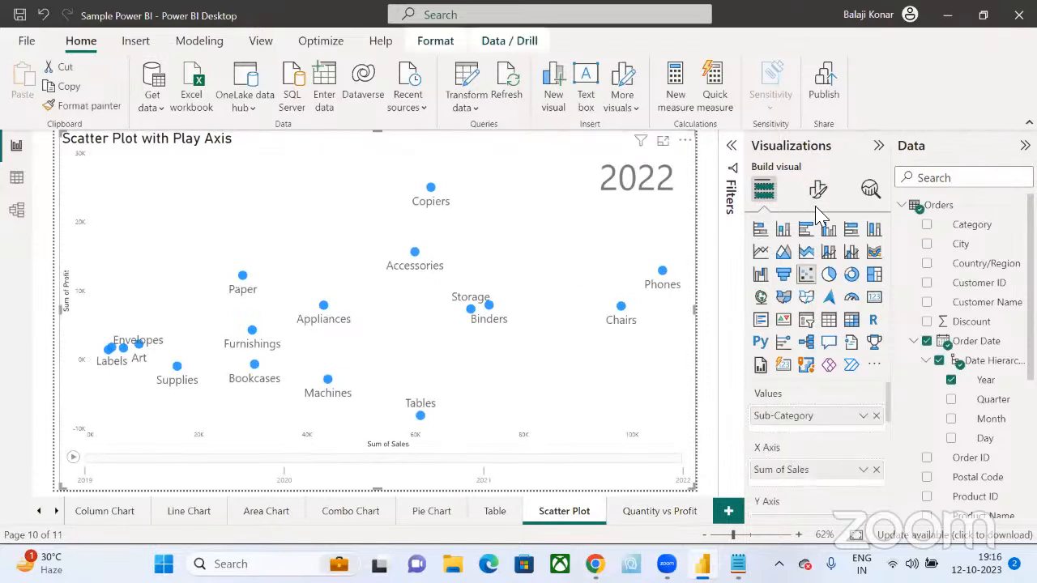
click(867, 193)
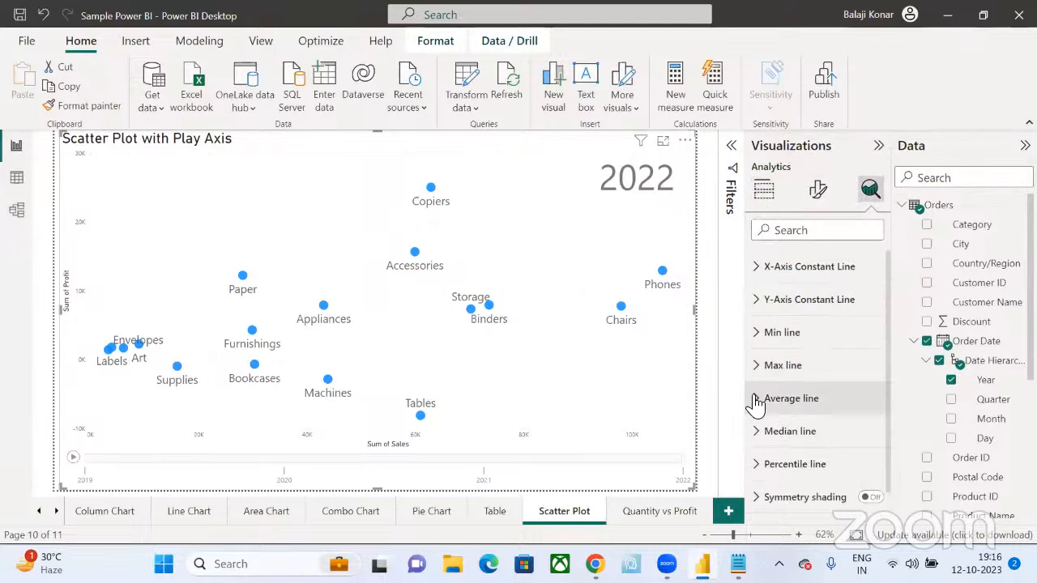
click(756, 400)
click(782, 457)
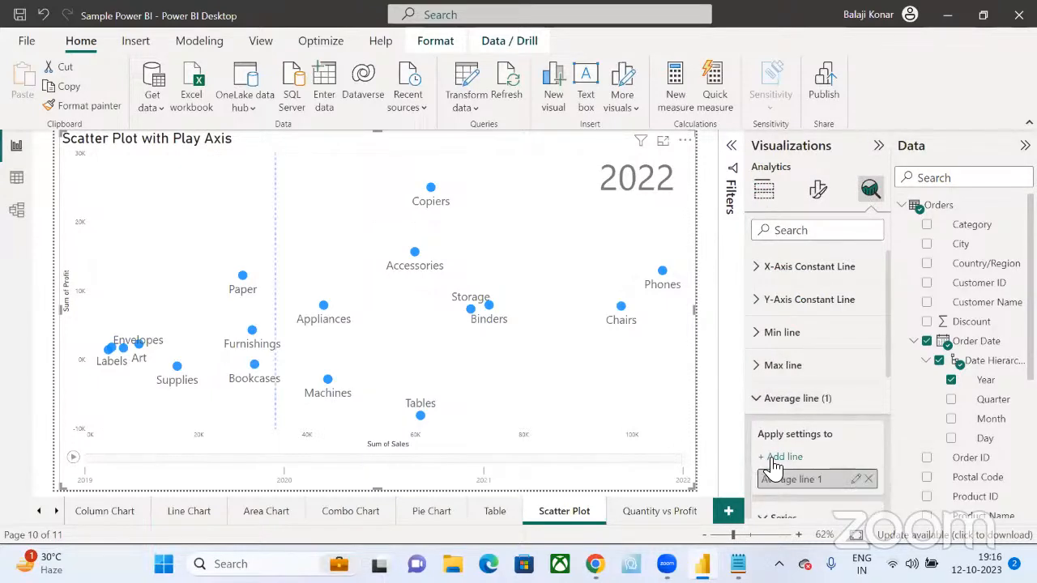
click(868, 479)
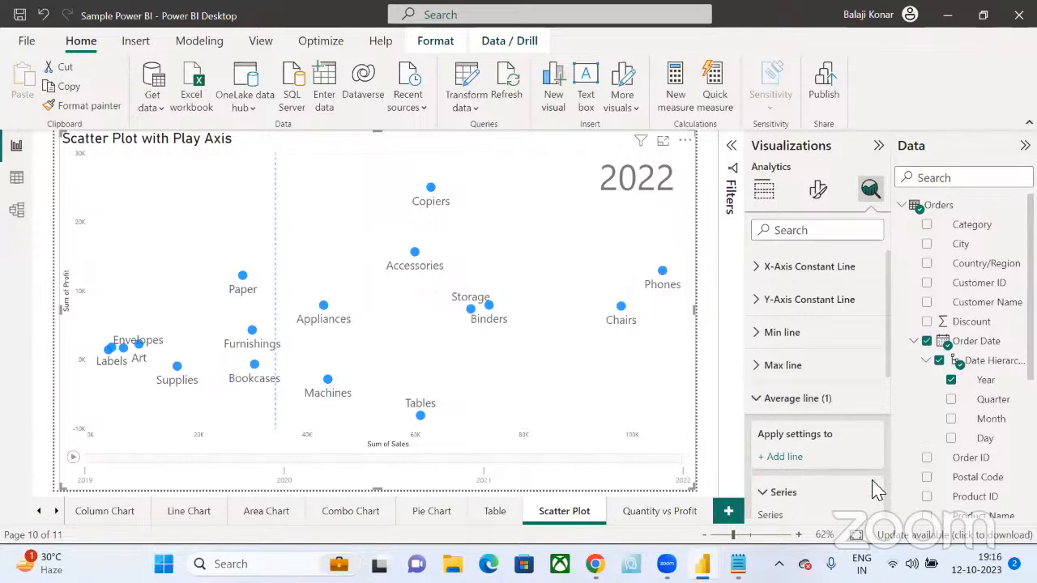
click(756, 400)
click(757, 399)
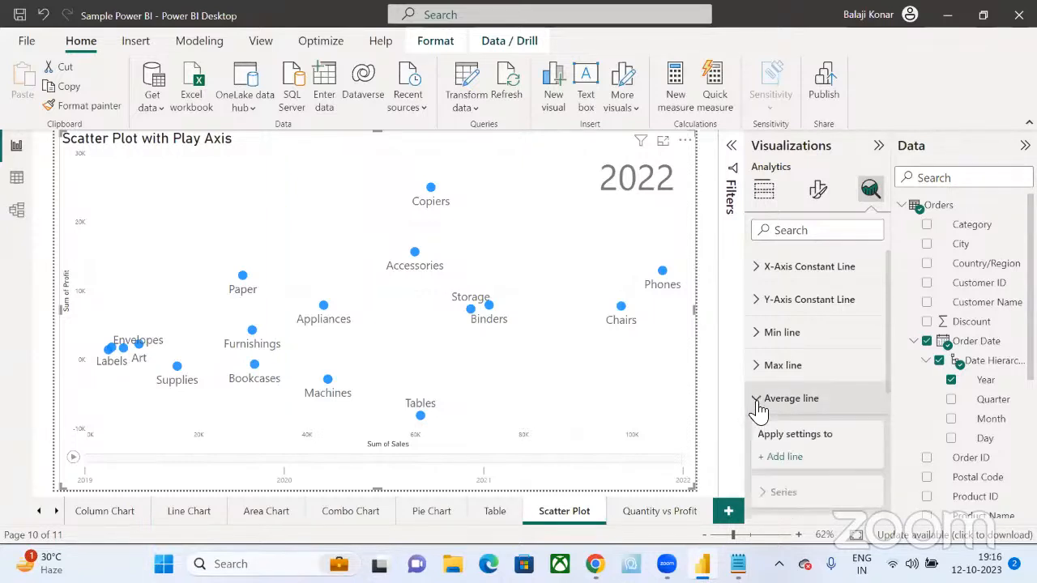
click(757, 405)
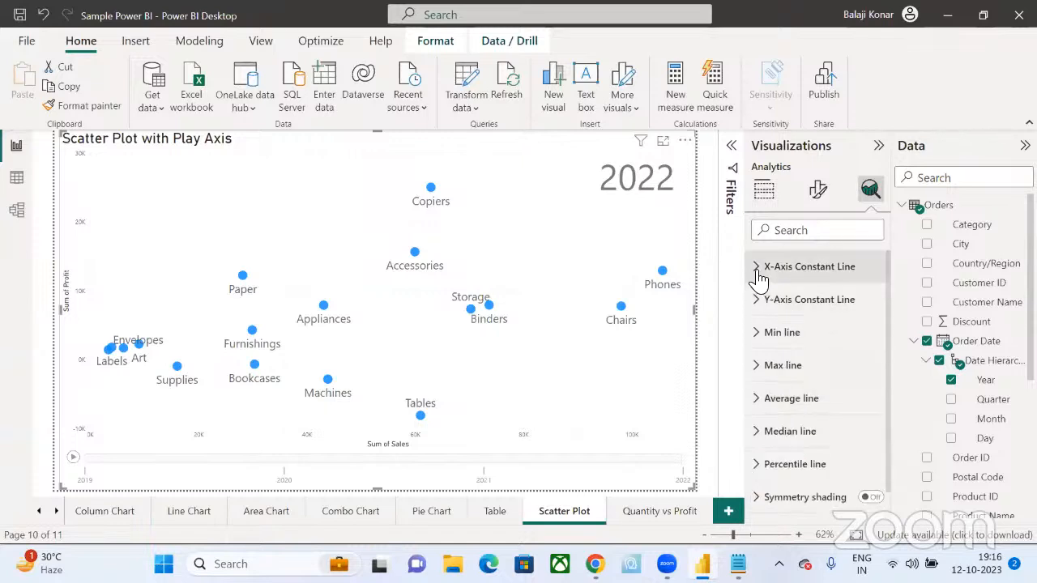
- Try a percentile line on the scatter chart and delete it
scroll(815, 422, down, 1)
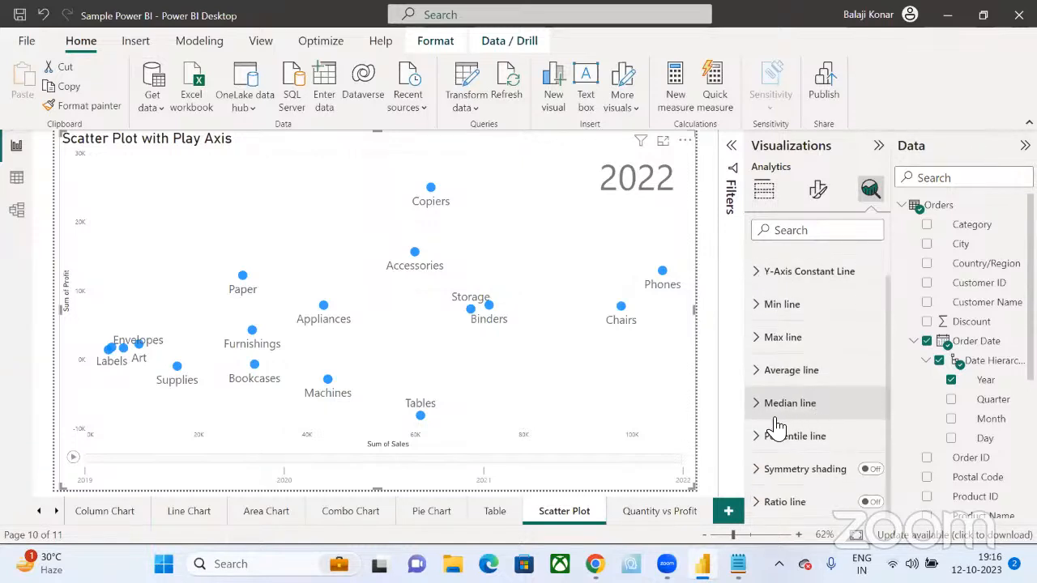
click(758, 438)
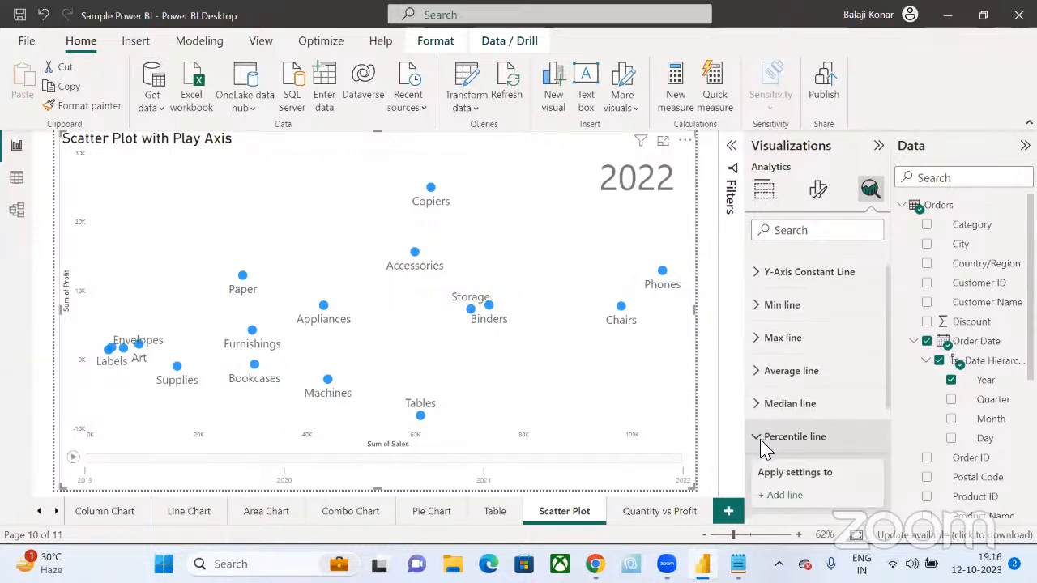
click(802, 498)
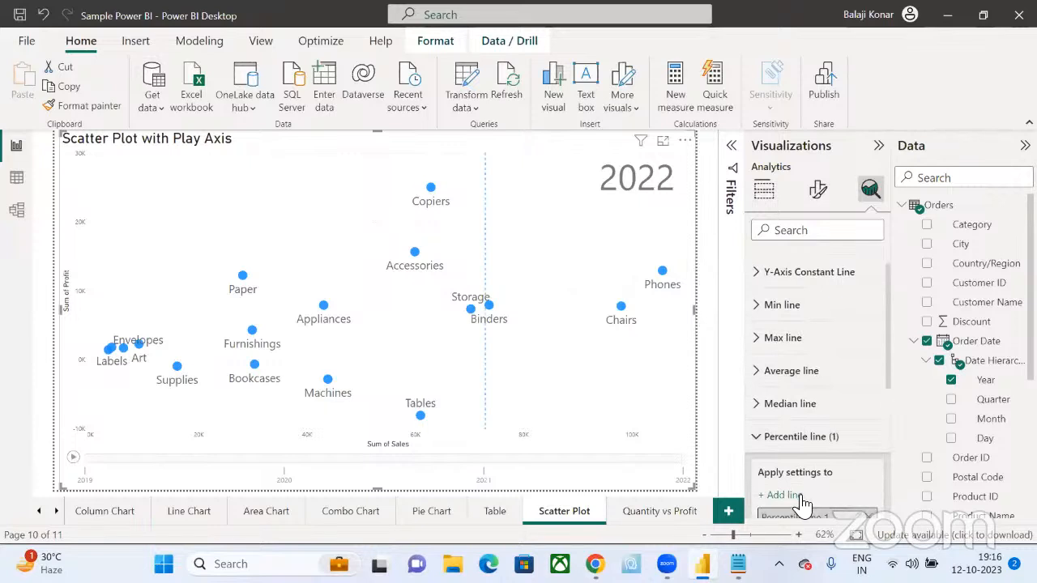
scroll(862, 478, down, 2)
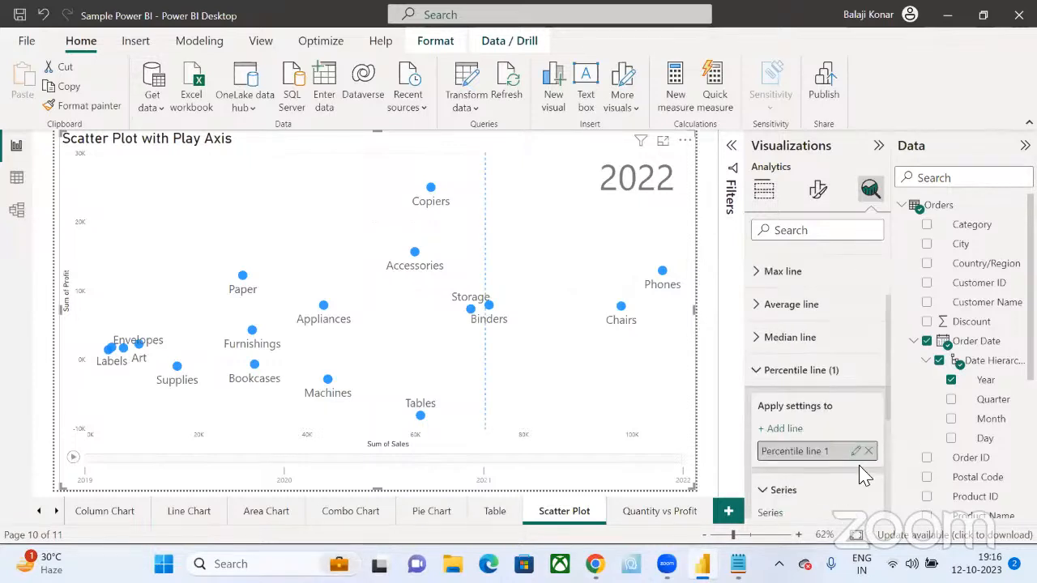
click(868, 451)
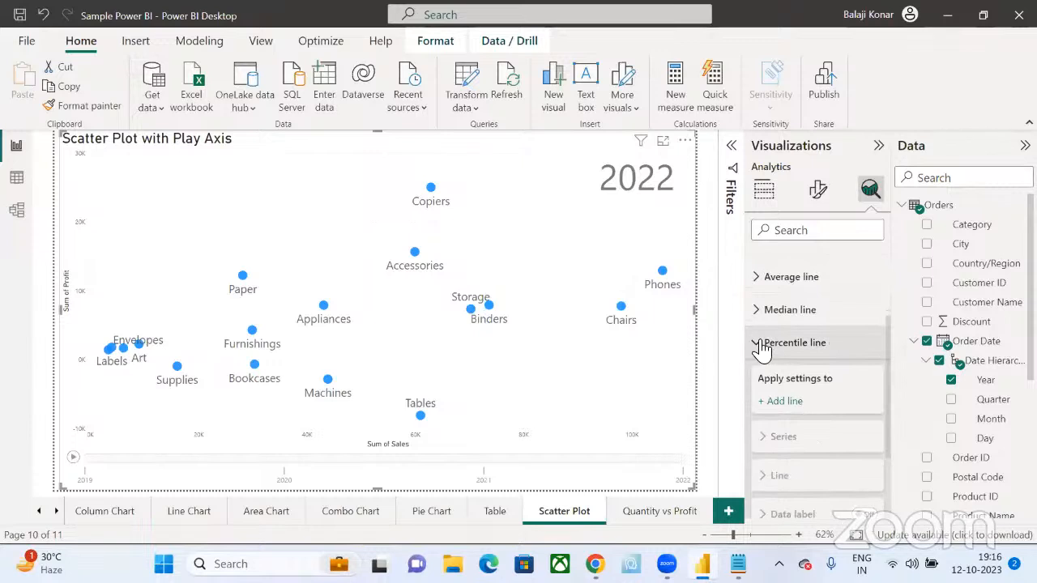
click(762, 347)
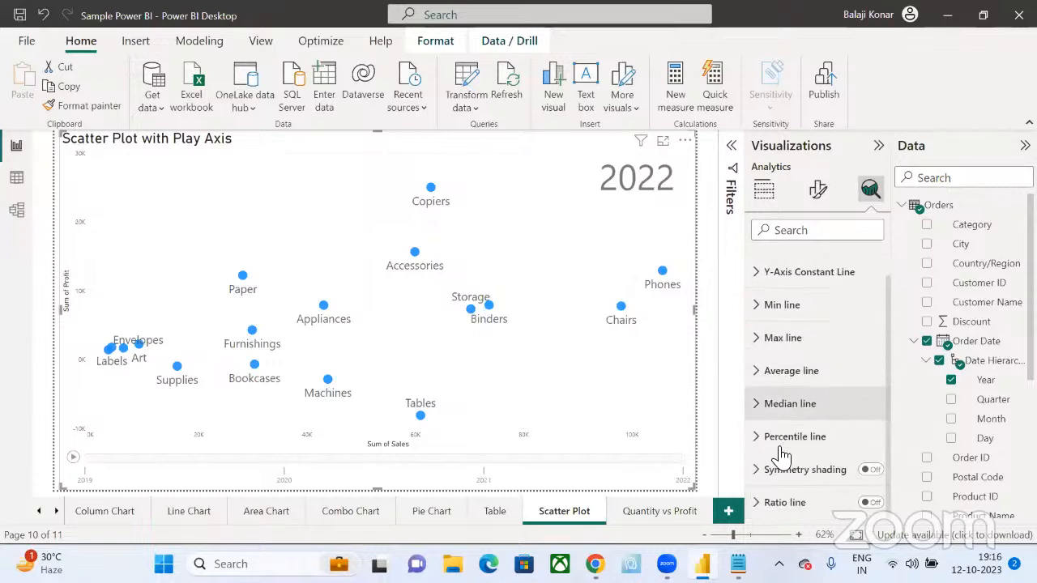
- Try symmetry shading and a ratio line on the scatter chart, switch each off, and return to its field settings
click(870, 470)
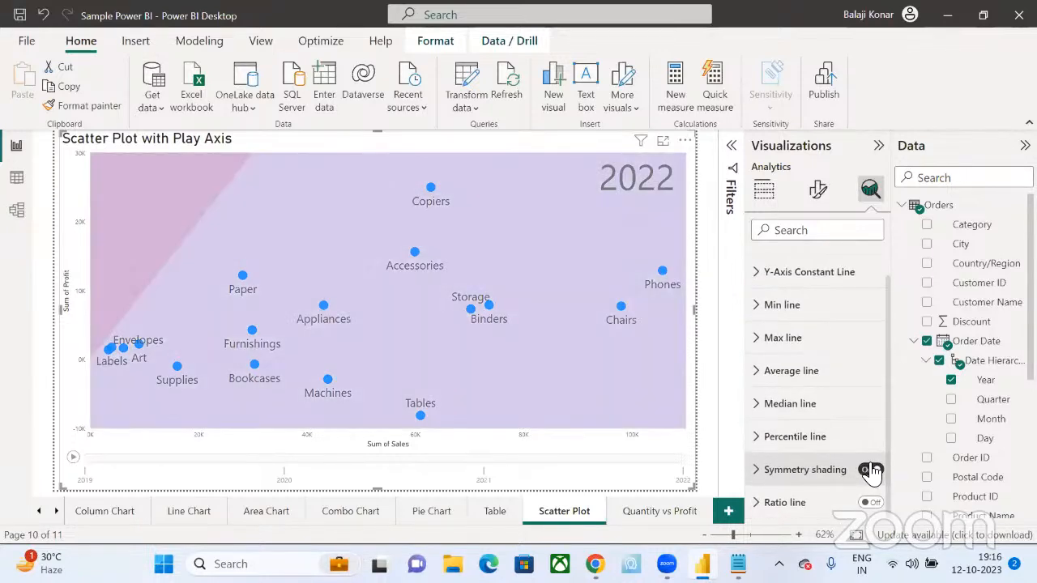
click(871, 470)
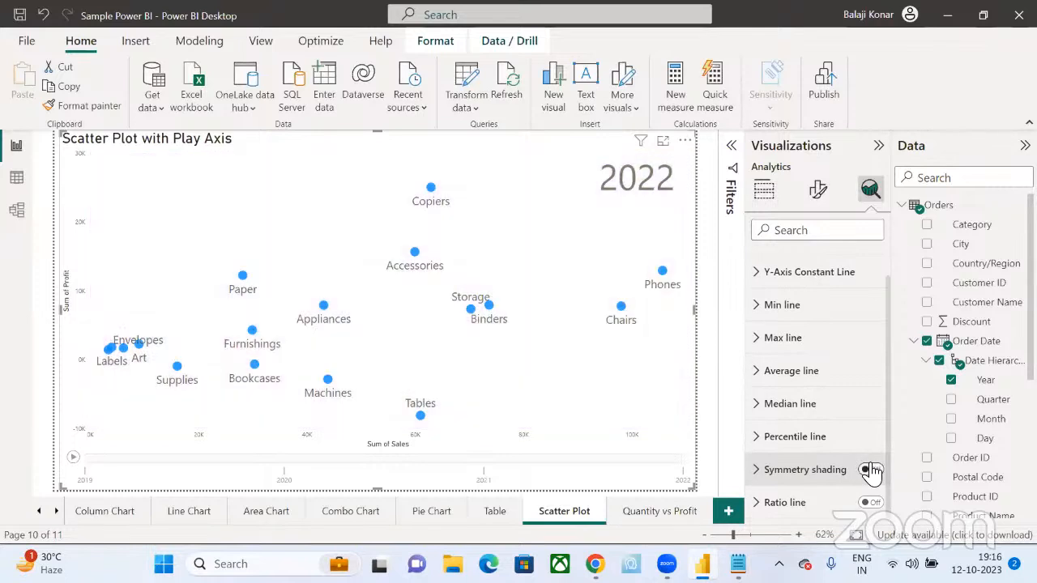
click(871, 504)
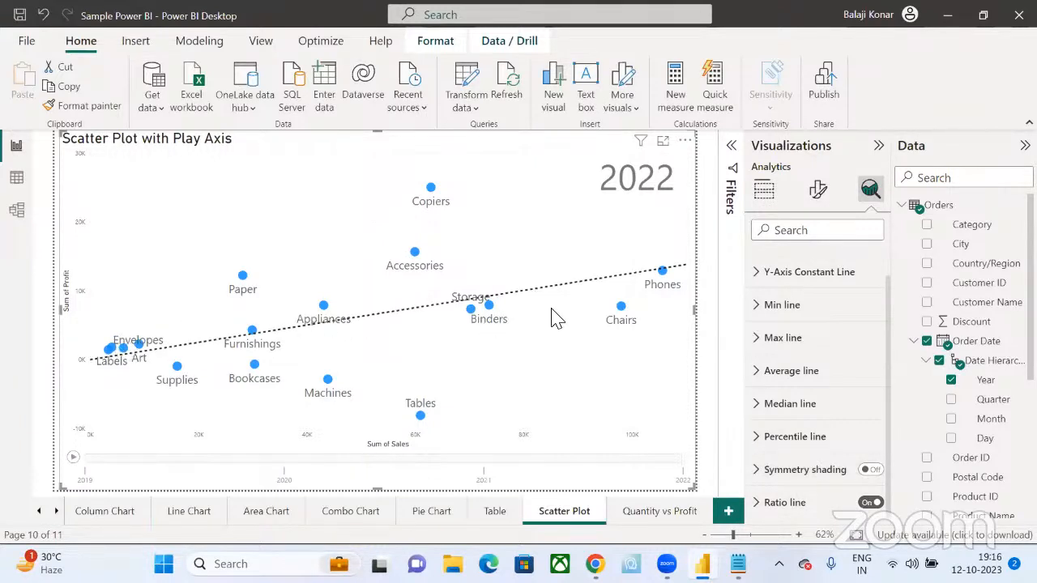
click(764, 506)
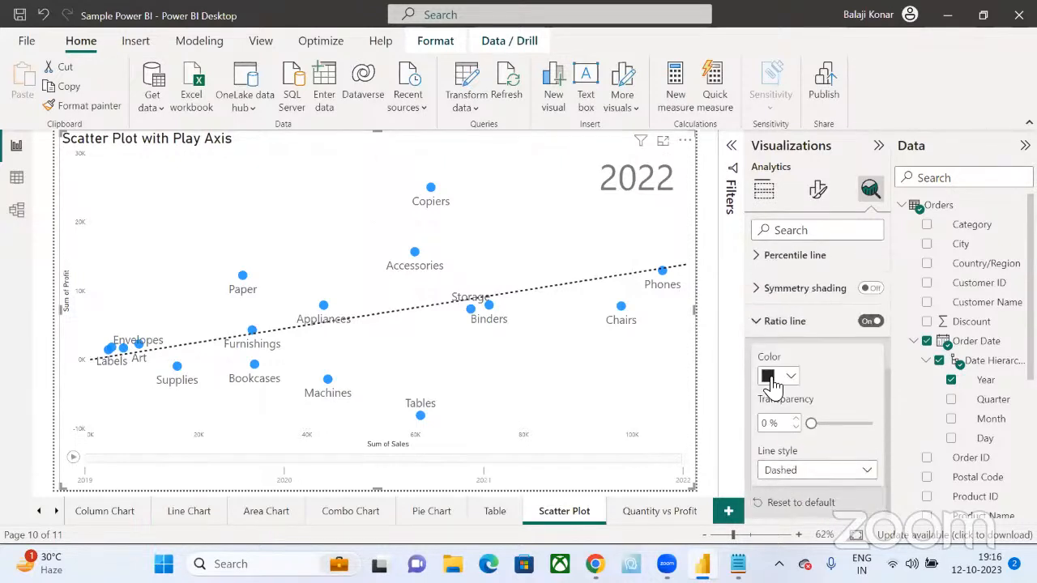
click(764, 328)
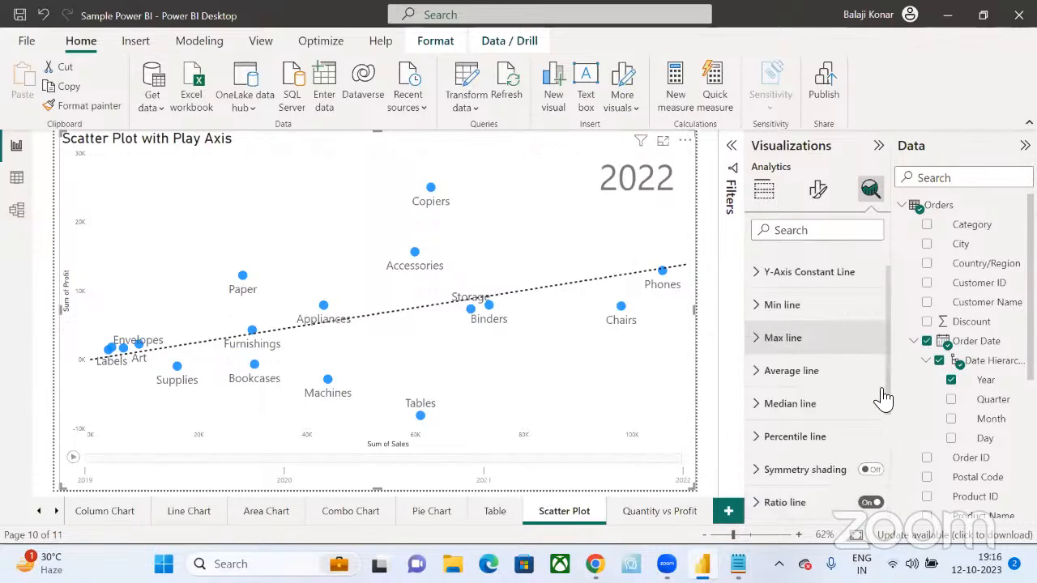
click(867, 502)
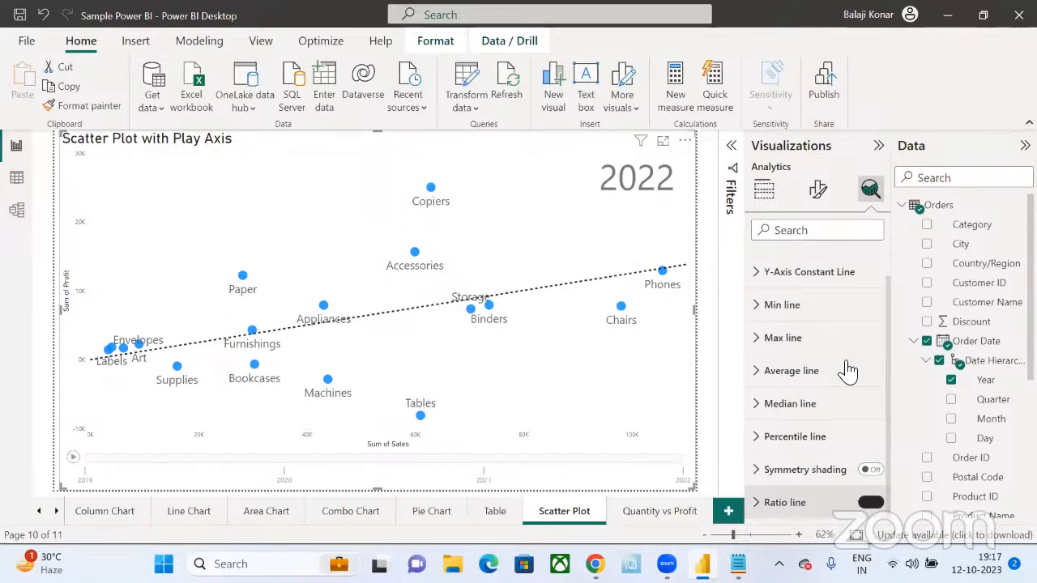
click(819, 198)
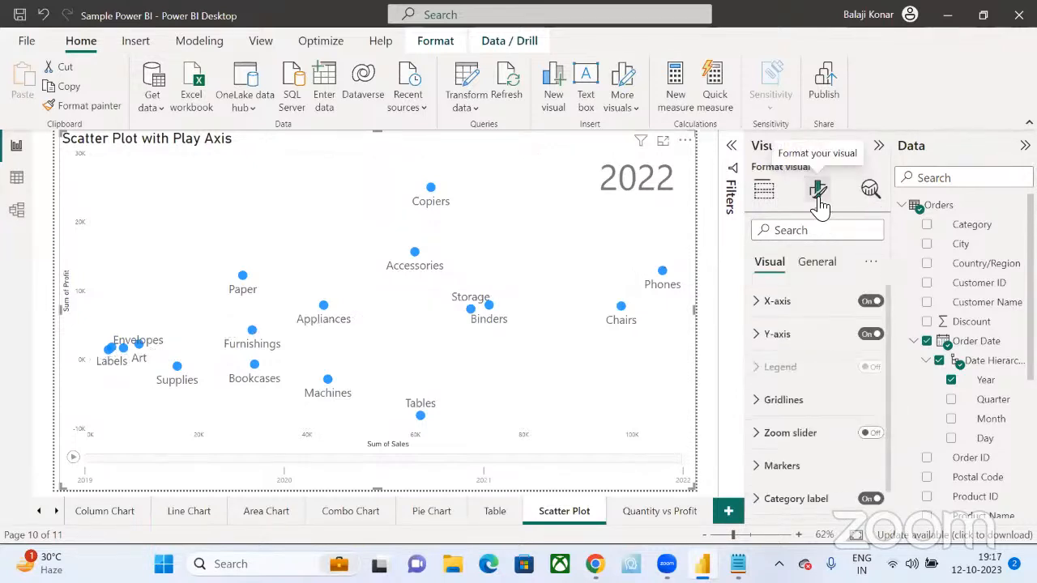
click(774, 204)
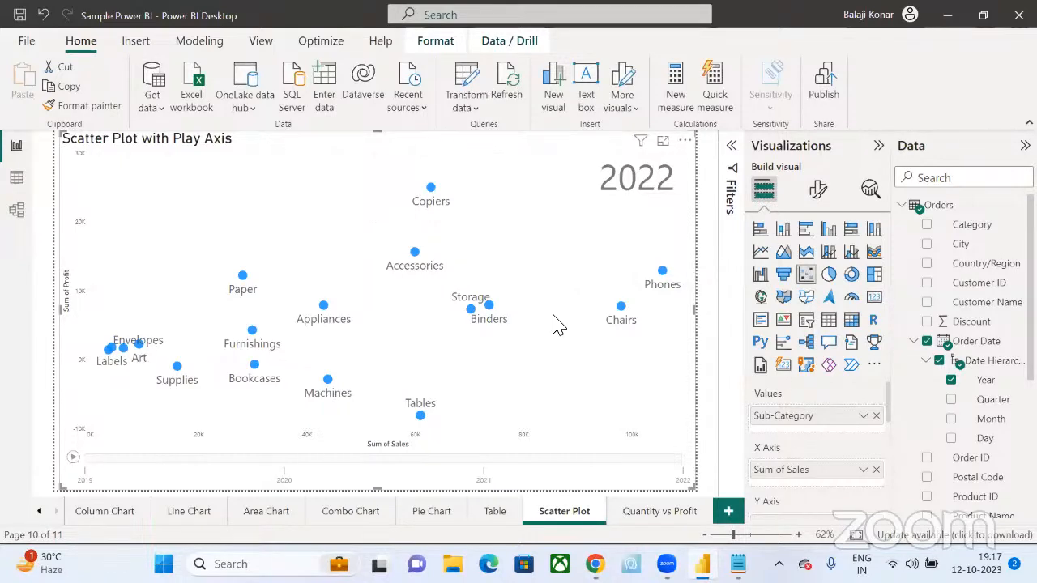
- Switch to Notepad and replace "volume" with "quantity" in the task sentence
key(alt+Tab)
key(alt+Tab)
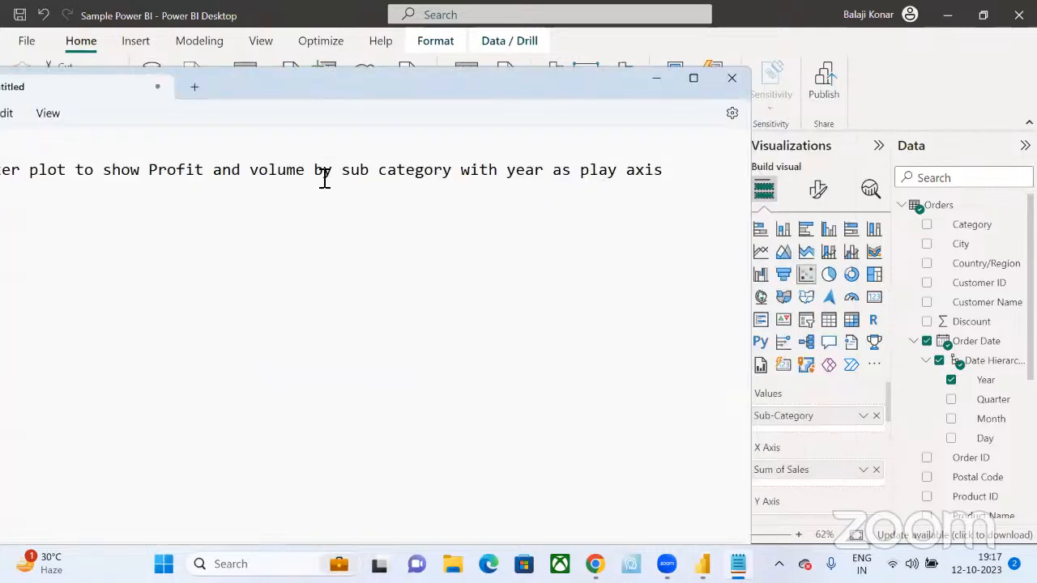
double_click(278, 171)
text(quantit)
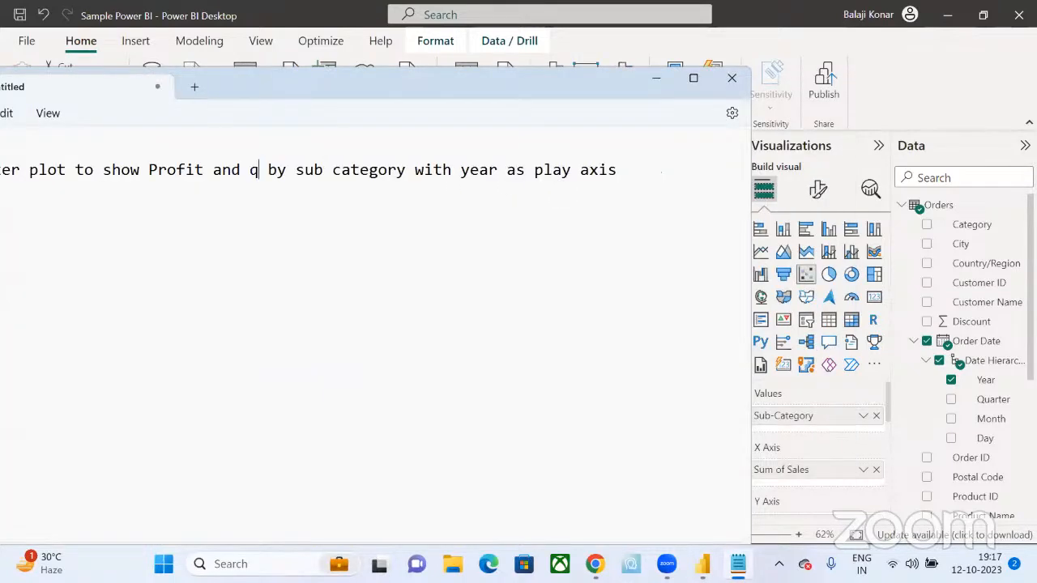
text(y)
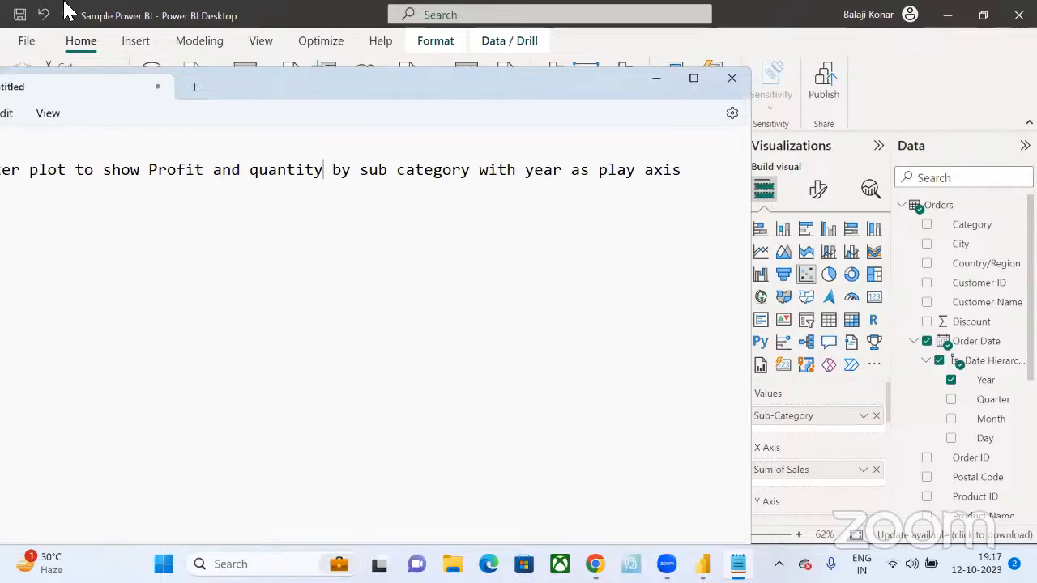
click(21, 5)
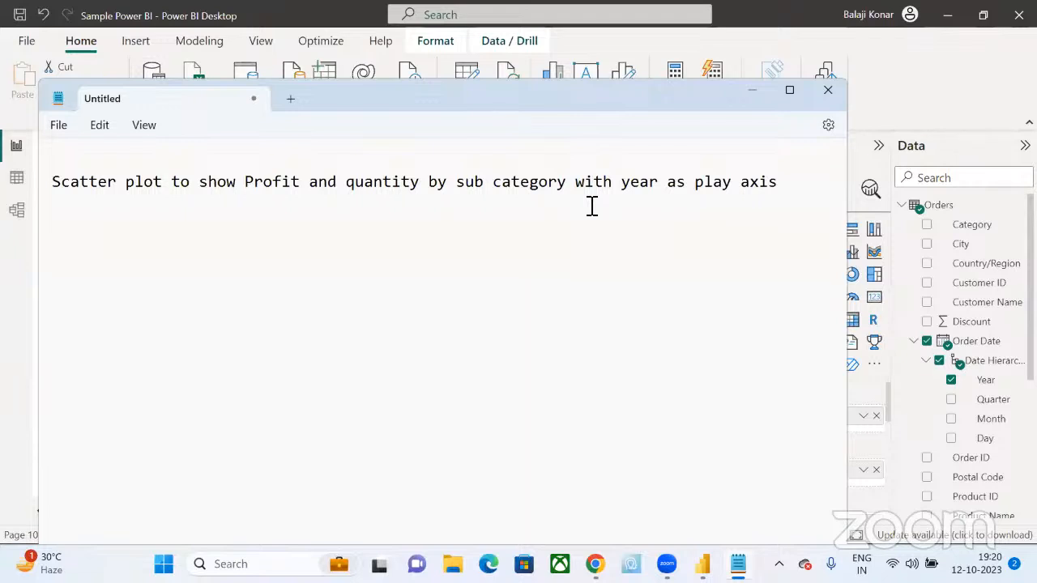
- Review the two practice scatter plot screenshots in the image viewer, then close them and the Notepad note
click(80, 3)
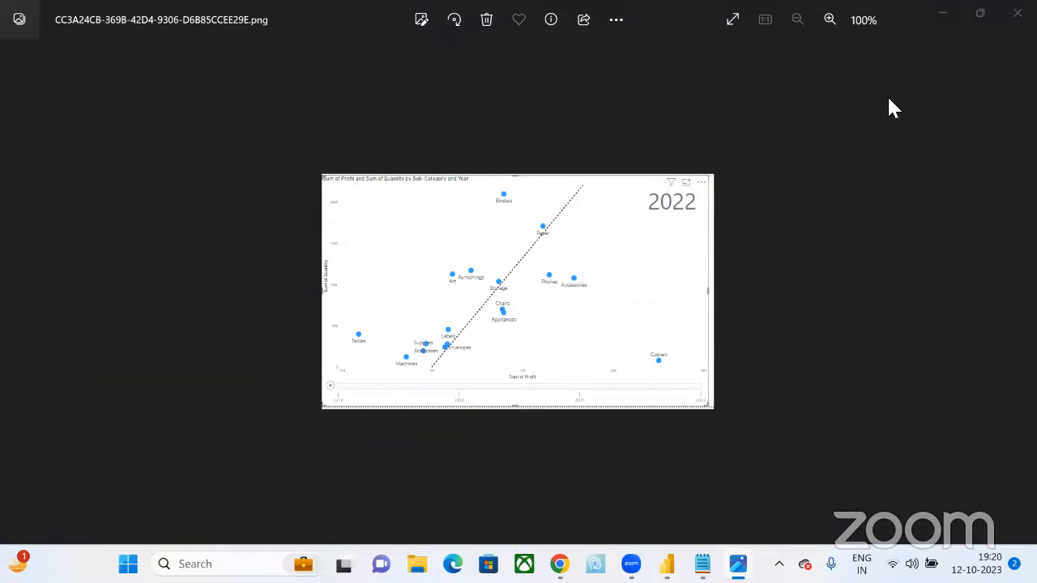
click(1018, 13)
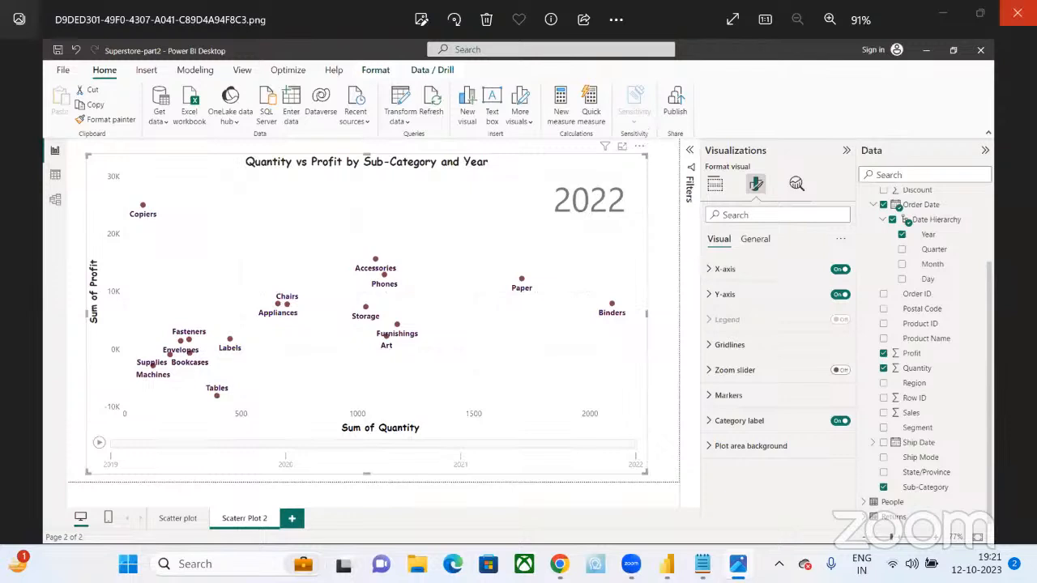
click(1018, 12)
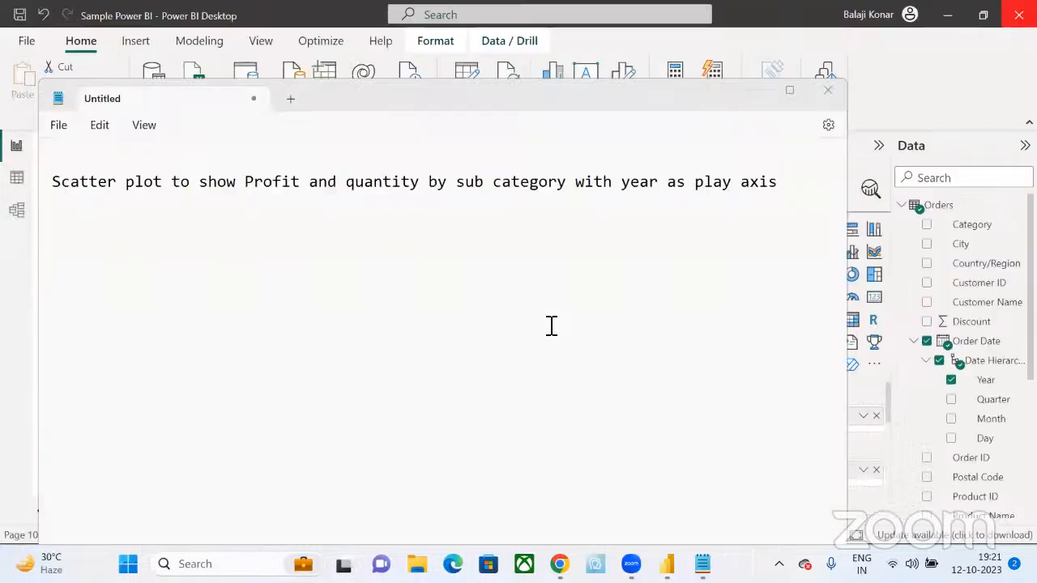
click(818, 95)
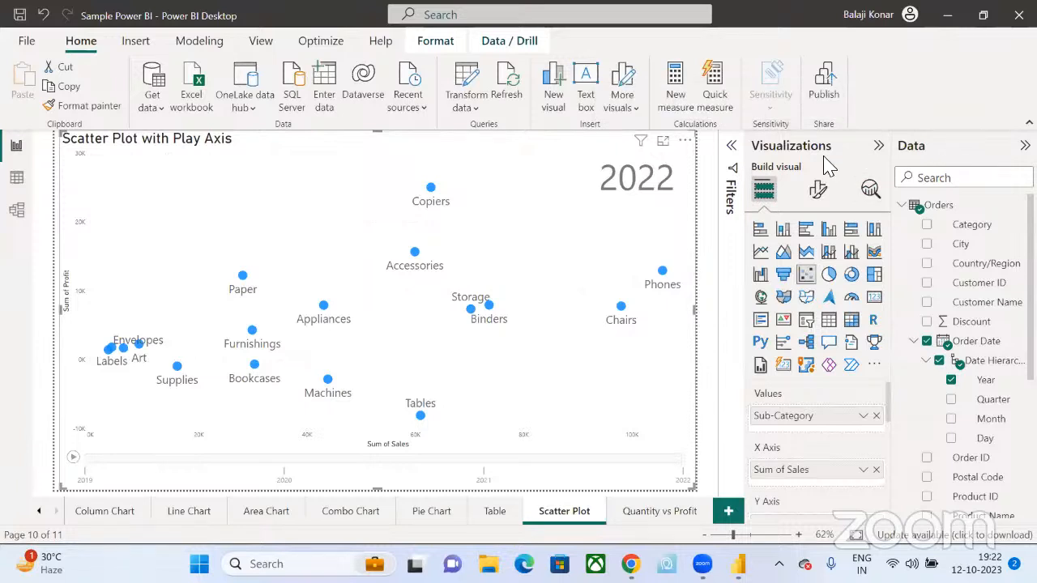
- Try filtering the scatter chart's Sub-Category to Appliances in its visual-level filters, then restore all sub-categories
click(732, 151)
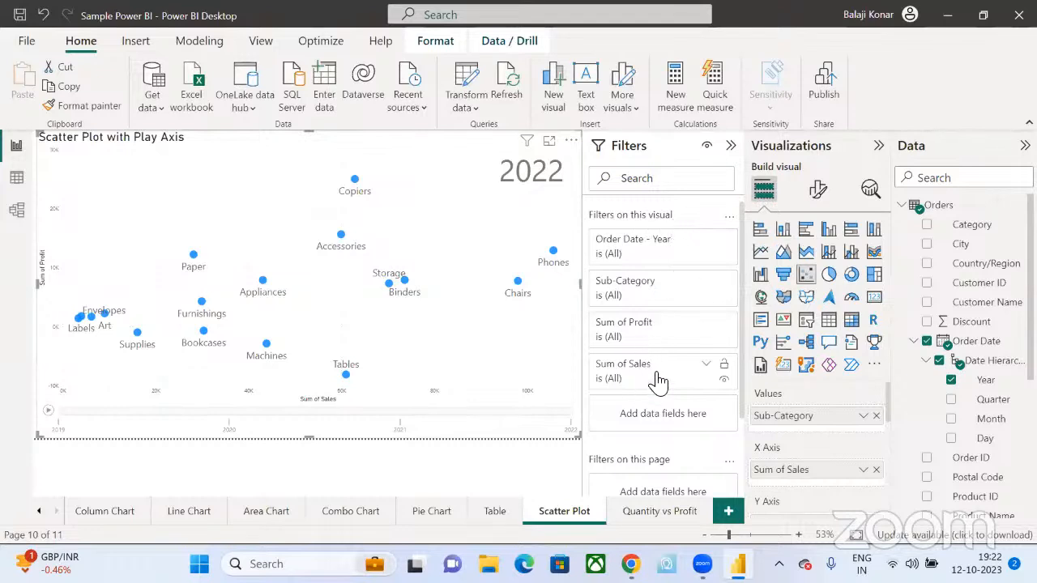
click(708, 282)
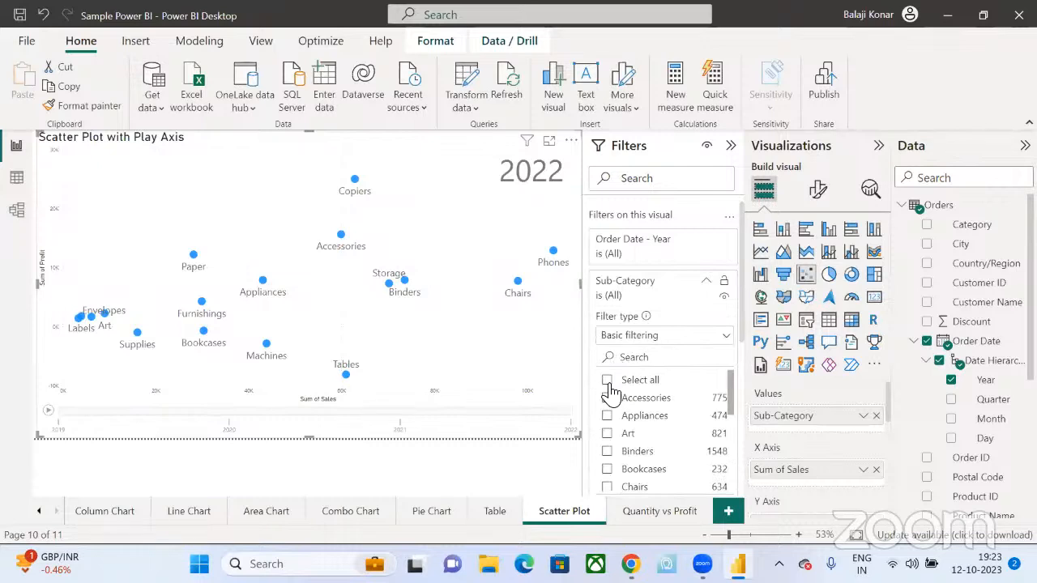
click(609, 385)
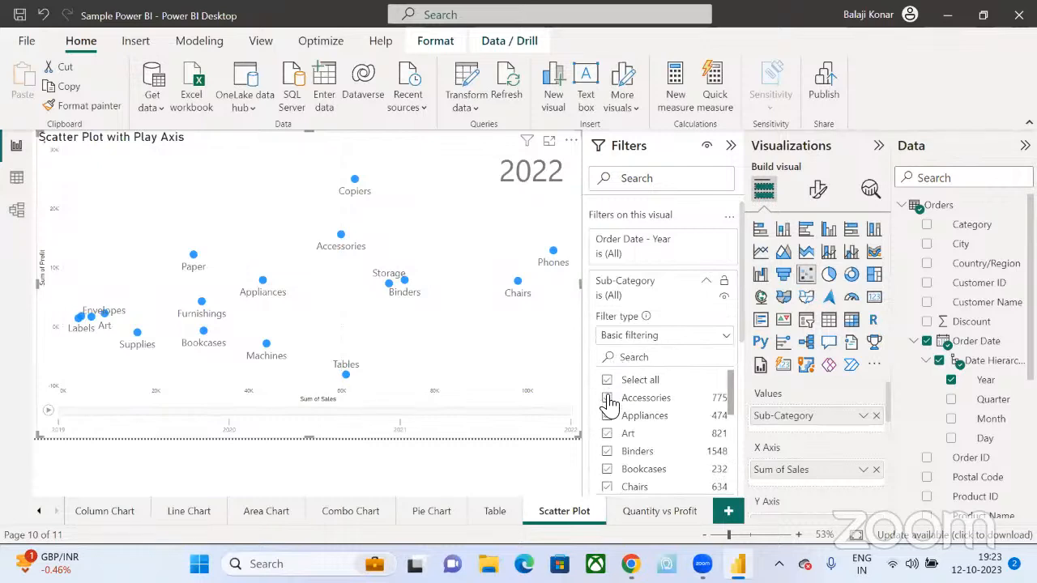
click(608, 383)
click(608, 415)
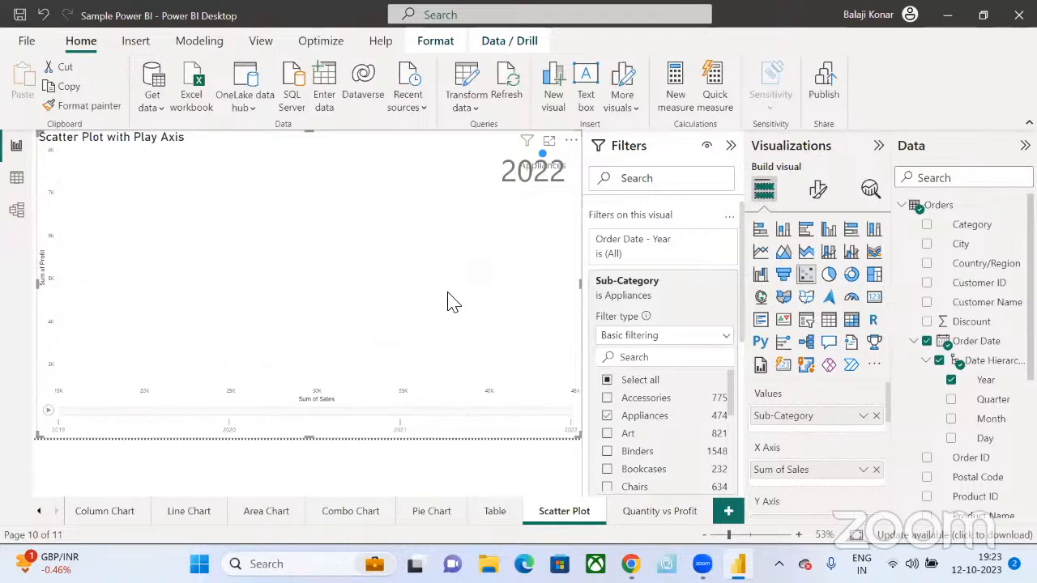
click(607, 381)
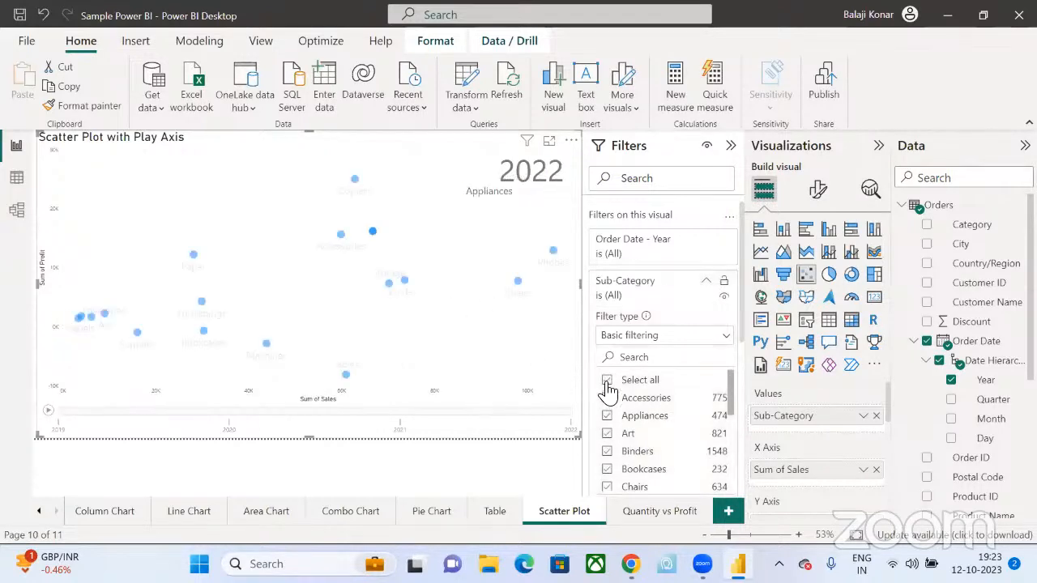
click(705, 283)
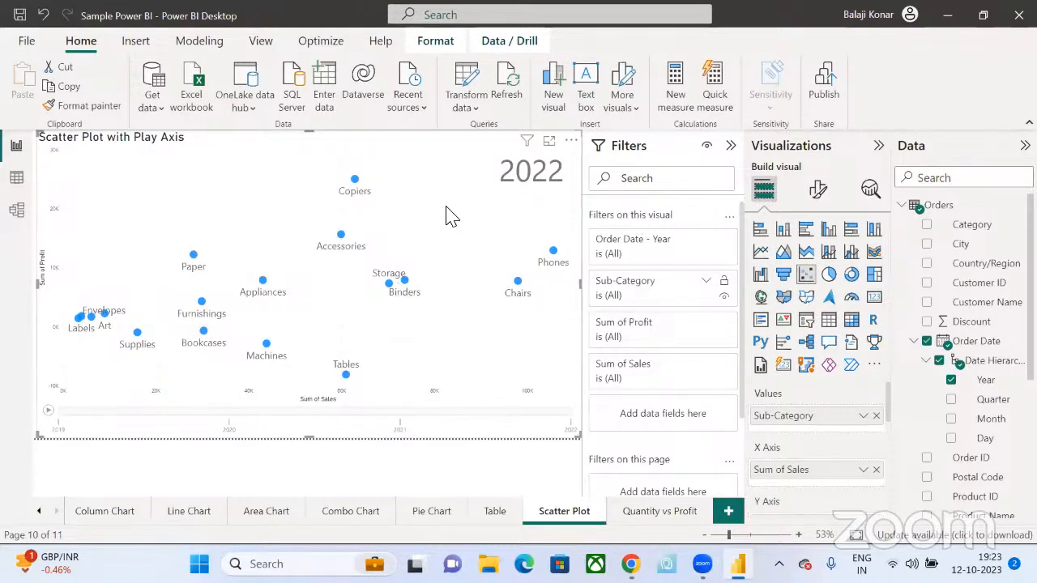
- On the Bar Chart page, try limiting the first bar chart's visual-level Category filter to Furniture and restore all categories
click(40, 513)
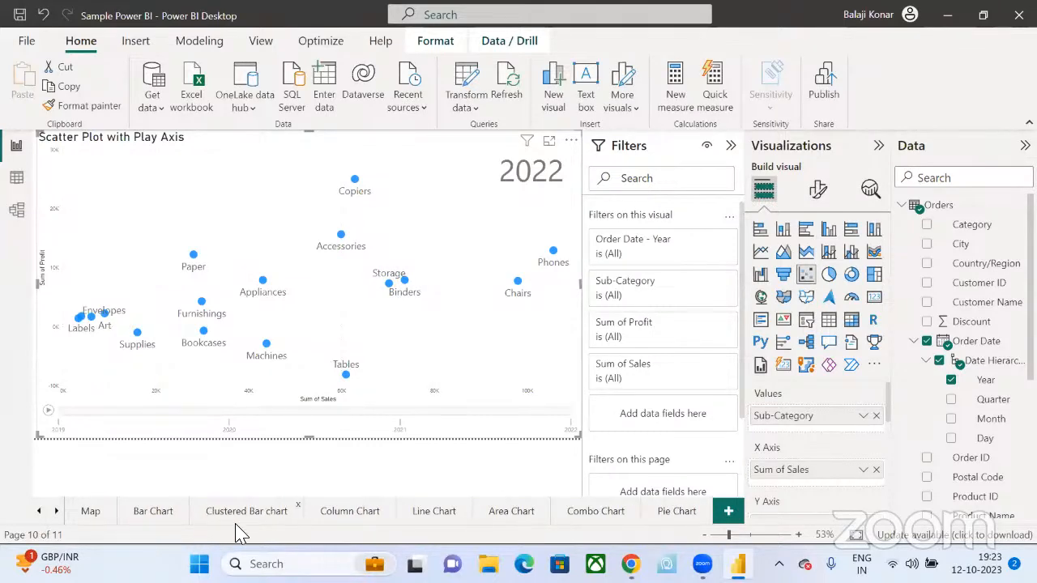
click(154, 511)
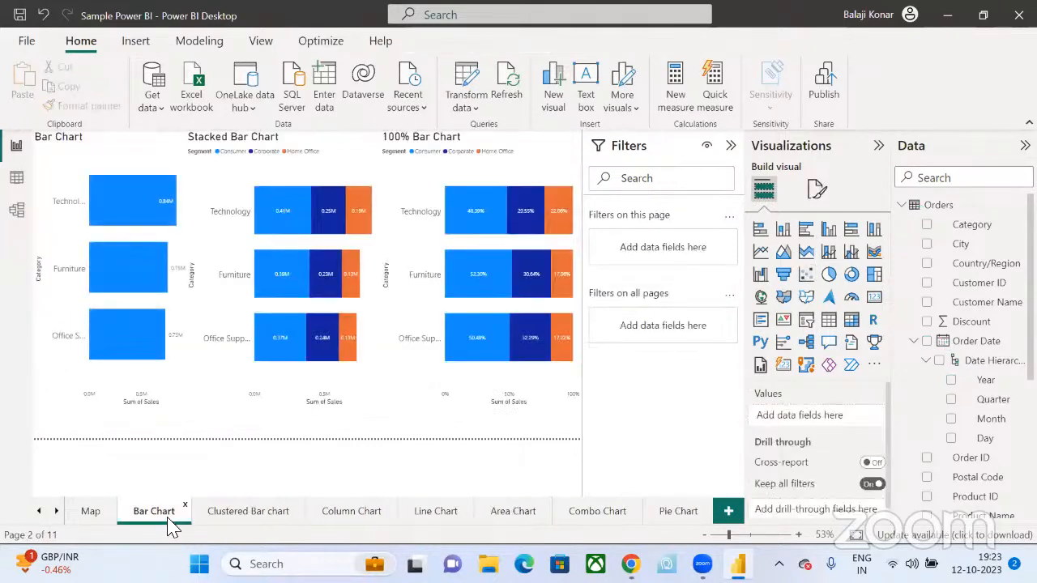
click(144, 174)
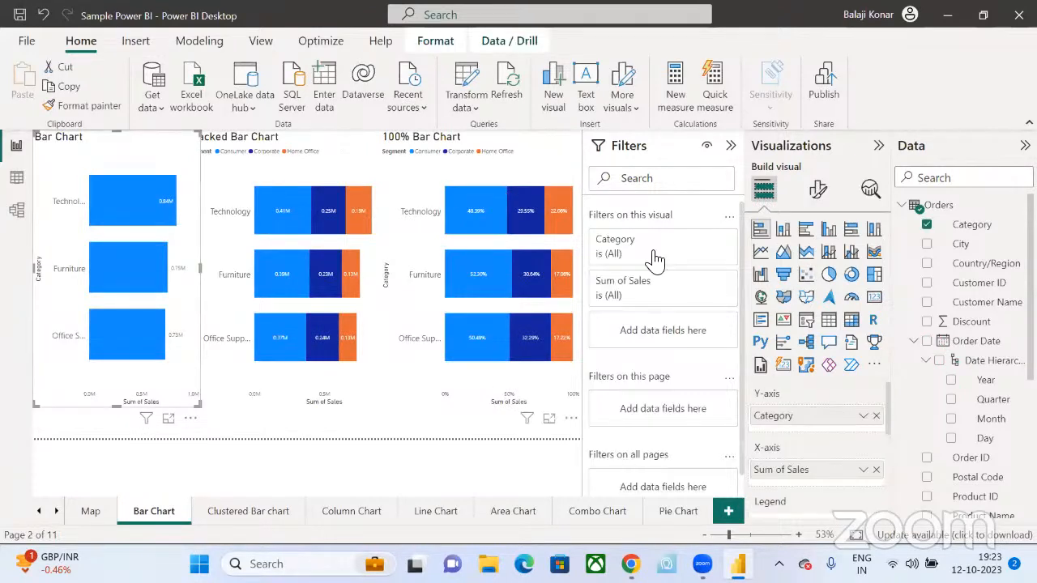
click(712, 246)
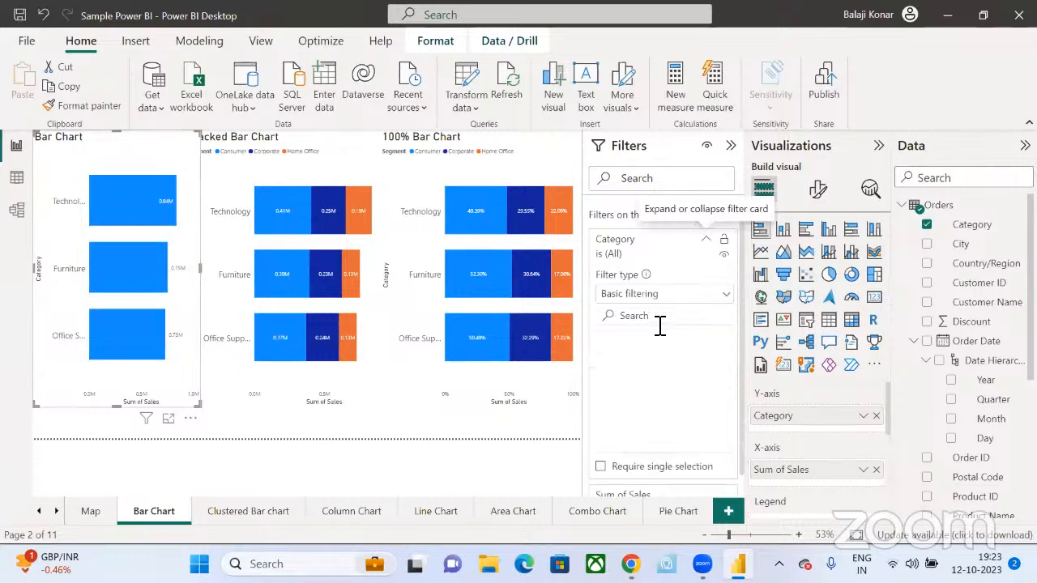
click(608, 358)
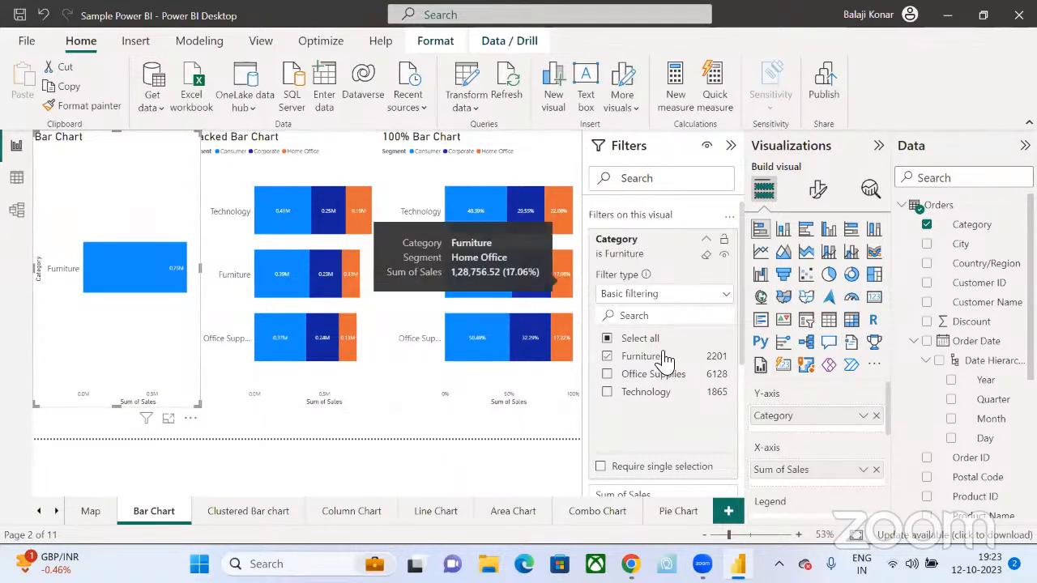
click(607, 338)
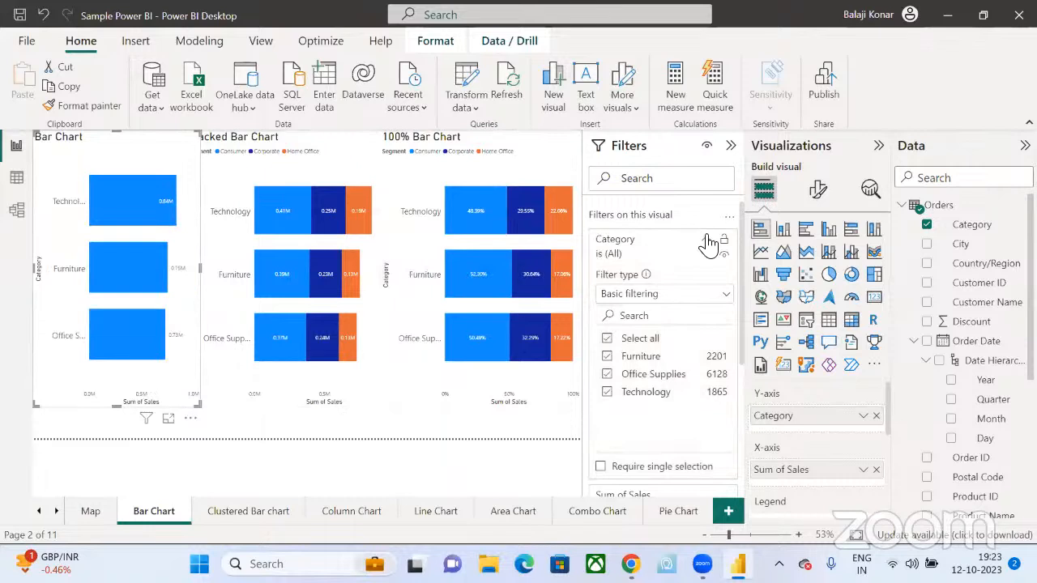
click(707, 240)
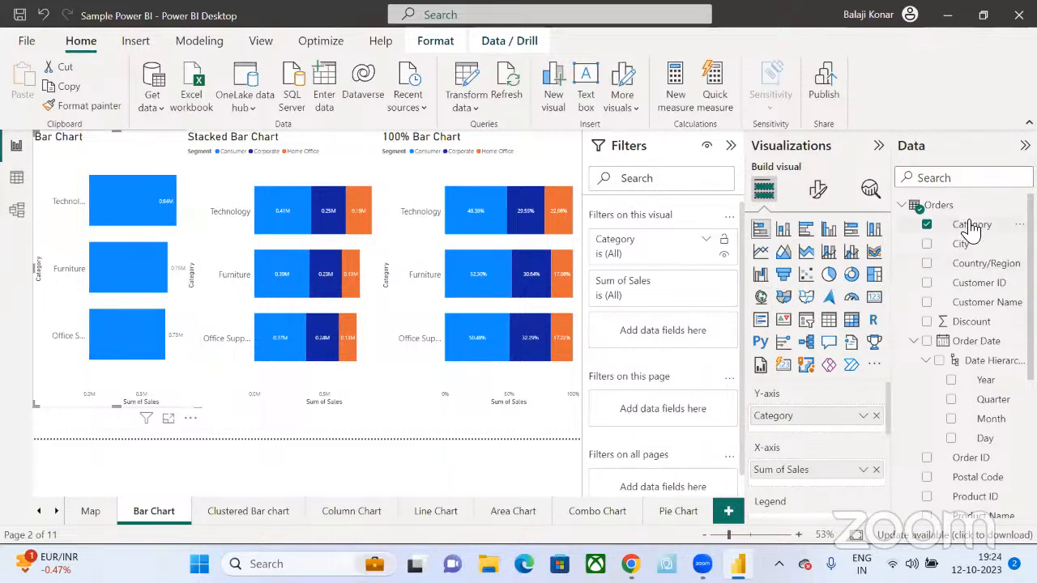
- Add Category as a filter on the Bar Chart page, try Furniture alone and excluding Office Supplies, and reset it to all categories
drag(972, 227, 692, 419)
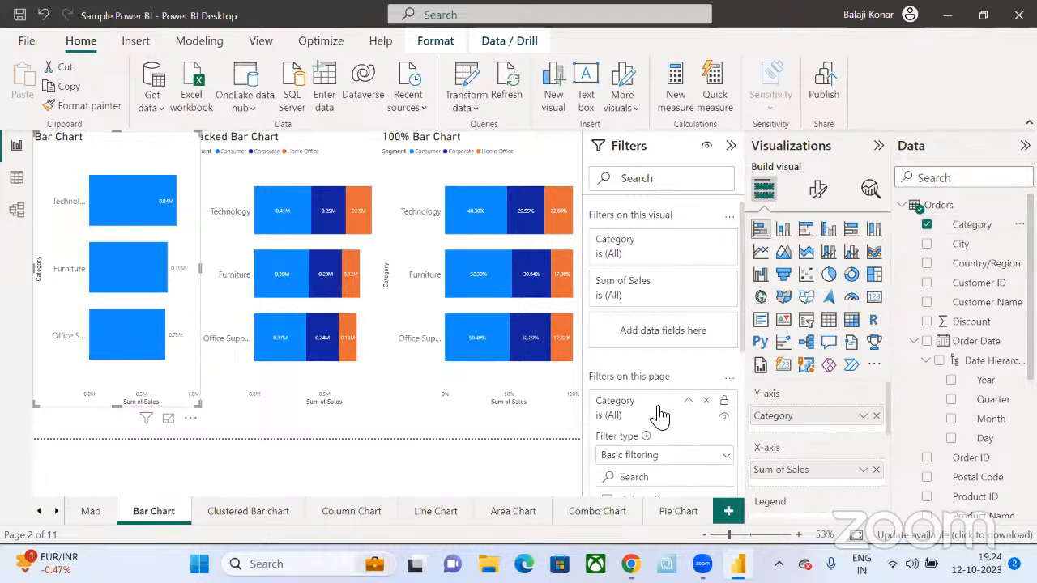
scroll(654, 413, down, 1)
click(607, 435)
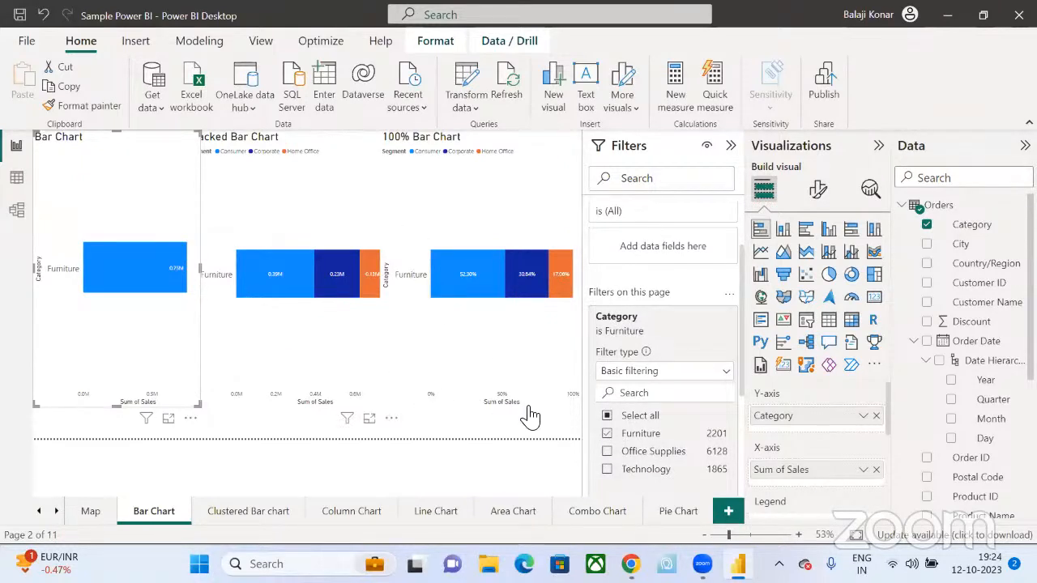
click(608, 435)
click(609, 417)
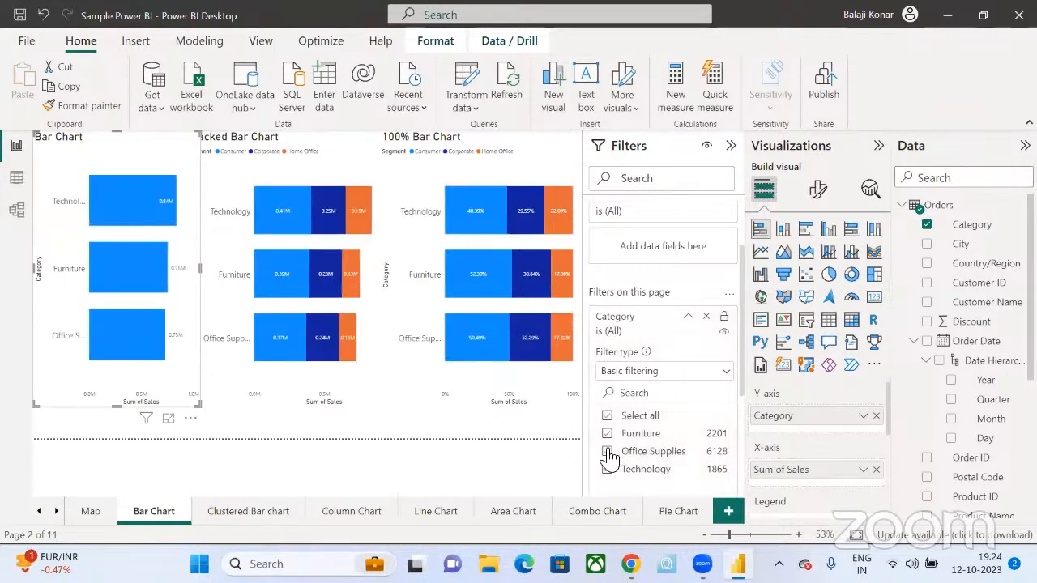
click(608, 453)
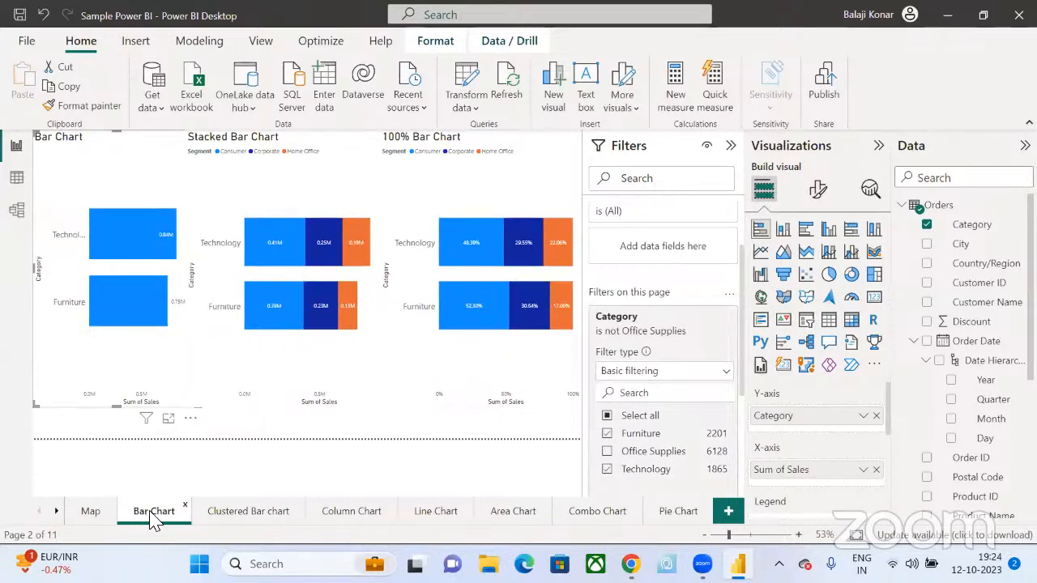
click(607, 417)
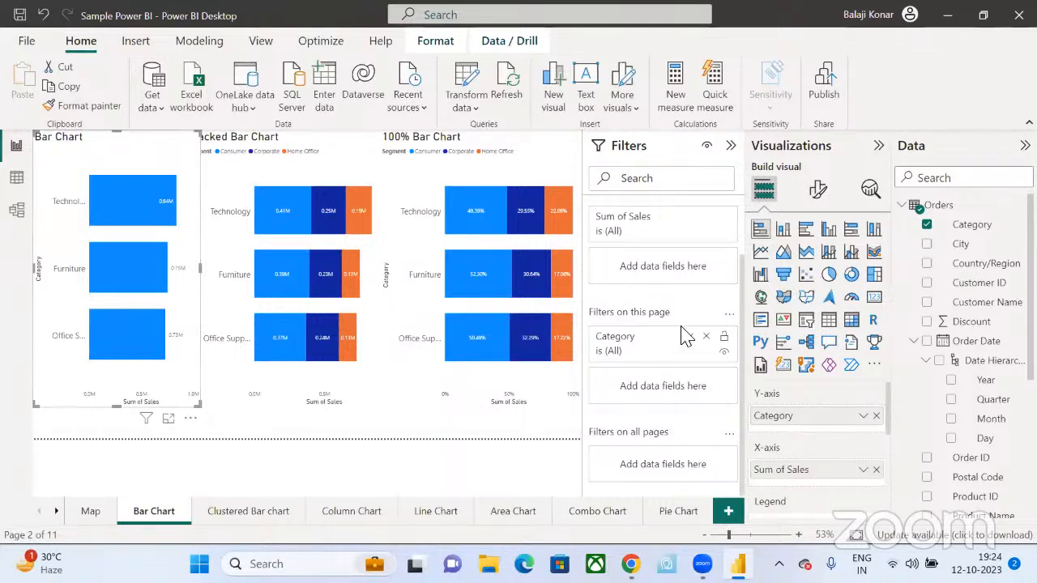
- With the stacked bar chart selected, try limiting the page-level Category filter to Furniture again and clear the choice
click(251, 171)
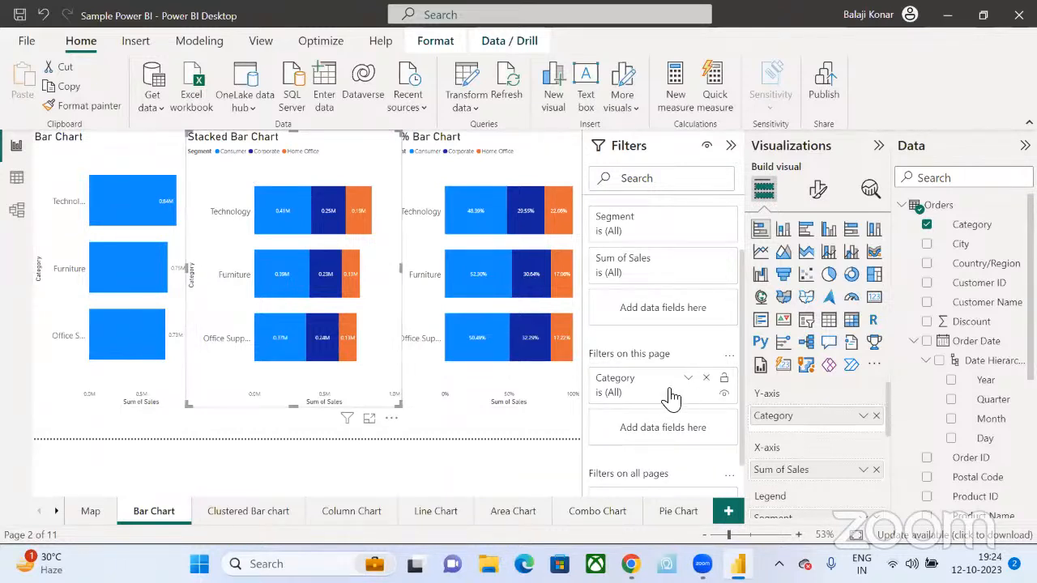
click(671, 395)
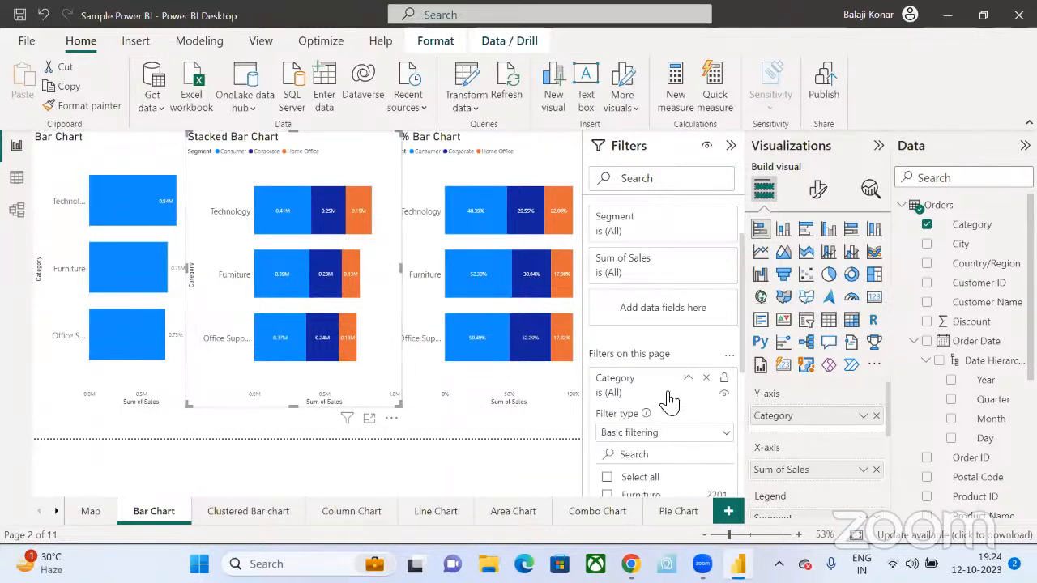
click(631, 495)
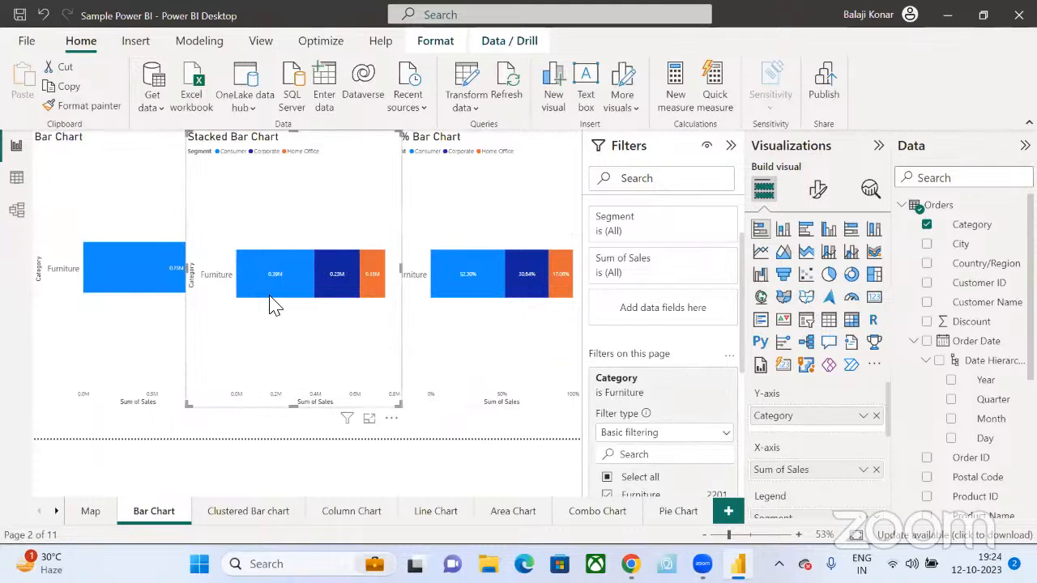
click(629, 497)
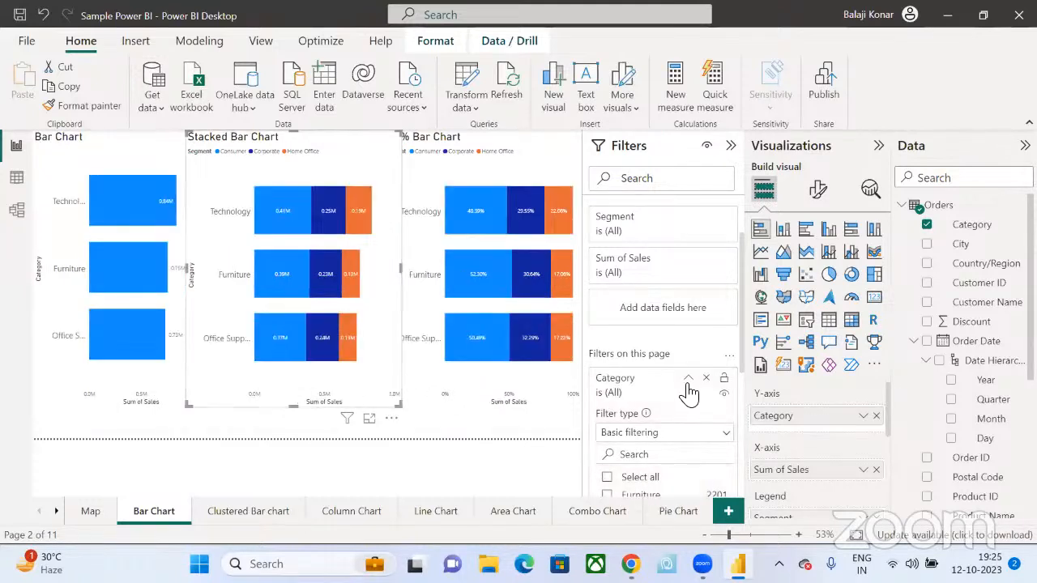
click(688, 378)
- Add Category as a filter on all pages and restrict it to Furniture
scroll(684, 346, down, 1)
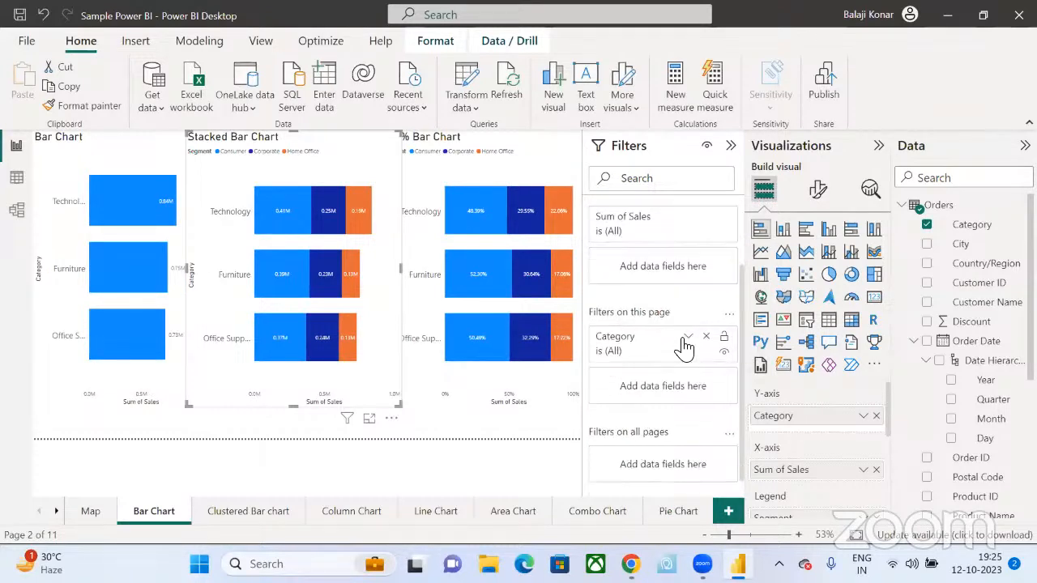
drag(968, 224, 683, 470)
click(669, 338)
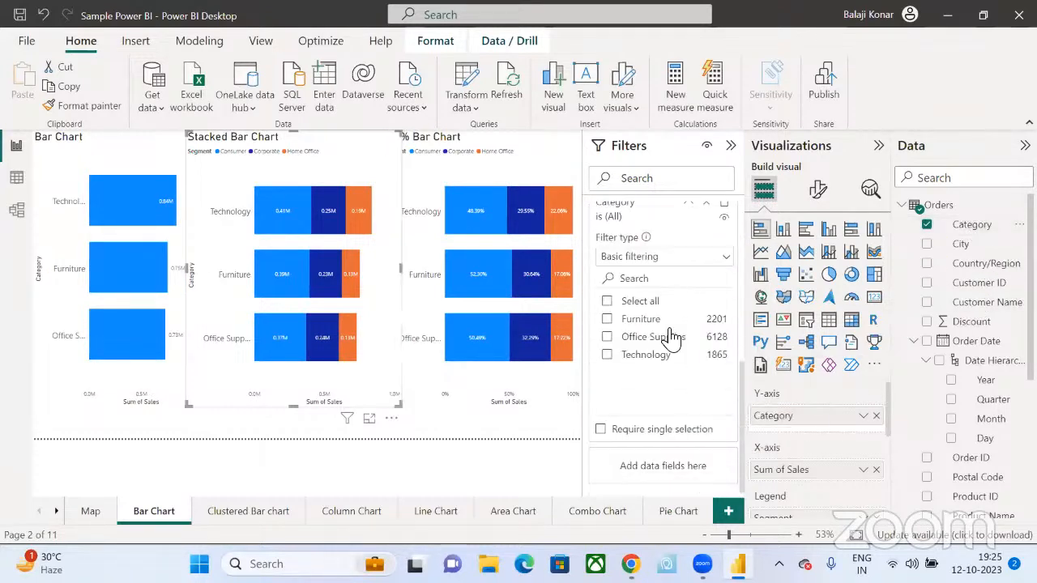
click(607, 319)
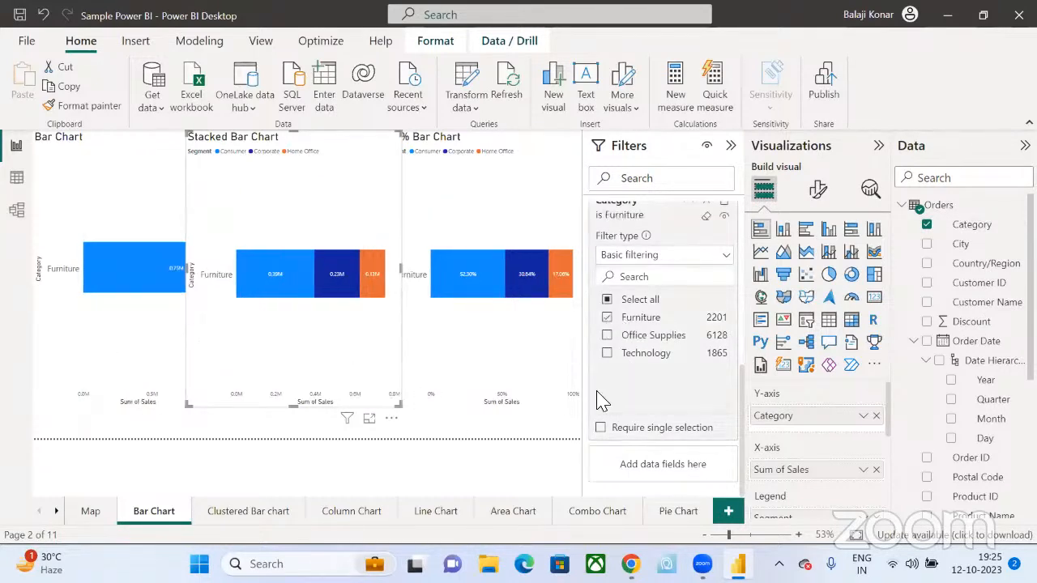
- Examine the effect of the report-wide filter on the Clustered Bar, Column, Line, Area and Combo Chart pages
click(247, 517)
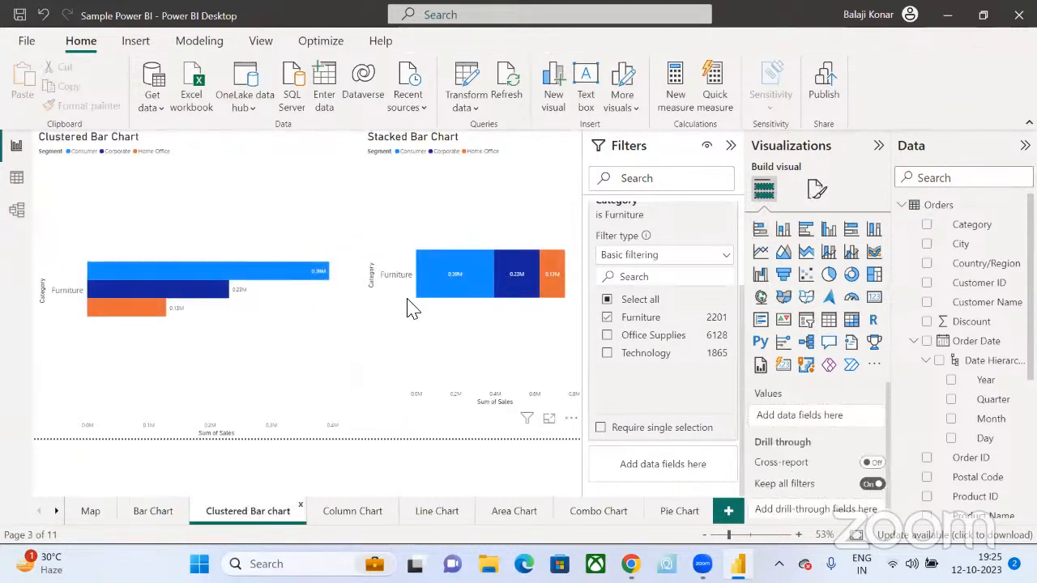
click(352, 516)
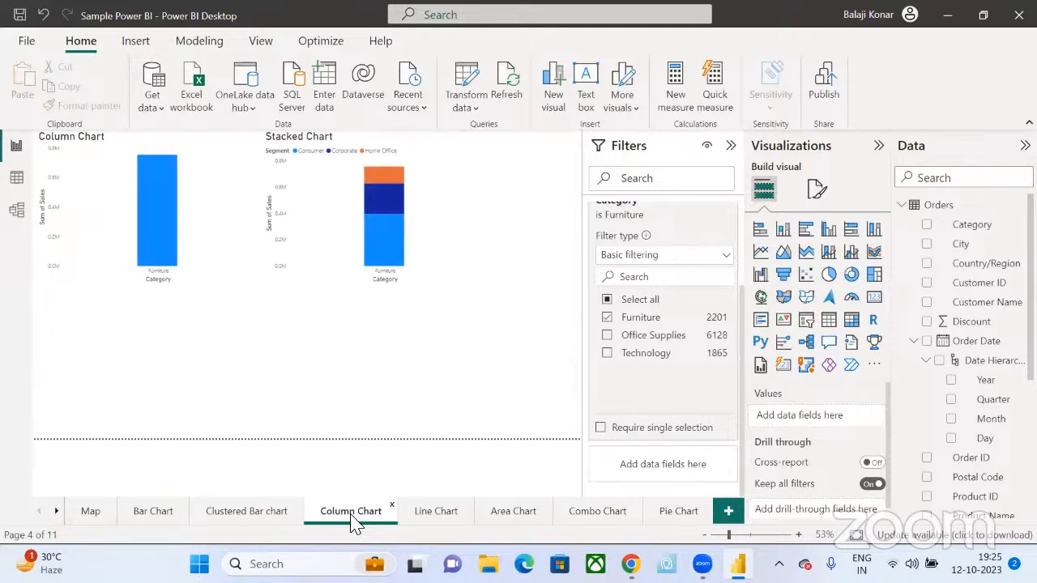
click(454, 513)
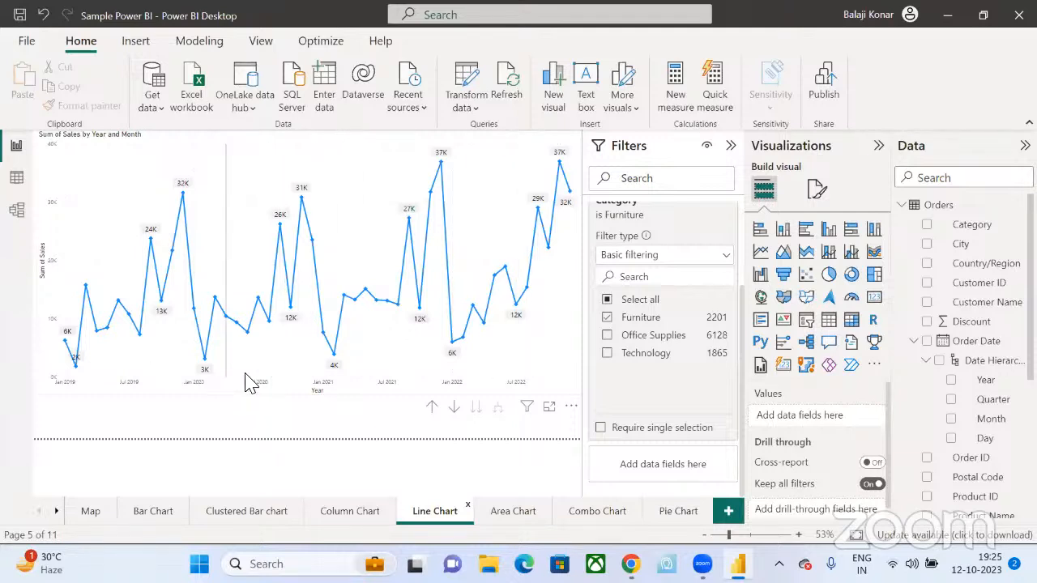
click(508, 513)
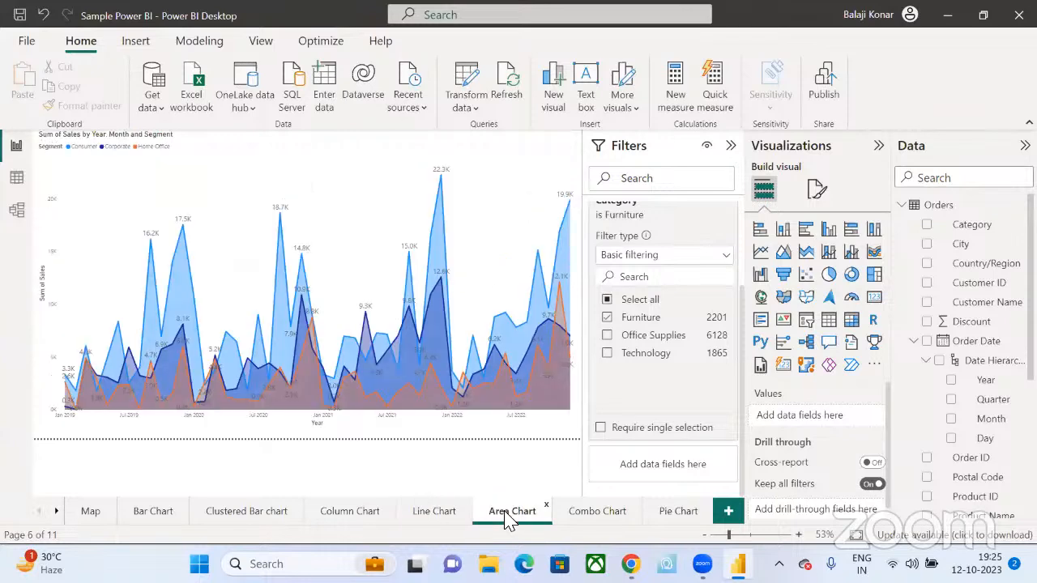
click(597, 523)
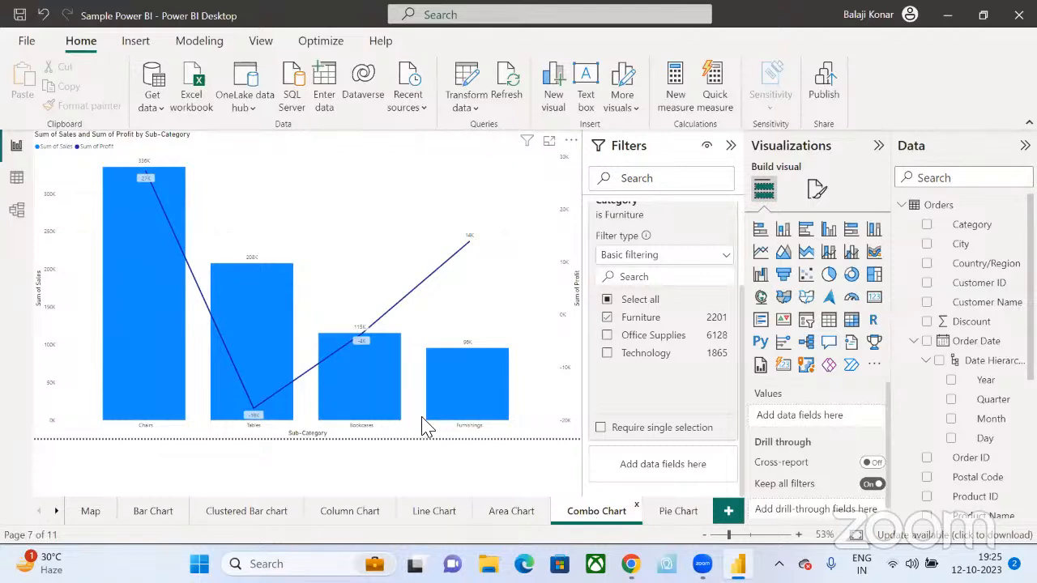
mouse_move(422, 419)
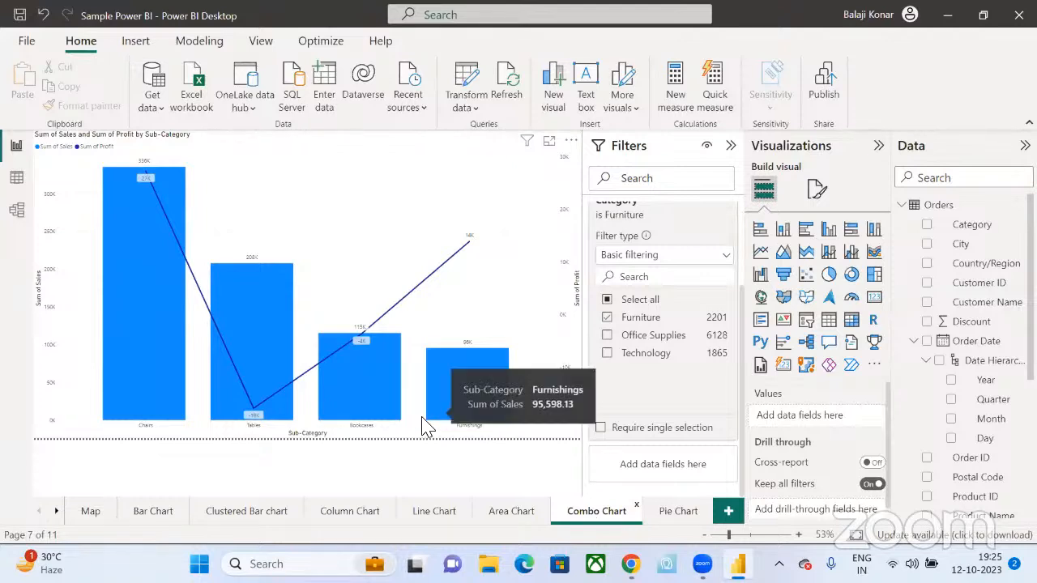
- Reset the all-pages Category filter to include every category, and return to the Bar Chart page
click(611, 299)
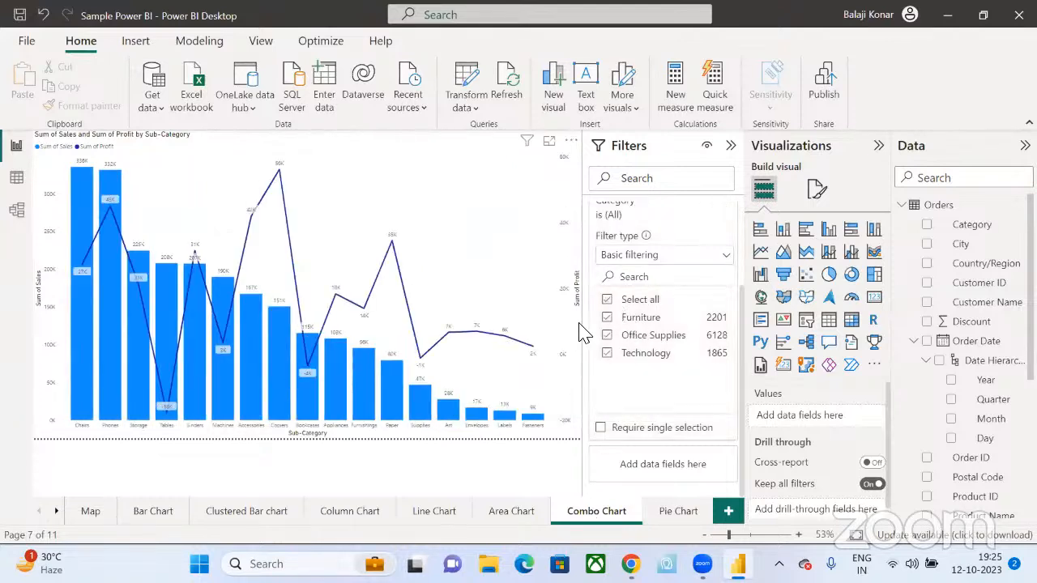
click(607, 317)
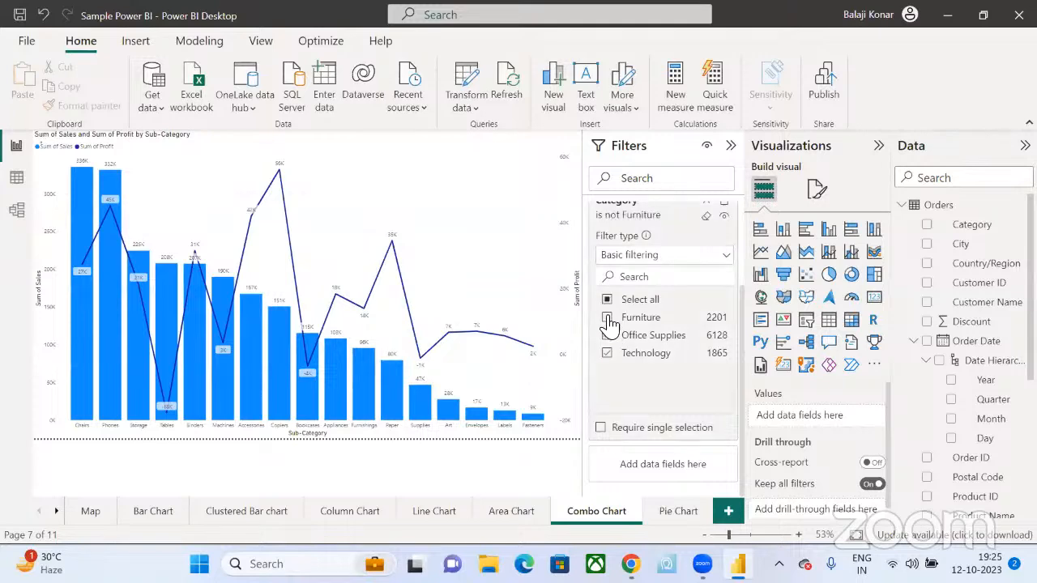
click(608, 317)
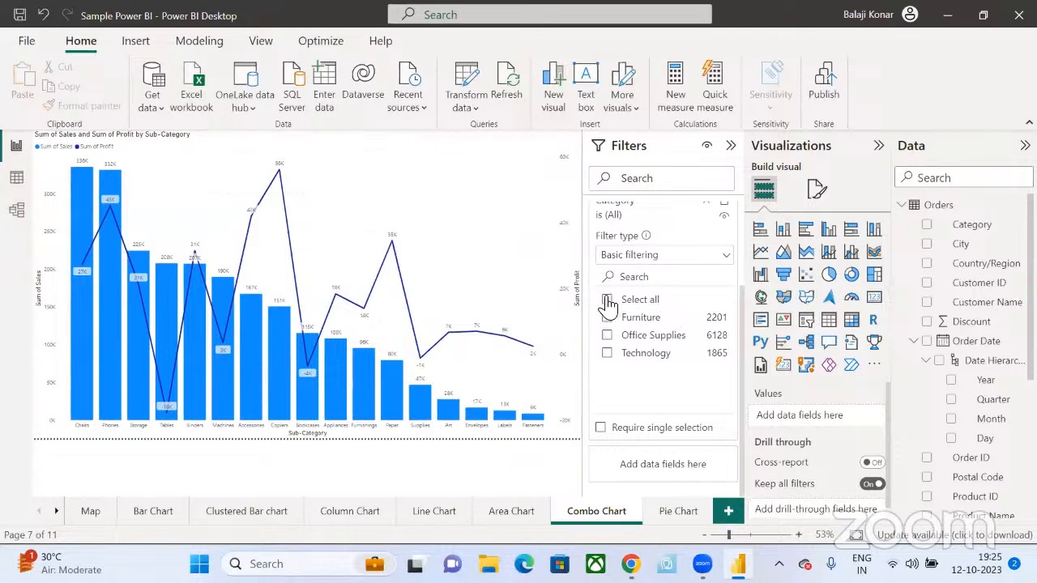
click(151, 511)
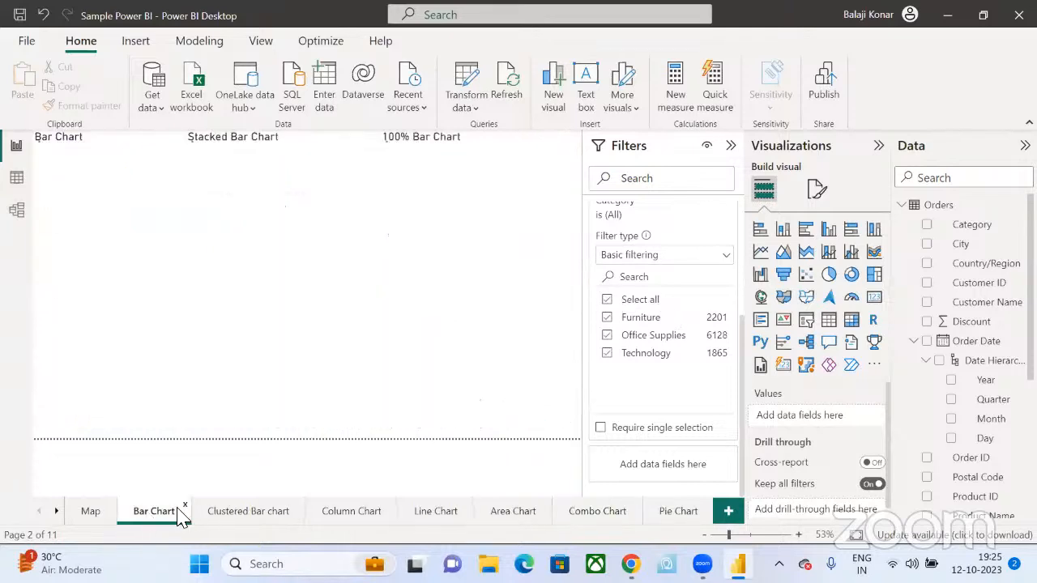
- Select the stacked bar chart, review its visual, page and all-pages filter sections, and collapse the Filters pane
scroll(683, 268, up, 2)
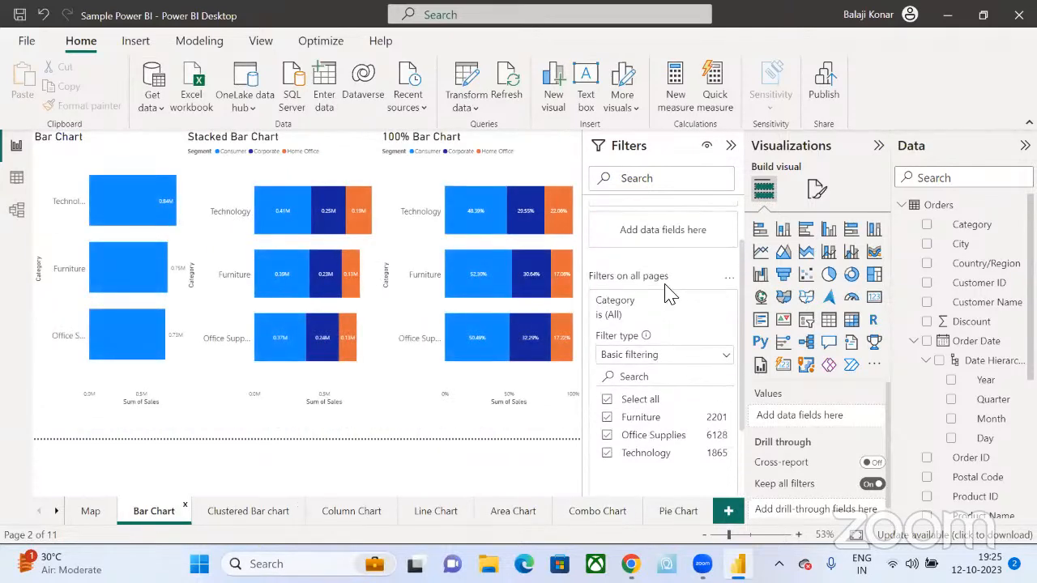
click(689, 301)
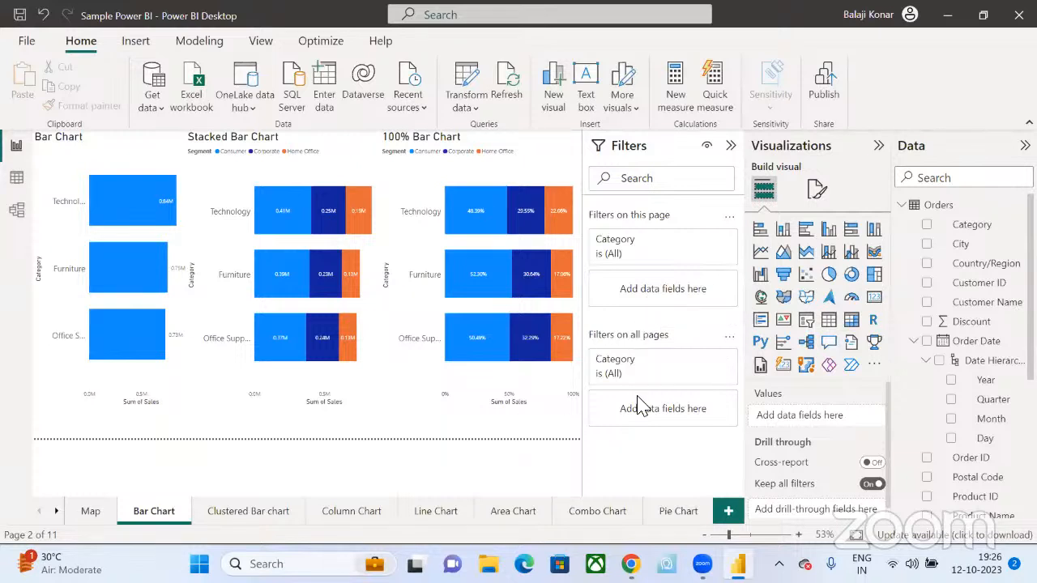
click(359, 179)
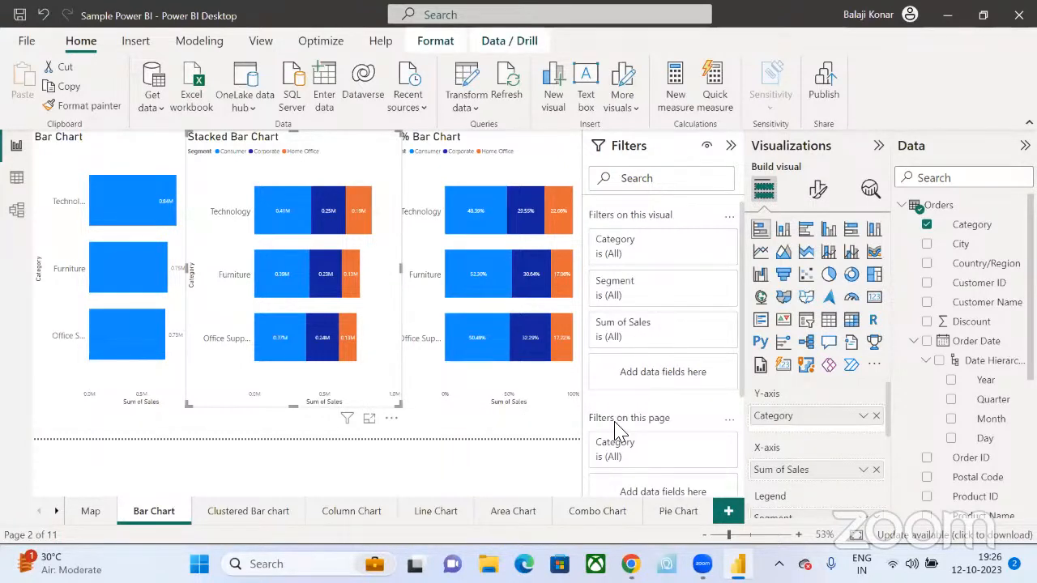
scroll(620, 426, down, 2)
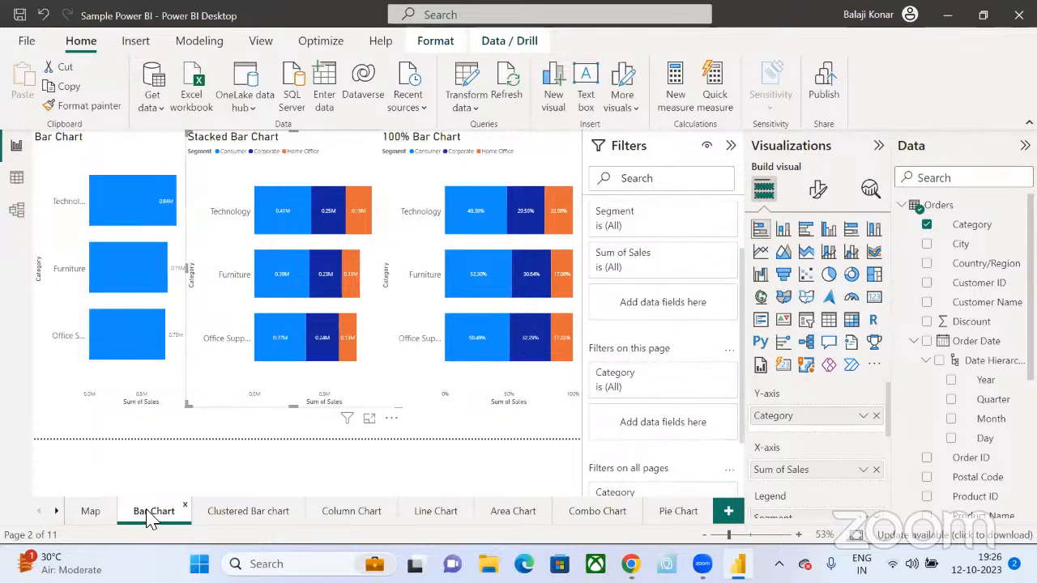
scroll(683, 387, down, 2)
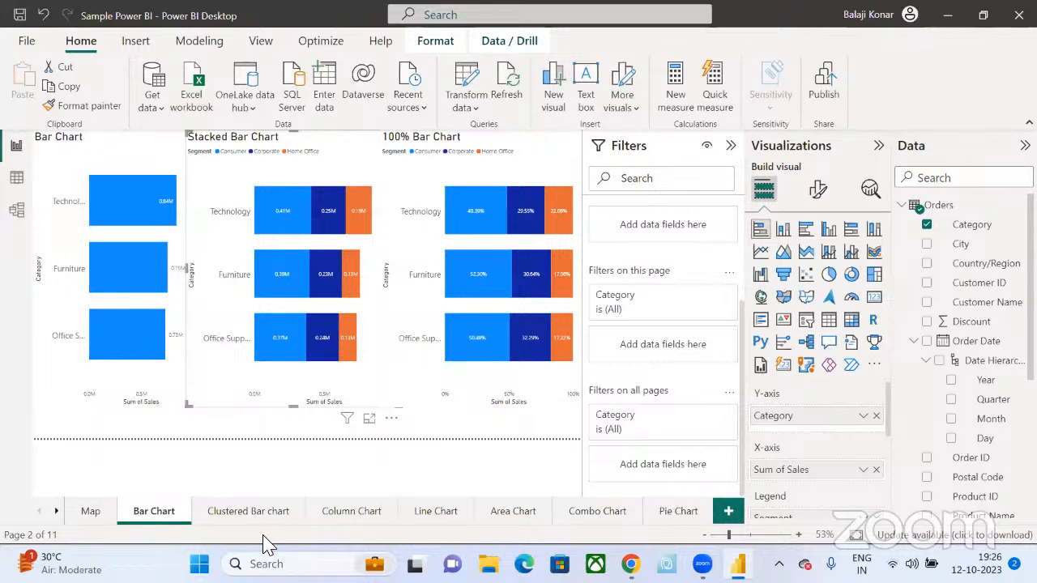
click(364, 193)
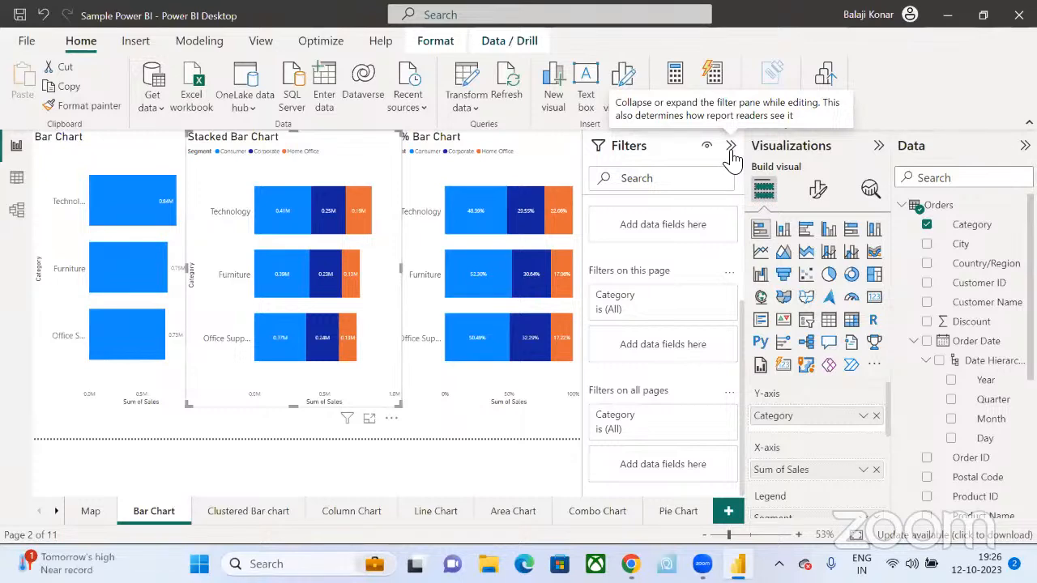
click(731, 154)
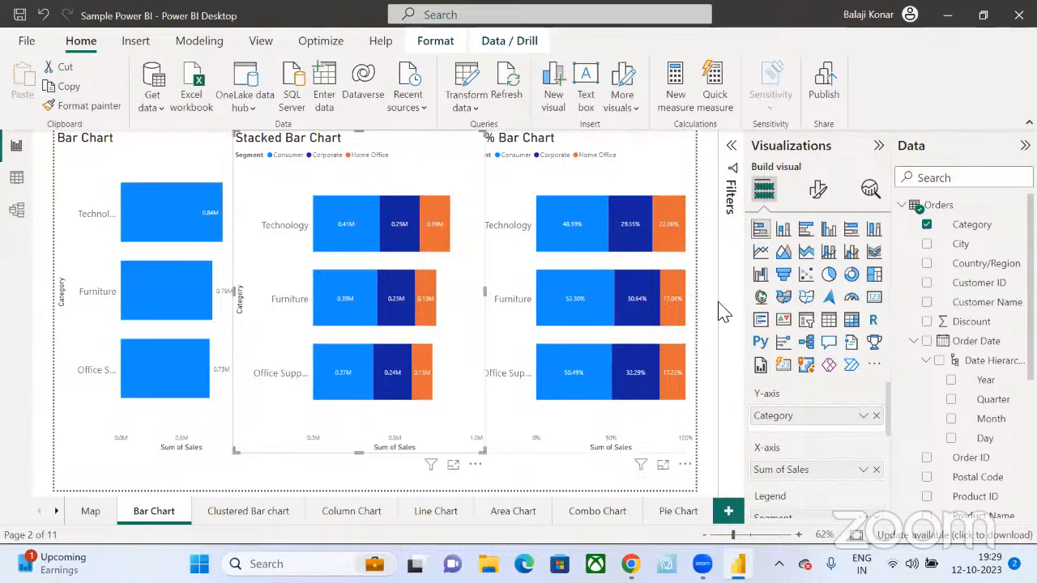
- Remove the Category filters from all pages and from the Bar Chart page, and close the open screenshot image
click(732, 148)
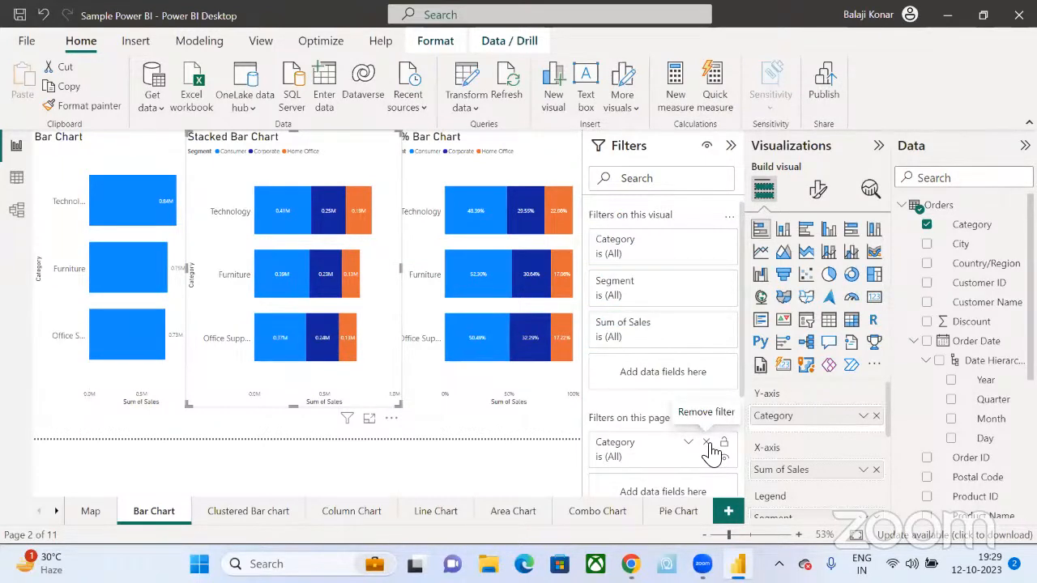
scroll(685, 365, down, 3)
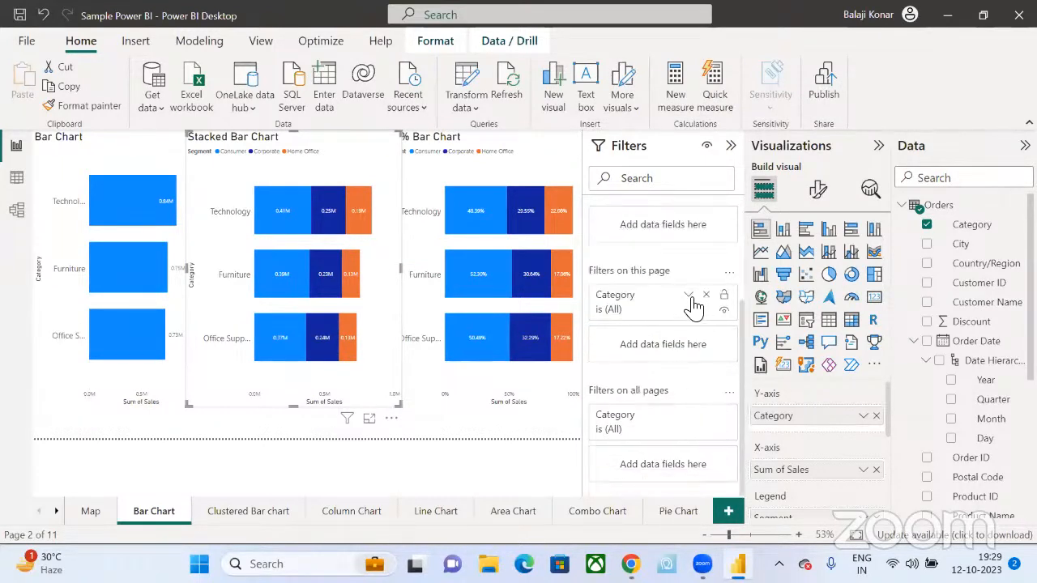
click(689, 297)
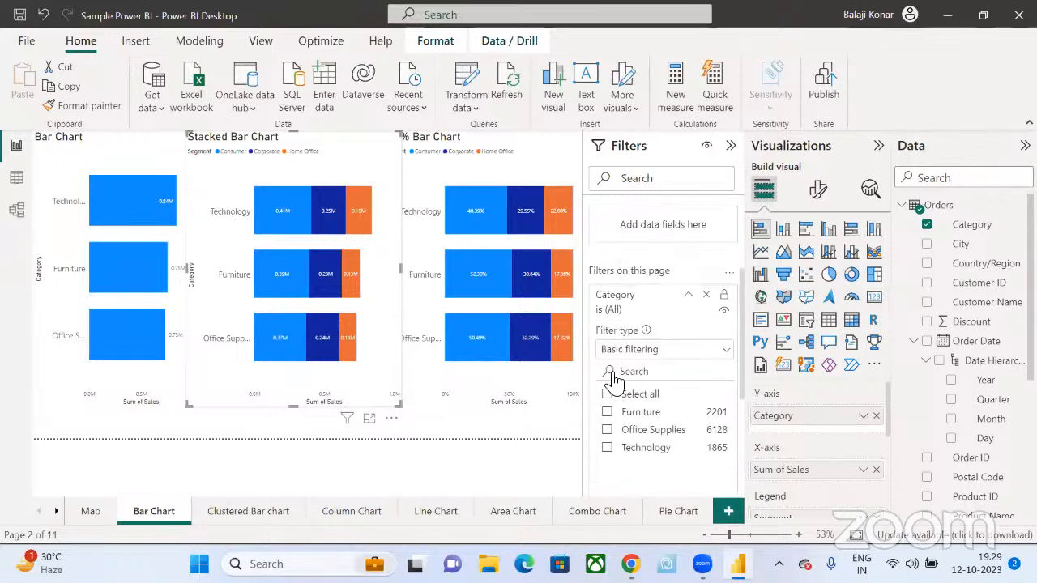
click(687, 296)
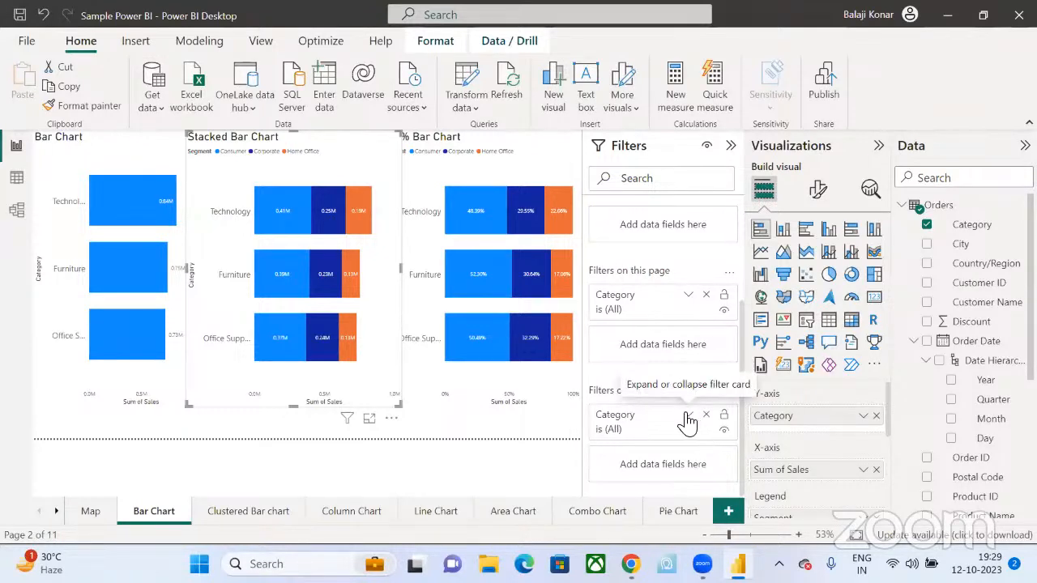
click(706, 415)
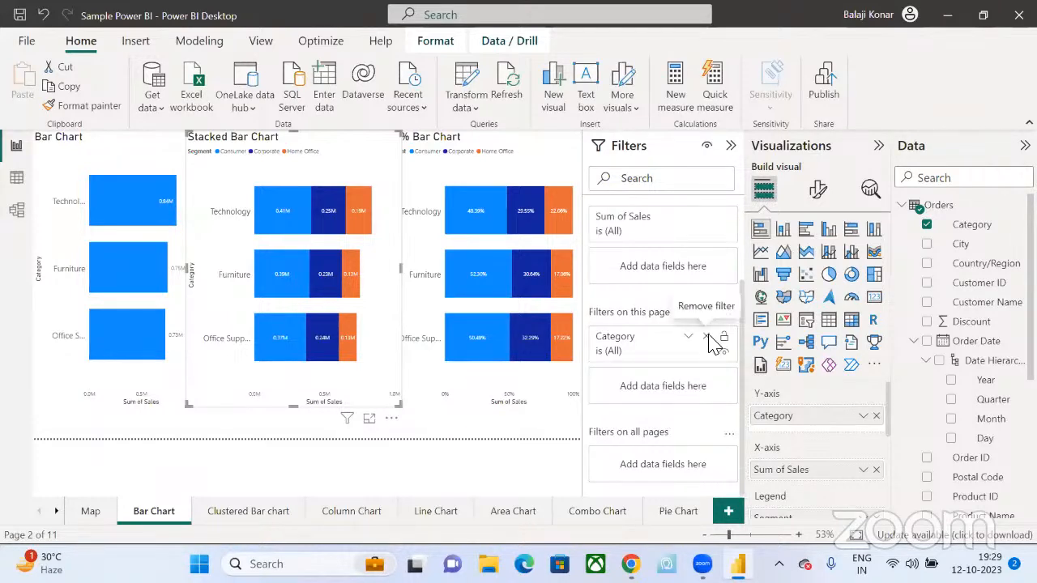
click(709, 344)
scroll(704, 294, up, 2)
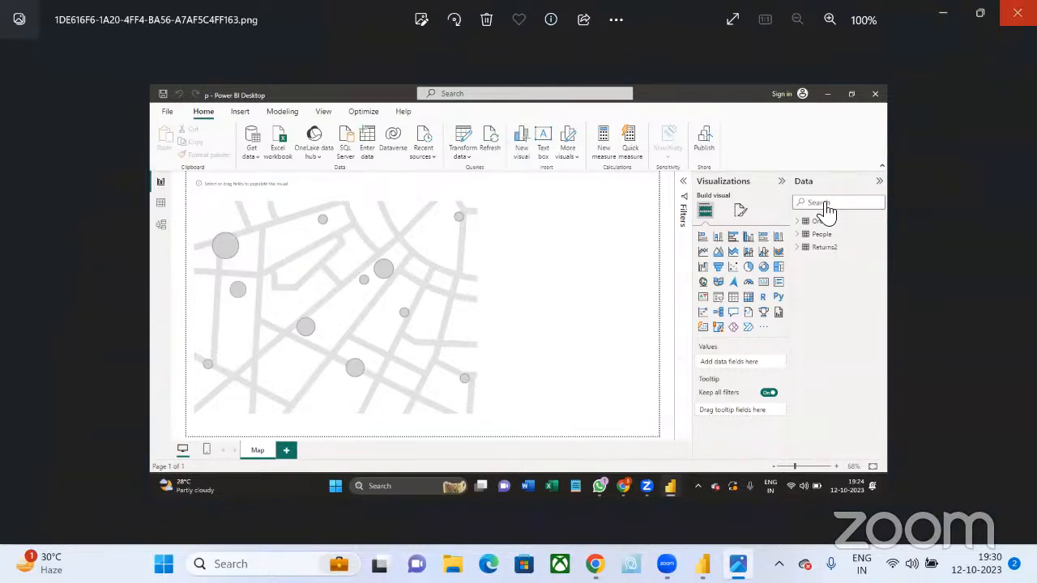
key(alt+F4)
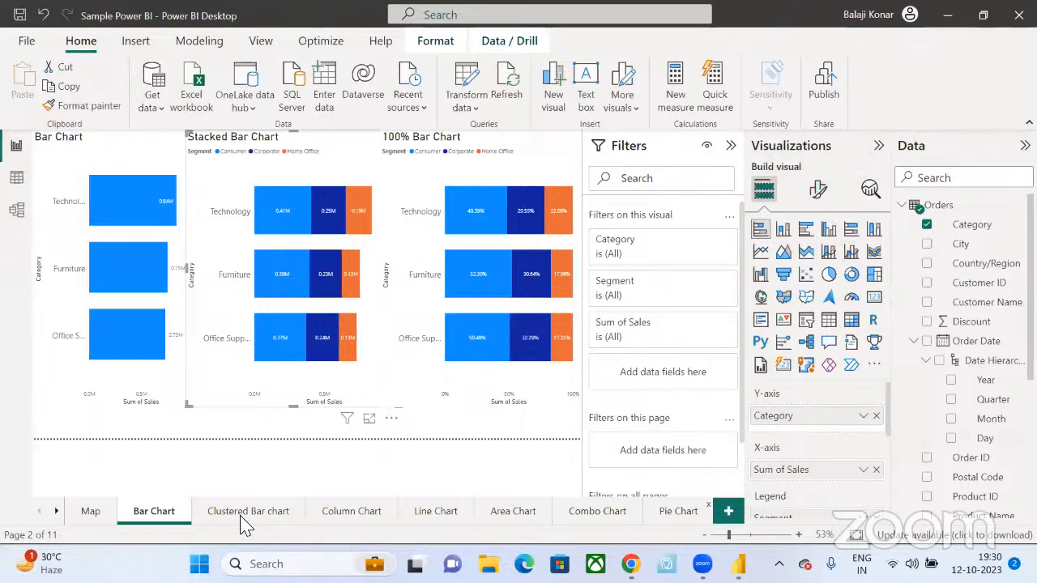
click(56, 511)
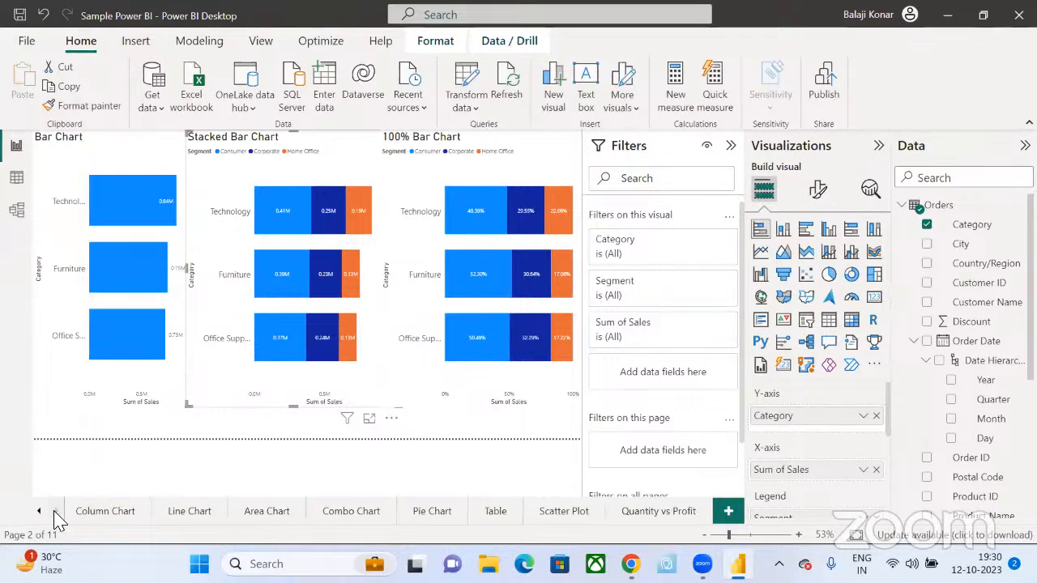
click(729, 511)
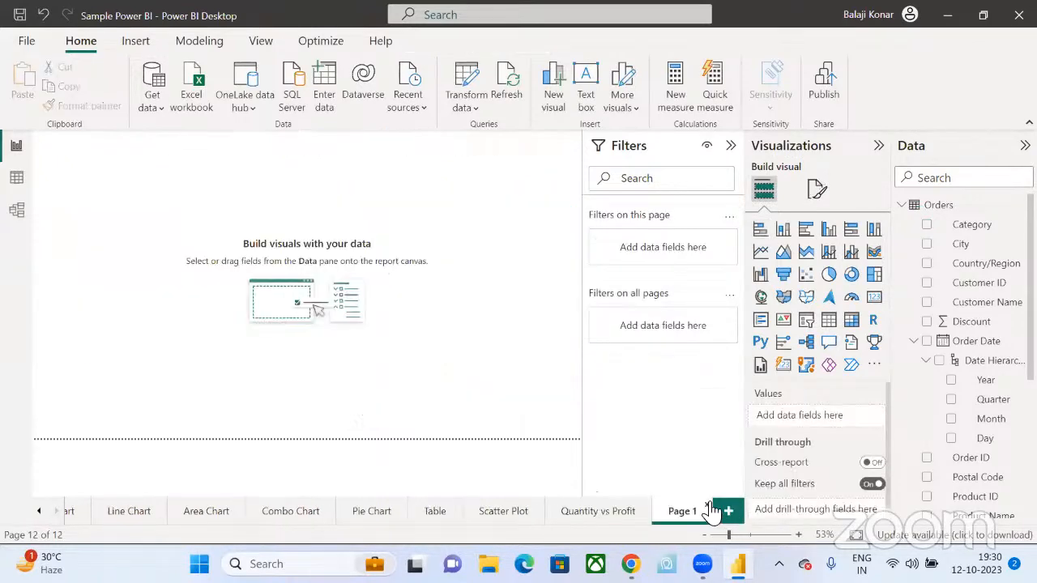
click(710, 511)
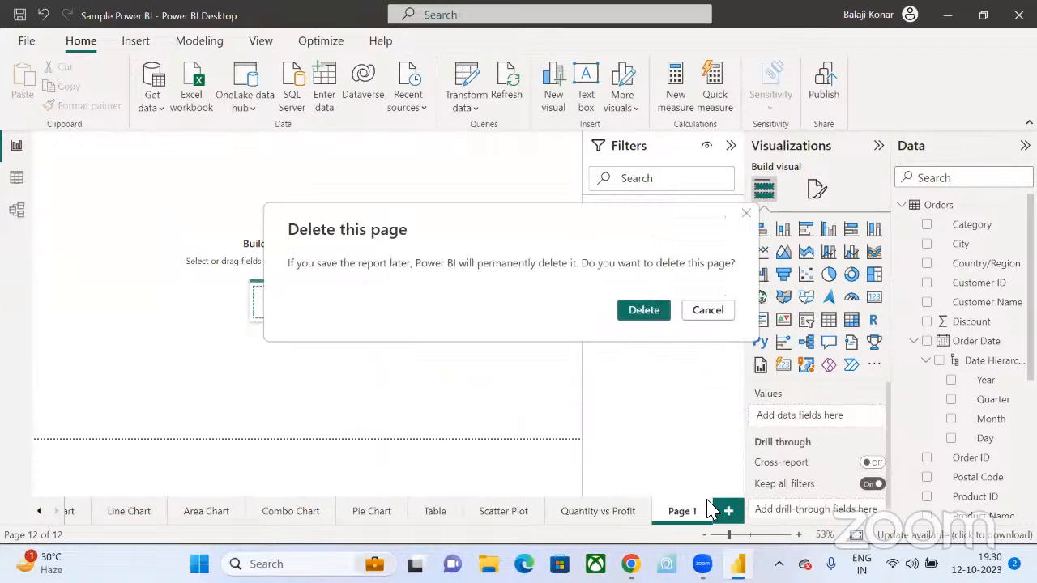
click(644, 311)
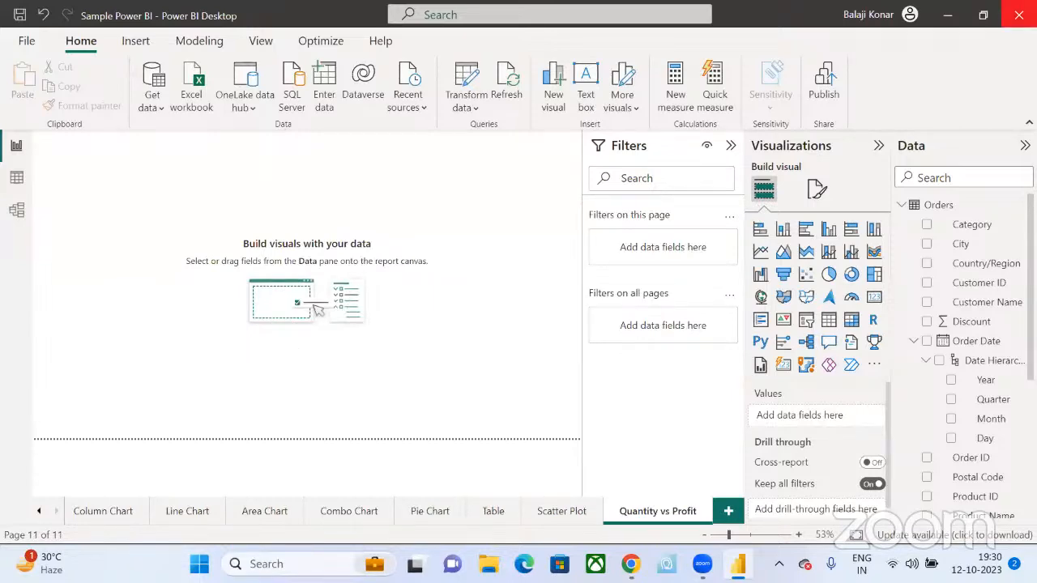
- Close the sample report and relaunch Power BI Desktop with a blank report, dismissing the start screen
click(1018, 15)
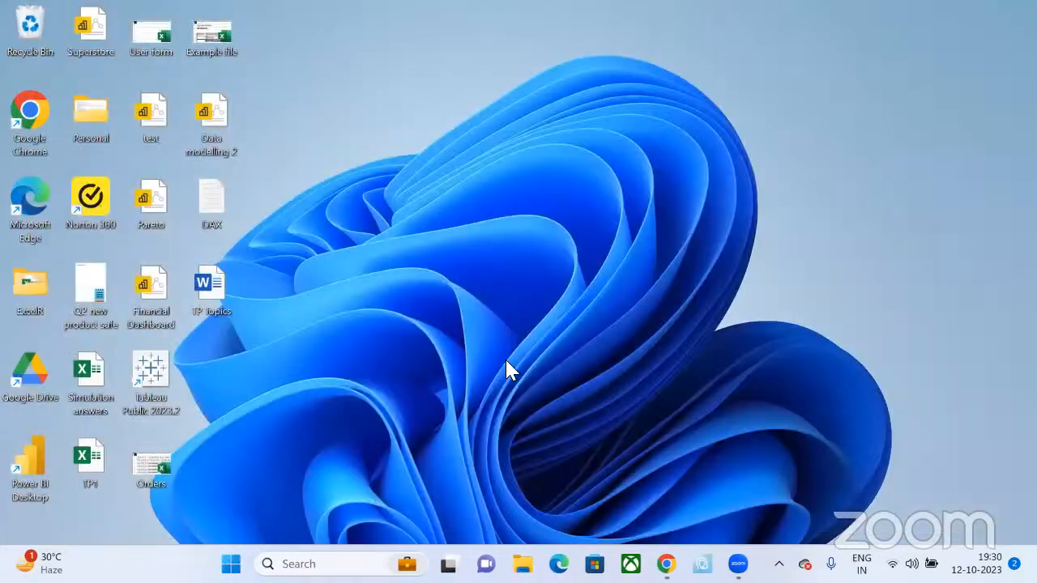
click(371, 563)
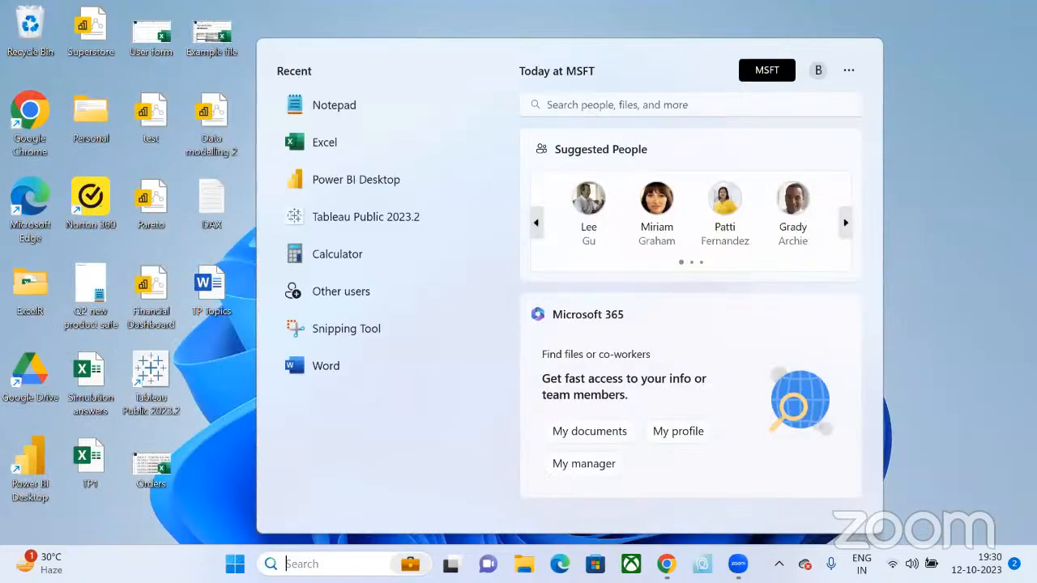
click(393, 183)
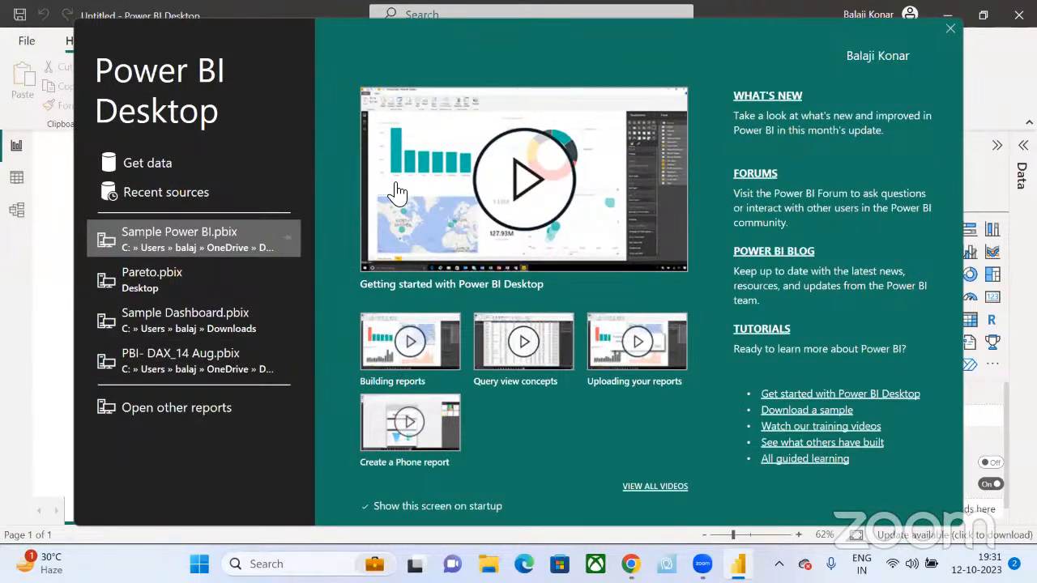
click(950, 28)
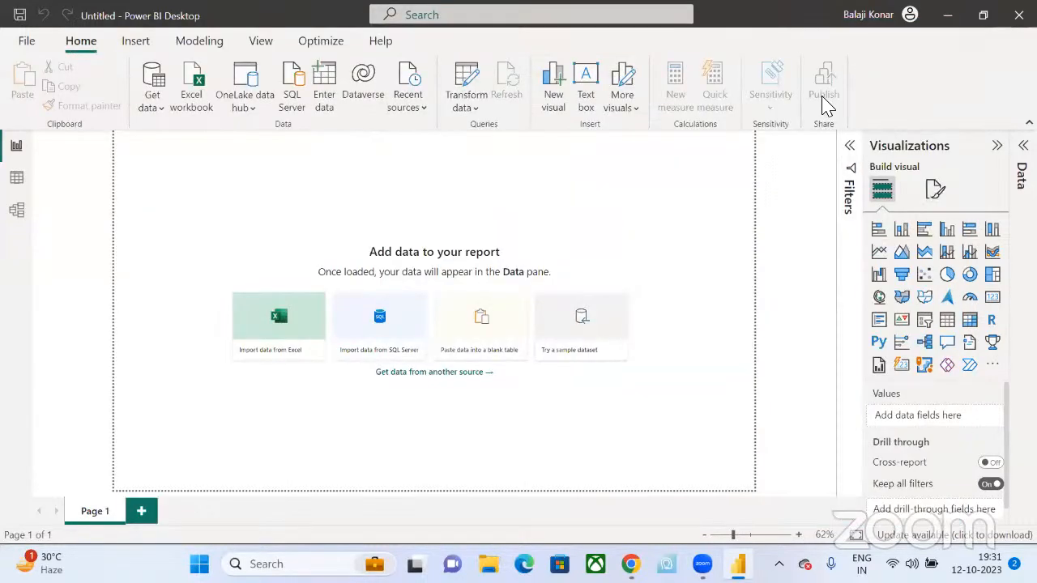
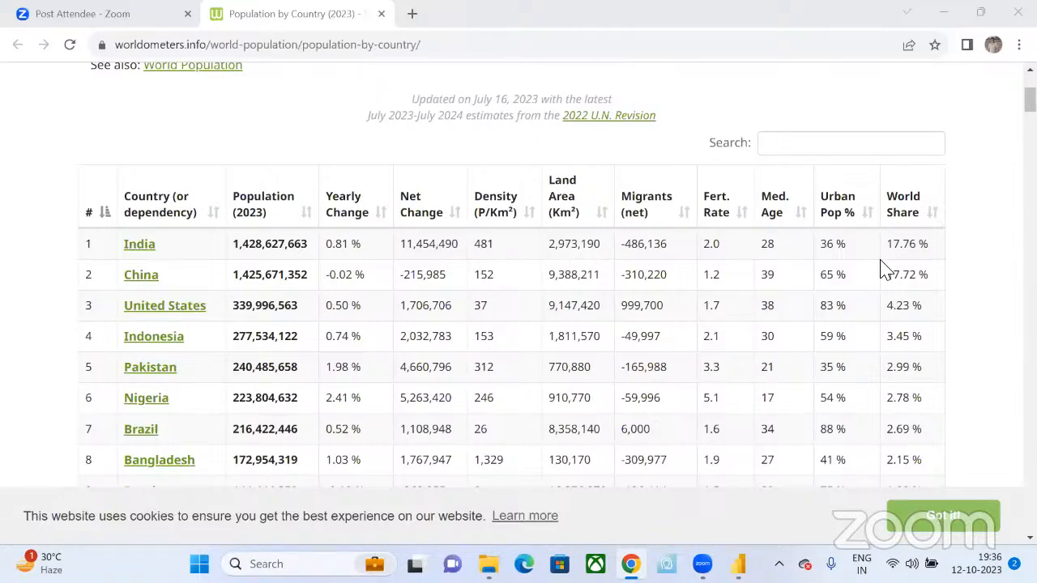
- Examine the population-by-country table on the Worldometer page in the browser
scroll(776, 395, down, 7)
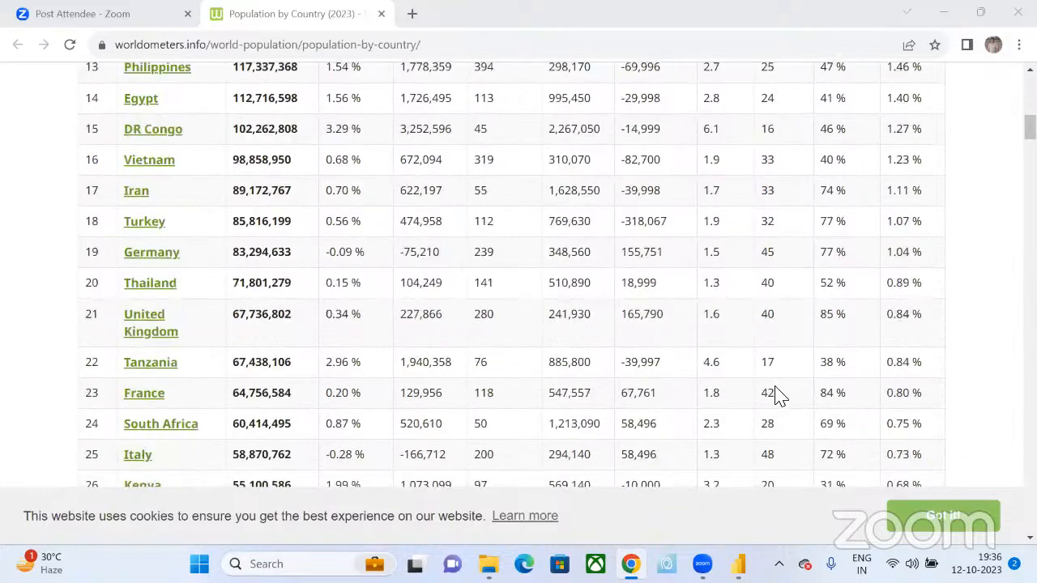
scroll(776, 395, down, 13)
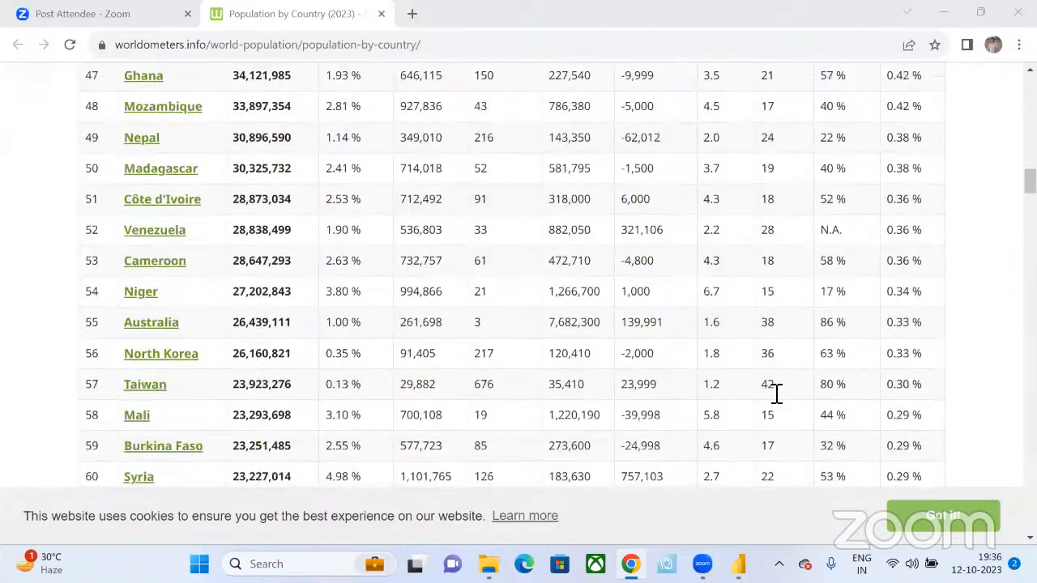
scroll(776, 395, up, 20)
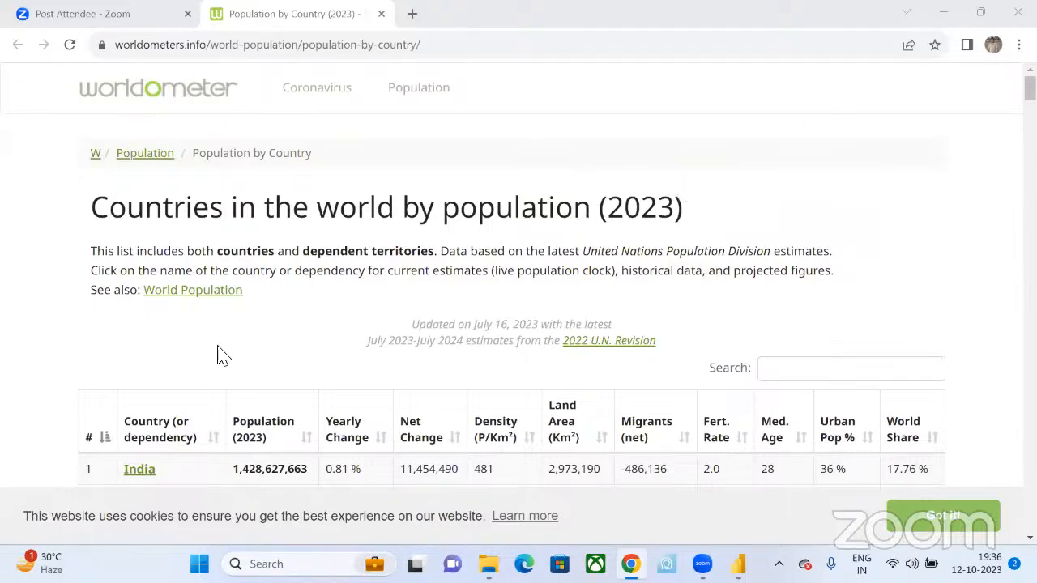
scroll(328, 243, down, 10)
scroll(328, 243, up, 10)
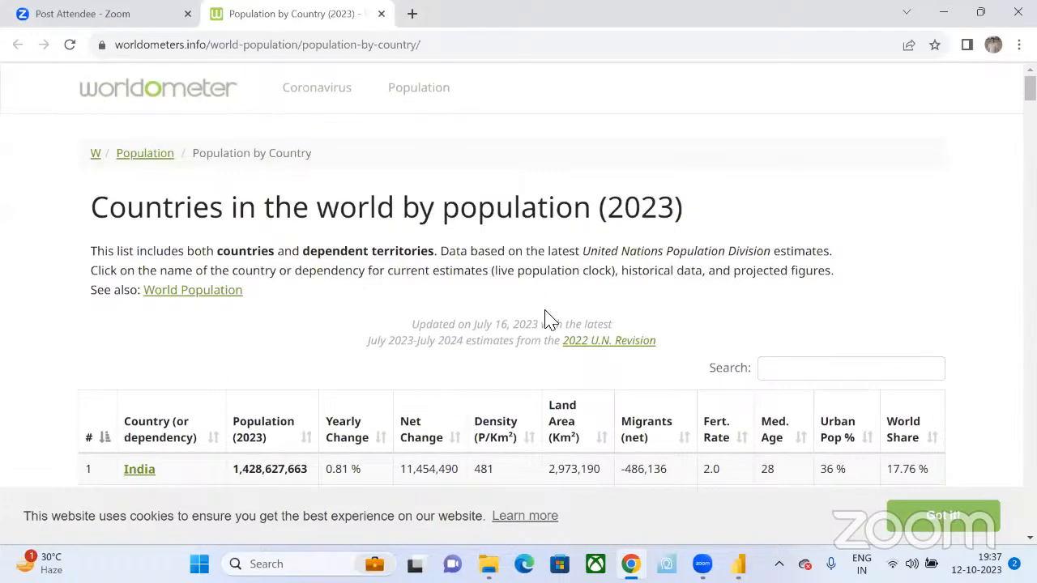
key(alt+Tab)
key(Tab)
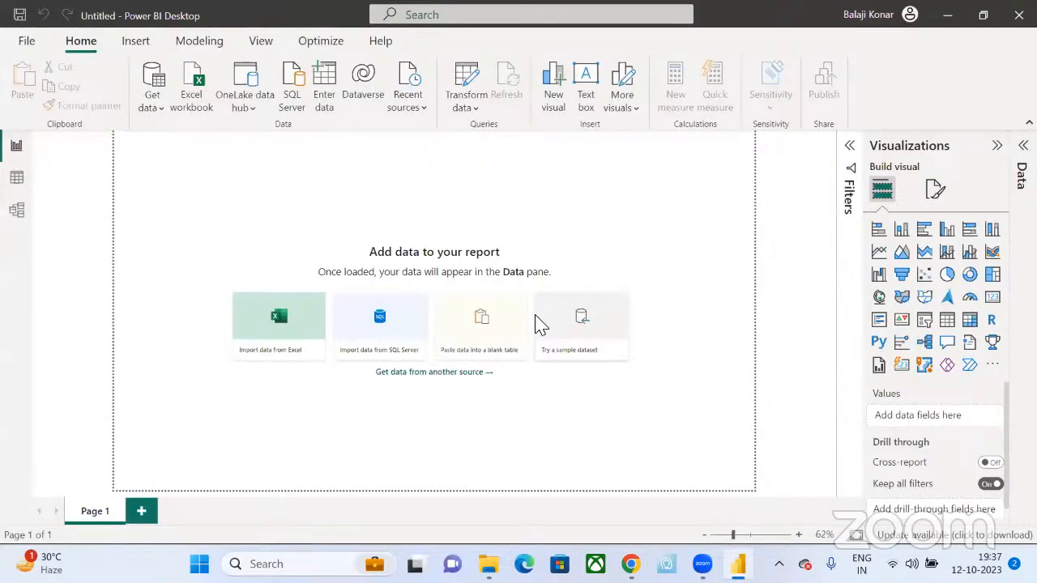
click(161, 113)
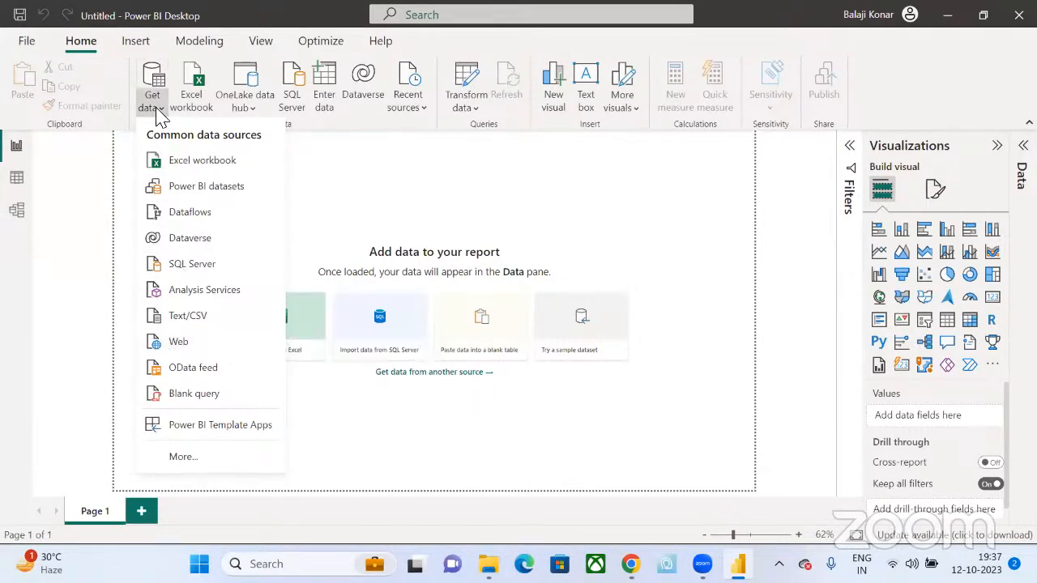
click(158, 113)
click(159, 113)
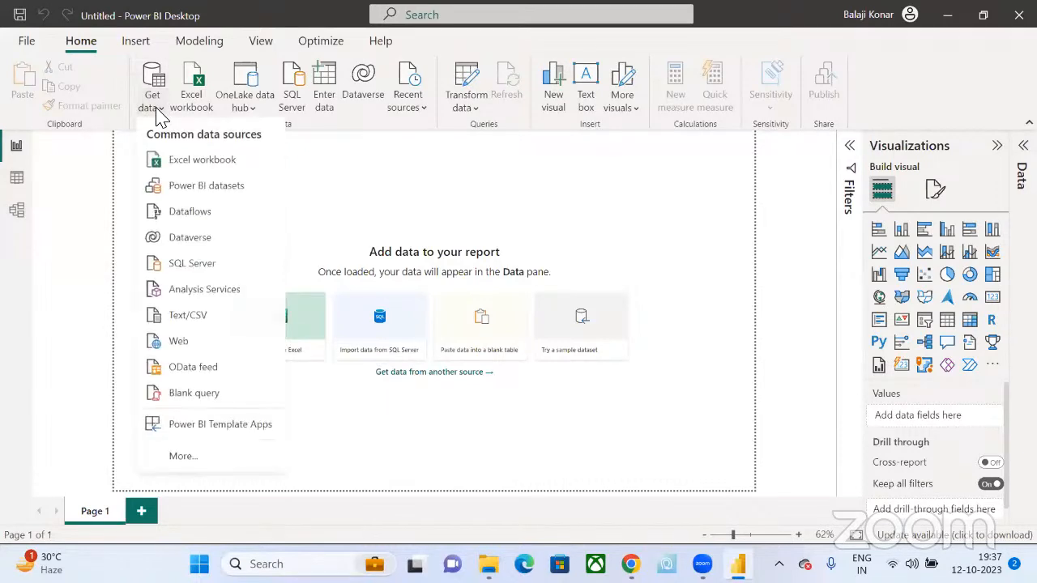
click(180, 339)
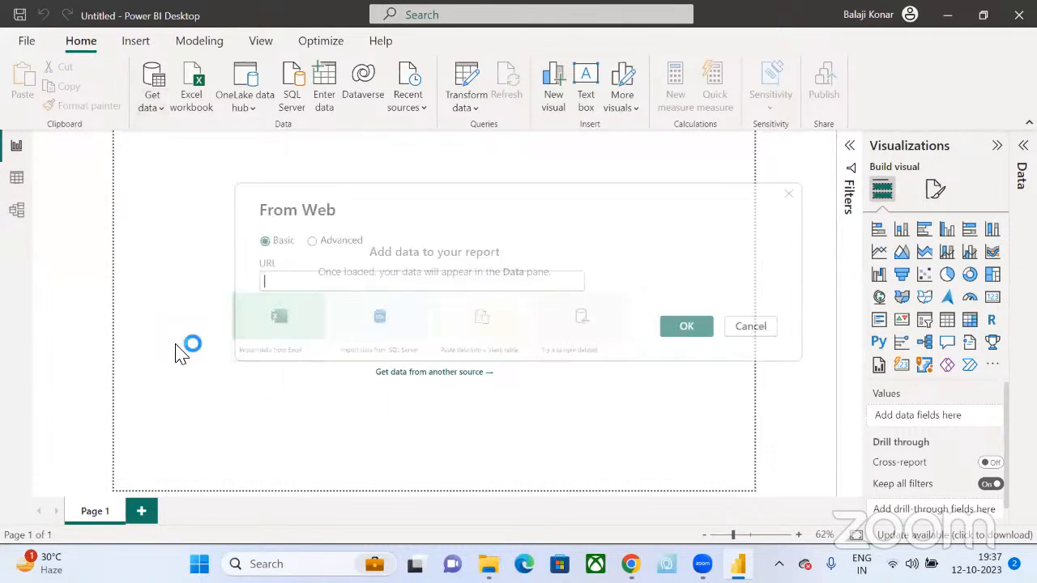
click(288, 287)
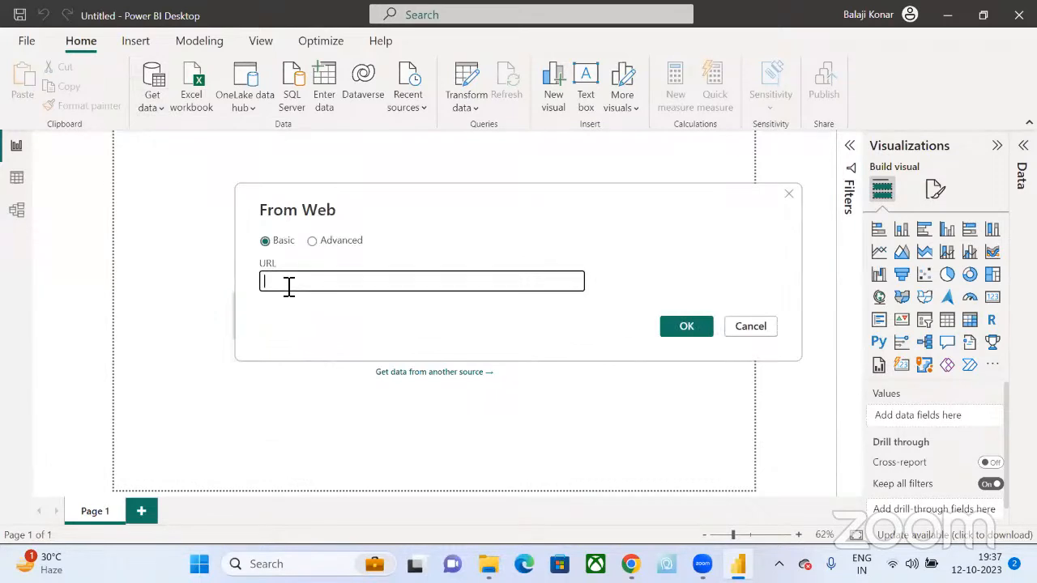
text(https://www.worldometers.info/world-population/population-by-country/)
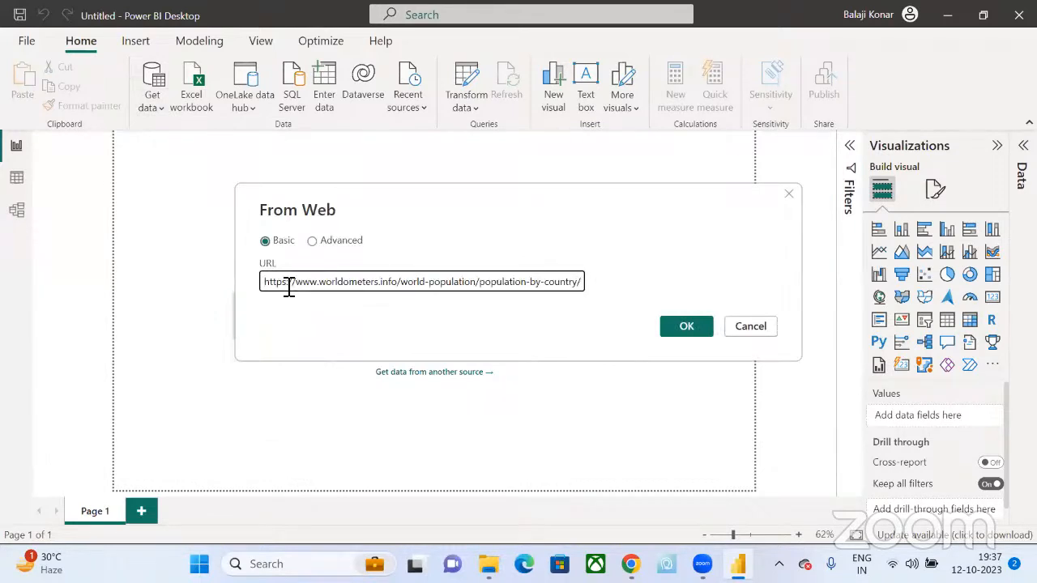
click(685, 332)
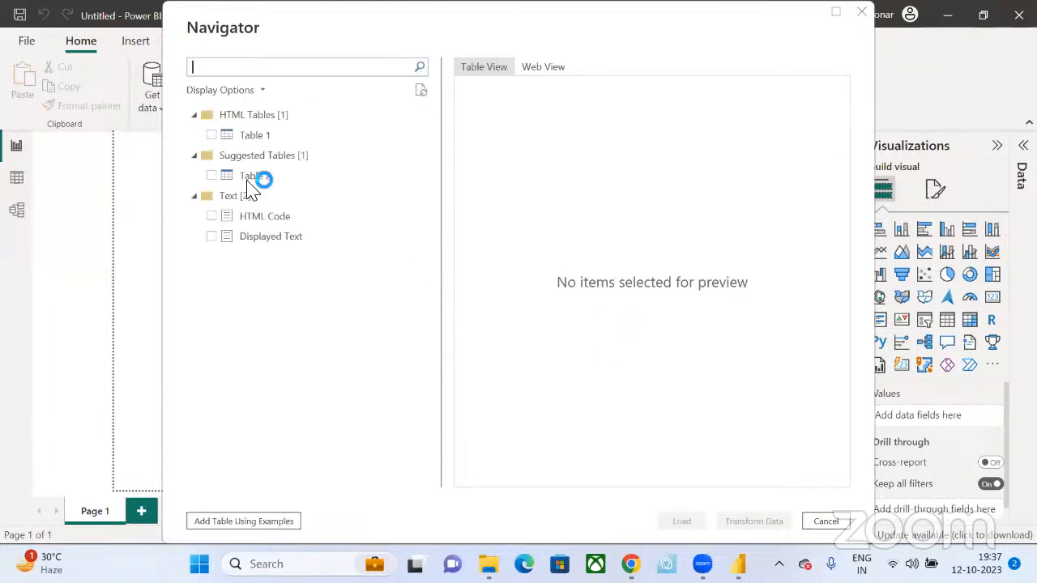
- Select Table 1 from the HTML tables, compare its preview with the Worldometer page in the browser, and load it into the report
click(211, 135)
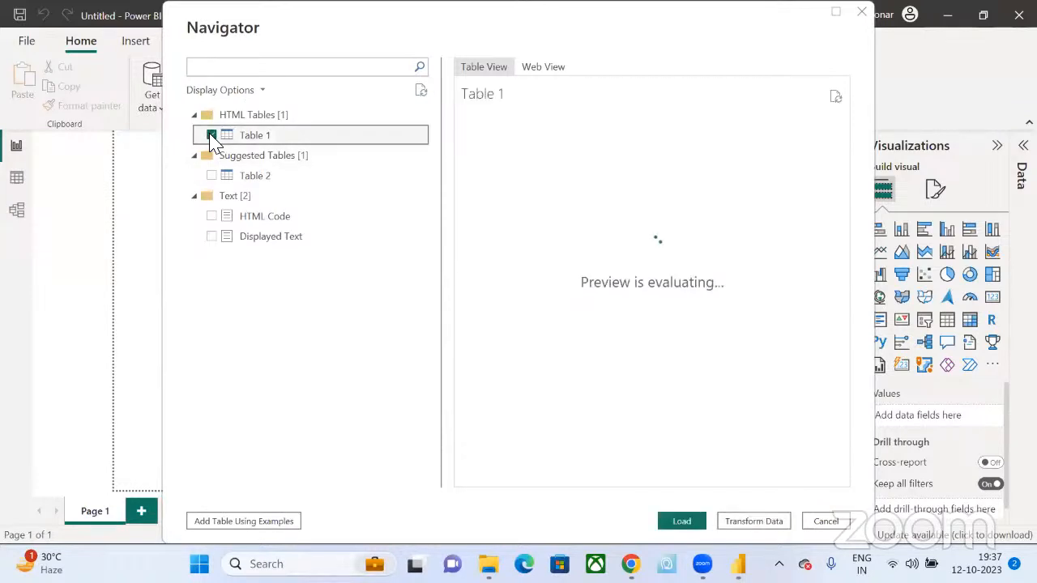
scroll(638, 219, right, 5)
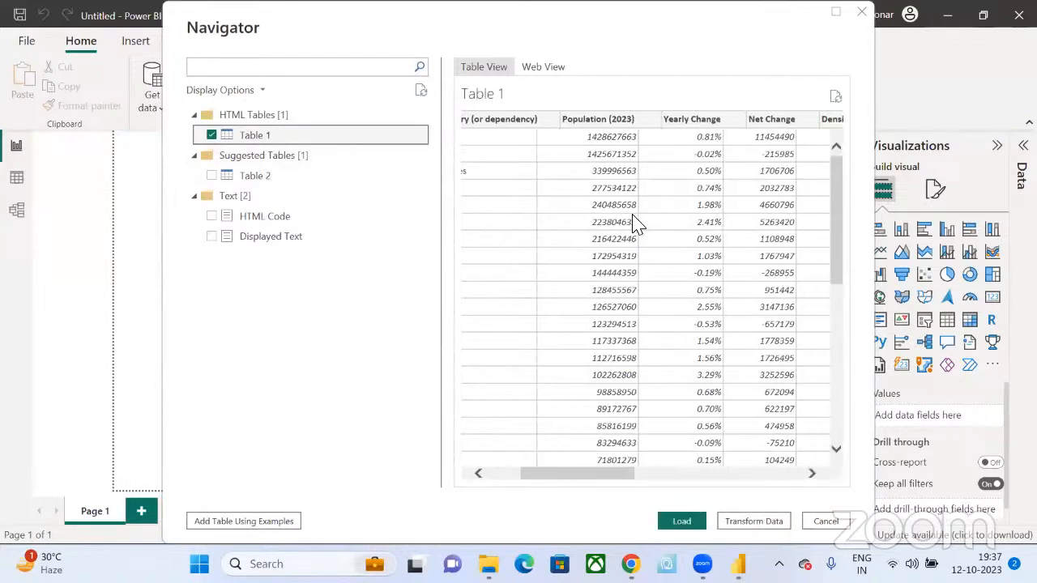
scroll(636, 311, right, 10)
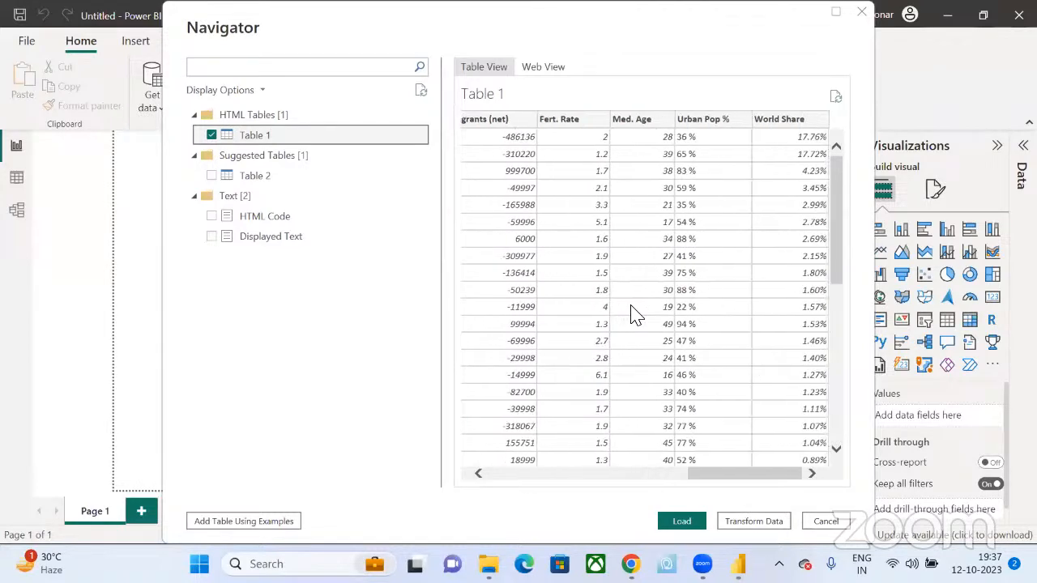
key(alt+Tab)
scroll(745, 423, down, 2)
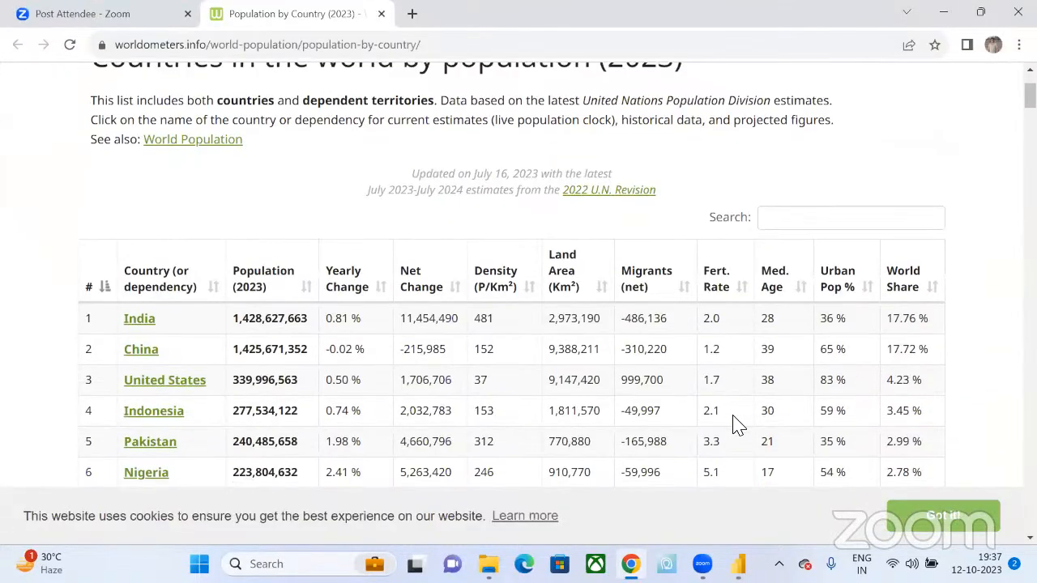
scroll(737, 424, down, 2)
key(alt+Tab)
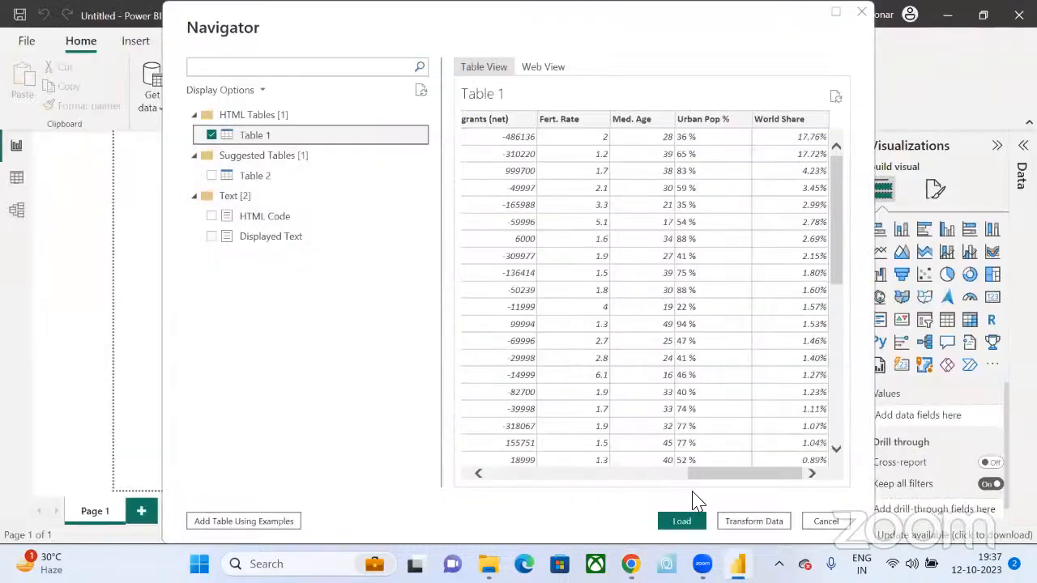
click(685, 523)
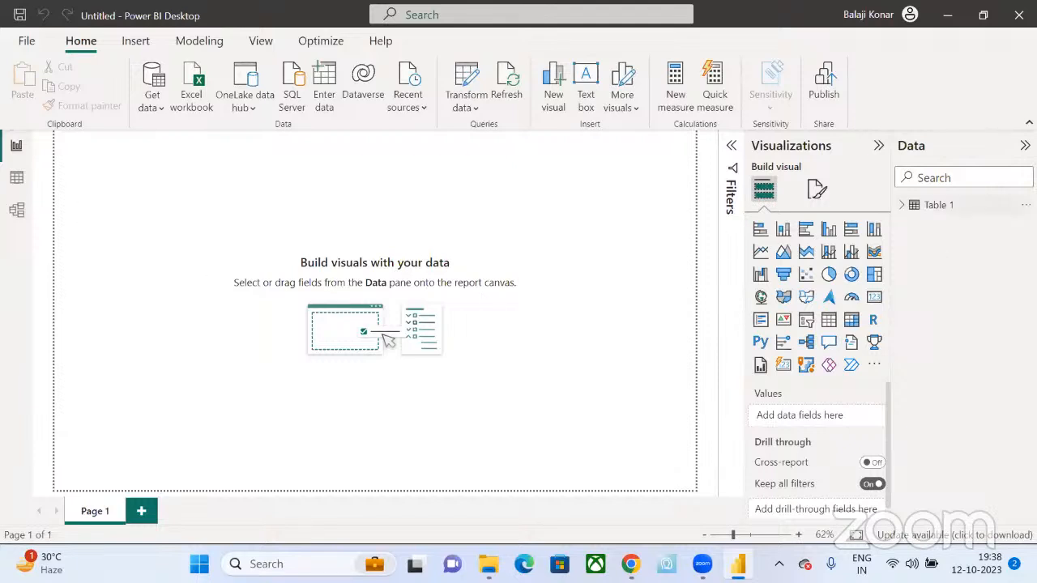
- Rename the imported Table 1 as Population Data
click(1025, 205)
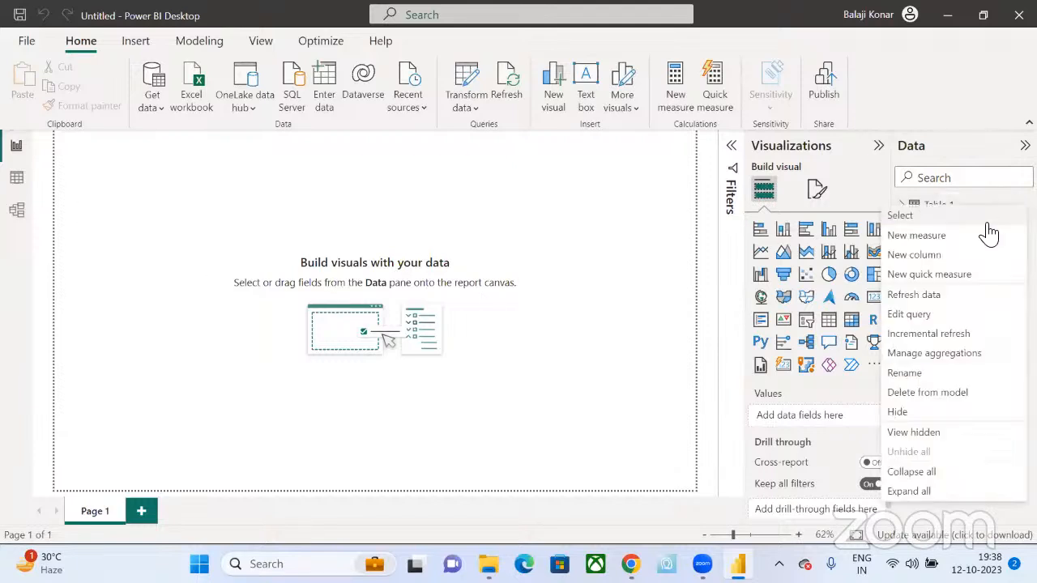
click(916, 374)
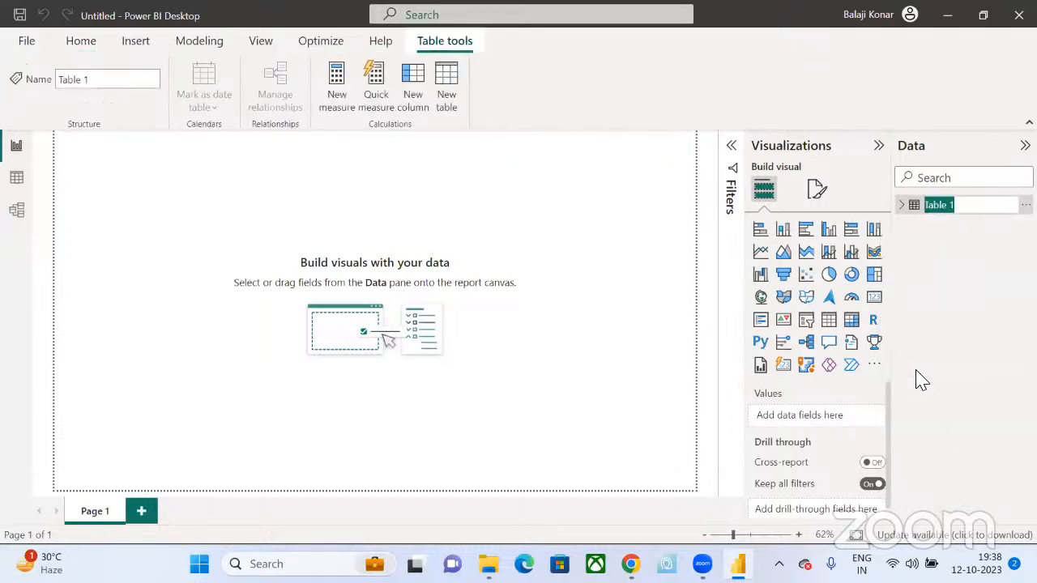
text(Populat)
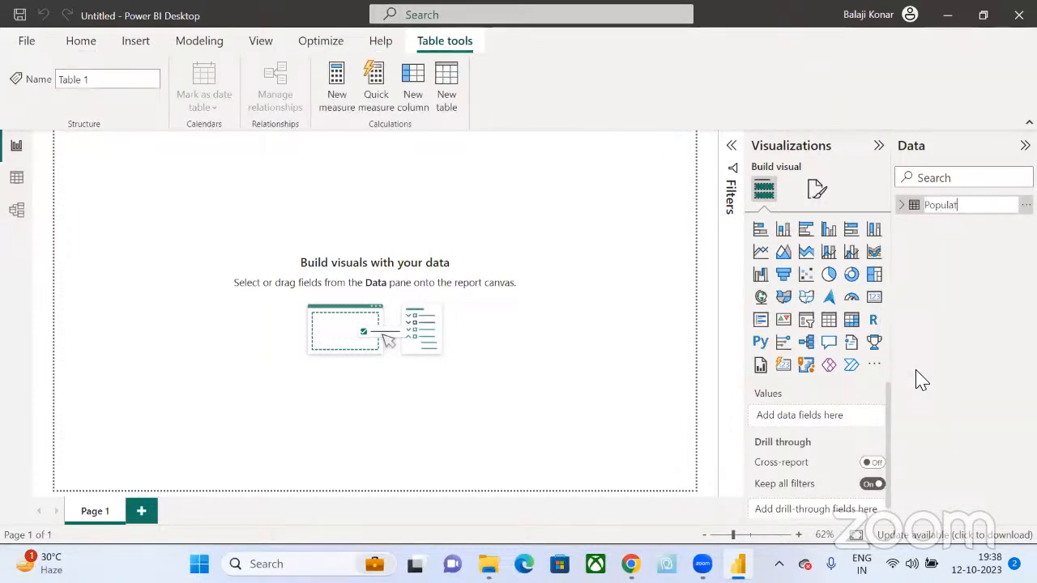
text(ion Data)
key(Return)
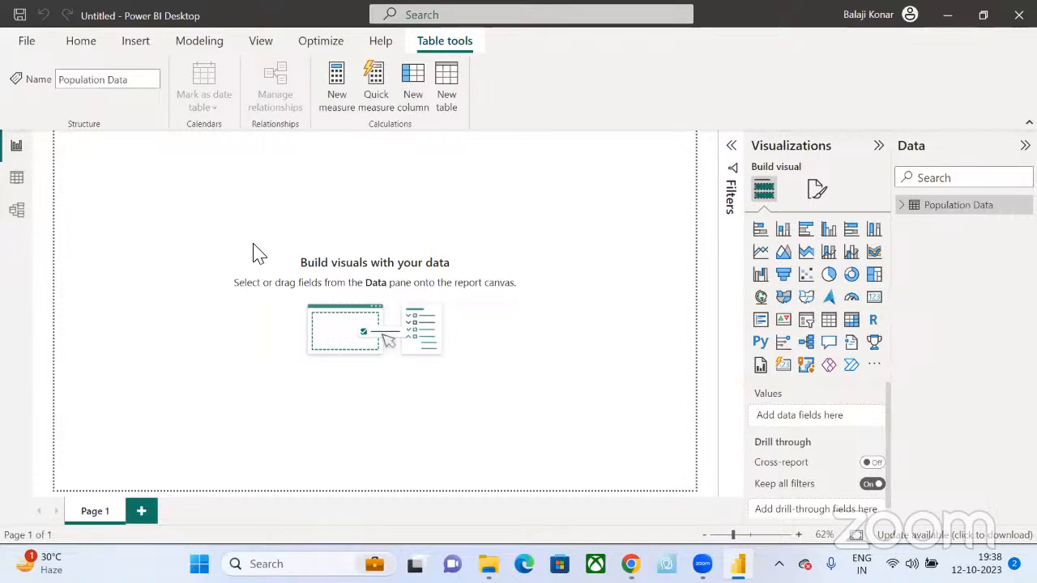
- Review all the country rows of the Population Data table in Table view and return to Report view
click(16, 178)
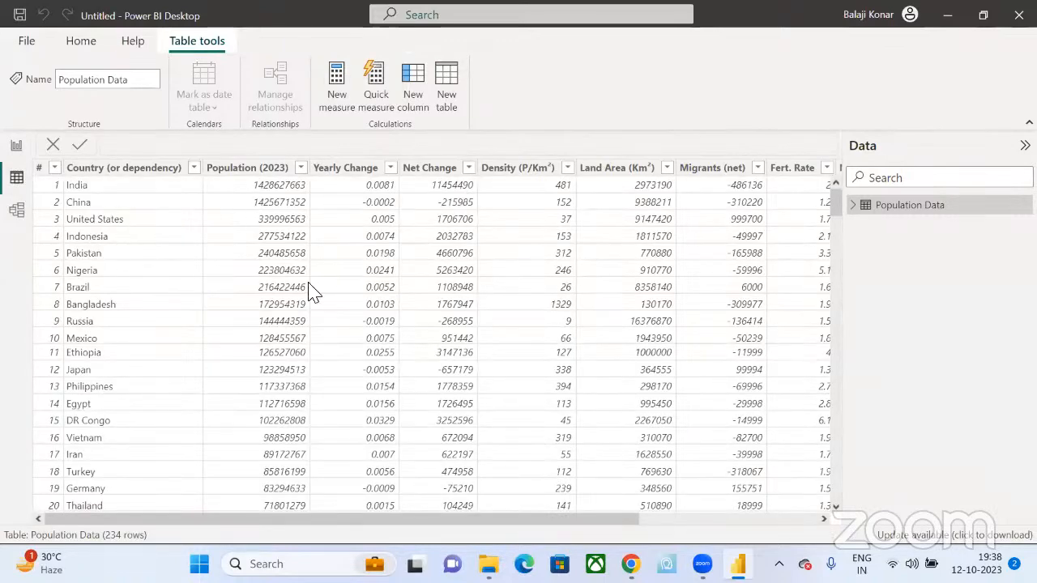
scroll(310, 289, down, 9)
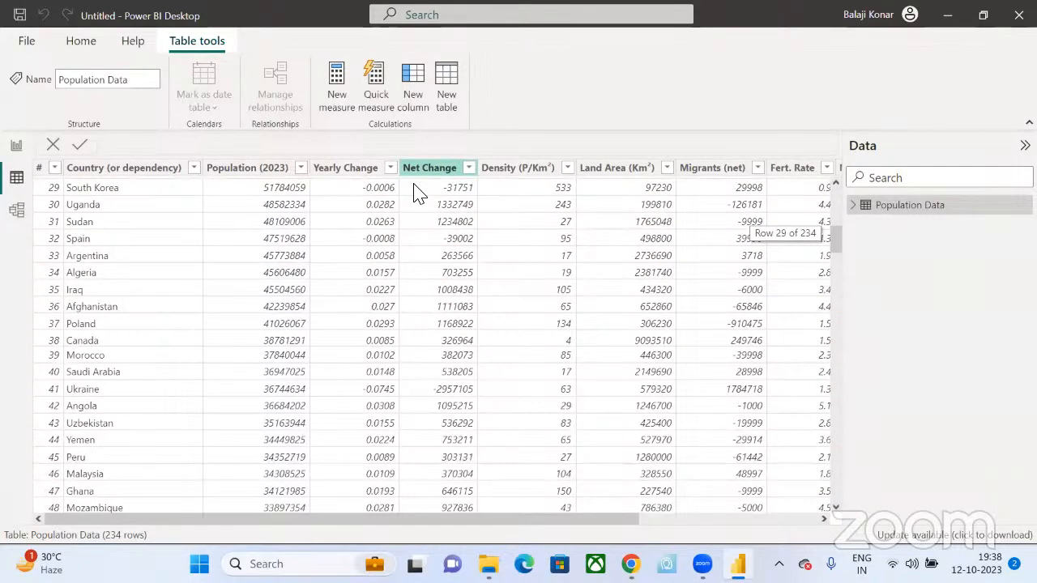
scroll(389, 348, down, 20)
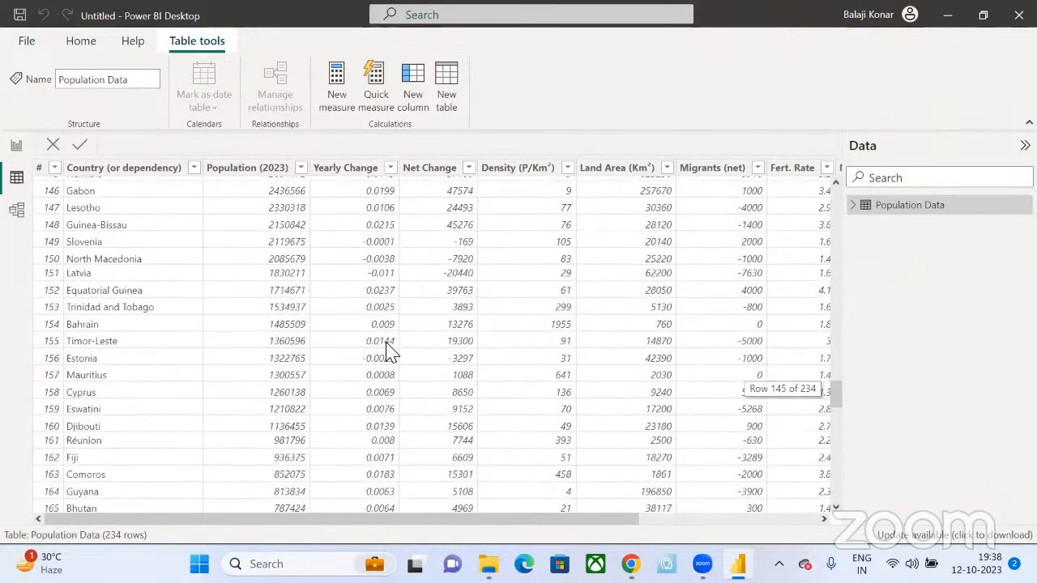
scroll(388, 348, down, 20)
scroll(376, 375, up, 20)
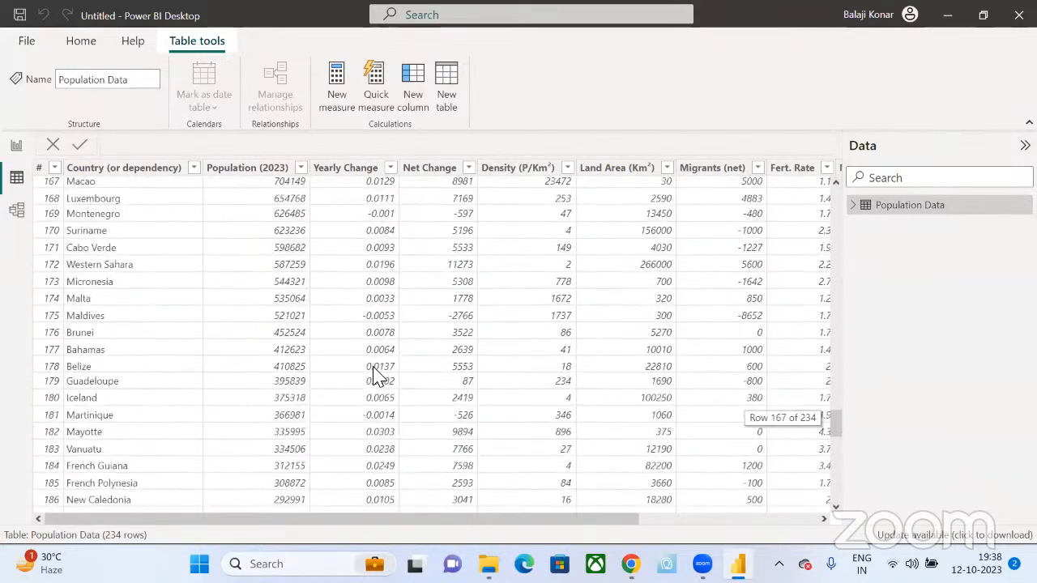
scroll(375, 375, up, 20)
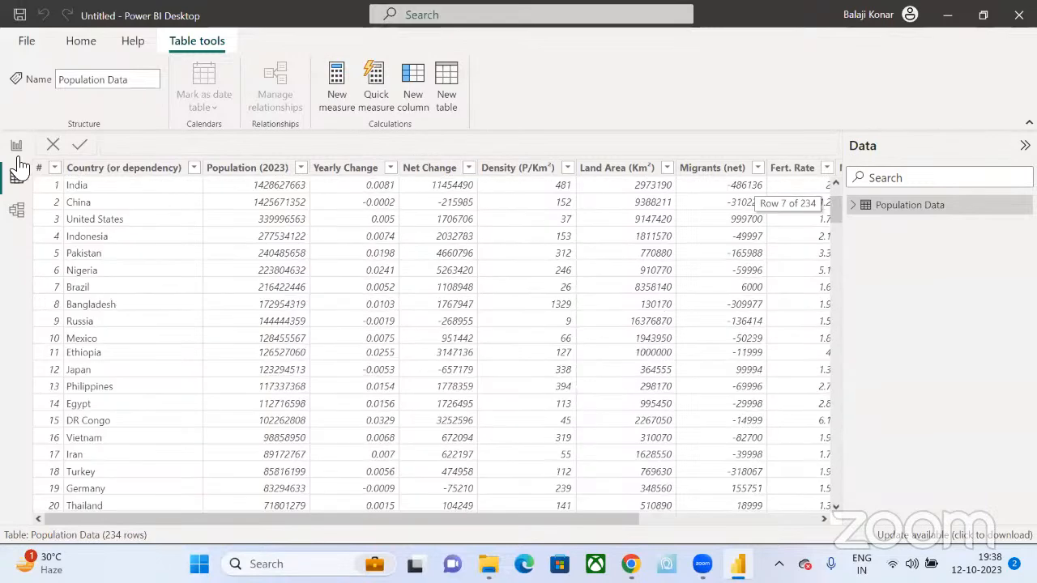
click(17, 144)
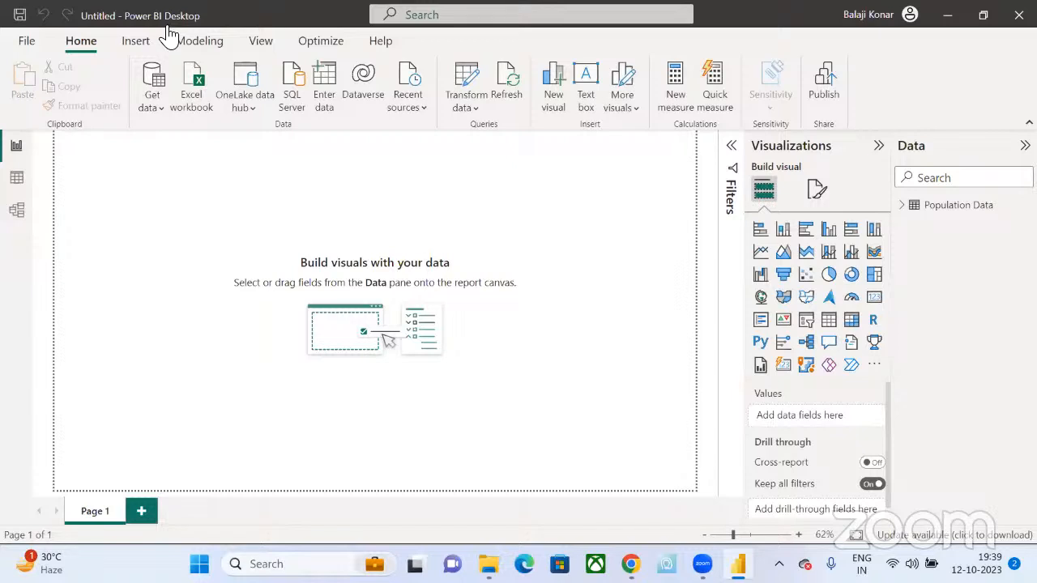
- Browse the full list of data connectors, search it for "we", and close it without connecting
click(151, 99)
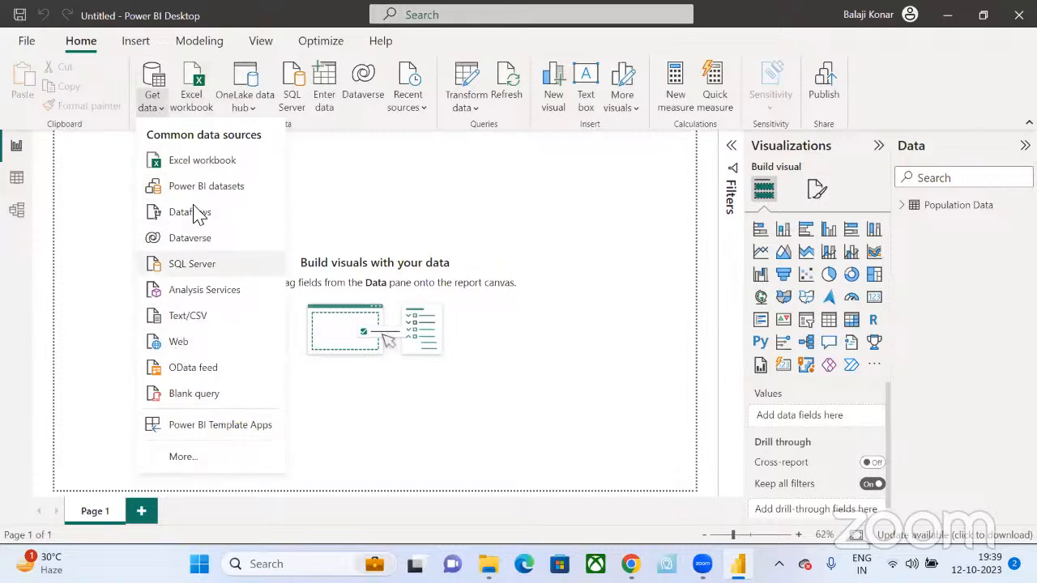
click(183, 456)
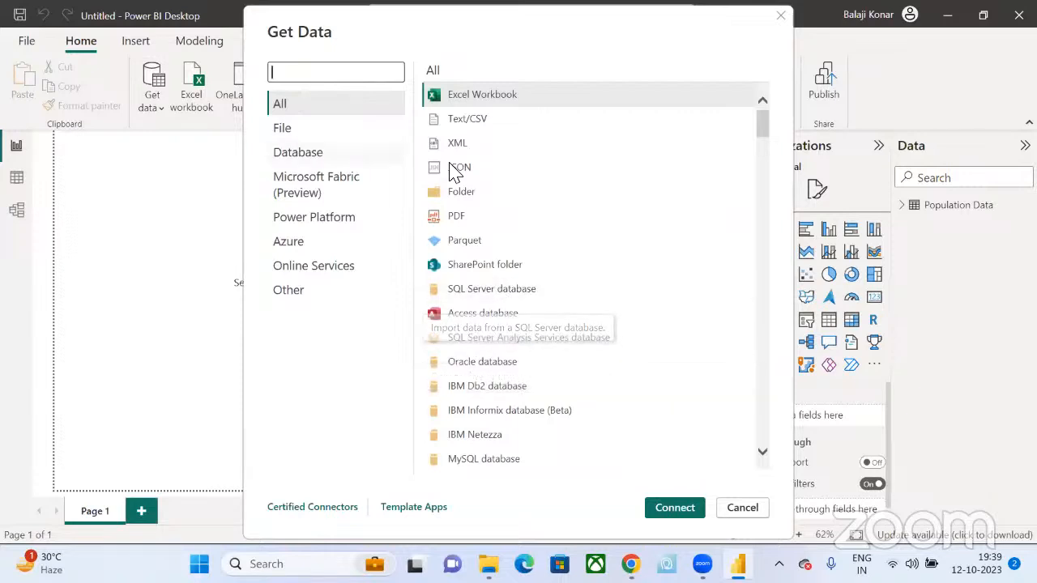
scroll(504, 254, down, 6)
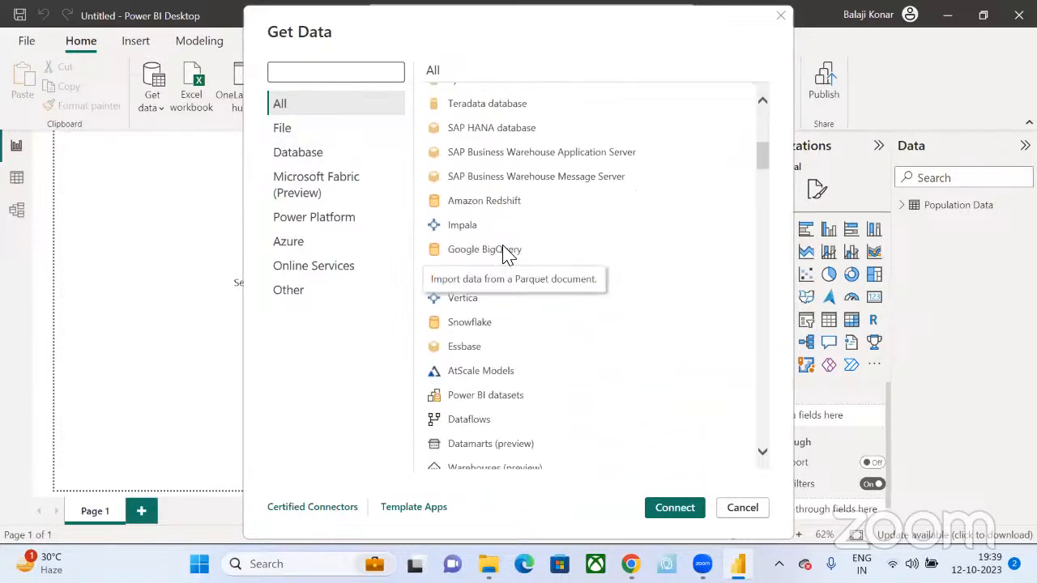
text(we)
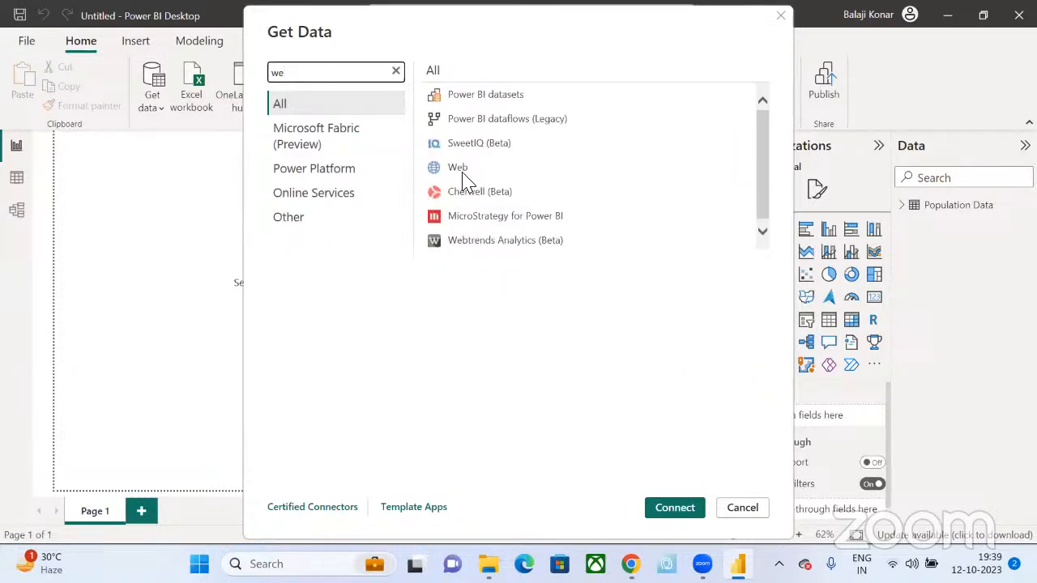
click(396, 71)
click(742, 507)
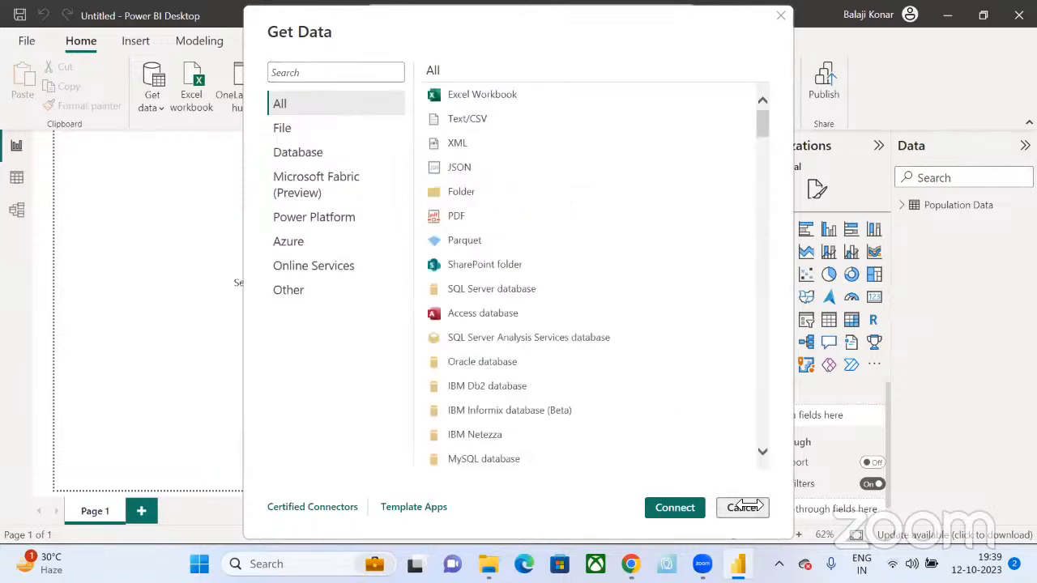
click(156, 113)
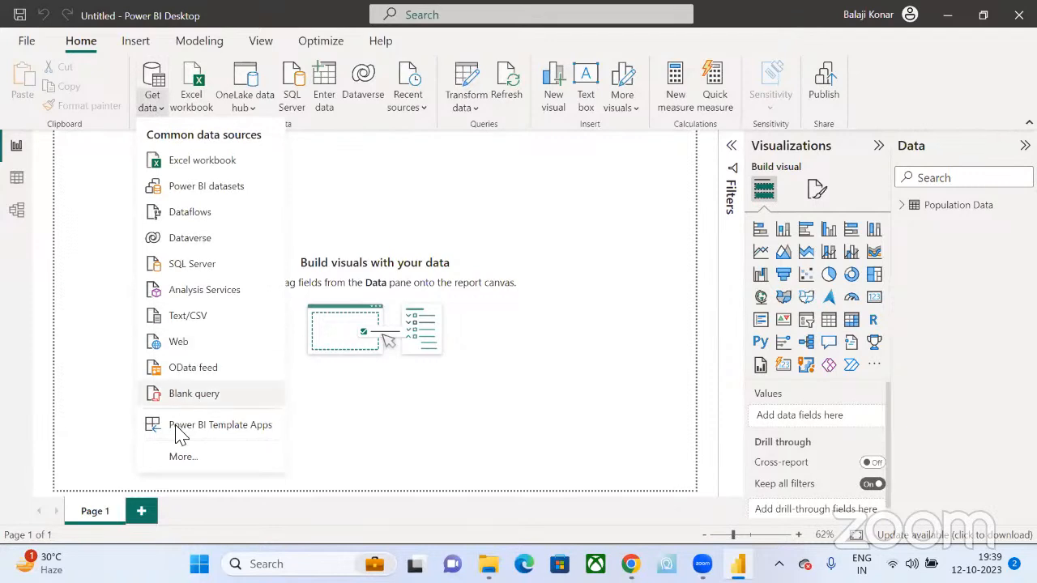
click(181, 460)
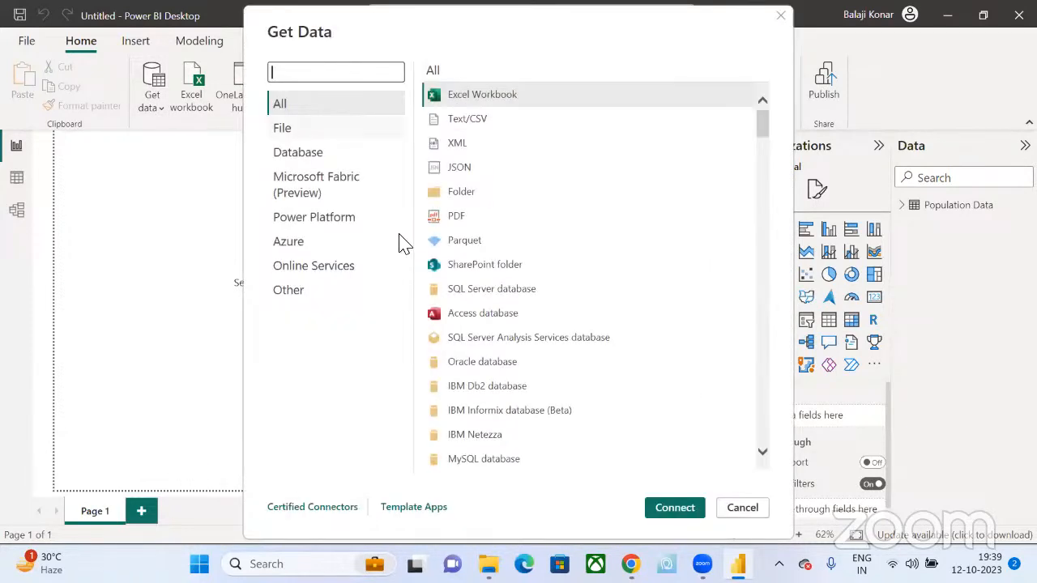
text(web)
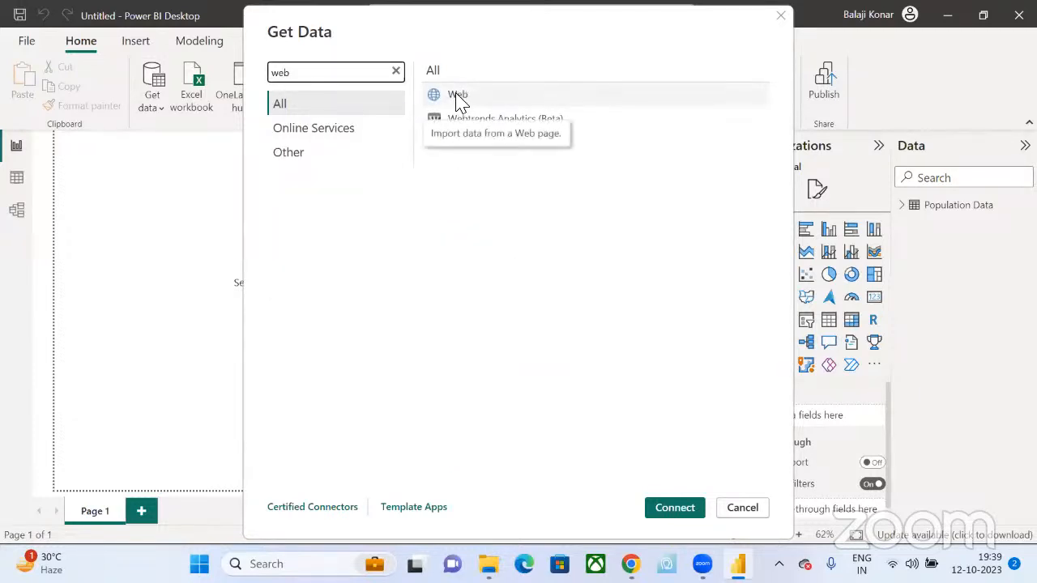
click(676, 509)
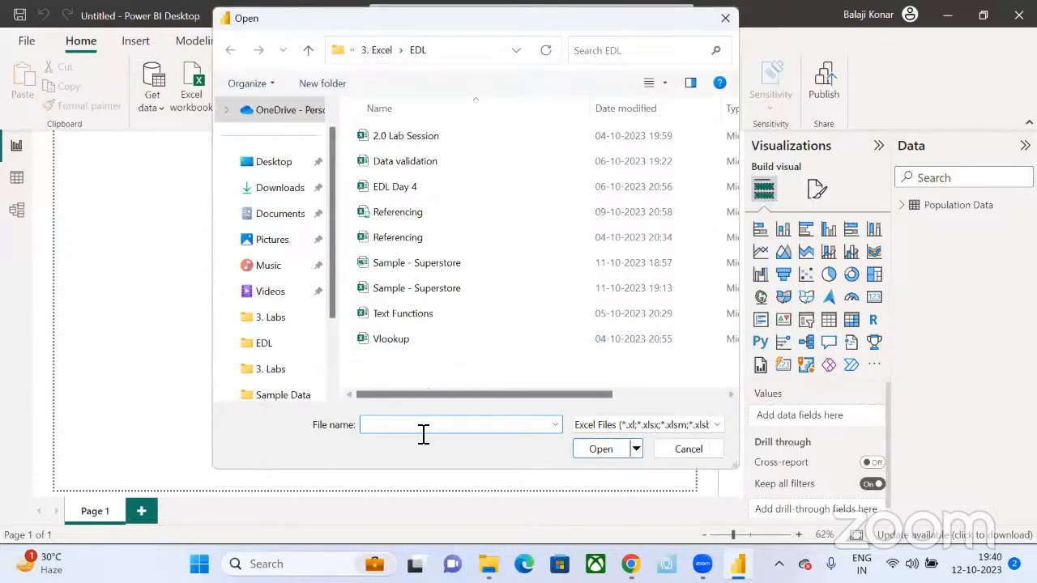
click(690, 449)
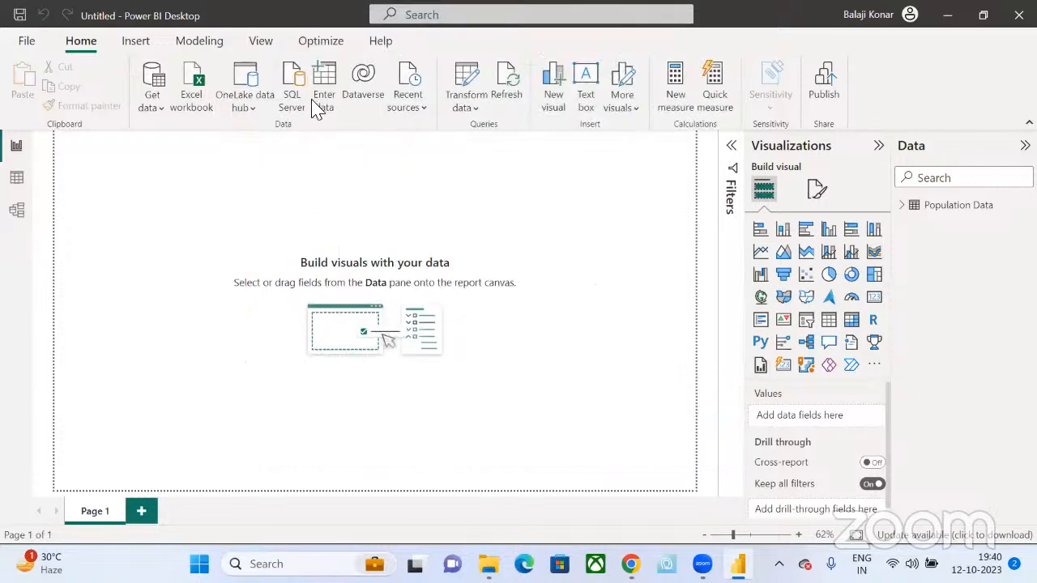
click(171, 110)
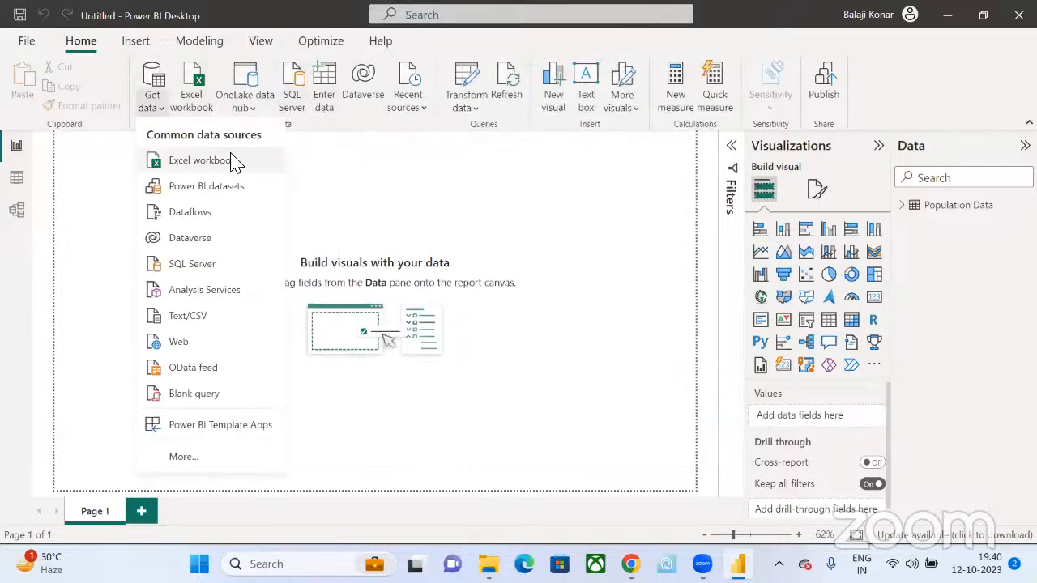
click(186, 457)
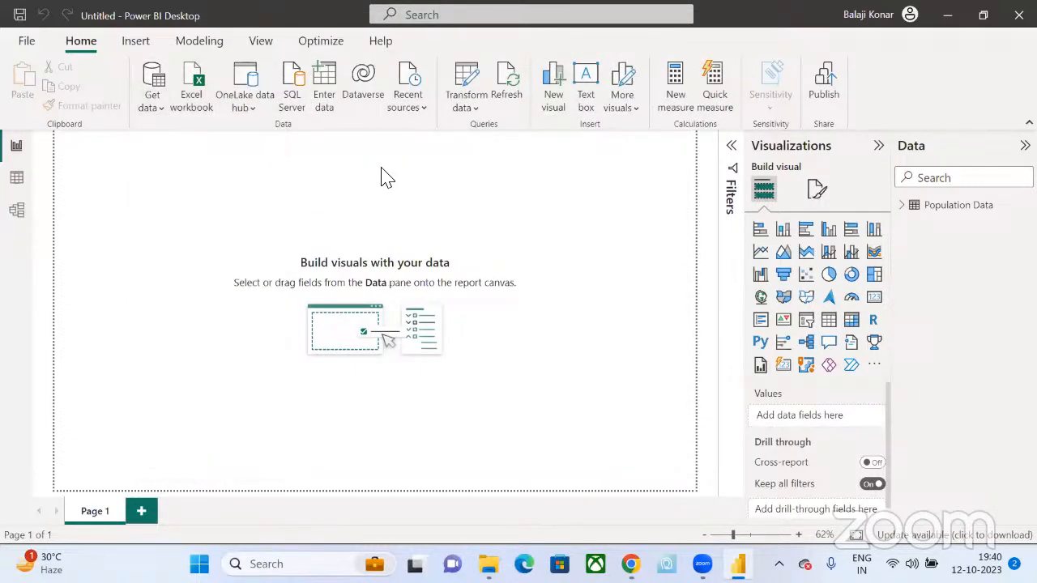
text(we)
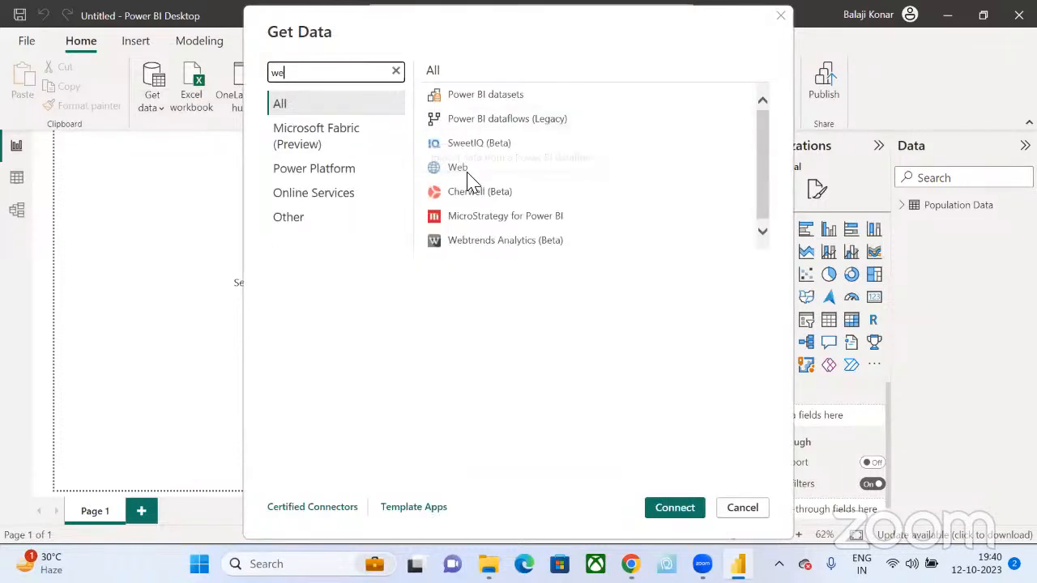
click(465, 172)
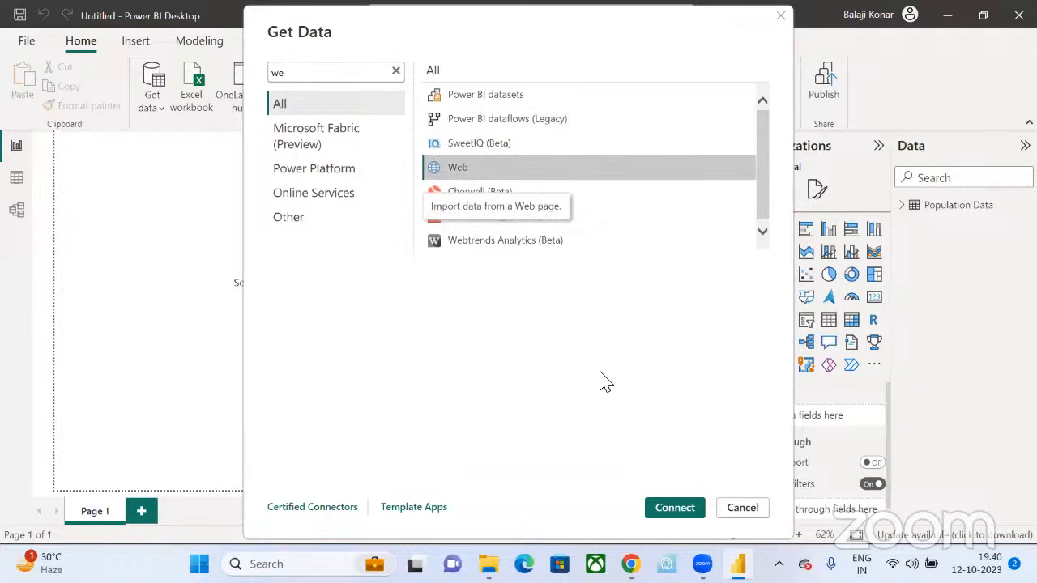
click(675, 511)
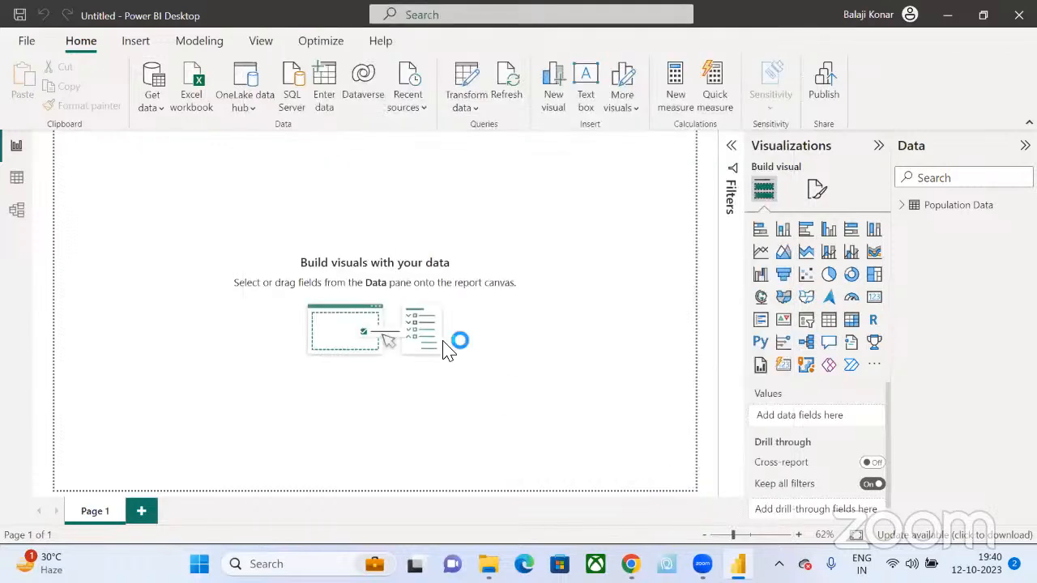
text(https://www.worldometers.info/world-population/population-by-country/)
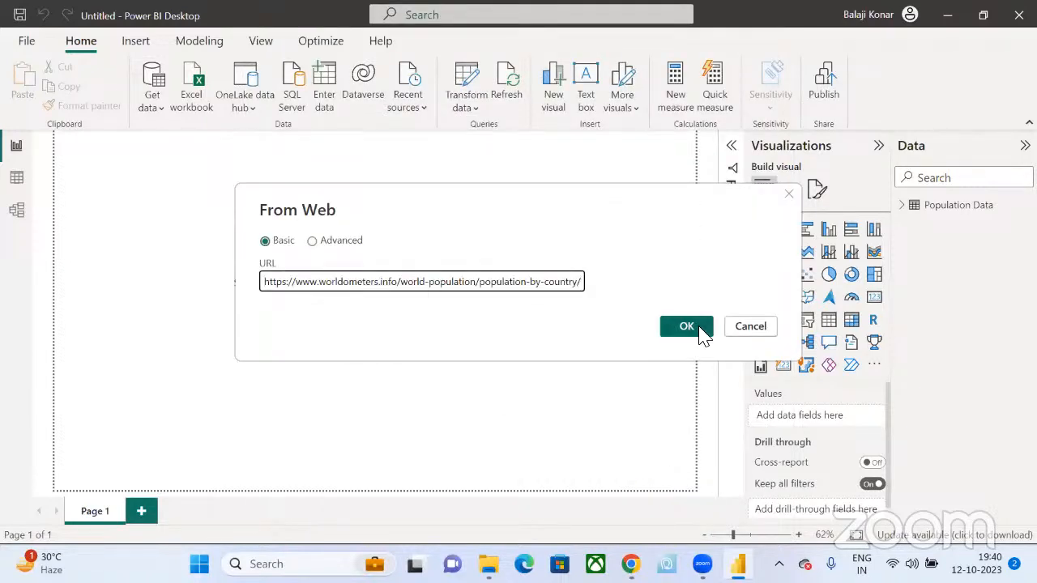
click(700, 328)
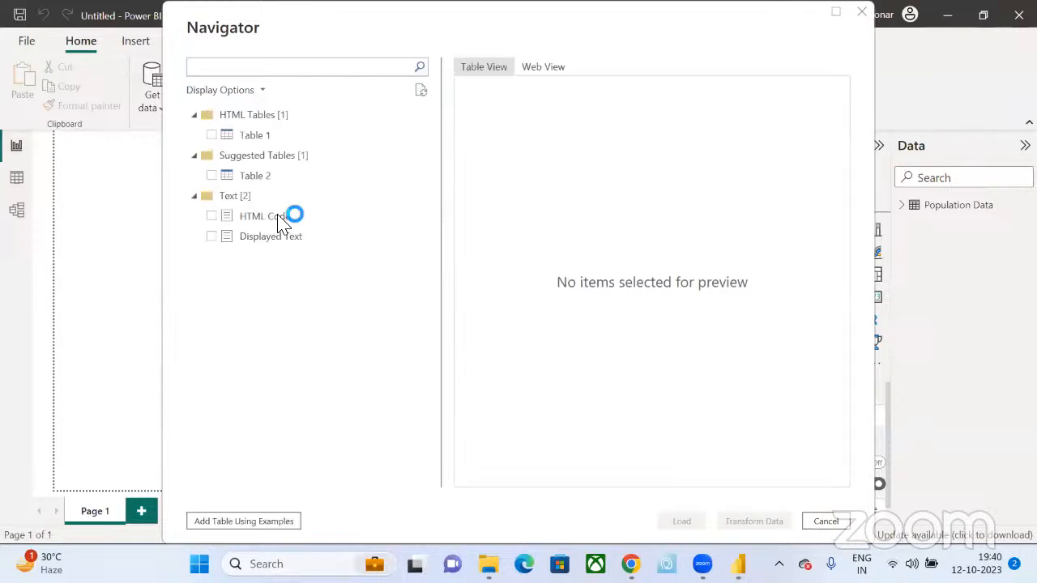
- Preview Table 1 and Table 2 from the web page in turn, through to their last columns
click(212, 136)
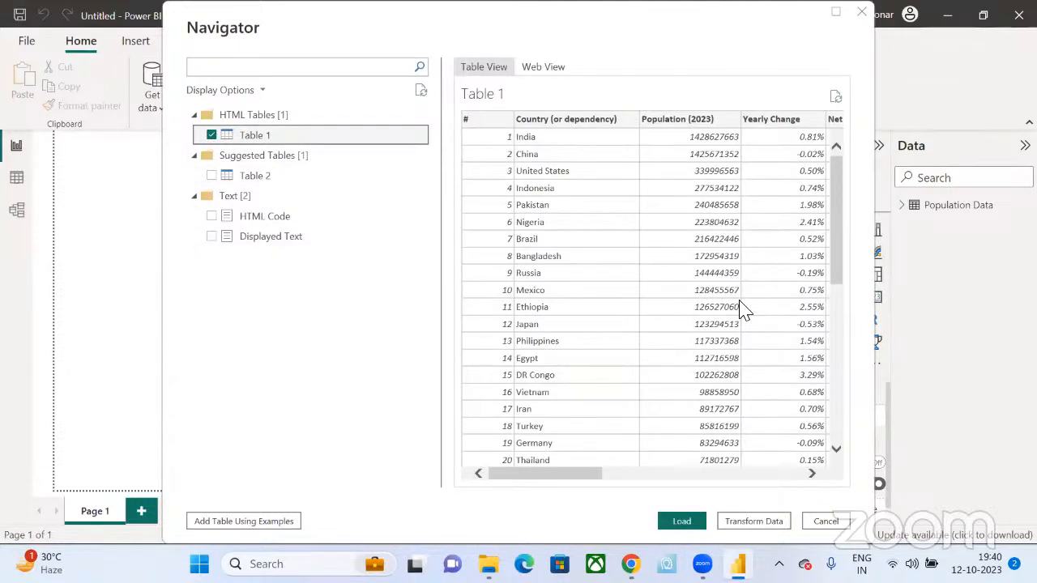
scroll(744, 312, right, 10)
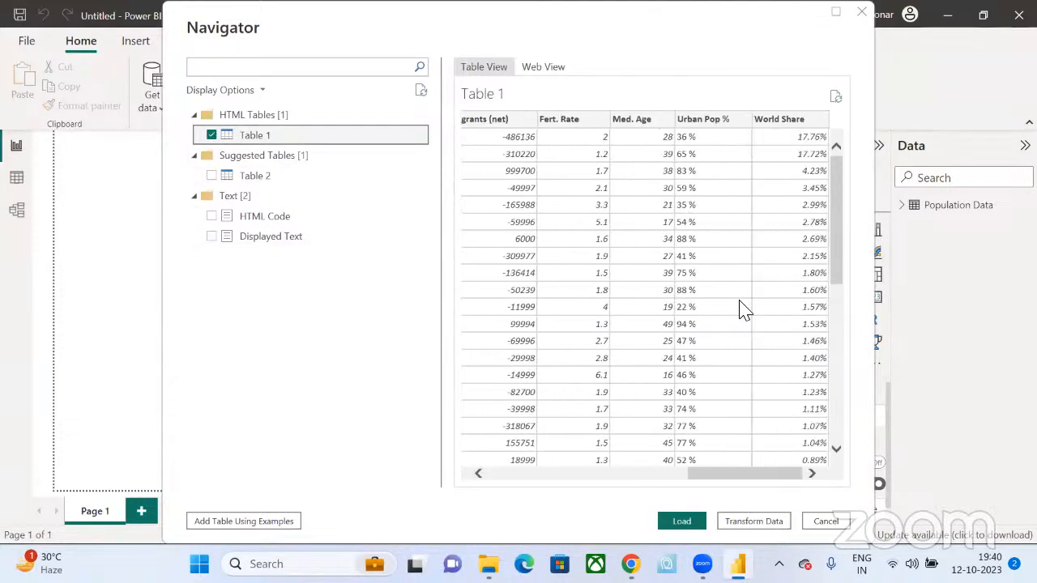
click(211, 135)
click(211, 176)
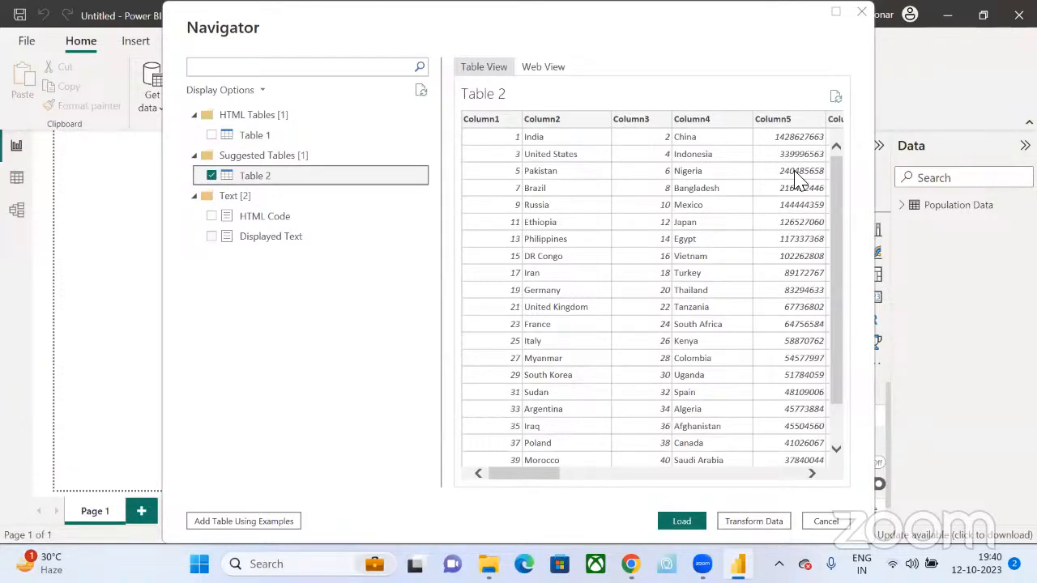
scroll(708, 271, right, 10)
scroll(708, 270, right, 3)
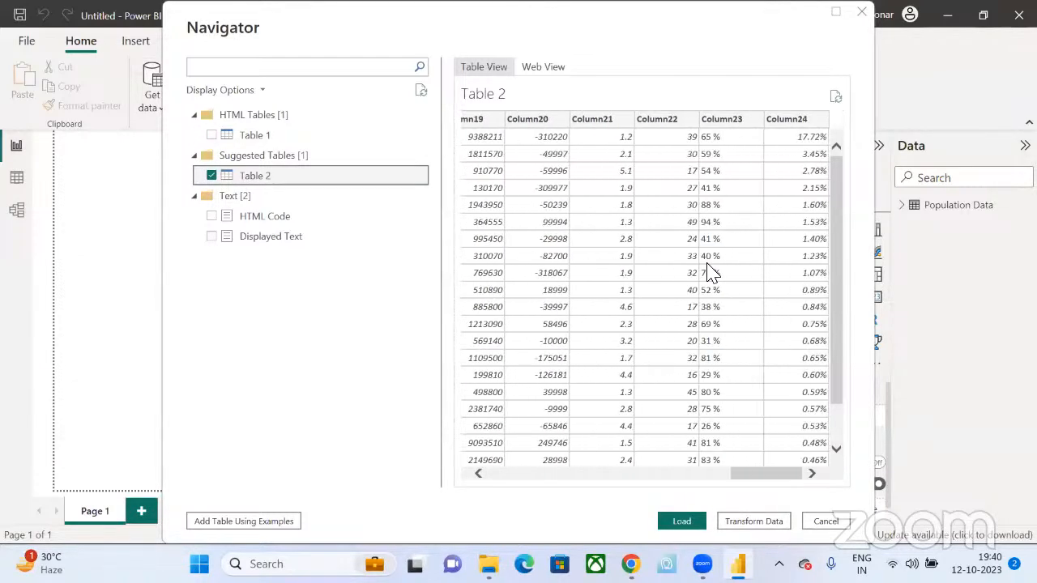
- Deselect Table 2, select Table 1 again for preview, and cancel the Navigator without loading anything
click(211, 139)
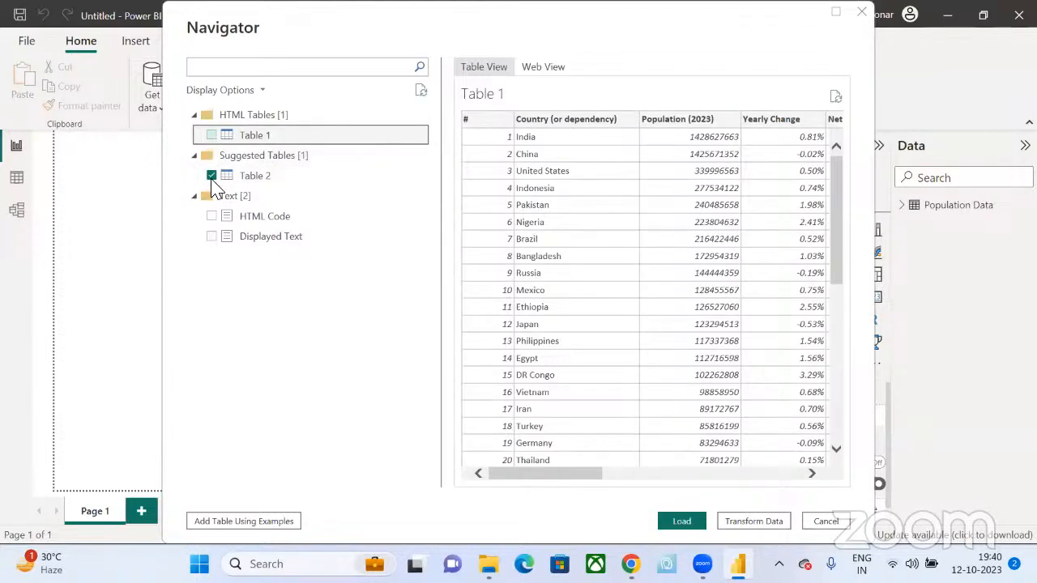
click(212, 175)
click(212, 135)
drag(586, 476, 500, 478)
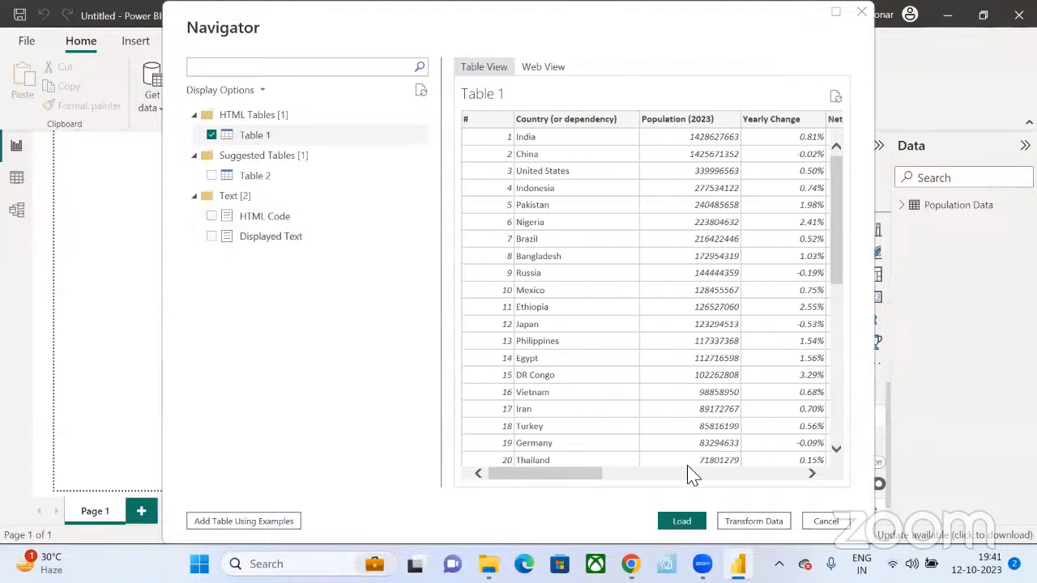
click(832, 522)
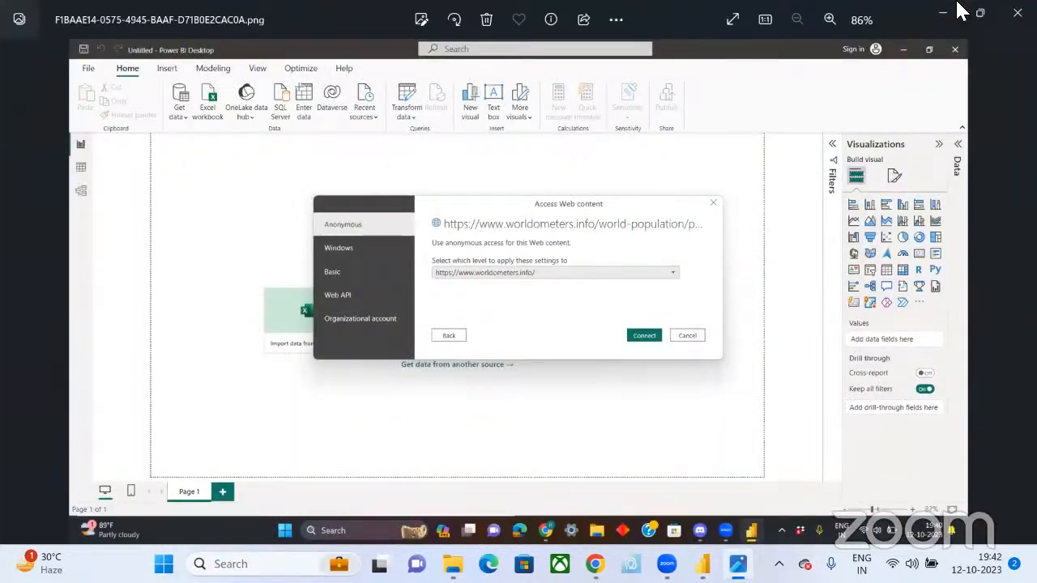
- Examine the screenshot of the Access Web content dialog against the report window and close the image
key(alt+Tab)
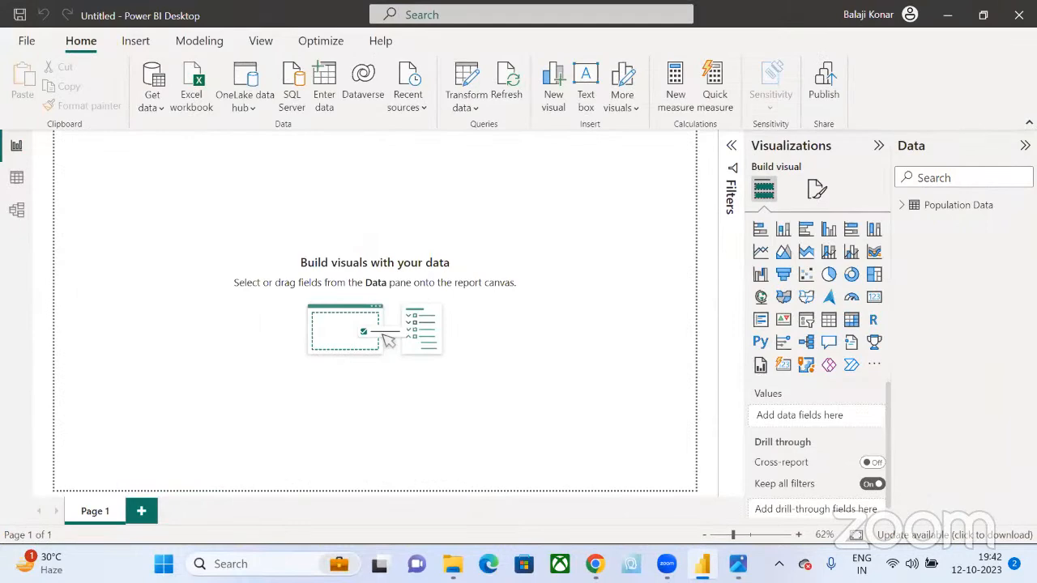
click(738, 564)
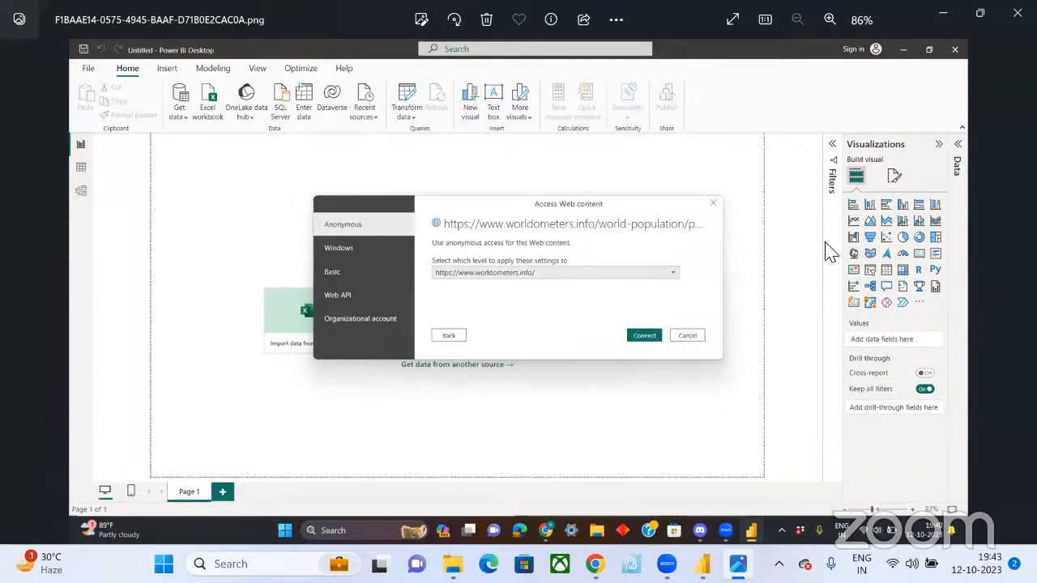
click(1017, 13)
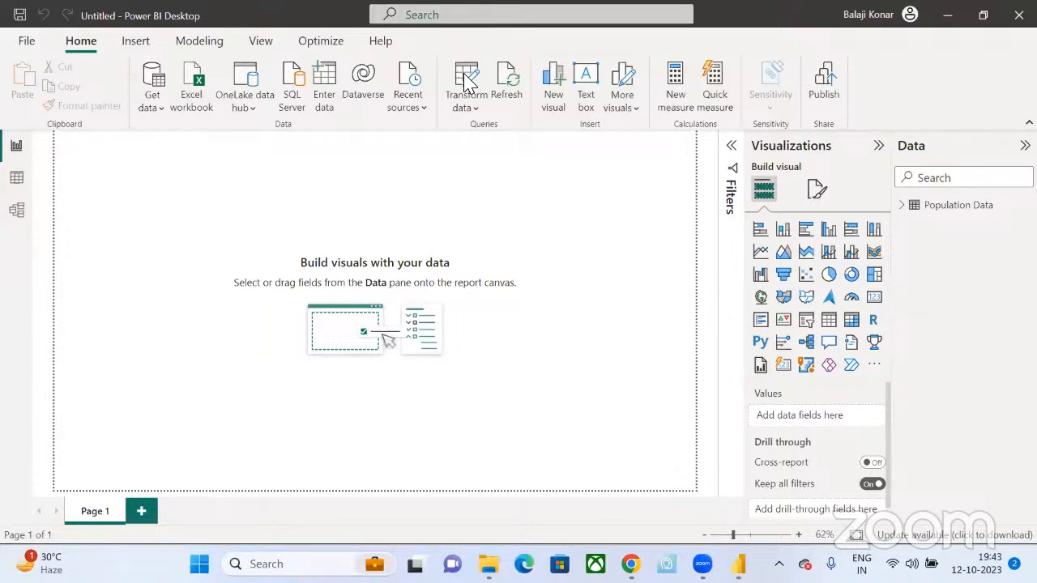
- Place the Worldometer population page in Chrome beside the report and maximize the browser to view the country table
mouse_move(983, 15)
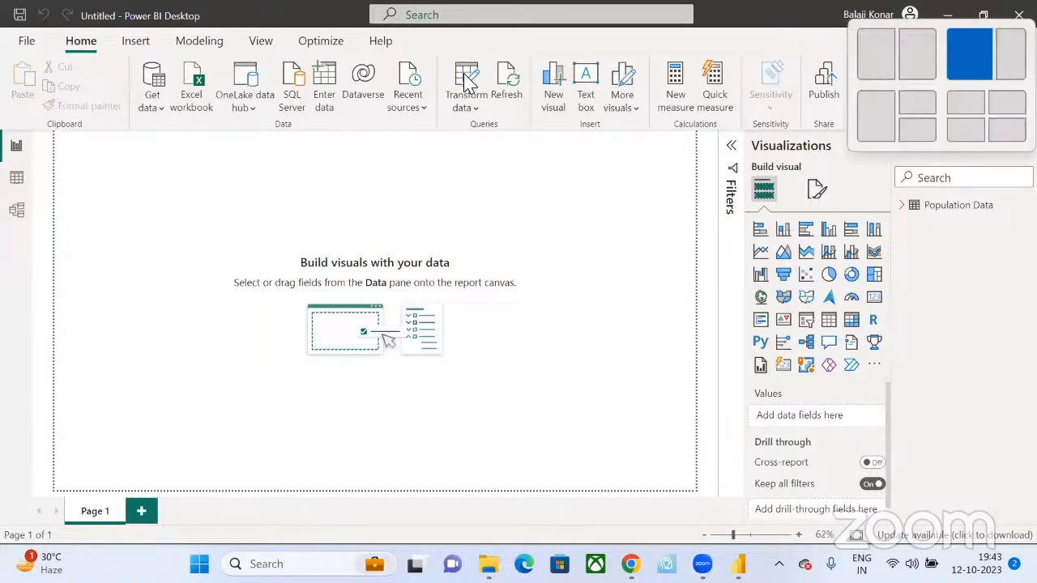
click(970, 75)
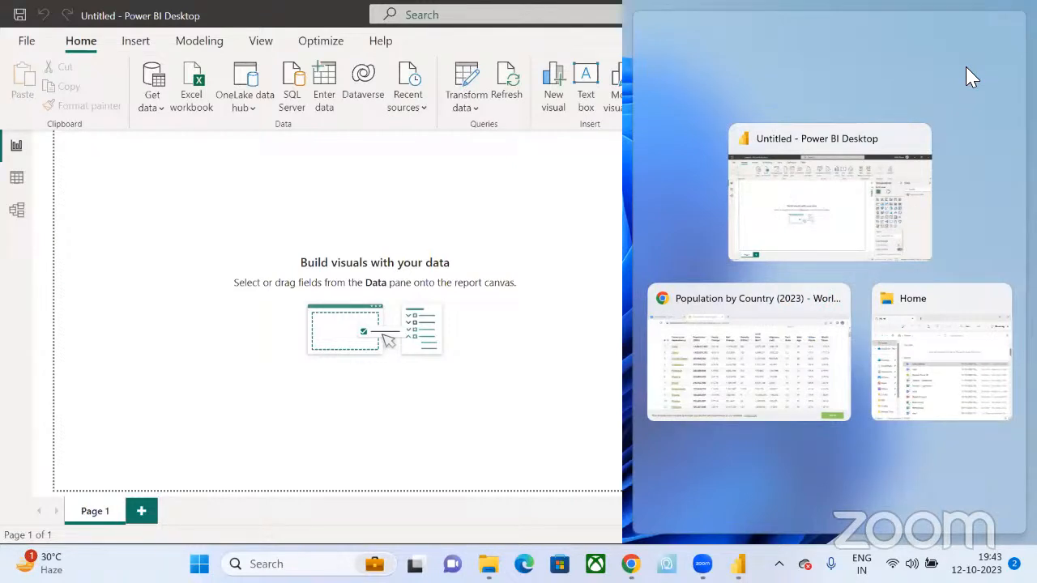
click(812, 340)
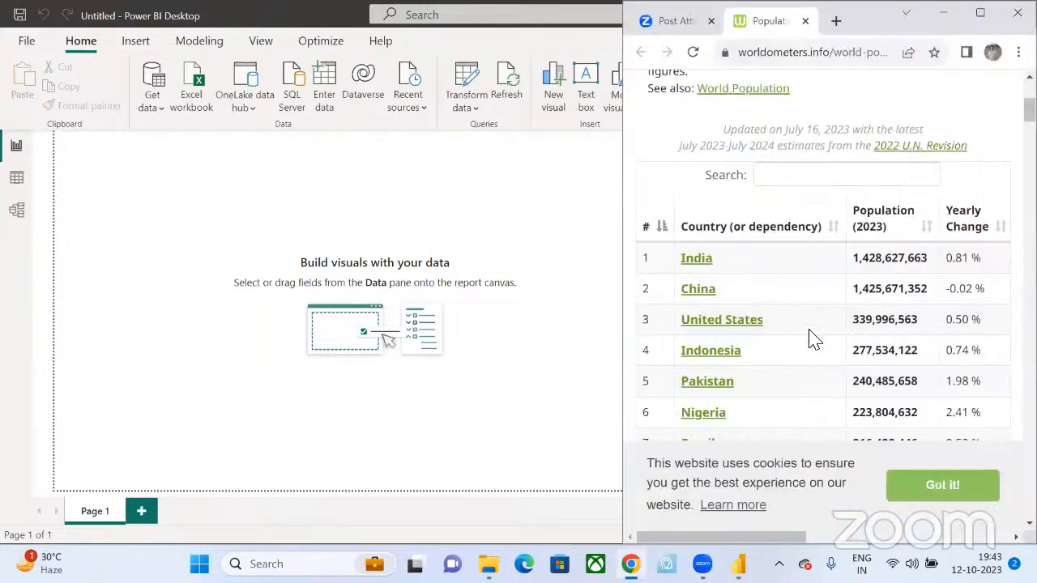
mouse_move(980, 18)
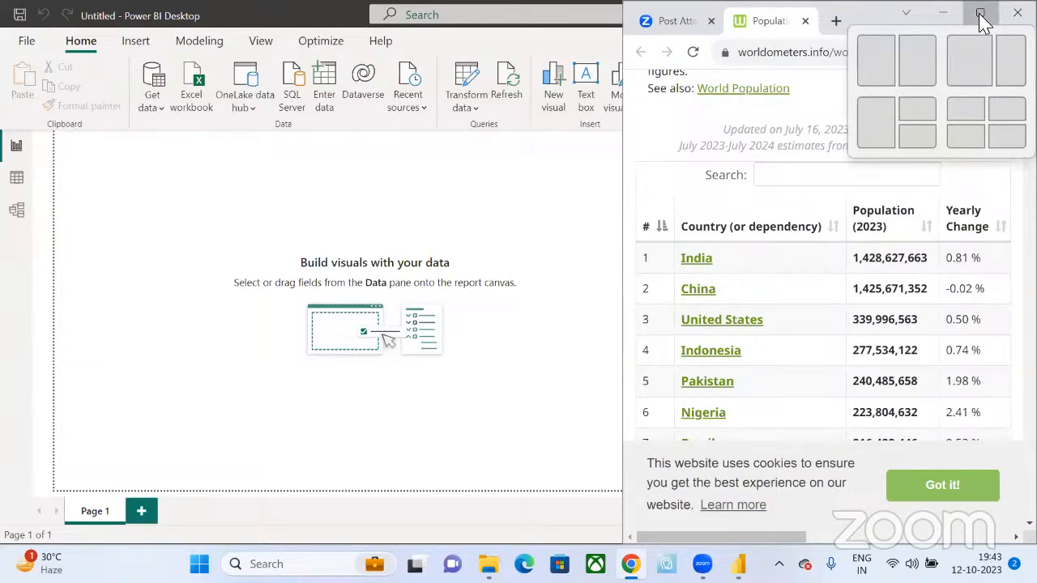
click(980, 18)
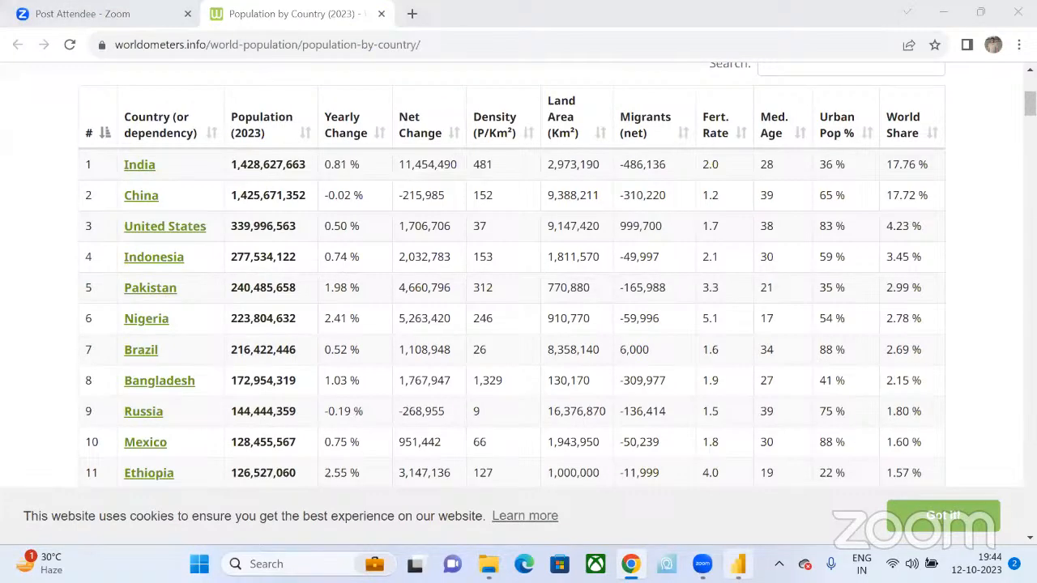
- Switch back to Power BI and close the screenshots of the From Web dialog and the Table 1 load error
click(738, 565)
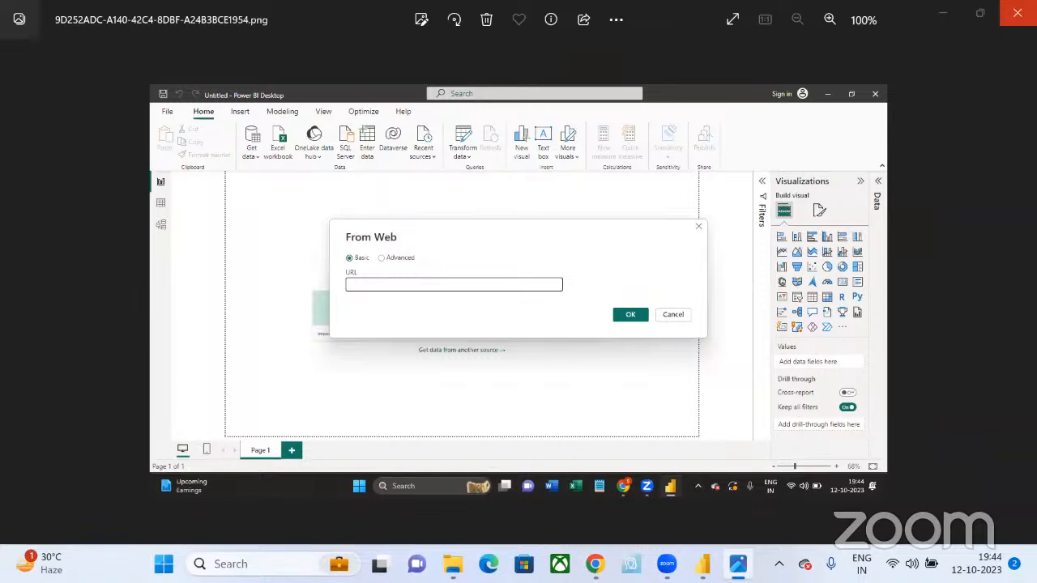
click(1017, 13)
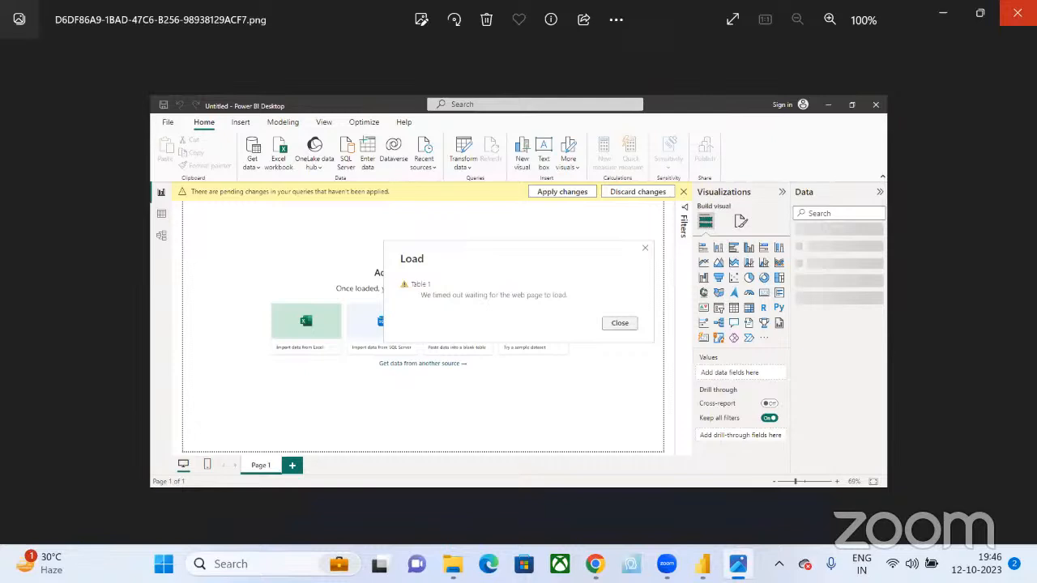
click(1017, 13)
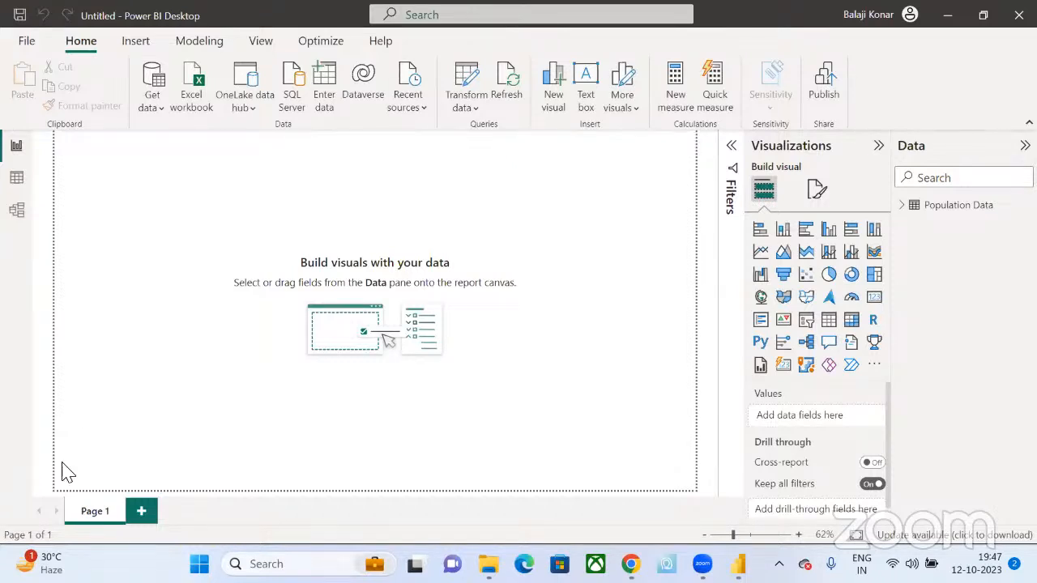
- Rename the report page Page 1 as Population Analysis
double_click(95, 512)
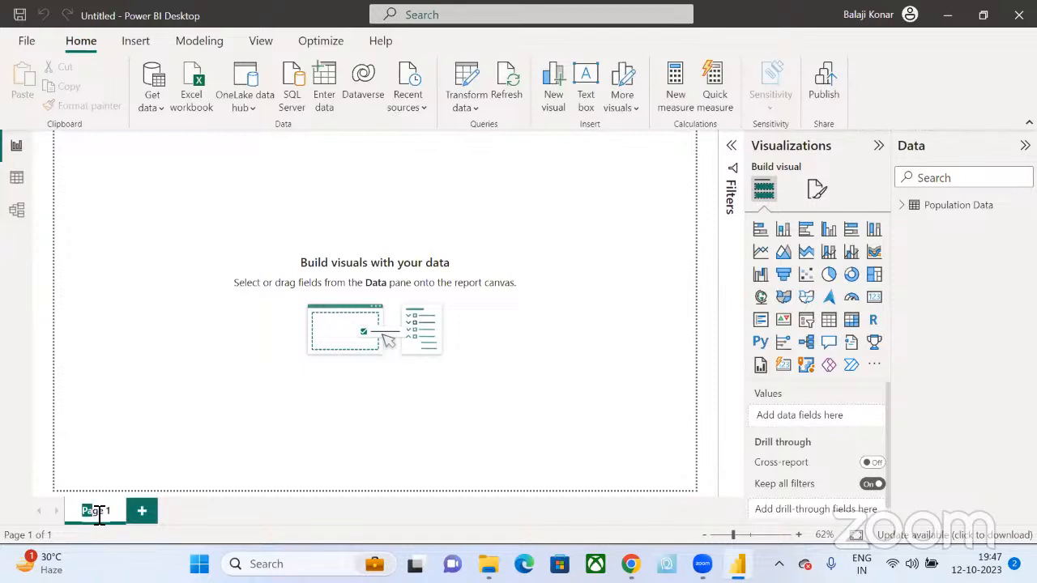
text(Pop)
text(ul)
text(ation)
text( Analysi)
text(sis)
click(205, 196)
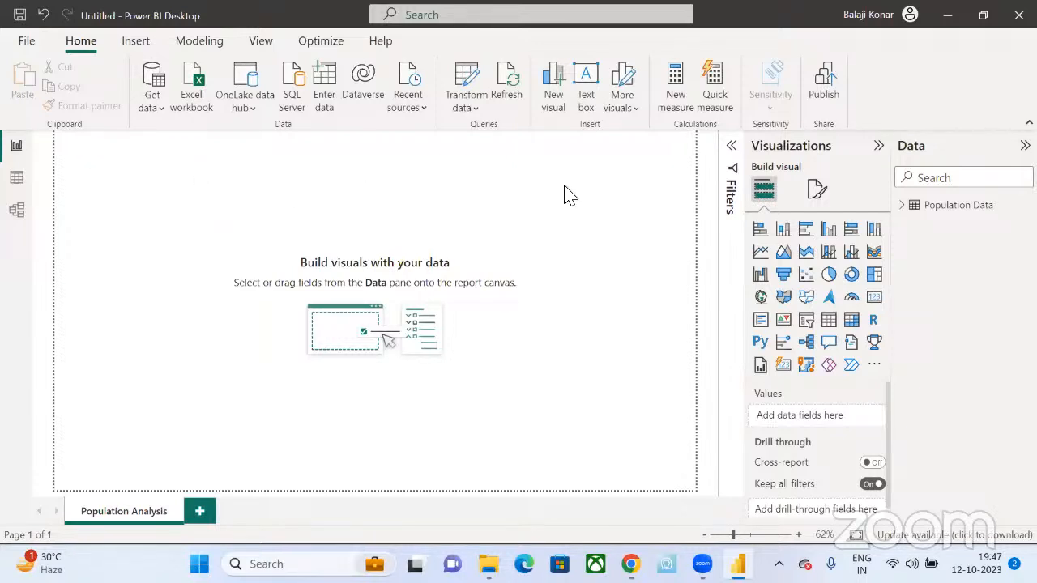
- Insert a text box and resize it into a shallow banner across the full width of the page's upper edge
click(136, 42)
click(79, 41)
click(136, 41)
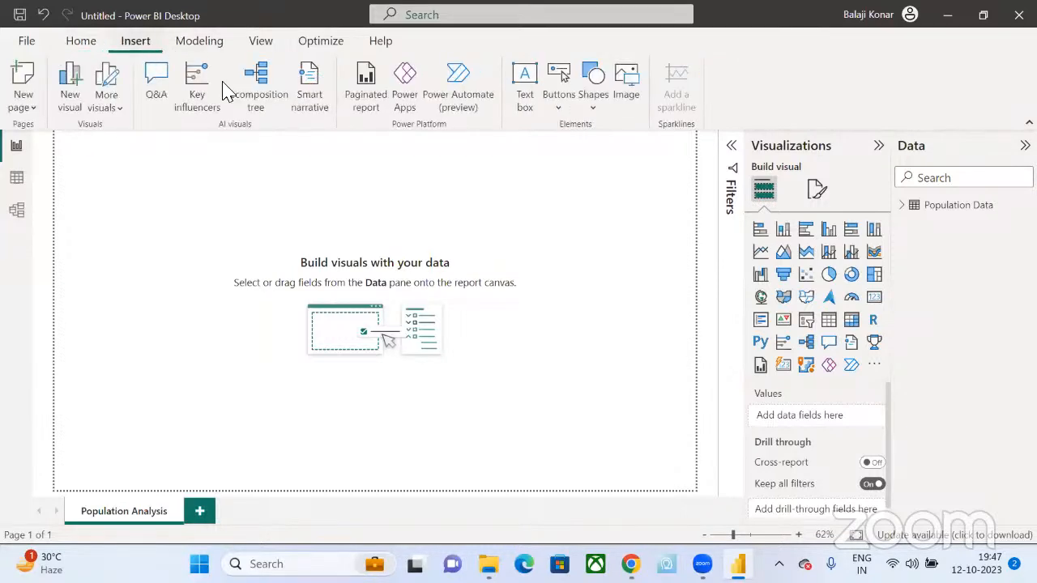
click(524, 85)
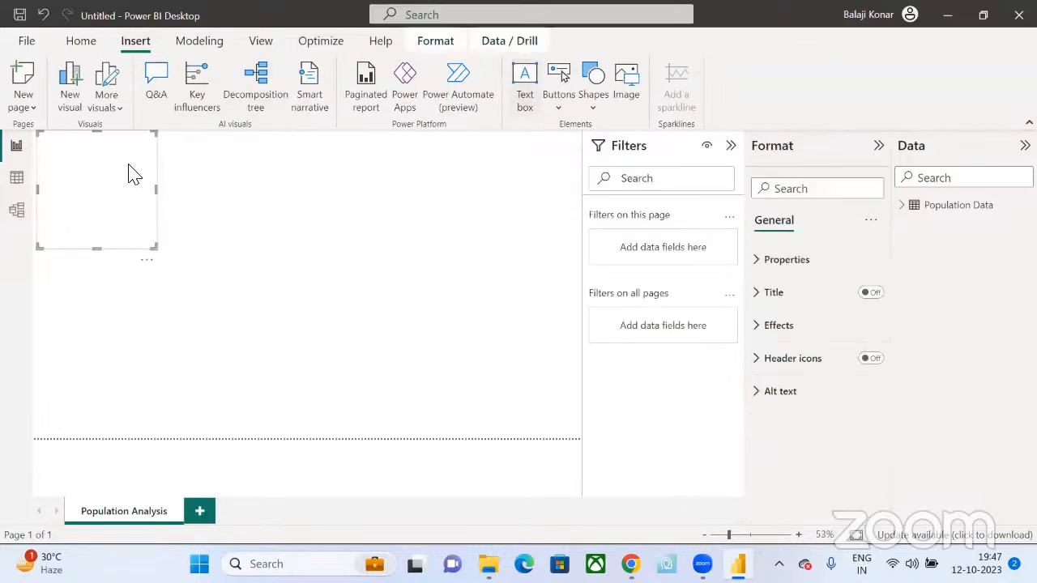
drag(155, 249, 376, 232)
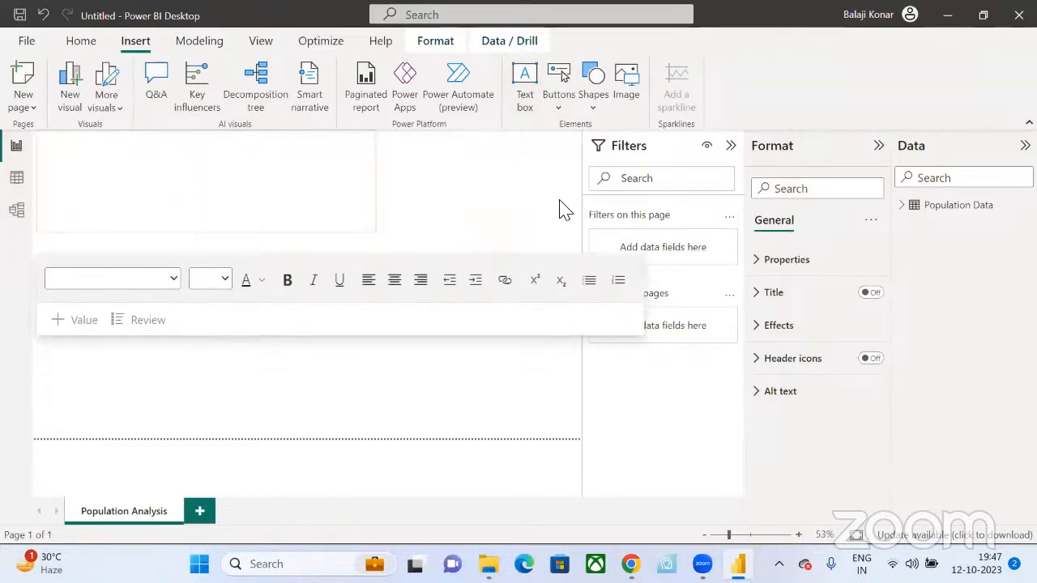
drag(565, 209, 575, 172)
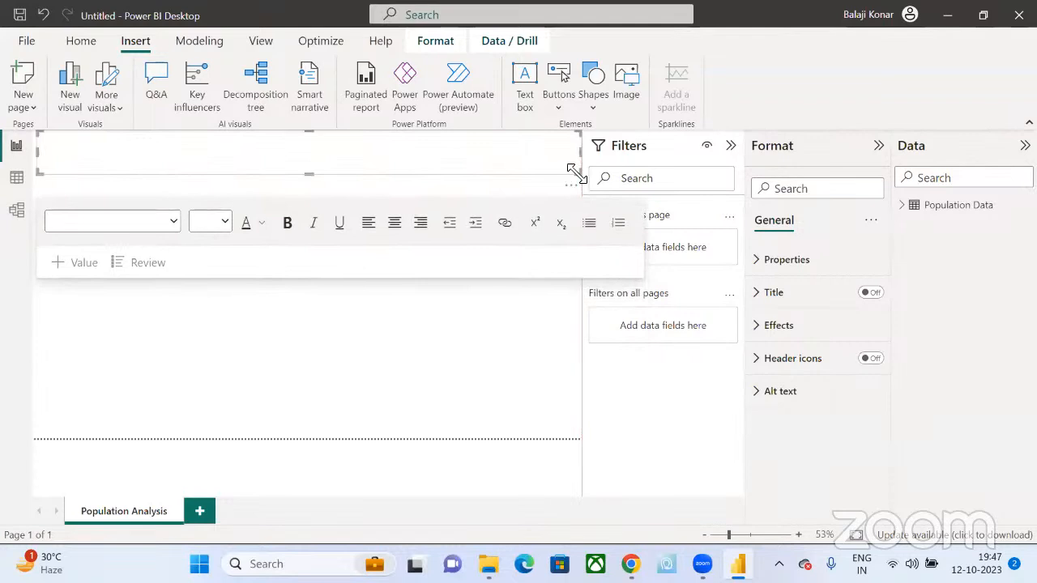
- Enter the title World Population in the text box
click(251, 161)
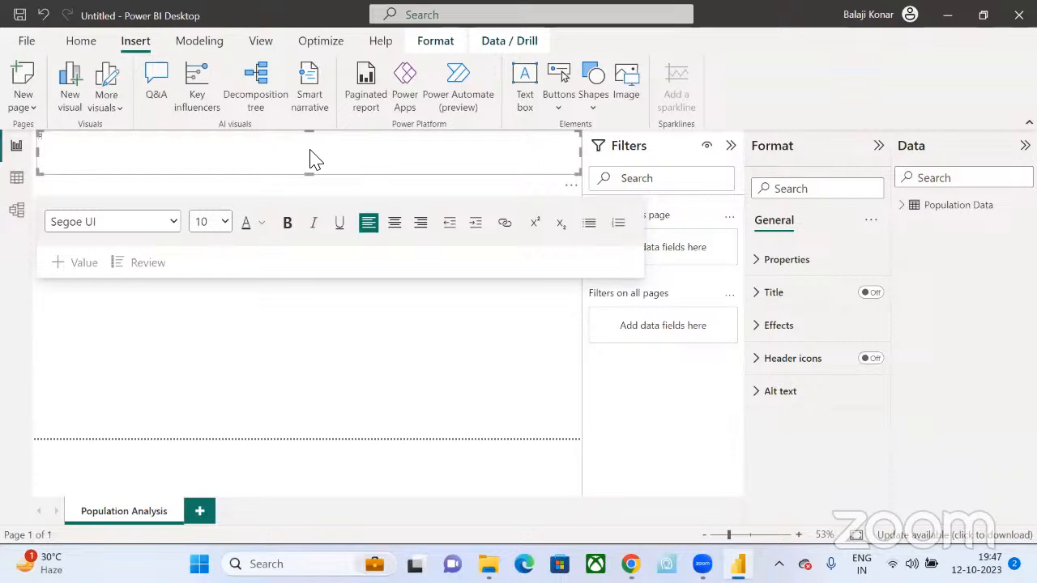
text(Populati)
key(BackSpace)
key(BackSpace)
key(BackSpace)
key(BackSpace)
key(BackSpace)
key(BackSpace)
key(BackSpace)
key(BackSpace)
key(BackSpace)
text(World Population)
- Set the World Population title to font size 40 and center it
drag(84, 136, 28, 150)
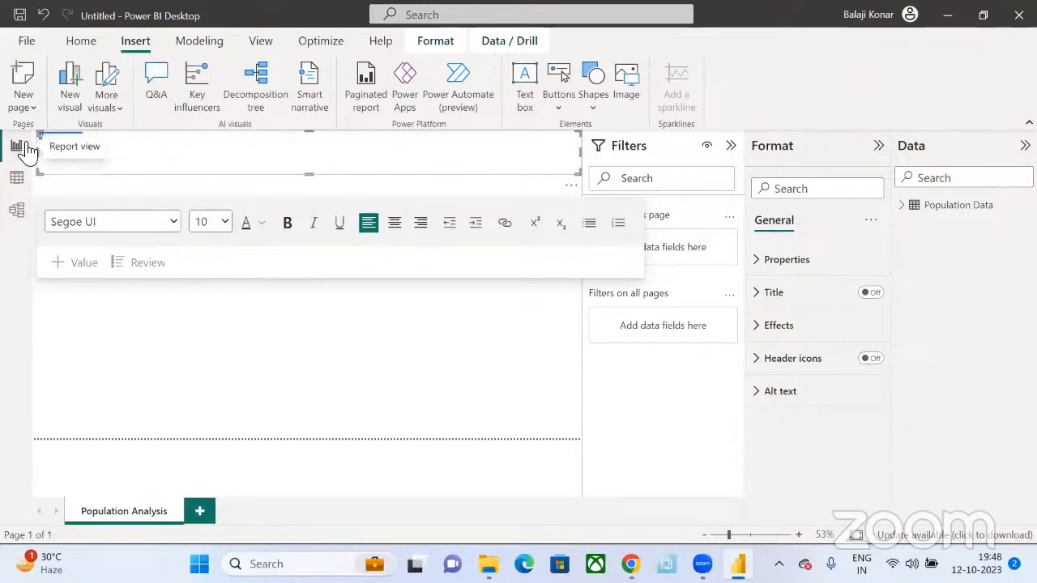
click(226, 223)
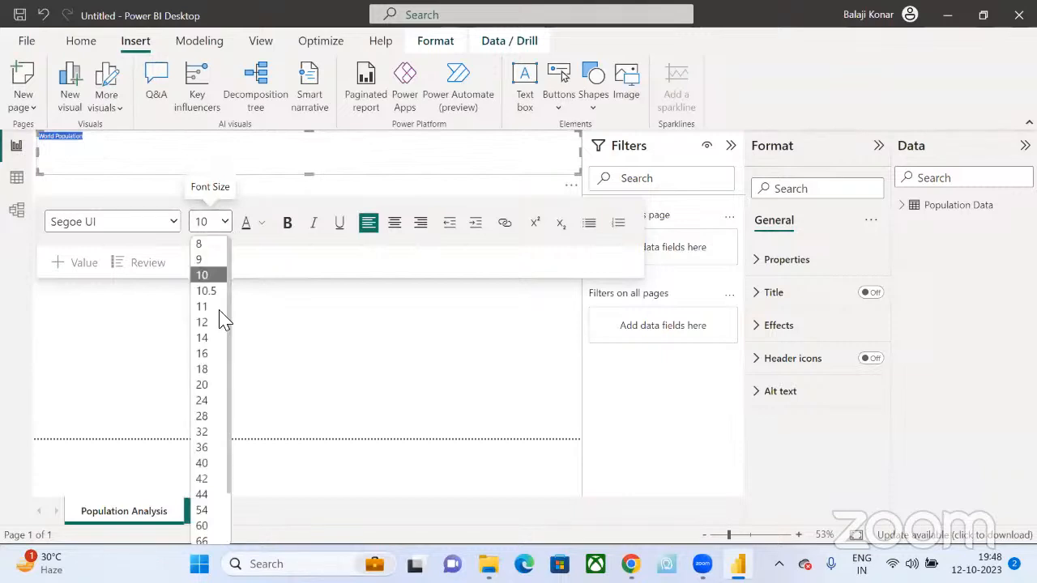
click(204, 463)
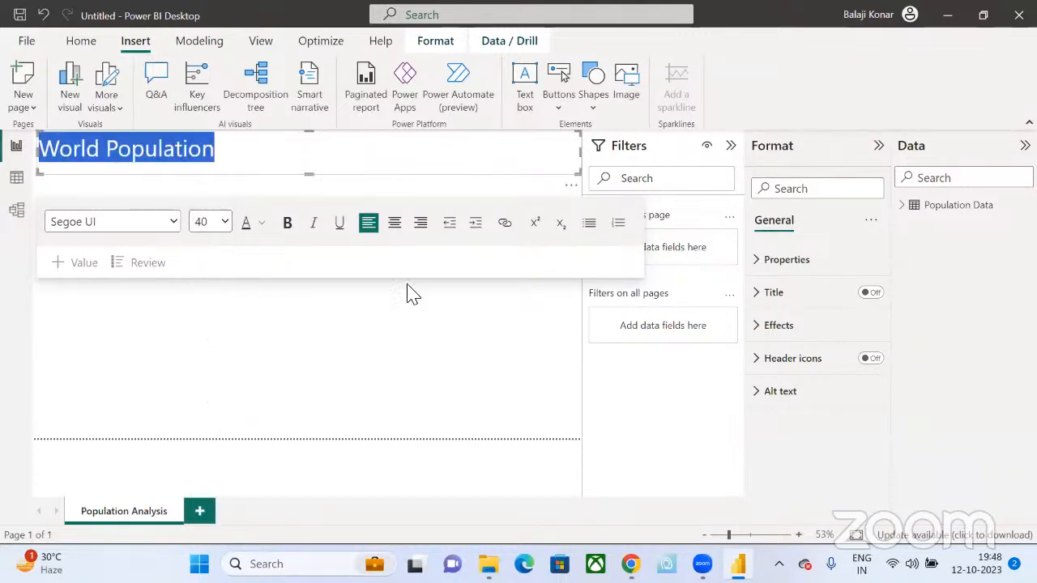
click(402, 234)
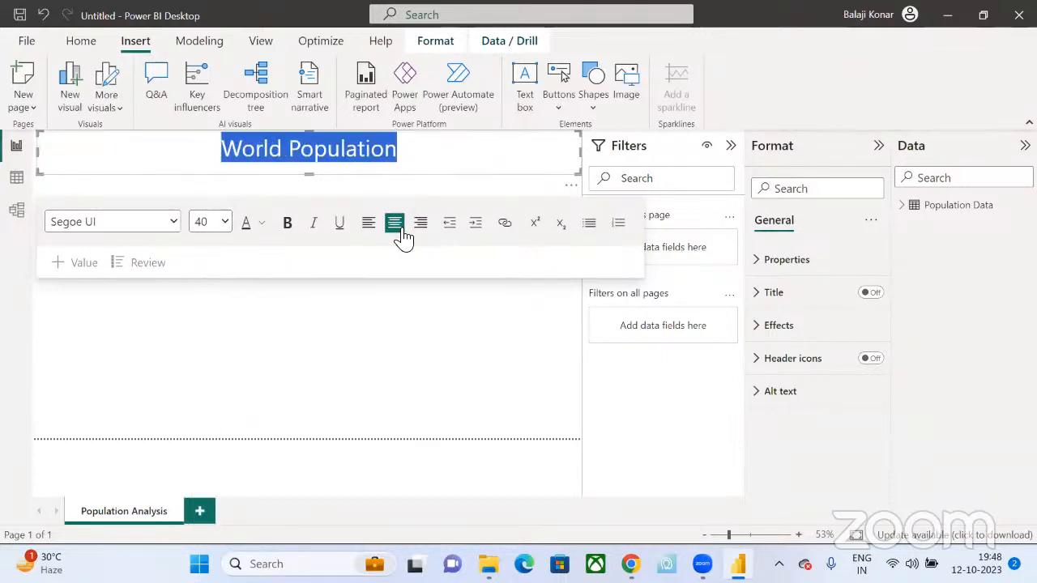
- Set the whole World Population title to font size 44 and deselect the text box
click(226, 226)
double_click(322, 154)
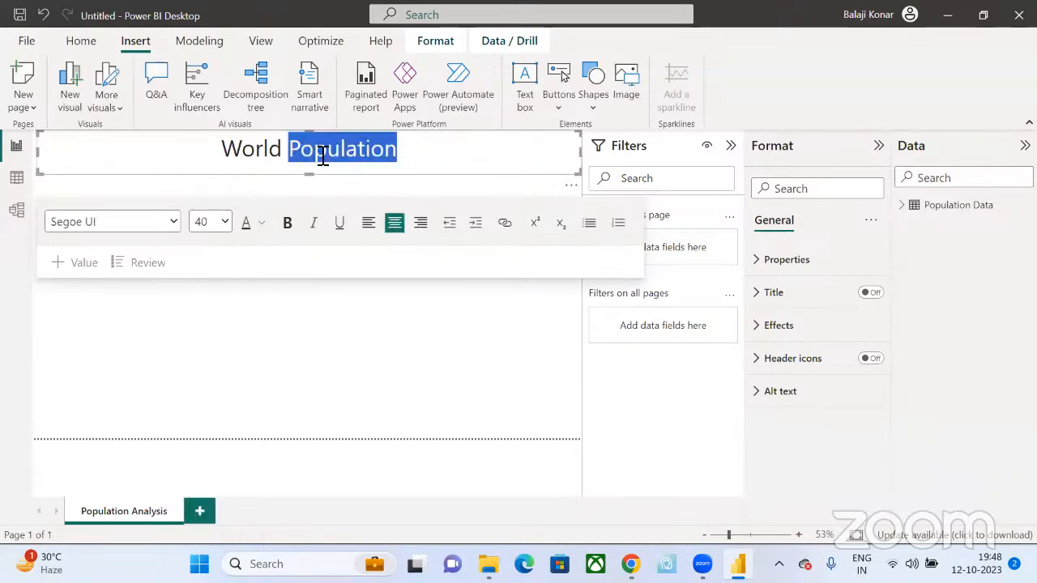
key(ctrl+a)
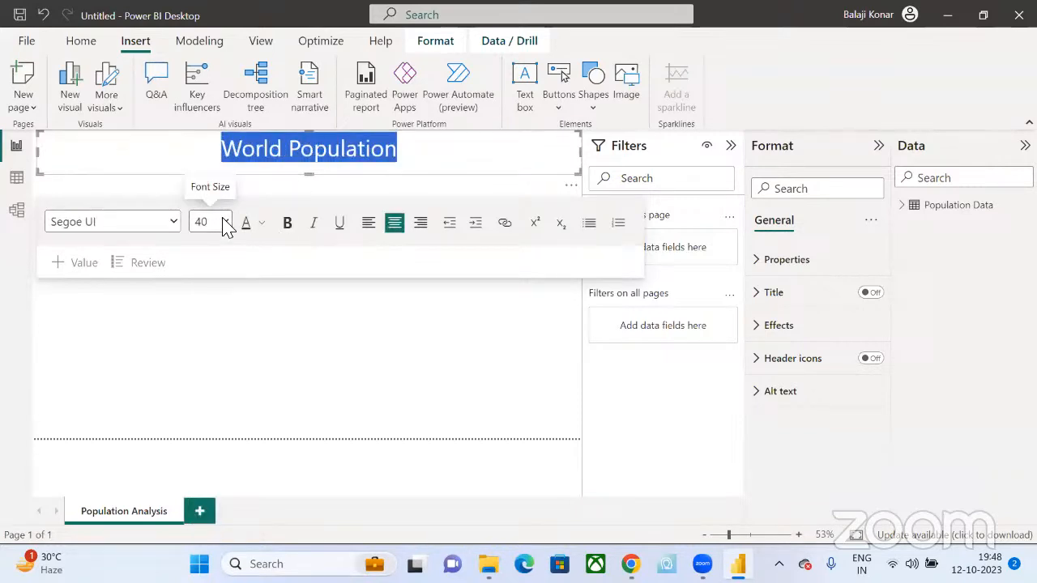
click(224, 222)
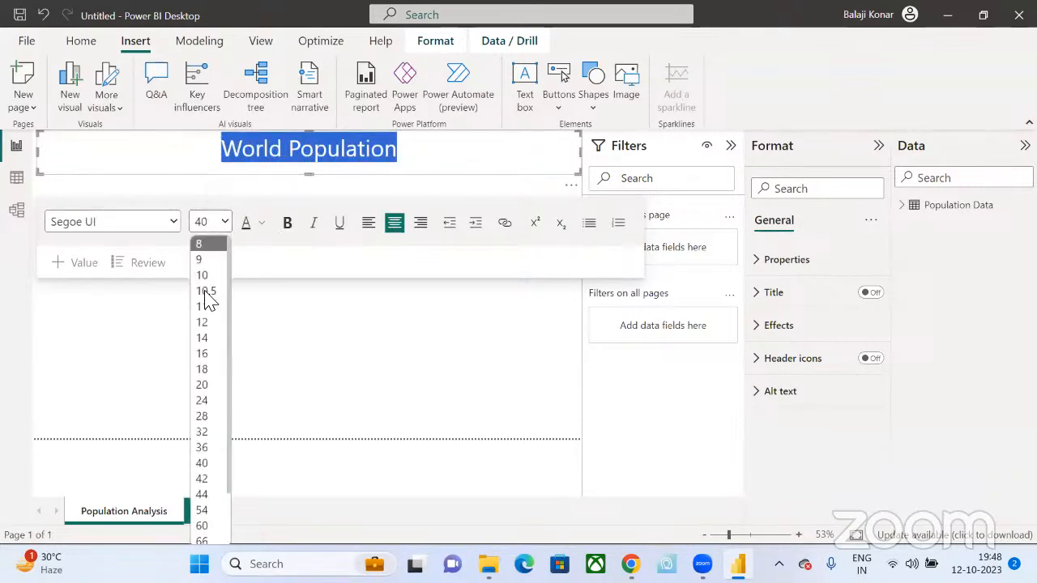
click(202, 494)
click(339, 401)
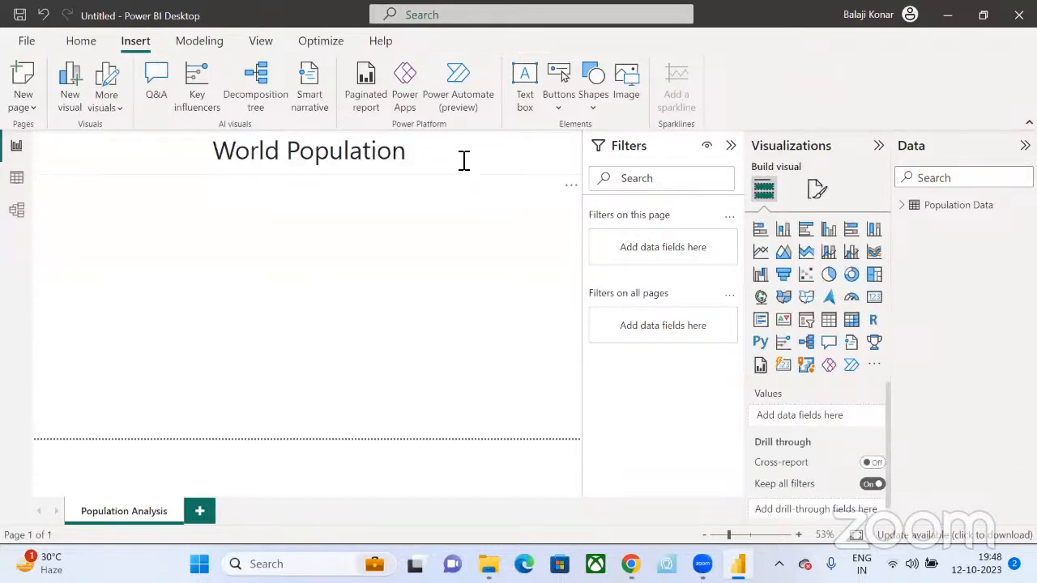
- Give the World Population title box a light blue background
click(464, 160)
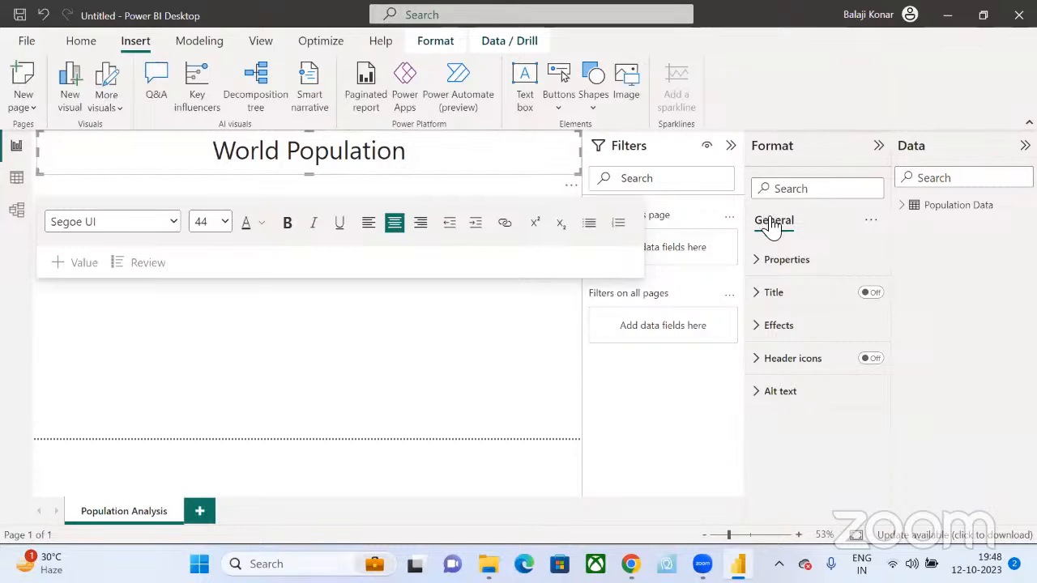
click(756, 328)
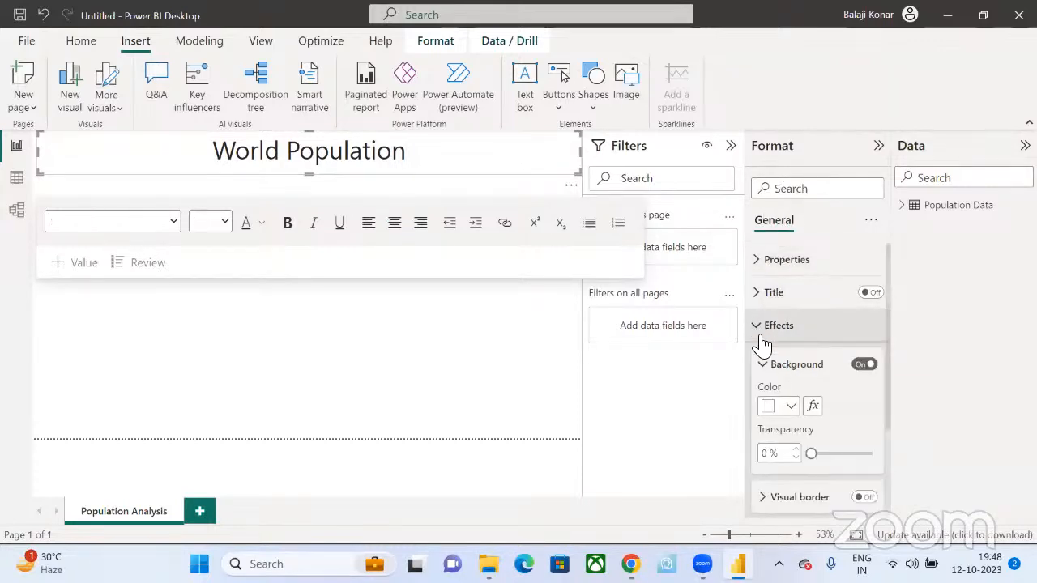
click(791, 408)
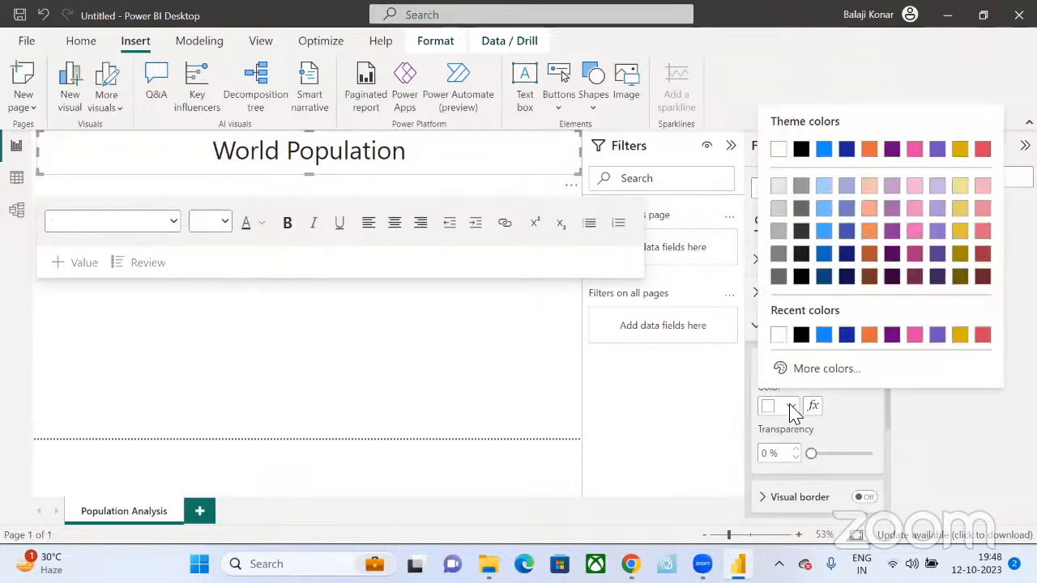
click(777, 257)
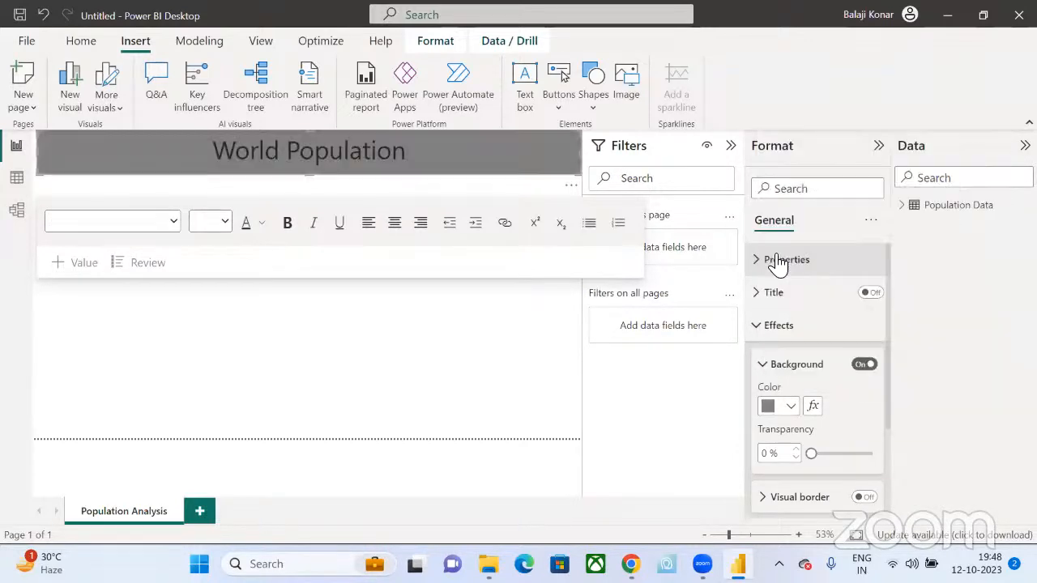
click(791, 409)
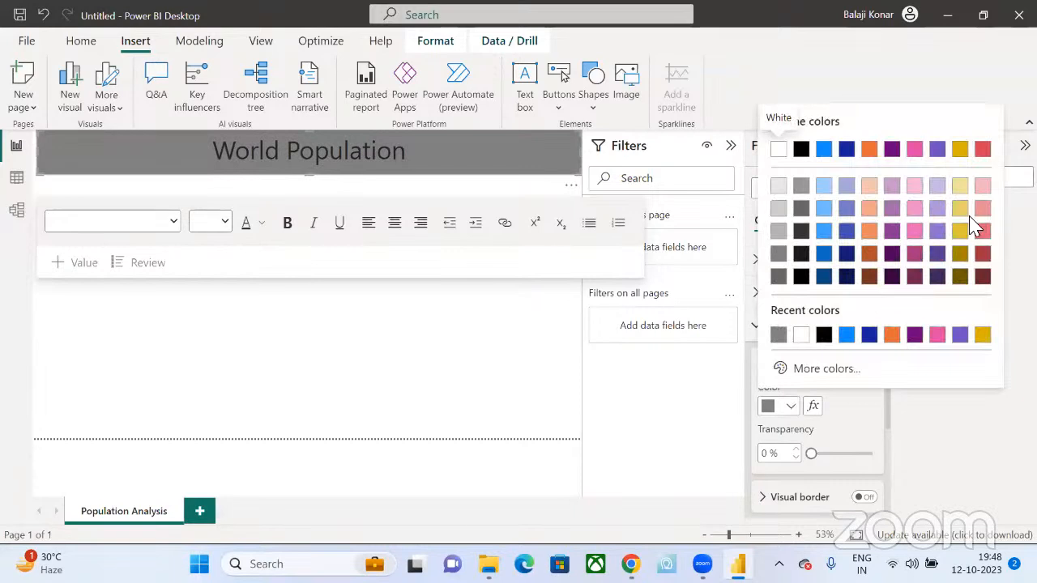
click(824, 187)
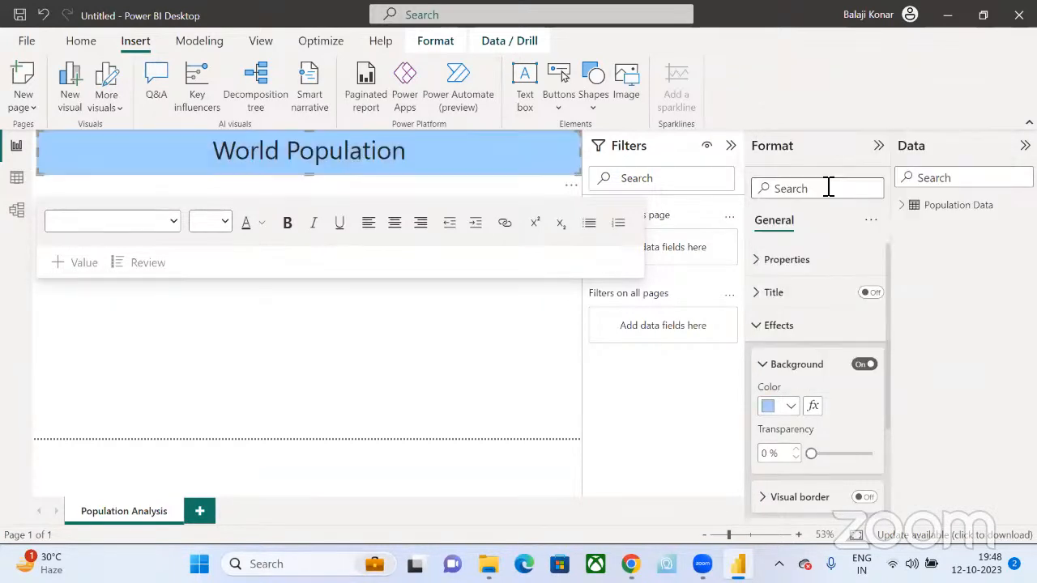
click(572, 299)
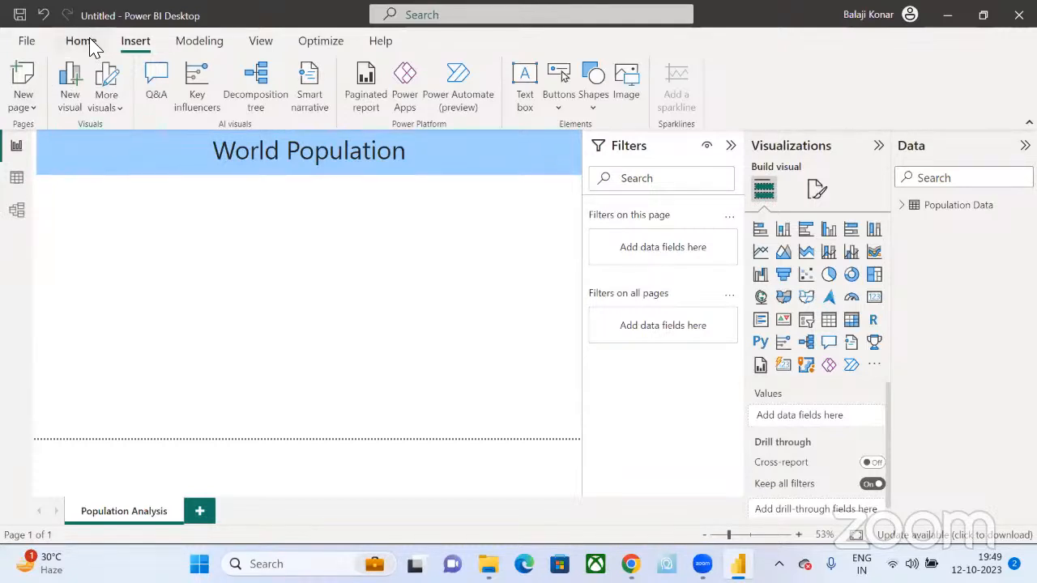
- Insert a second text box below the title and fill it with the sample text jhewfhdlfjfghlgkjfkdsnf
click(525, 107)
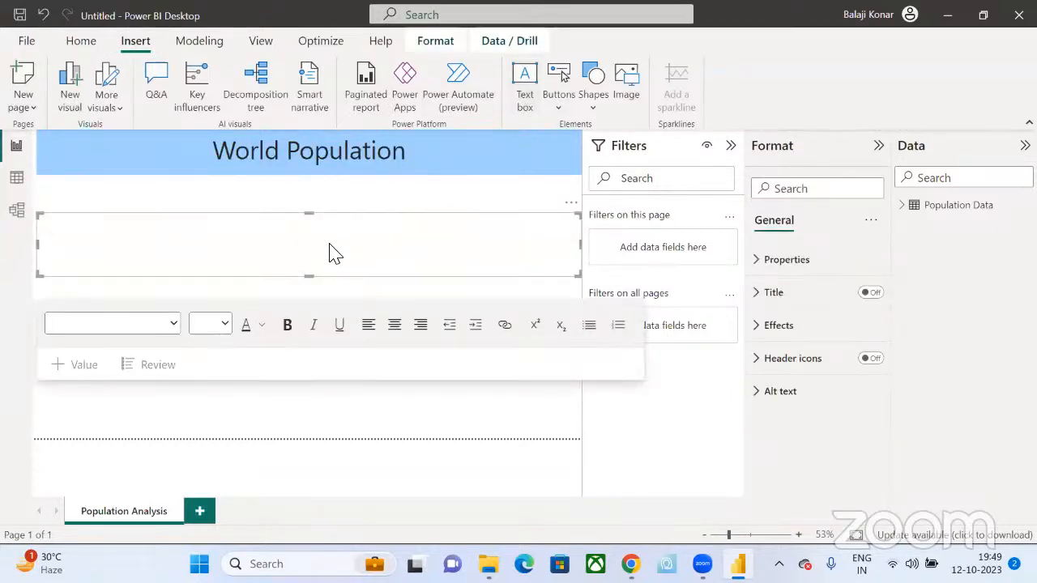
click(330, 245)
text(hewfhdjfjfghjgkj)
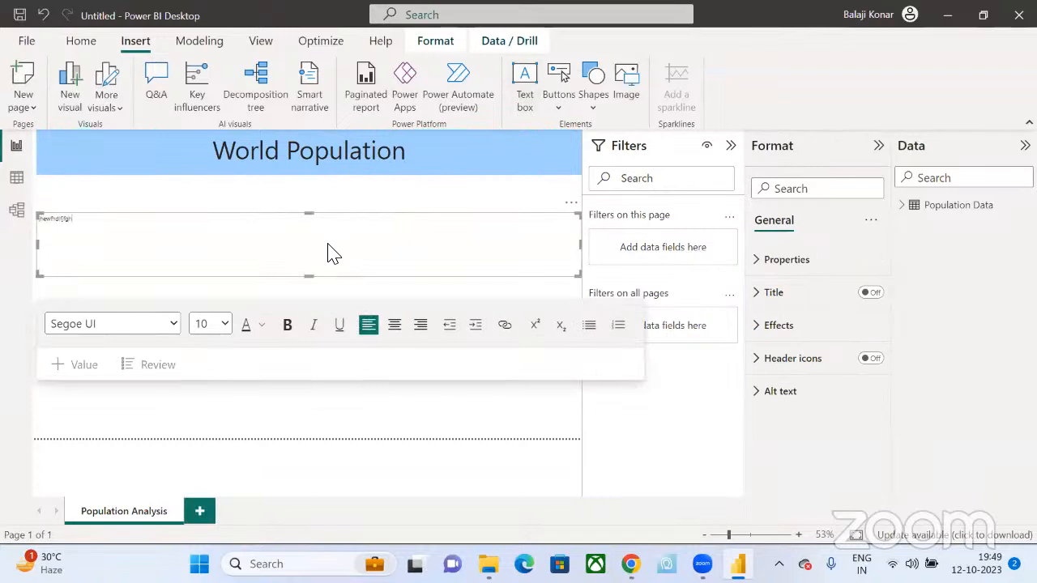
text(fksdf)
- Set the sample text in the second text box to font size 60 and center it
drag(112, 221, 19, 213)
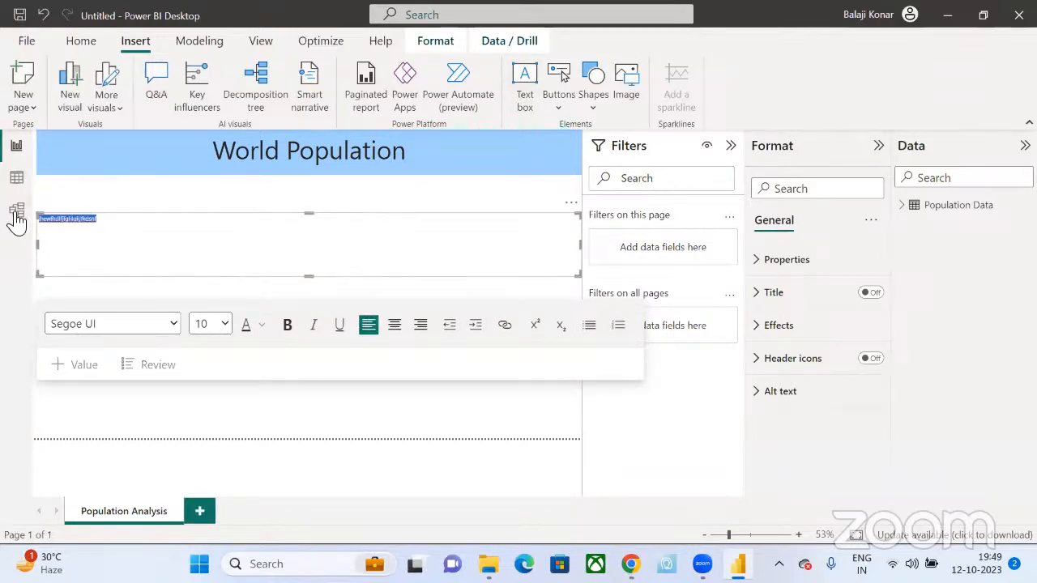
click(225, 324)
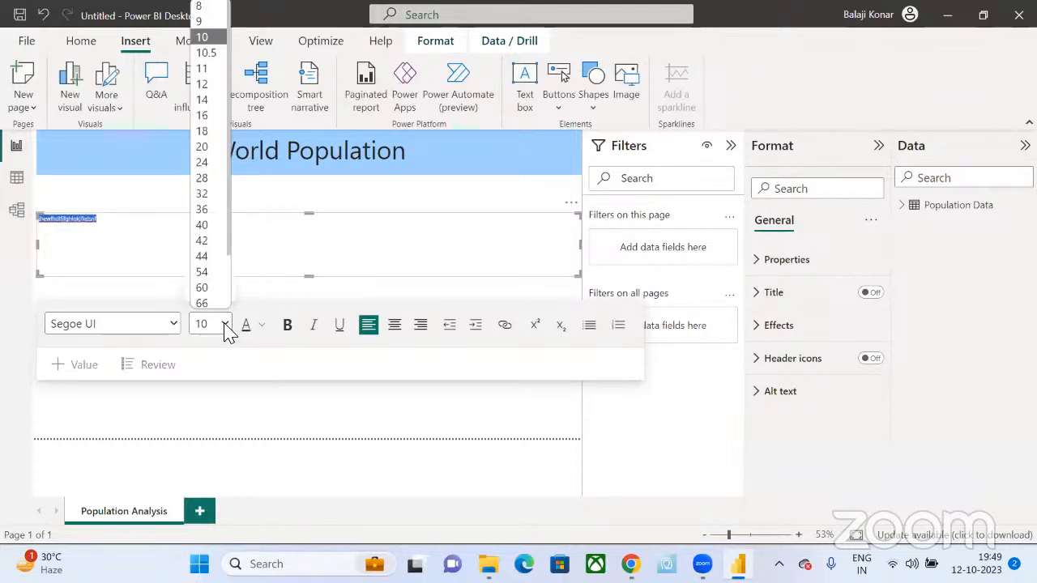
click(209, 290)
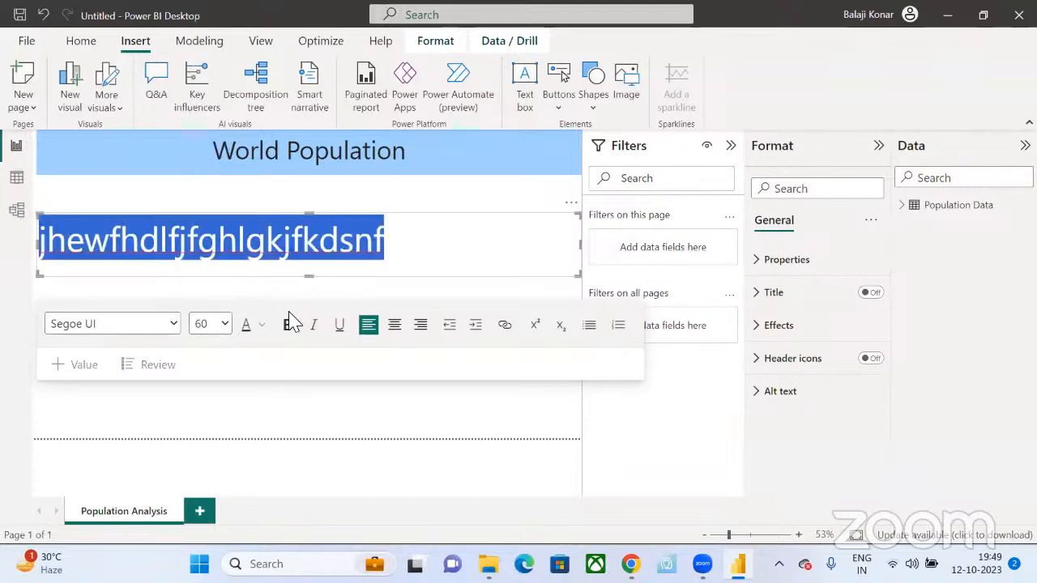
click(395, 331)
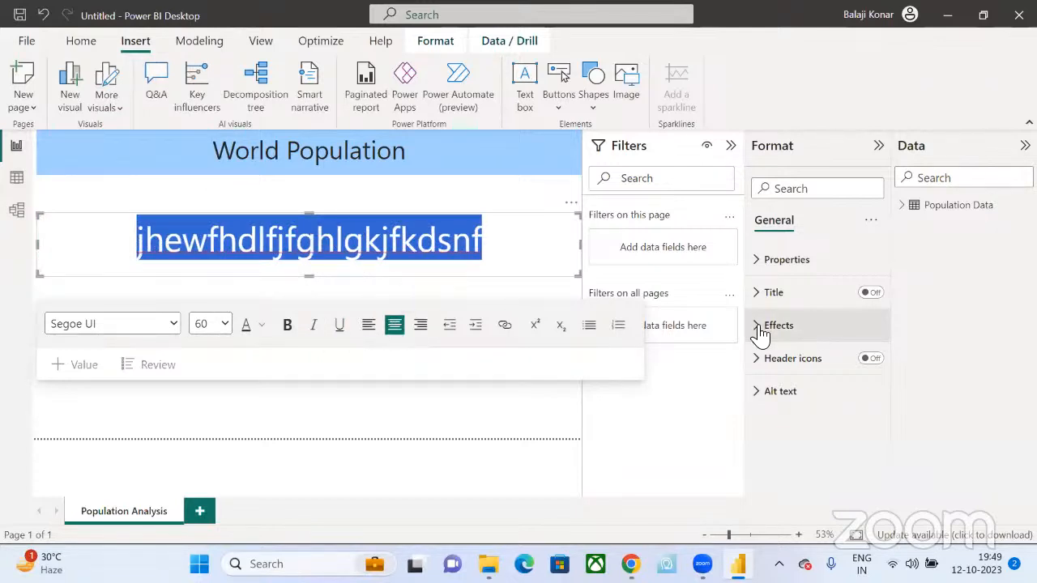
- Give the sample text box a dark orange background and remove the box from the page
click(762, 327)
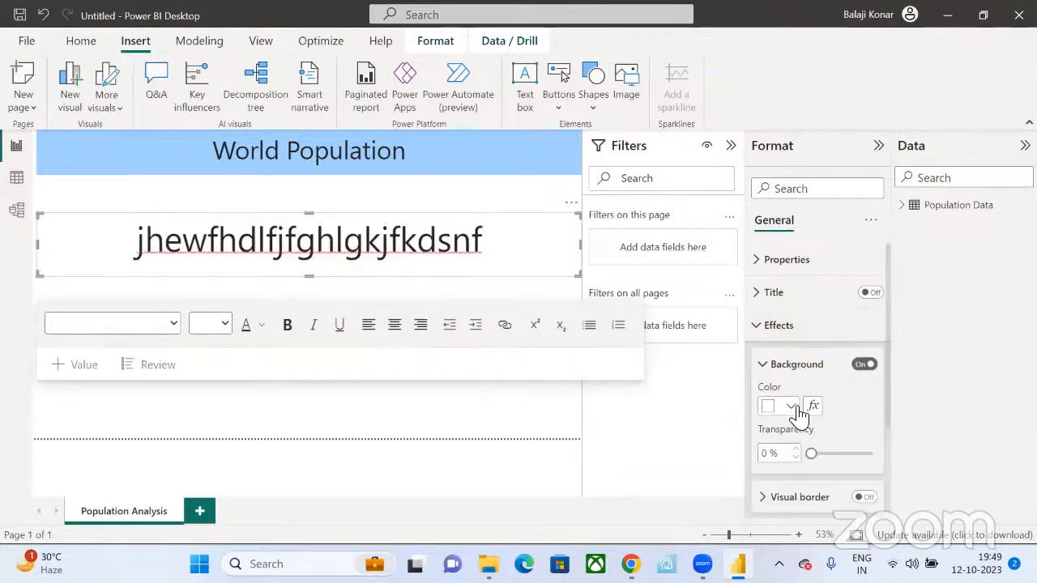
click(793, 407)
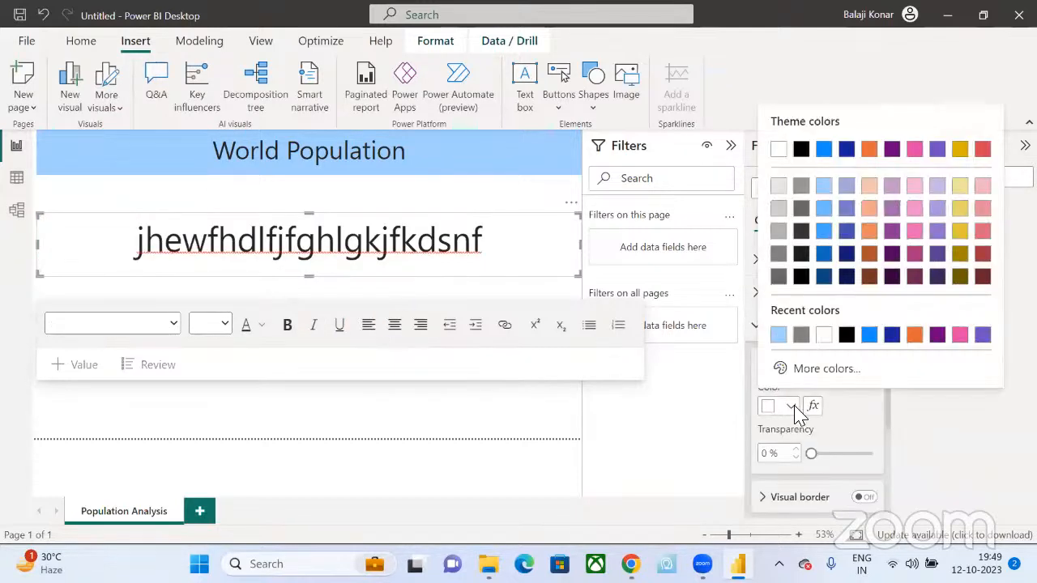
click(868, 257)
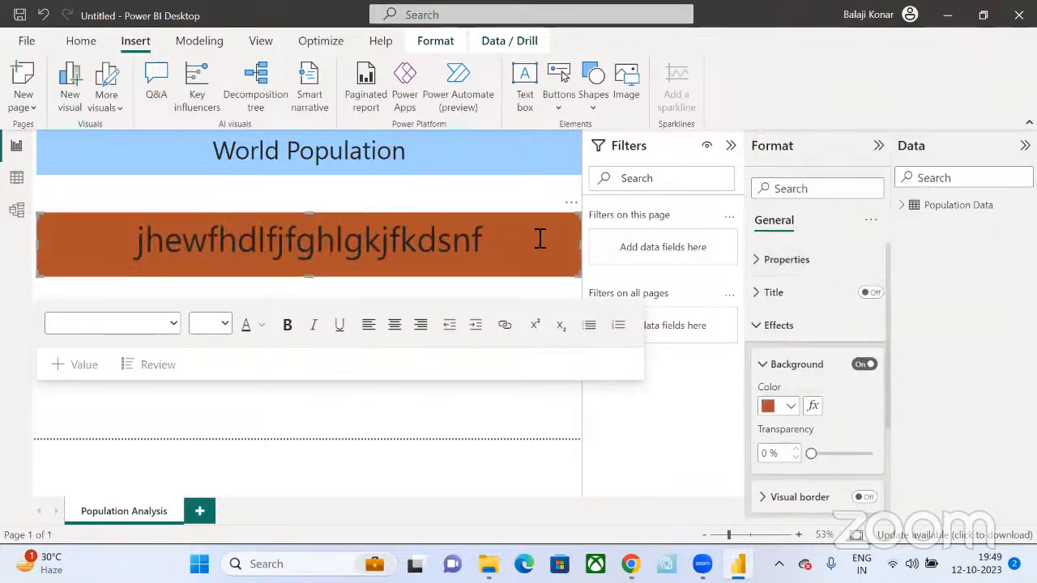
click(571, 204)
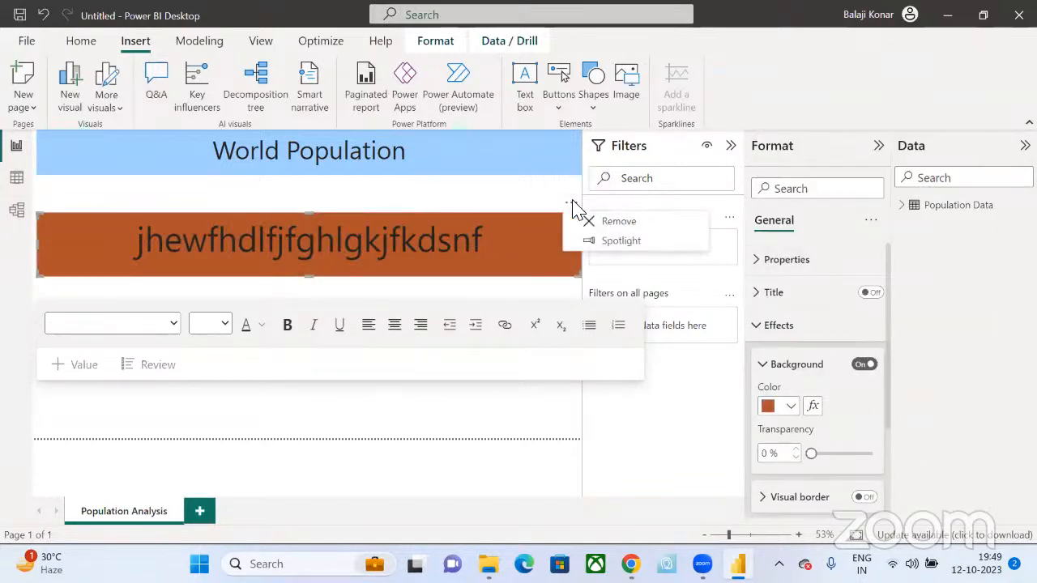
click(599, 235)
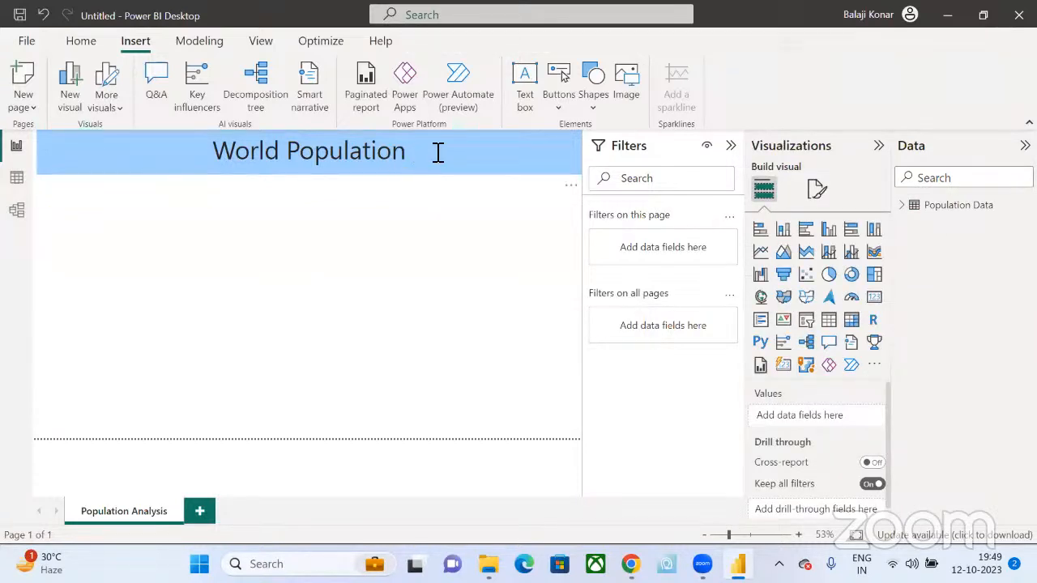
- Make the World Population title bold and slightly reduce the height of its text box
triple_click(264, 151)
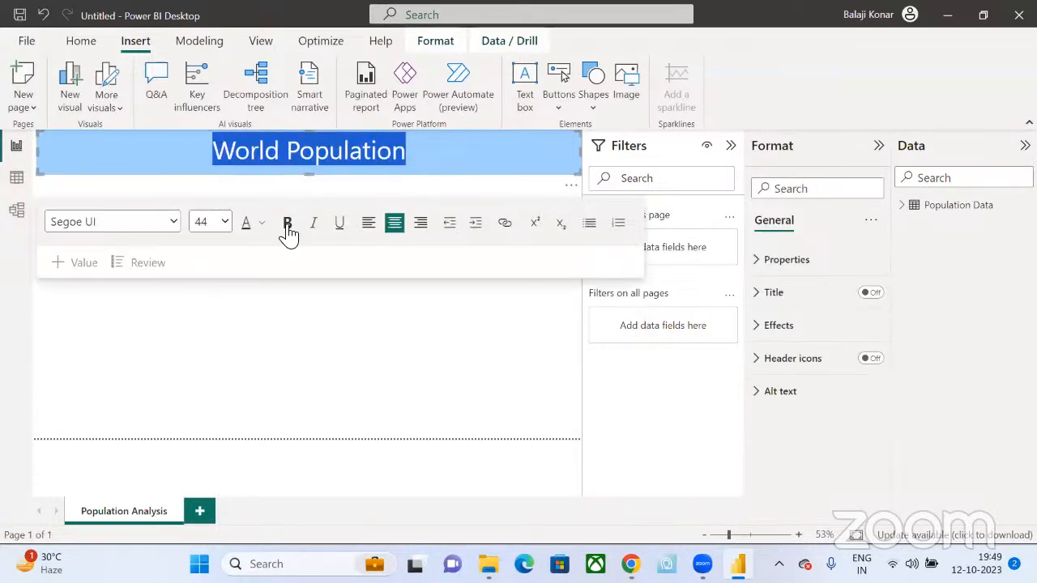
click(289, 226)
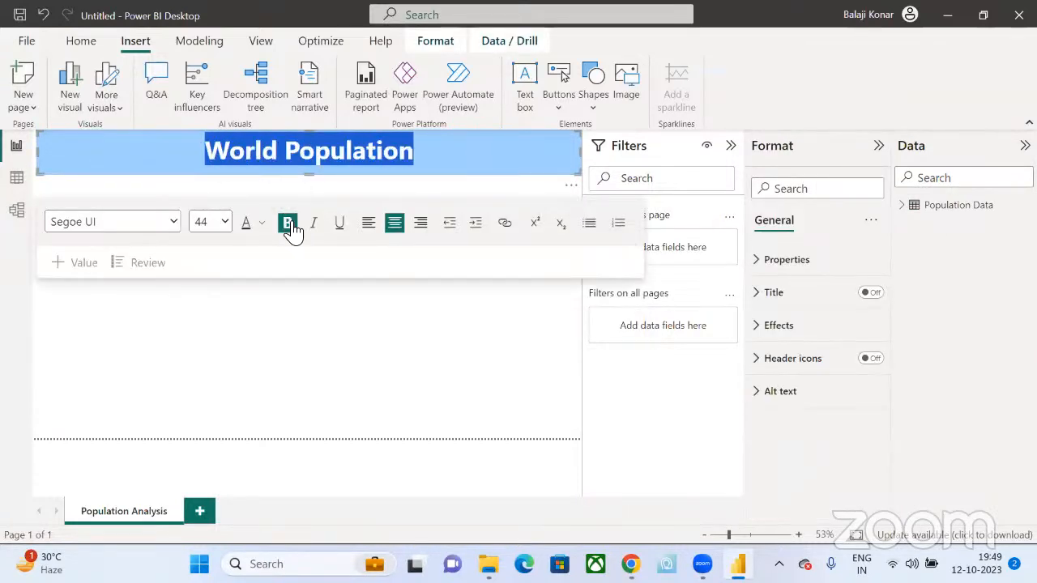
click(314, 334)
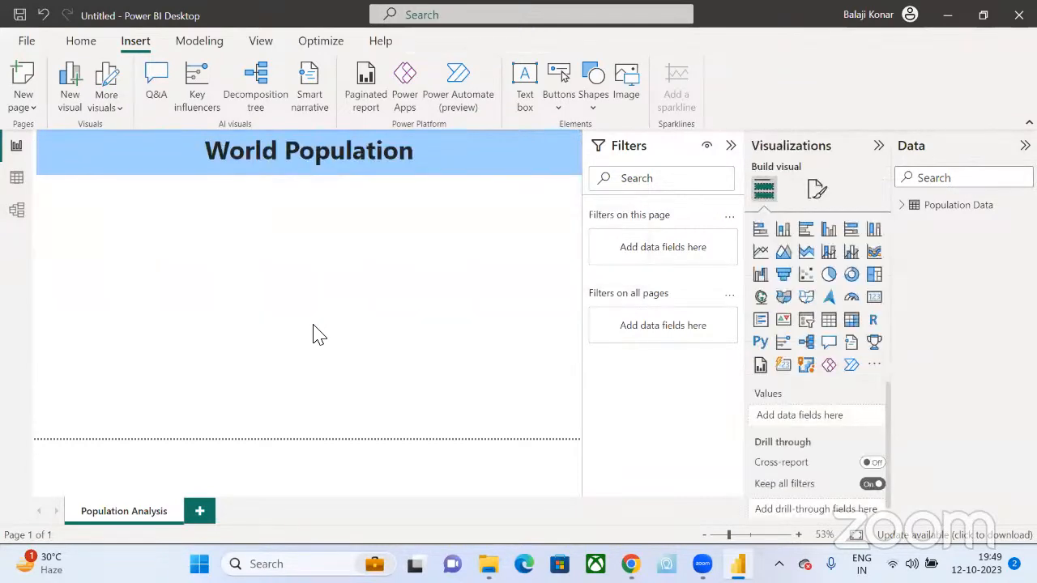
click(320, 184)
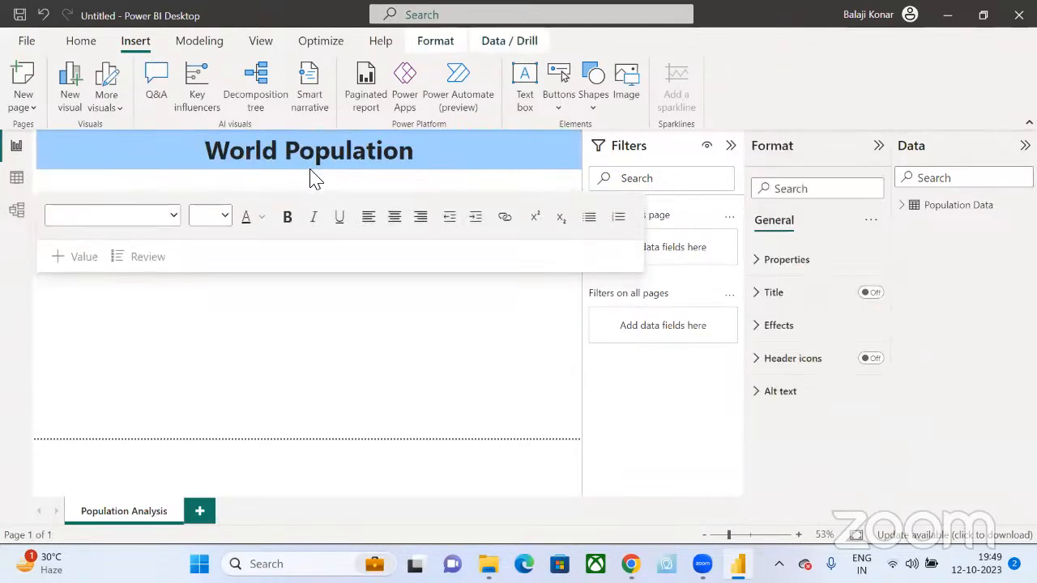
click(290, 361)
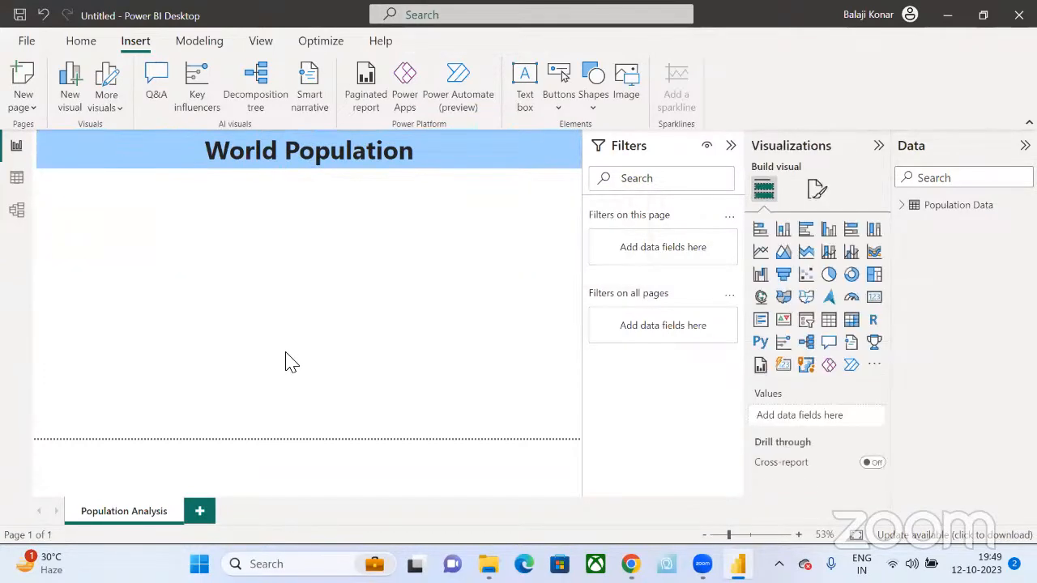
- Save the report as a Power BI file named World Population in the EDL folder
key(ctrl+s)
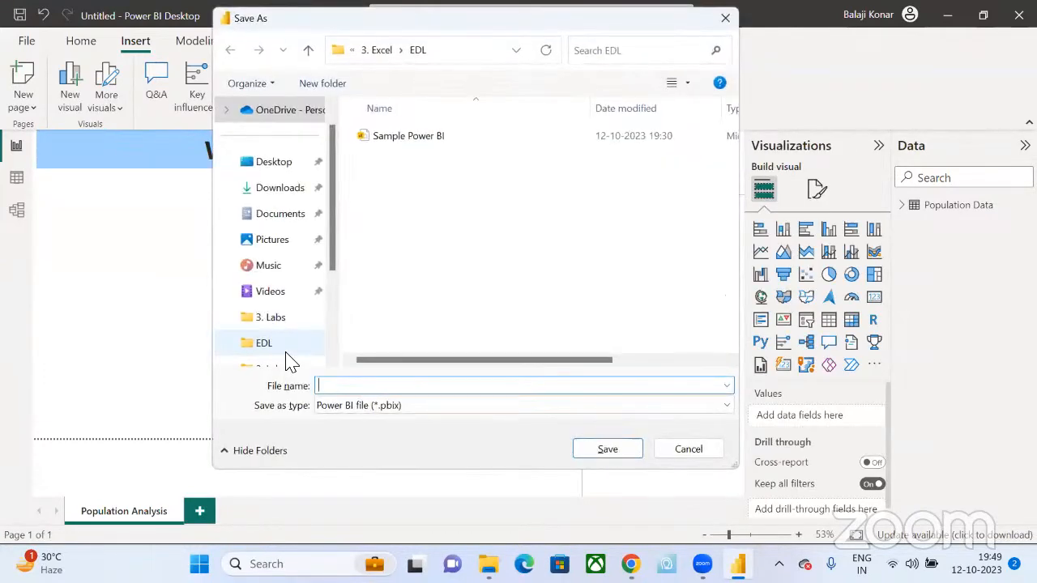
text(Pop)
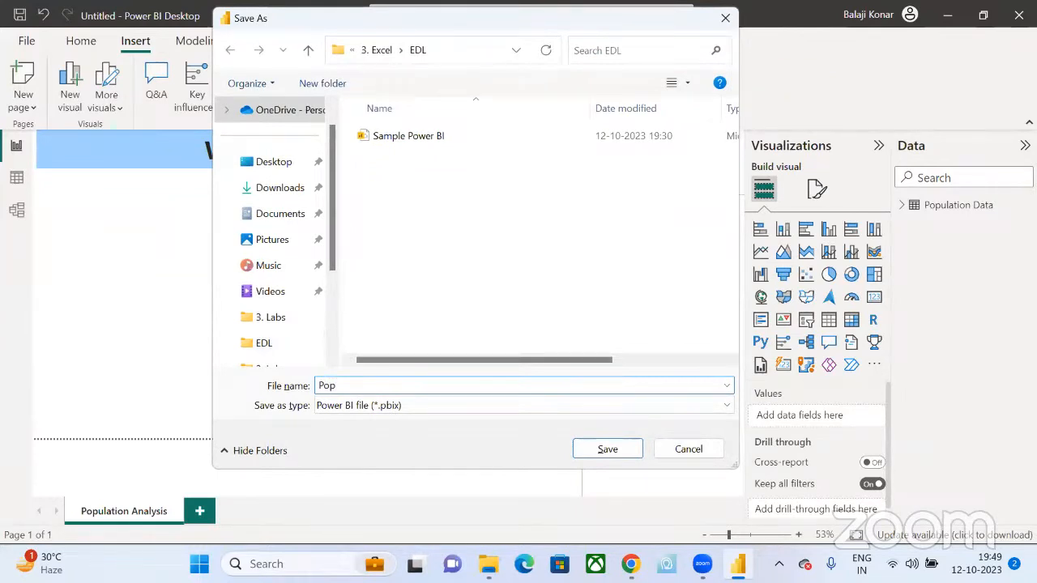
key(BackSpace)
key(BackSpace)
key(BackSpace)
text(World Population)
click(607, 452)
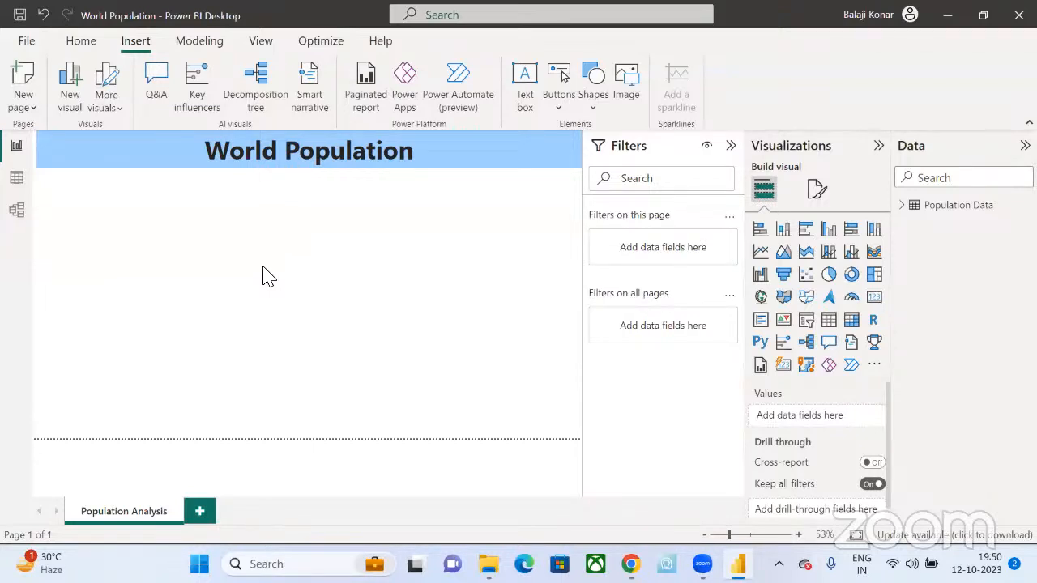
- Expand the Population Data table to list its fields
click(901, 206)
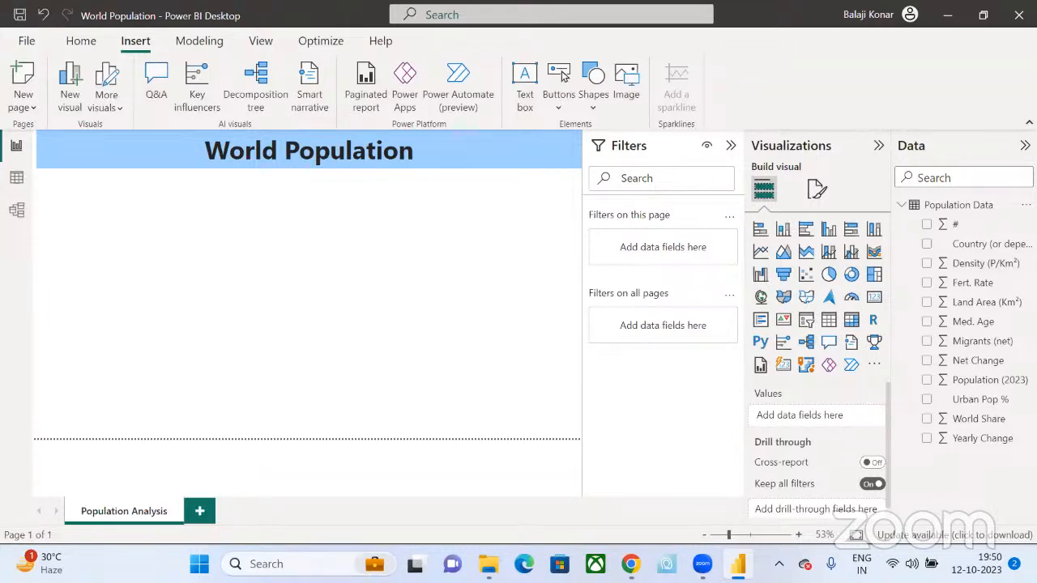
- Insert another text box below the title banner and enter world population in it
click(524, 85)
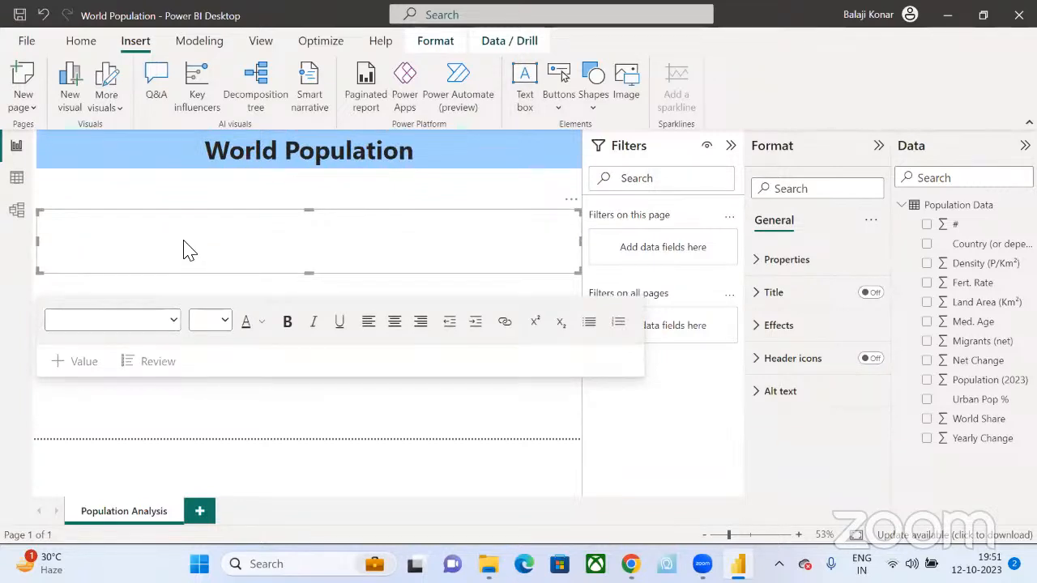
text(wor)
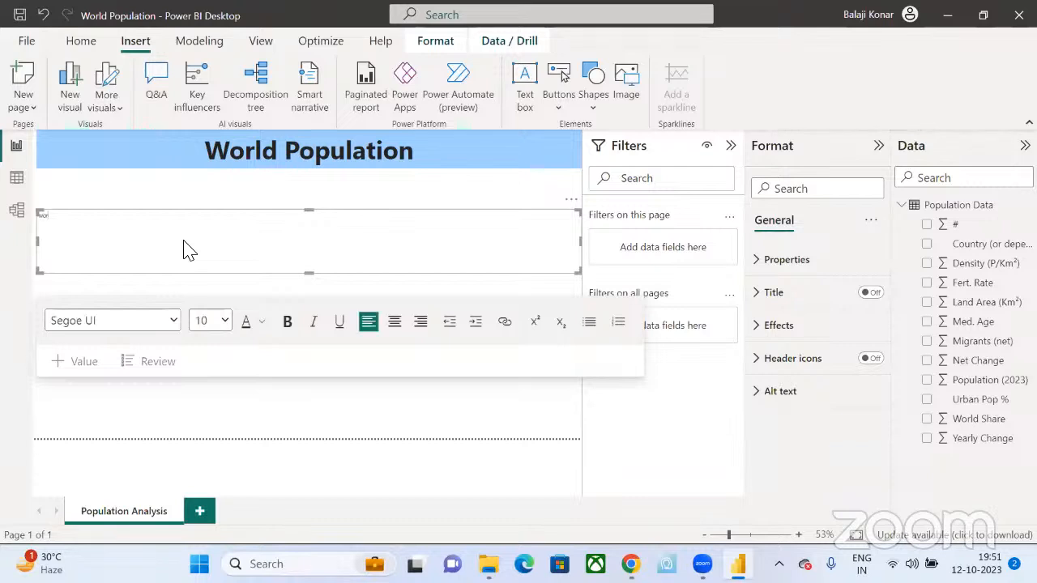
text(ld population)
- Format the new box's world population text with font size 44, centered alignment and a dark blue font color
drag(93, 230, 23, 213)
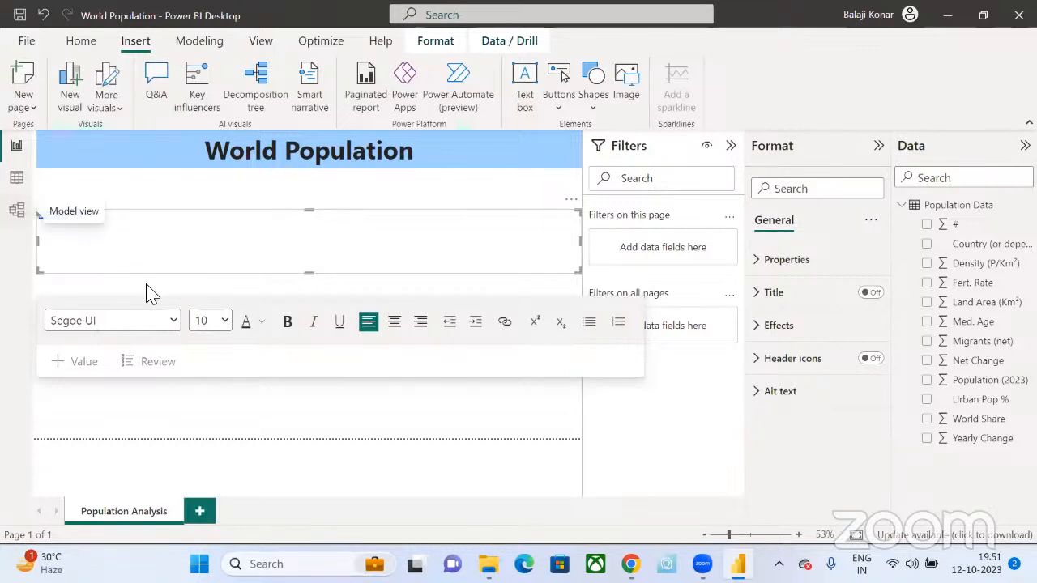
click(225, 322)
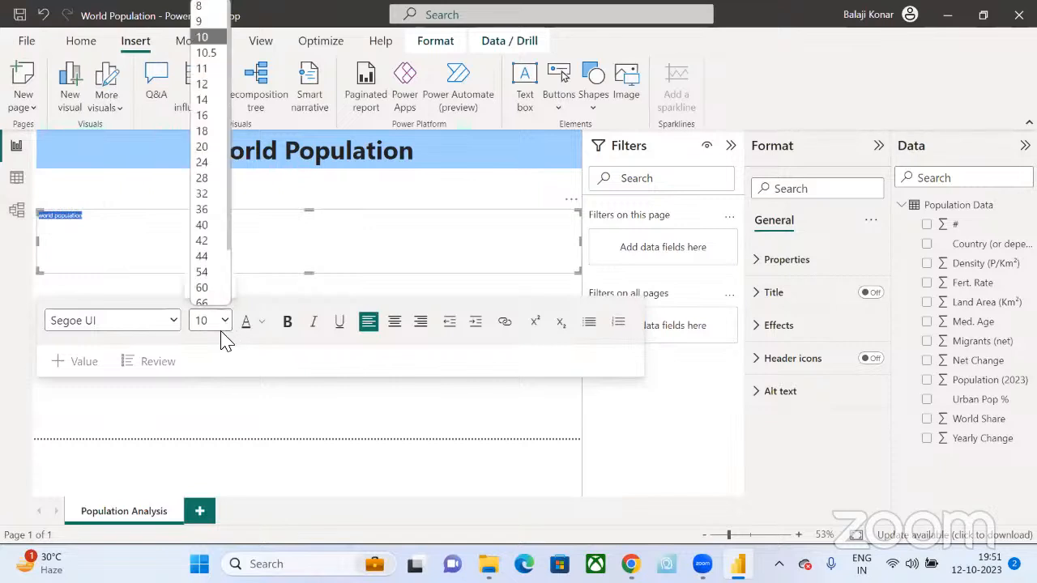
click(203, 253)
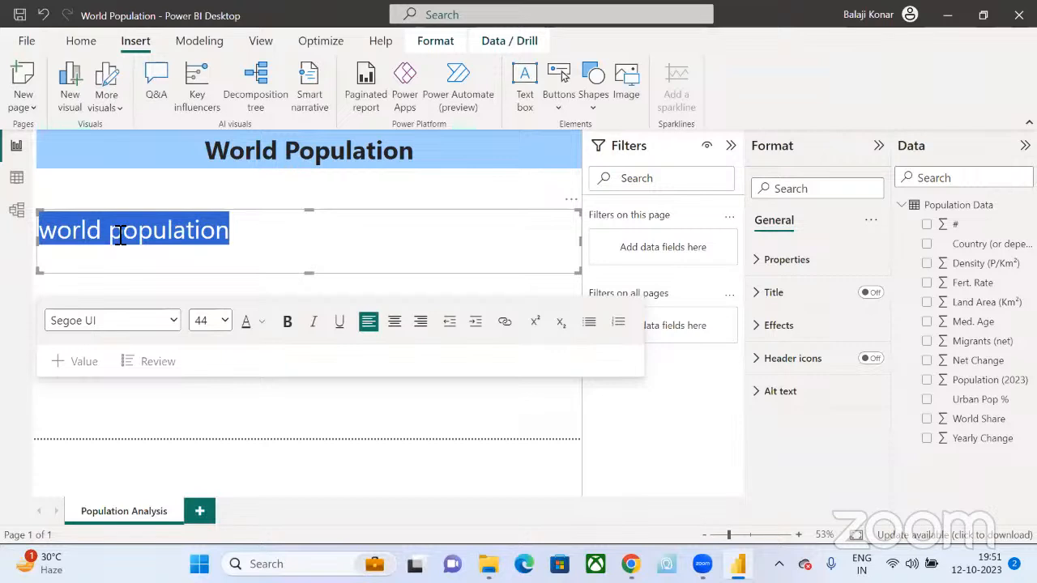
click(395, 322)
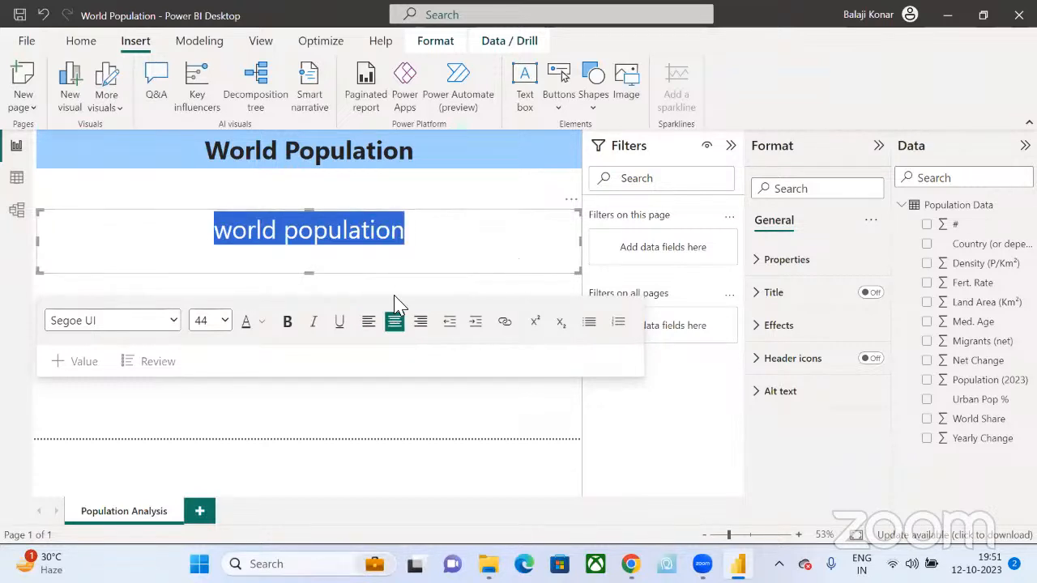
click(262, 324)
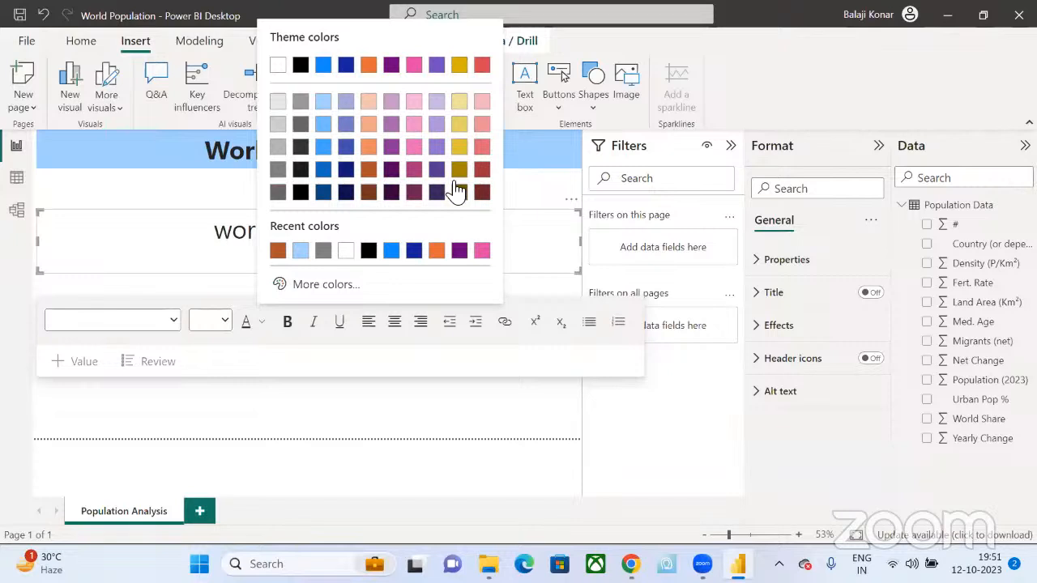
click(324, 195)
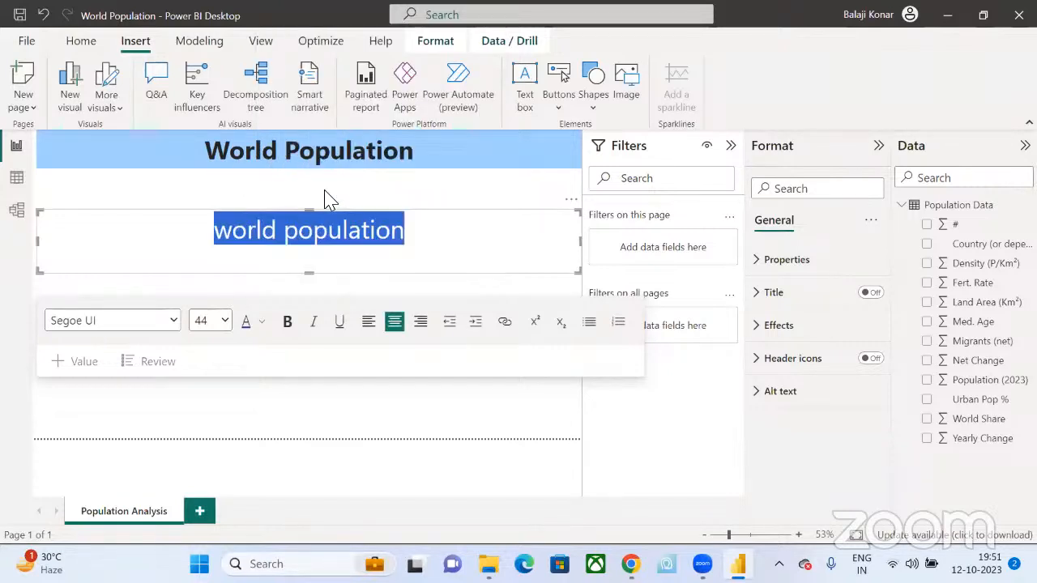
- Set the background of the second world population text box to light orange
click(367, 211)
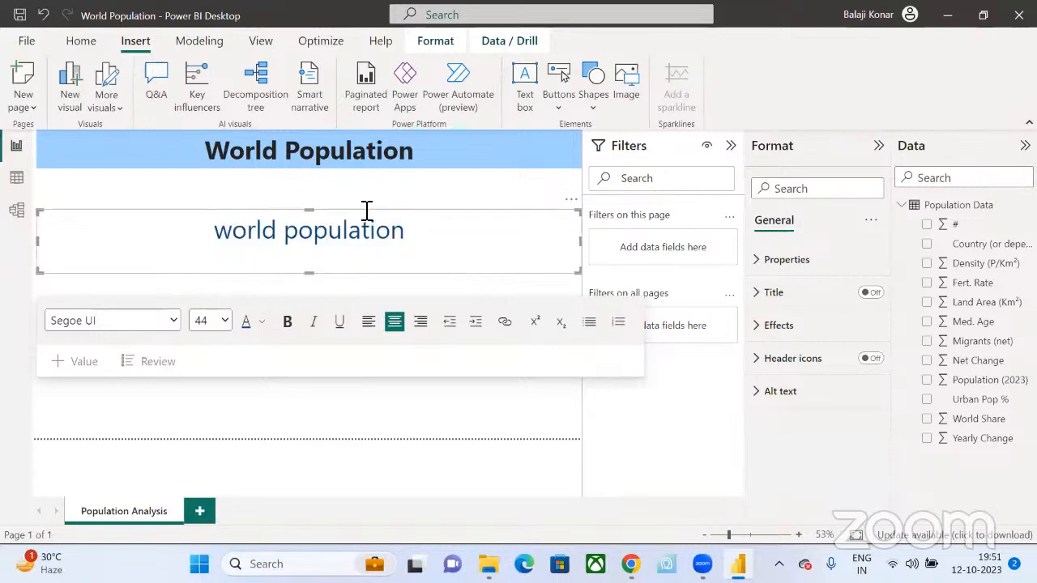
click(754, 326)
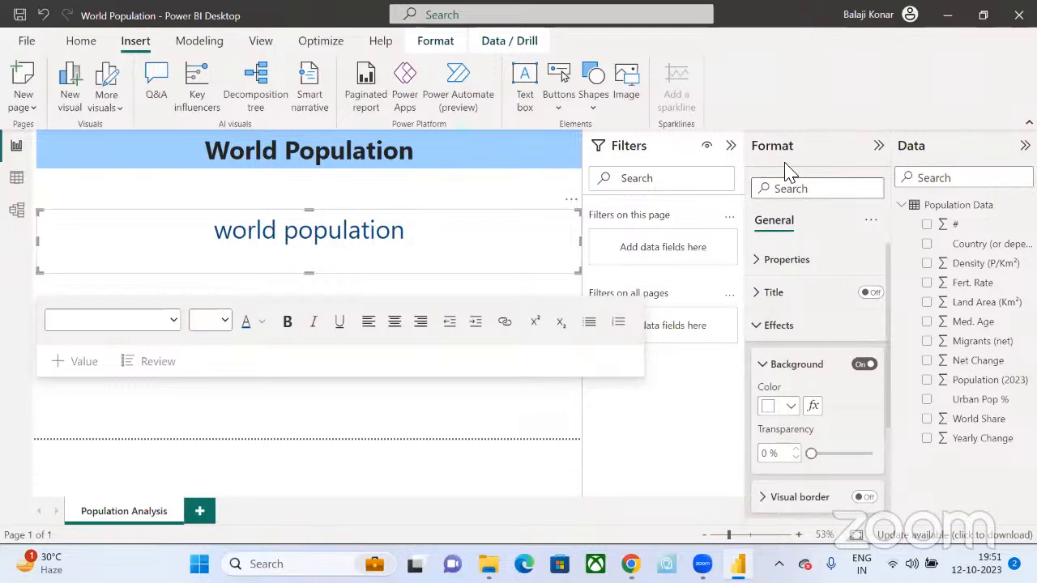
click(790, 407)
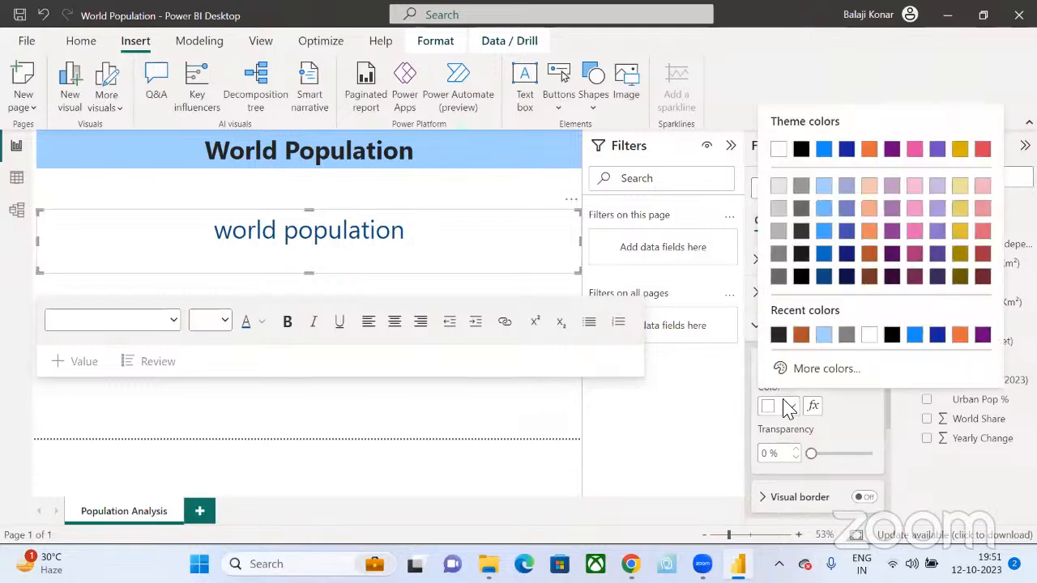
click(870, 230)
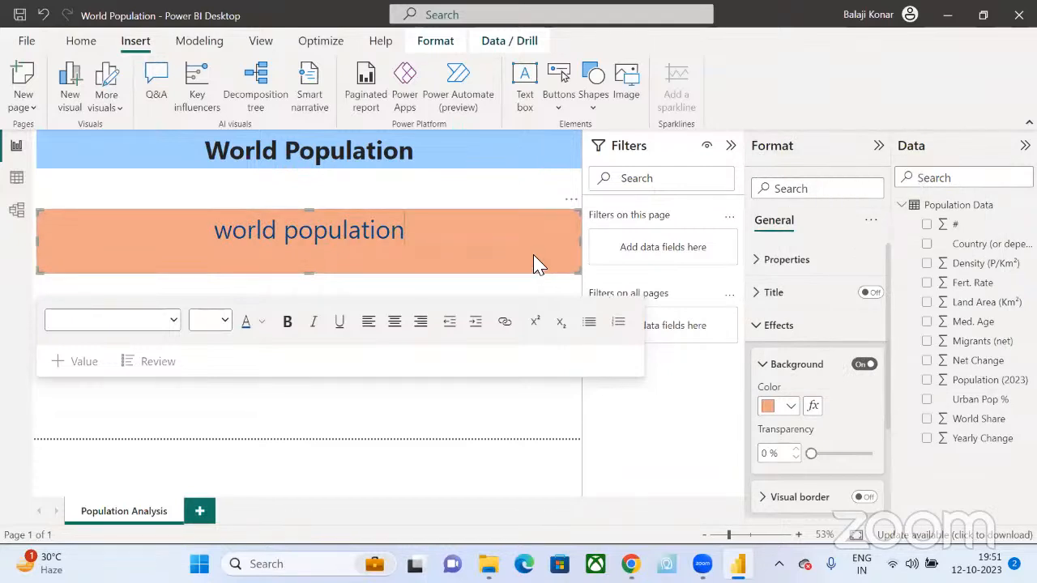
- Remove the second world population text box below the title banner
click(571, 200)
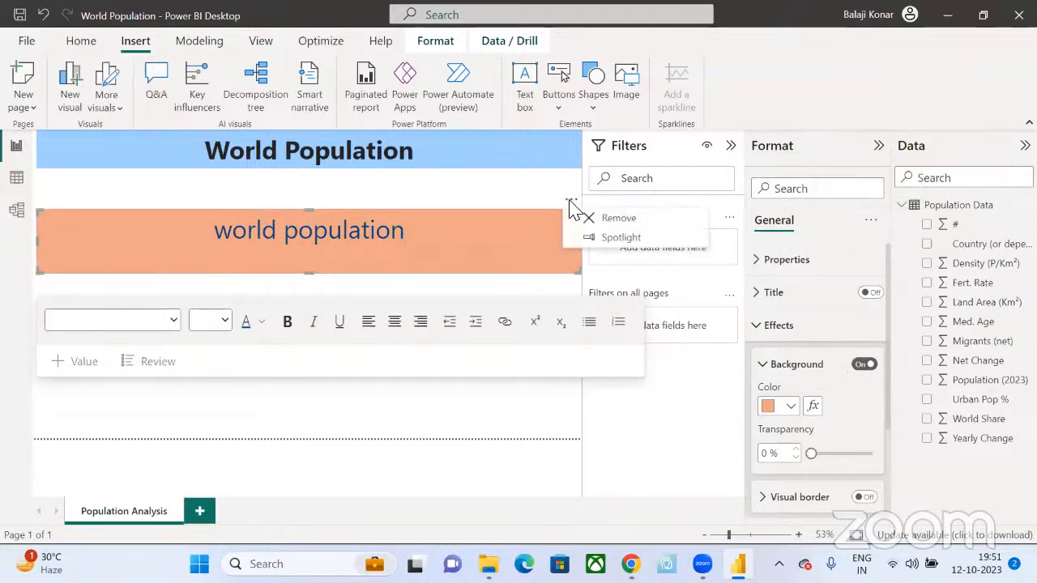
click(595, 217)
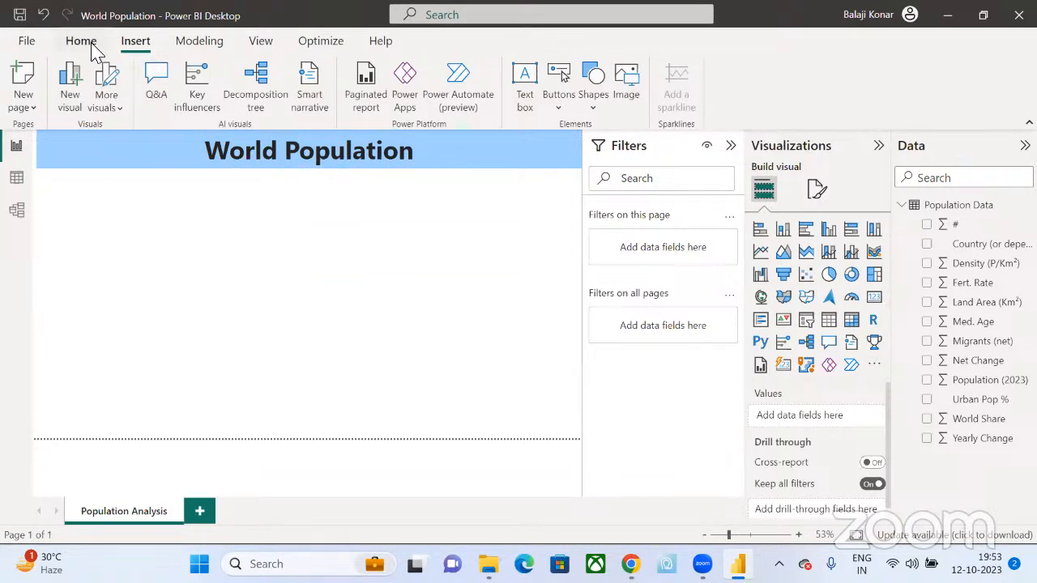
click(593, 113)
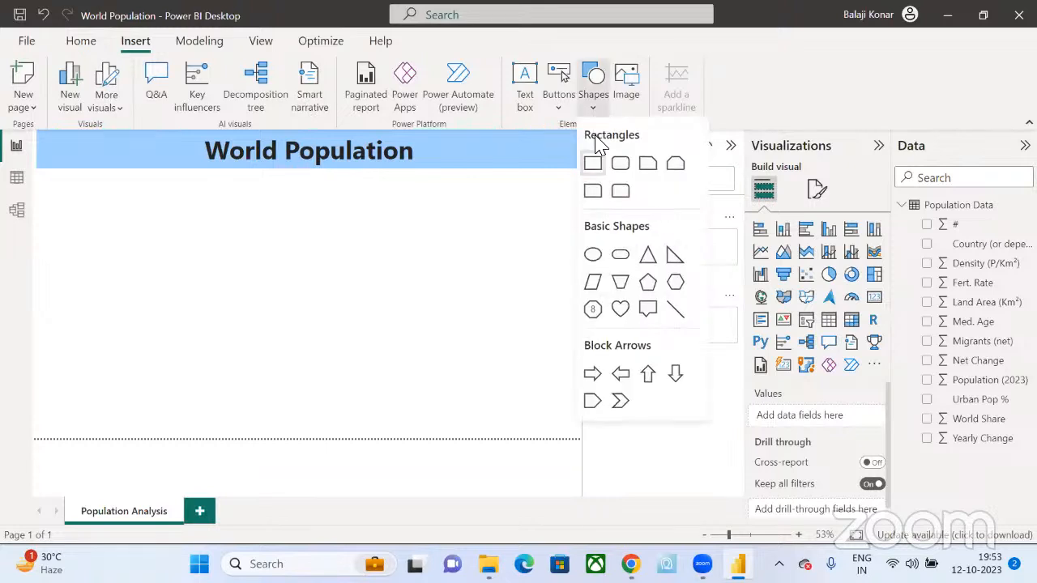
click(677, 312)
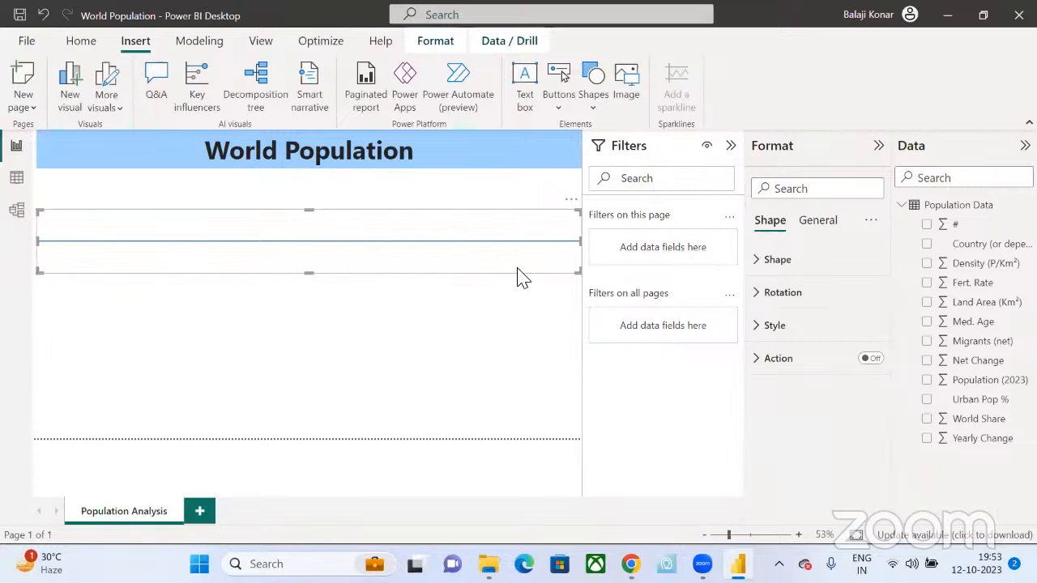
click(571, 202)
click(609, 217)
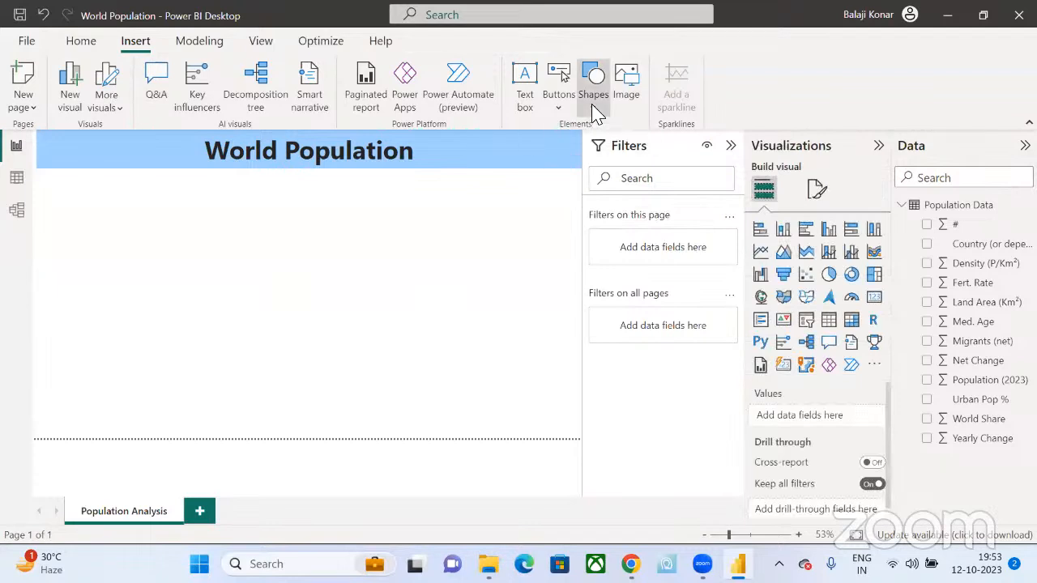
- Insert a line shape on the page and set its overall rotation to 90°
click(593, 112)
click(672, 308)
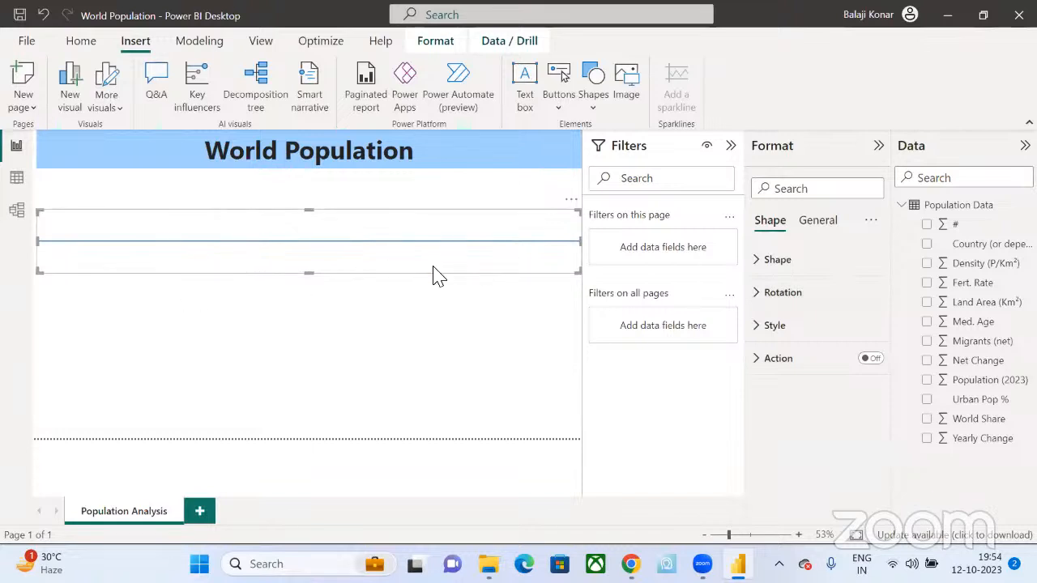
click(762, 296)
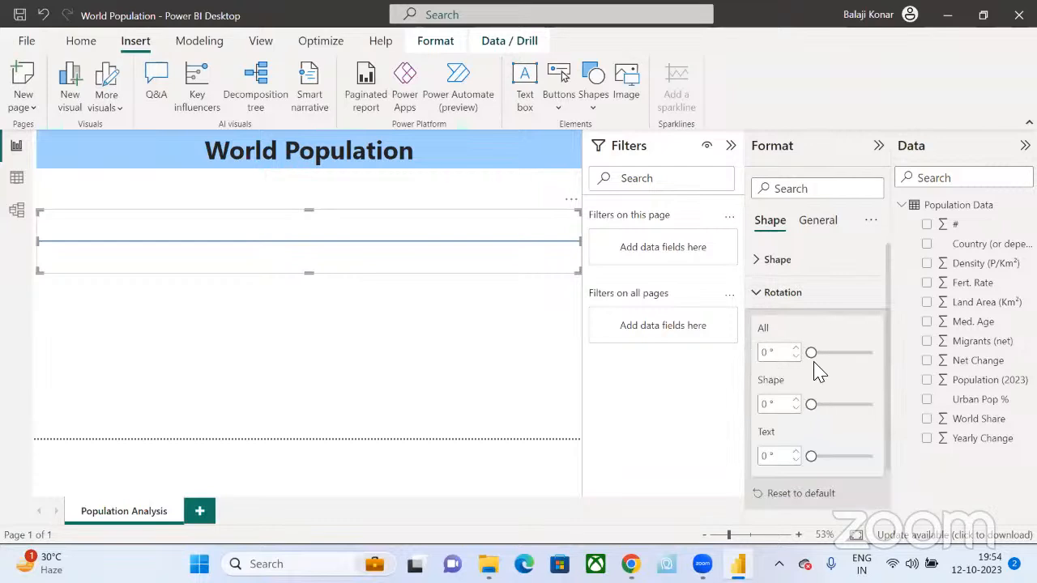
drag(808, 352, 831, 359)
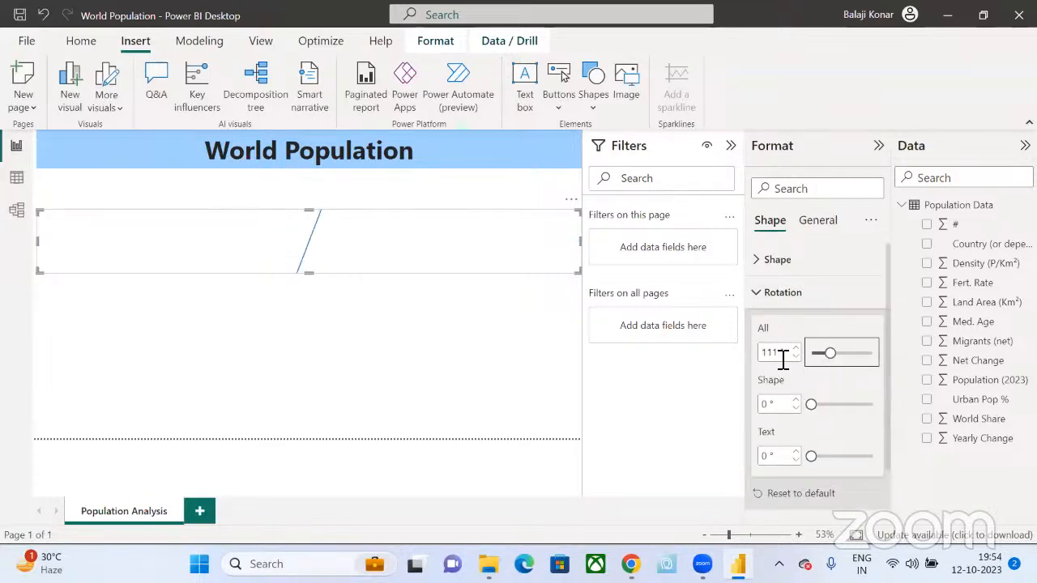
double_click(784, 361)
text(90)
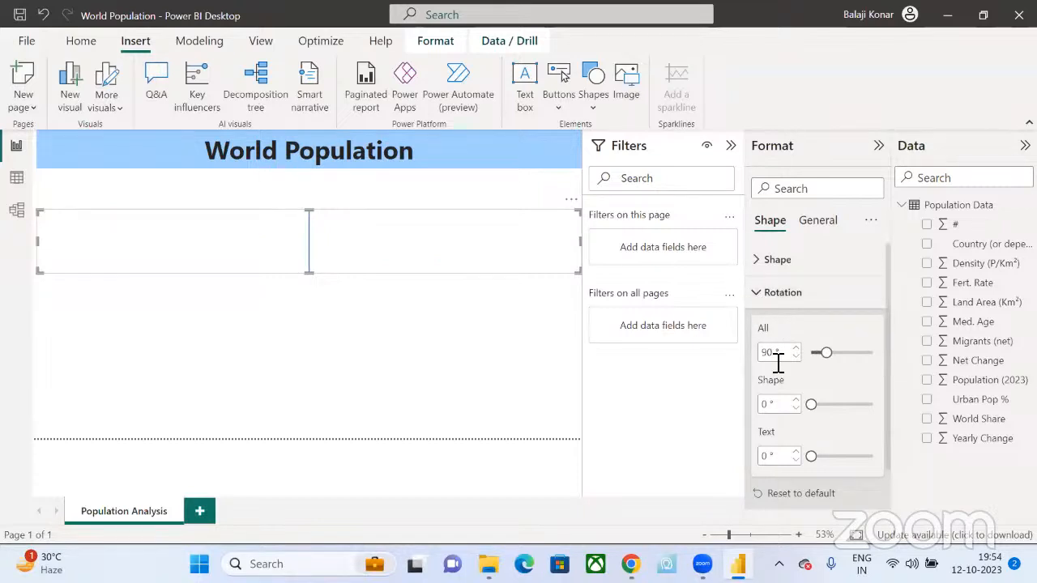
click(754, 293)
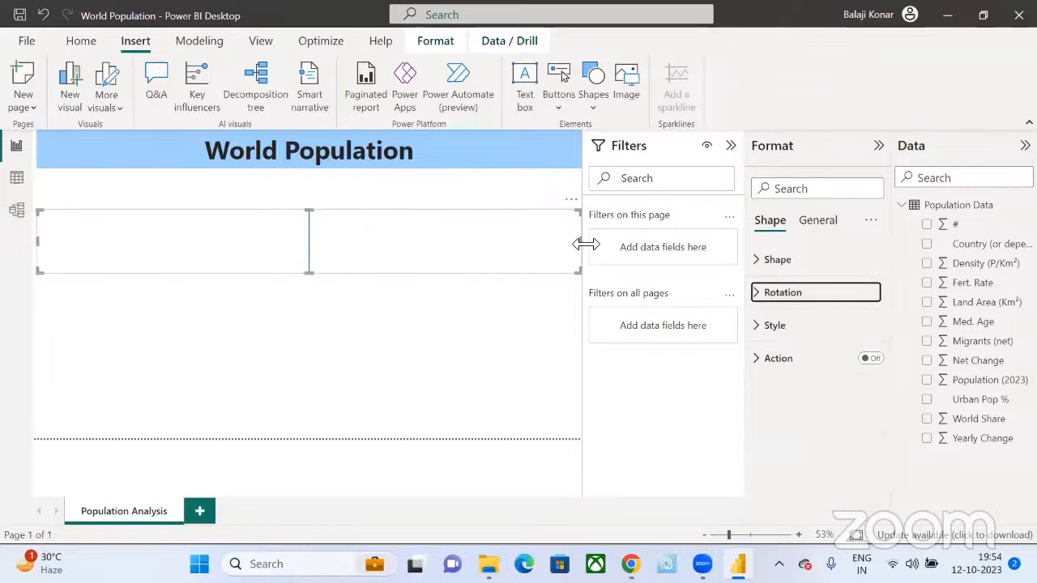
- Resize and move the line into a narrow vertical divider near the page's left edge, running from the banner to the page bottom
drag(585, 245, 665, 300)
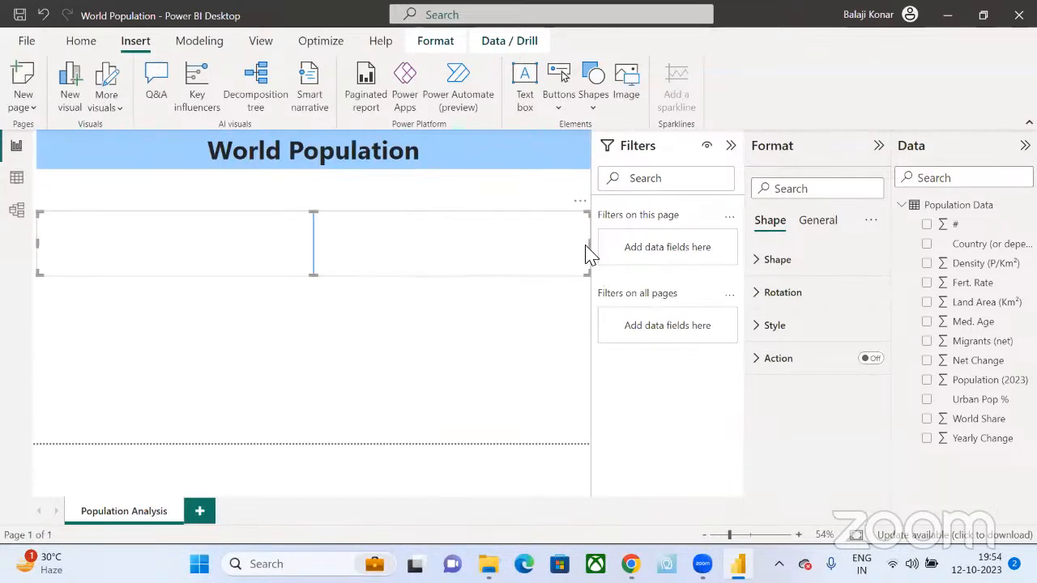
drag(585, 273, 150, 431)
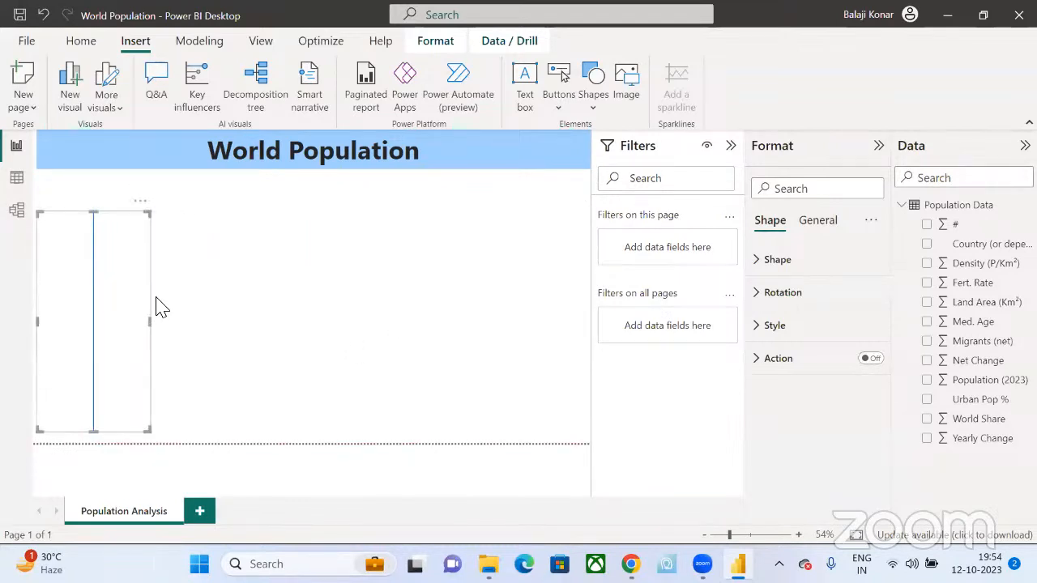
drag(153, 324, 42, 336)
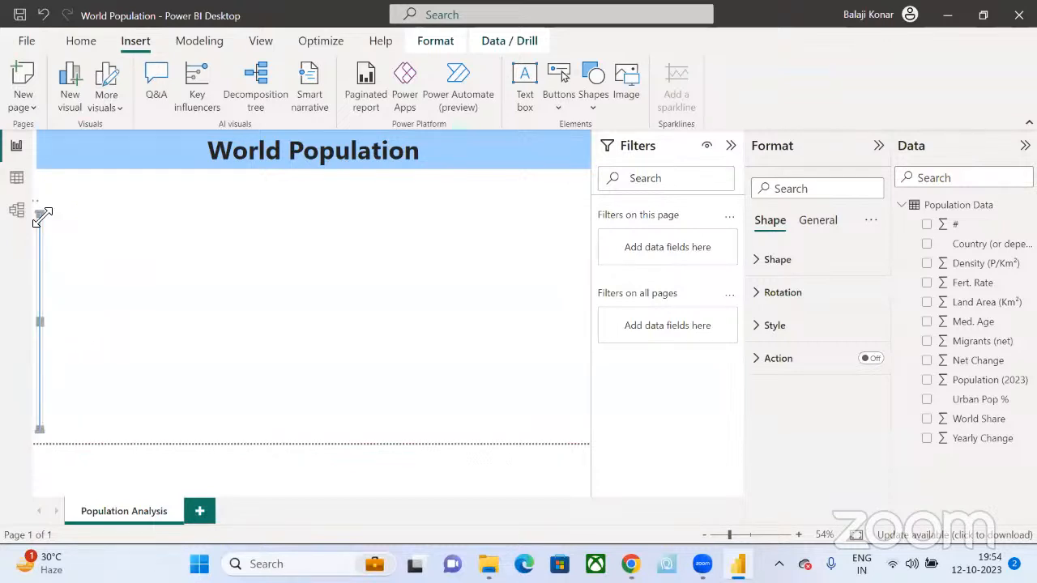
drag(42, 217, 32, 172)
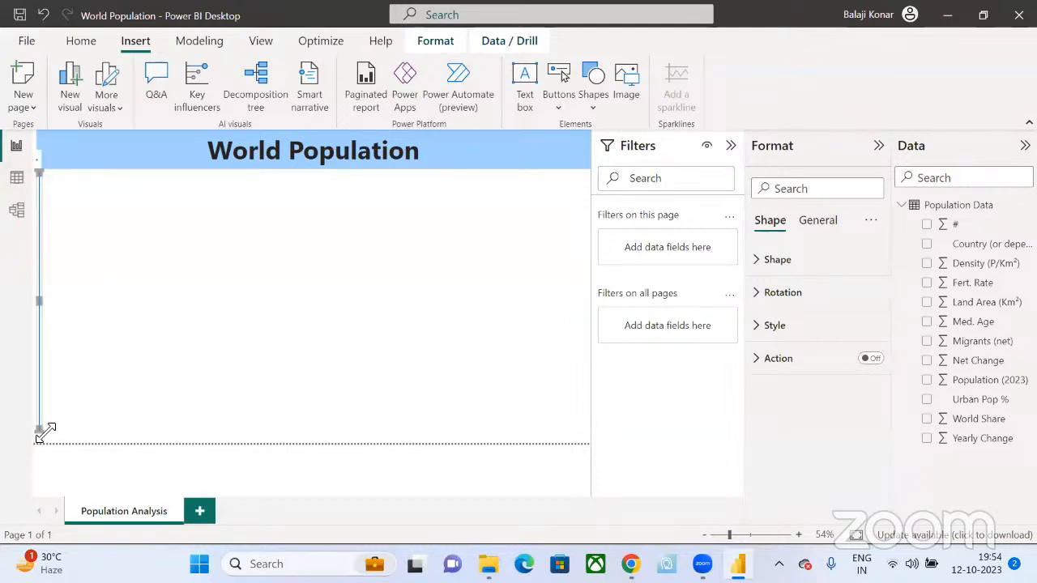
drag(44, 431, 115, 428)
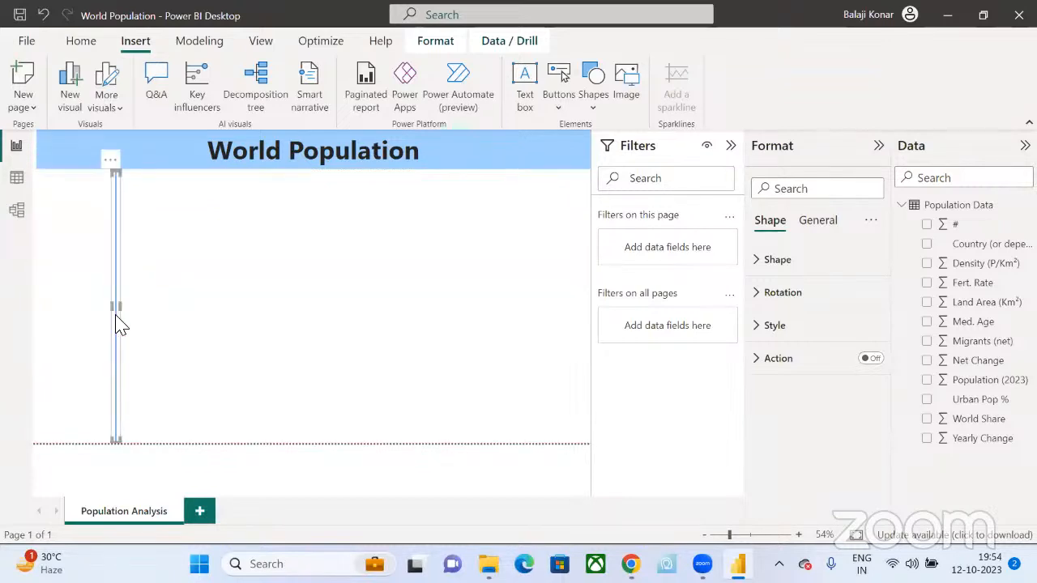
drag(121, 306, 114, 308)
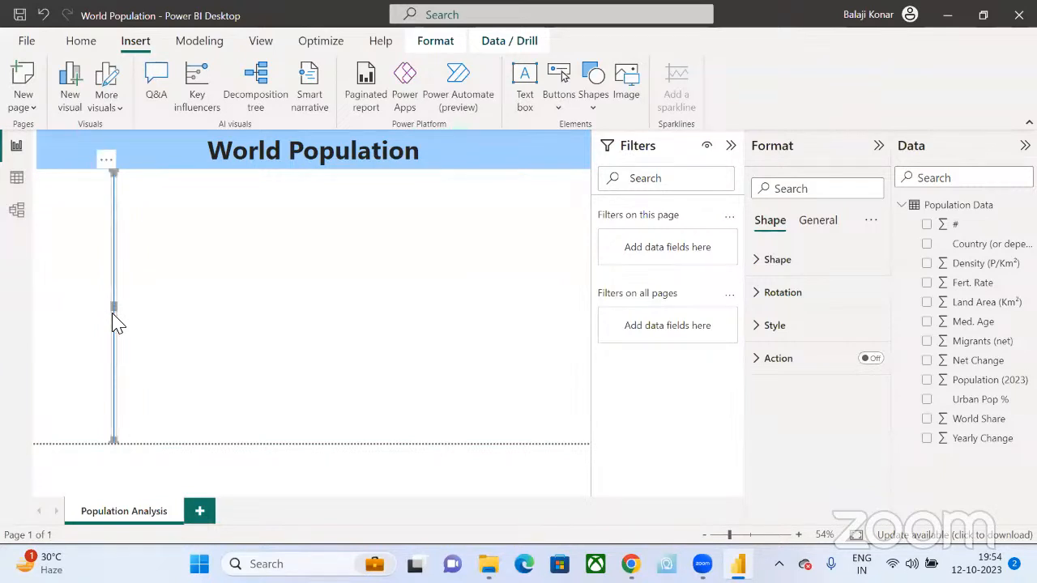
click(49, 250)
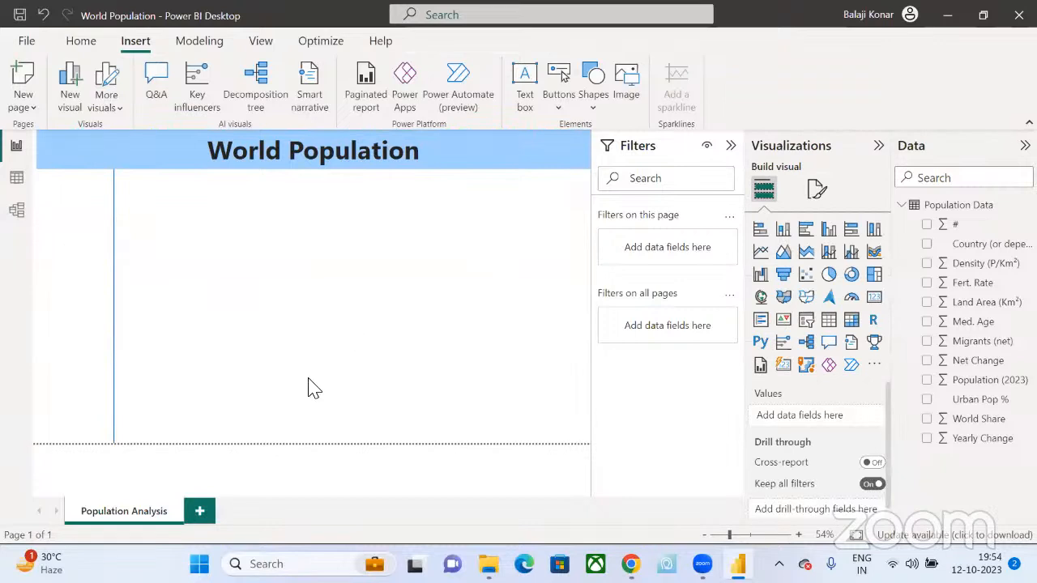
click(115, 286)
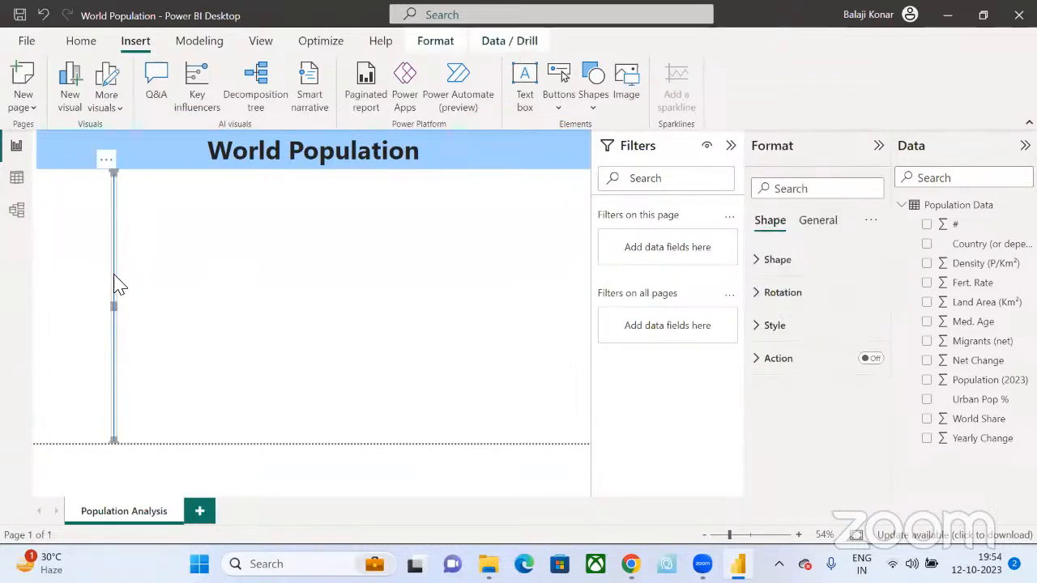
- Add a slicer with the country field in the strip between the page's left edge and the divider line
click(69, 230)
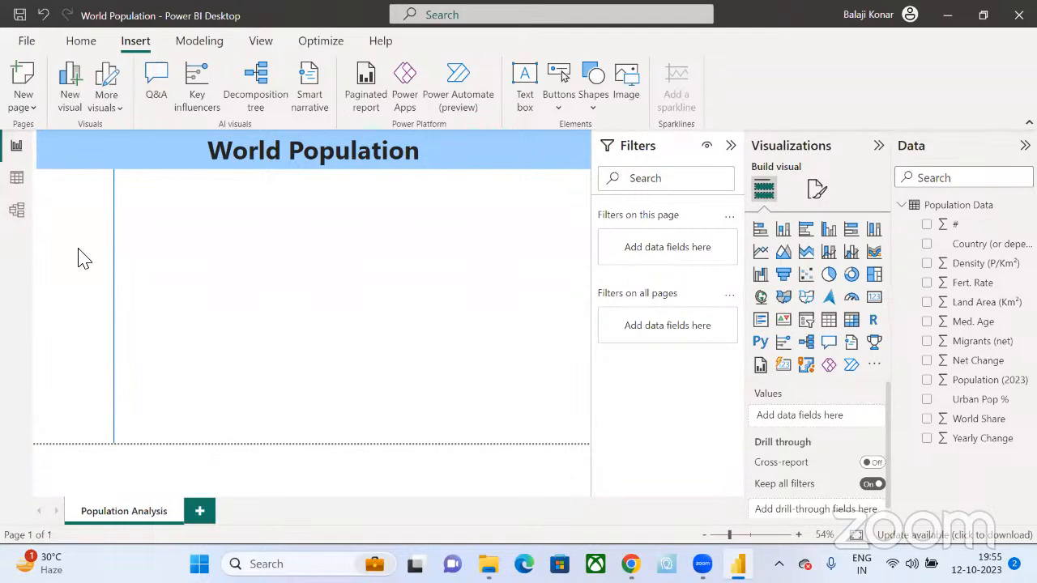
click(814, 321)
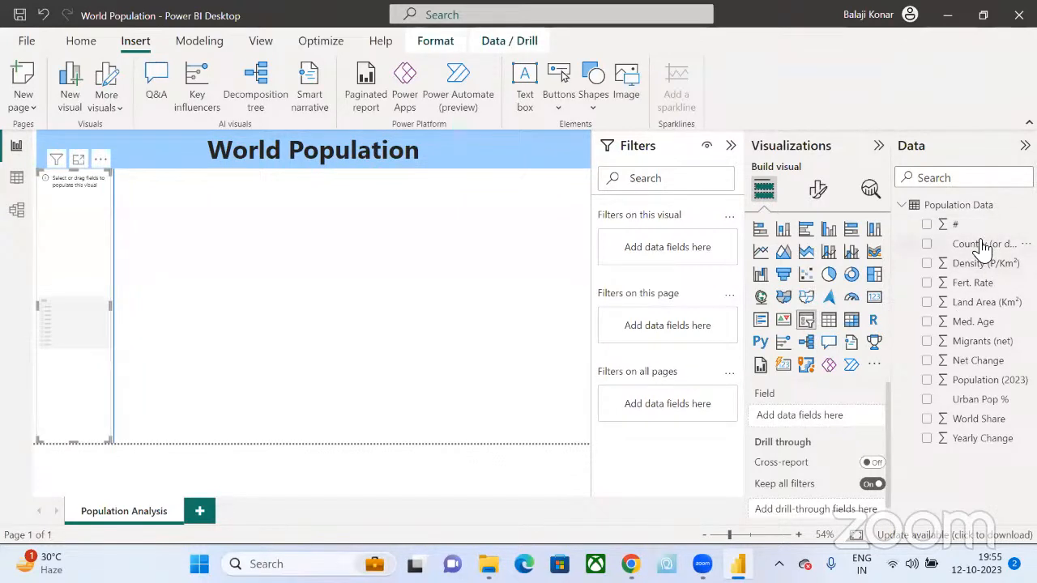
drag(981, 244, 830, 421)
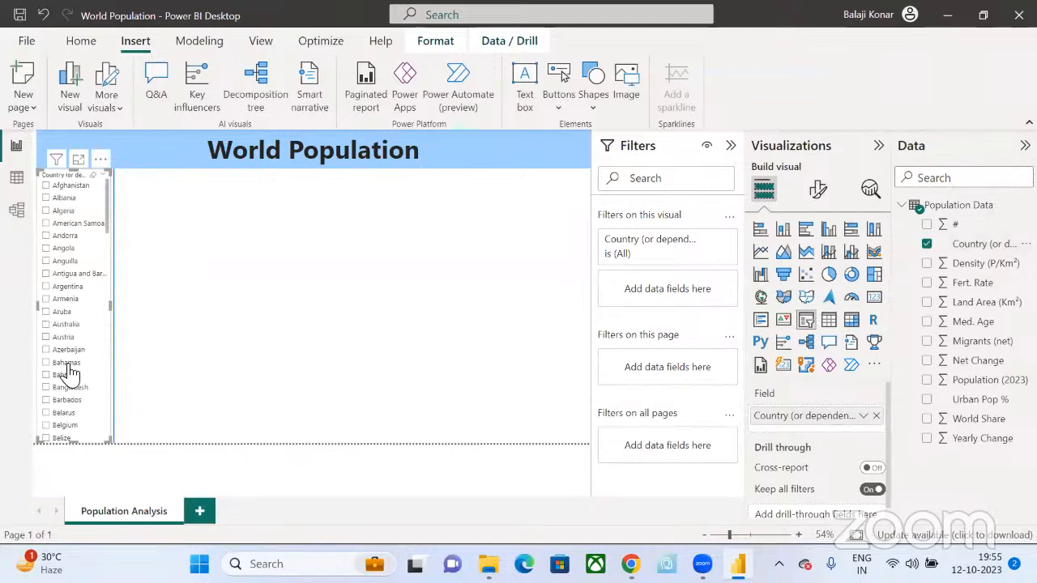
- Shorten the slicer header's title text to Country and set its font size to 15
click(818, 189)
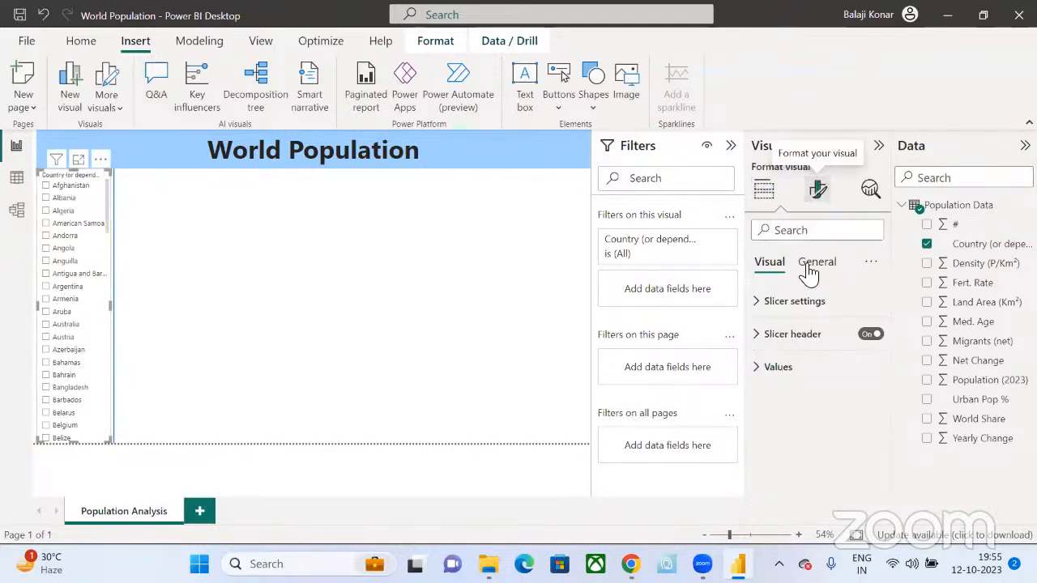
click(817, 340)
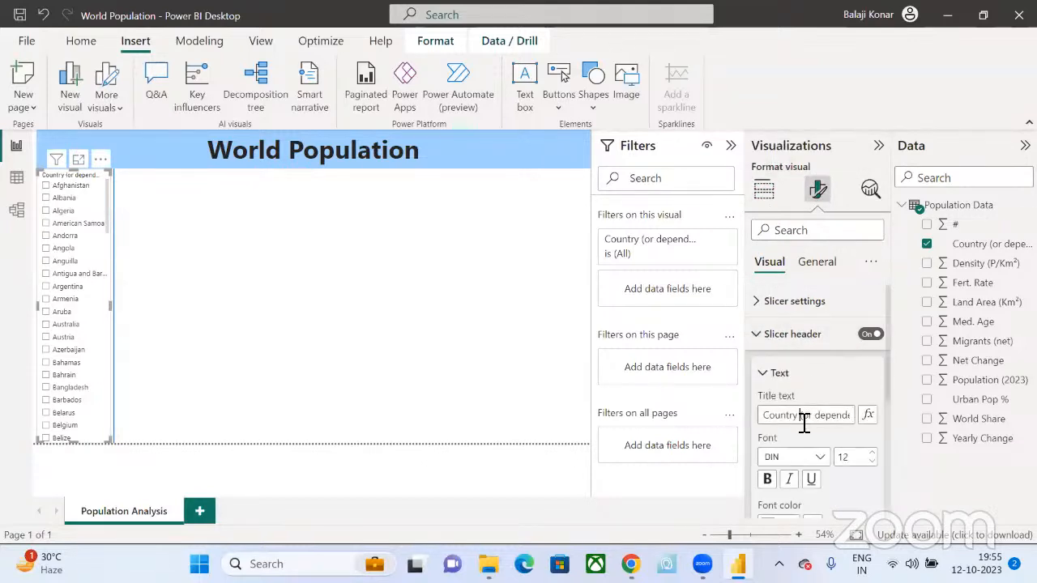
key(Delete)
key(Delete)
key(Delete)
key(Delete)
key(Delete)
key(Delete)
key(Delete)
key(Delete)
key(Delete)
key(Delete)
key(Delete)
key(Delete)
key(Delete)
key(Delete)
key(Delete)
click(873, 454)
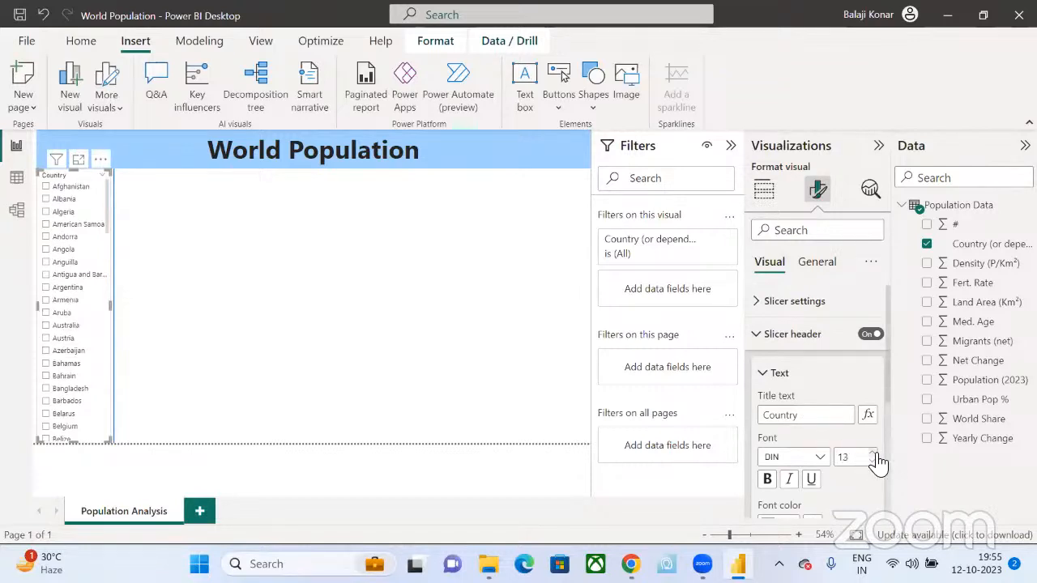
click(873, 454)
click(873, 454)
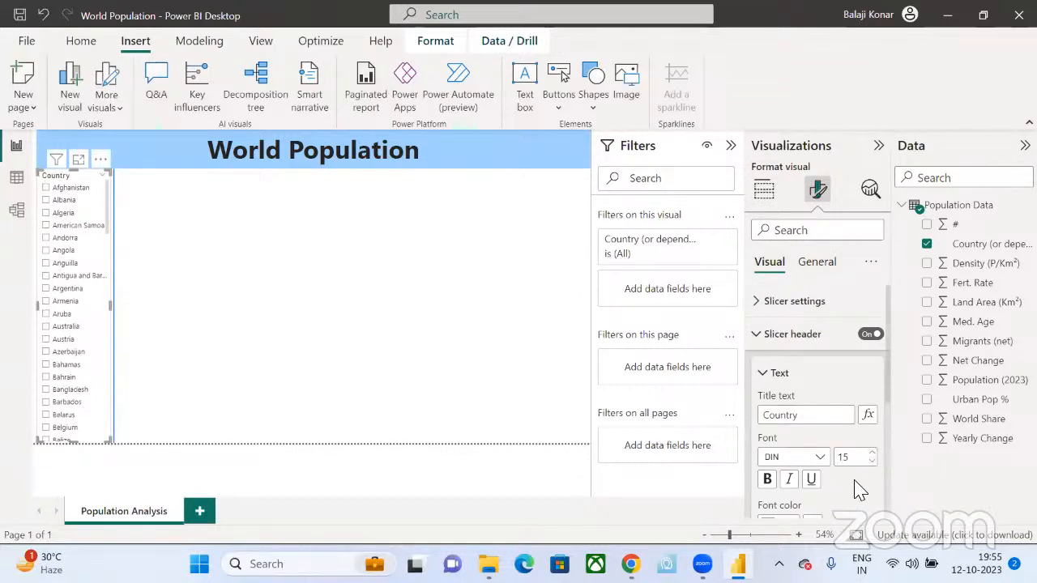
- Set the slicer header's background color to the light blue used for the title banner
scroll(860, 489, down, 2)
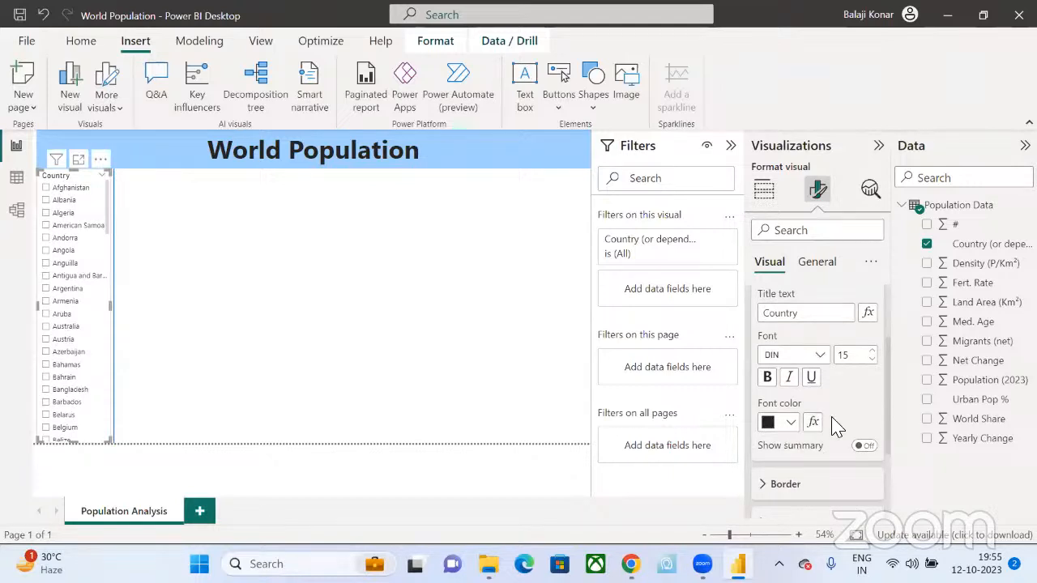
scroll(847, 393, down, 2)
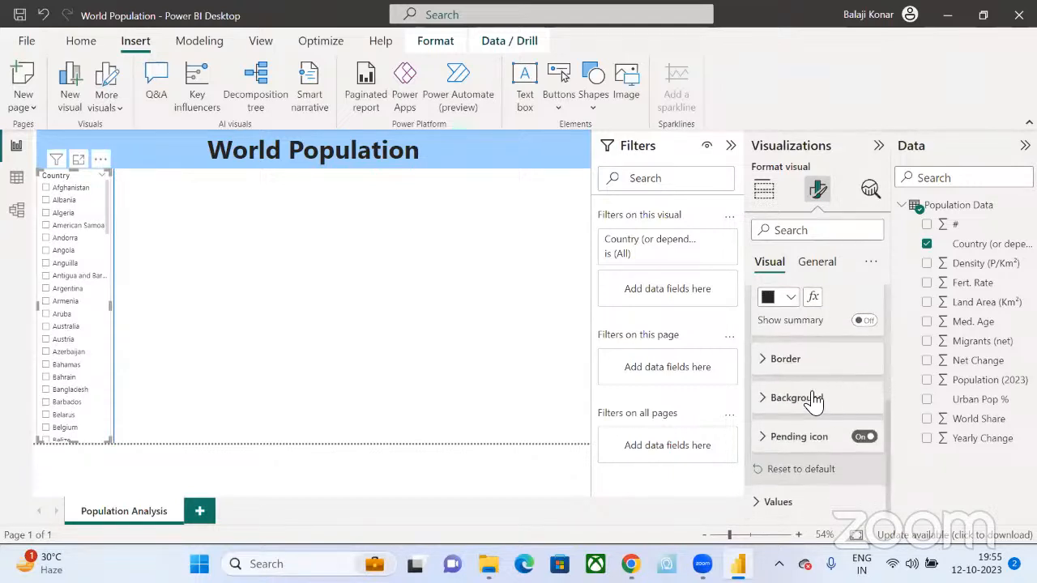
click(810, 397)
click(791, 440)
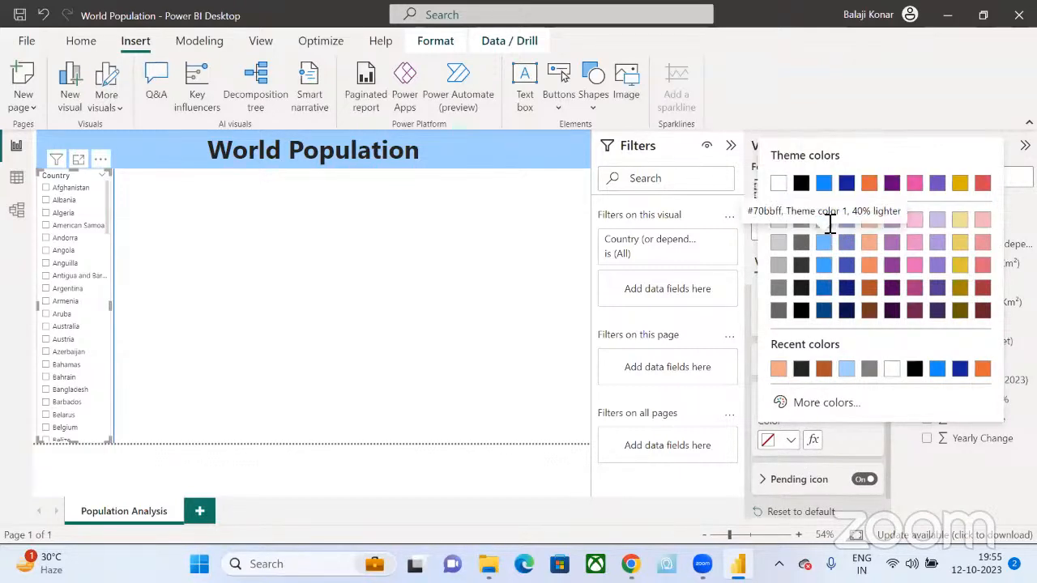
click(846, 369)
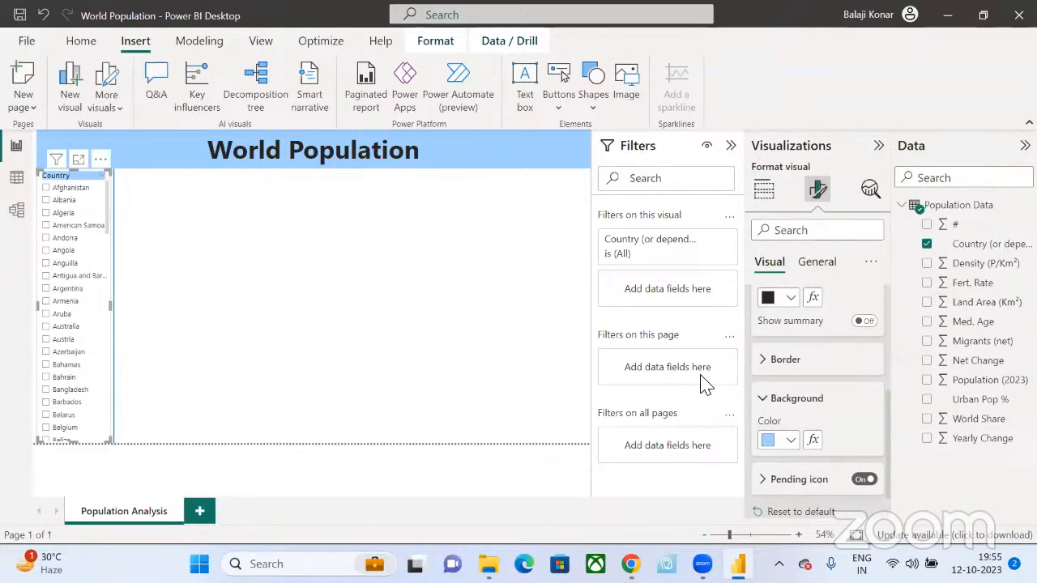
click(325, 308)
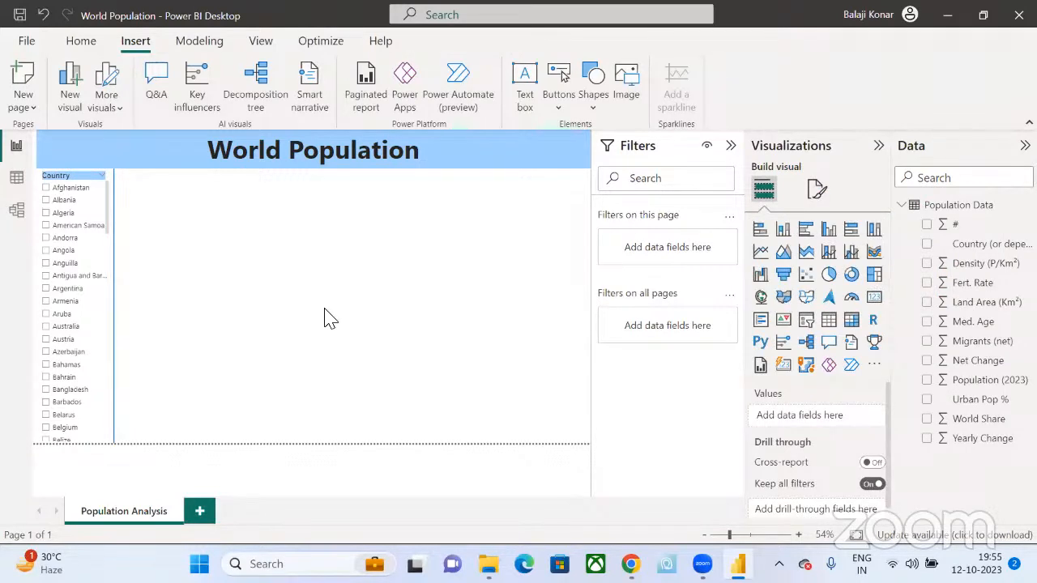
click(56, 185)
click(159, 295)
click(46, 180)
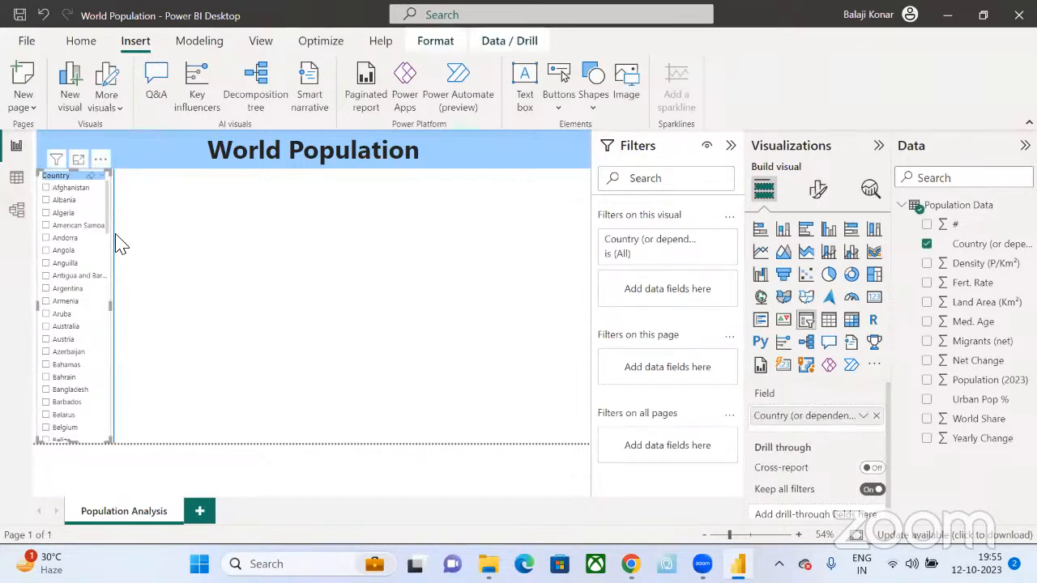
click(249, 330)
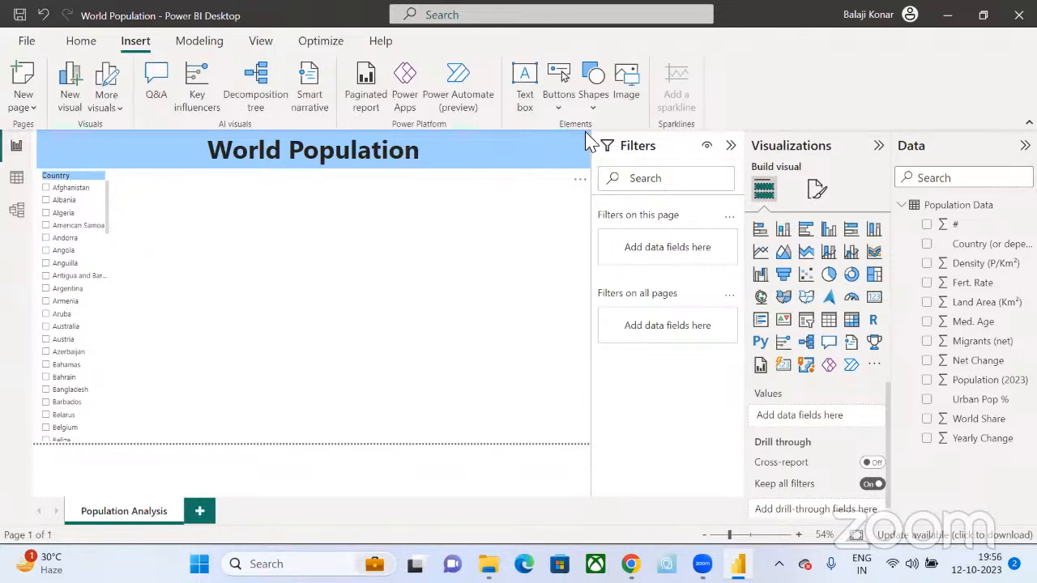
click(593, 96)
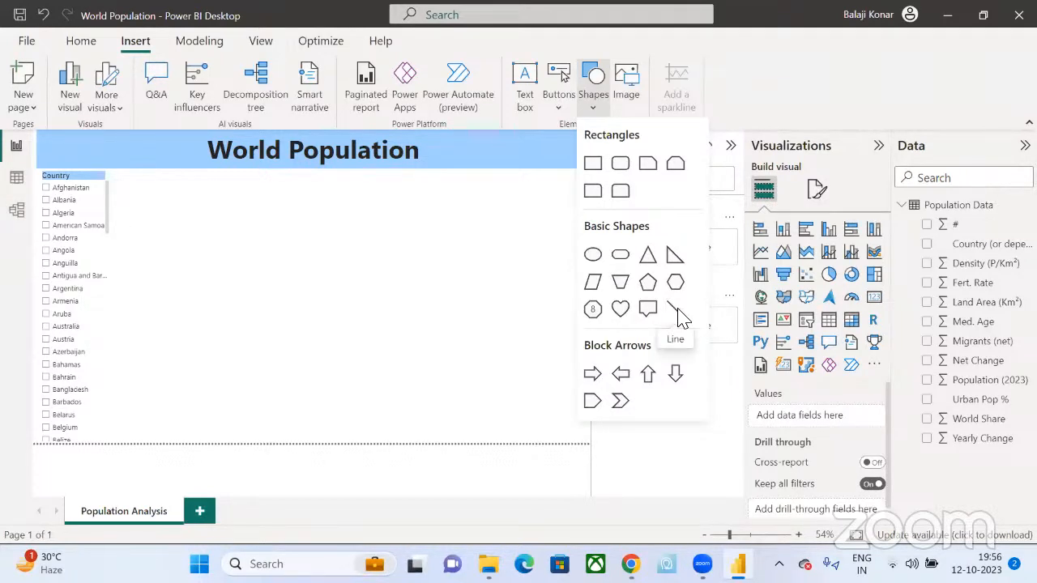
click(677, 315)
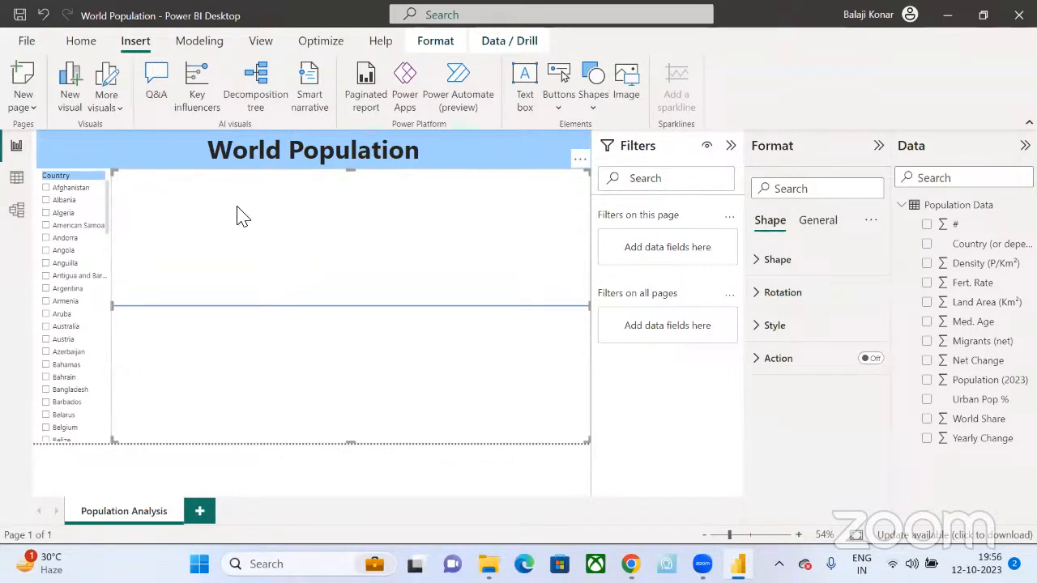
key(Delete)
- Insert a line shape, rotate it by 90° and narrow it into a vertical divider beside the Country slicer
click(595, 107)
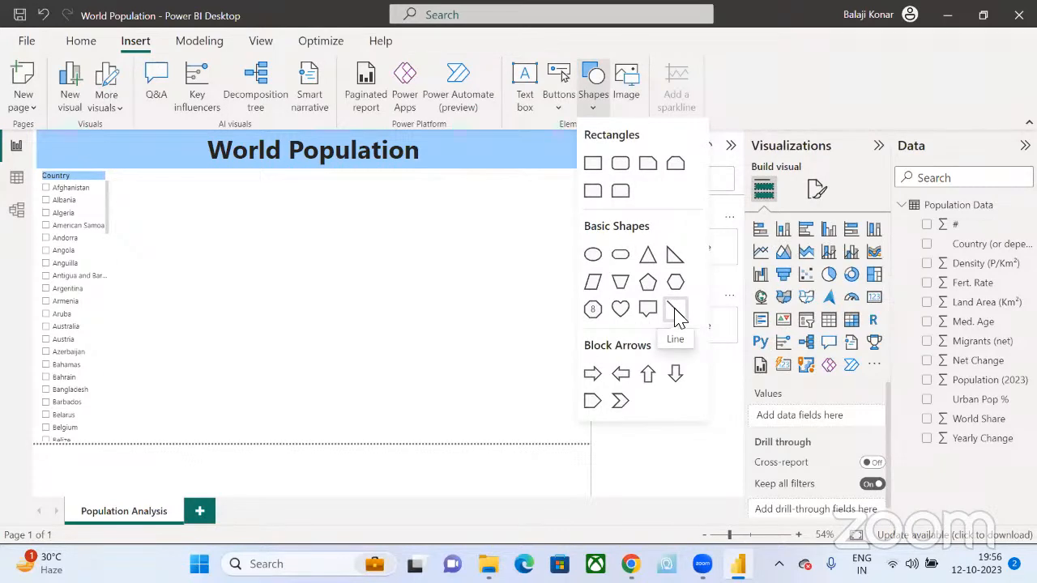
click(675, 312)
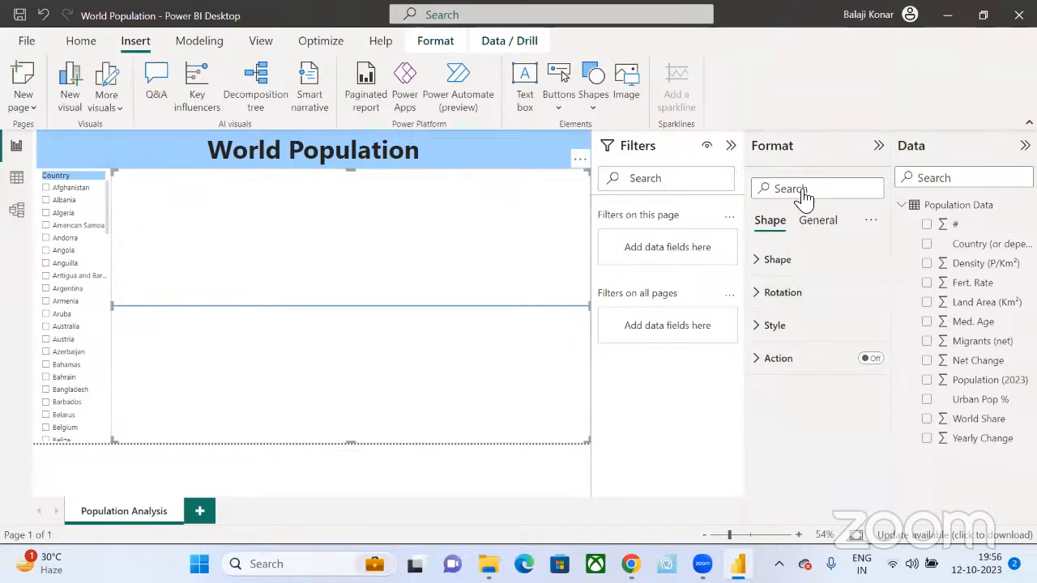
click(760, 292)
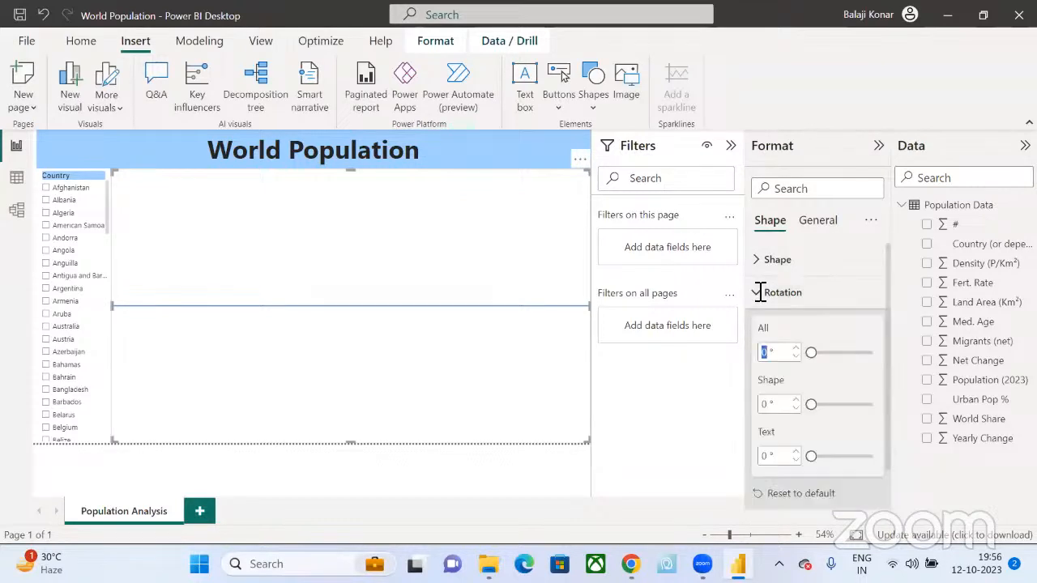
text(90)
key(Return)
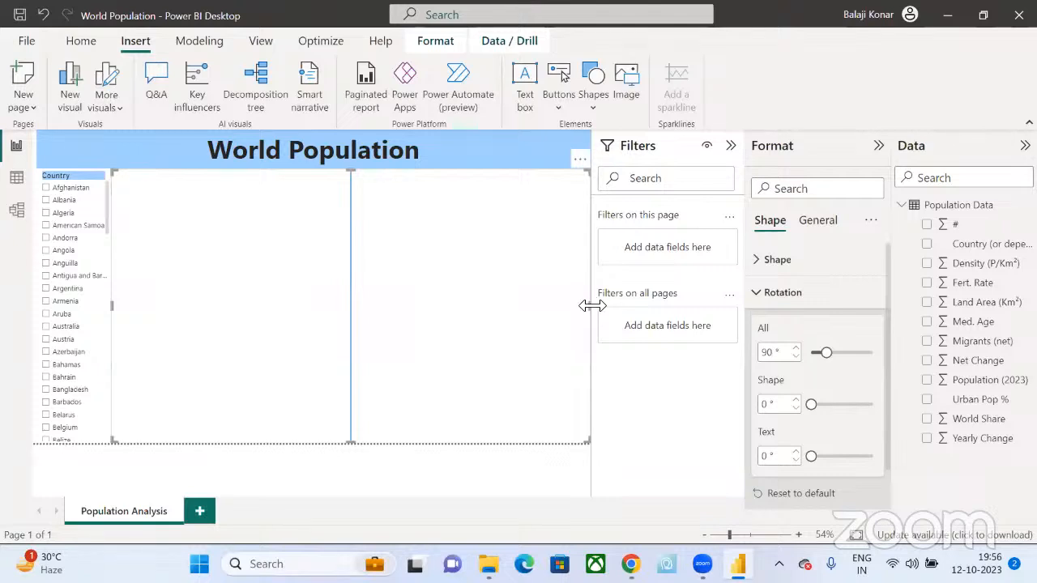
drag(591, 305, 119, 317)
click(225, 297)
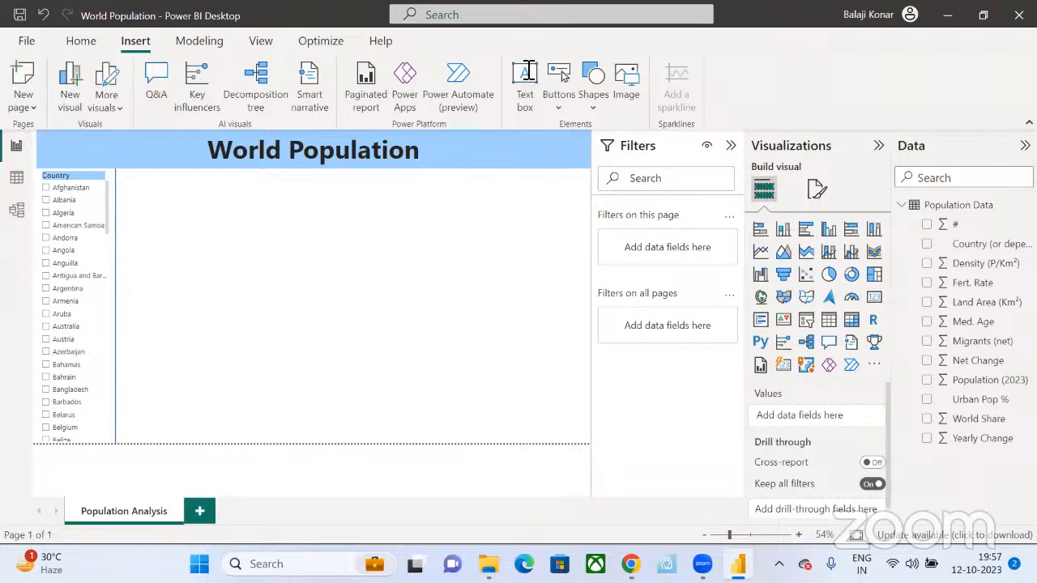
- Delete the Country slicer and add a new slicer with the country field in the strip beside the divider
click(75, 164)
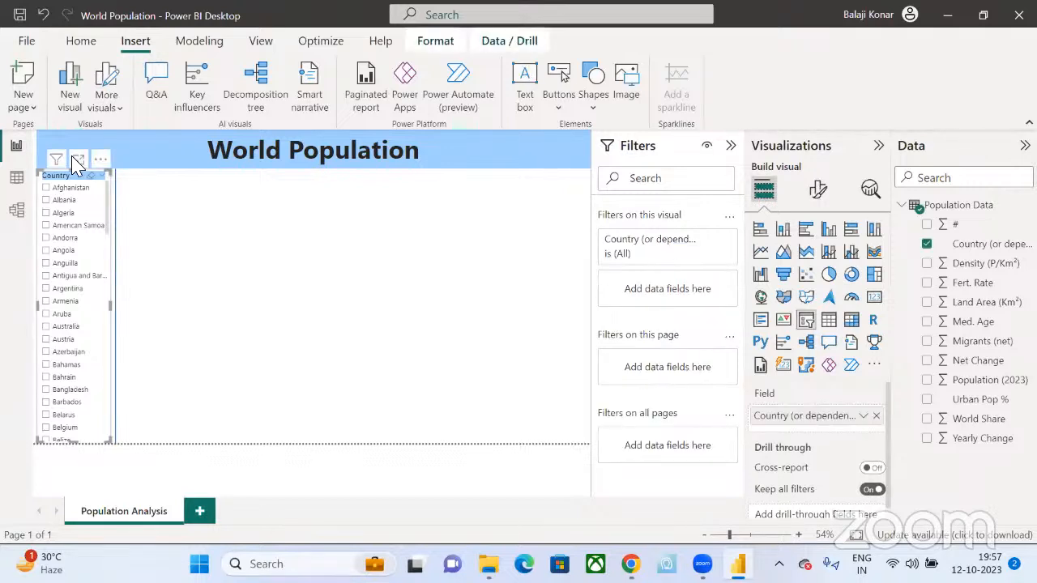
key(Delete)
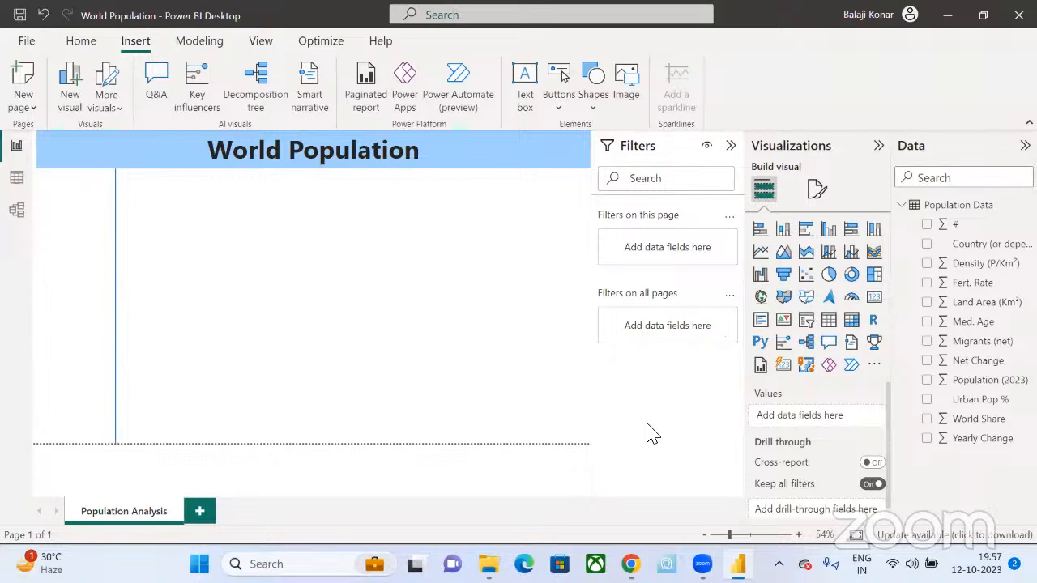
click(806, 322)
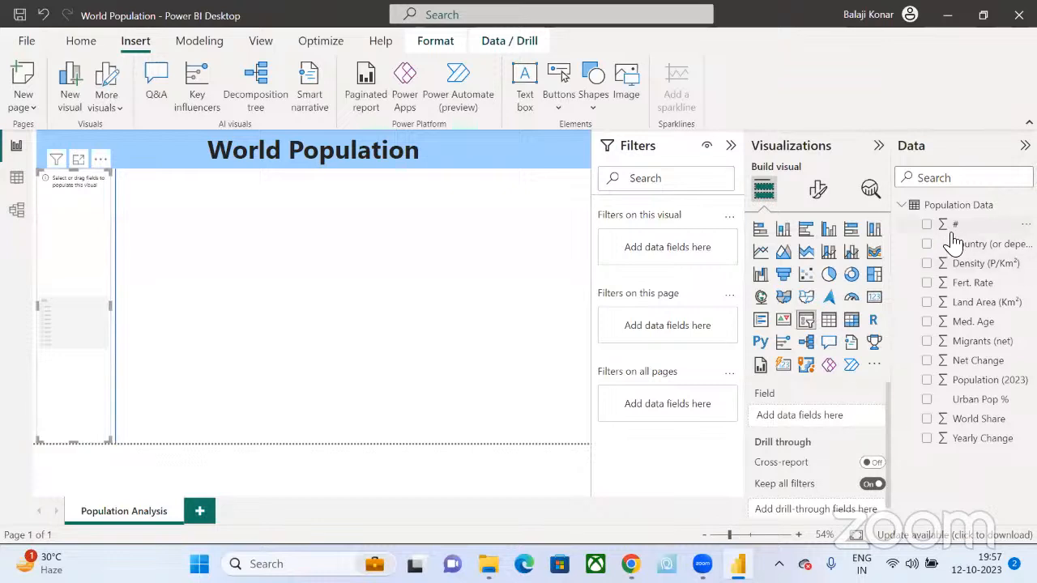
drag(970, 255, 824, 426)
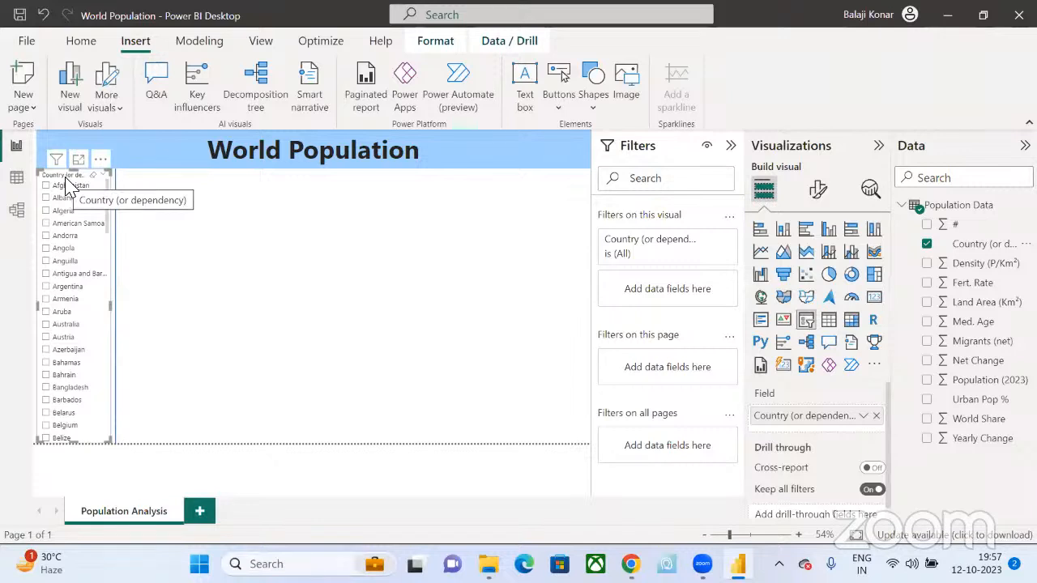
- Shorten the new slicer header's title text to Country and set its font size to 14
click(814, 188)
click(792, 334)
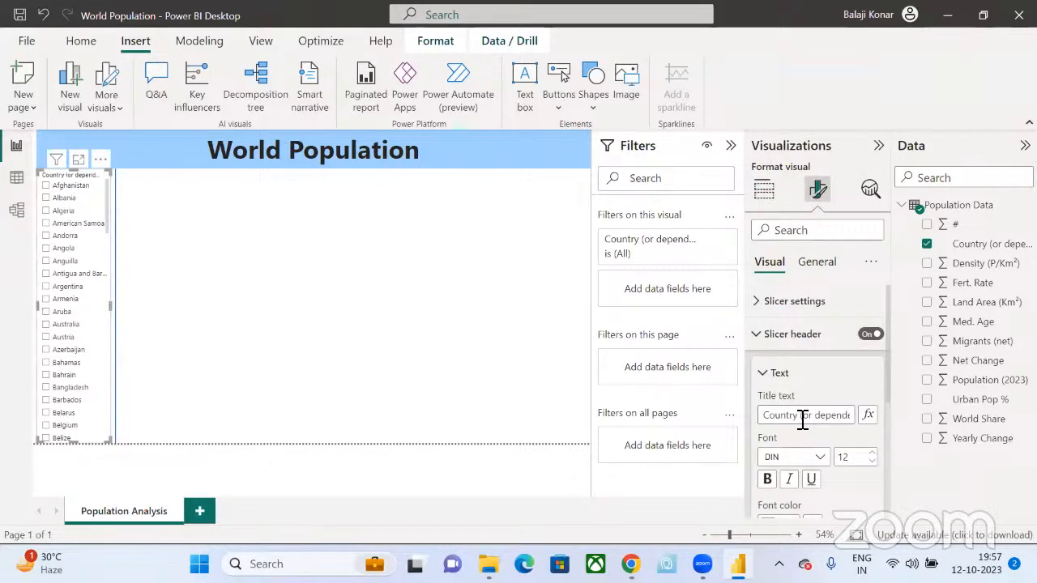
drag(798, 417, 914, 447)
key(BackSpace)
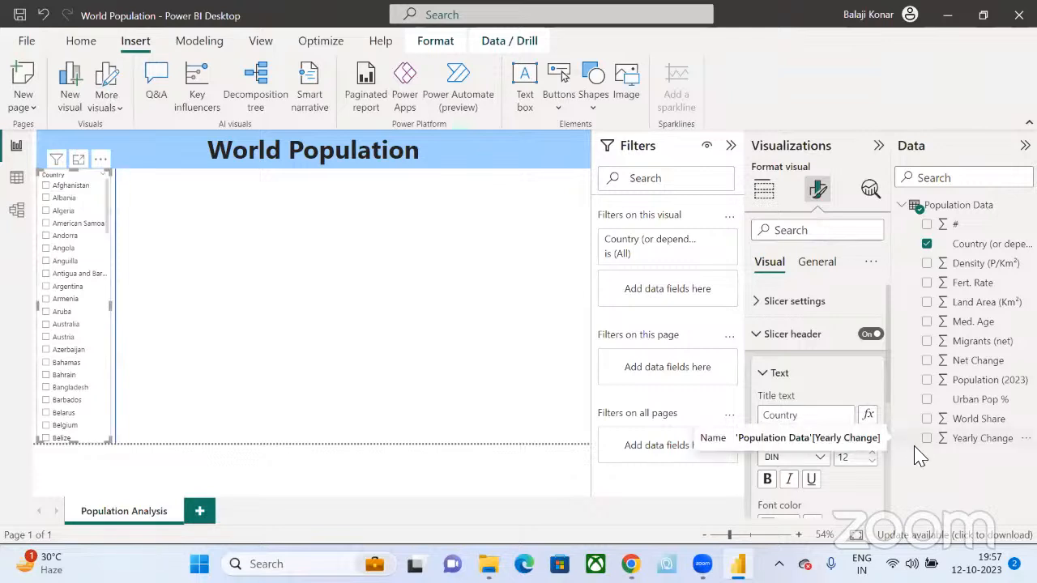
click(872, 453)
click(872, 454)
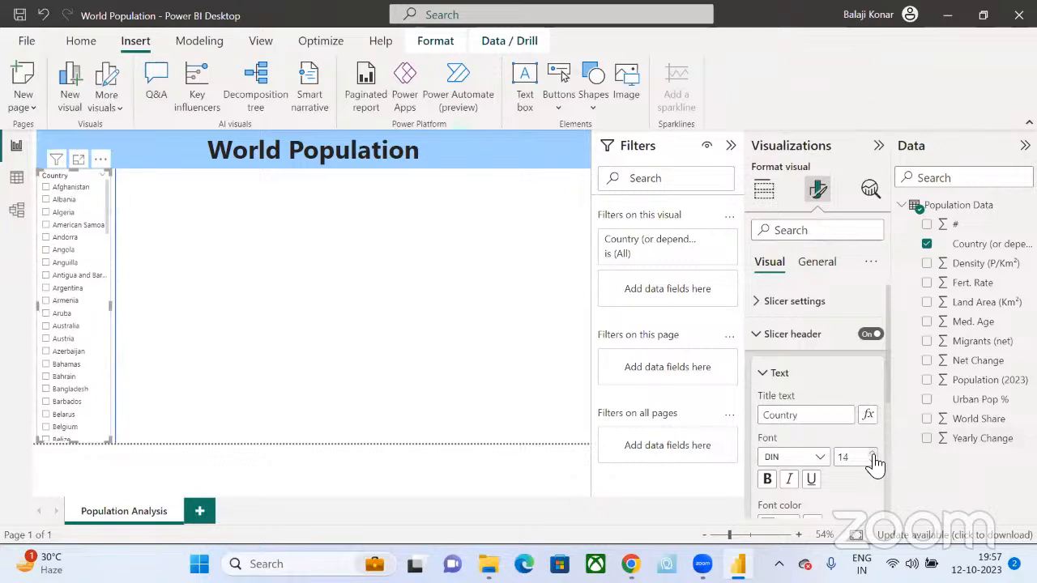
- Set the slicer header's background color to the light blue used for the title banner
scroll(859, 465, down, 4)
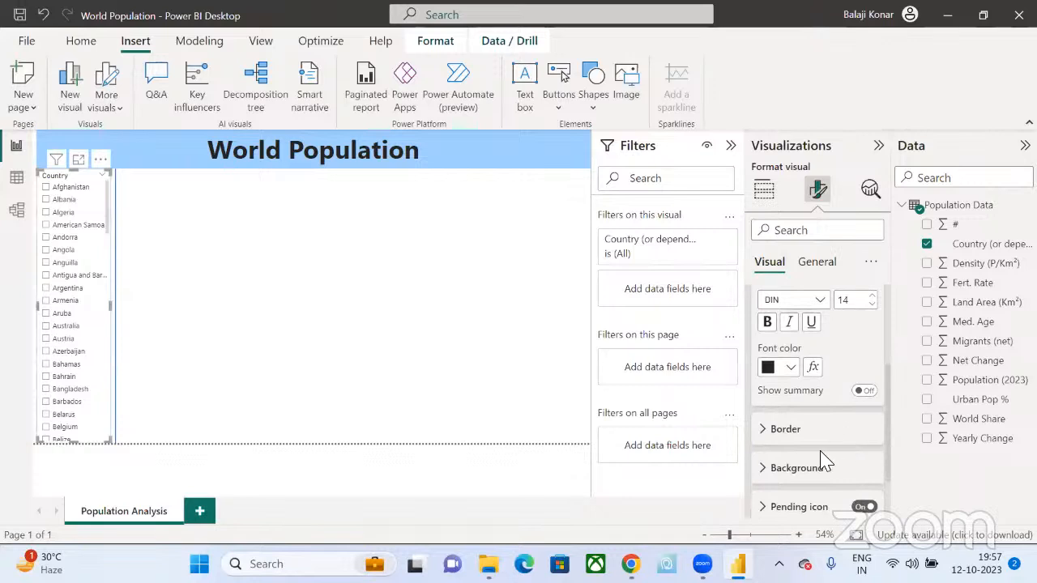
click(817, 470)
scroll(812, 486, down, 2)
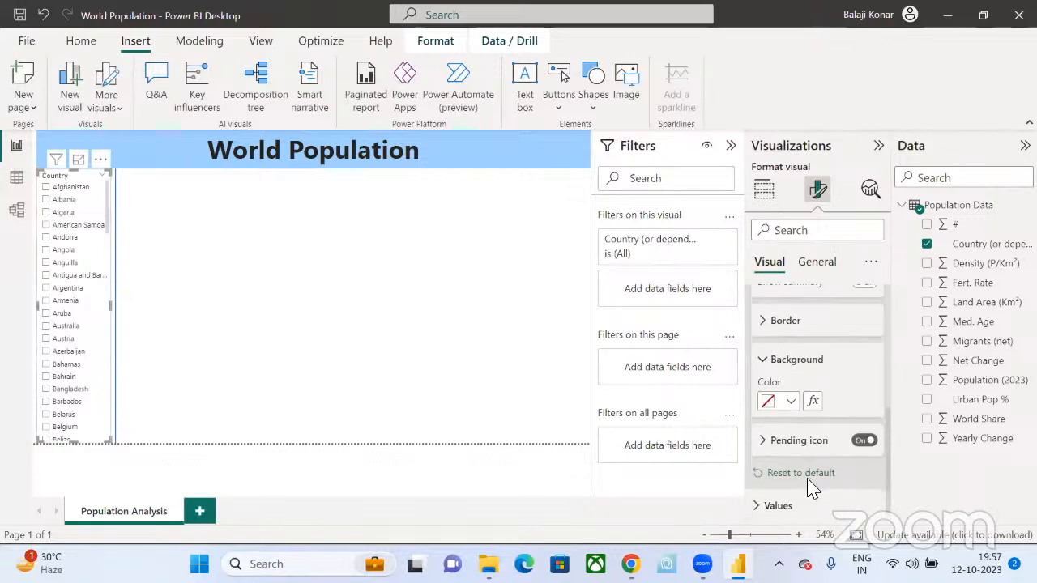
click(789, 402)
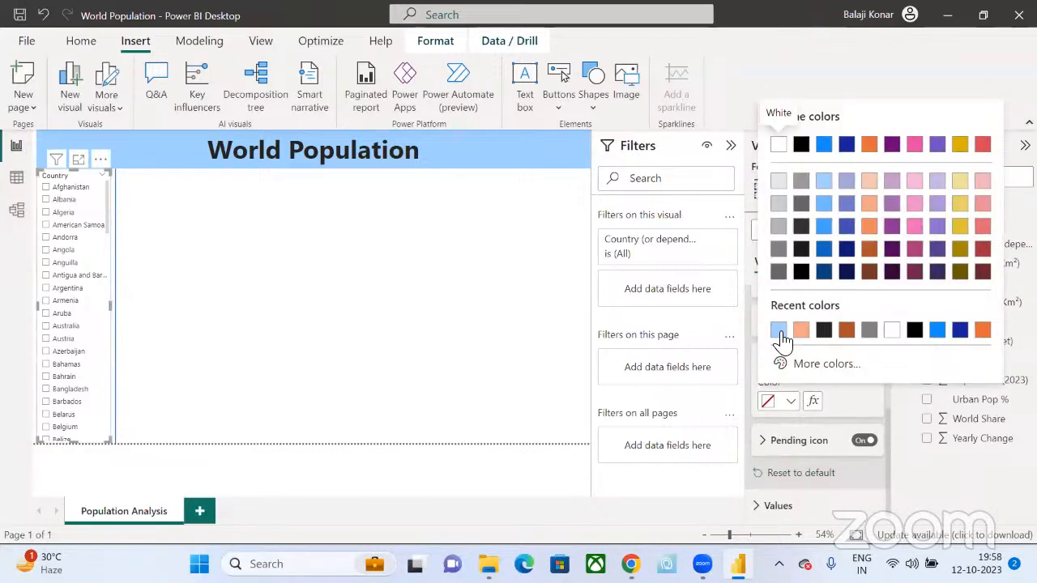
click(778, 333)
click(316, 316)
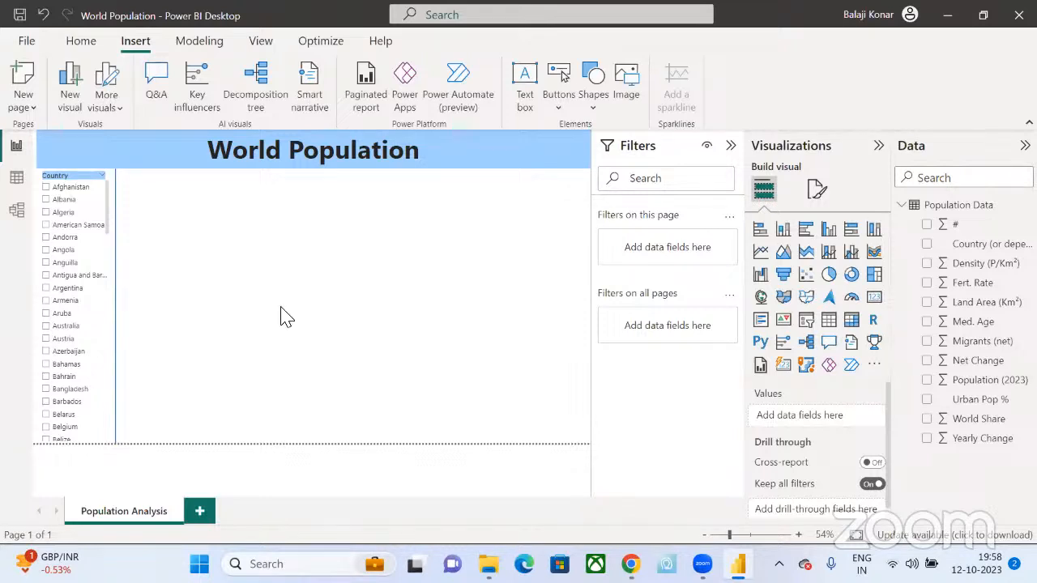
- Remove the formatted Country slicer and build a fresh slicer from the country field in the same strip
mouse_move(51, 181)
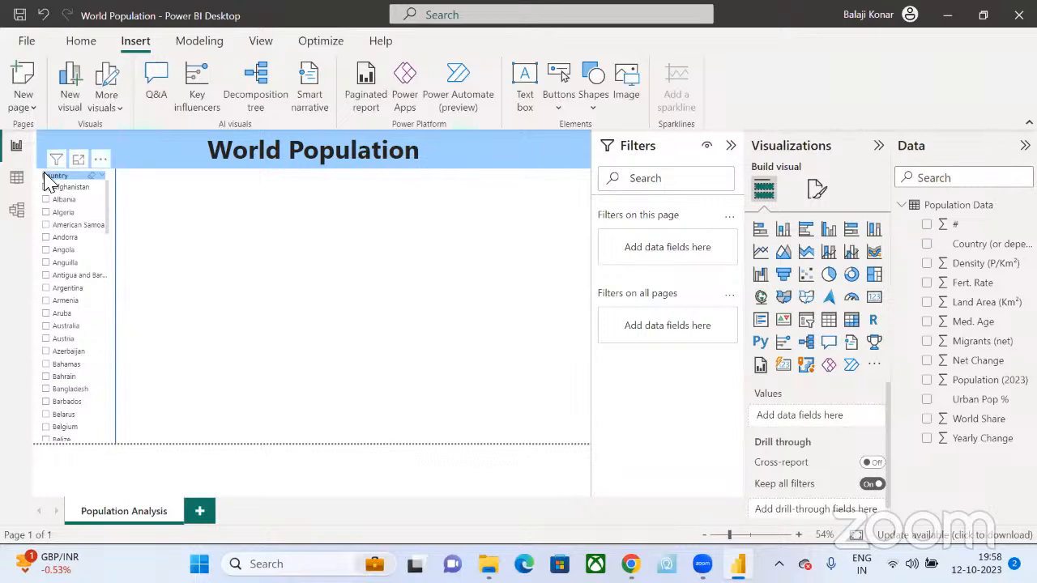
key(Delete)
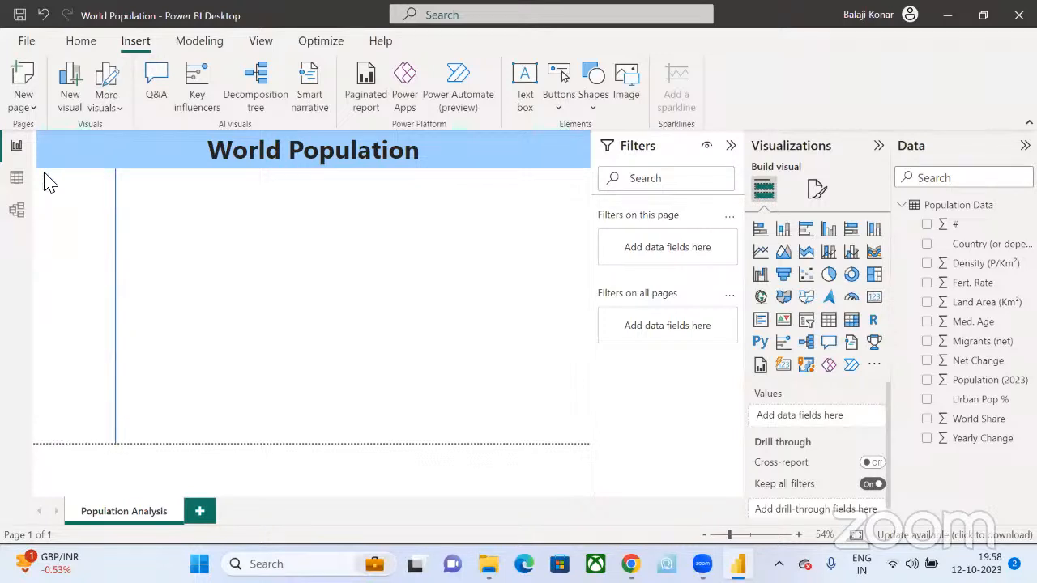
click(807, 321)
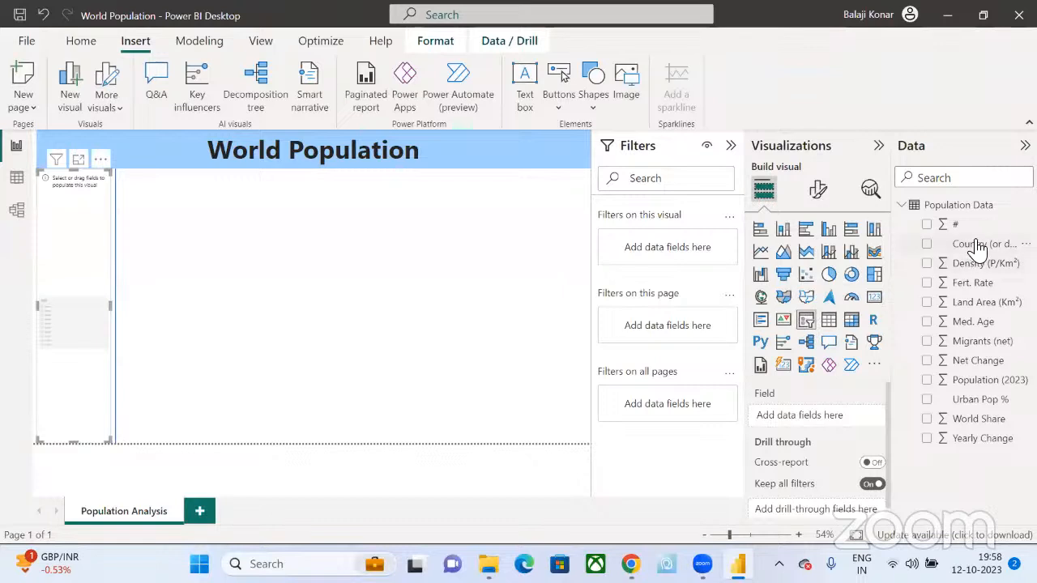
drag(975, 245, 834, 425)
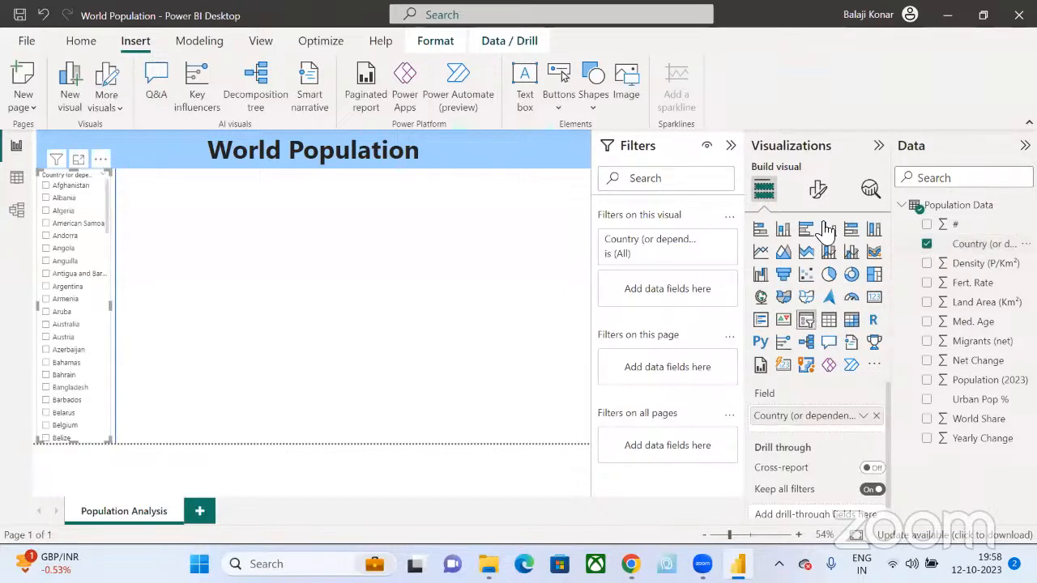
click(134, 235)
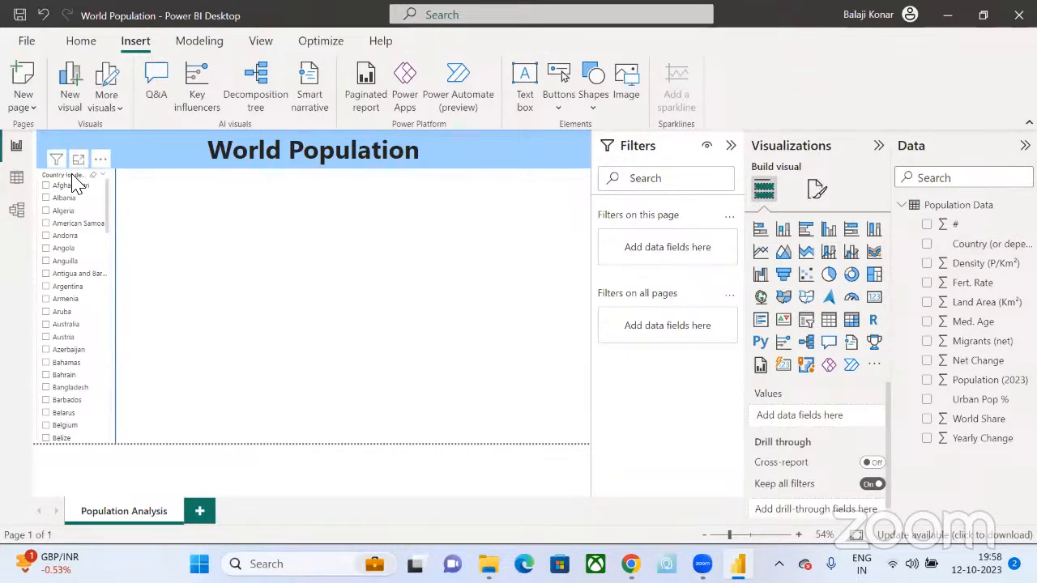
- Reduce the rebuilt slicer's header title text to Country and set the header font size to 14
click(812, 189)
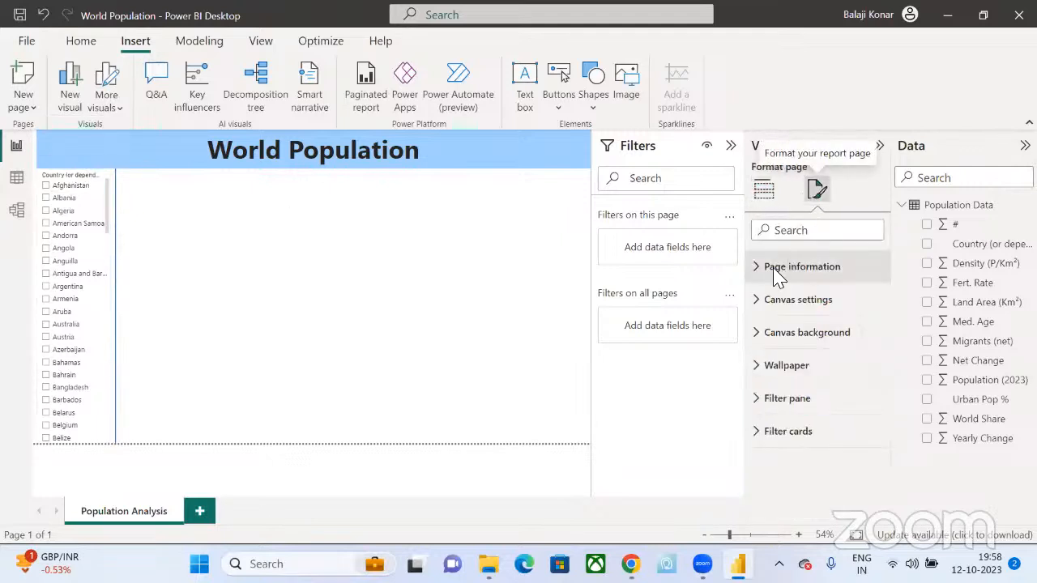
click(53, 180)
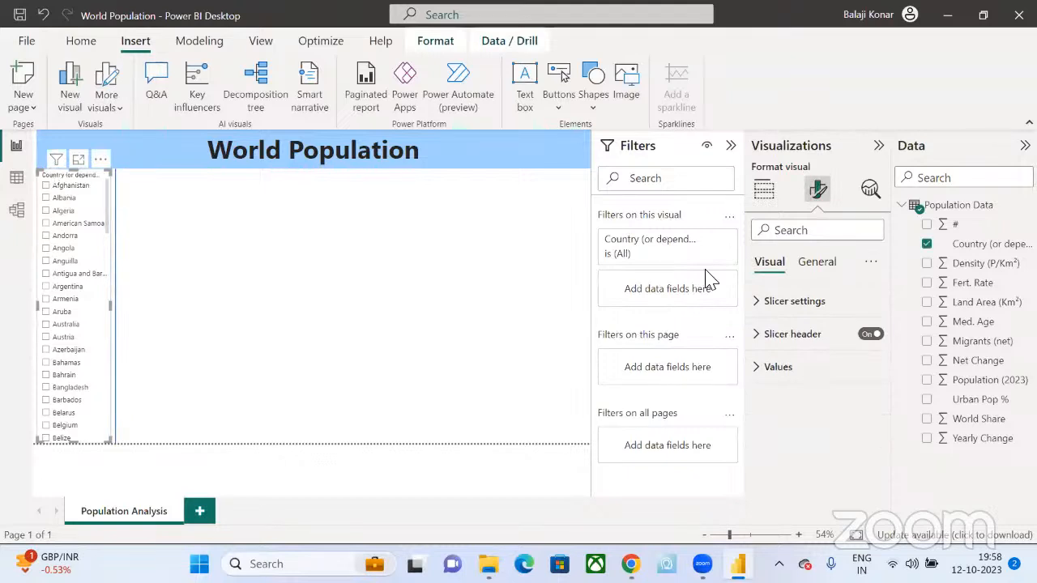
click(792, 334)
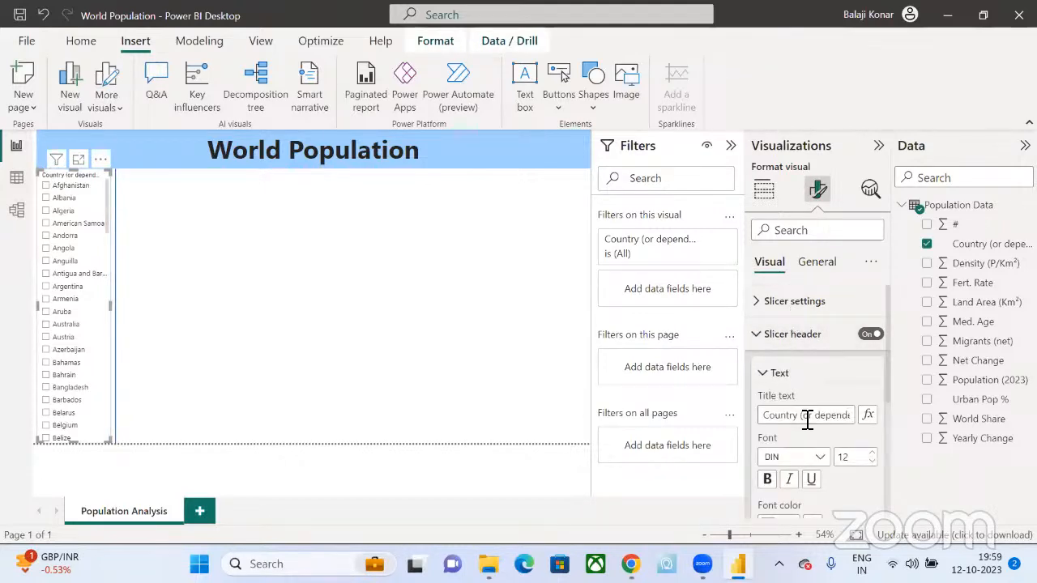
drag(799, 418, 897, 421)
key(BackSpace)
scroll(849, 490, down, 5)
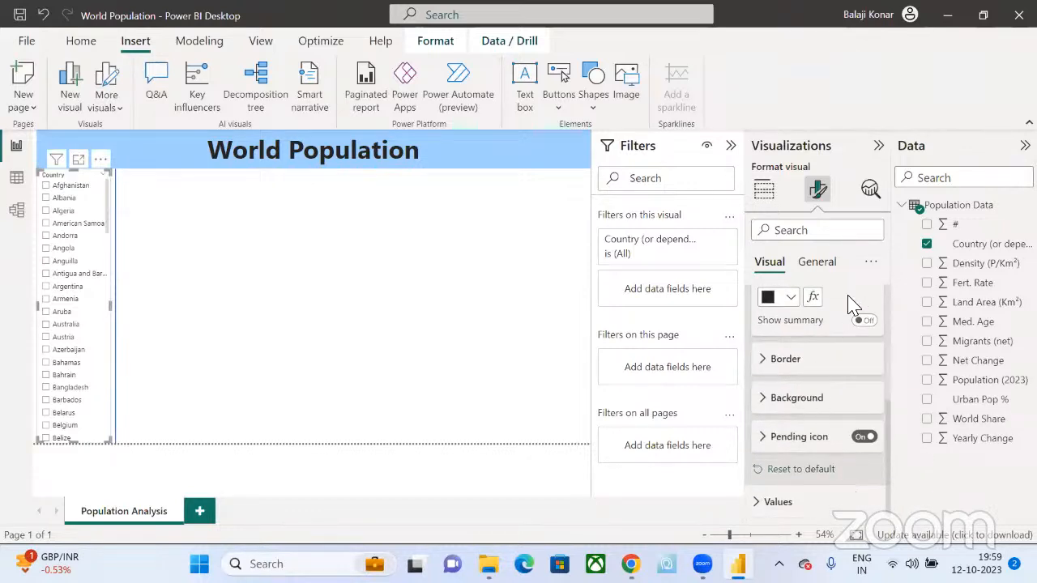
scroll(857, 312, up, 2)
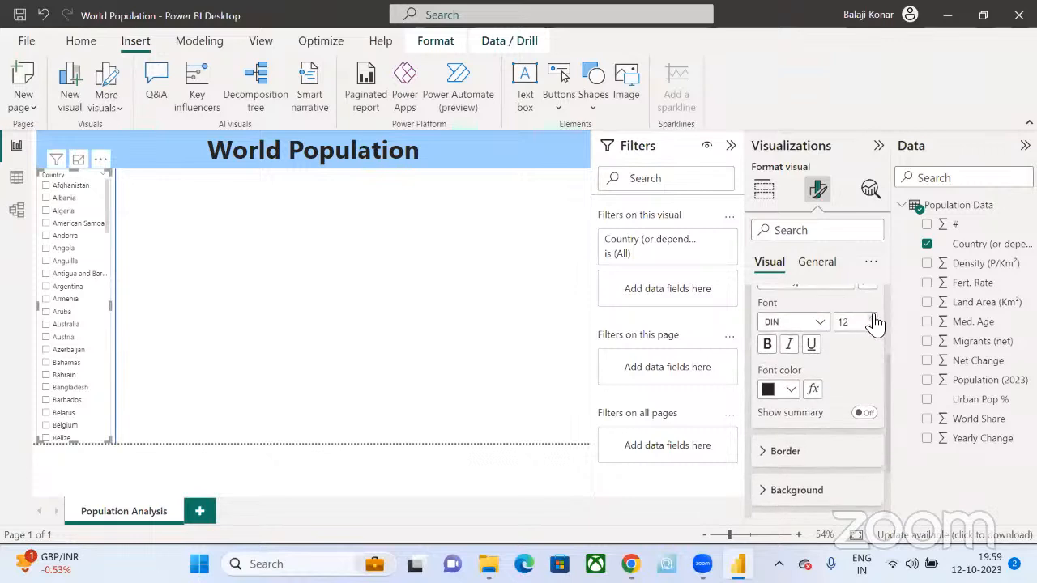
click(873, 316)
click(873, 316)
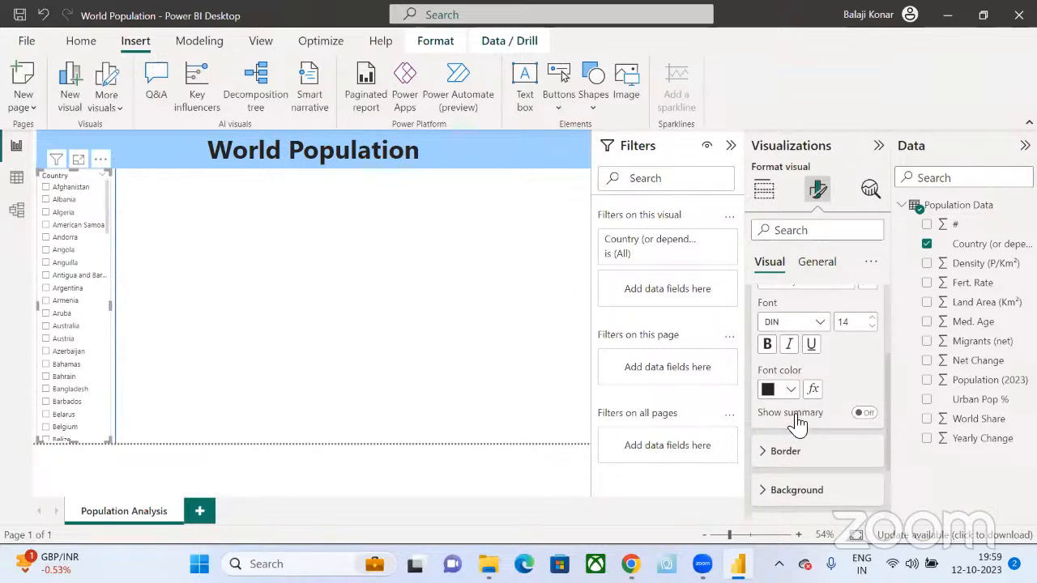
- Give the rebuilt slicer's header the title banner's light blue background color
scroll(797, 416, down, 2)
click(793, 405)
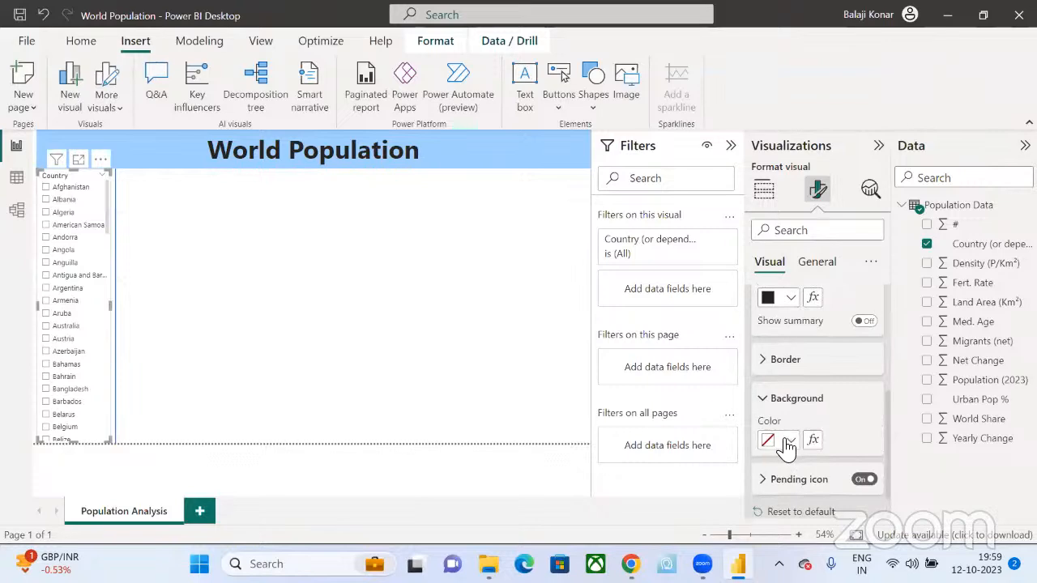
click(788, 442)
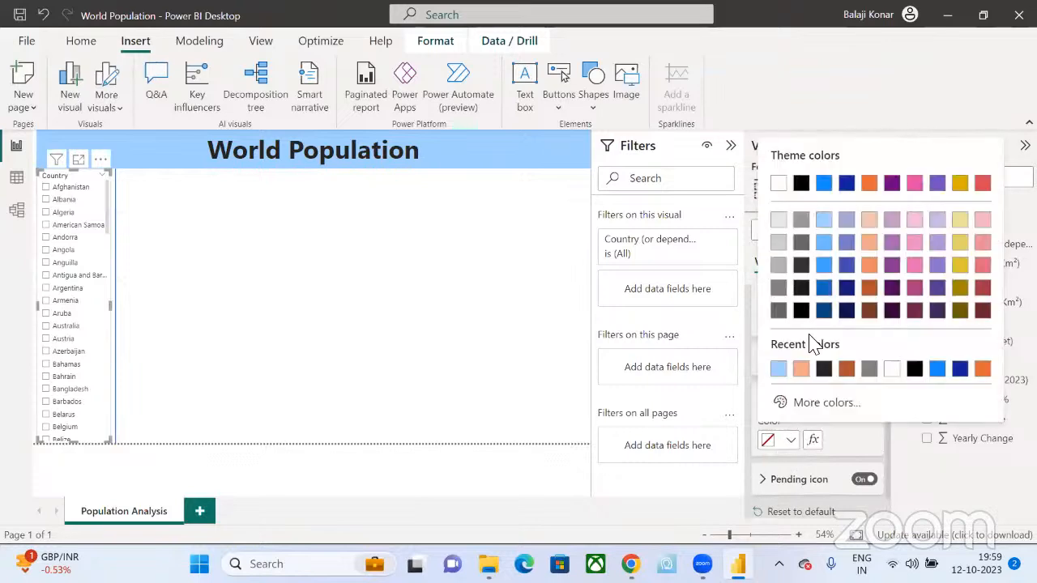
click(780, 371)
click(412, 317)
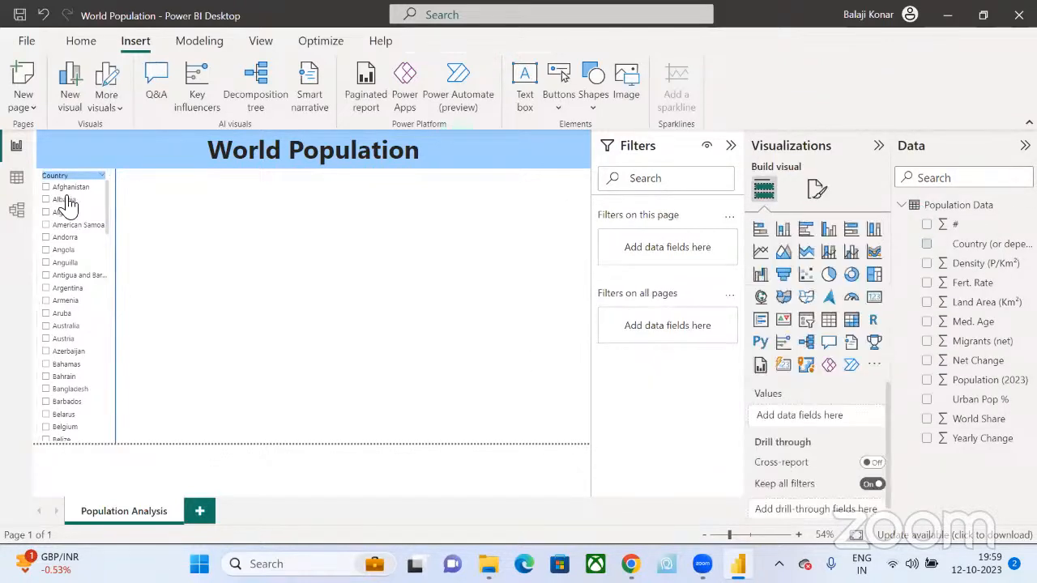
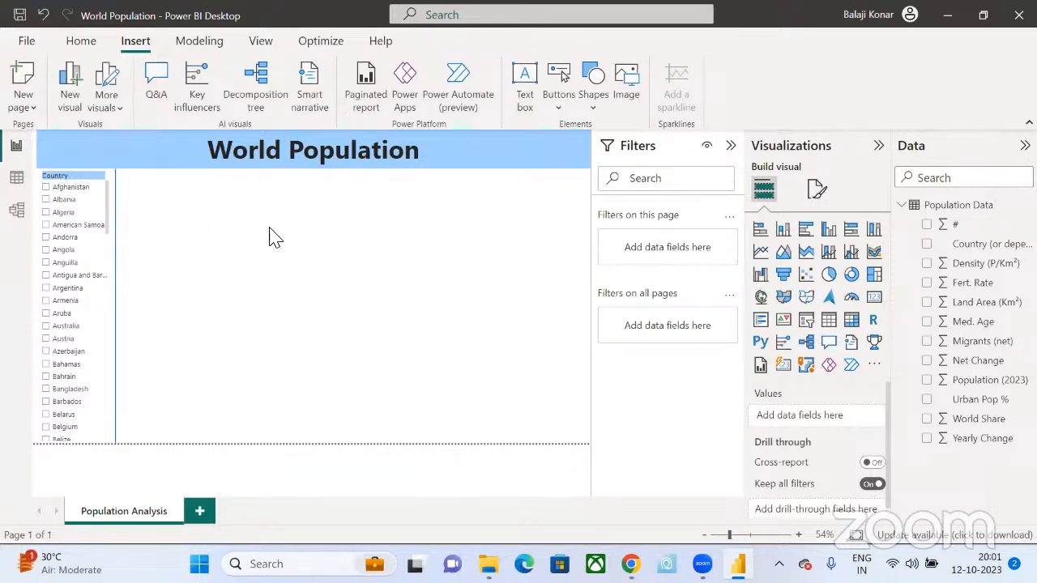
- Add a map visual to the blank report area, with the country field as Location and Population (2023) as Bubble size
click(761, 297)
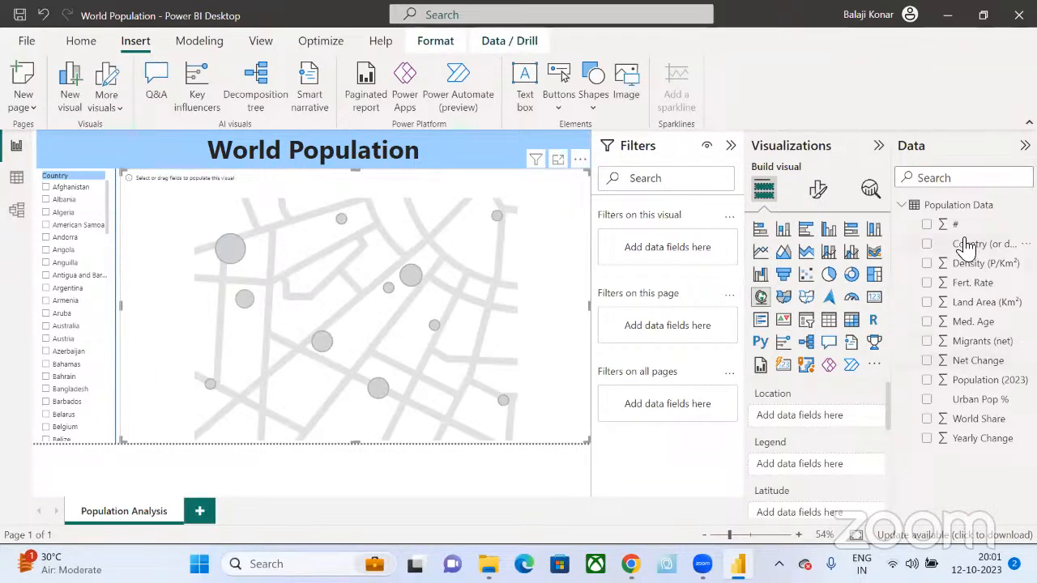
drag(966, 246, 820, 414)
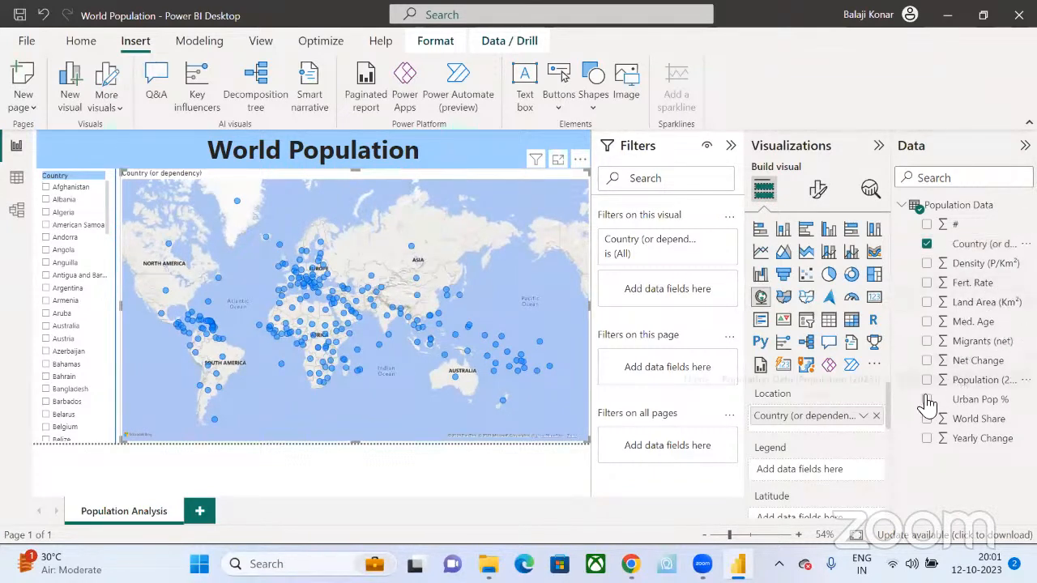
scroll(854, 435, down, 3)
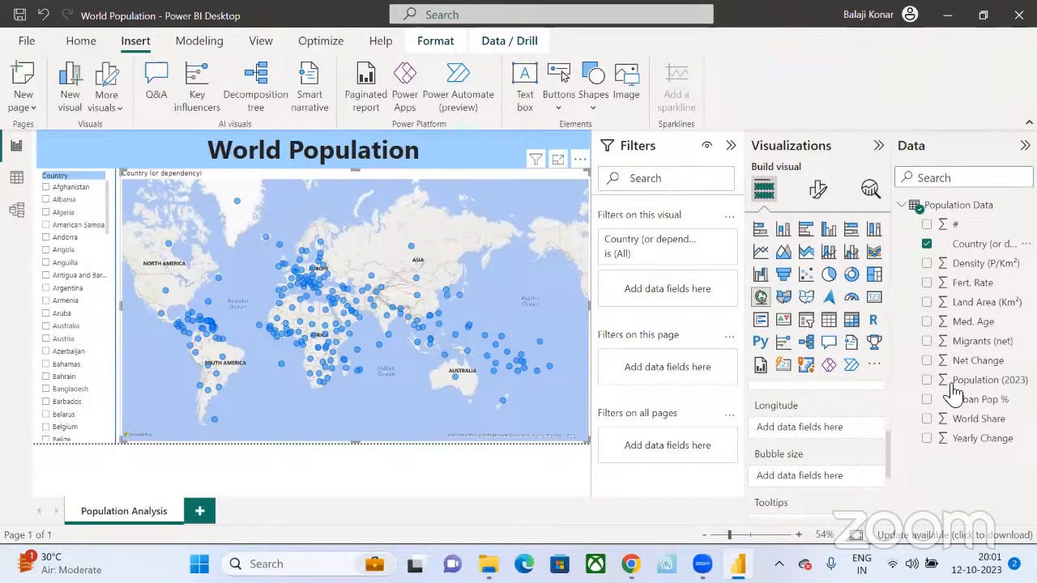
drag(975, 390, 835, 484)
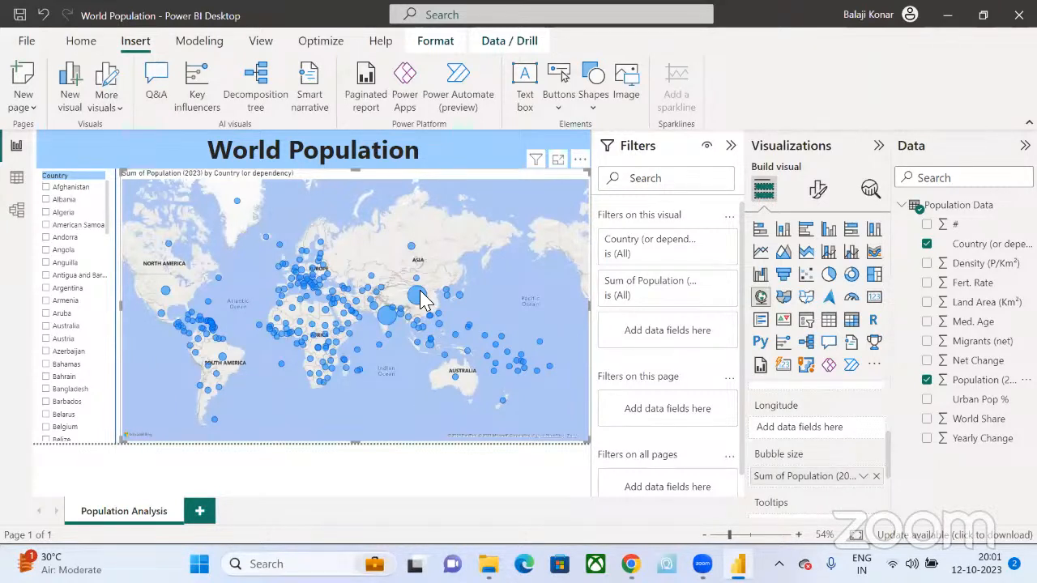
- Shrink the map visual from its lower corner to under half the blank area's width, just beside the divider line
mouse_move(420, 299)
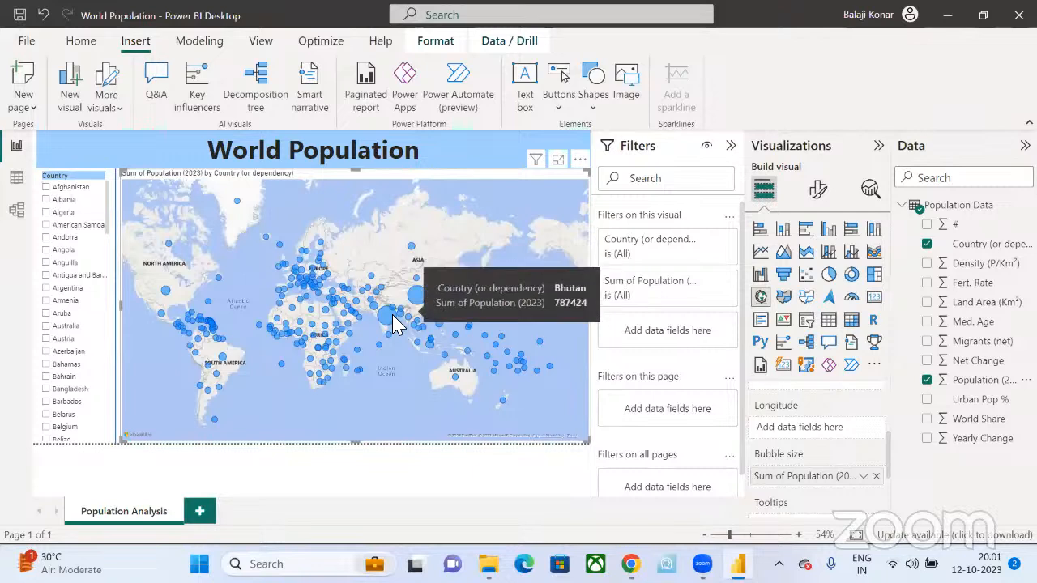
mouse_move(384, 329)
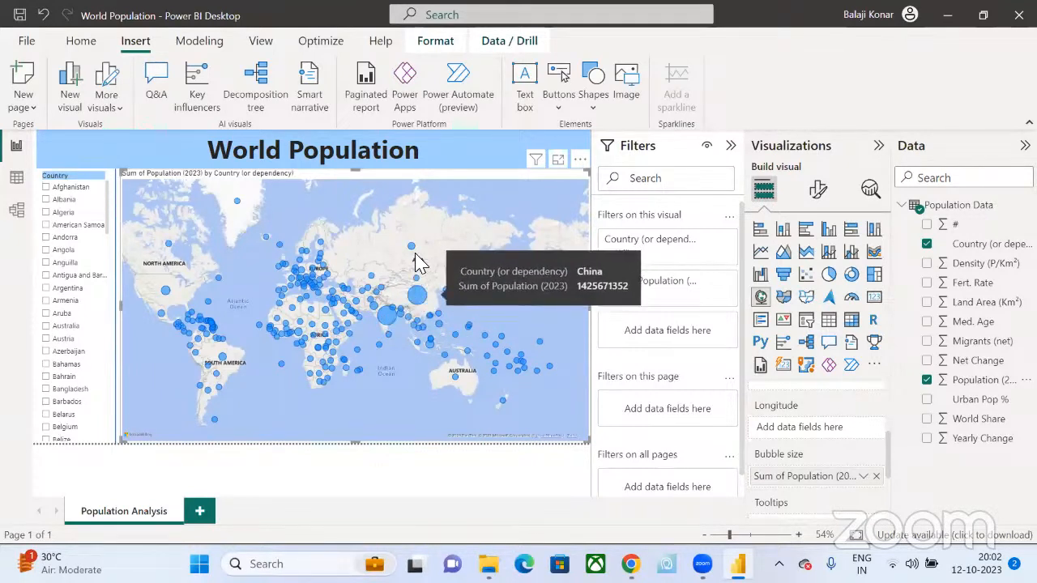
mouse_move(413, 254)
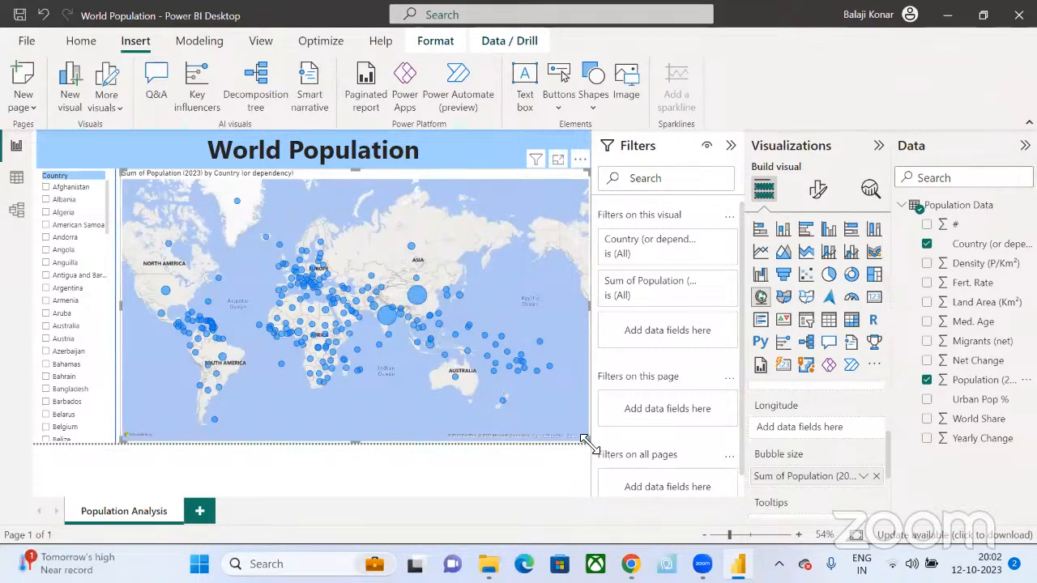
drag(586, 444, 322, 306)
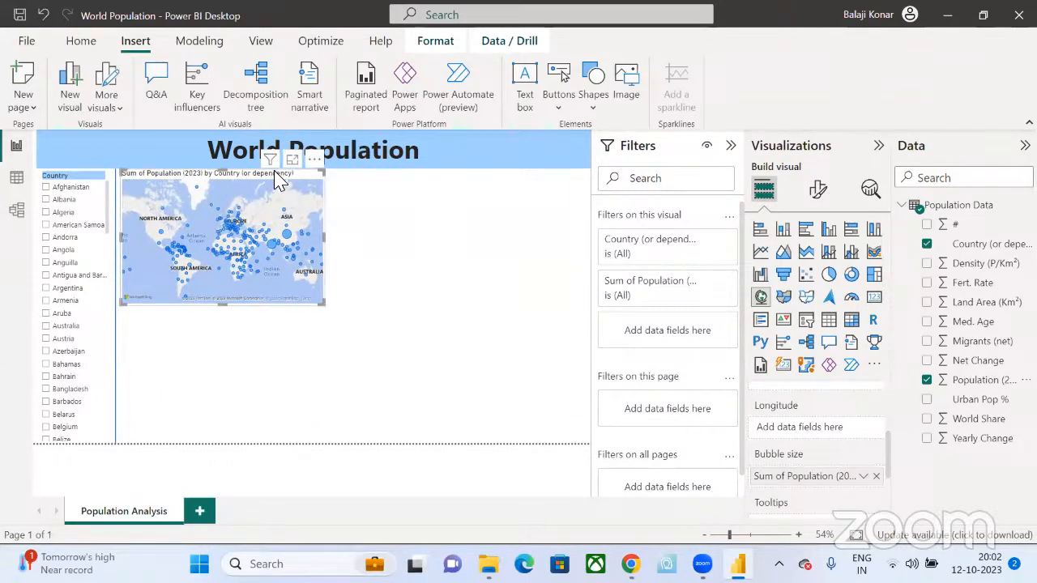
- Replace the map visual's title text with Countrywise Population
click(818, 189)
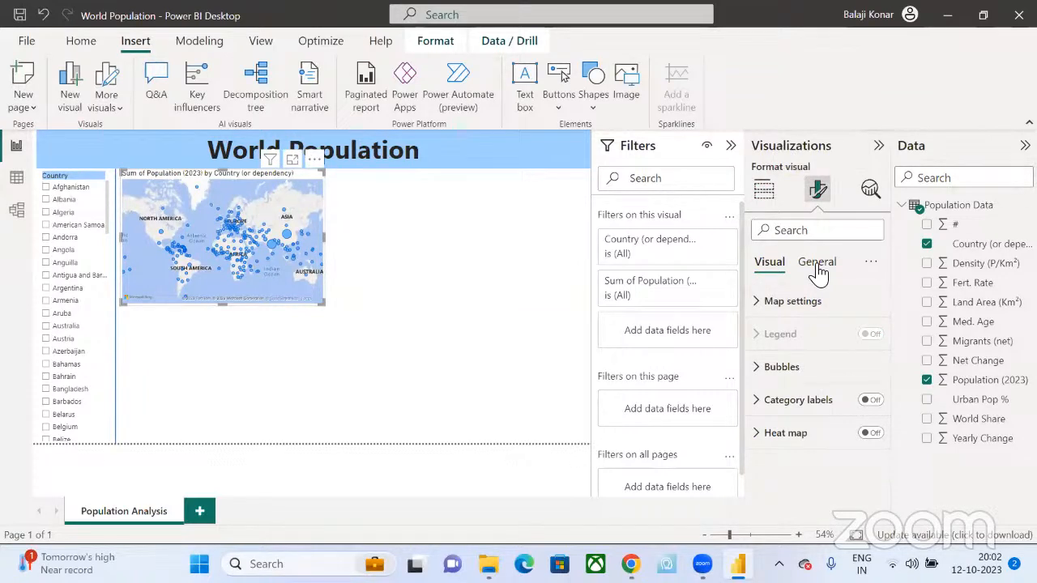
click(817, 264)
click(774, 335)
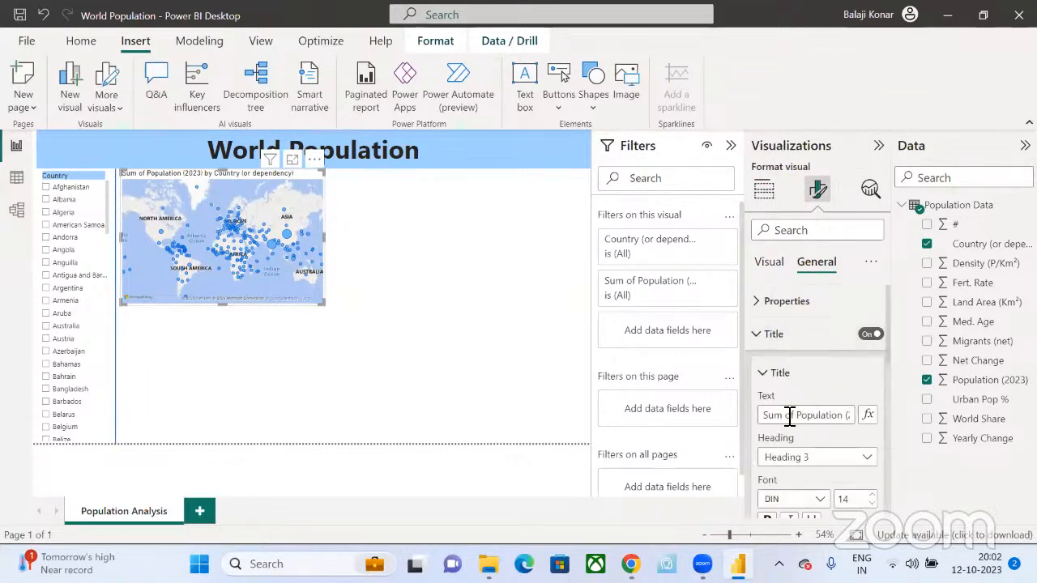
click(790, 415)
text(Cou)
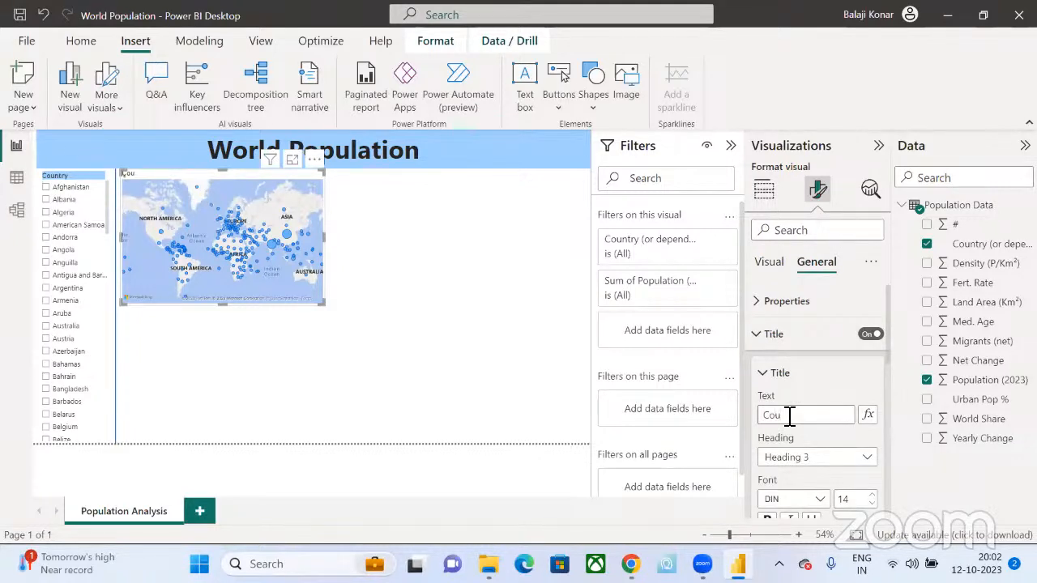
text(ntrywise Pop)
key(BackSpace)
key(BackSpace)
key(BackSpace)
key(BackSpace)
key(BackSpace)
key(BackSpace)
text(e Population)
click(423, 289)
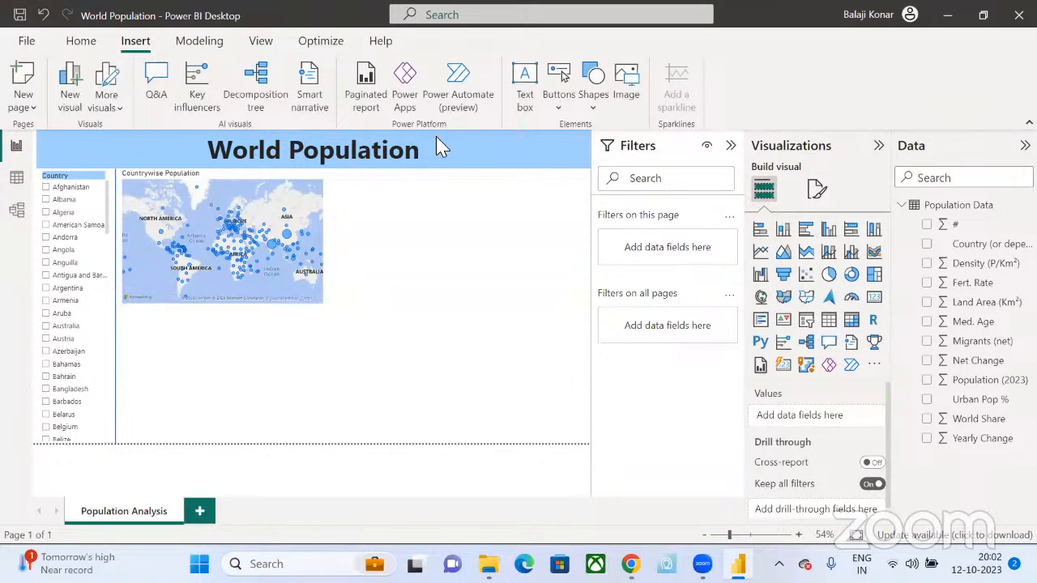
- Enlarge the map visual so it reaches almost to the page's lower edge and spans over half the blank area's width
click(322, 309)
drag(323, 306, 344, 343)
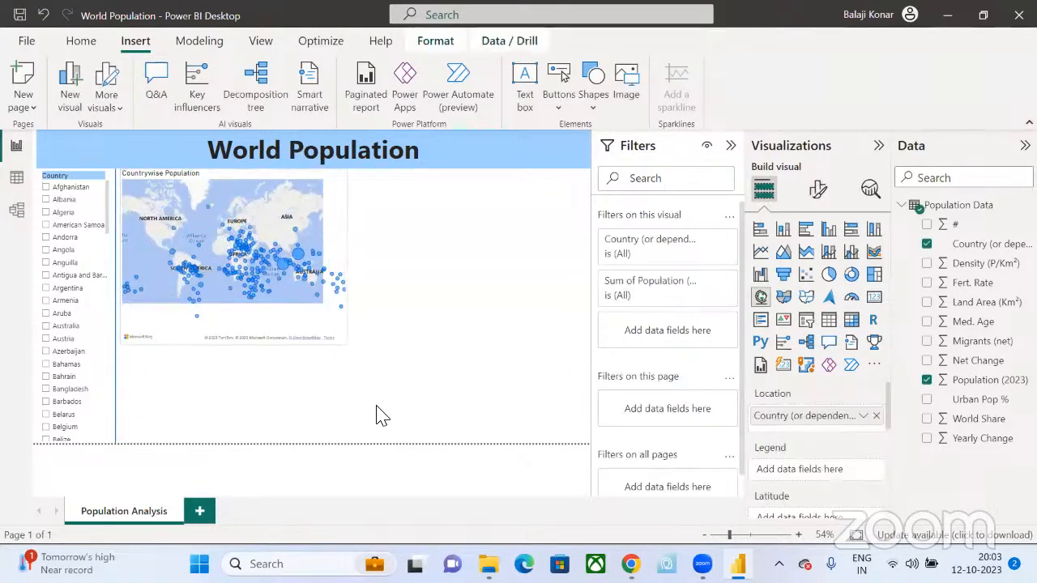
drag(376, 408, 389, 426)
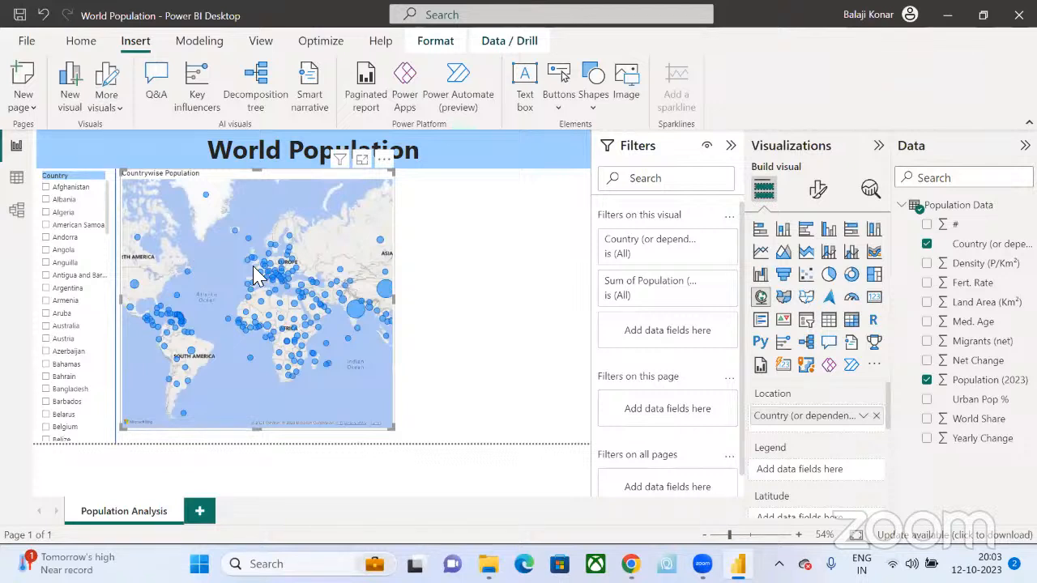
- Open the map visual's control options within its map settings
click(818, 189)
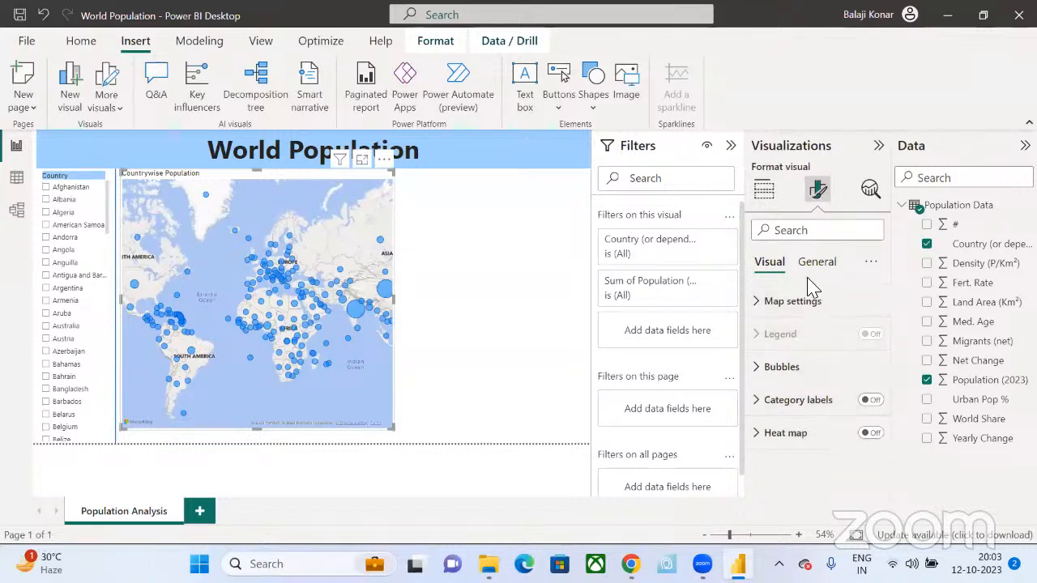
click(774, 306)
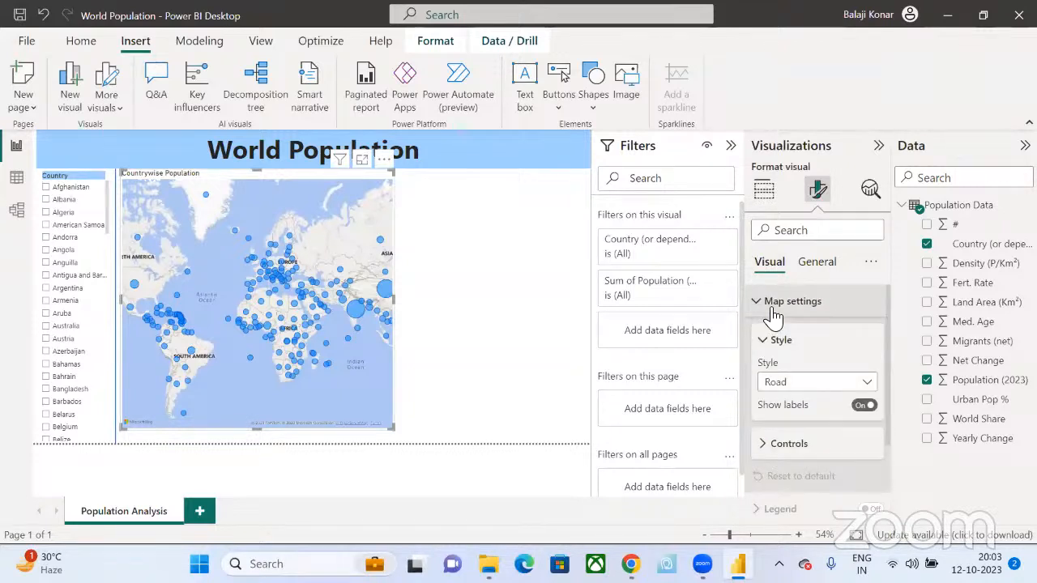
scroll(778, 421, down, 3)
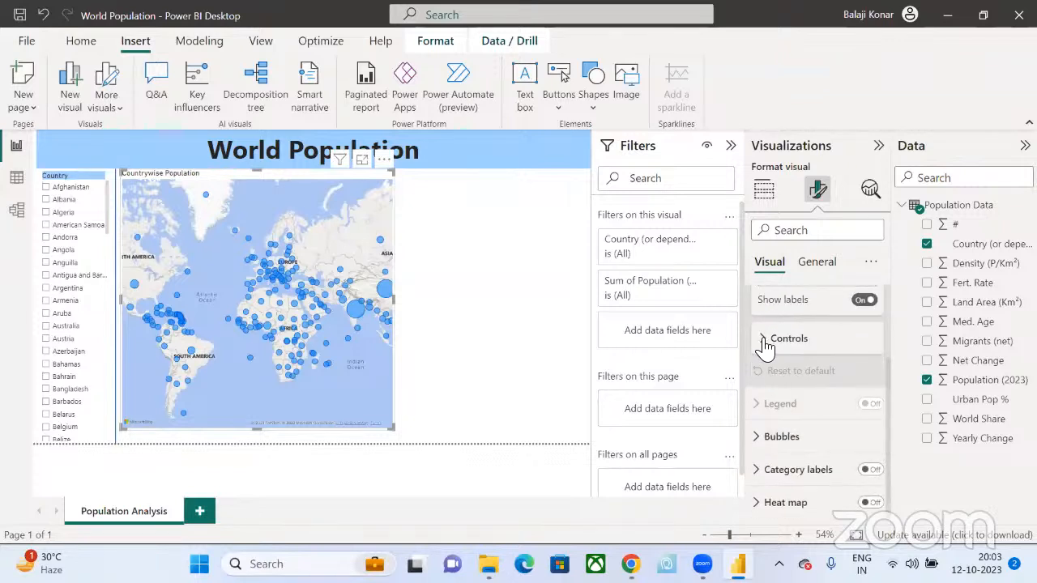
click(764, 341)
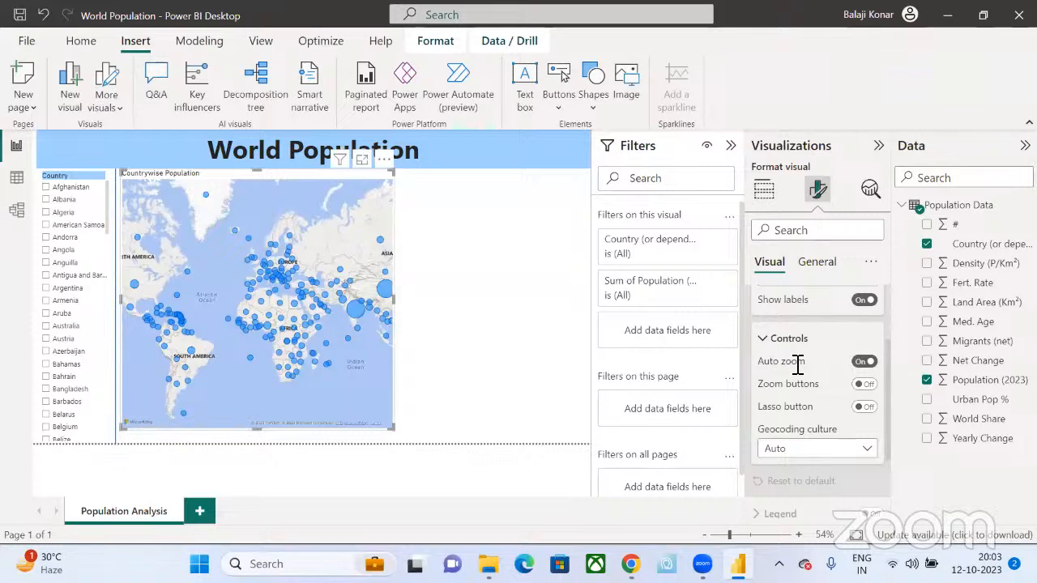
- Turn on the map visual's zoom buttons and test them by zooming the map in once and back out
click(864, 388)
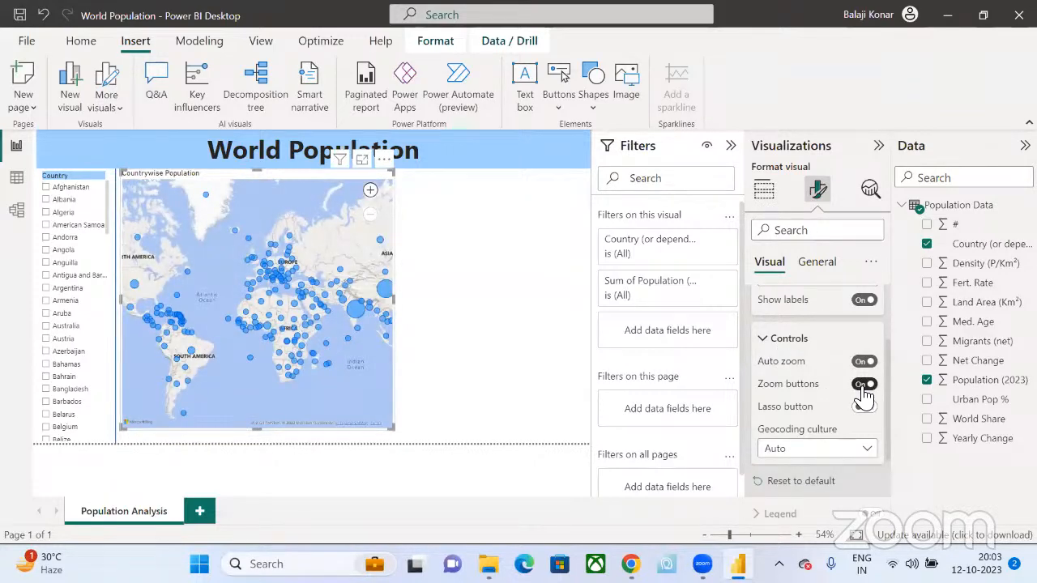
click(764, 339)
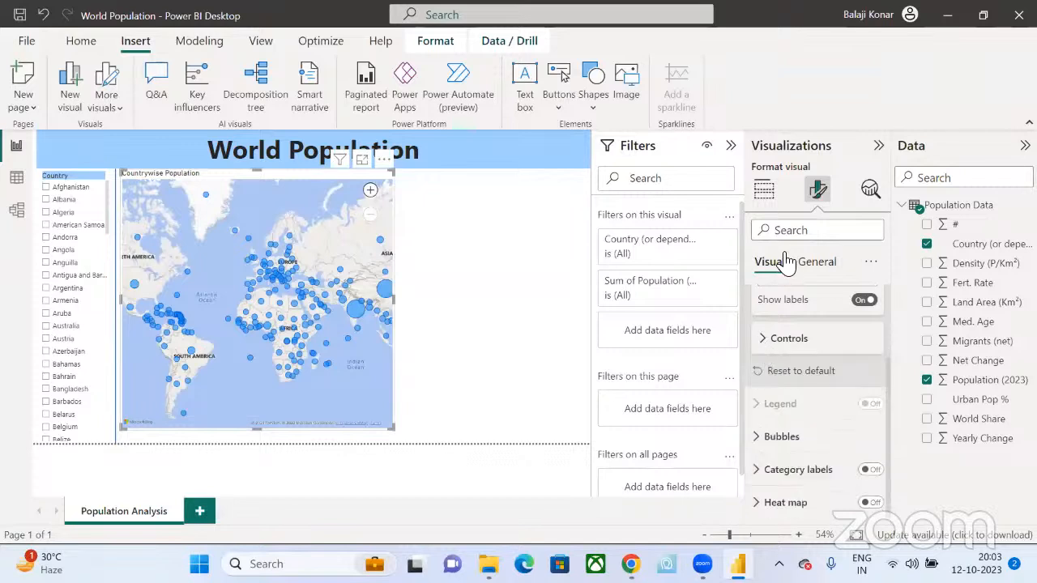
scroll(764, 338, up, 2)
click(763, 341)
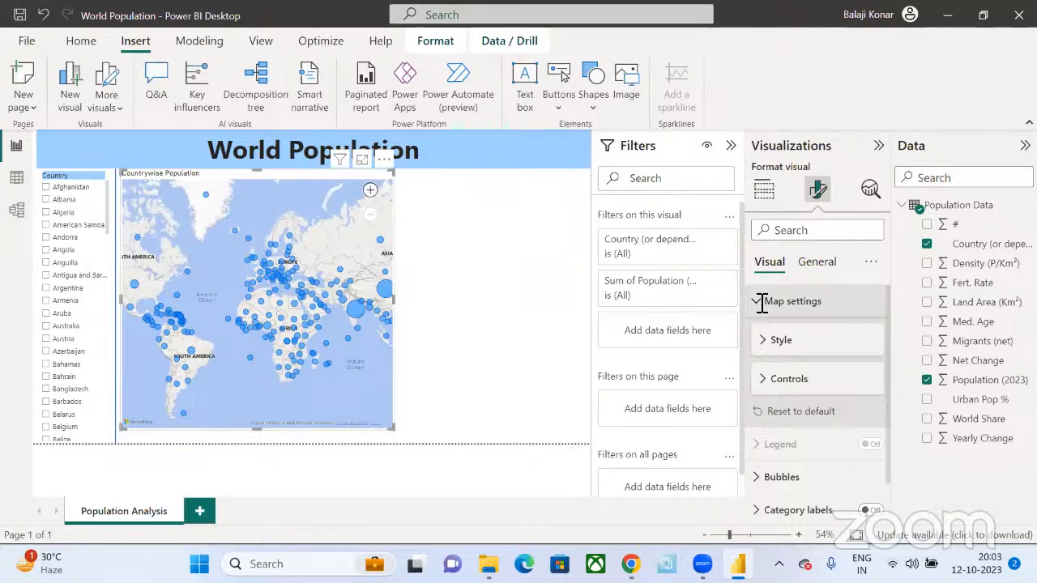
click(762, 301)
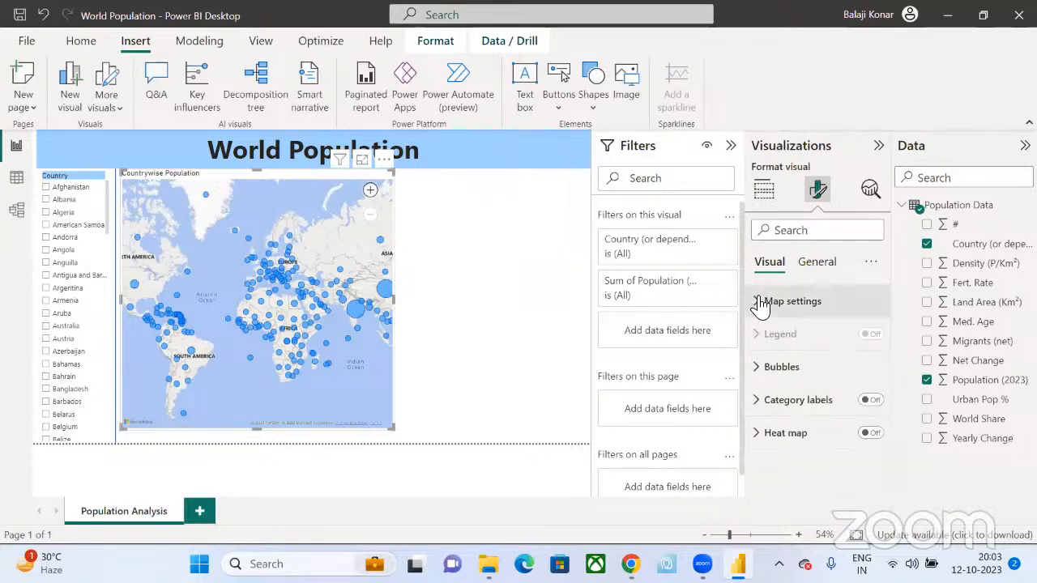
click(760, 307)
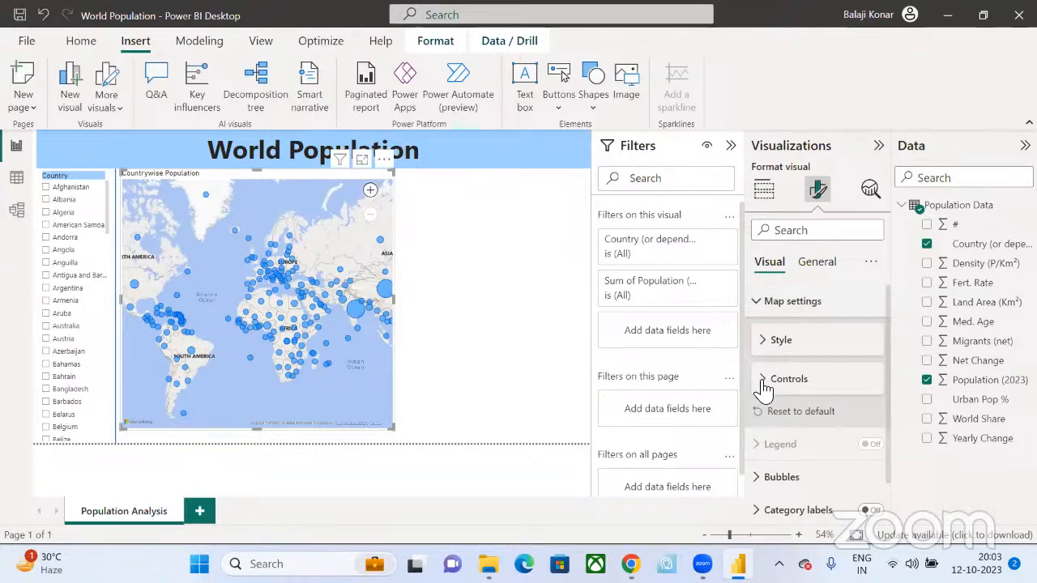
click(763, 387)
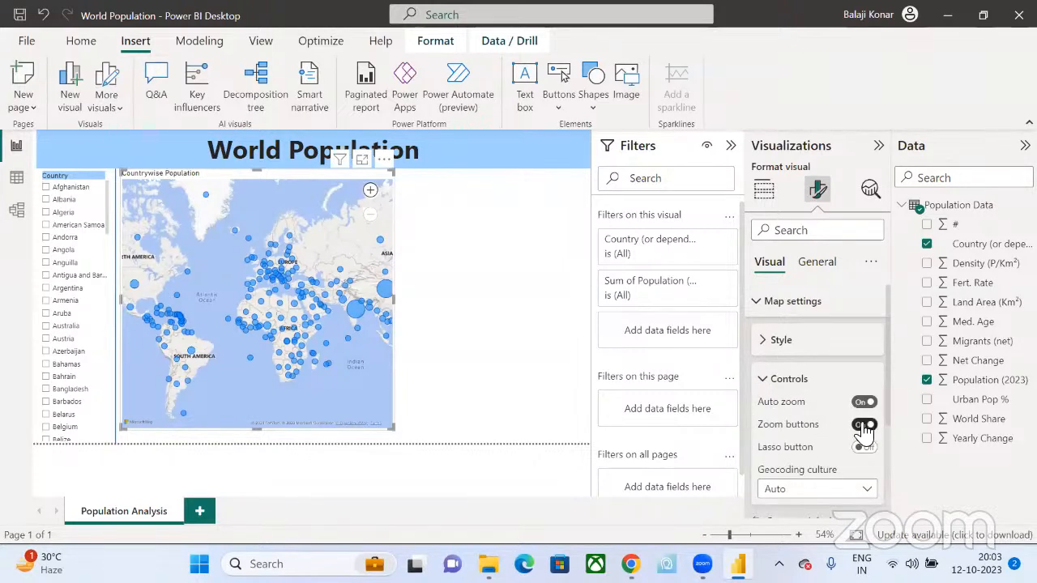
click(370, 193)
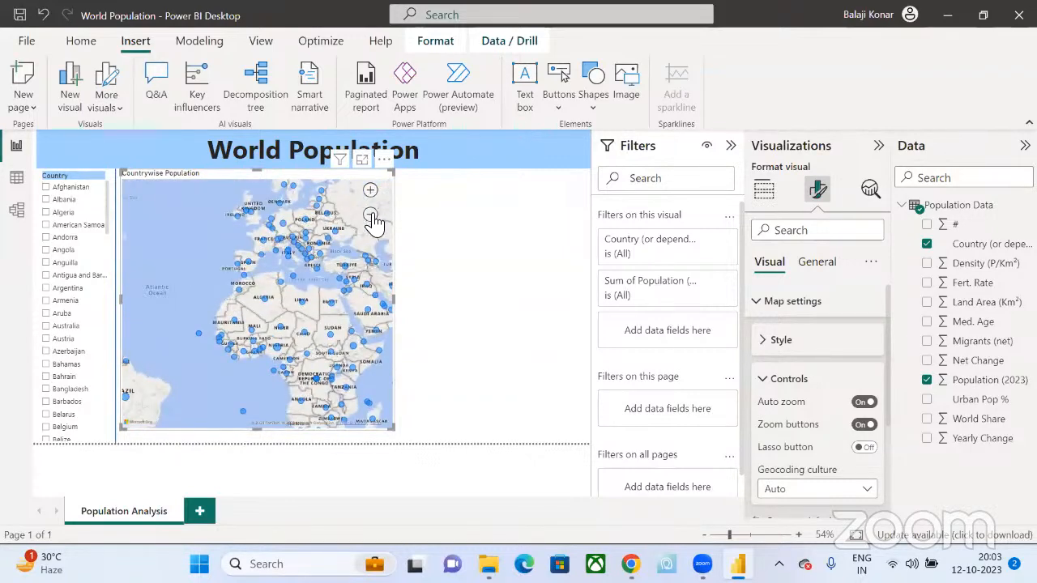
click(370, 214)
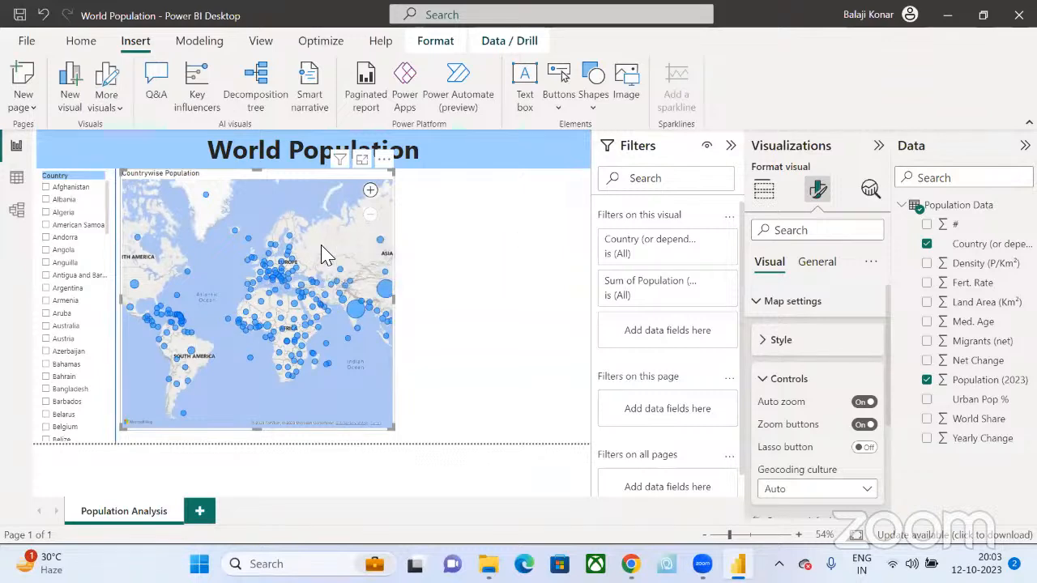
- Shrink the map visual from its lower-right corner to the page's upper-left area beside the country slicer, and collapse the Filters pane
drag(392, 430, 322, 324)
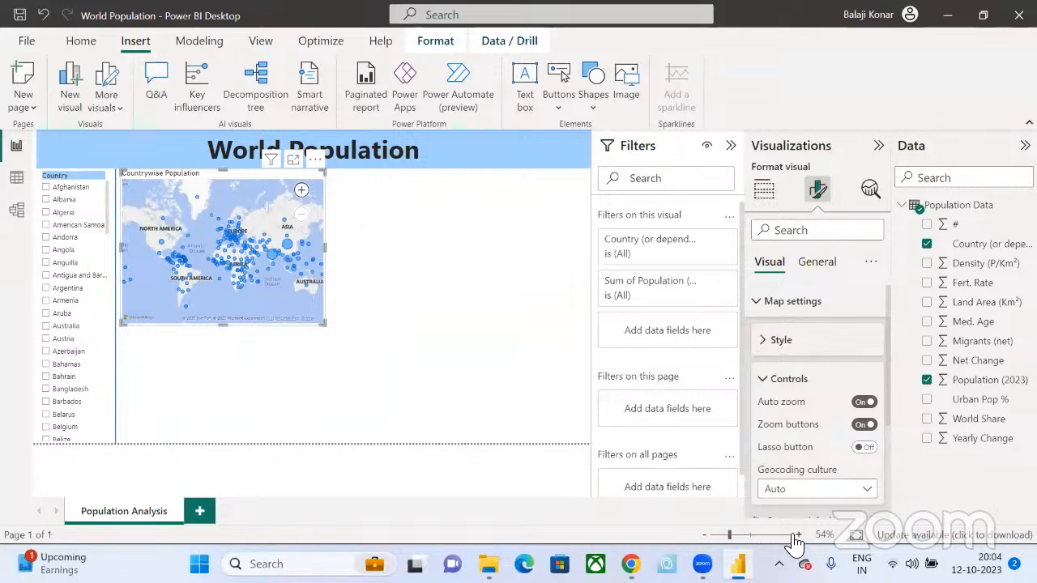
click(730, 147)
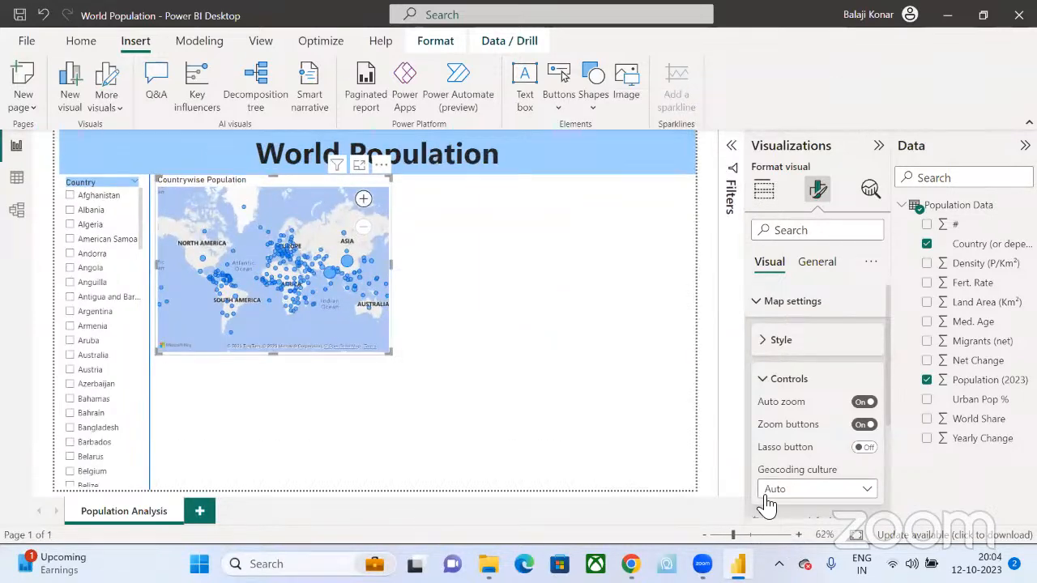
click(802, 537)
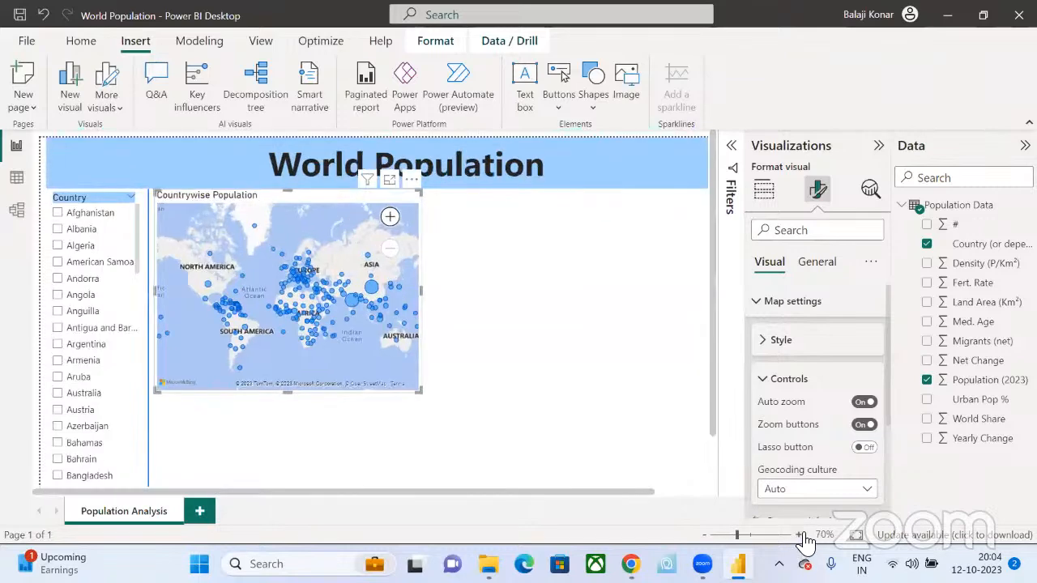
click(800, 536)
click(801, 536)
click(800, 536)
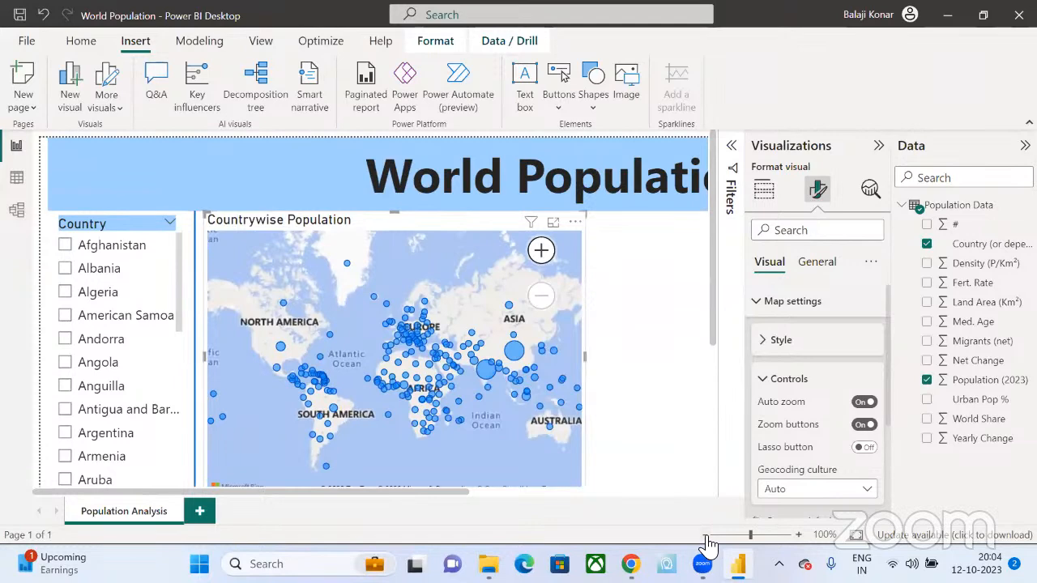
click(706, 535)
click(706, 535)
click(705, 535)
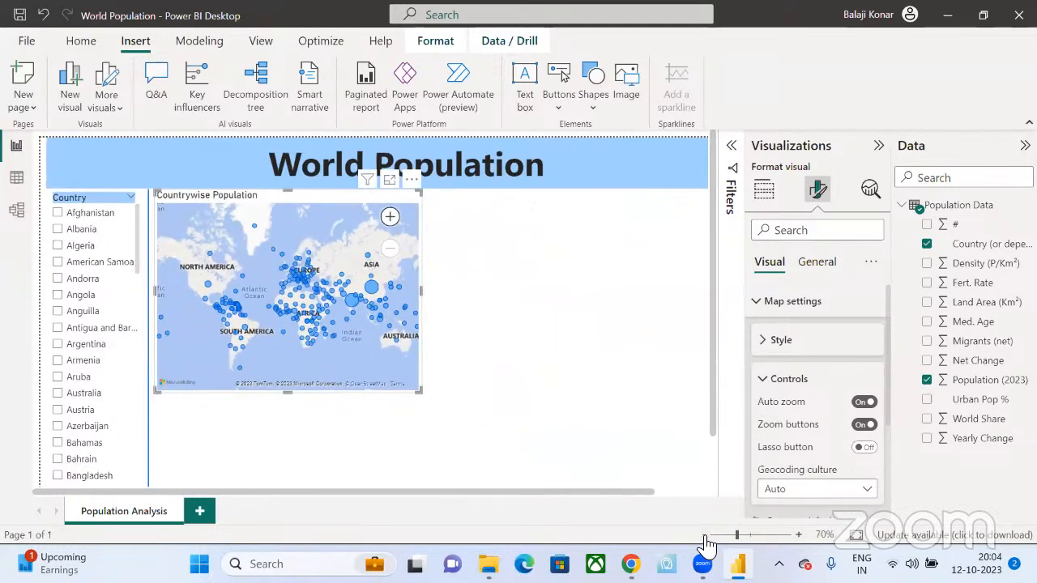
click(705, 536)
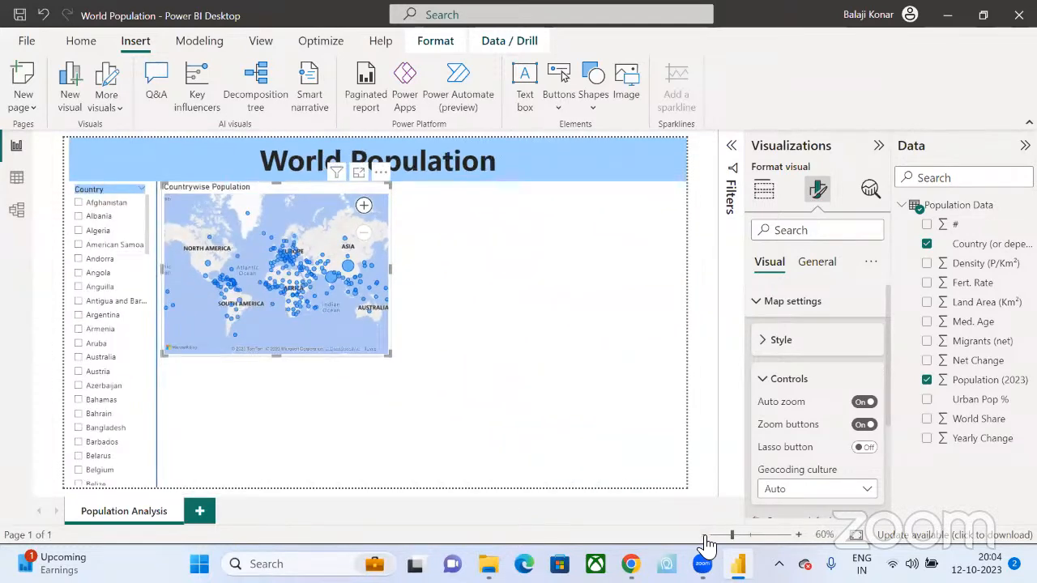
click(798, 535)
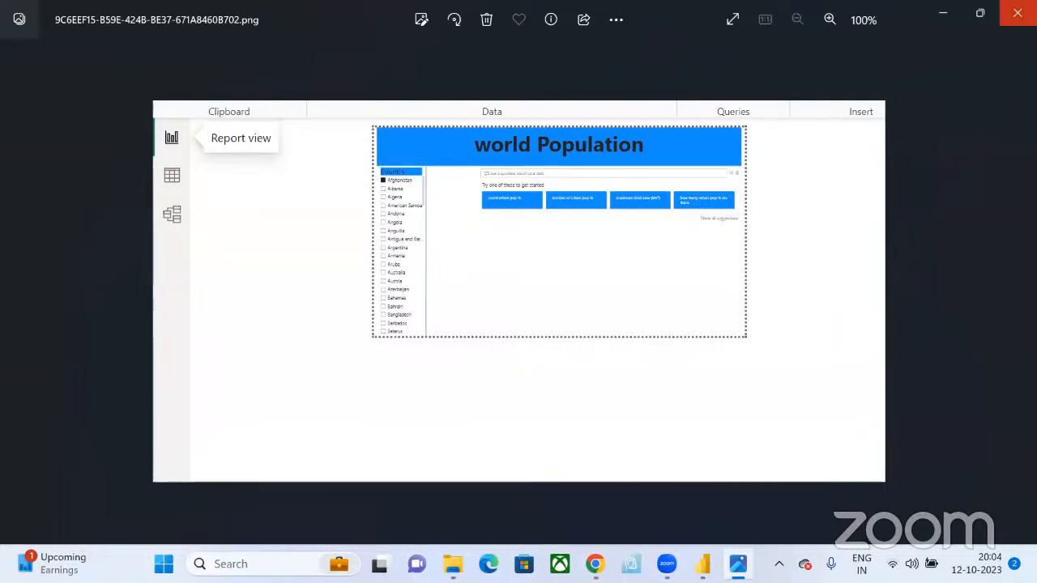
click(1017, 13)
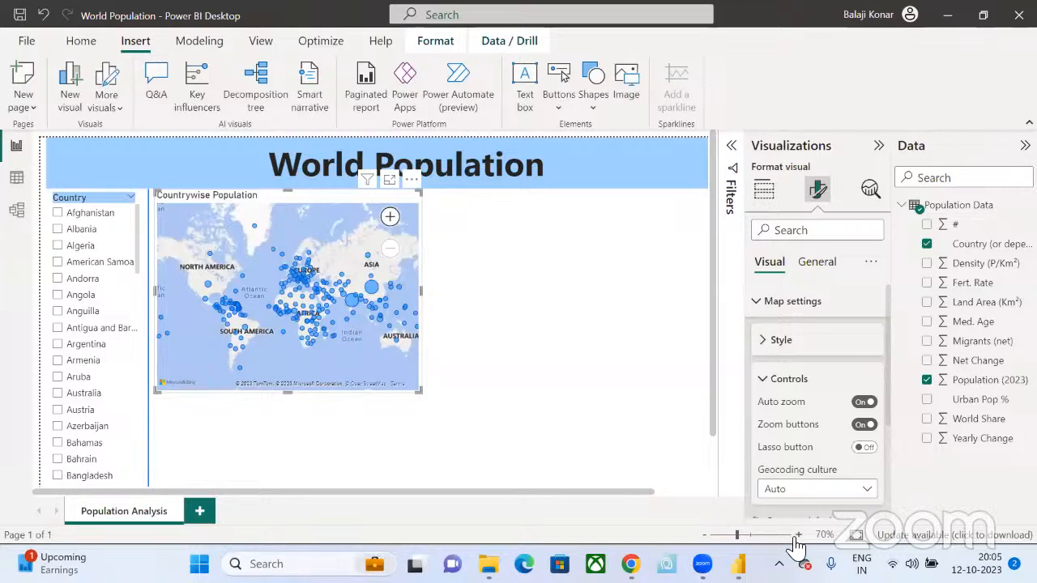
click(706, 536)
click(706, 536)
click(706, 535)
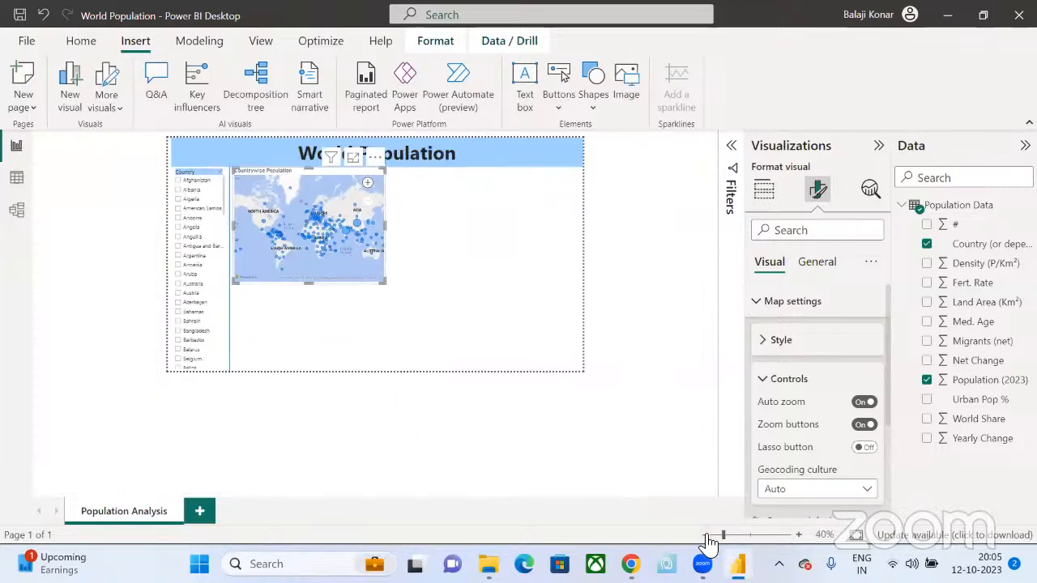
click(706, 535)
click(706, 536)
click(706, 535)
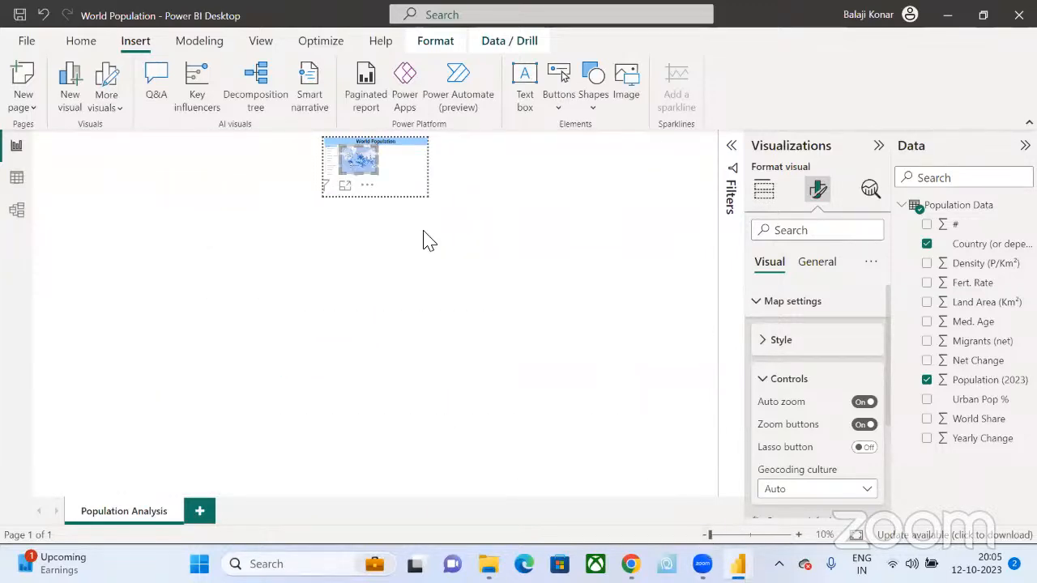
click(799, 536)
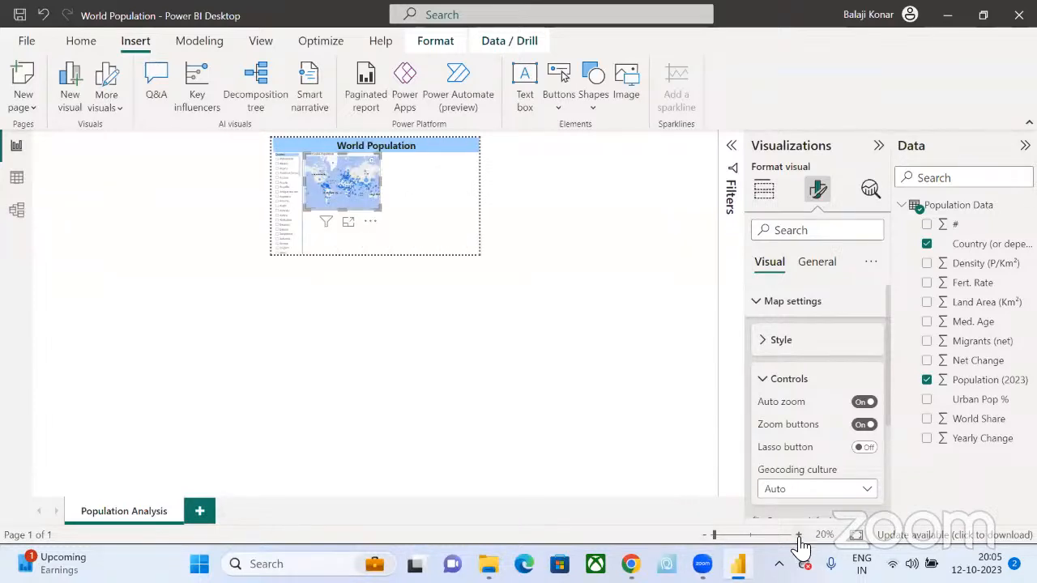
click(799, 536)
click(800, 537)
click(800, 537)
click(800, 536)
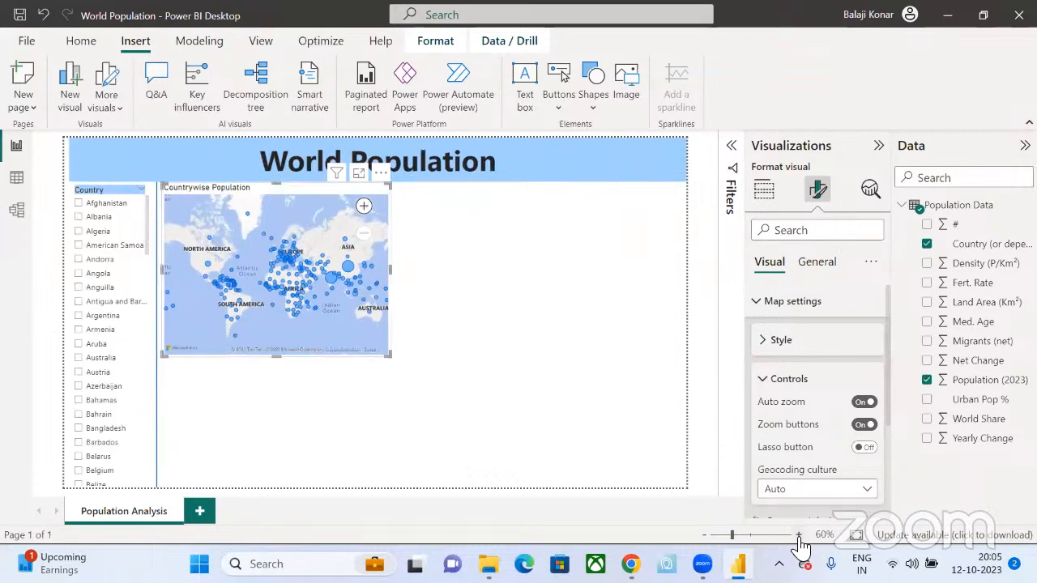
- Shrink the Countrywise Population map further, to about 30% of the page's width, keeping its upper-left corner in place
click(799, 536)
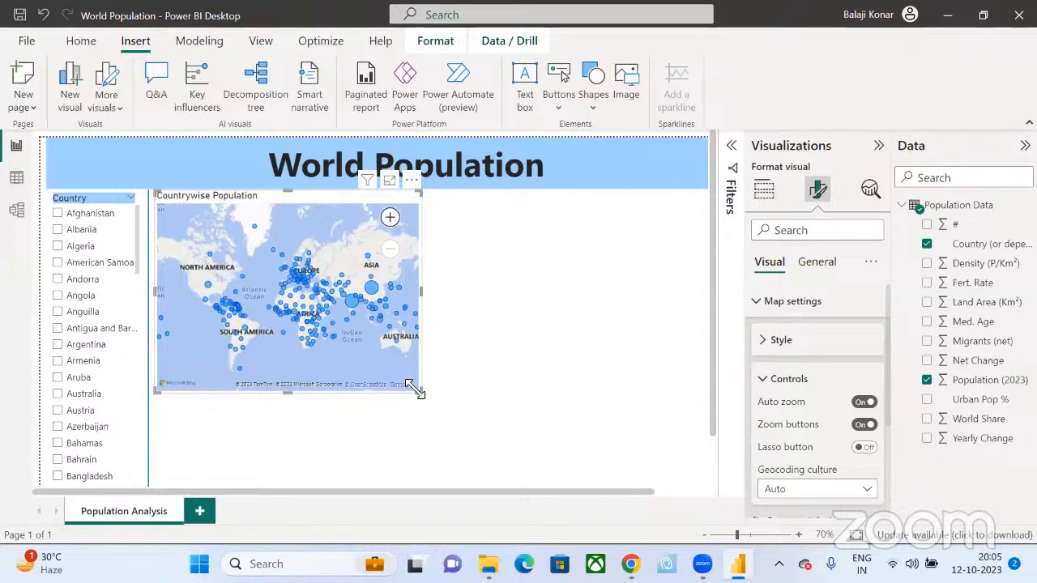
drag(418, 390, 376, 358)
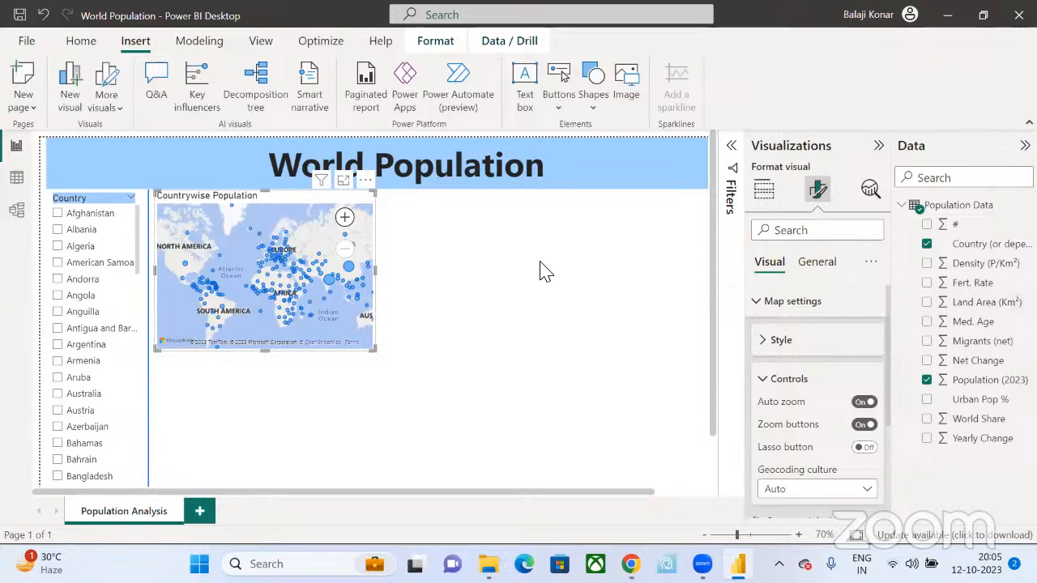
click(769, 194)
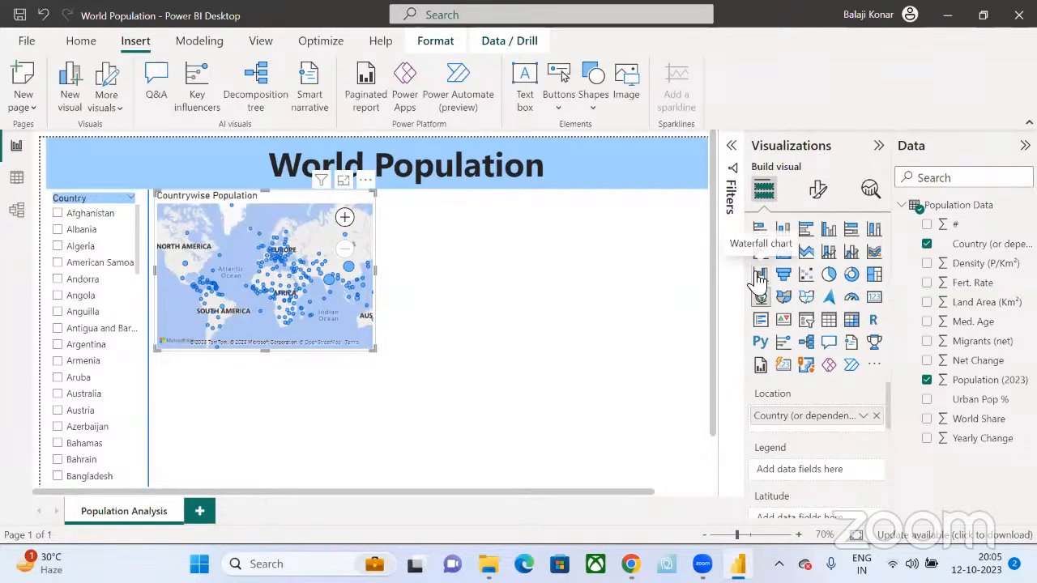
click(875, 276)
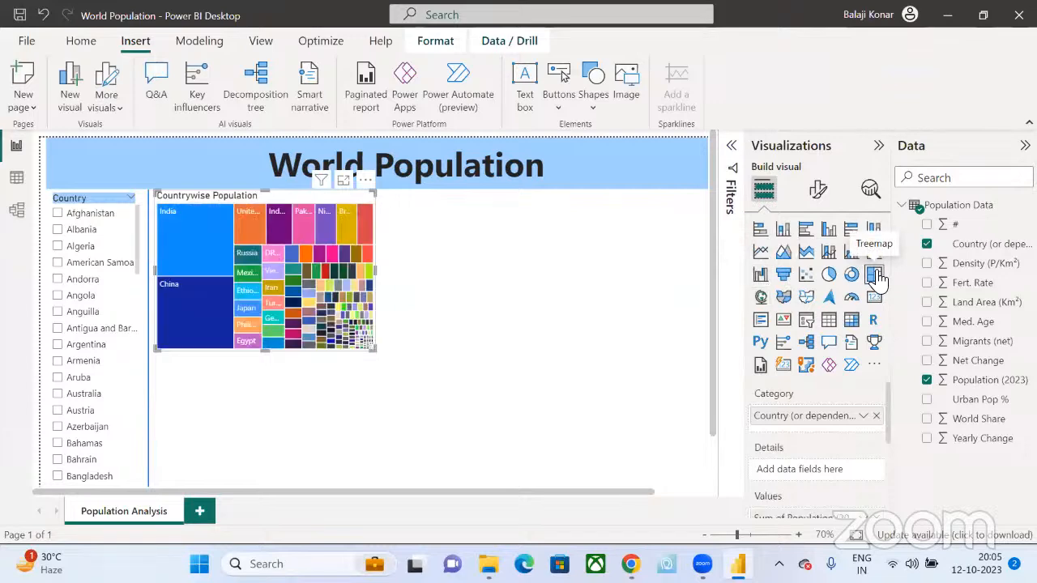
key(ctrl+z)
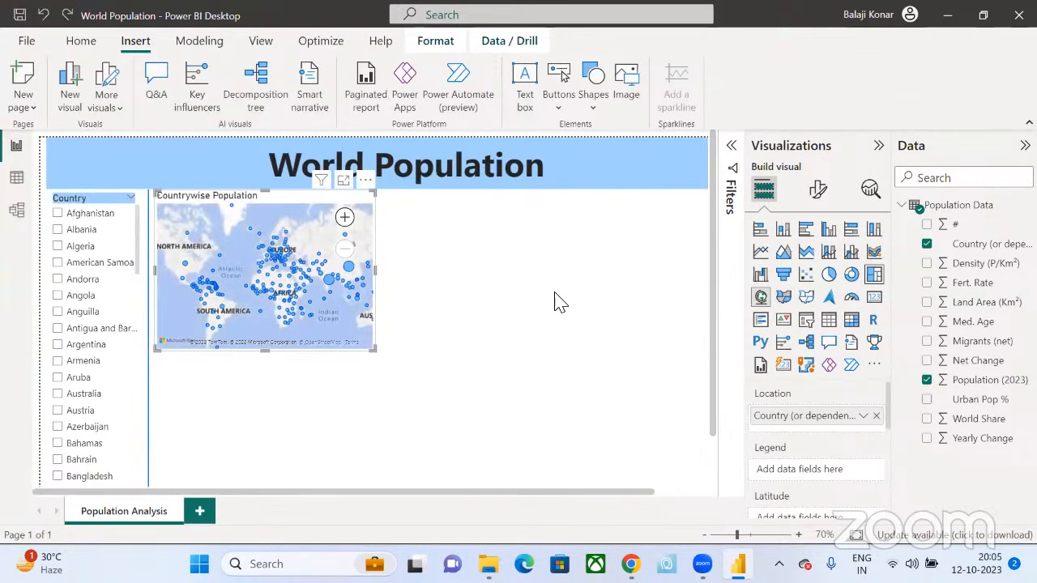
- Add a separate treemap visual, place it to the right of the map, and resize it to the map's height and the page's right edge
click(557, 301)
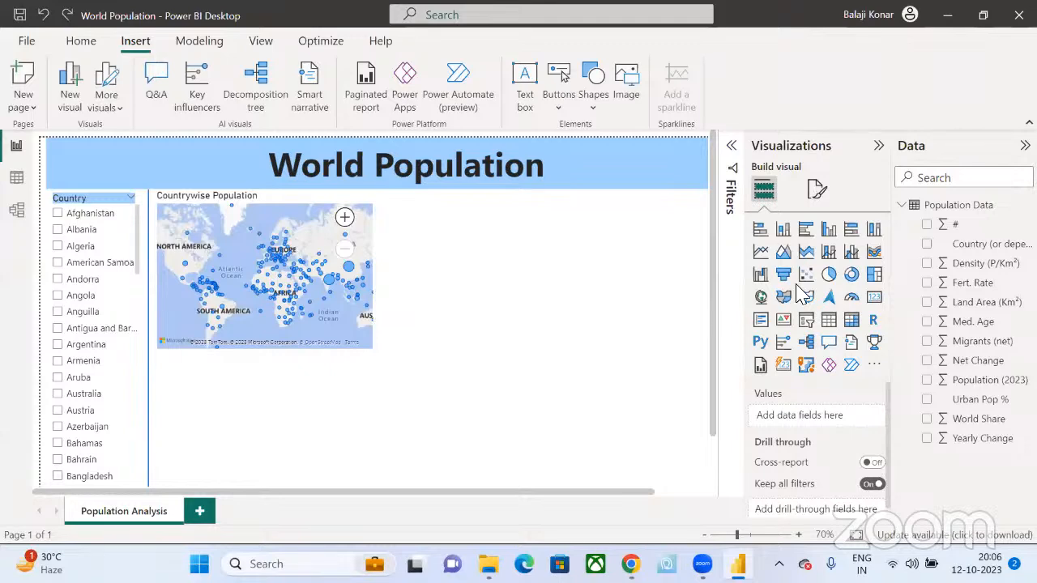
click(874, 275)
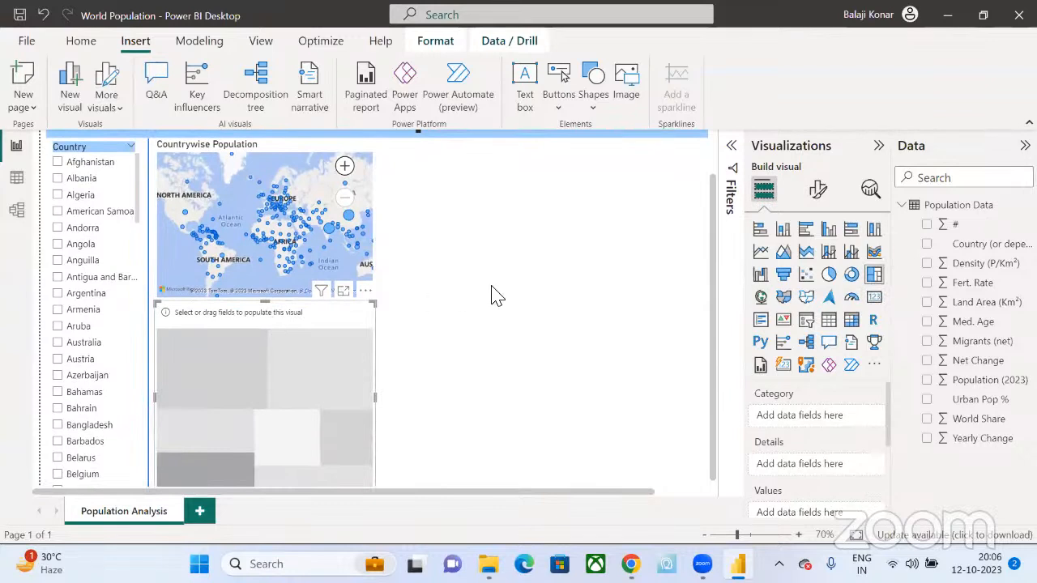
drag(267, 317, 510, 162)
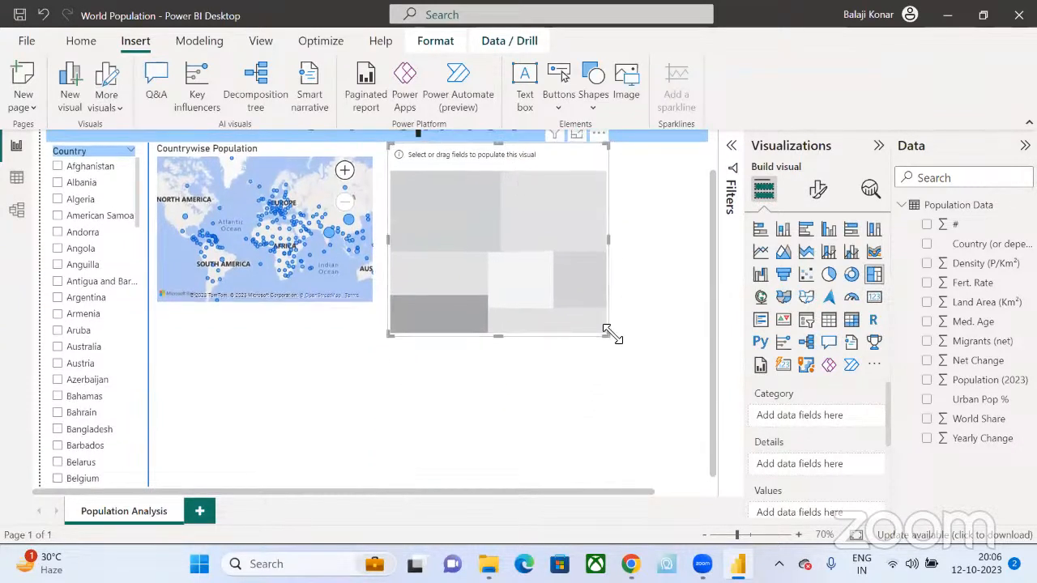
drag(609, 331, 713, 312)
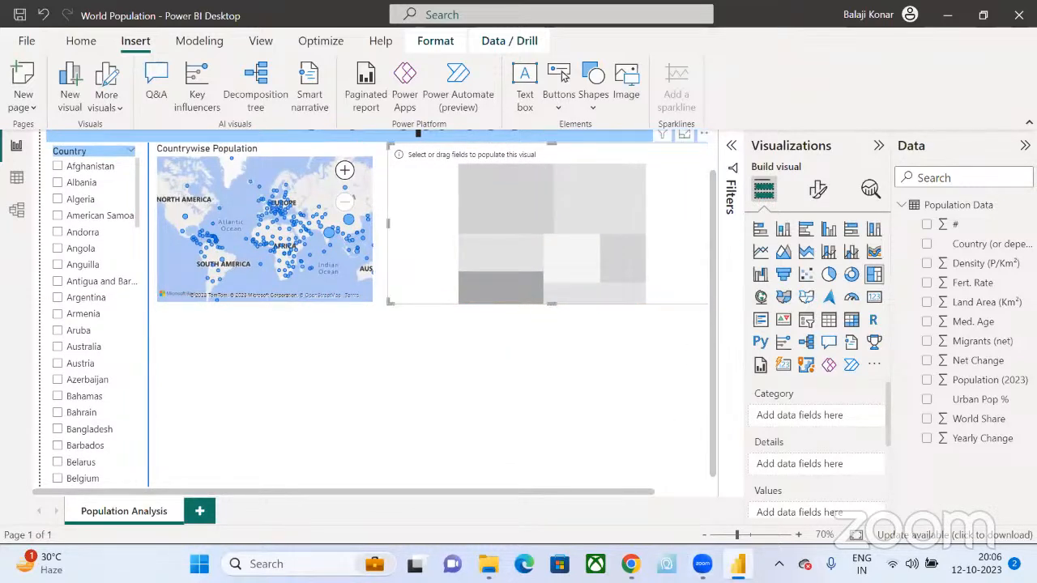
mouse_move(702, 564)
click(704, 535)
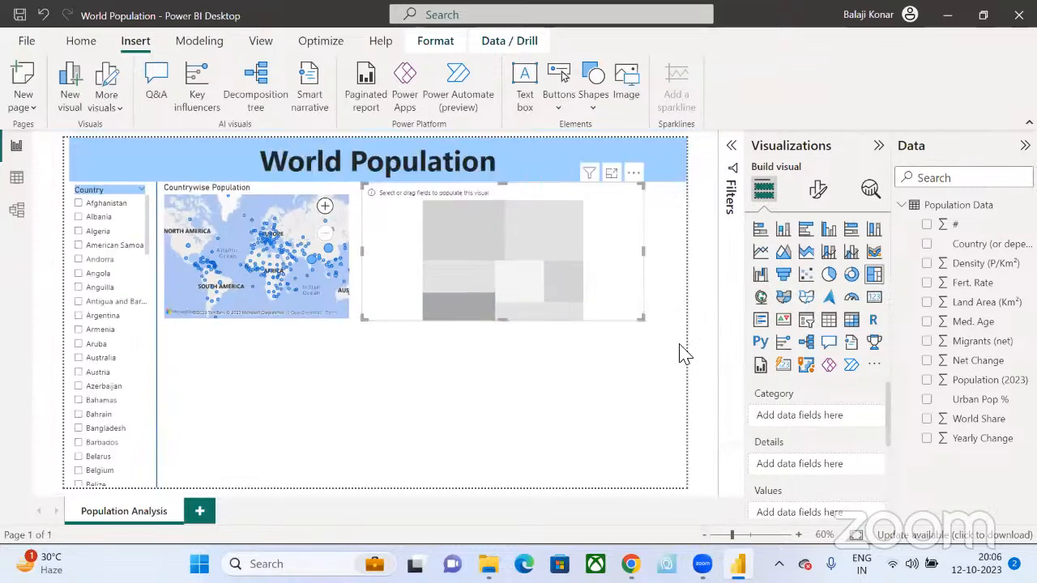
drag(644, 320, 690, 329)
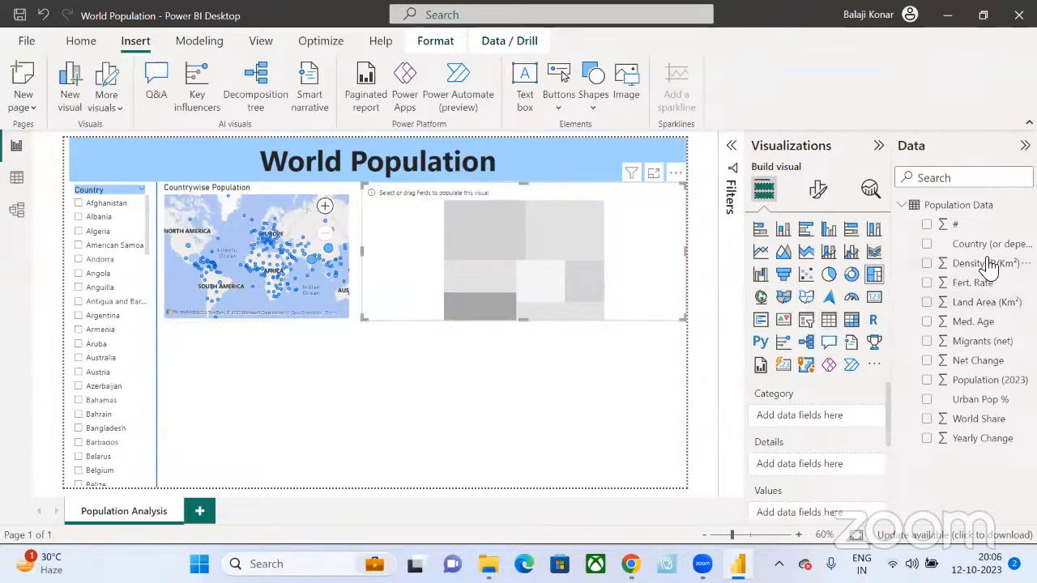
- Populate the treemap with Country (or dependency) as the category and Land Area (Km²) as the values
drag(985, 245, 827, 416)
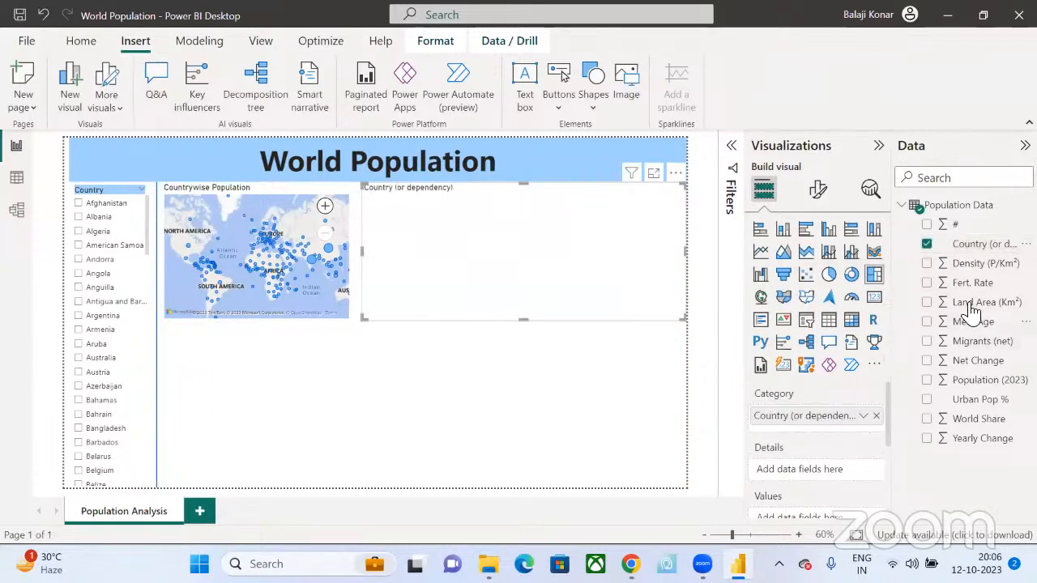
drag(972, 305, 830, 522)
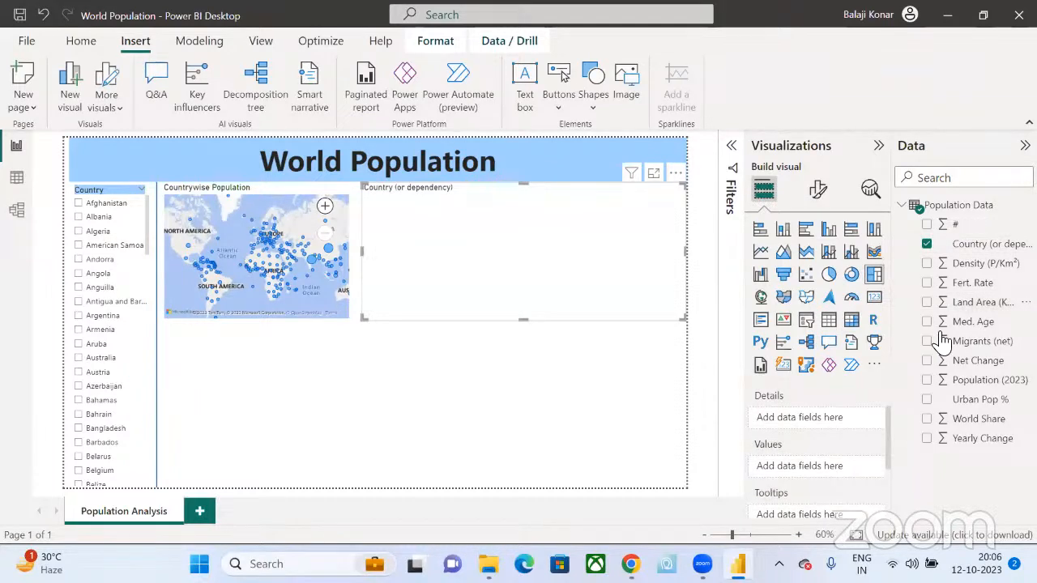
drag(980, 301, 839, 467)
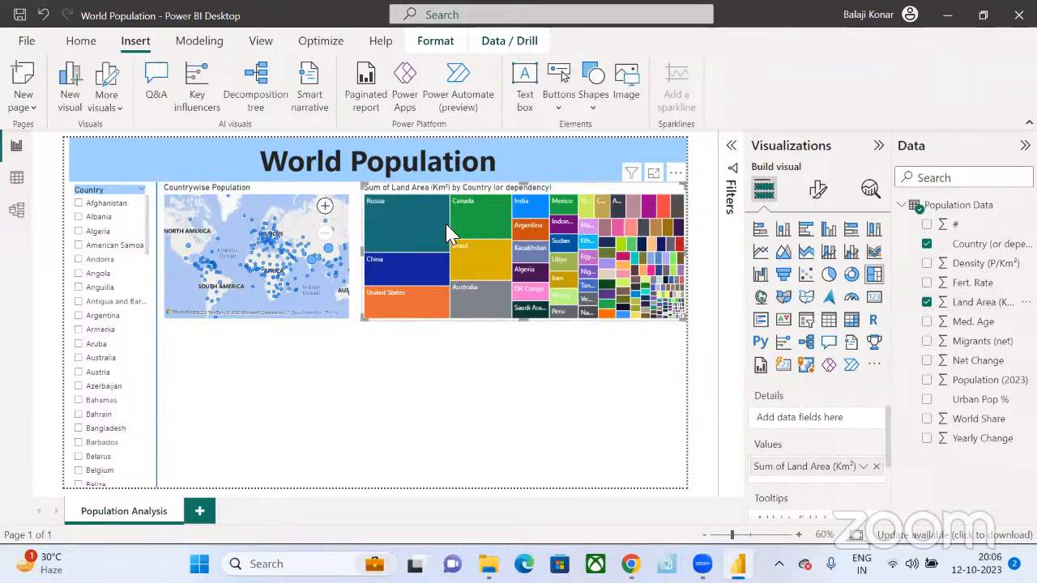
mouse_move(412, 234)
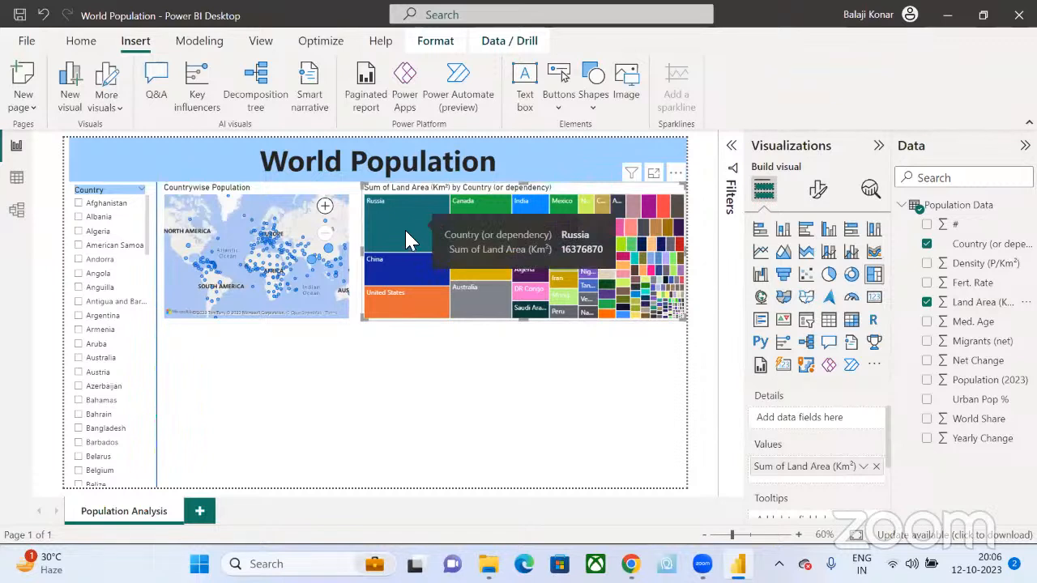
- Change the treemap's title text to "Land Area by Country"
mouse_move(422, 285)
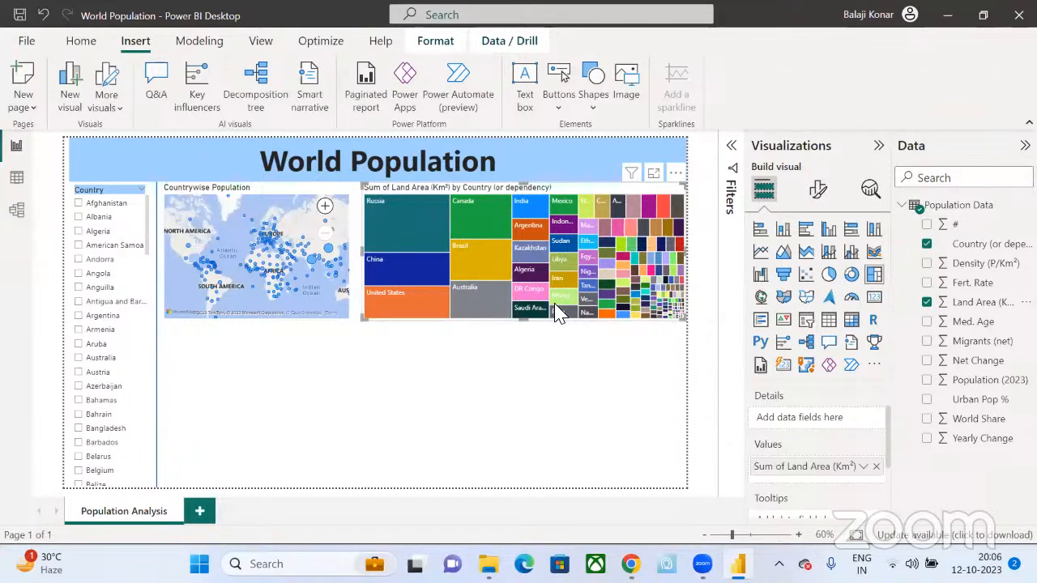
mouse_move(557, 315)
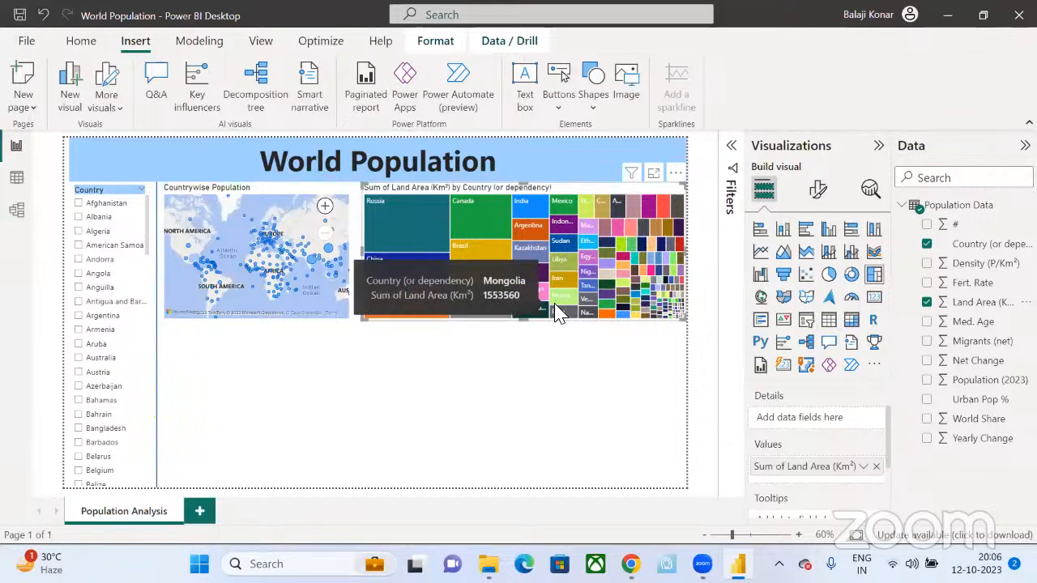
click(817, 189)
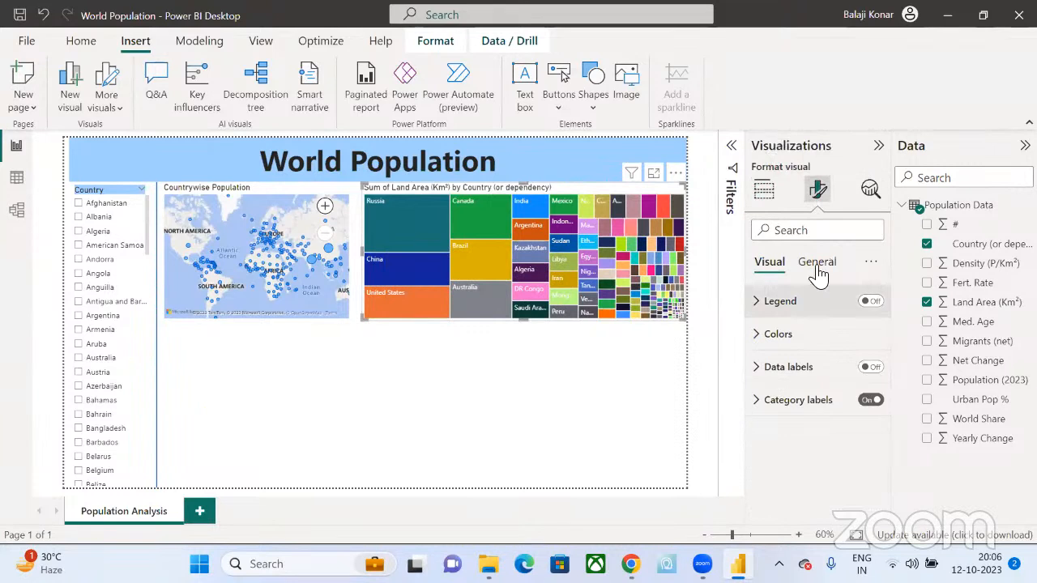
click(816, 262)
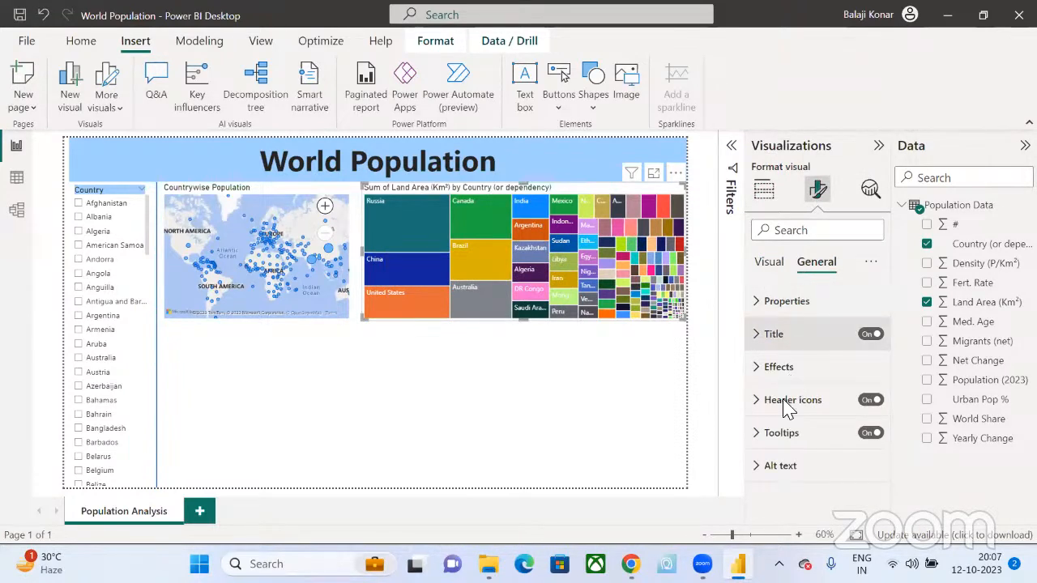
click(785, 334)
click(788, 408)
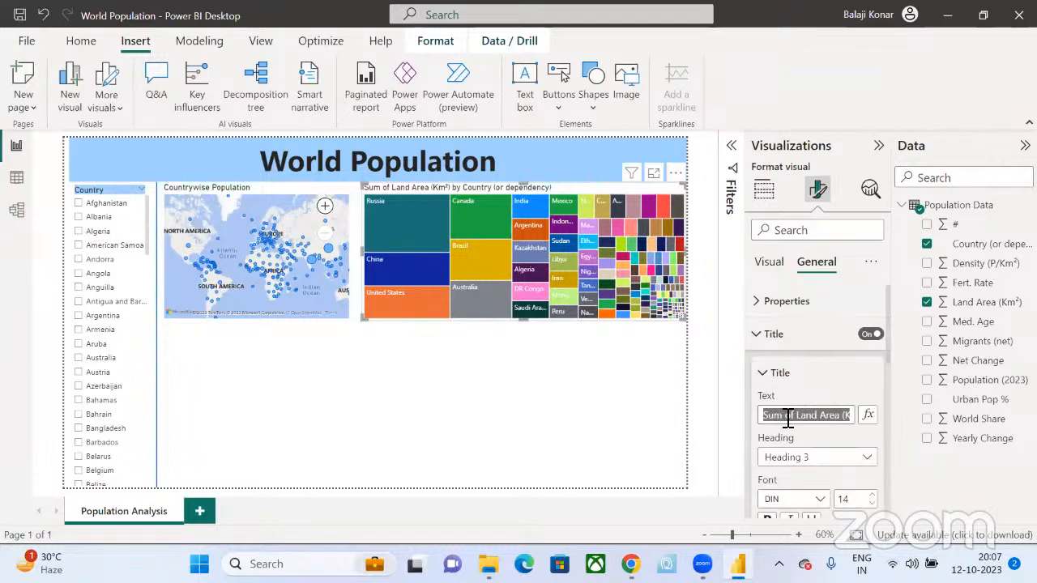
text(Land Area by C)
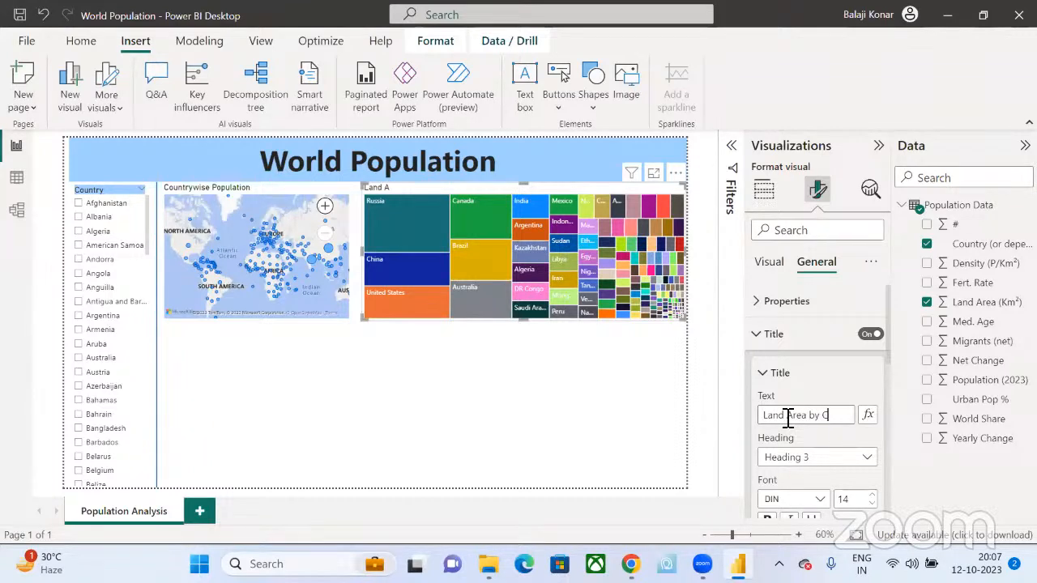
text(ountry)
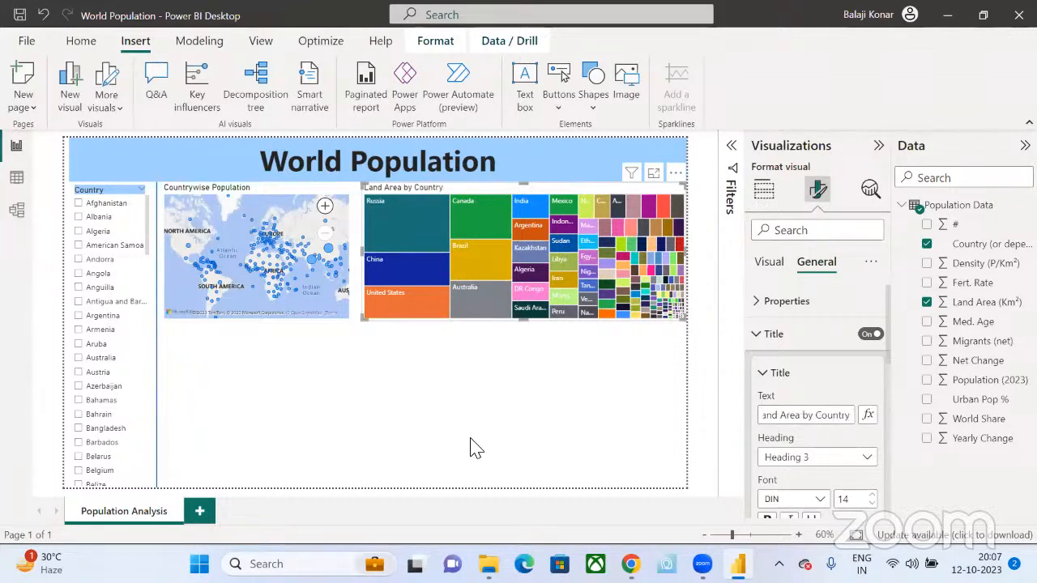
click(472, 445)
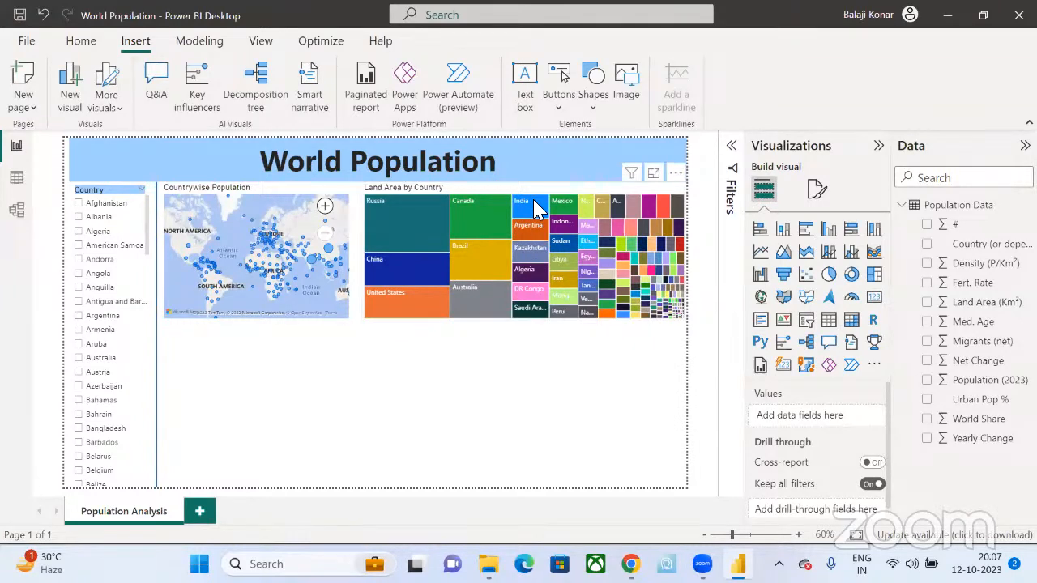
mouse_move(534, 208)
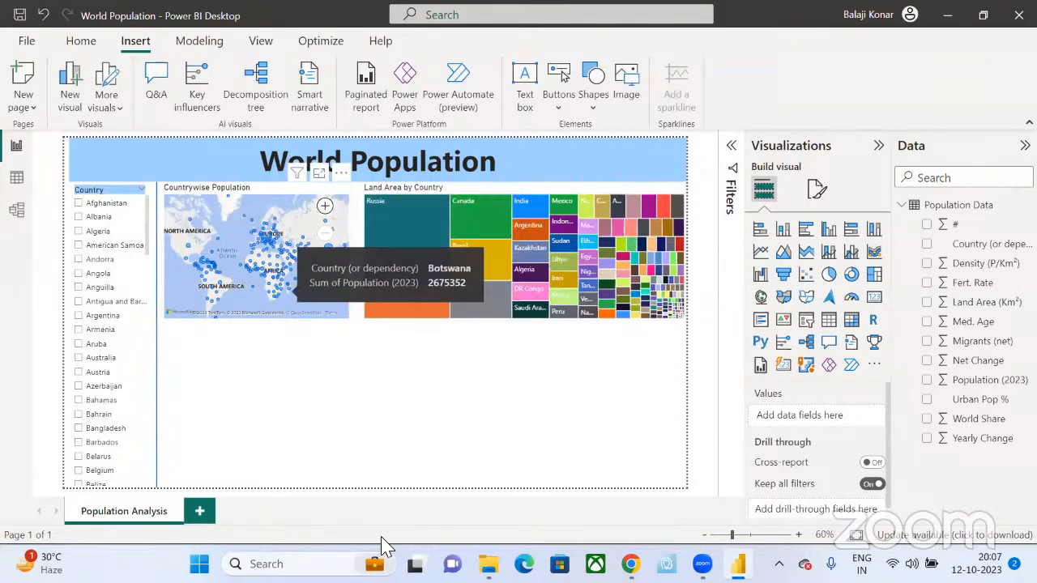
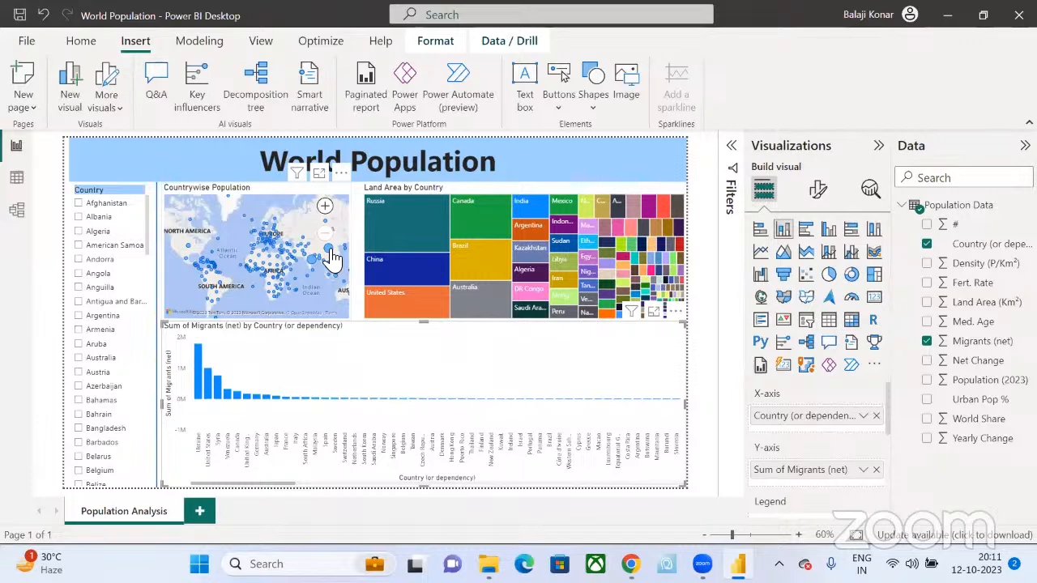
- Highlight India's bubble on the Countrywise Population map to check the cross-highlighting in the other visuals, and clear the highlight
click(332, 258)
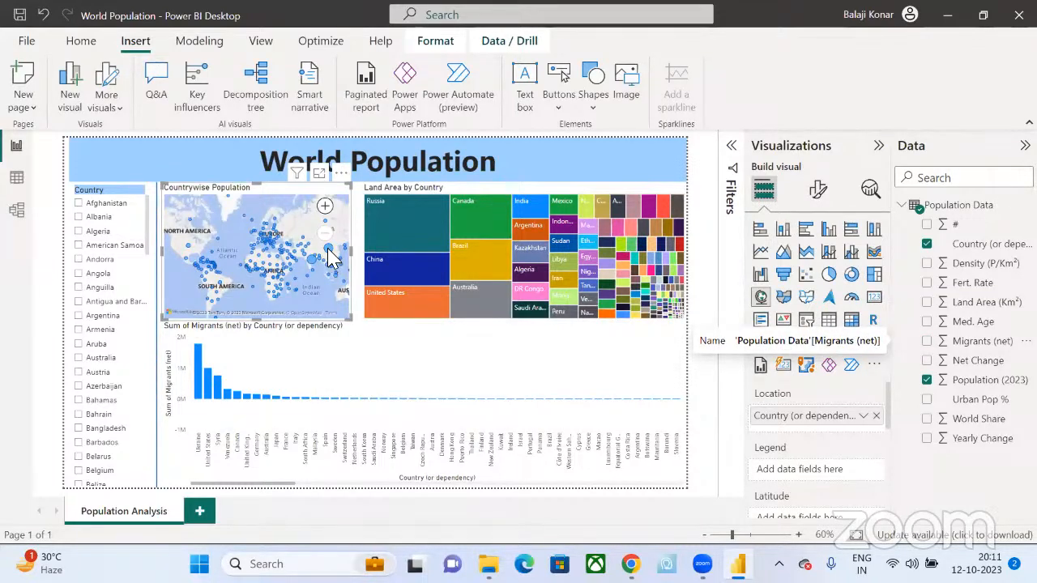
click(376, 375)
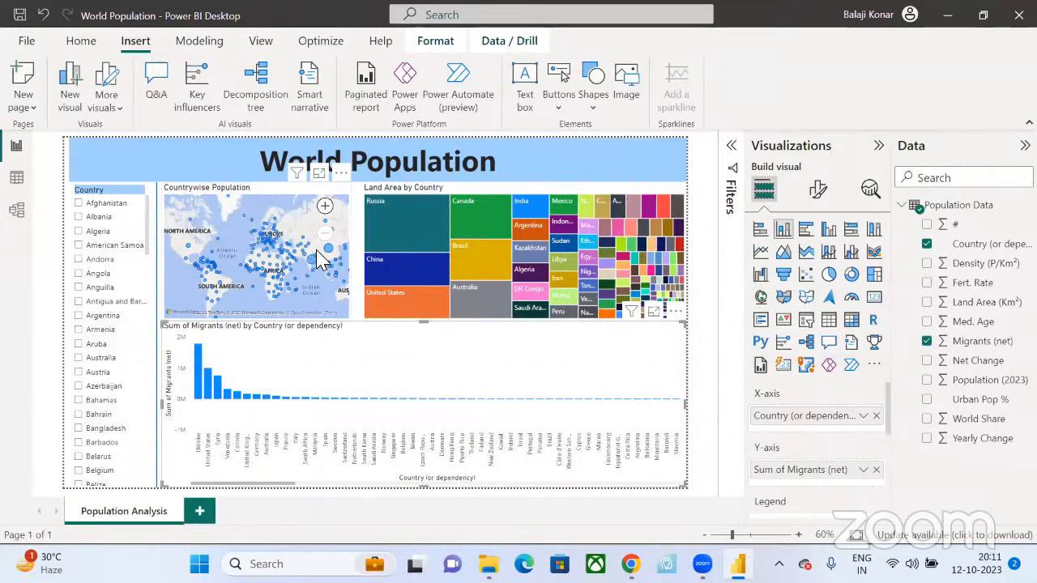
click(311, 261)
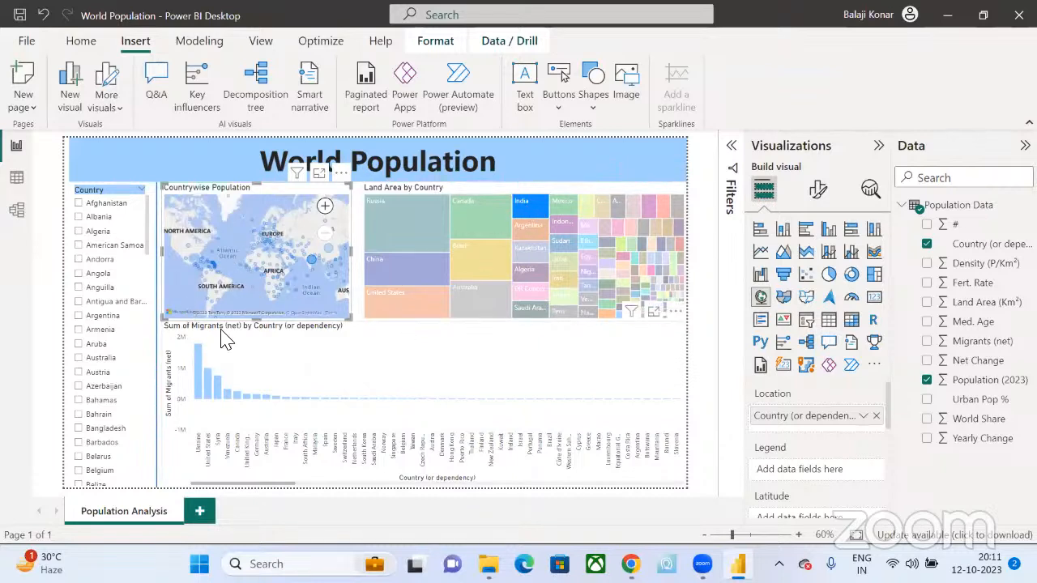
click(174, 304)
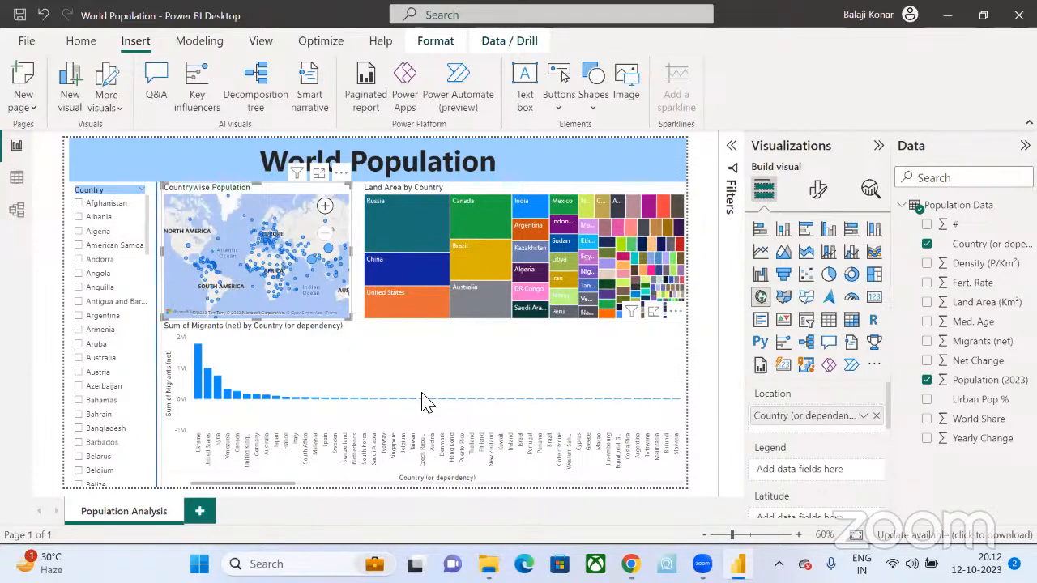
- Narrow the migrants column chart to about half the page's width, keeping its left edge in place
click(525, 375)
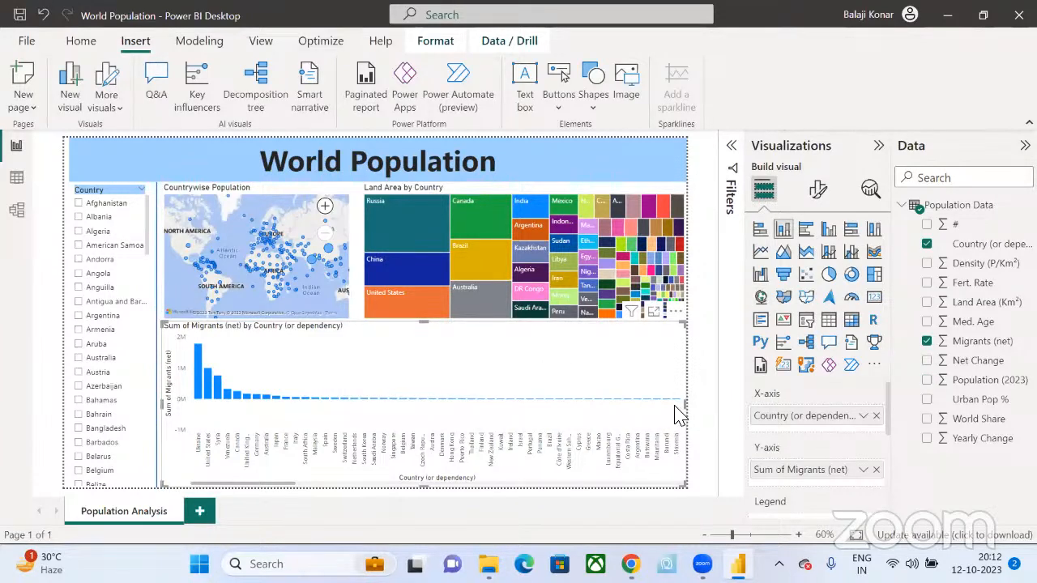
drag(679, 414, 471, 426)
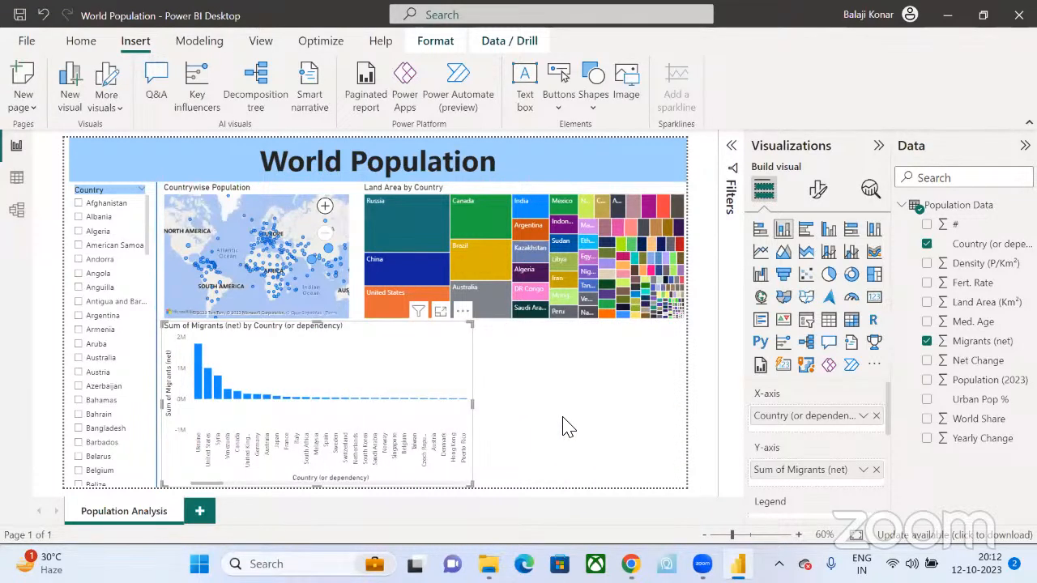
click(620, 419)
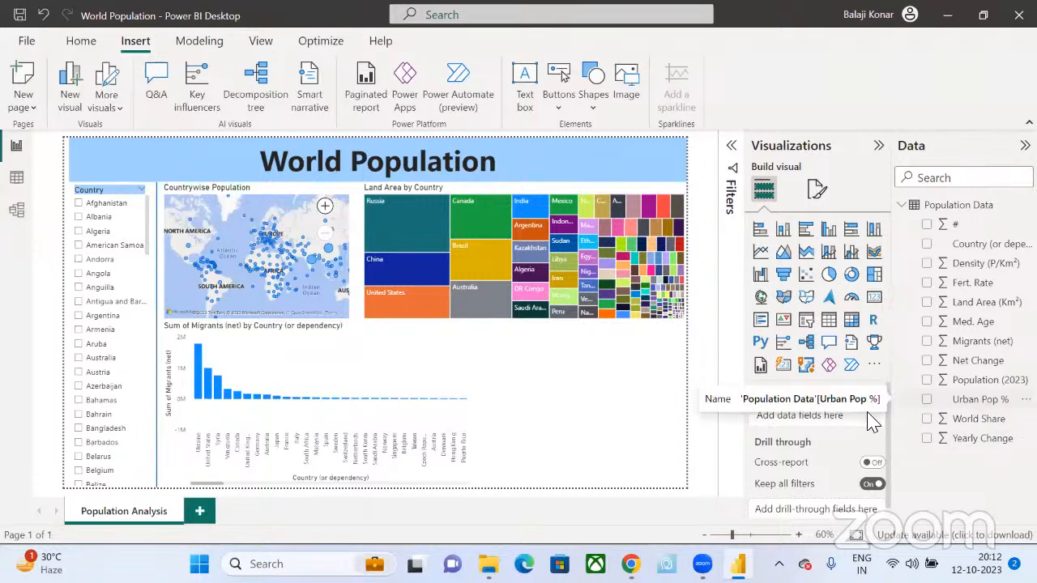
- Review the columns of the Population Data table for further fields to visualize, and return to the report page
click(23, 181)
scroll(293, 375, right, 5)
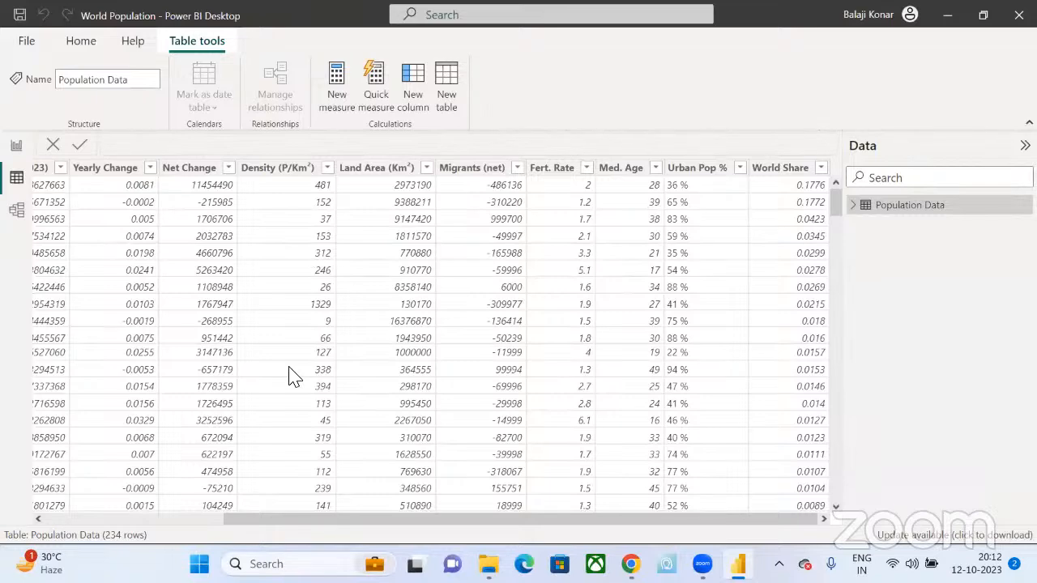
scroll(293, 375, left, 5)
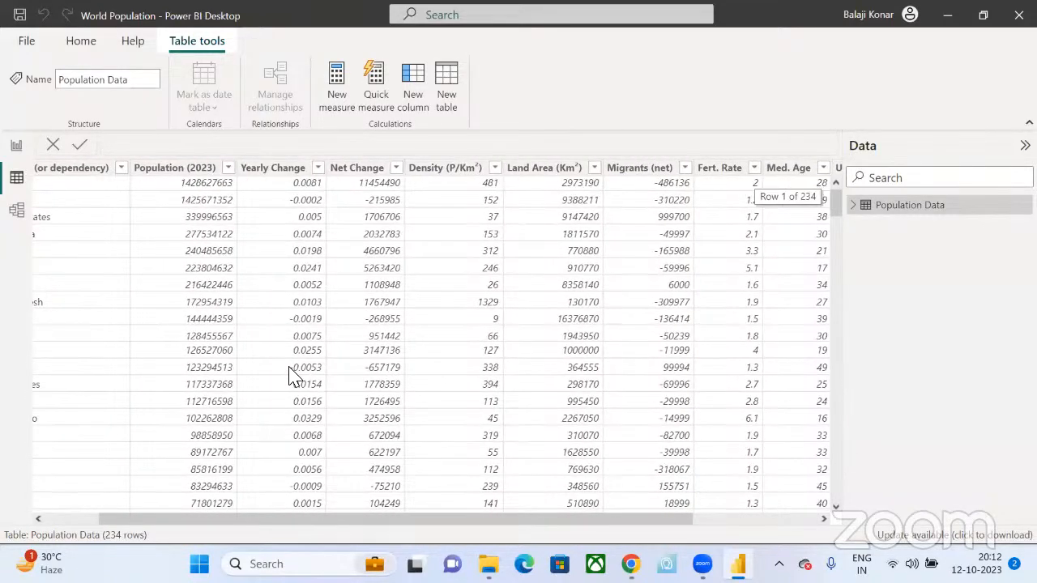
scroll(294, 375, left, 1)
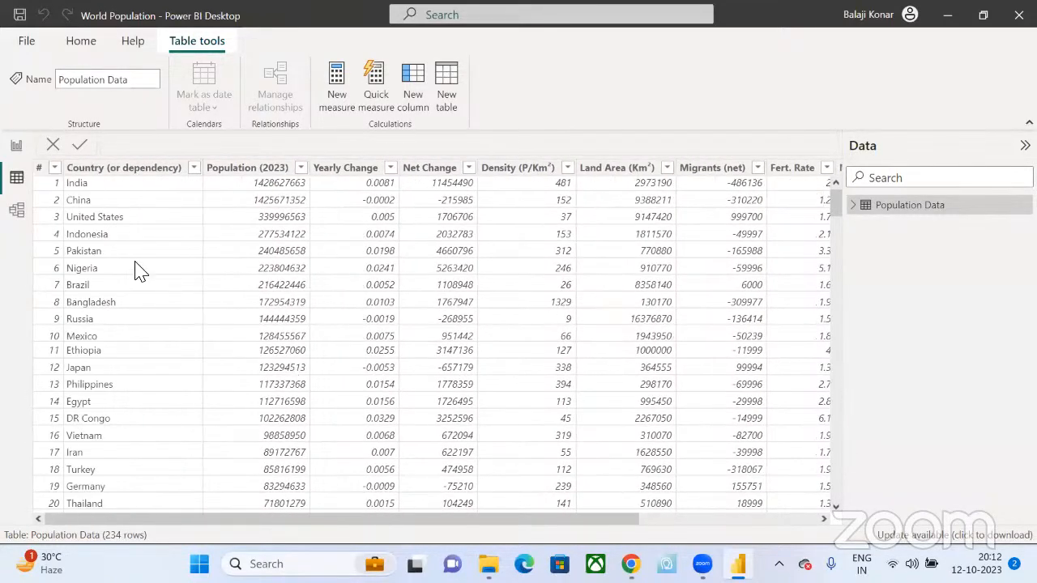
click(18, 147)
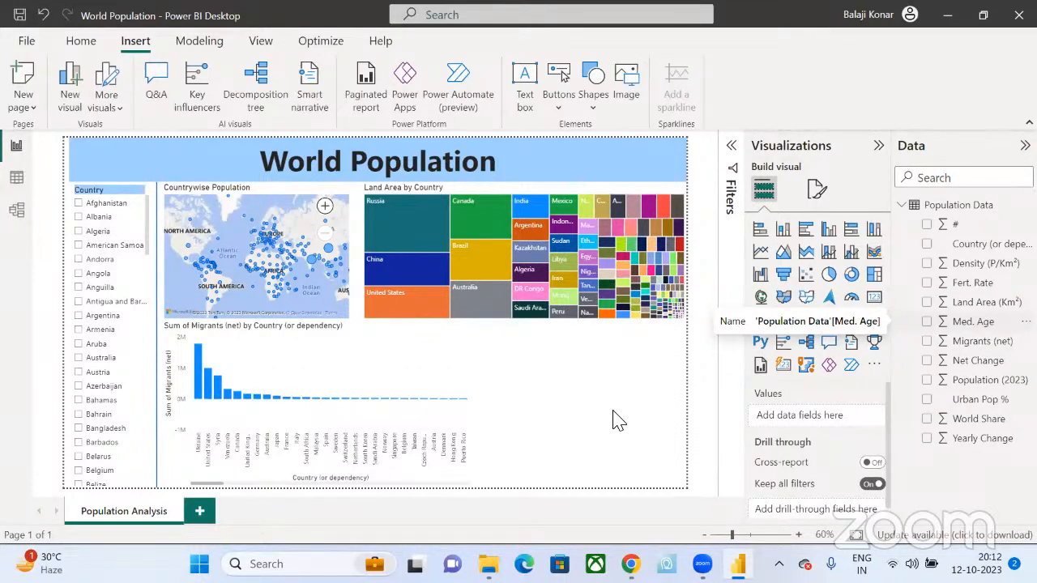
click(435, 392)
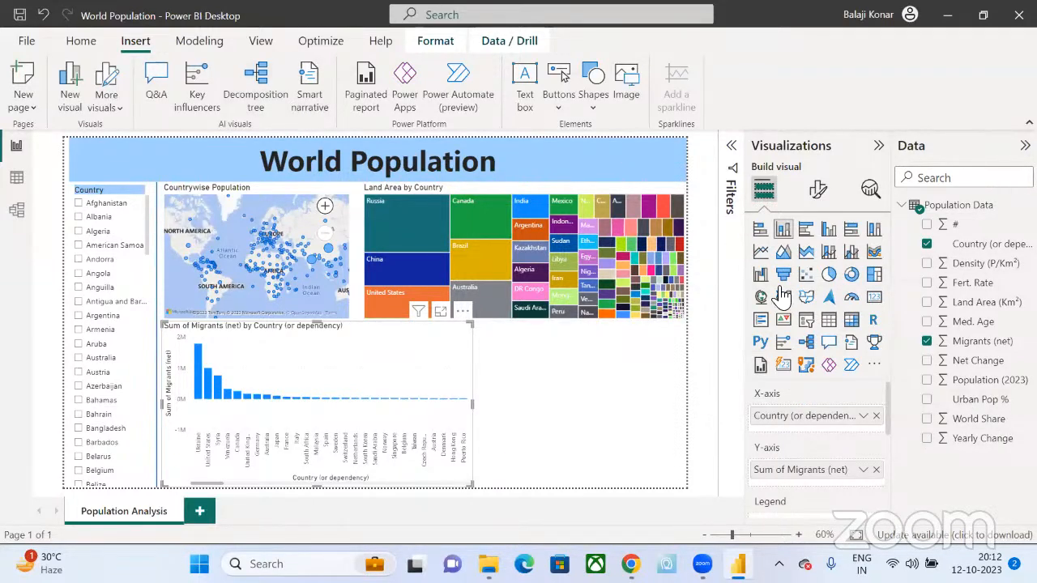
click(874, 299)
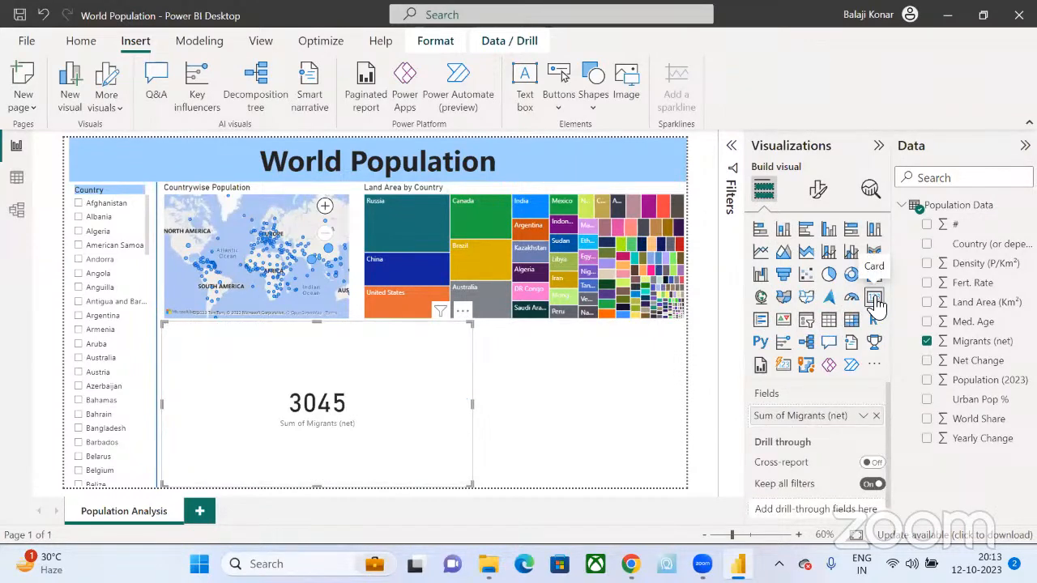
key(ctrl+z)
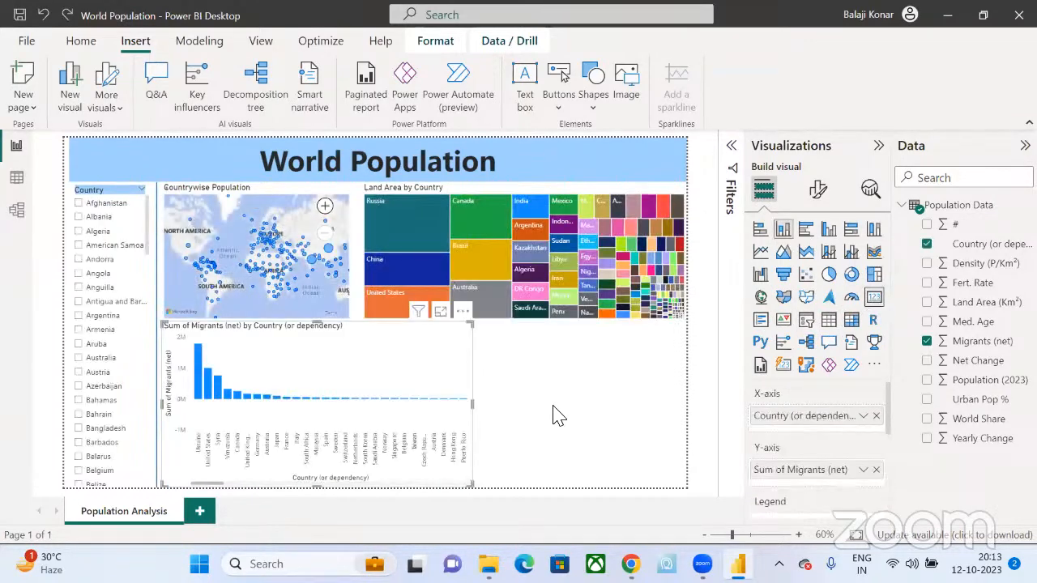
- Add a separate card visual beside the migrants chart, fill it with Urban Pop %, and check the field's available aggregations
click(559, 416)
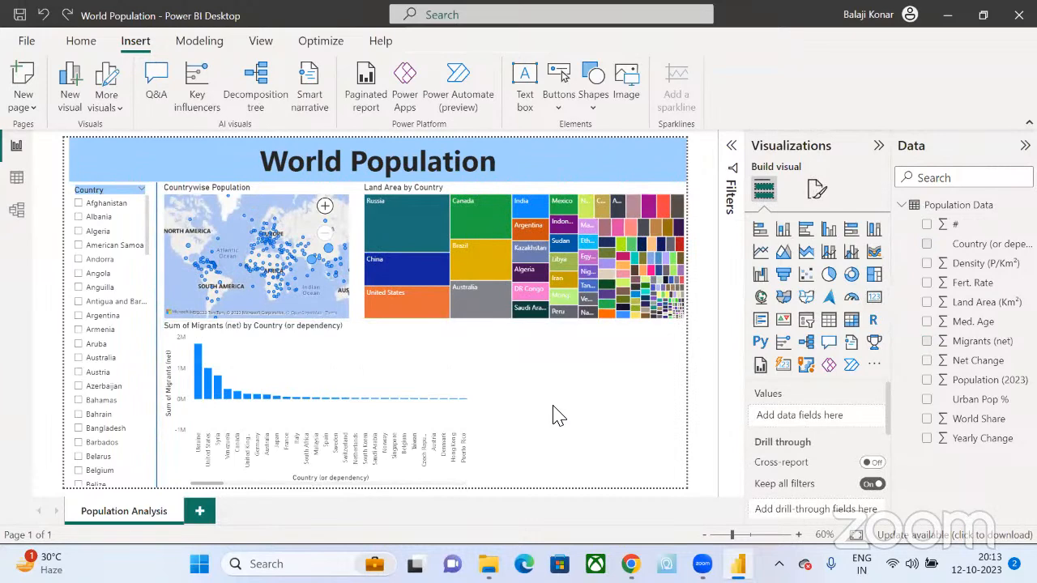
click(874, 299)
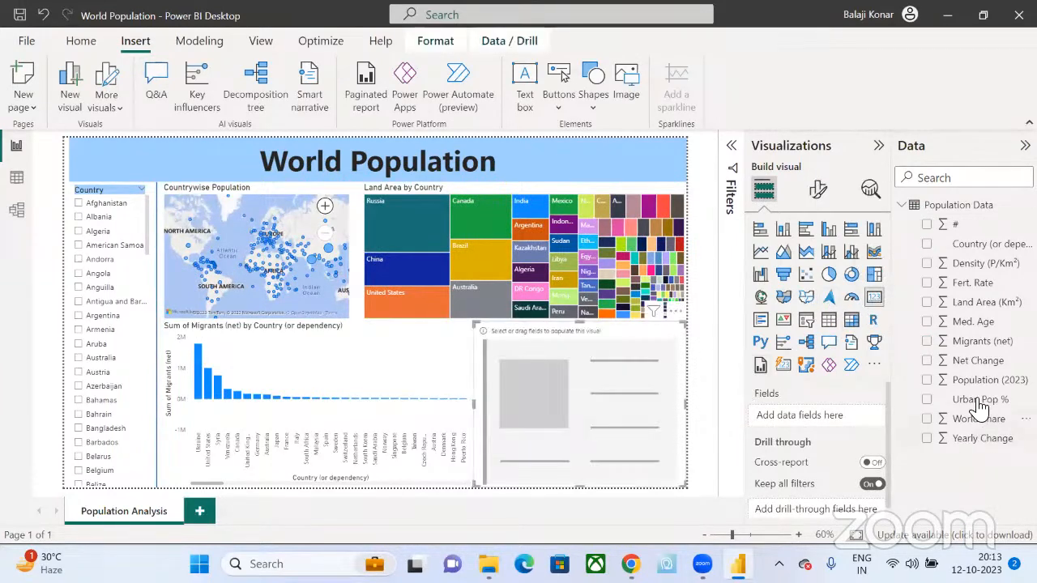
drag(981, 407, 856, 416)
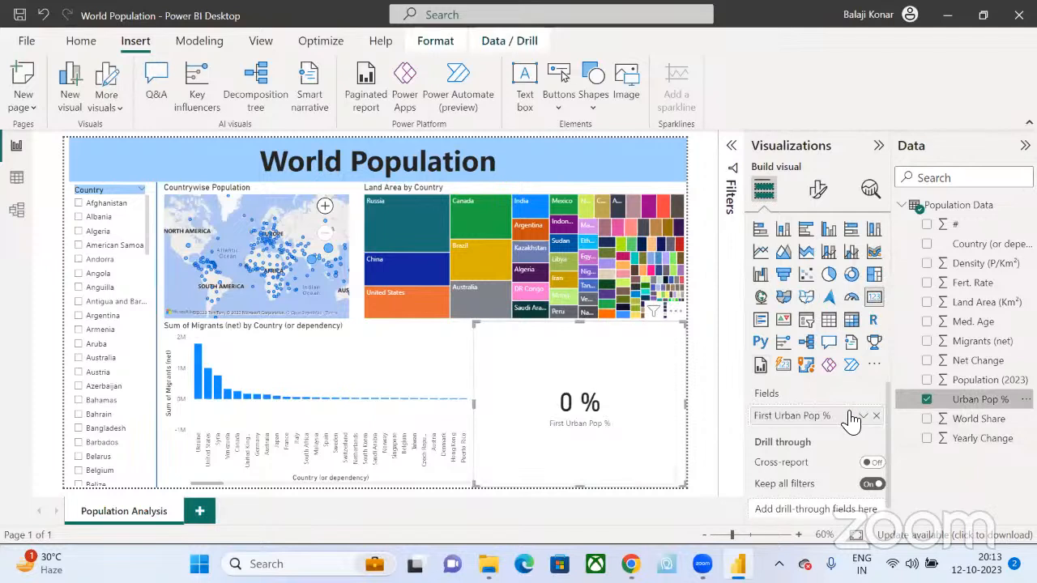
click(864, 417)
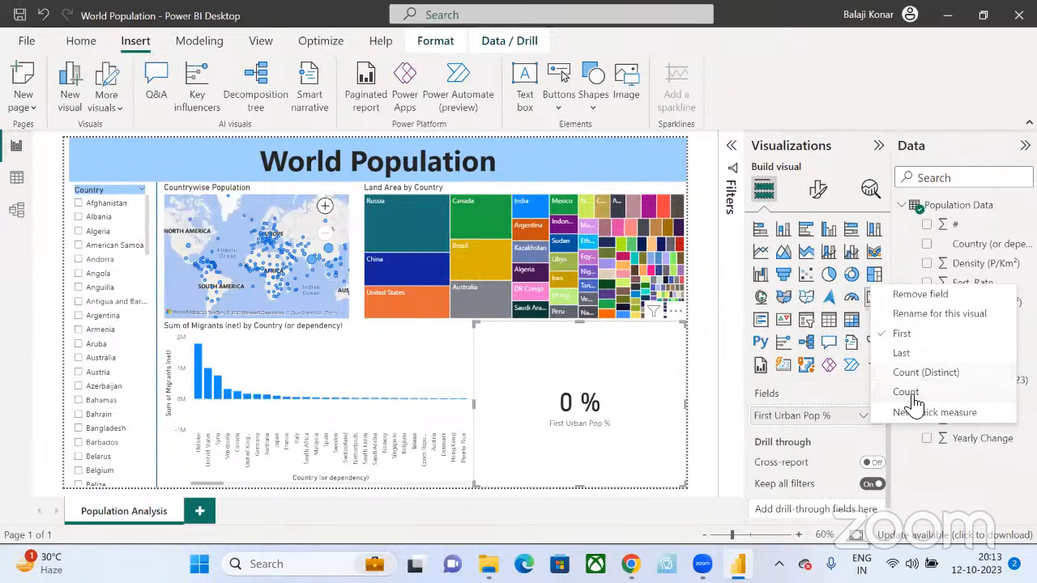
click(942, 472)
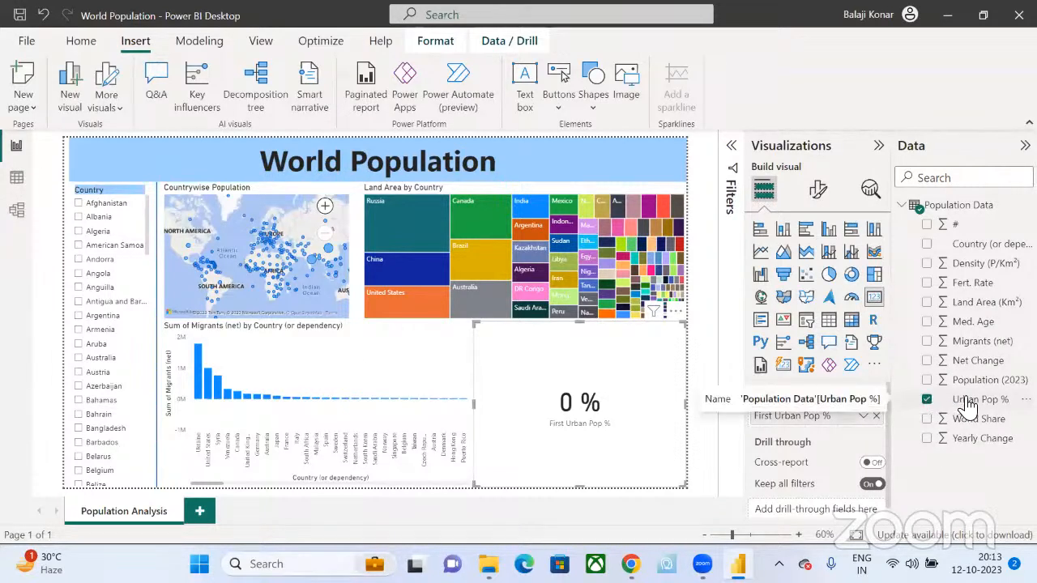
- Inspect the Urban Pop % column's values in the Population Data table and return to the report page
click(16, 176)
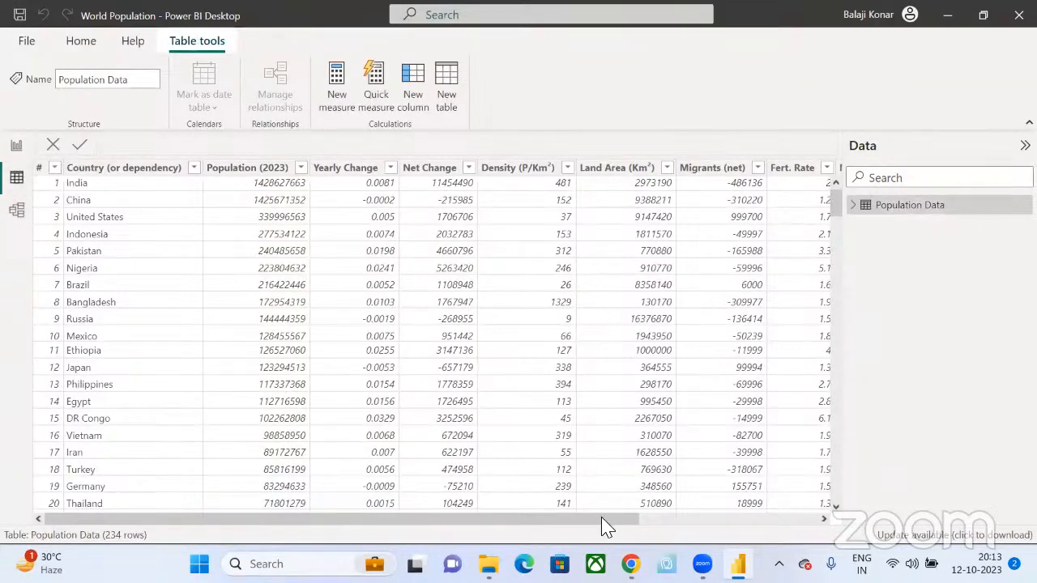
drag(603, 517, 825, 544)
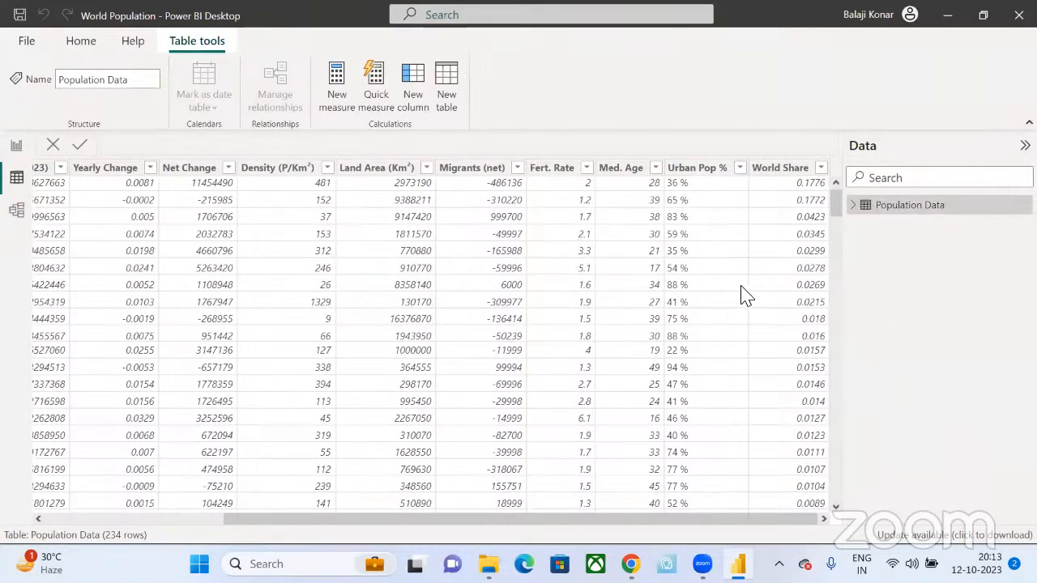
click(16, 145)
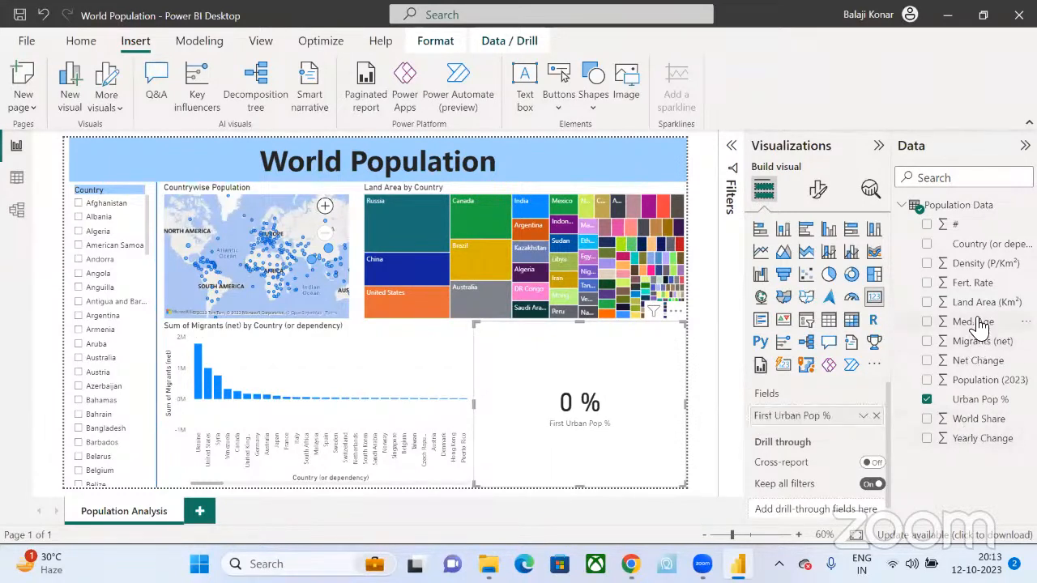
- Replace the card's field with Fert. Rate and summarize it as Average
drag(972, 282, 850, 422)
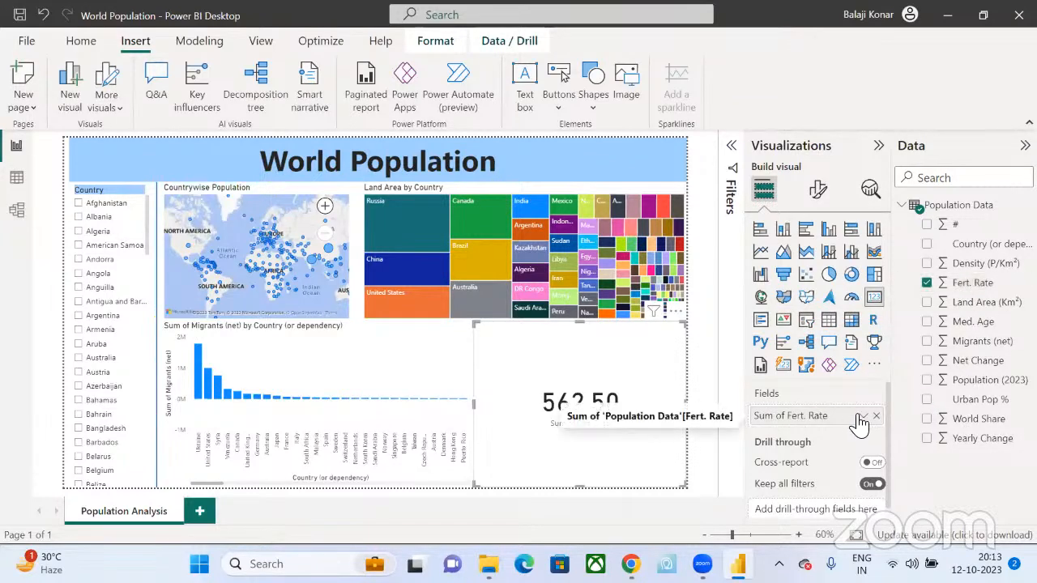
click(862, 416)
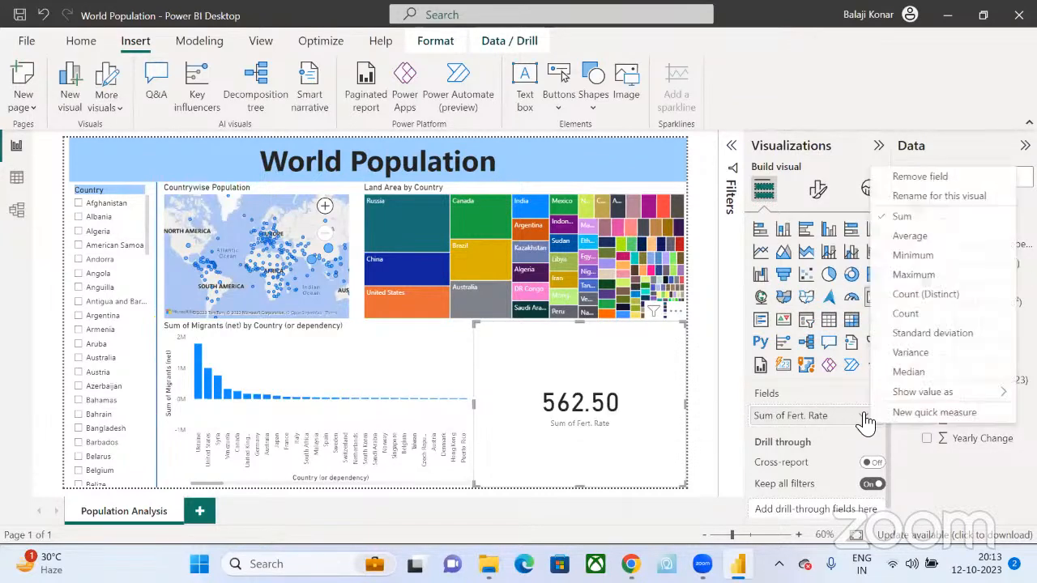
click(910, 238)
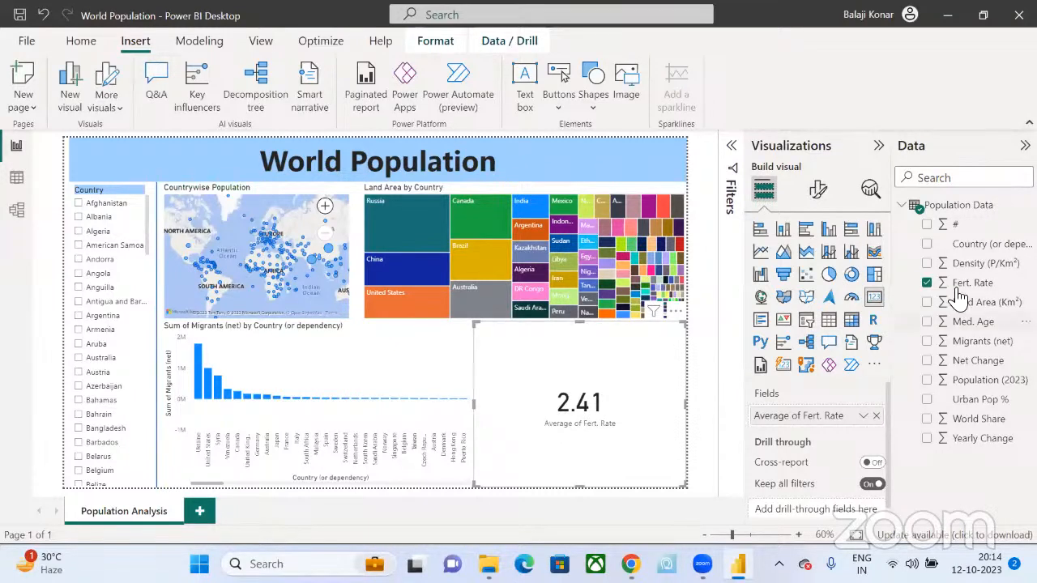
- Try Country (or dependency) as the card's field, check its available aggregations, and remove the field from the card
drag(976, 265, 847, 418)
drag(976, 249, 847, 419)
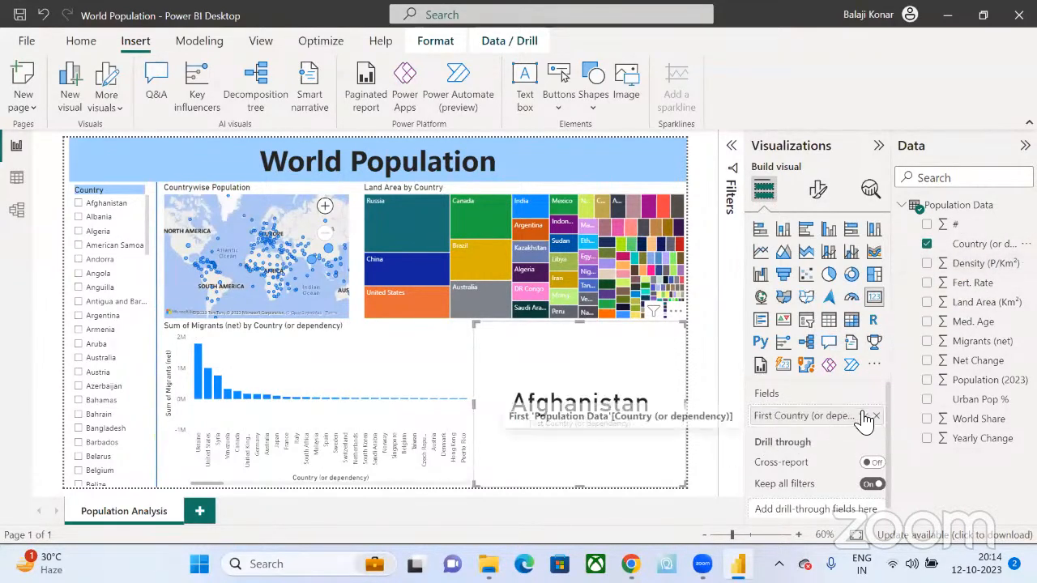
click(865, 417)
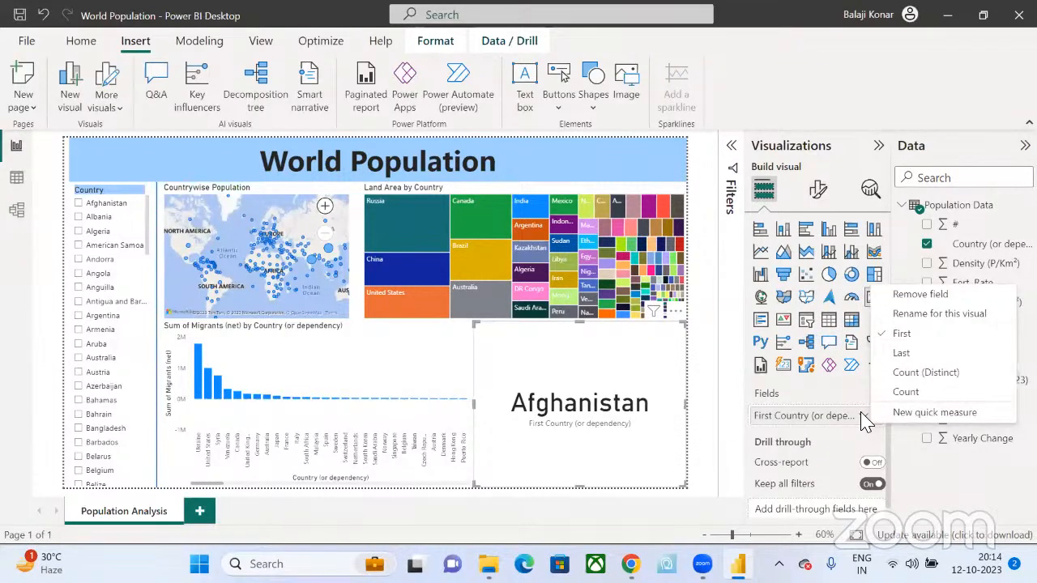
click(954, 204)
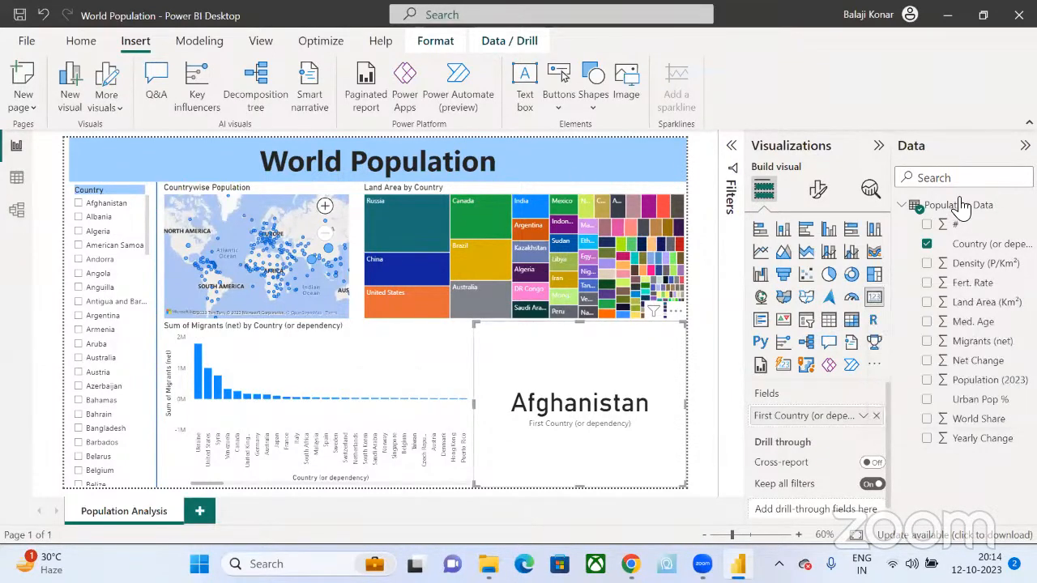
click(929, 243)
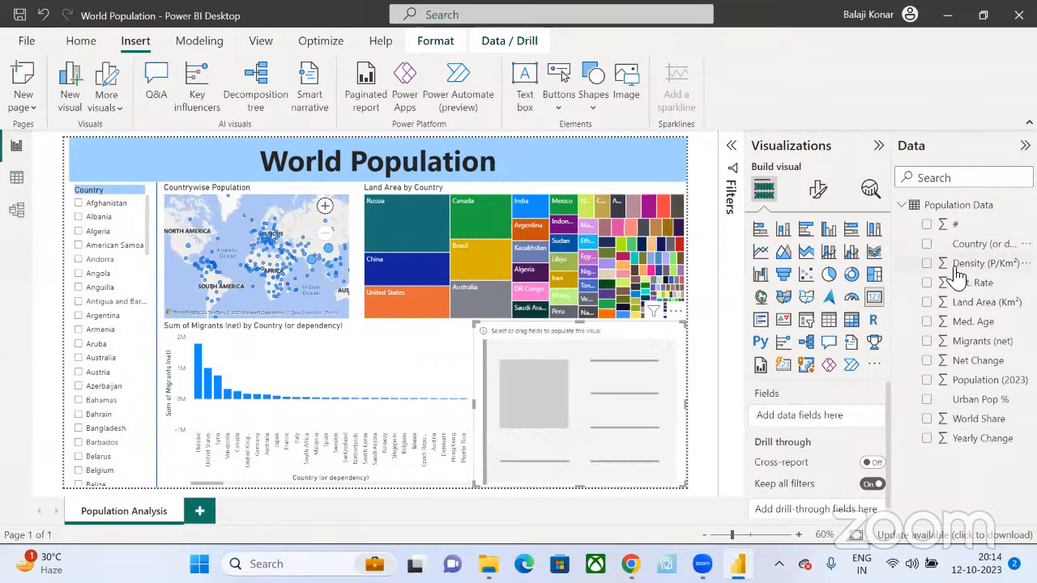
- Fill the card with Density (P/Km²) and summarize it as Average
click(928, 264)
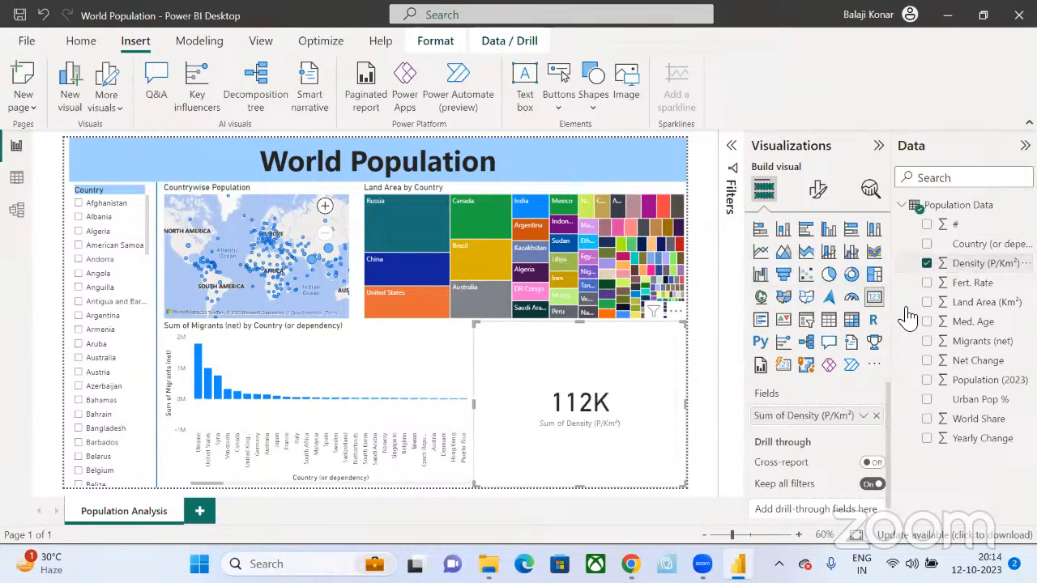
click(863, 416)
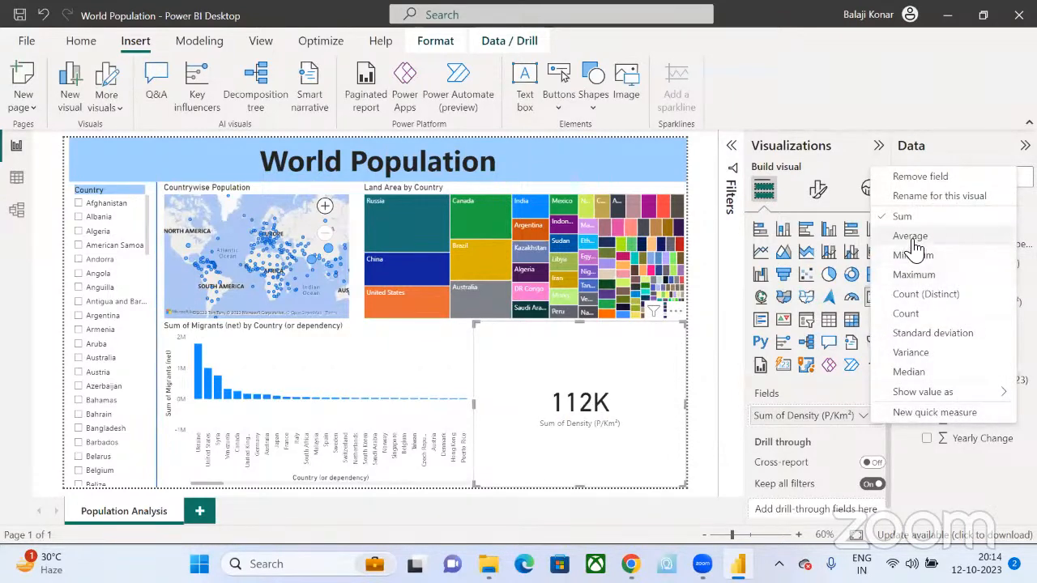
click(911, 237)
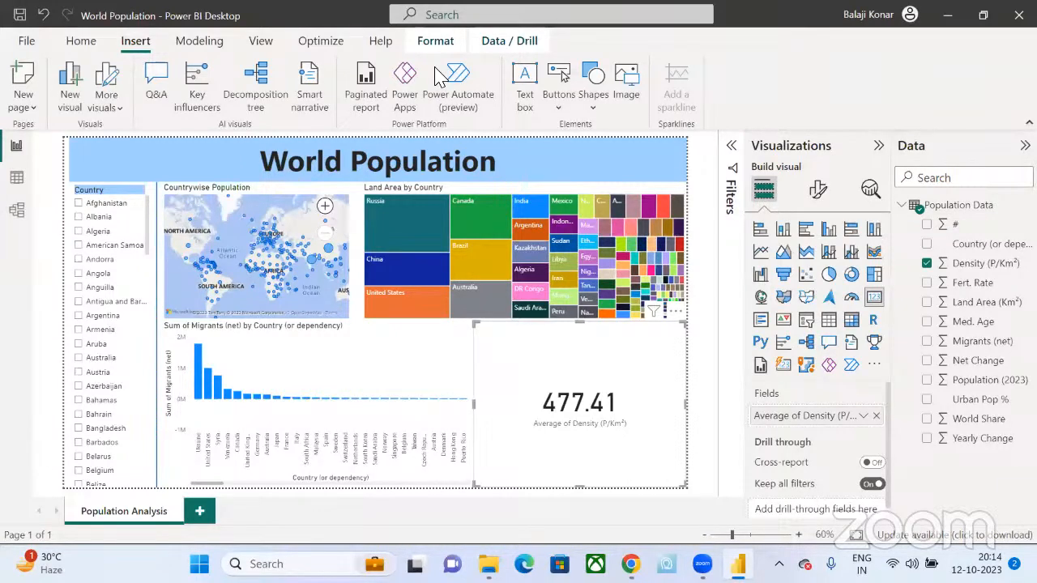
- Test cross-filtering by selecting and clearing Ukraine in the migrants chart and Russia in the land area treemap
click(277, 378)
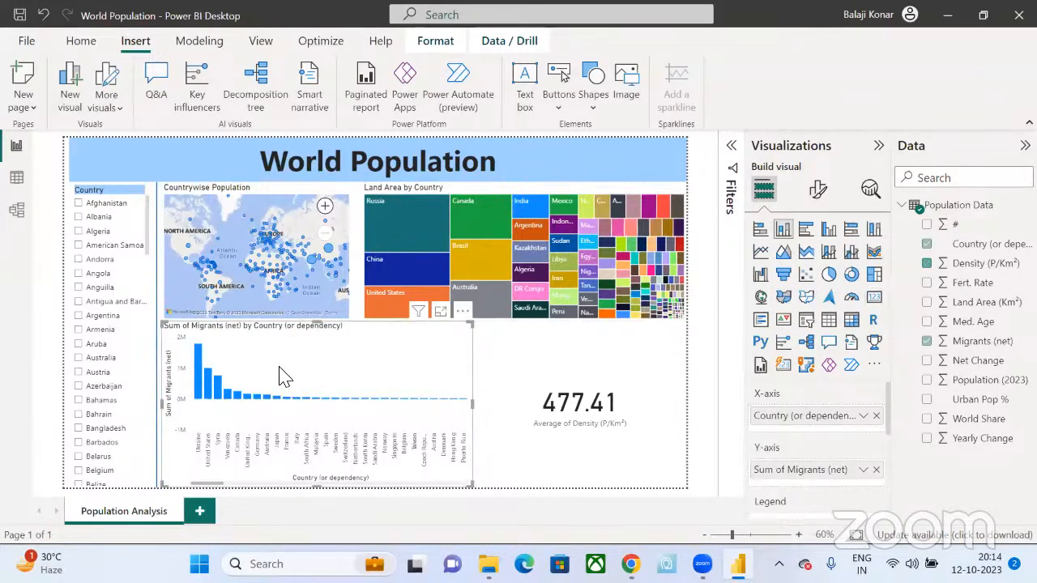
click(199, 379)
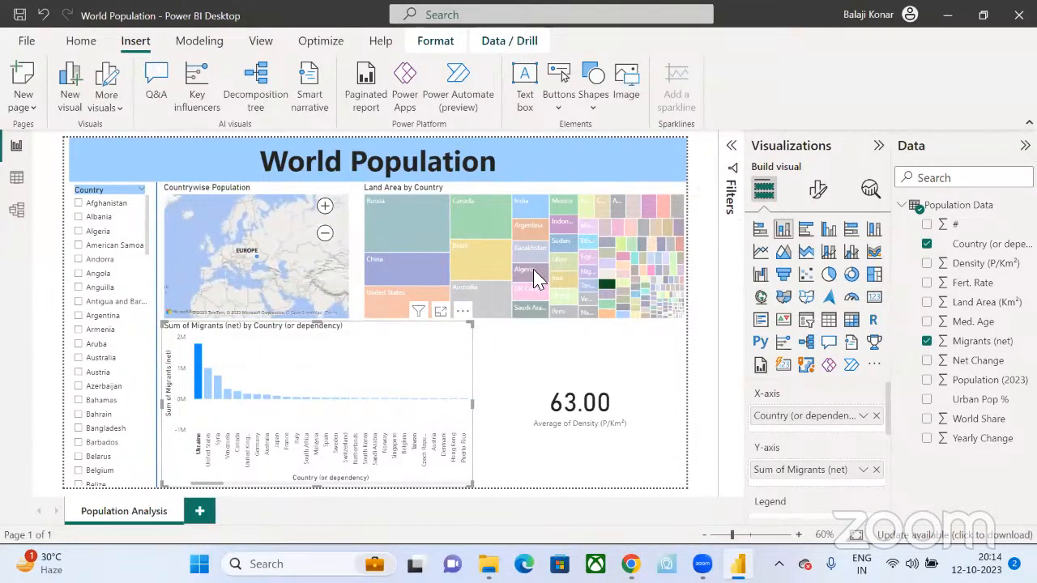
click(198, 381)
mouse_move(414, 224)
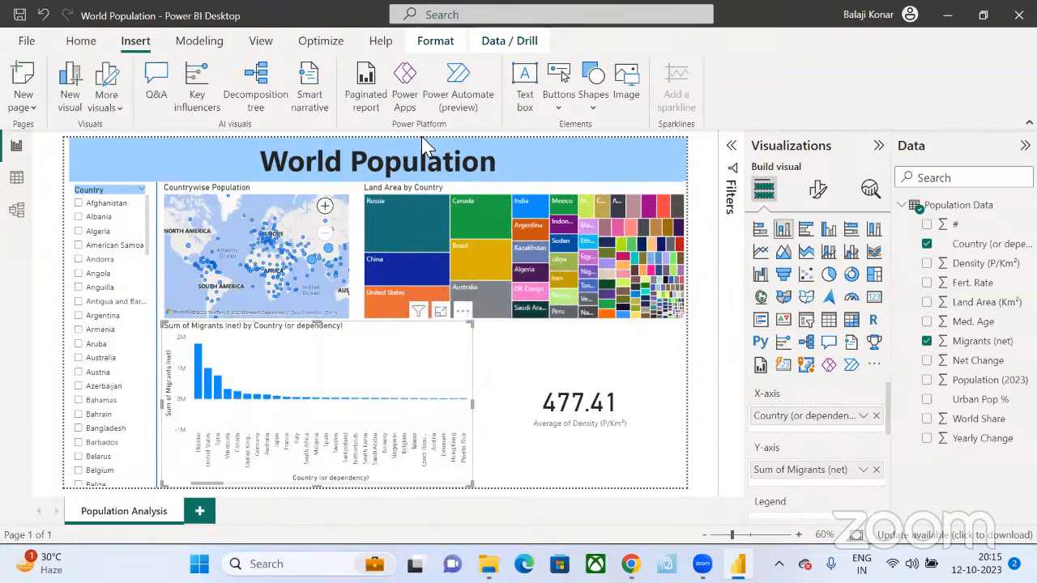
click(391, 224)
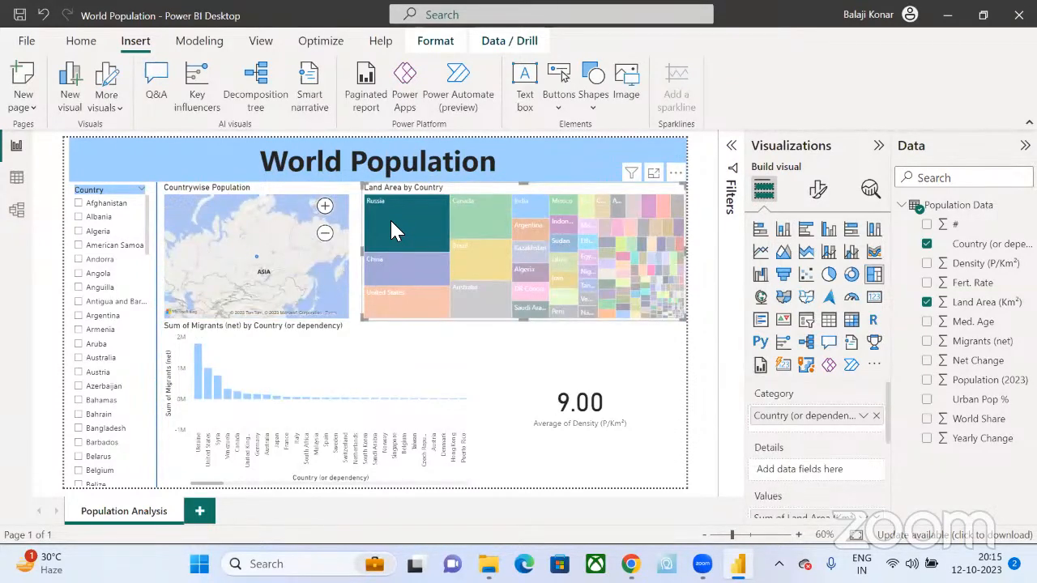
click(391, 223)
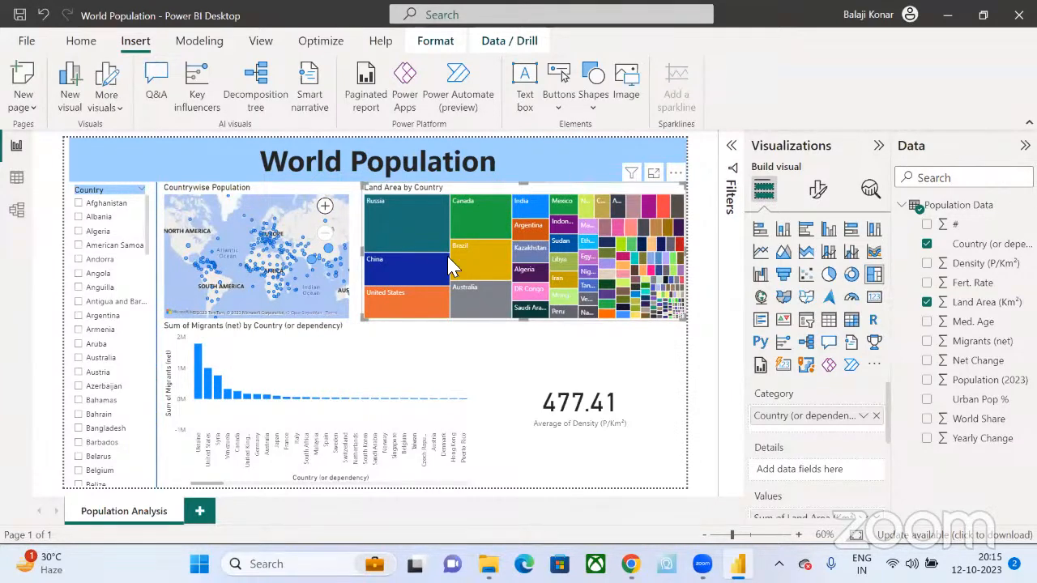
- Look through the migrants chart's formatting options, including its column colors, and return to the visual's field setup
click(597, 370)
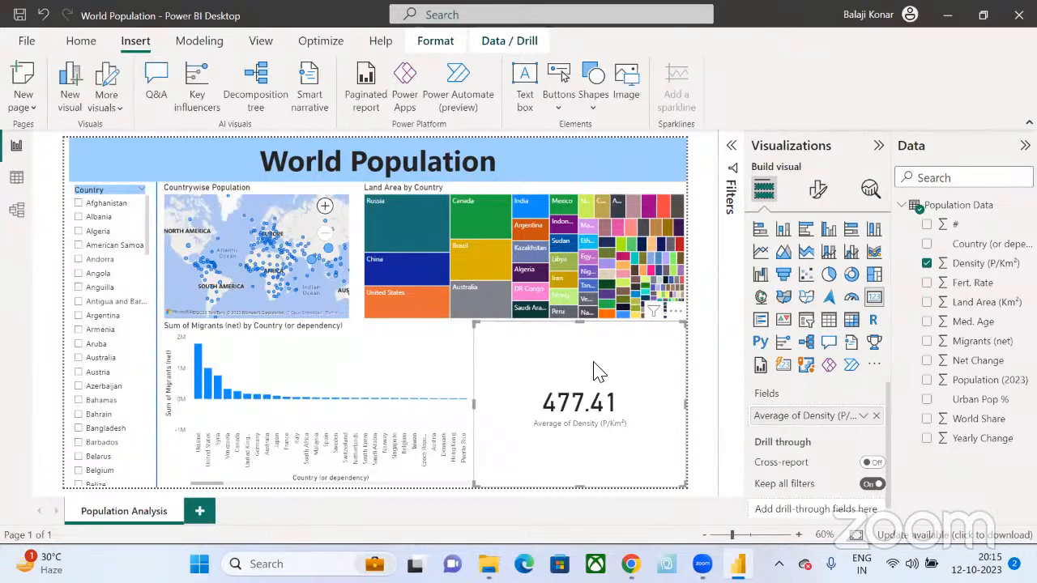
click(405, 364)
click(818, 193)
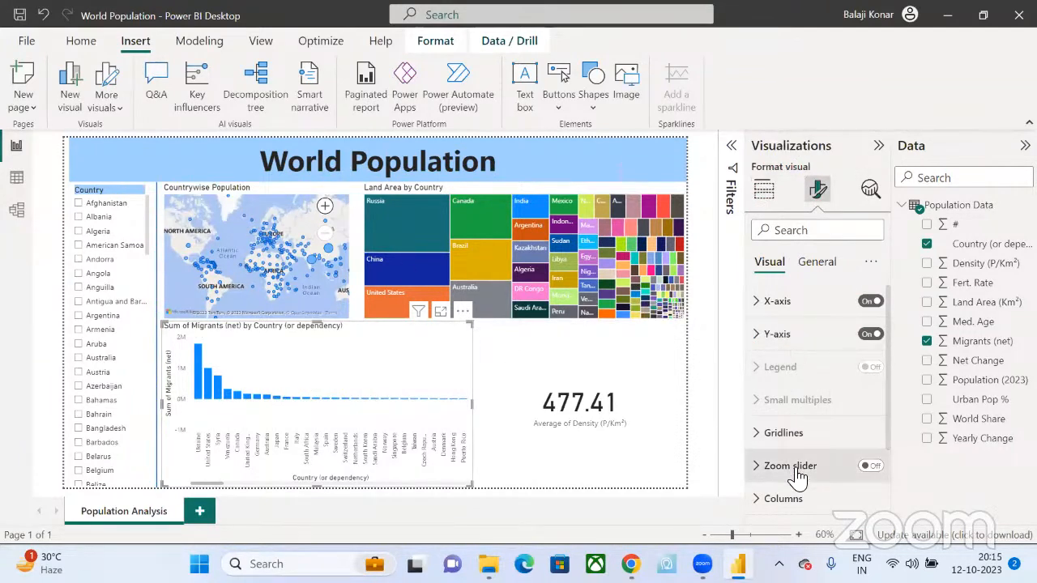
scroll(797, 478, down, 2)
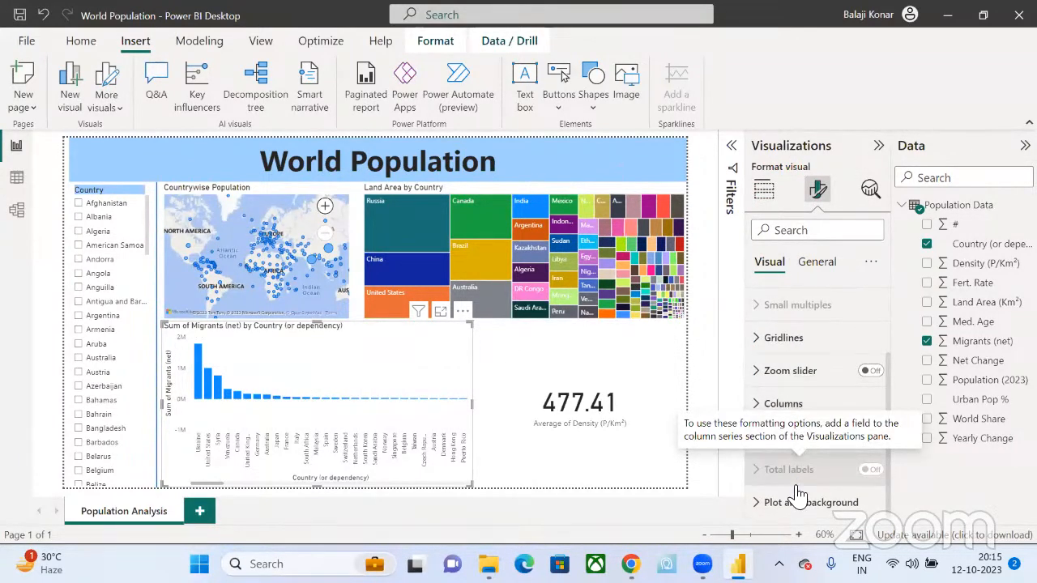
click(759, 406)
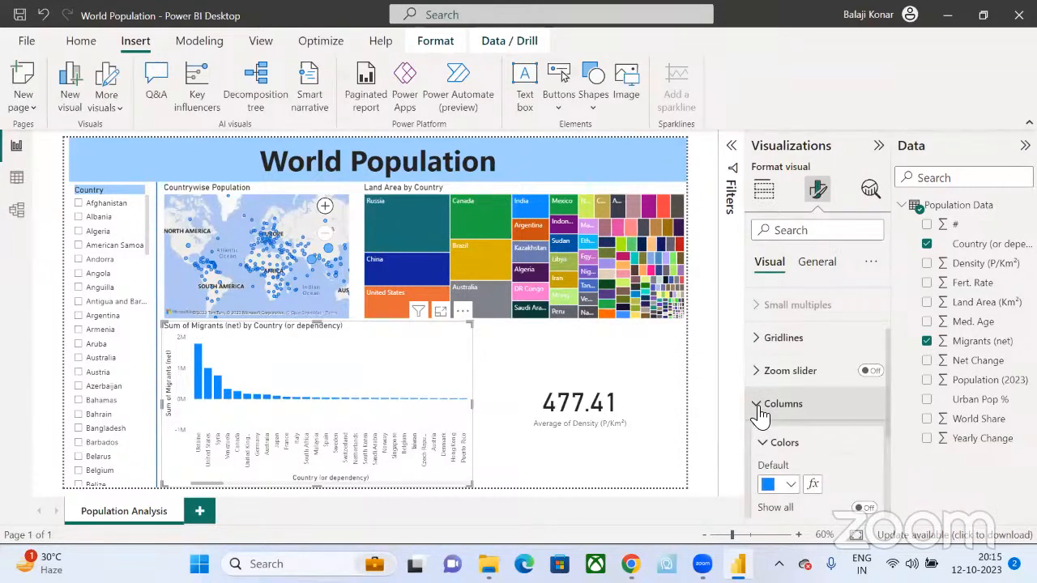
click(759, 406)
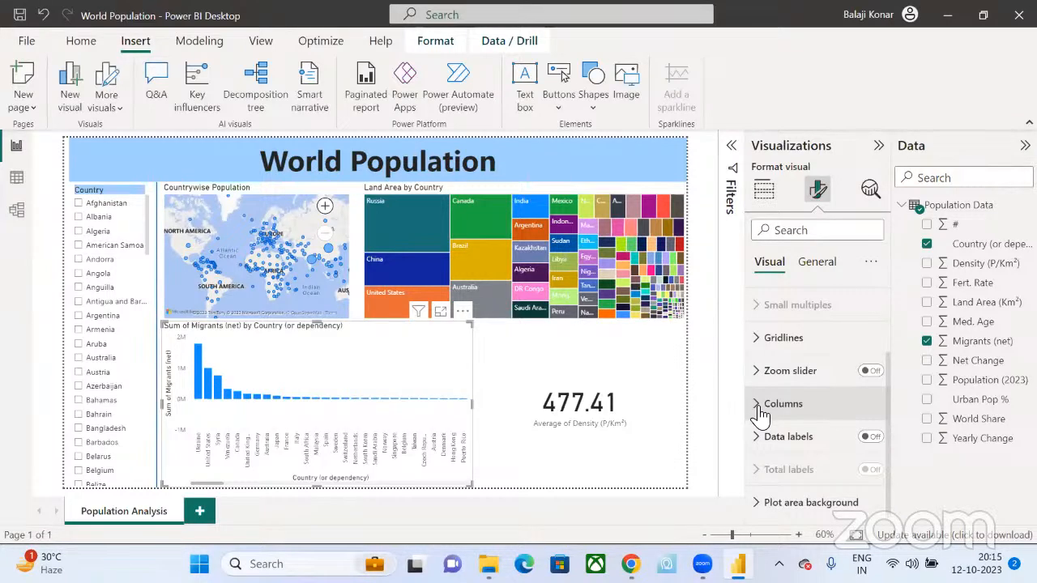
click(763, 189)
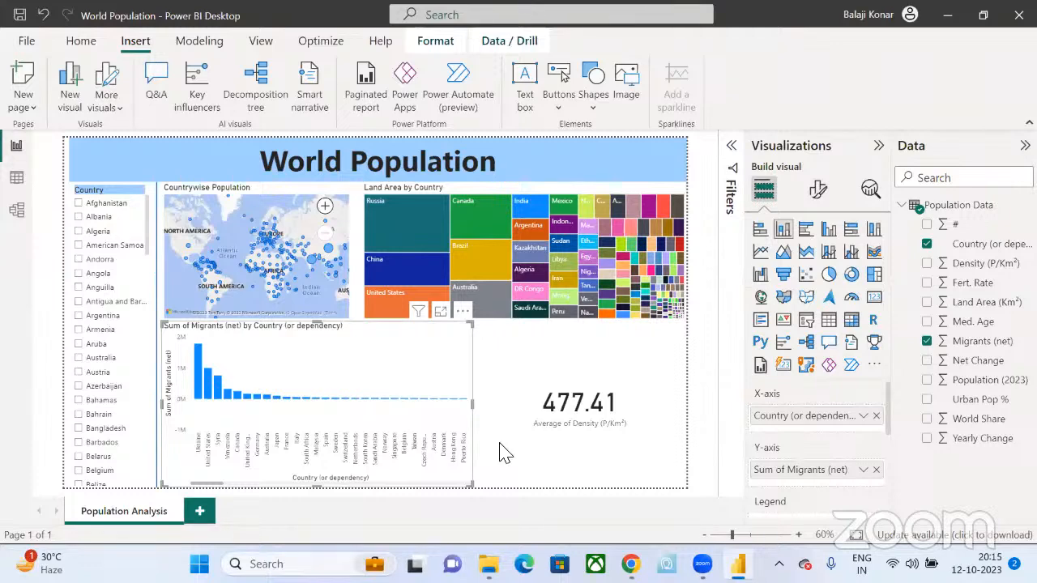
- Delete the average density card beside the migrants chart
click(638, 382)
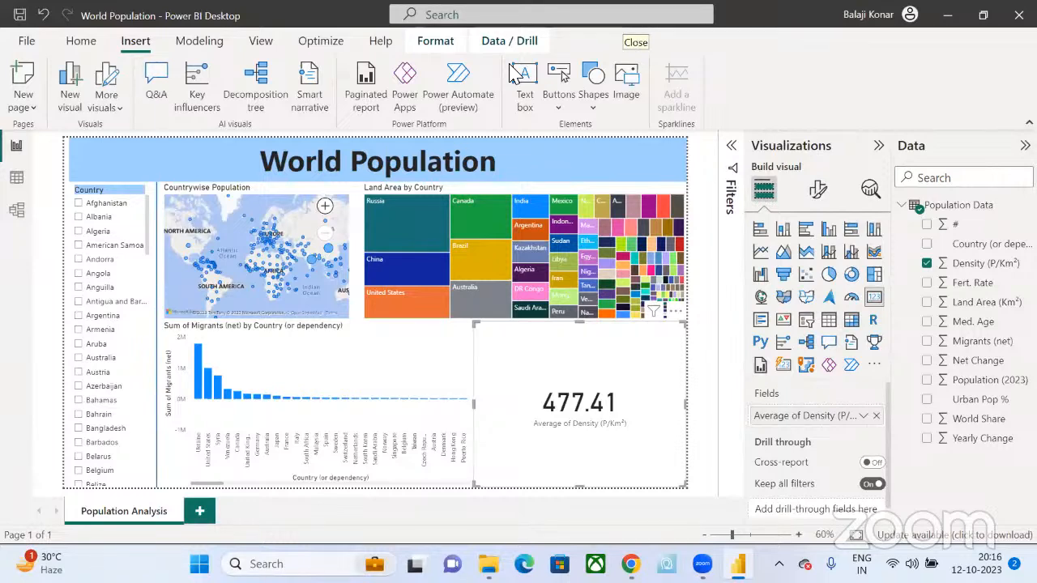
click(297, 359)
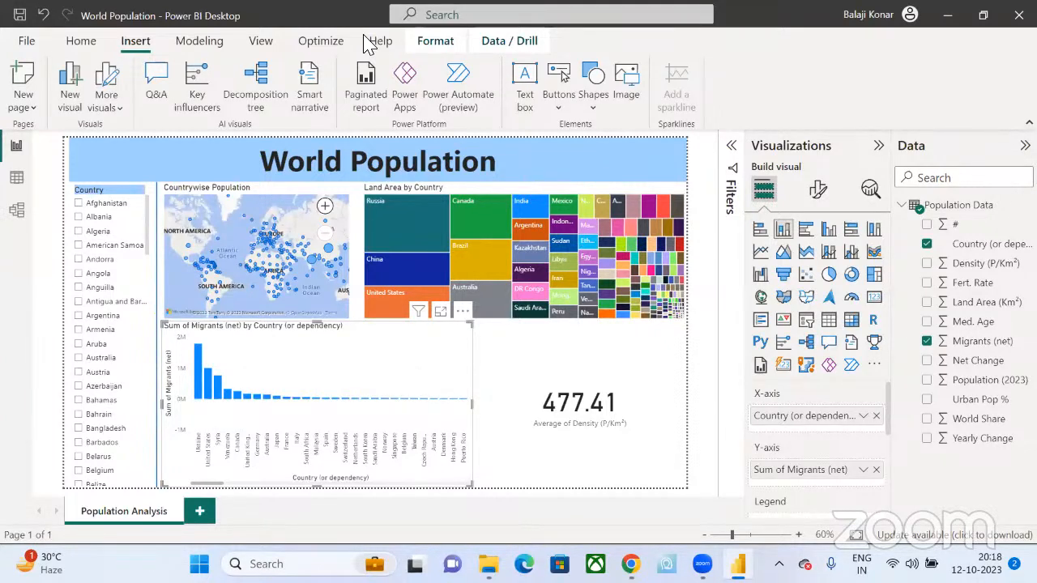
mouse_move(525, 264)
click(625, 371)
key(Delete)
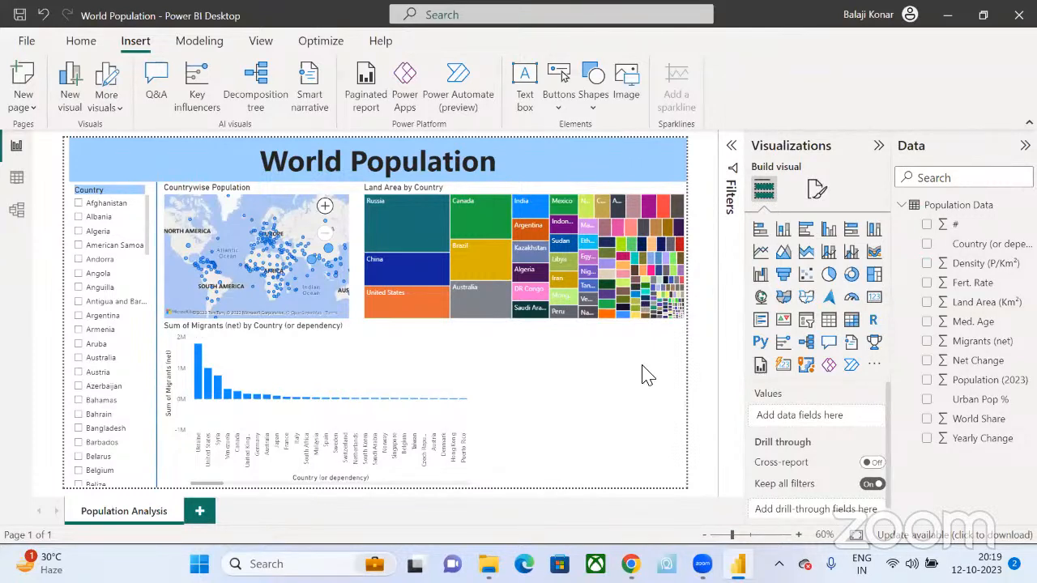
- Add a new card beside the migrants chart, fill it with Density (P/Km²), and summarize it as Average
click(872, 304)
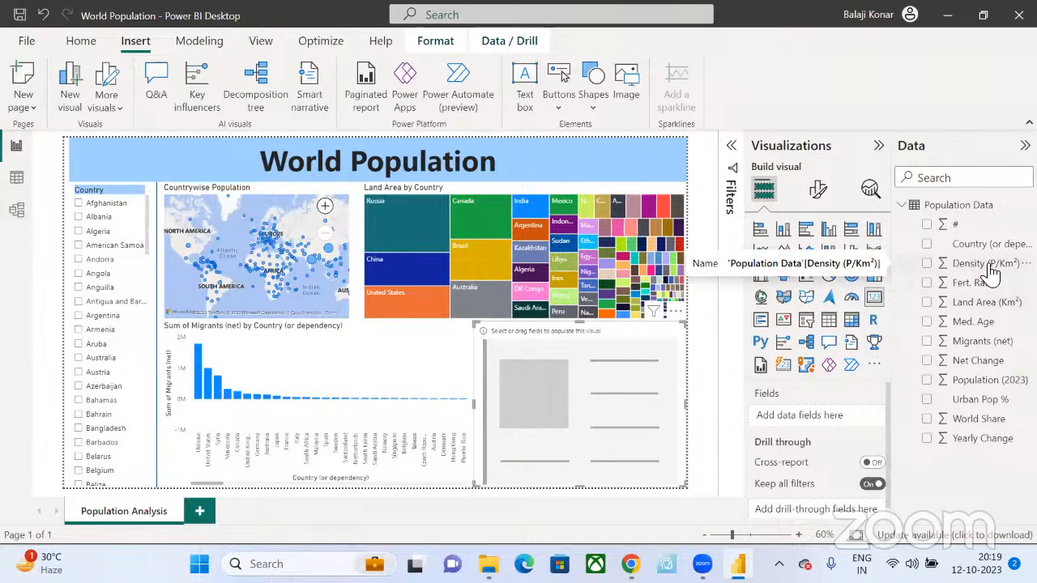
drag(990, 273, 849, 429)
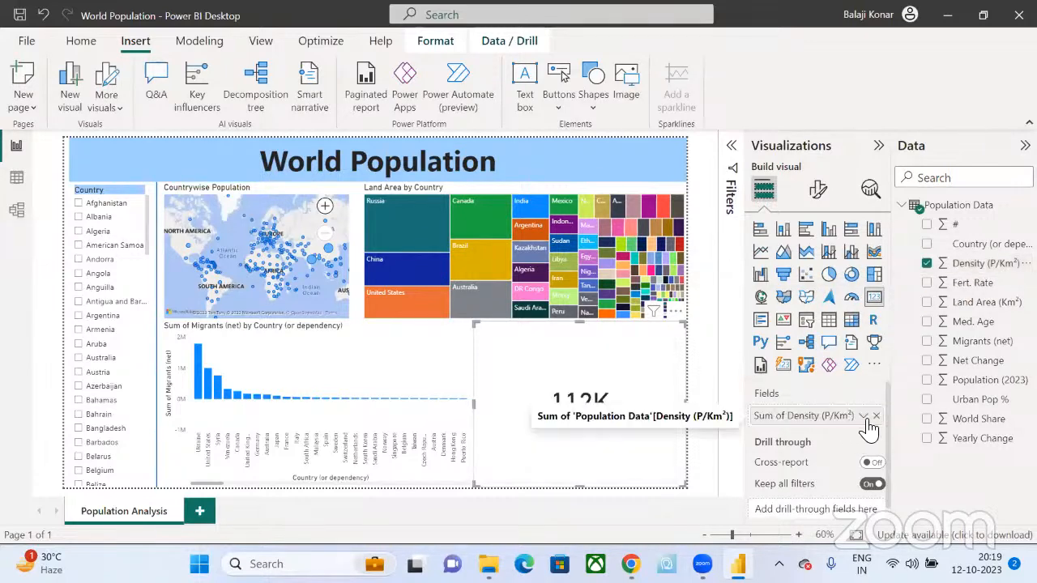
click(863, 416)
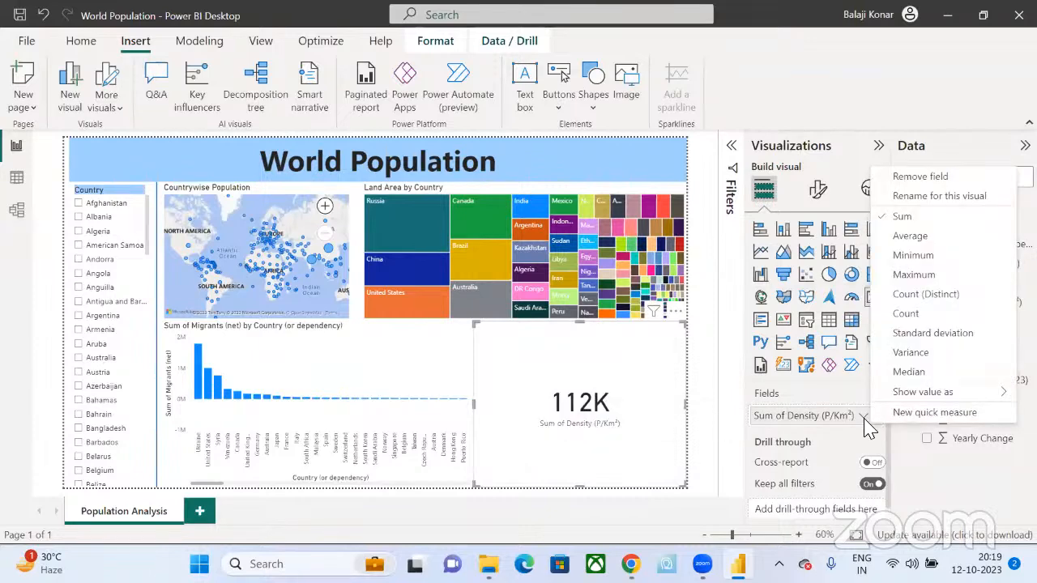
click(914, 235)
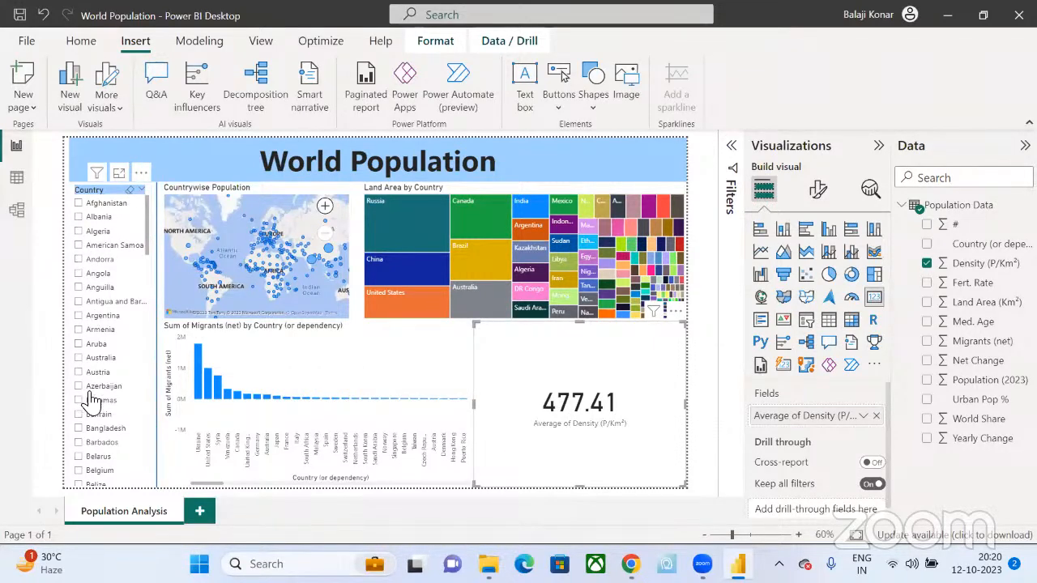
- Turn on search in the Country slicer and search it for india
click(142, 177)
click(185, 194)
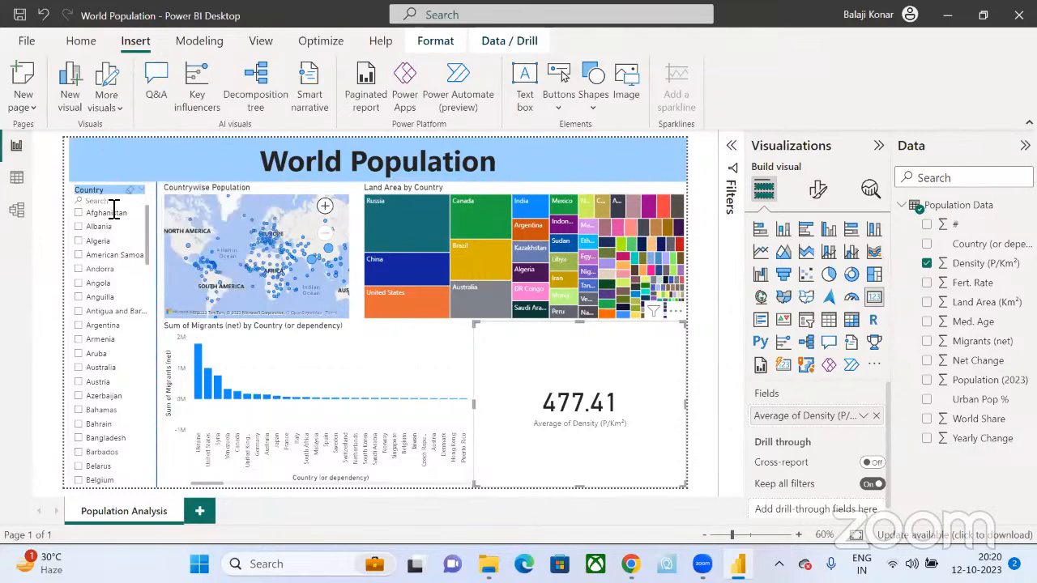
click(112, 203)
text(ind)
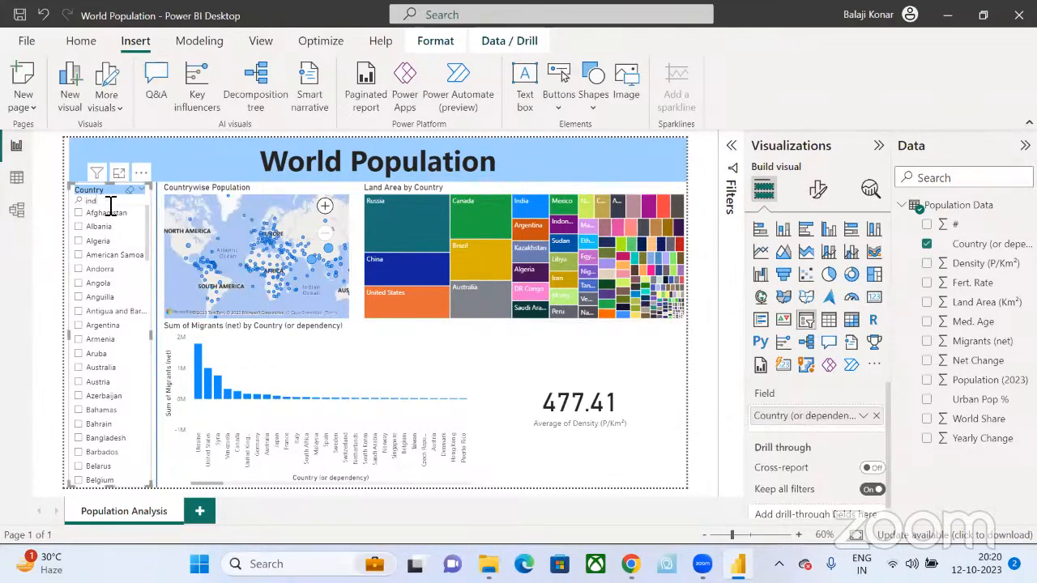
text(ia)
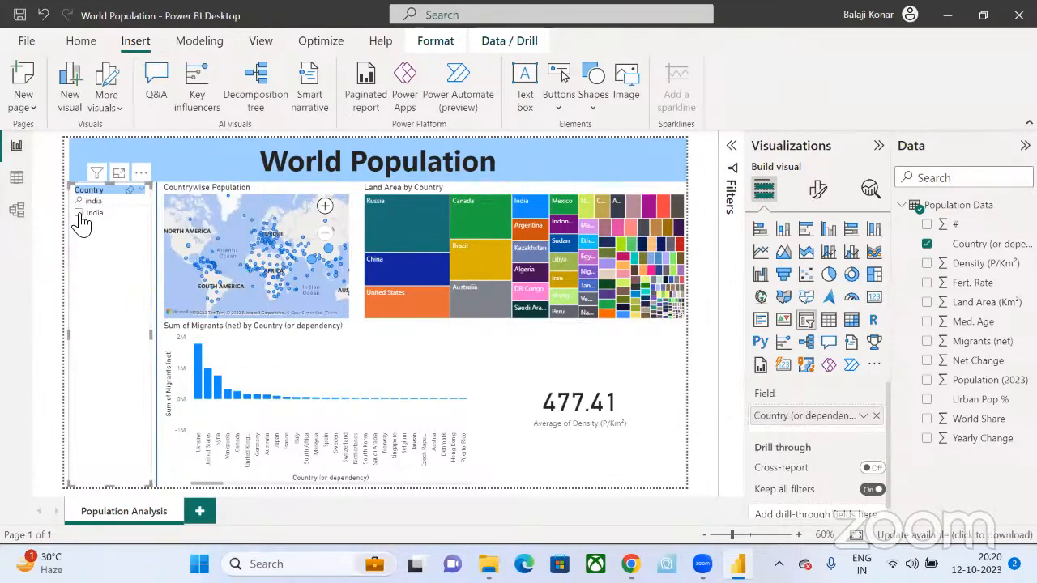
- Filter the report by India in the slicer to check the visuals, and clear both the selection and the search
click(79, 213)
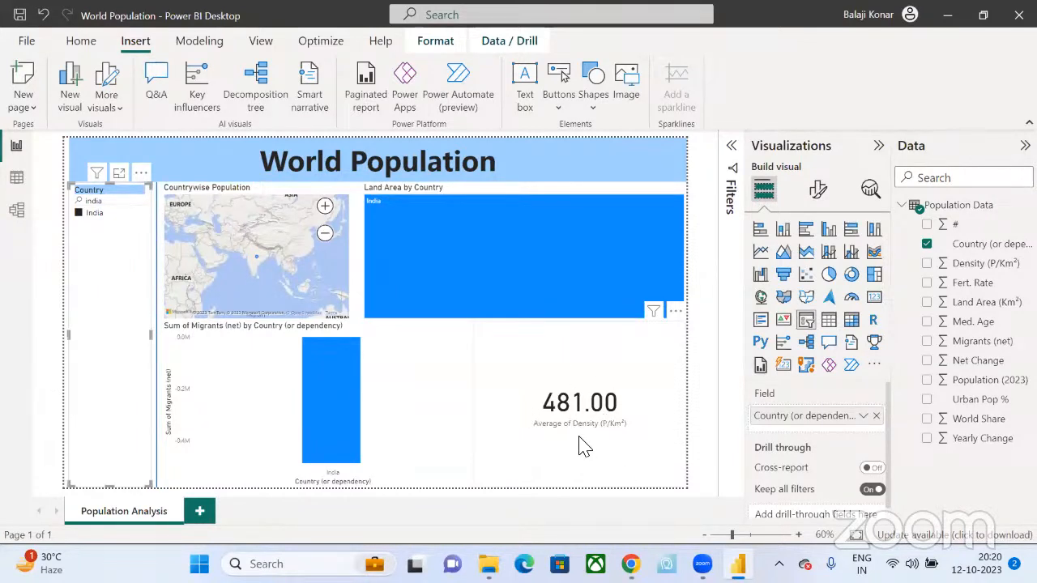
click(81, 216)
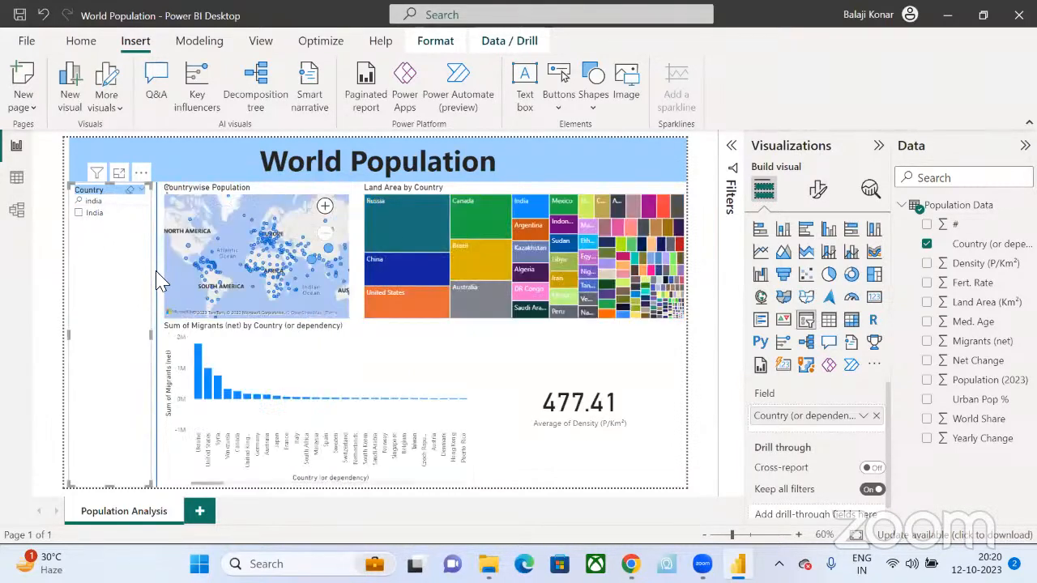
click(132, 195)
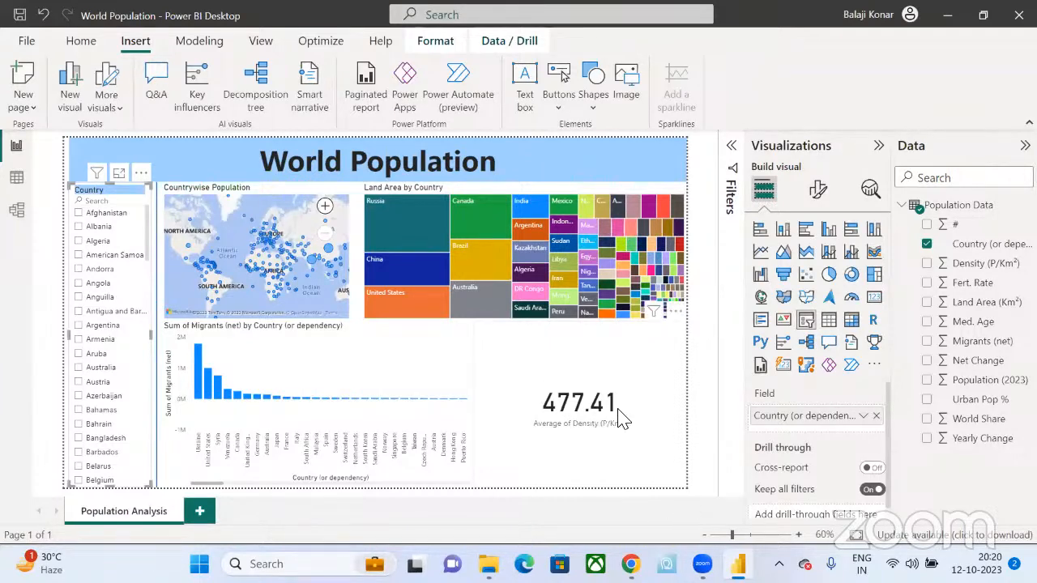
- Check the aggregations available for the density card's field and convert the visual to a multi-row card
click(578, 381)
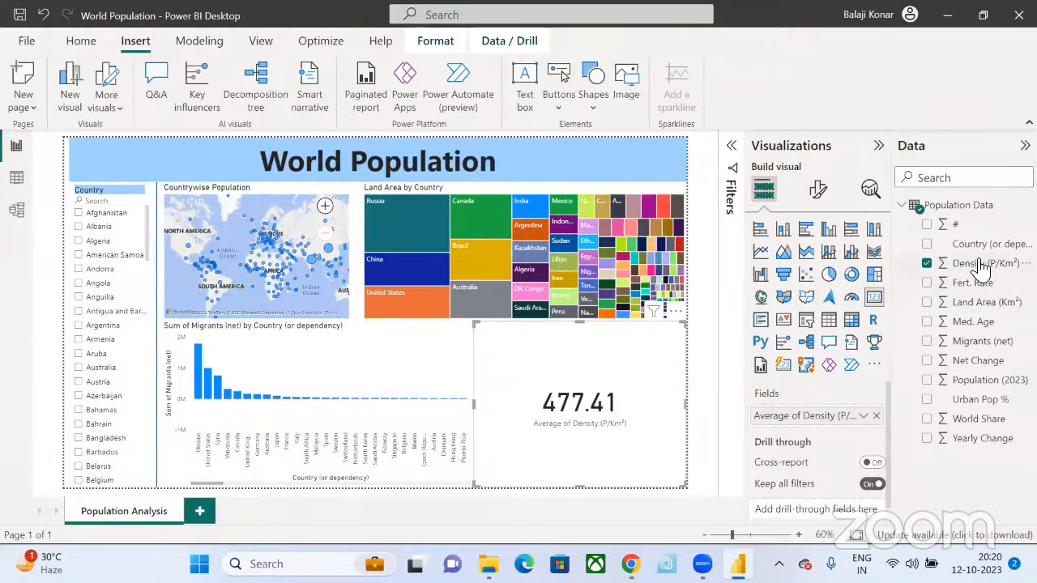
click(864, 417)
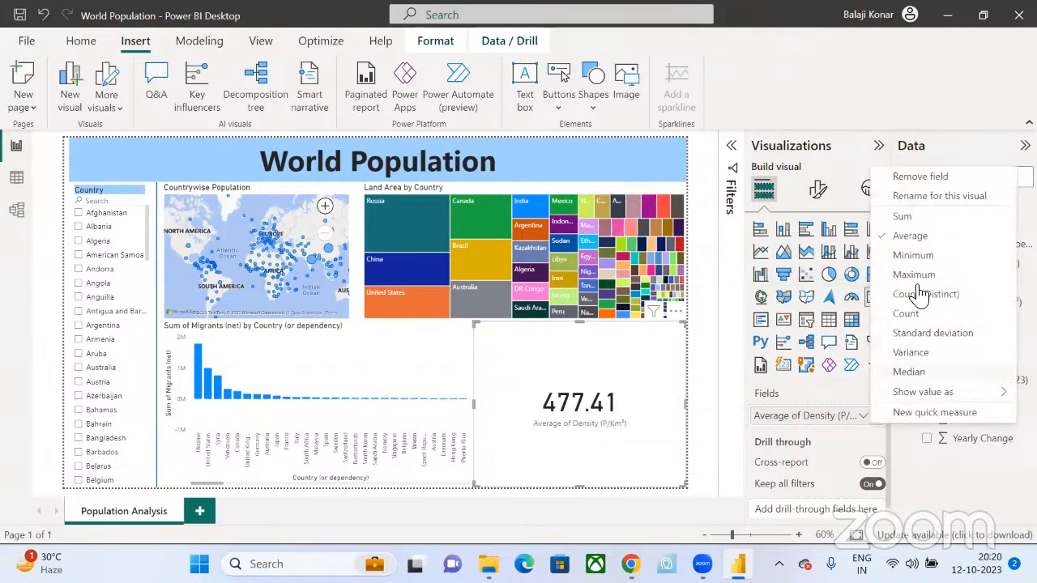
click(600, 362)
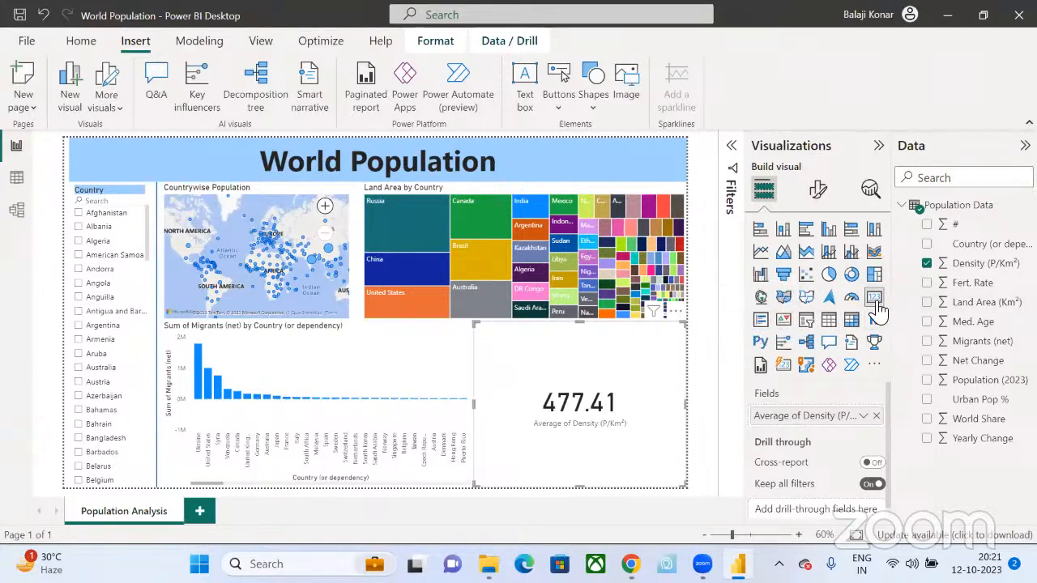
click(760, 320)
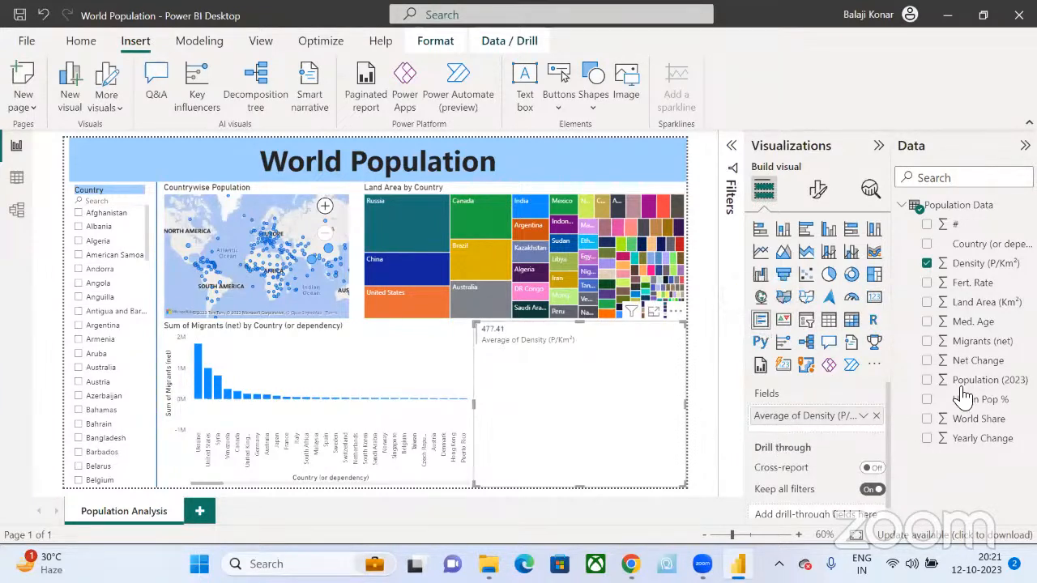
- Try adding Fert. Rate to the multi-row card, remove the field, and convert the visual back to a single-value card
drag(976, 287, 868, 425)
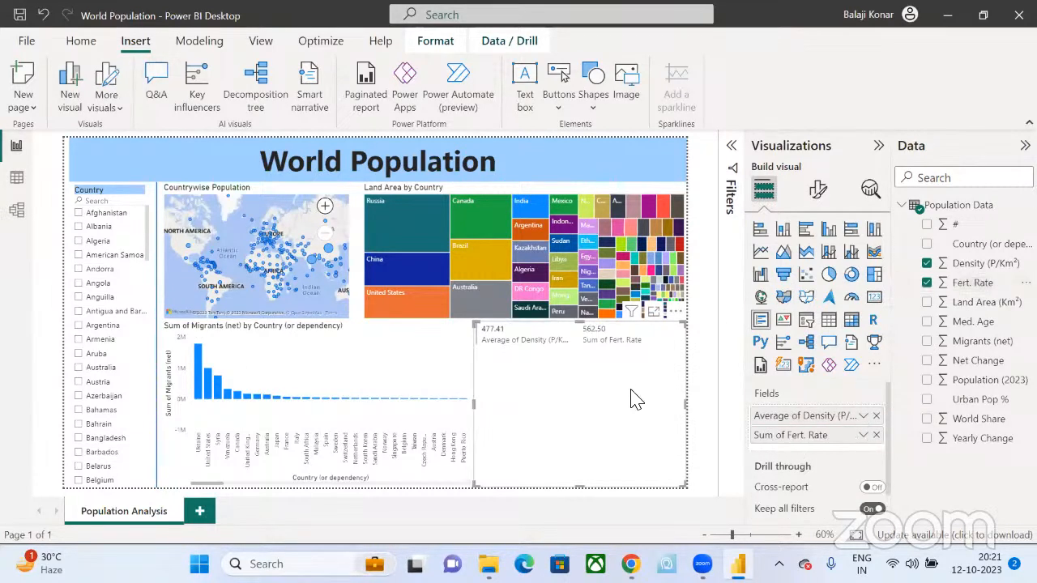
click(875, 435)
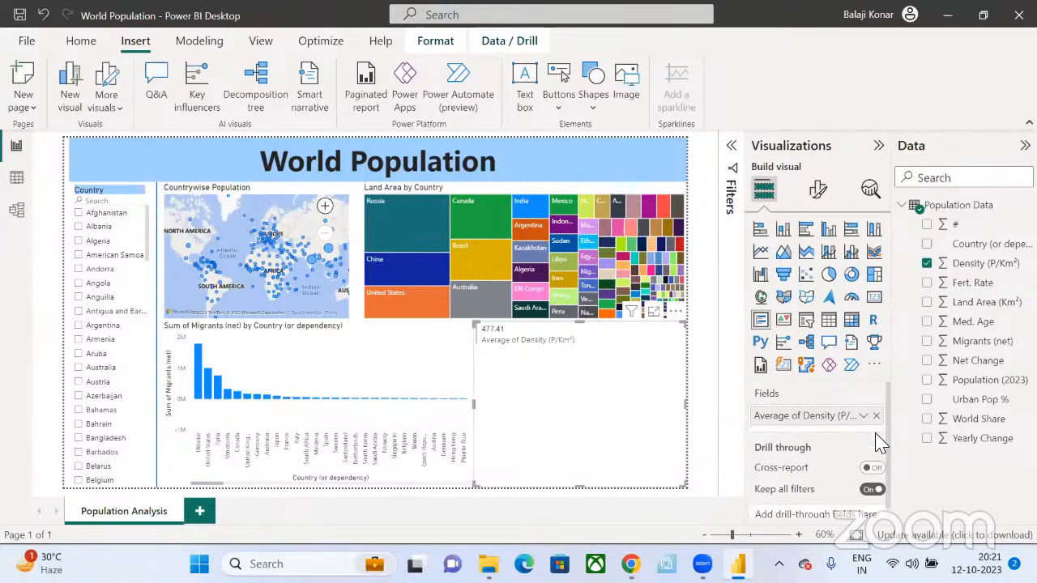
click(874, 300)
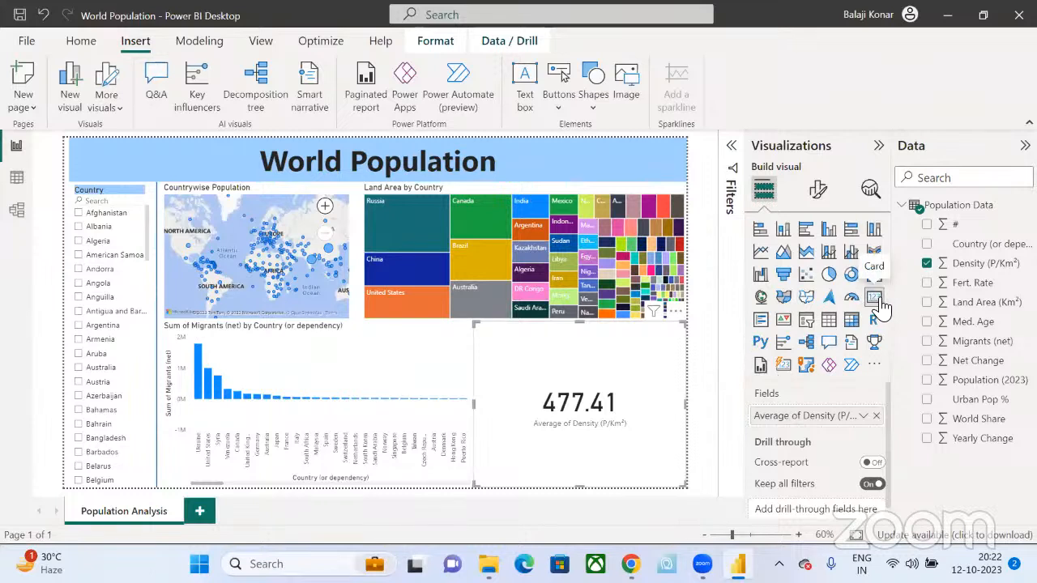
- Demonstrate a multi-row card once more with Fert. Rate beside the average density, and restore the single-field card
click(759, 321)
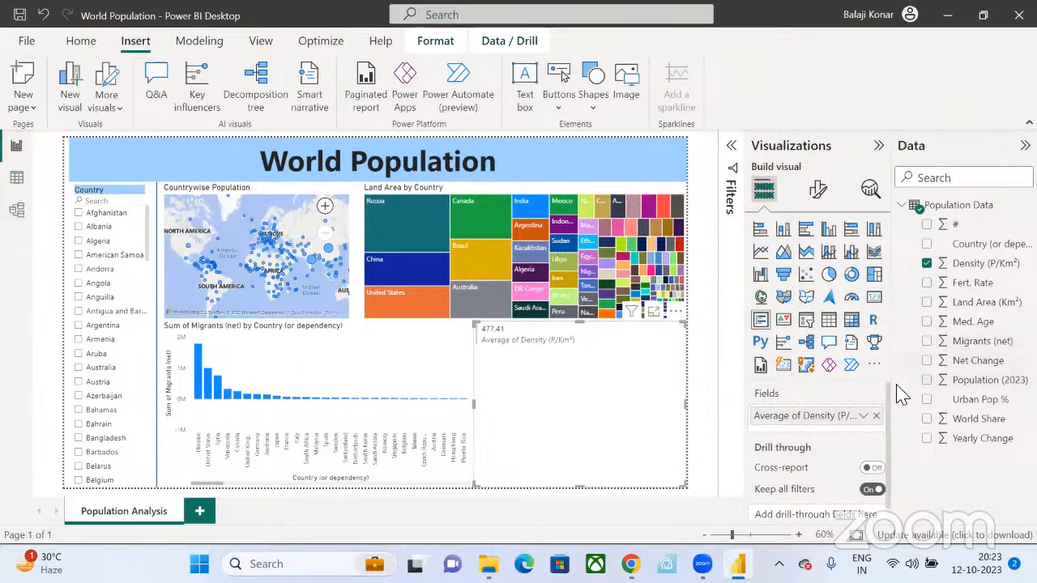
drag(980, 290, 865, 431)
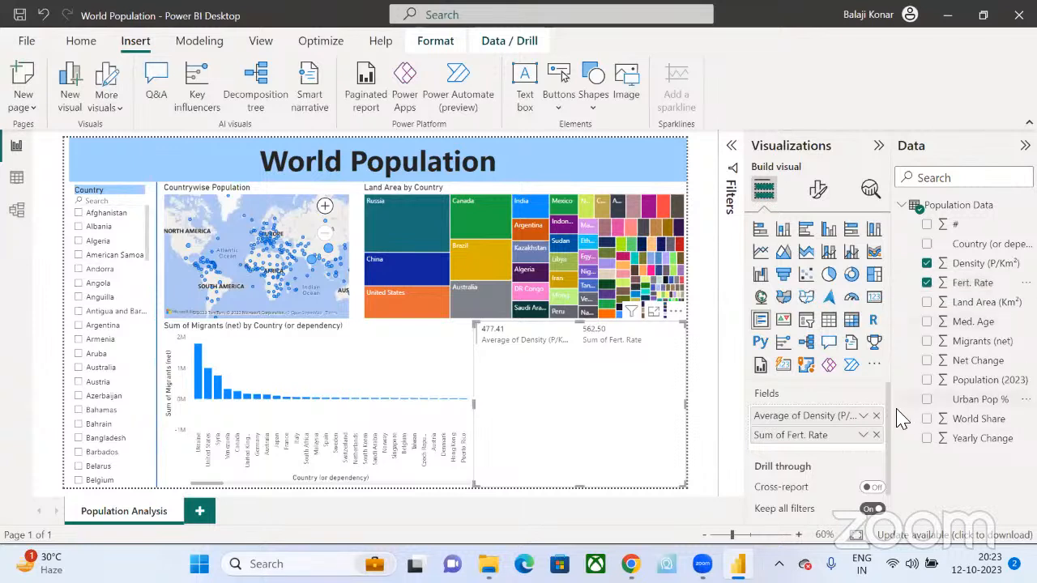
click(875, 435)
click(875, 298)
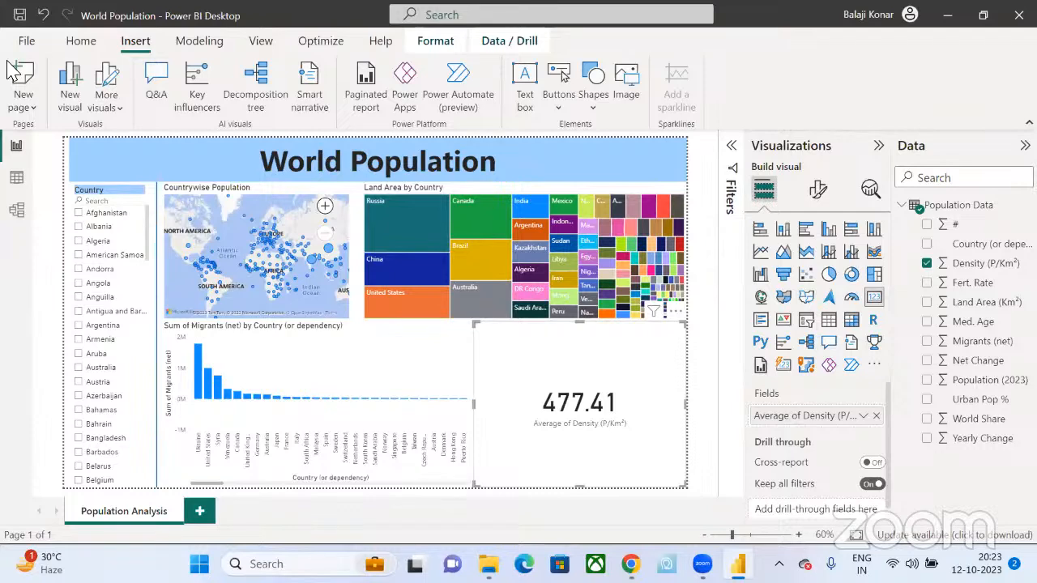
- Check in the global Security options that the use of Map and Filled Map visuals is enabled
click(26, 41)
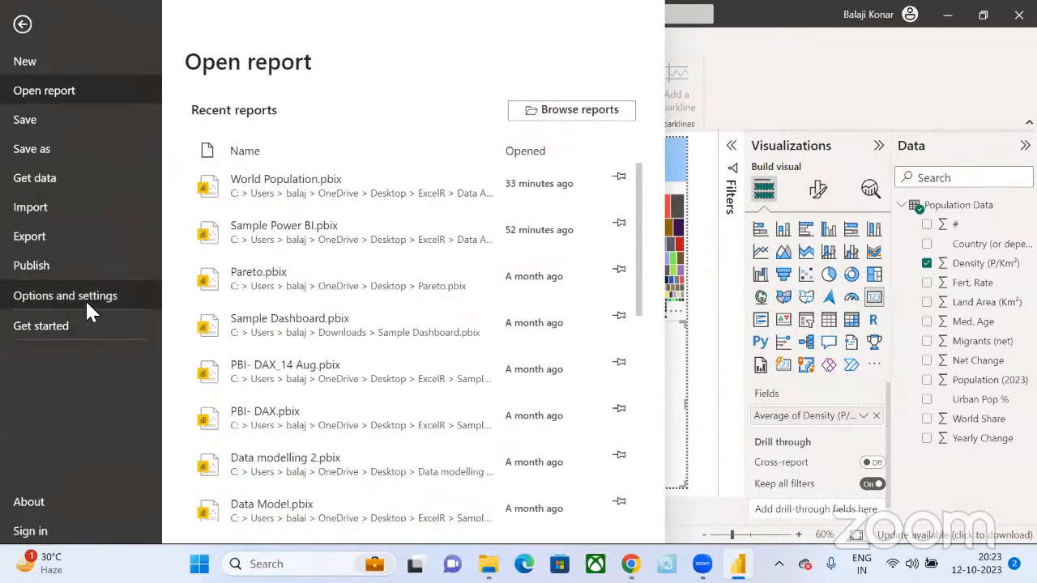
click(85, 298)
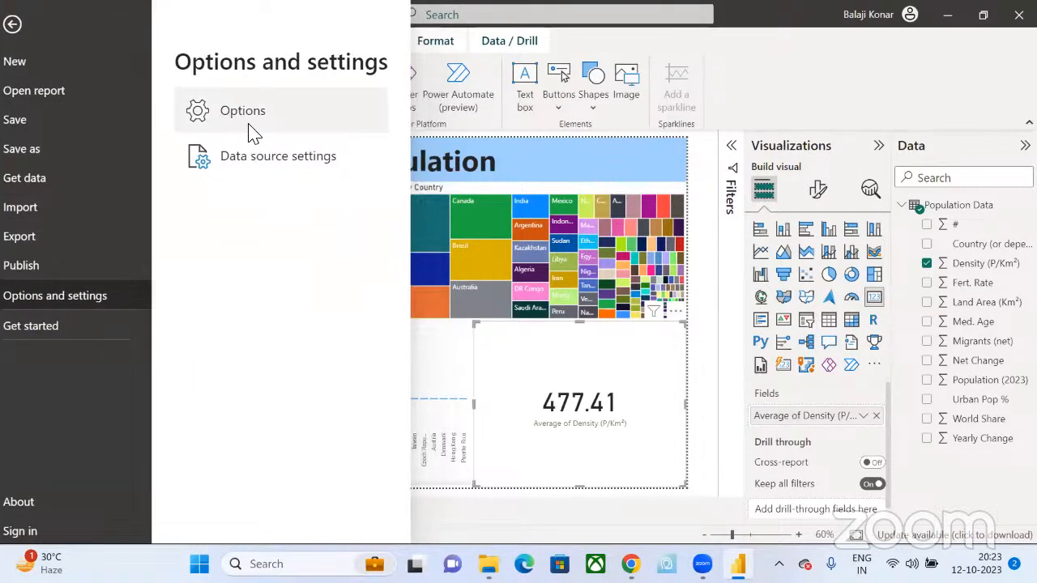
click(253, 130)
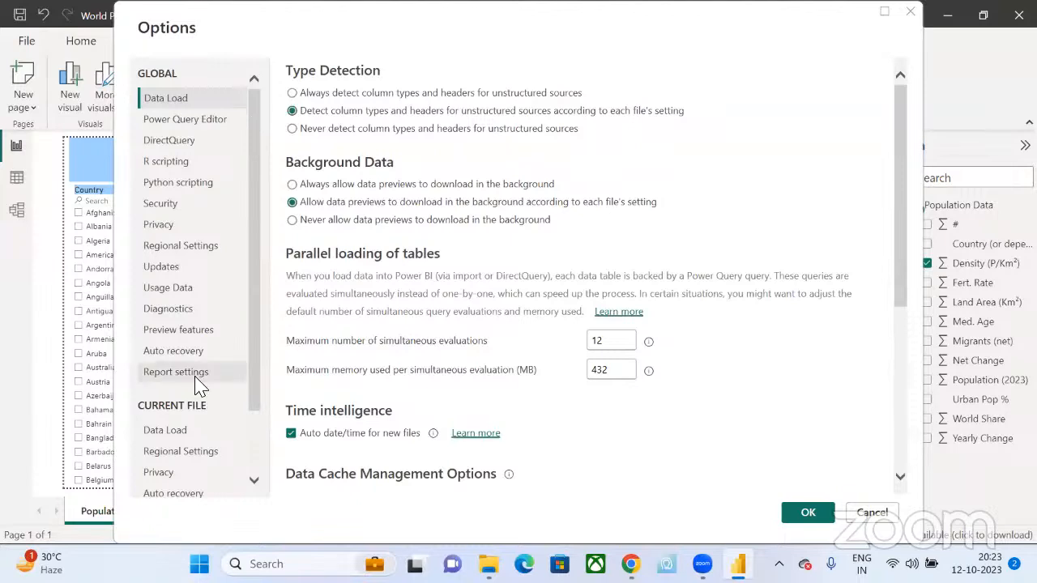
click(170, 209)
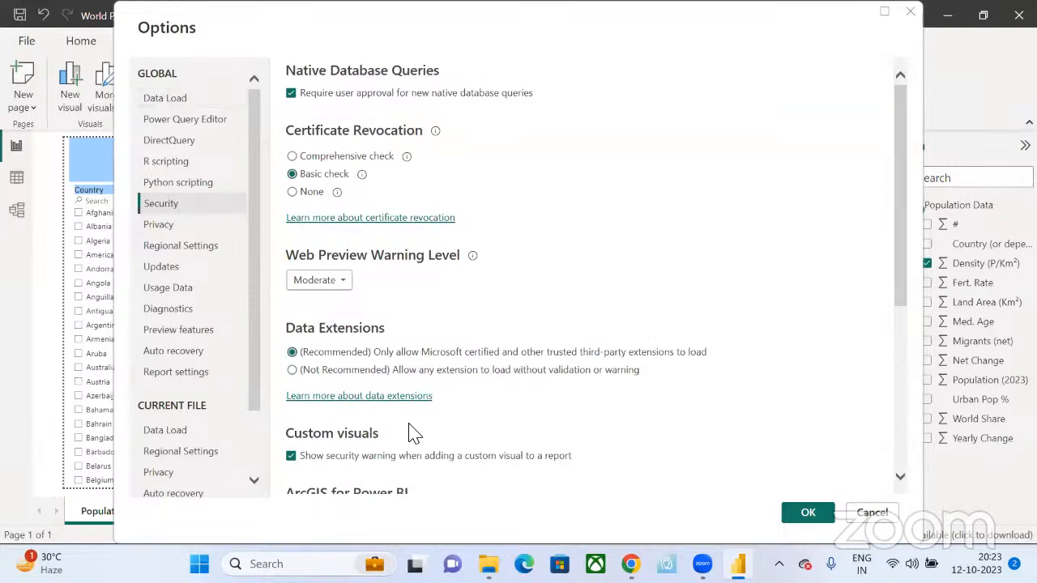
scroll(413, 434, down, 5)
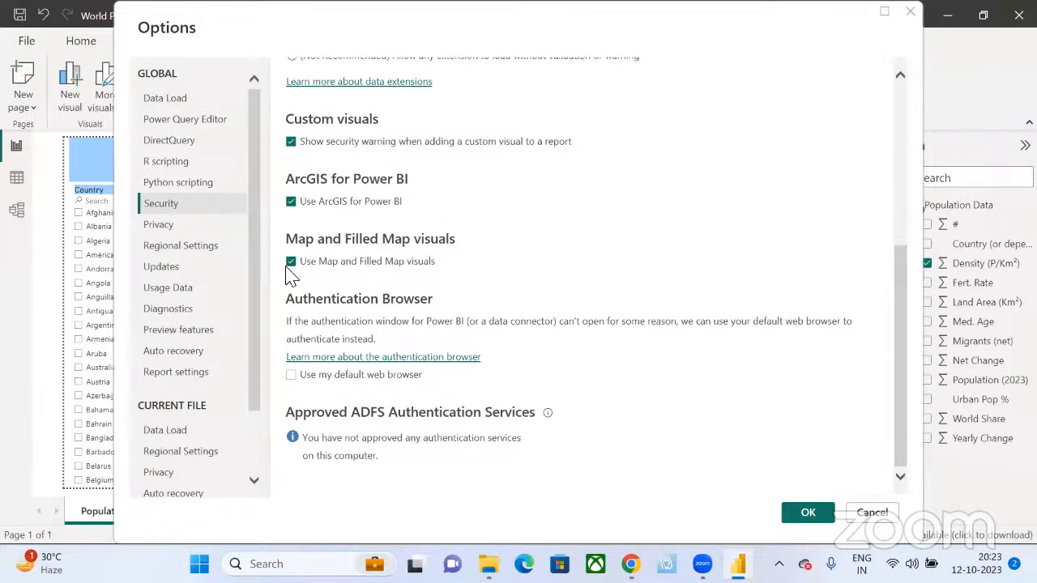
click(807, 512)
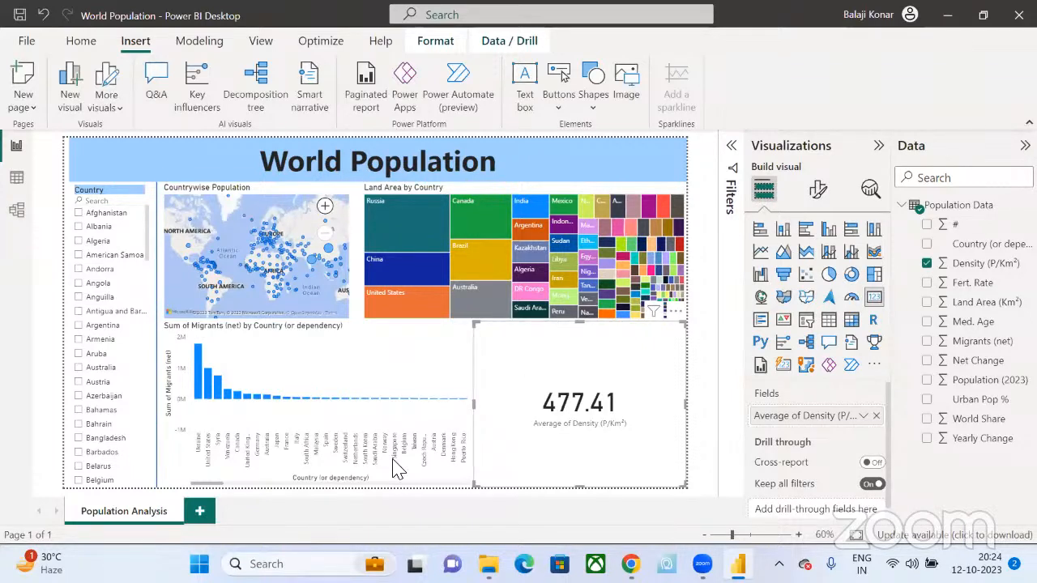
- Add a new report page and place a stacked column chart on it, enlarged to fill the whole page
click(200, 512)
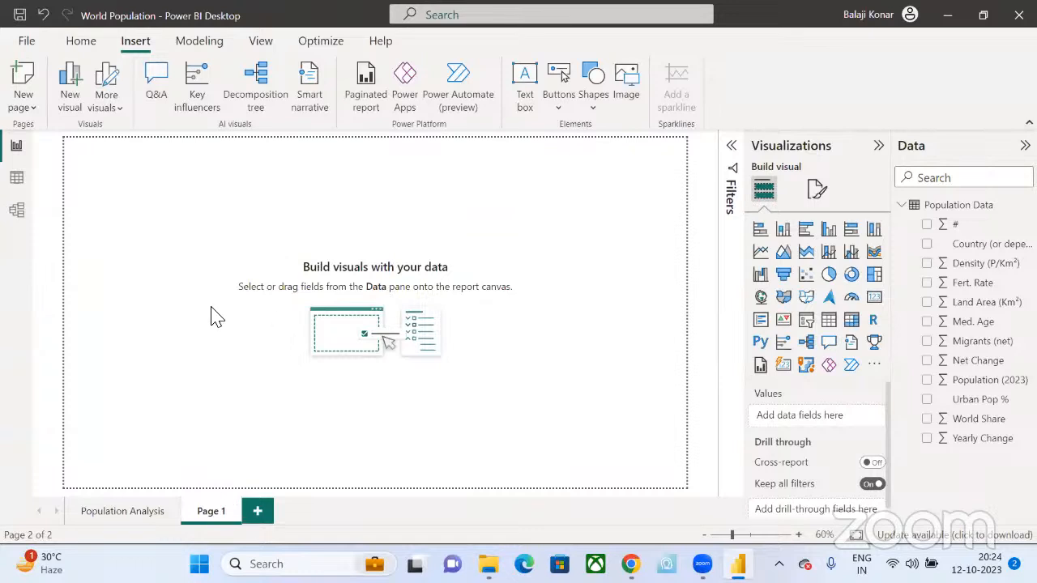
click(781, 240)
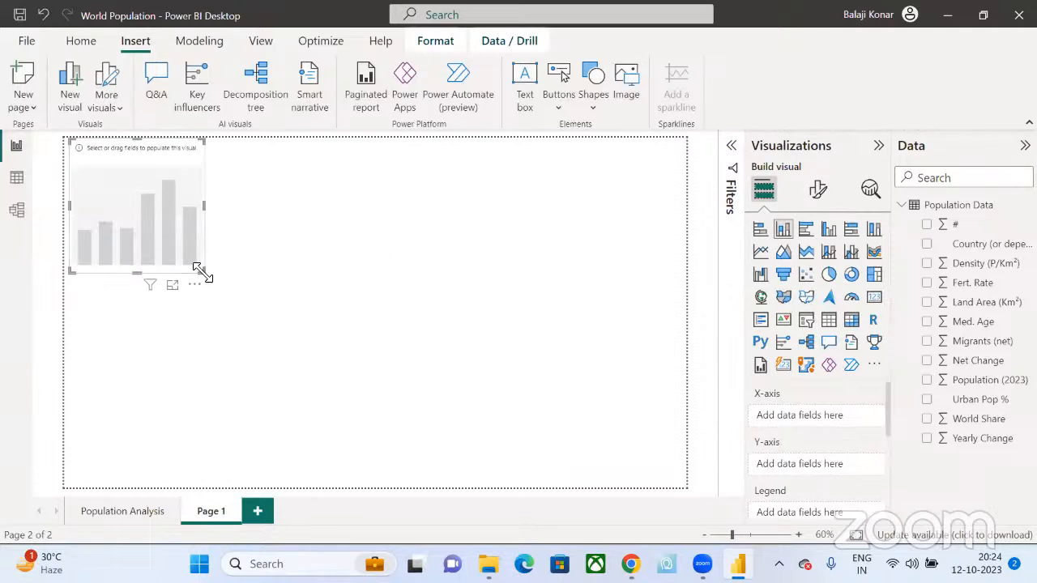
drag(203, 273, 771, 511)
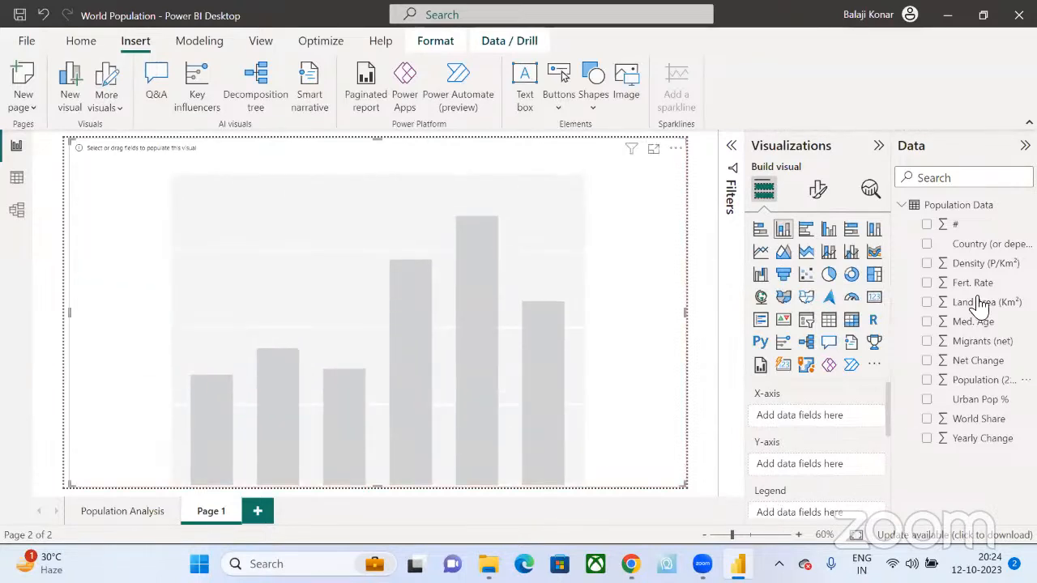
click(932, 230)
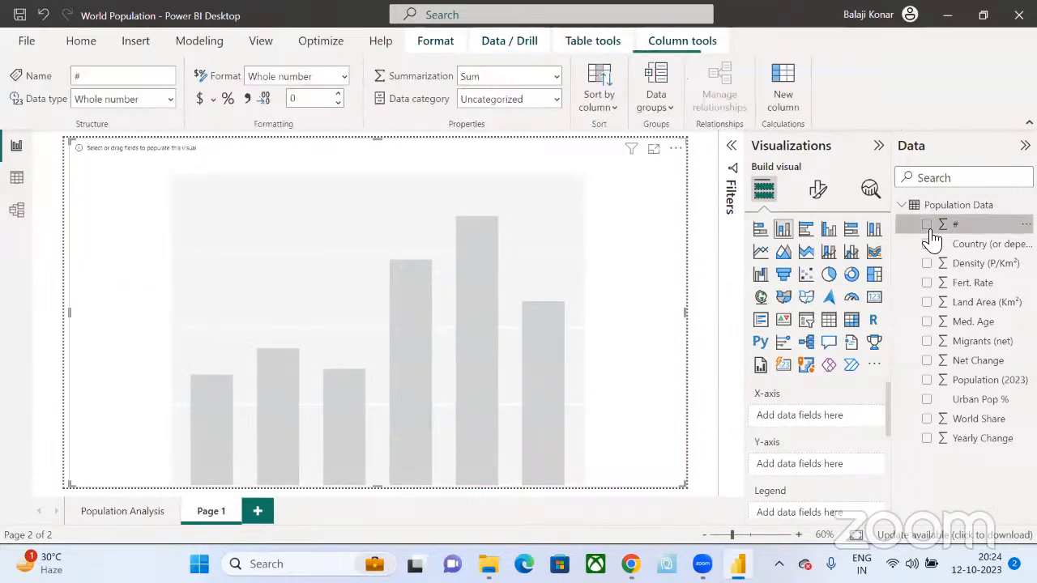
click(926, 226)
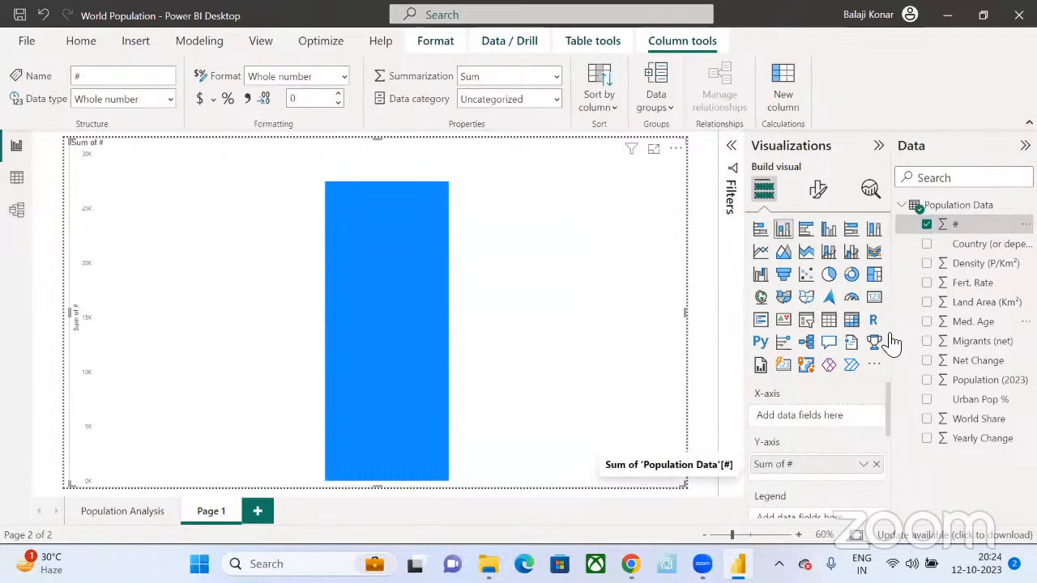
click(927, 225)
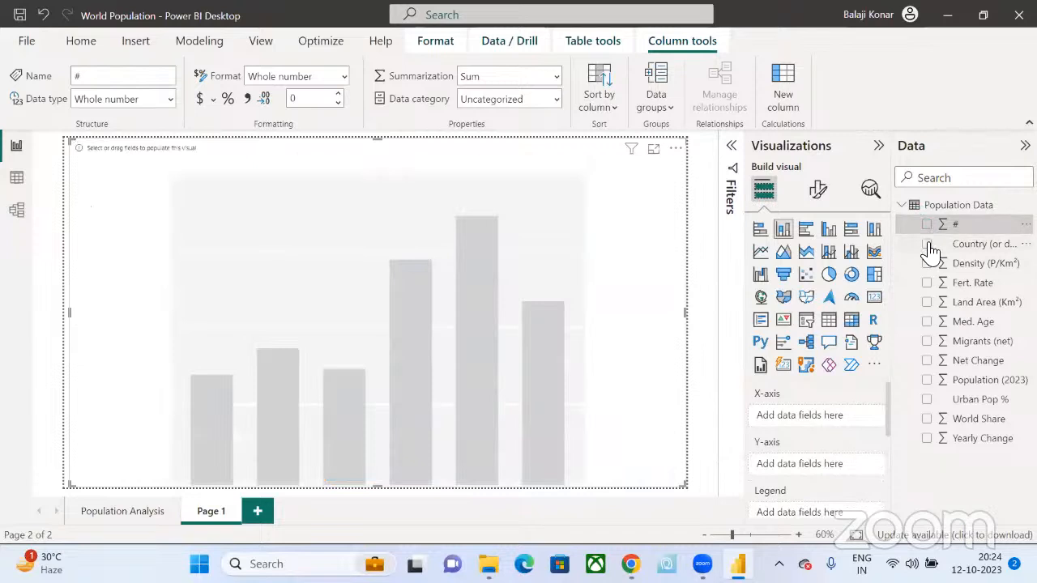
- Plot Net Change by country in the column chart, with Country (or dependency) on the X-axis and Net Change on the Y-axis
click(927, 245)
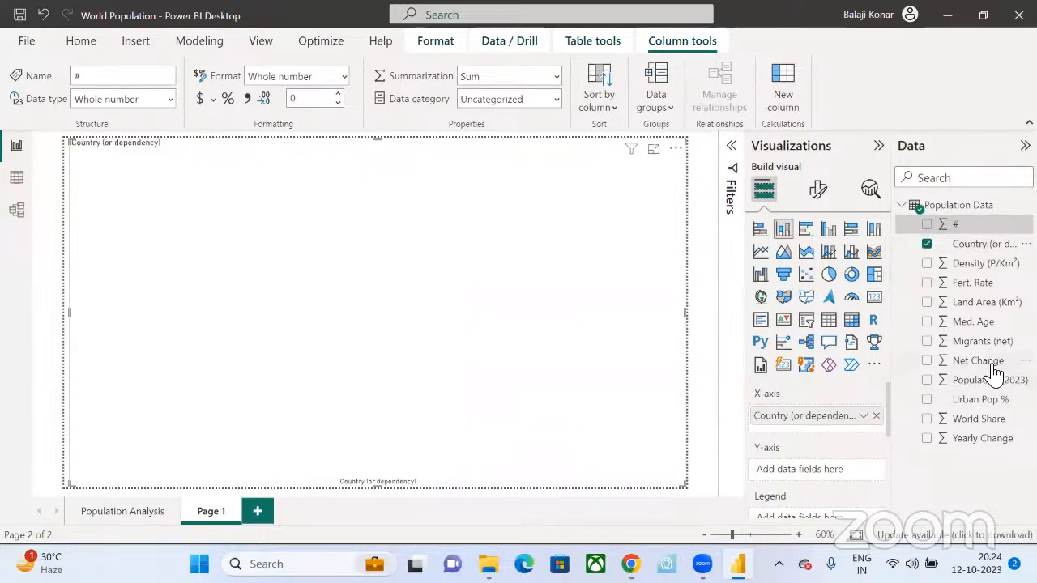
drag(992, 368, 863, 480)
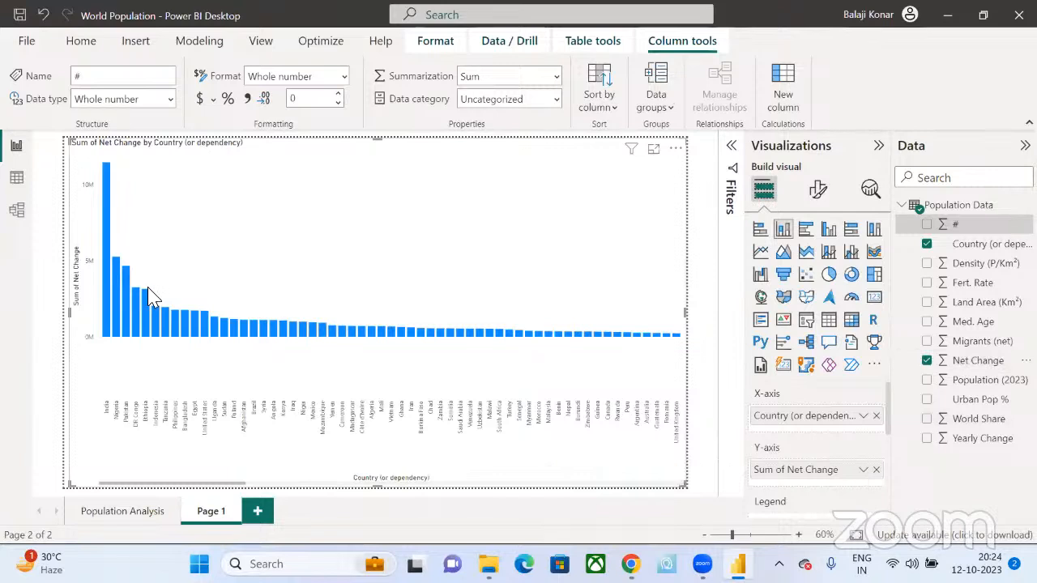
mouse_move(116, 309)
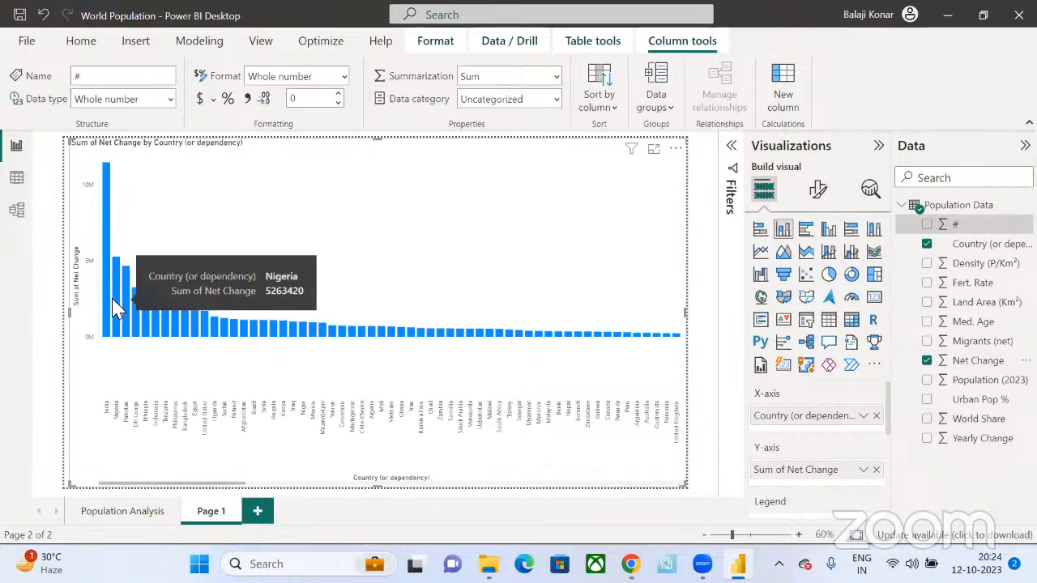
- Replace Net Change with Yearly Change on the chart's Y-axis to view it, and clear the Y-axis again
click(927, 361)
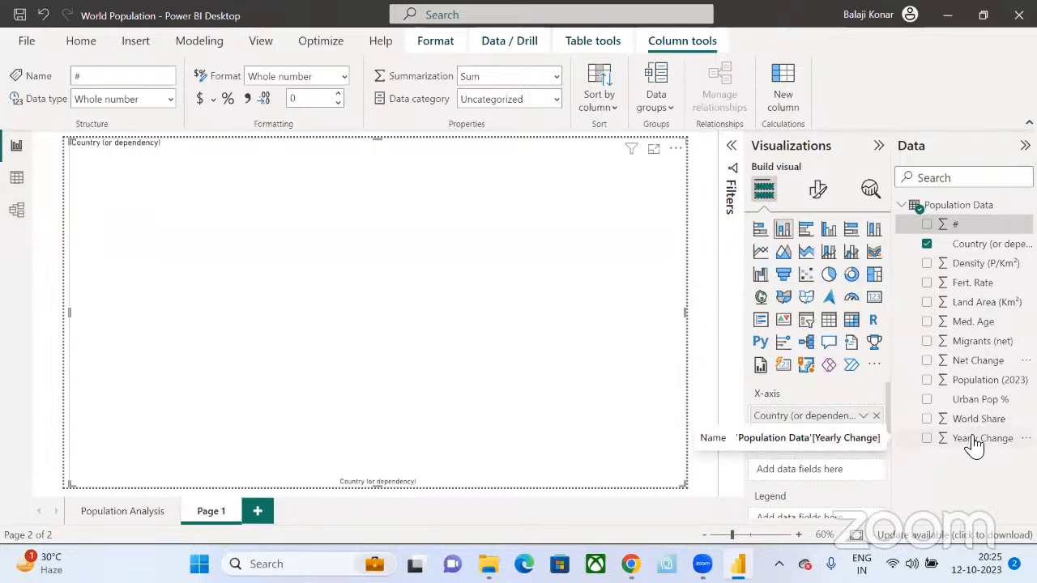
drag(970, 444, 829, 483)
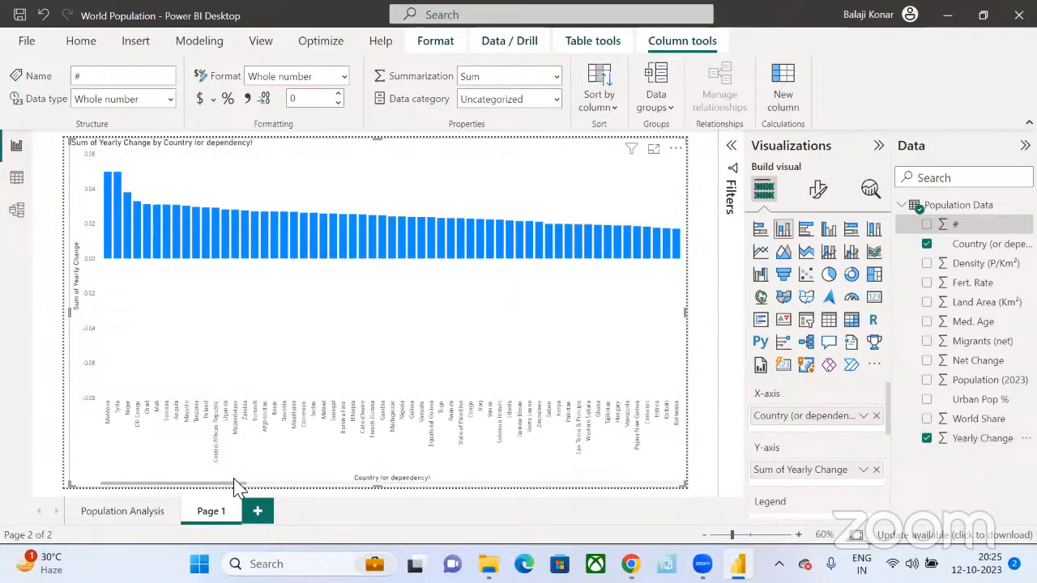
drag(232, 484, 202, 485)
click(877, 470)
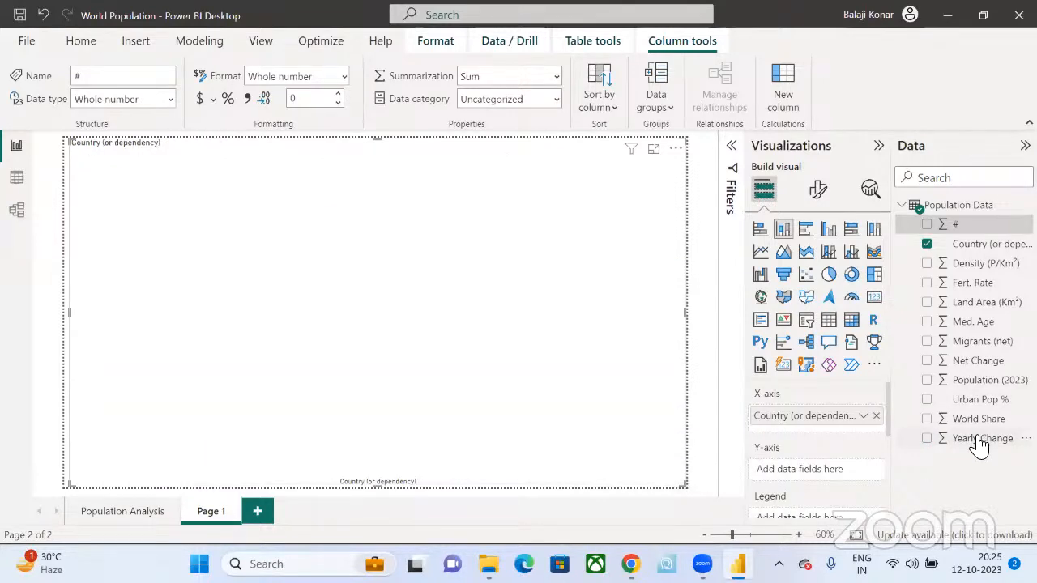
- Set the format of the Yearly Change column to Percentage
click(981, 441)
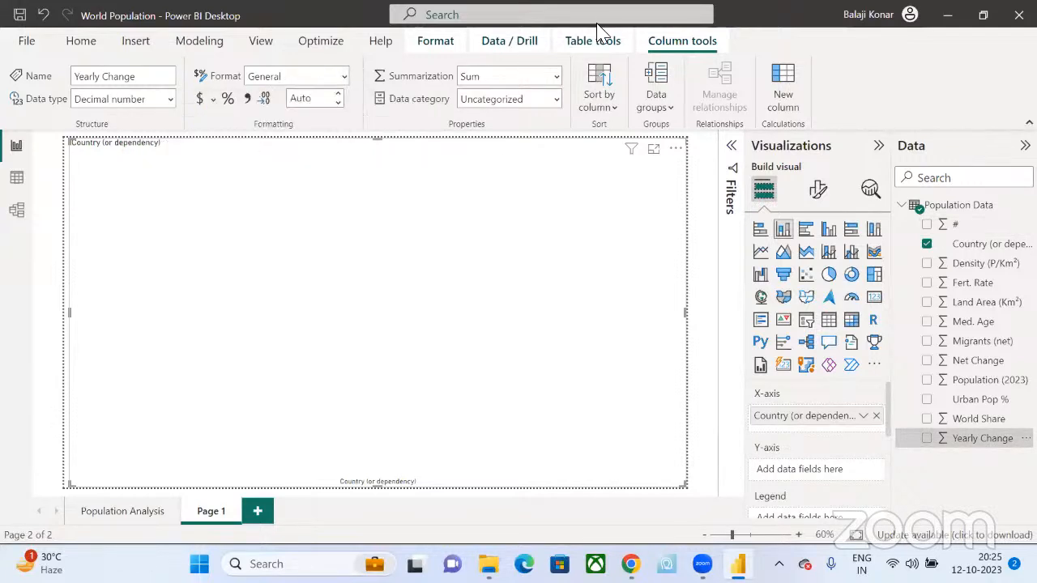
click(345, 77)
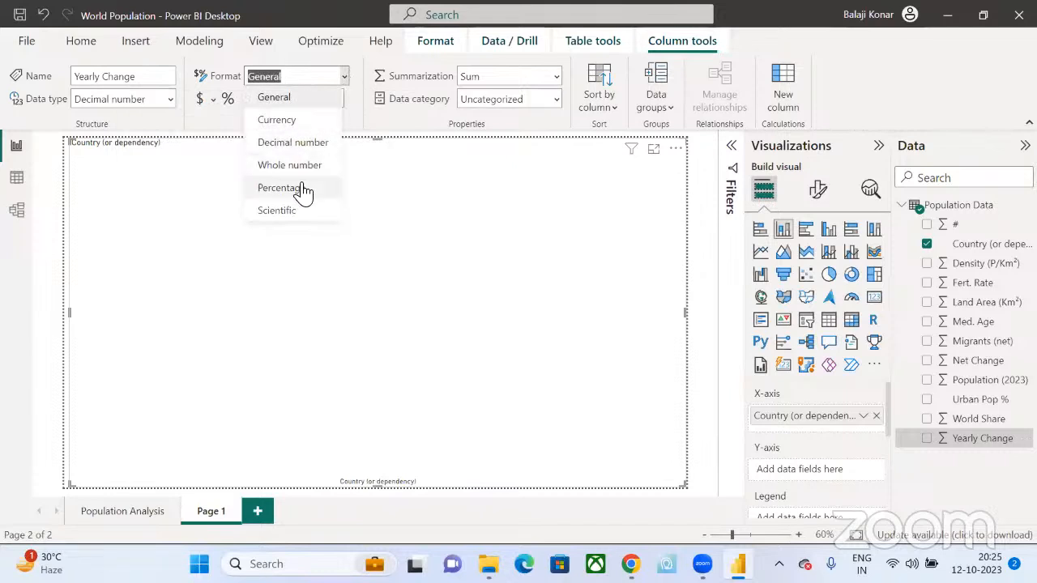
click(304, 191)
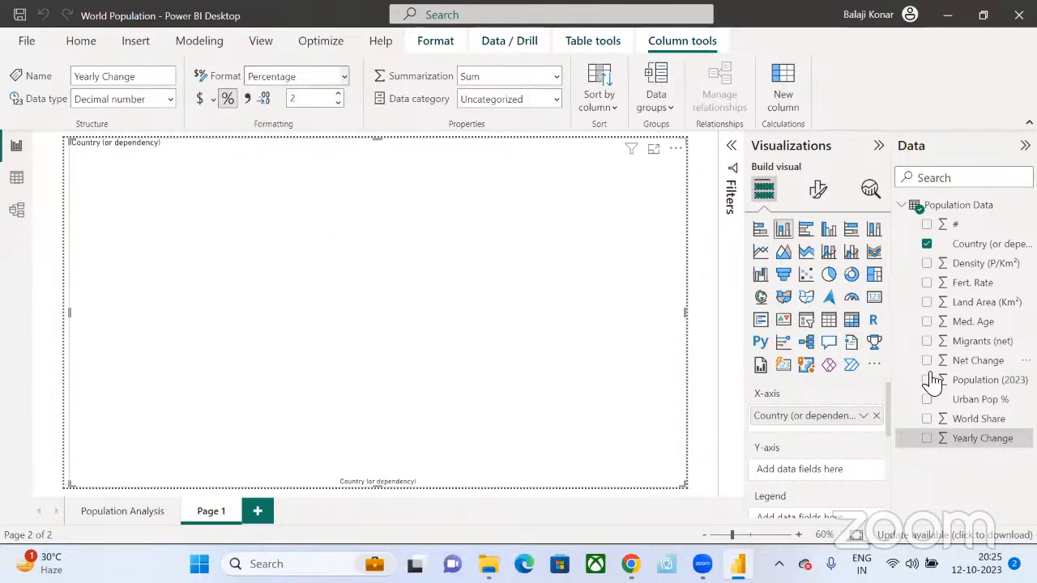
click(975, 443)
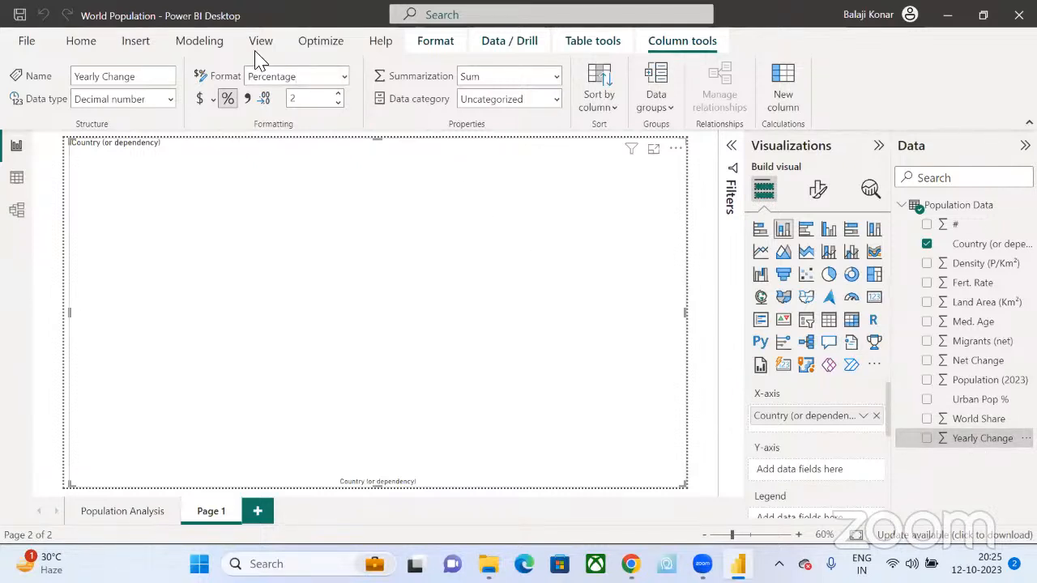
click(344, 78)
click(297, 187)
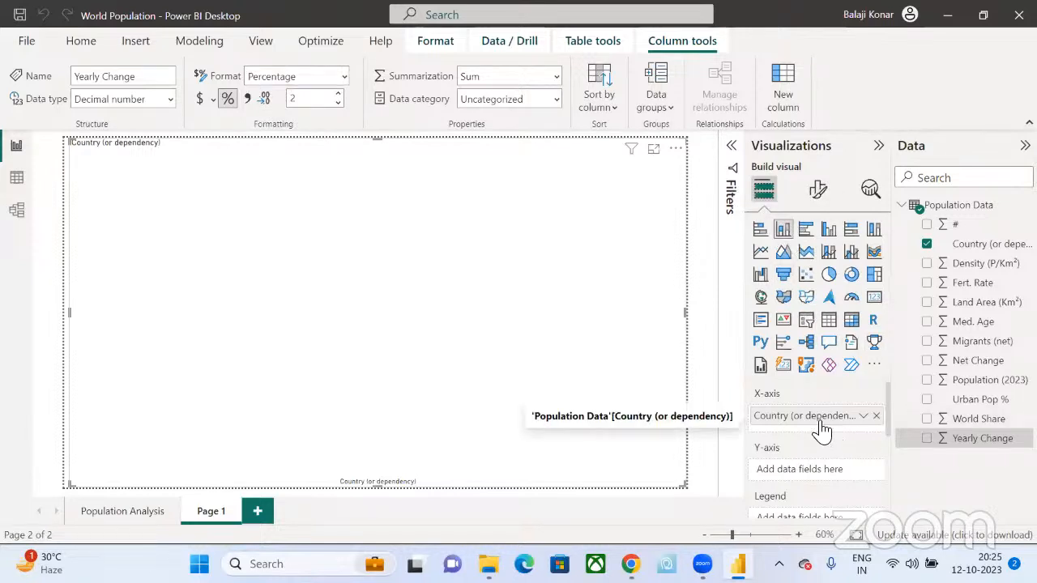
- Put the Yearly Change column on the chart's Y-axis and examine the countries at both ends of the chart
drag(1005, 447, 854, 480)
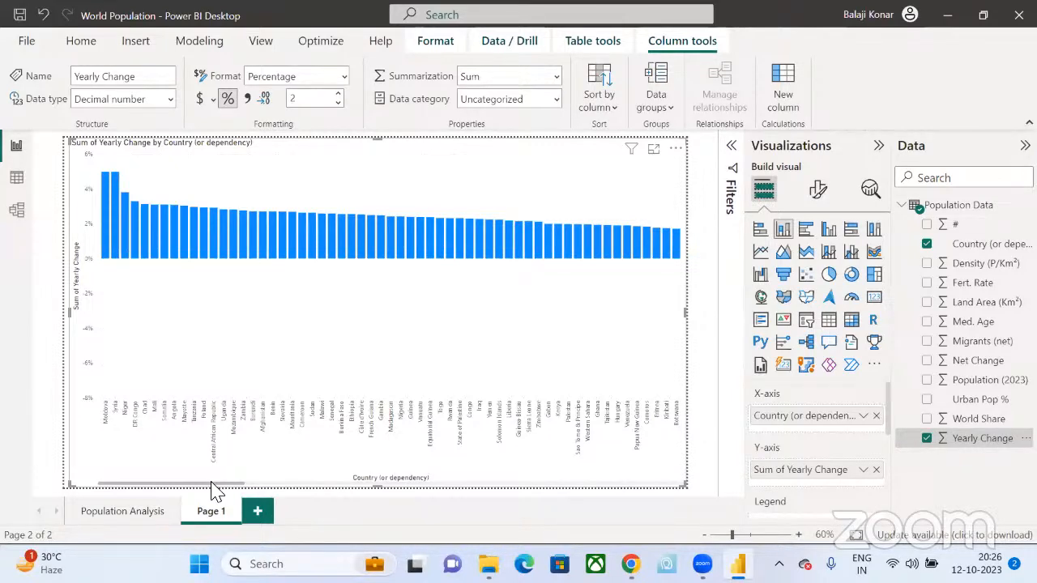
drag(212, 484, 729, 458)
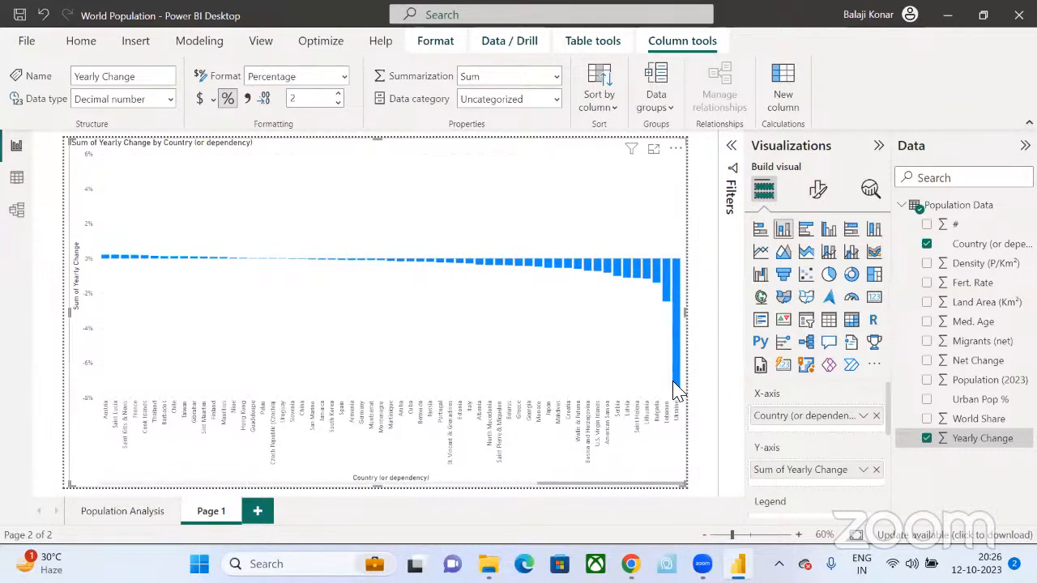
mouse_move(674, 383)
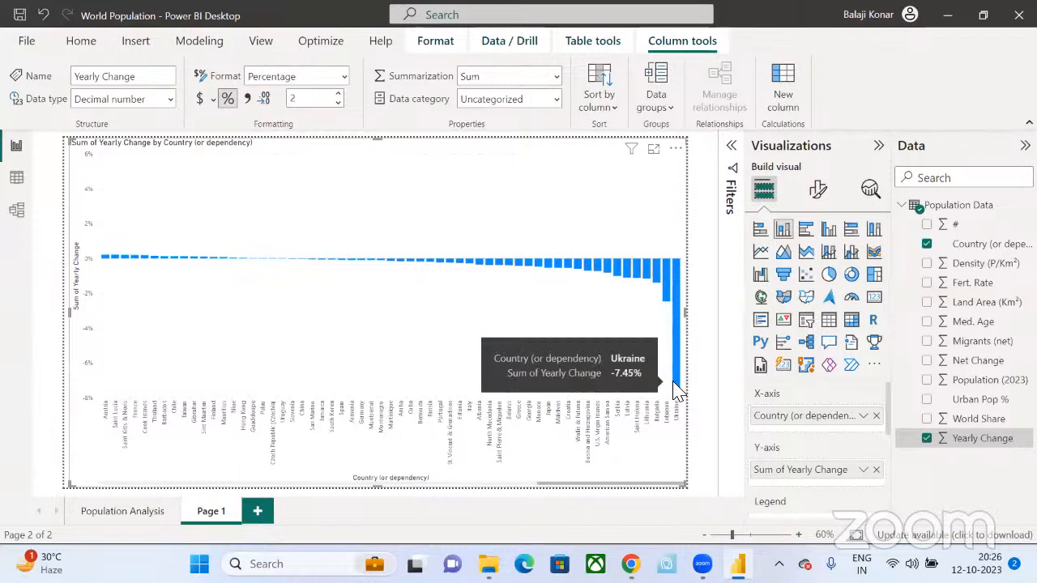
mouse_move(664, 293)
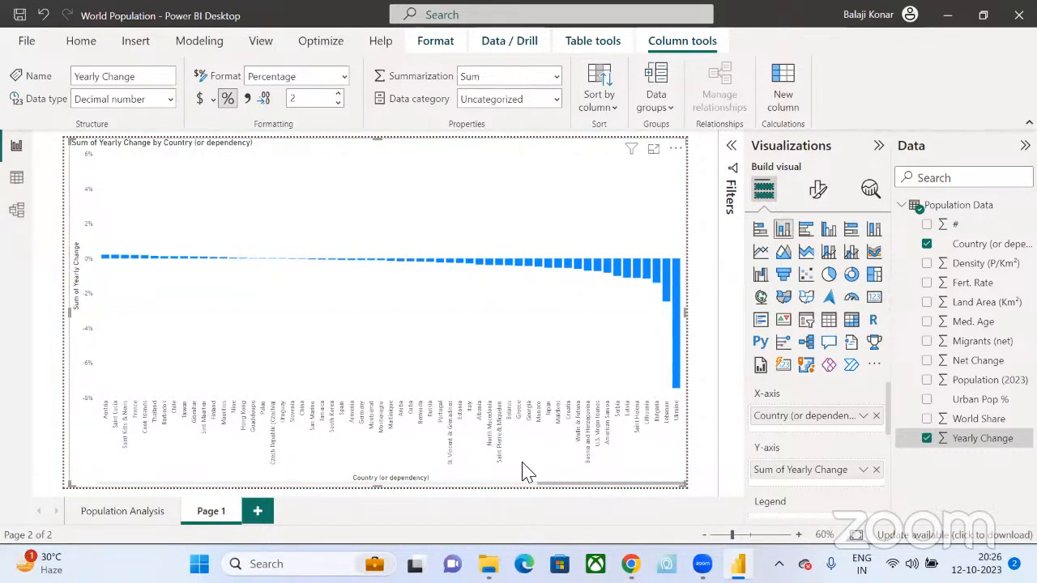
drag(512, 489, 4, 458)
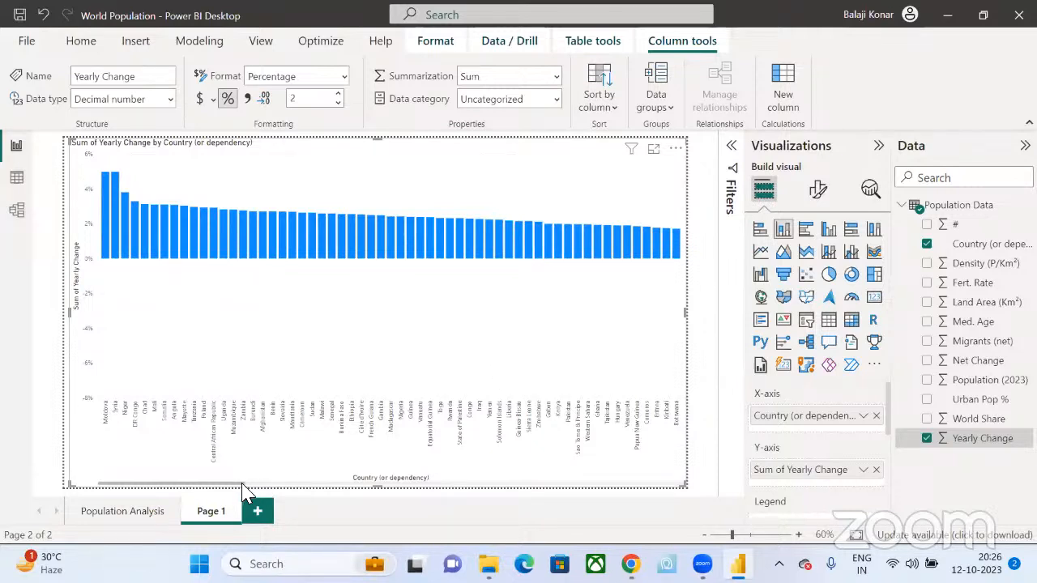
click(818, 190)
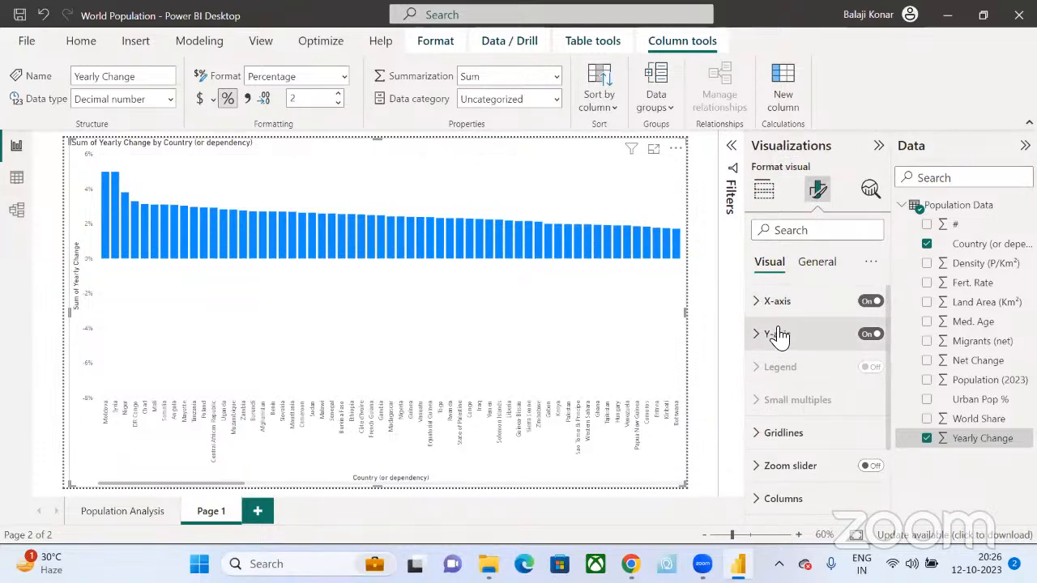
click(759, 312)
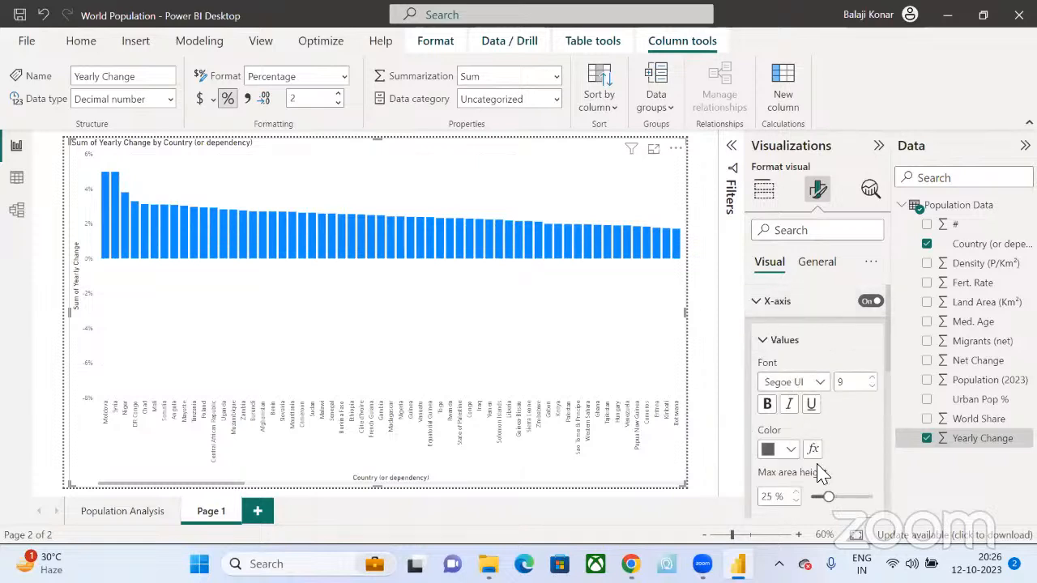
click(756, 309)
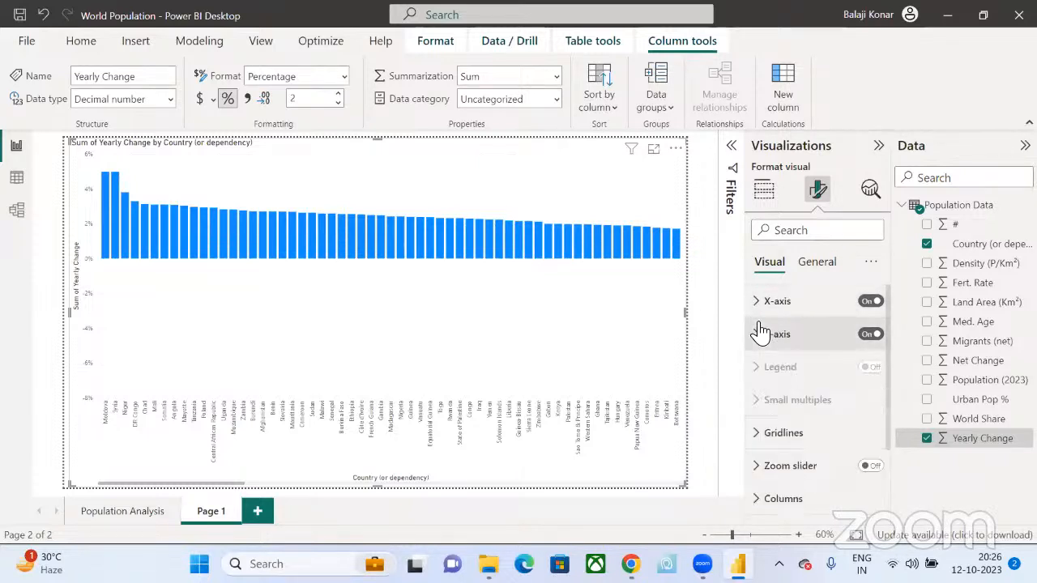
click(762, 192)
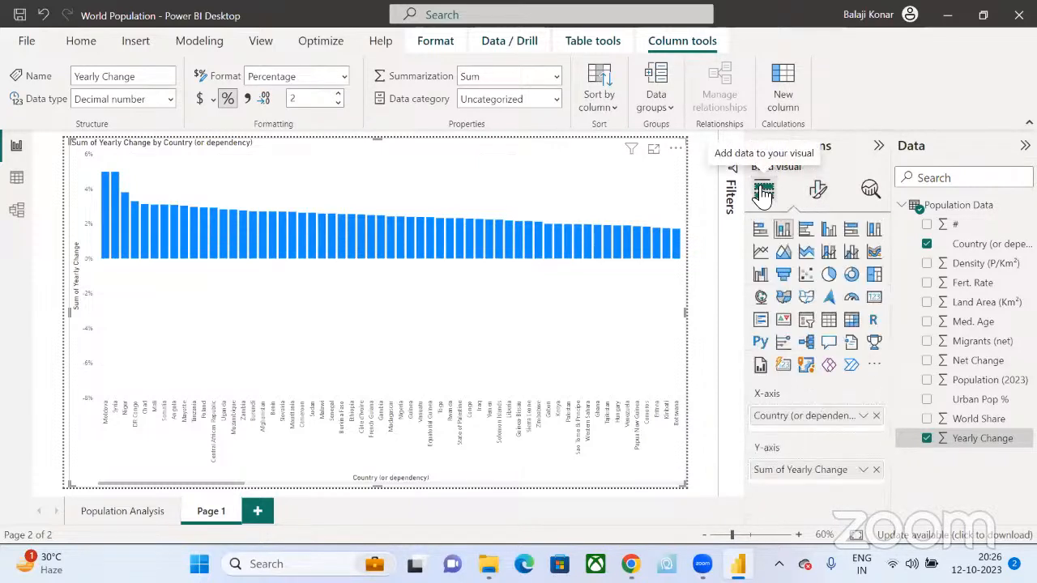
- Set the font size of the column chart's X-axis values to 13
click(819, 194)
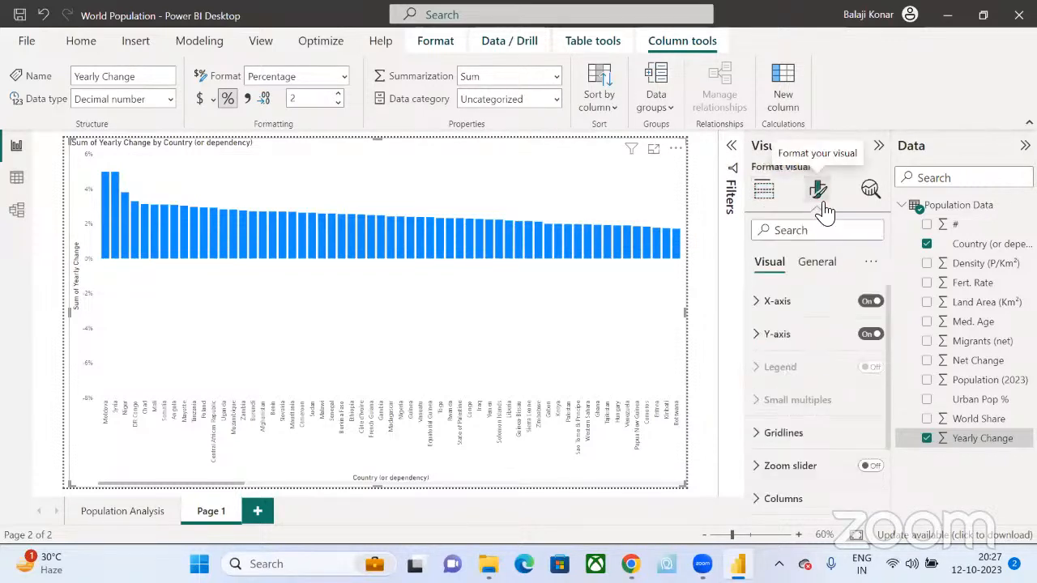
click(761, 305)
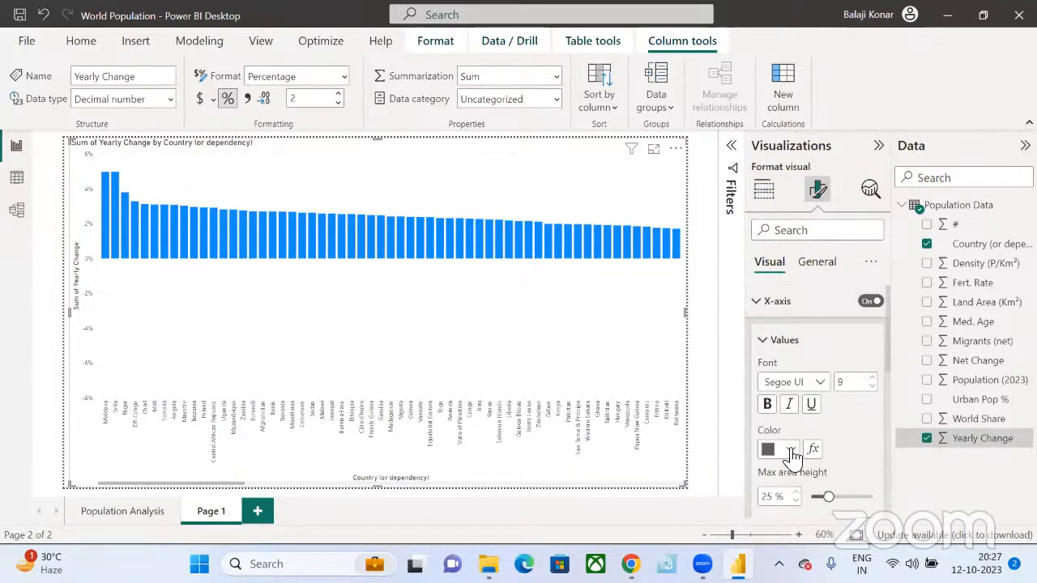
click(873, 379)
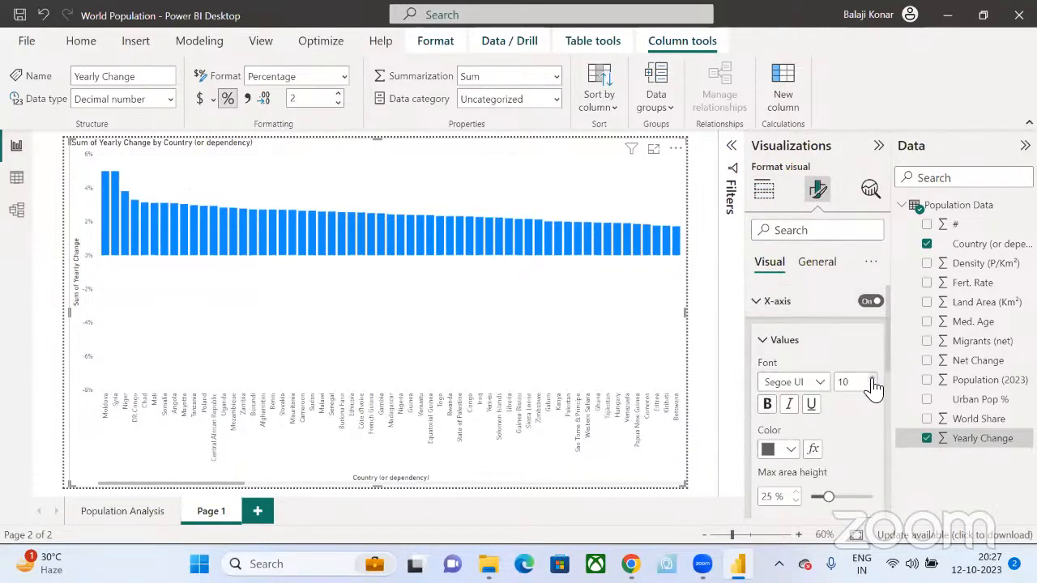
click(872, 379)
click(873, 379)
click(872, 380)
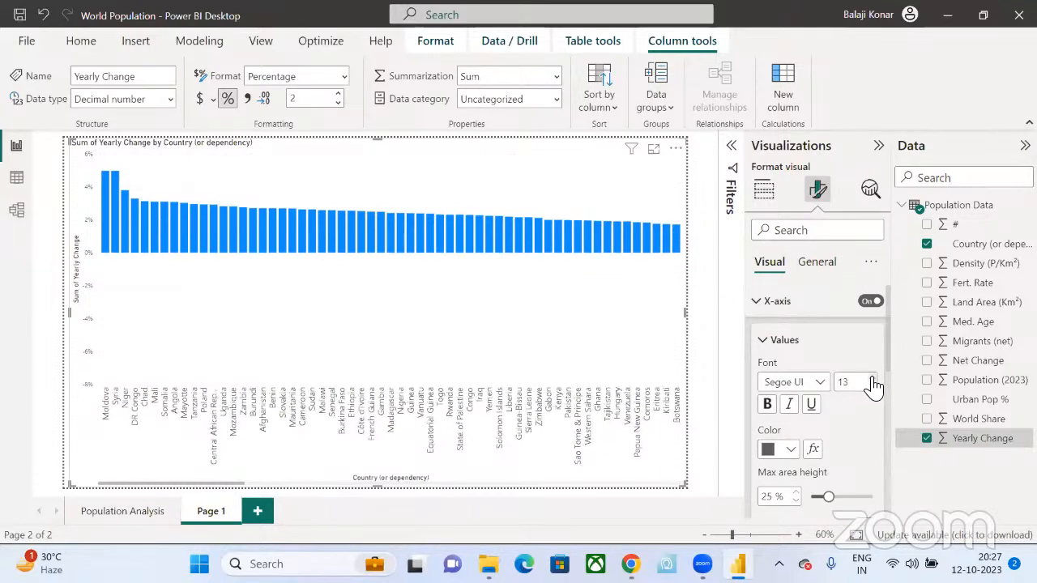
- Look through the column chart's visual formatting options, including the X-axis settings, and collapse the X-axis section
scroll(842, 435, down, 3)
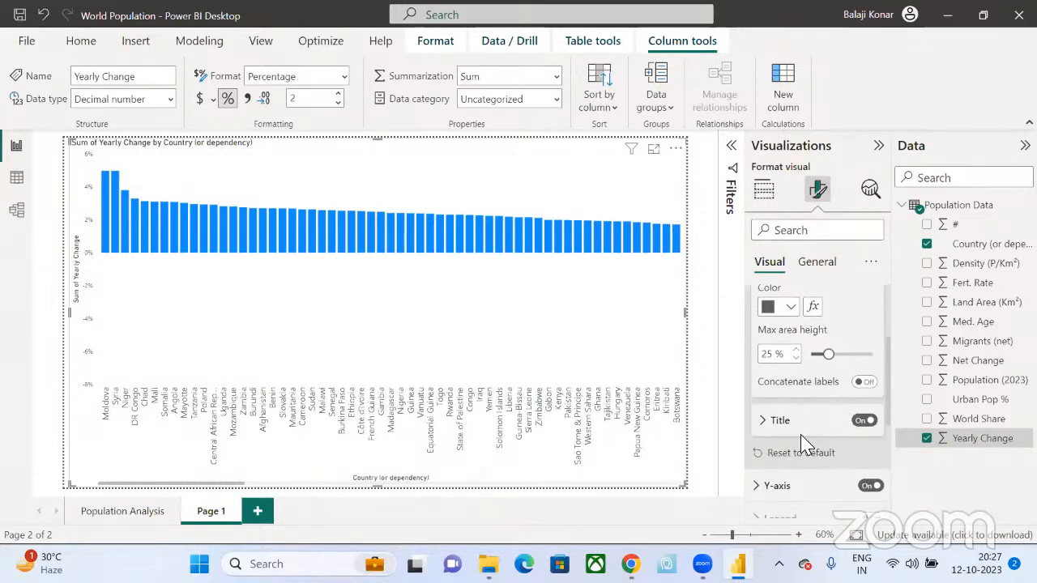
click(863, 383)
scroll(788, 435, down, 3)
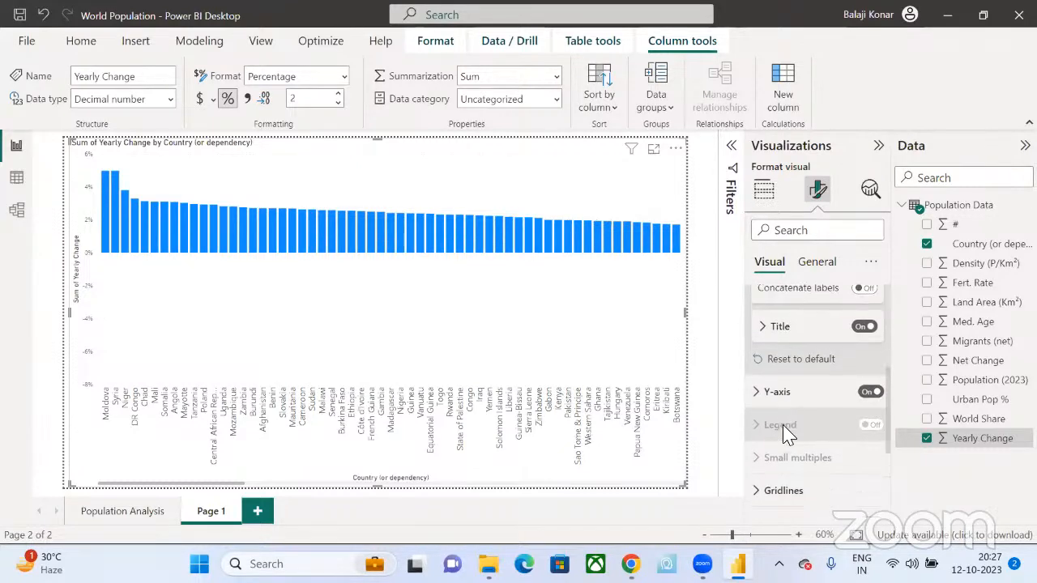
scroll(787, 435, down, 2)
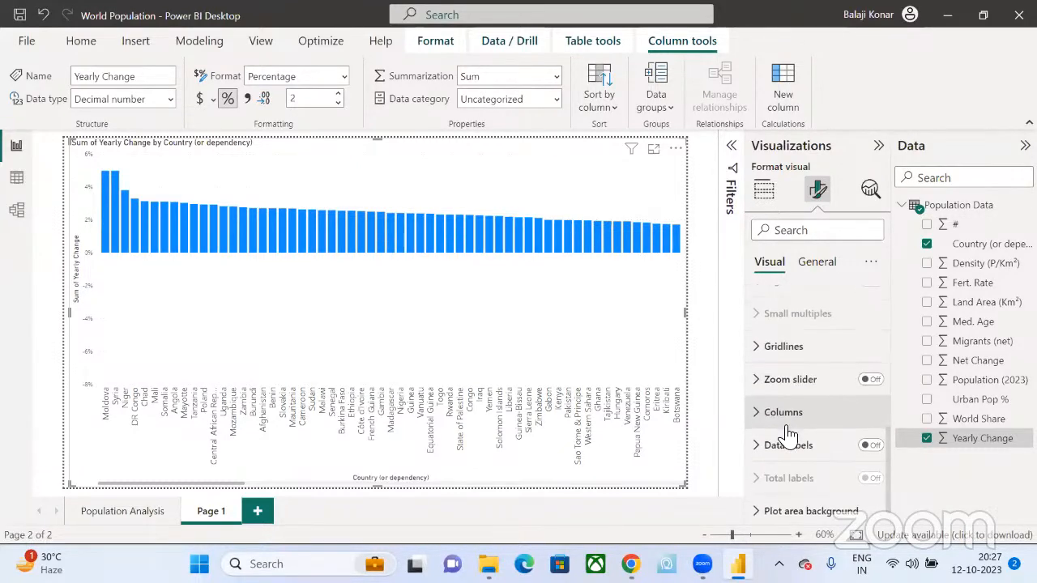
scroll(786, 435, up, 5)
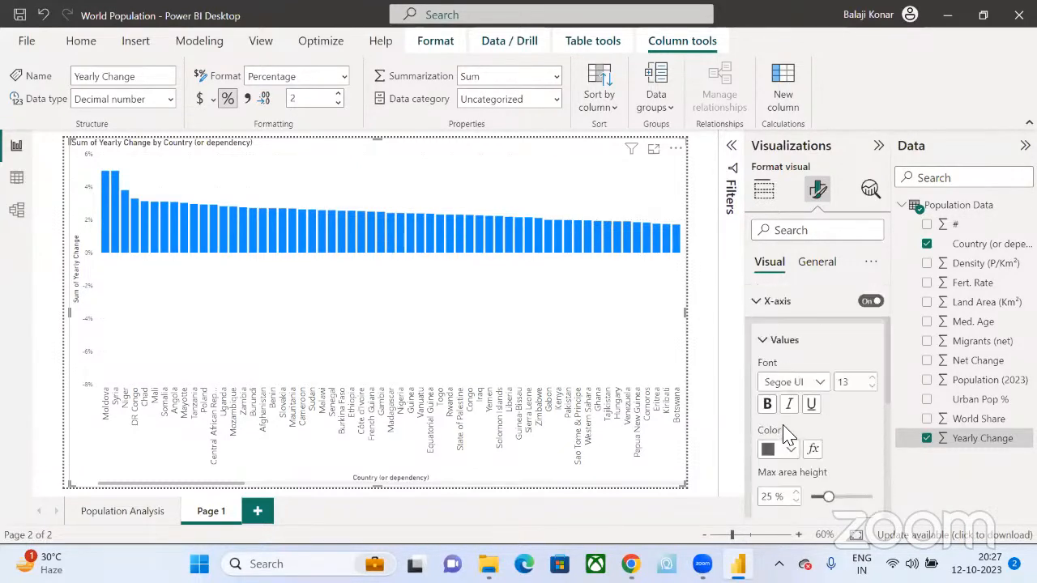
click(766, 344)
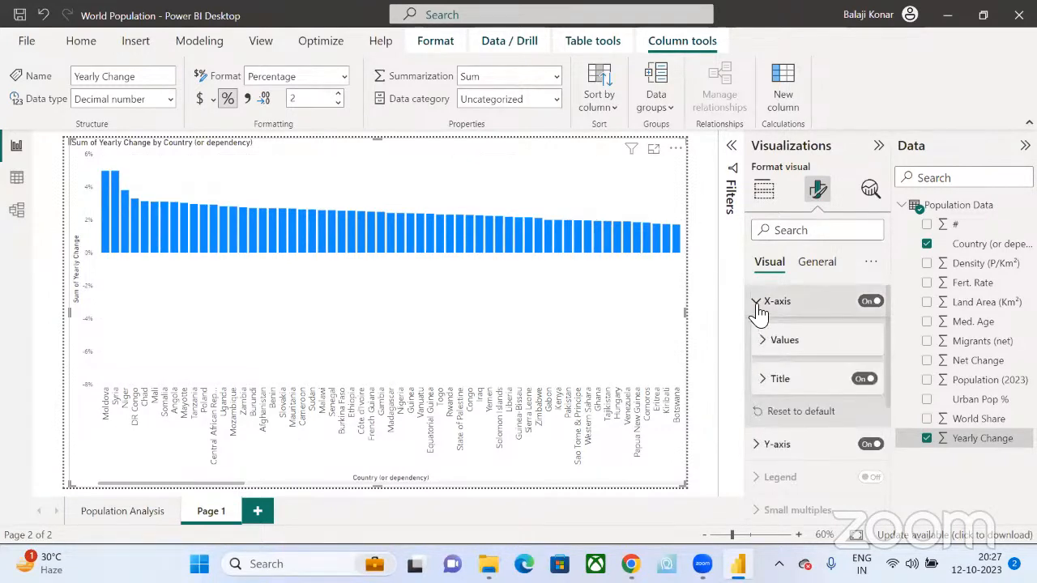
click(759, 308)
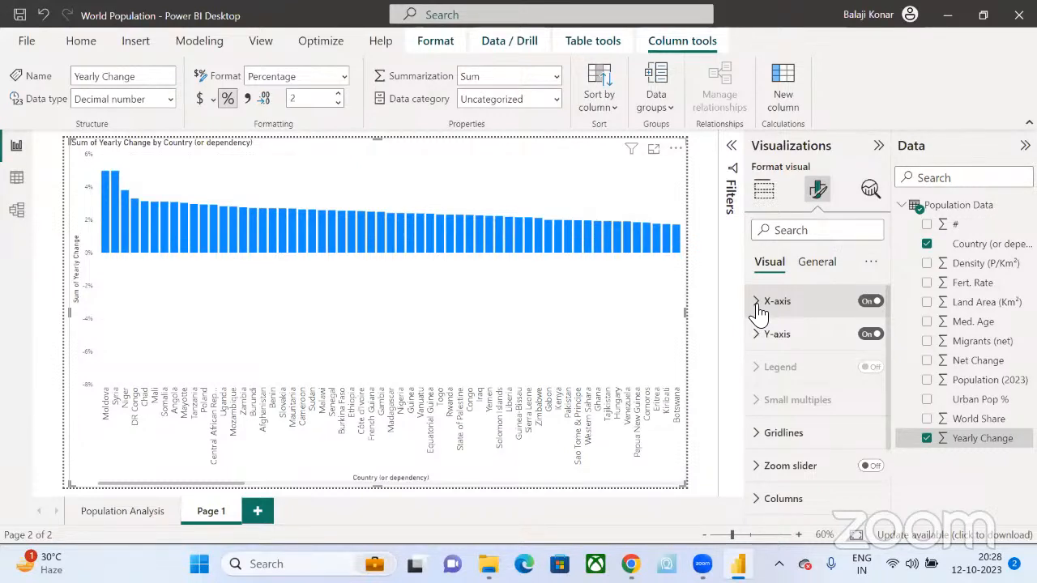
click(758, 313)
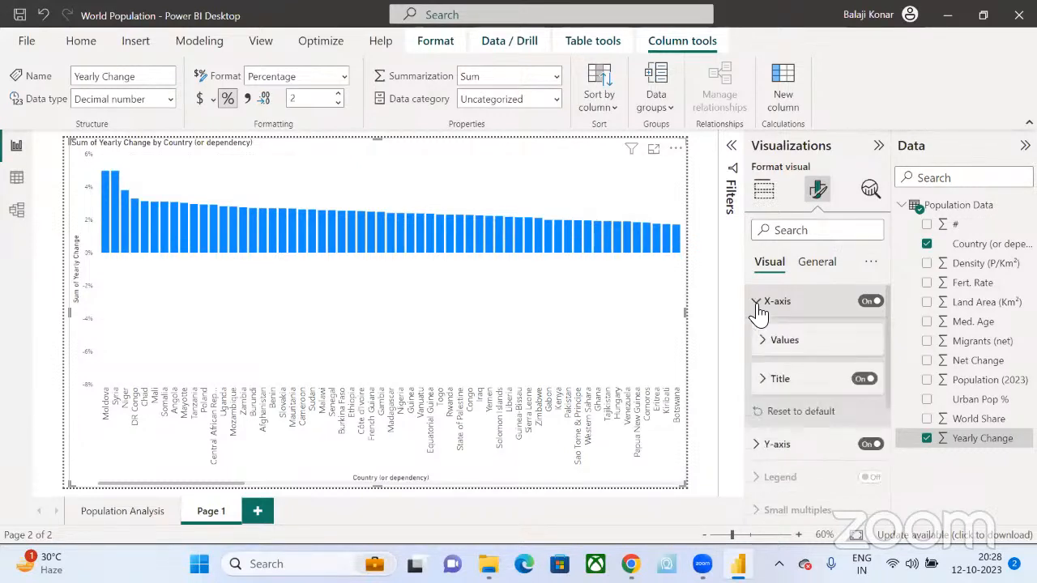
click(758, 313)
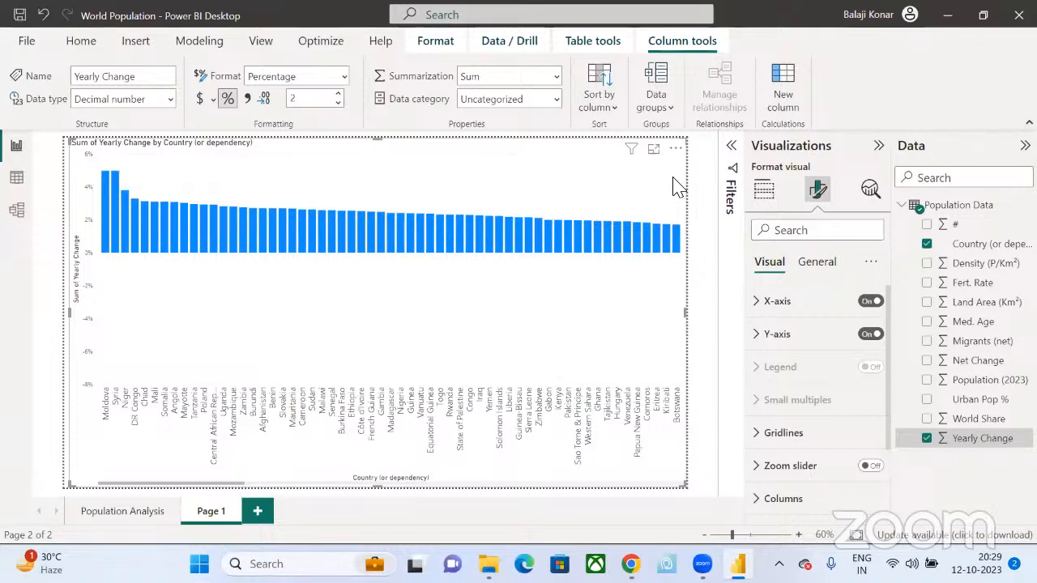
- Sort the chart's axis by Country (or dependency) in descending order, and switch the order to ascending
click(675, 148)
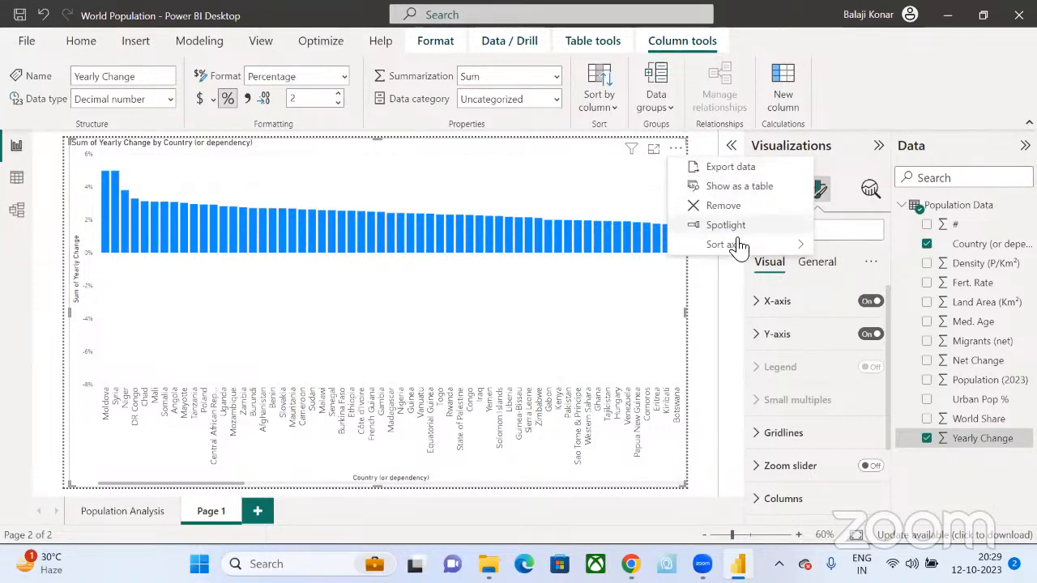
mouse_move(733, 245)
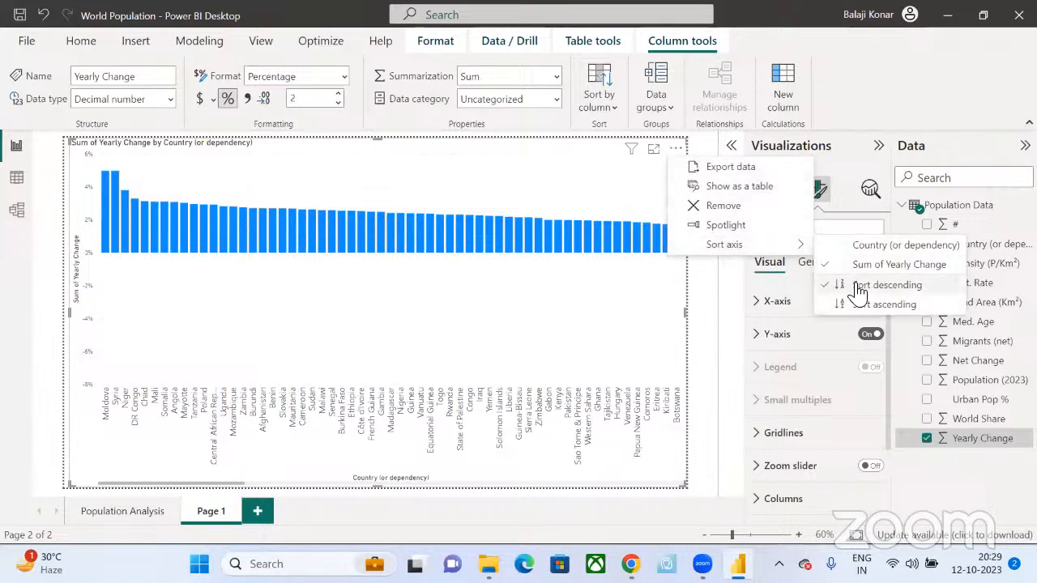
click(866, 247)
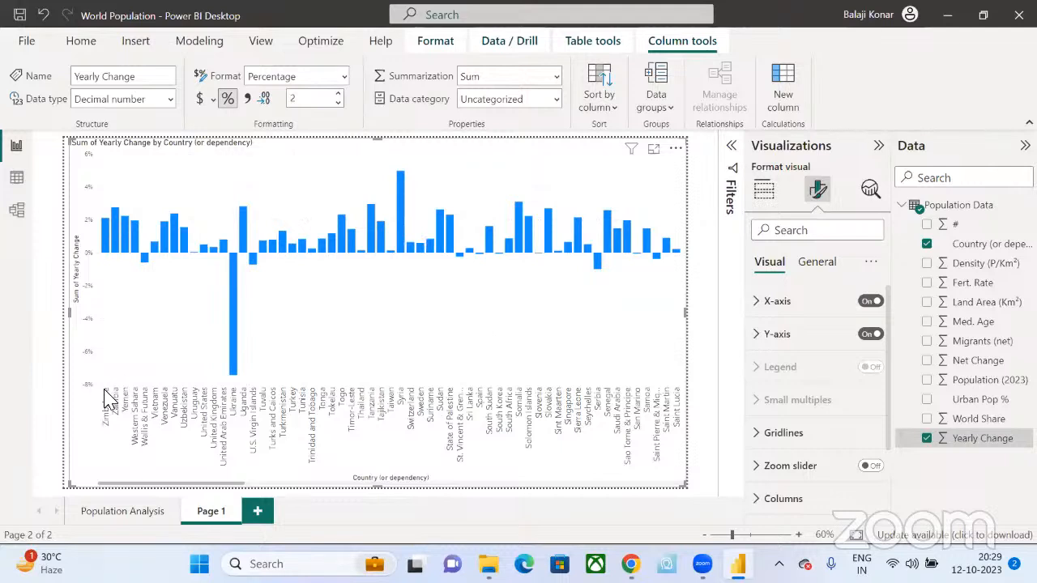
click(674, 154)
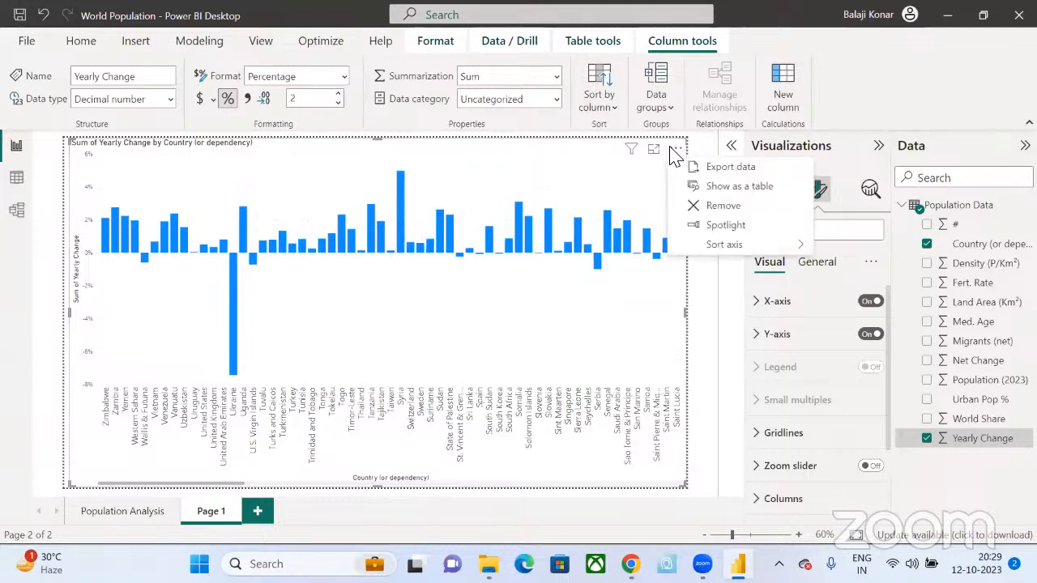
mouse_move(797, 243)
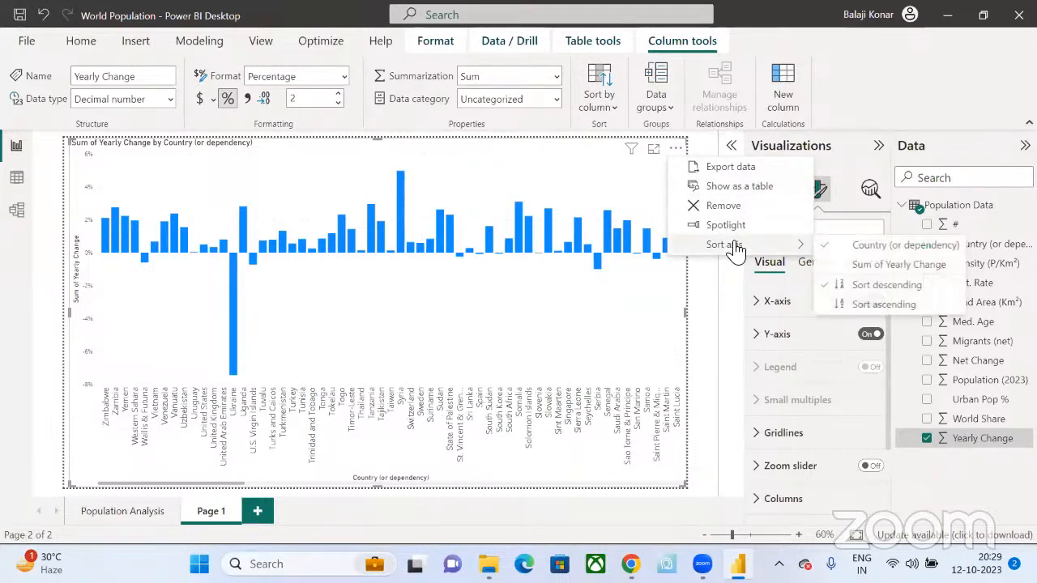
click(863, 305)
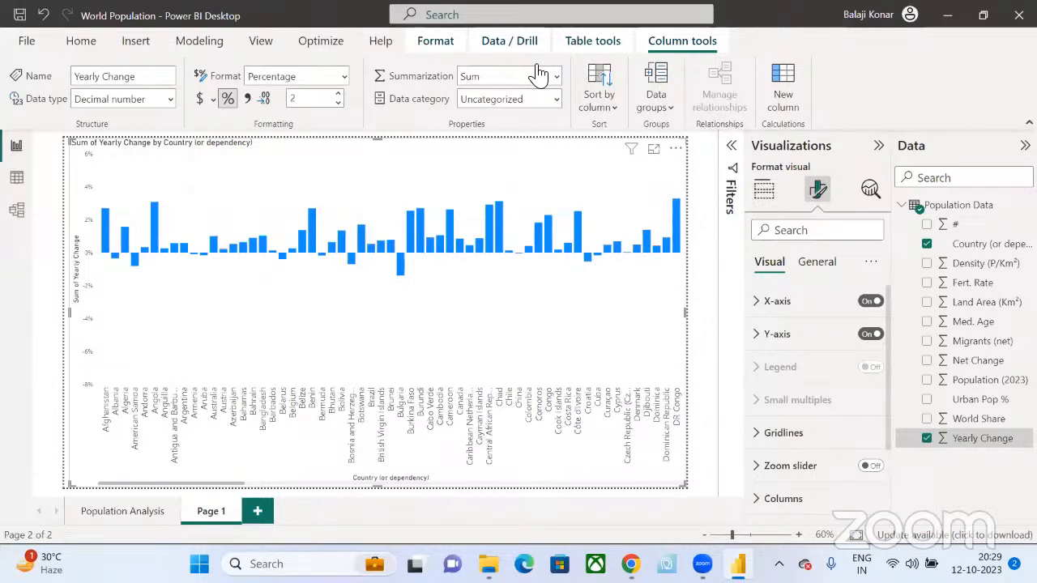
- Sort the chart's axis by Sum of Yearly Change and check its available sort options
click(676, 148)
mouse_move(725, 247)
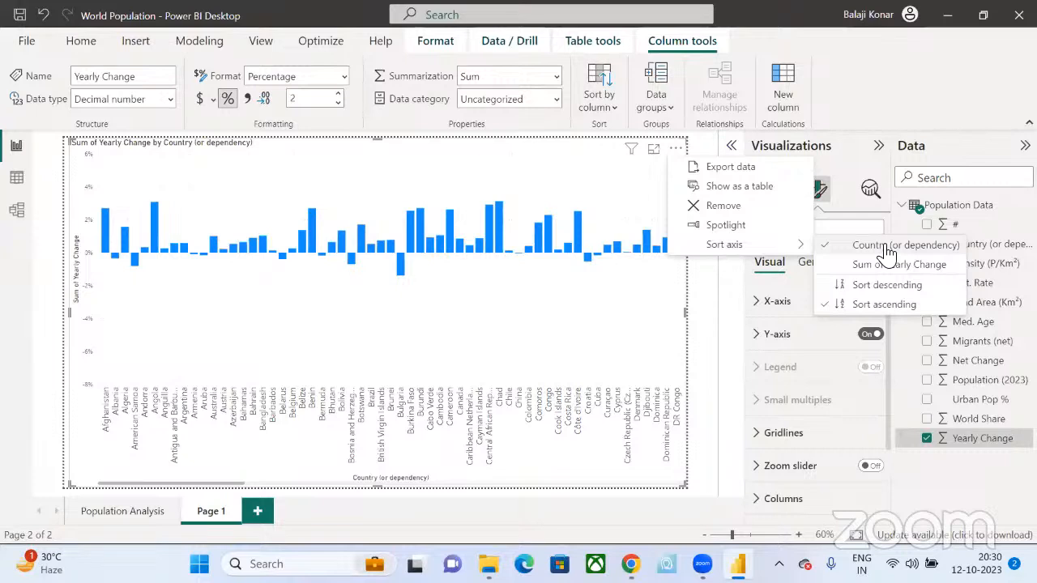
click(891, 263)
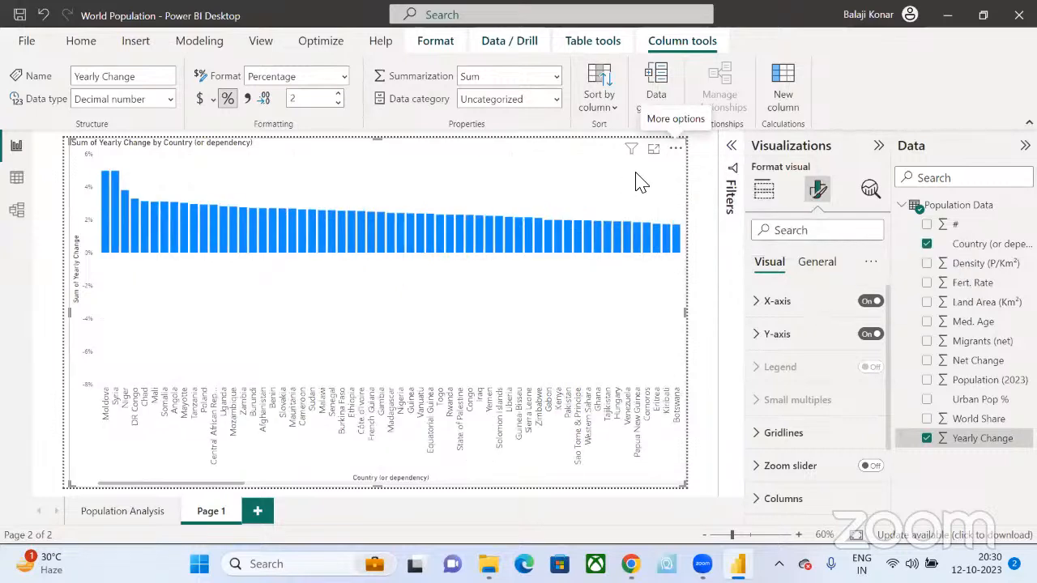
click(675, 149)
mouse_move(711, 251)
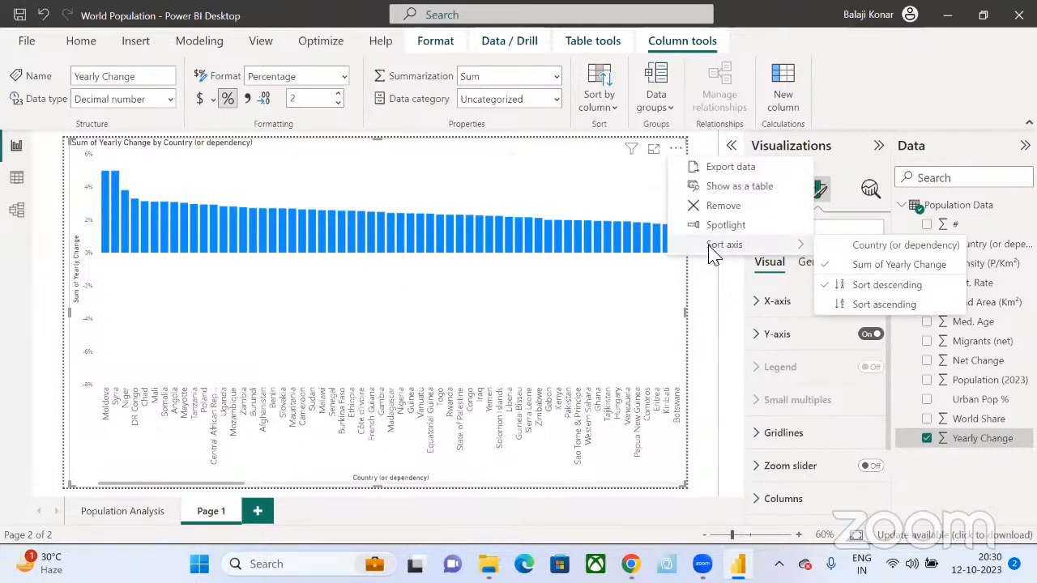
click(161, 233)
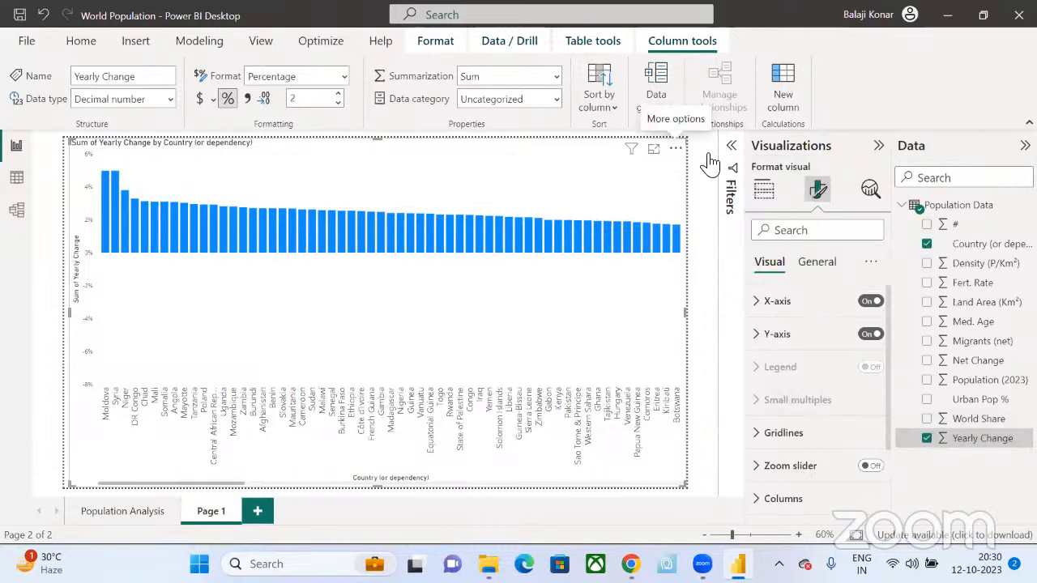
- Sort the chart's axis by Country (or dependency) in ascending order
click(676, 149)
mouse_move(711, 248)
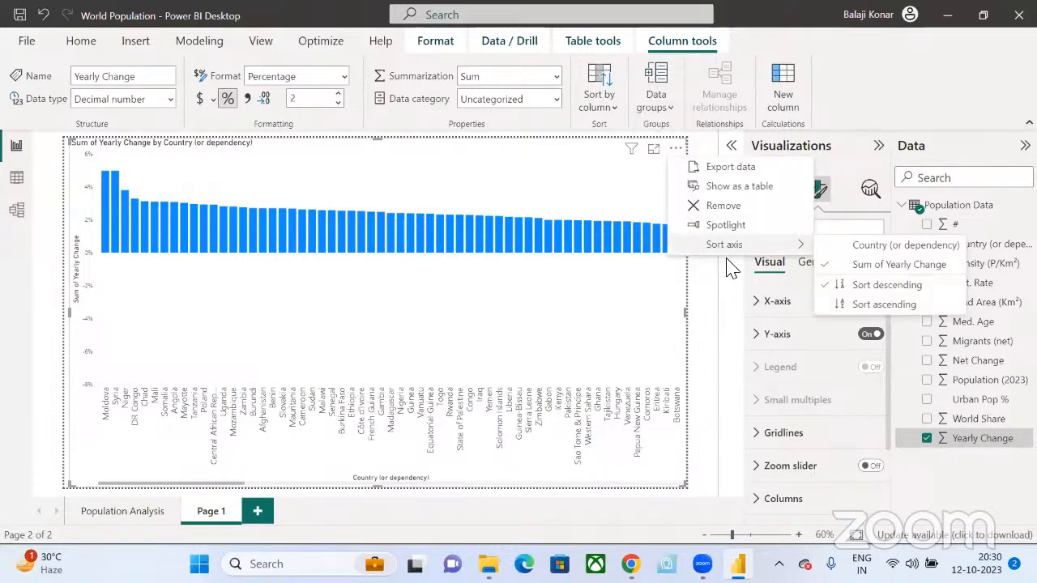
click(842, 250)
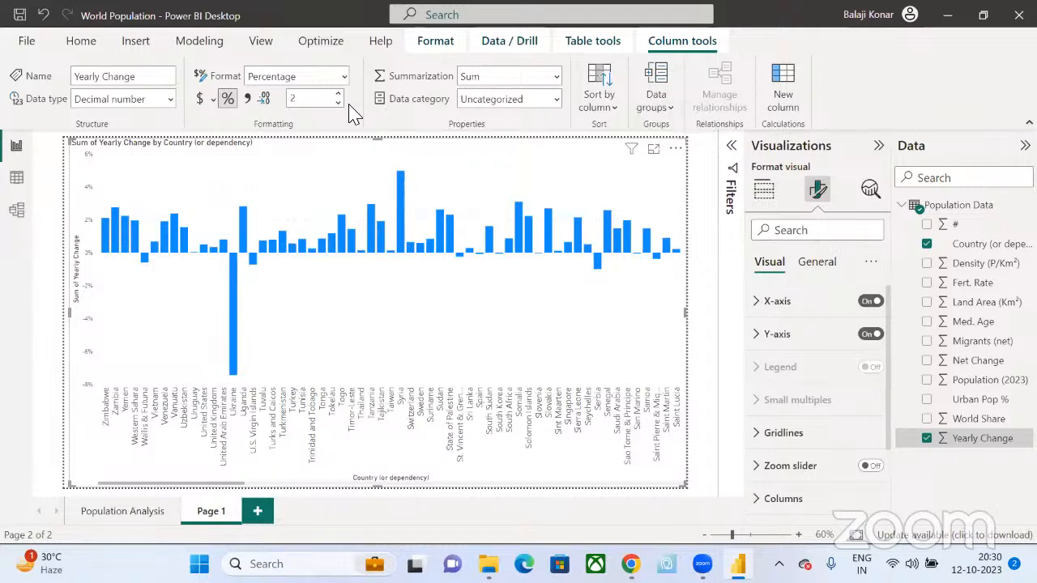
click(676, 150)
mouse_move(737, 248)
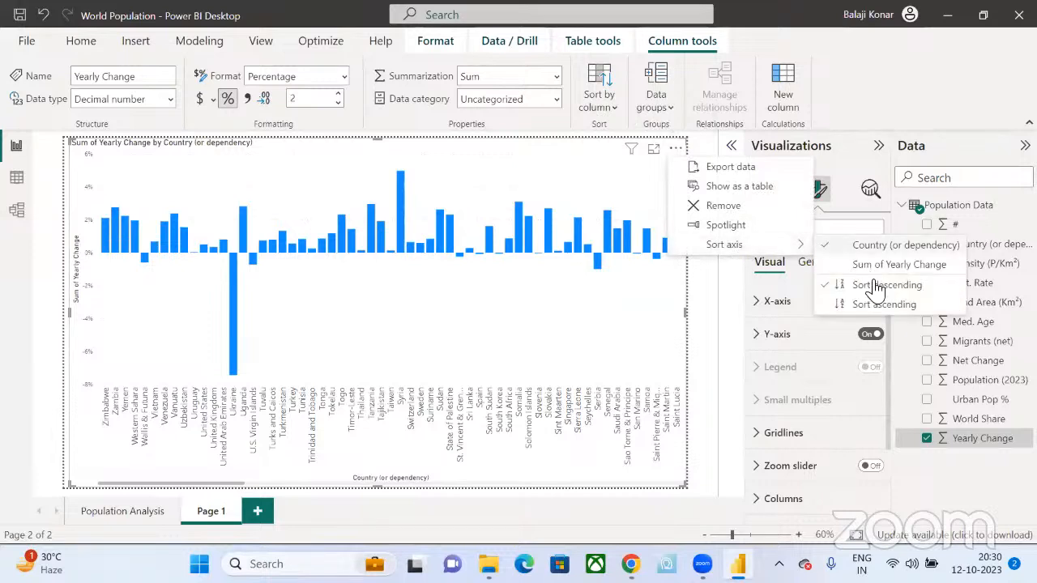
click(875, 304)
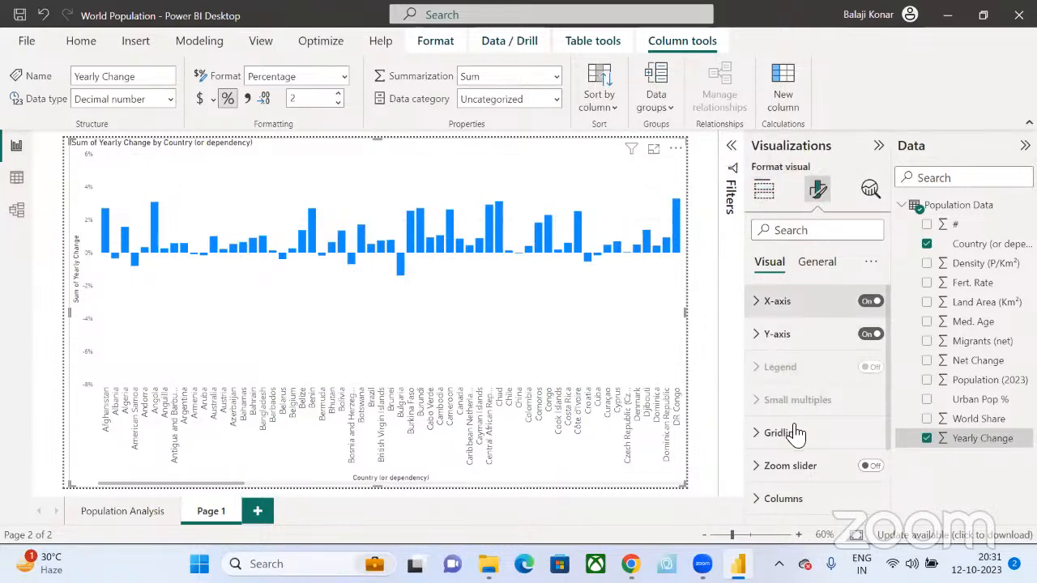
- Expand the chart's Columns color settings, check the default color palette, and open conditional formatting for the default color
scroll(796, 433, down, 3)
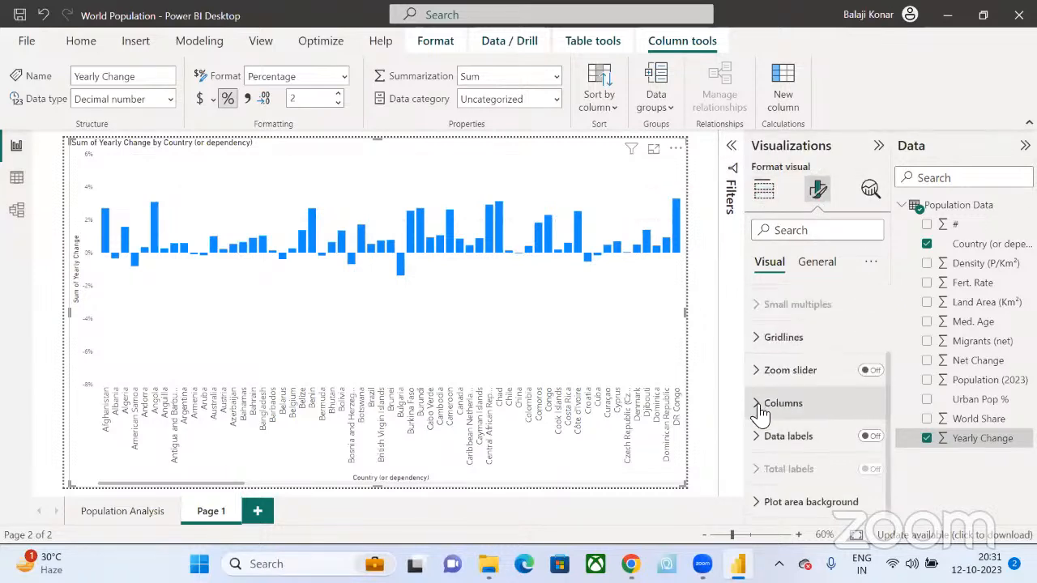
click(760, 405)
click(759, 405)
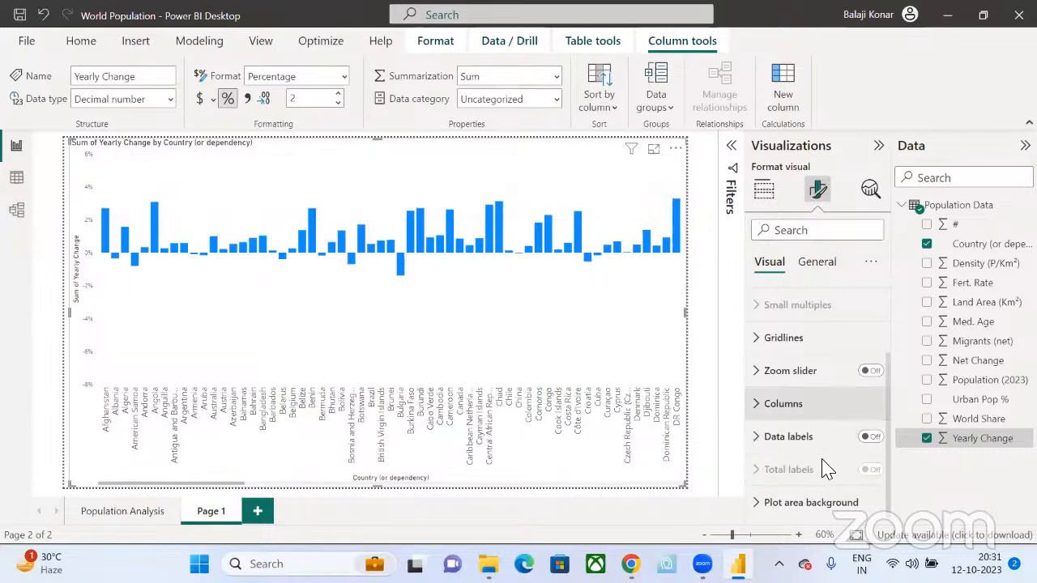
click(777, 403)
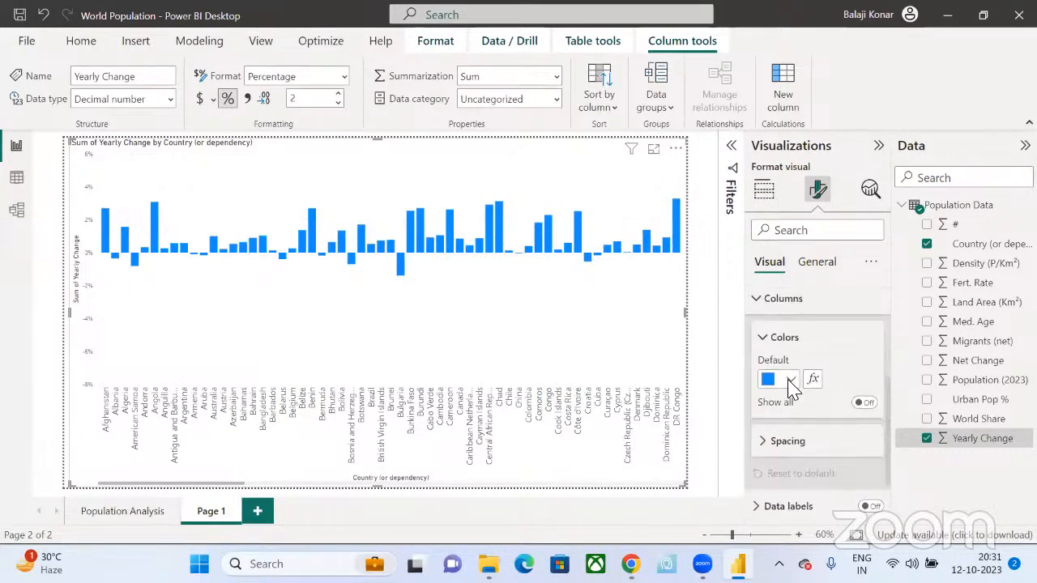
click(791, 379)
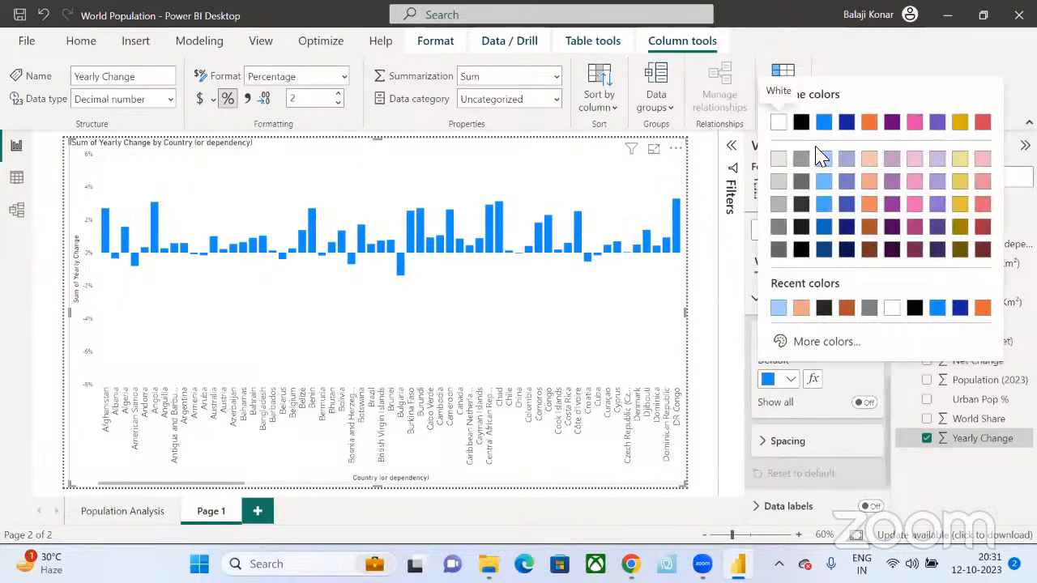
click(808, 415)
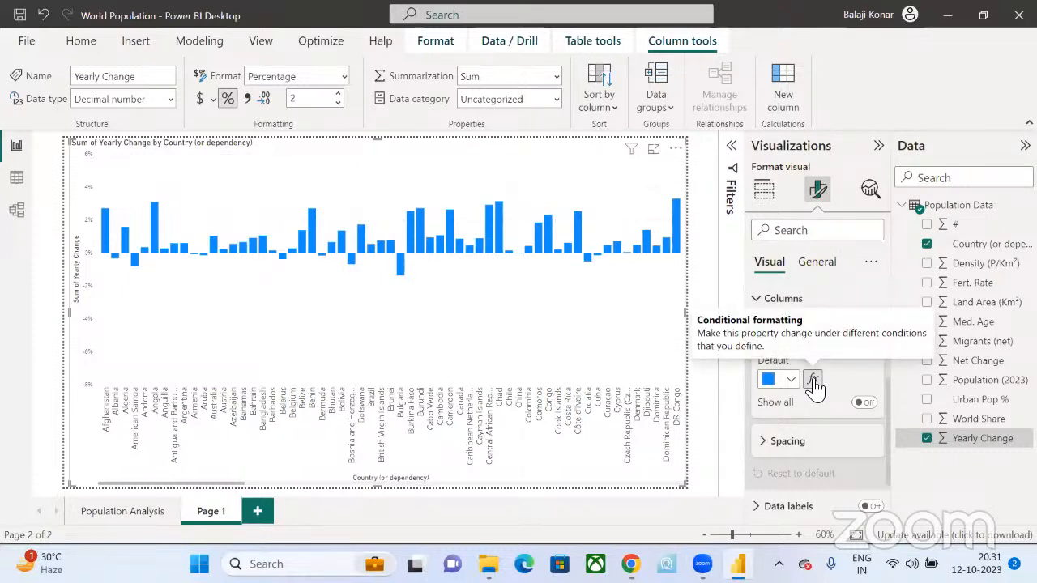
click(812, 381)
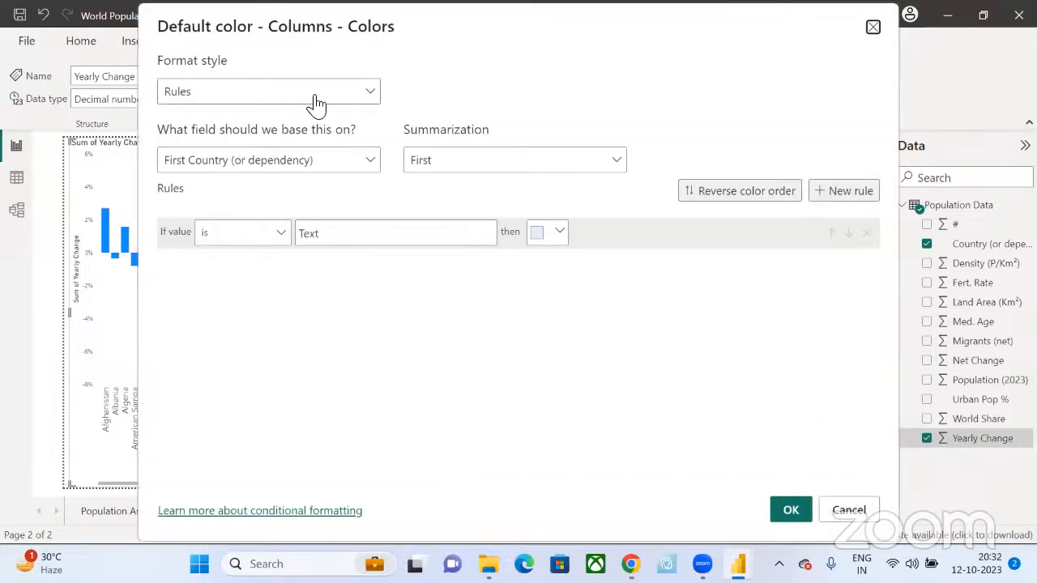
- Keep the format style as Rules and base the column color on Yearly Change from Population Data
click(316, 102)
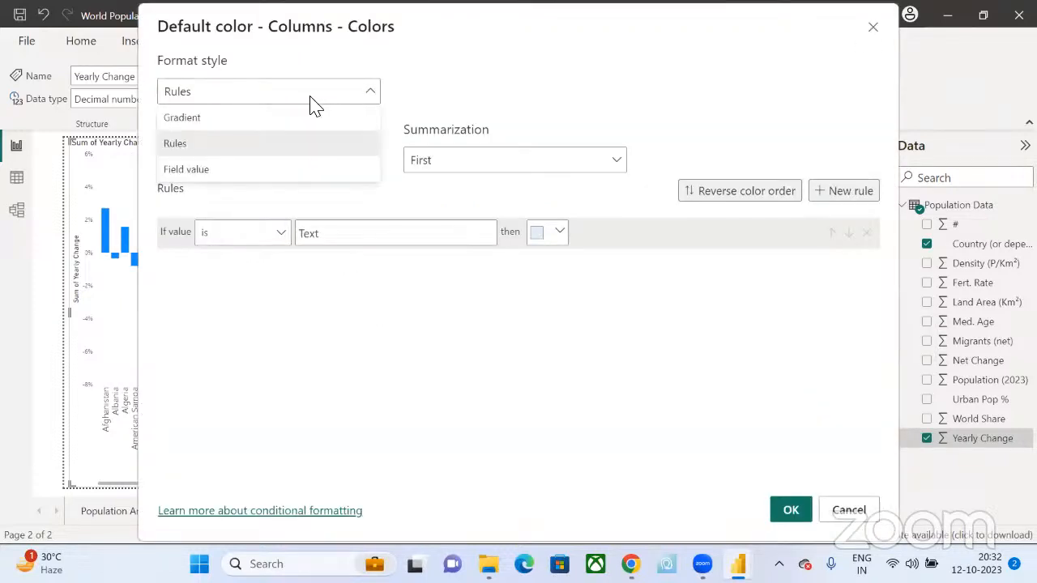
click(309, 105)
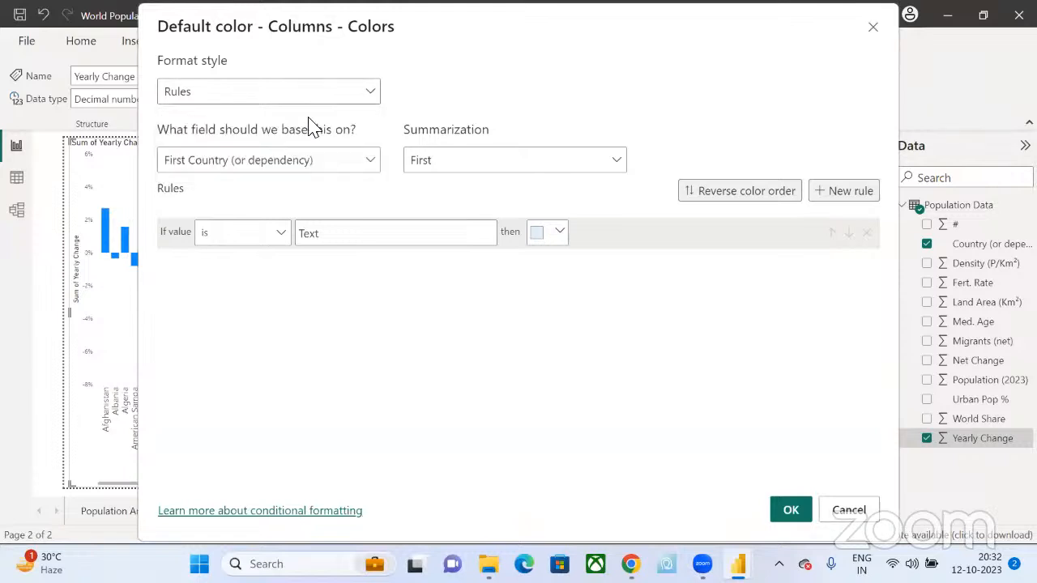
click(293, 172)
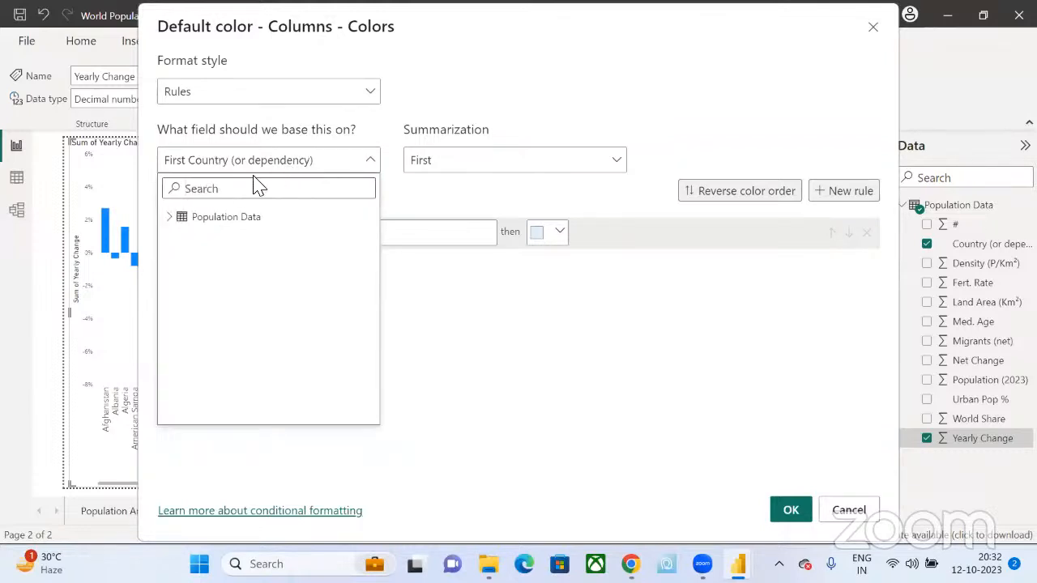
click(169, 217)
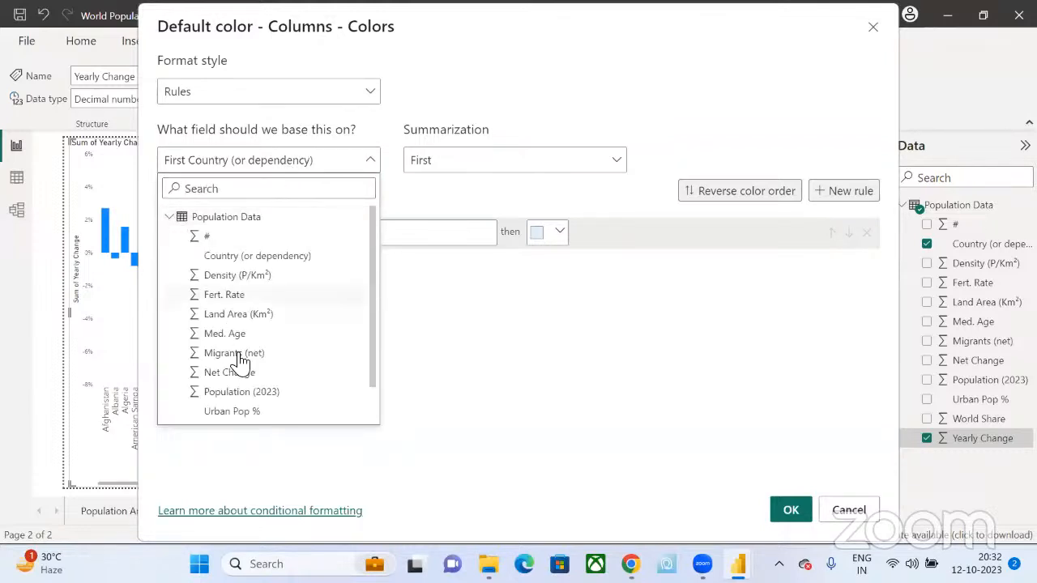
scroll(253, 379, down, 1)
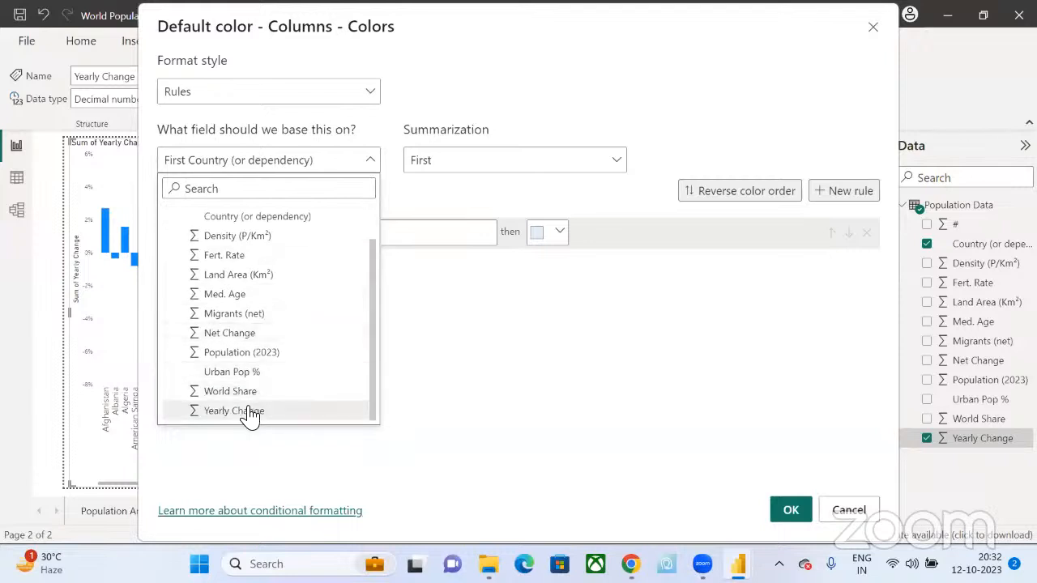
click(235, 411)
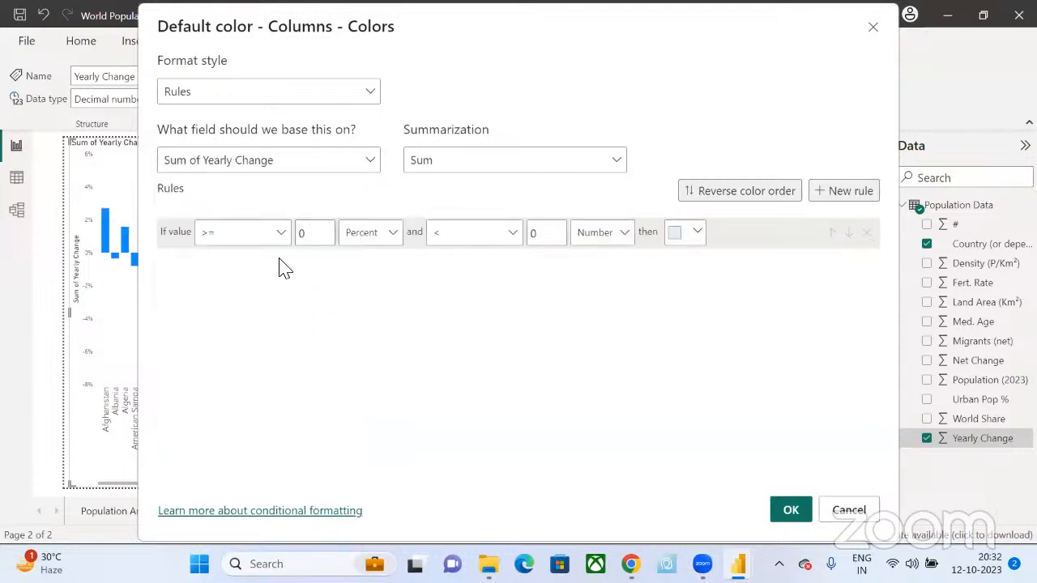
- Set the color rule's upper limit to less than 100 percent, keeping its lower limit at 0 percent
click(365, 246)
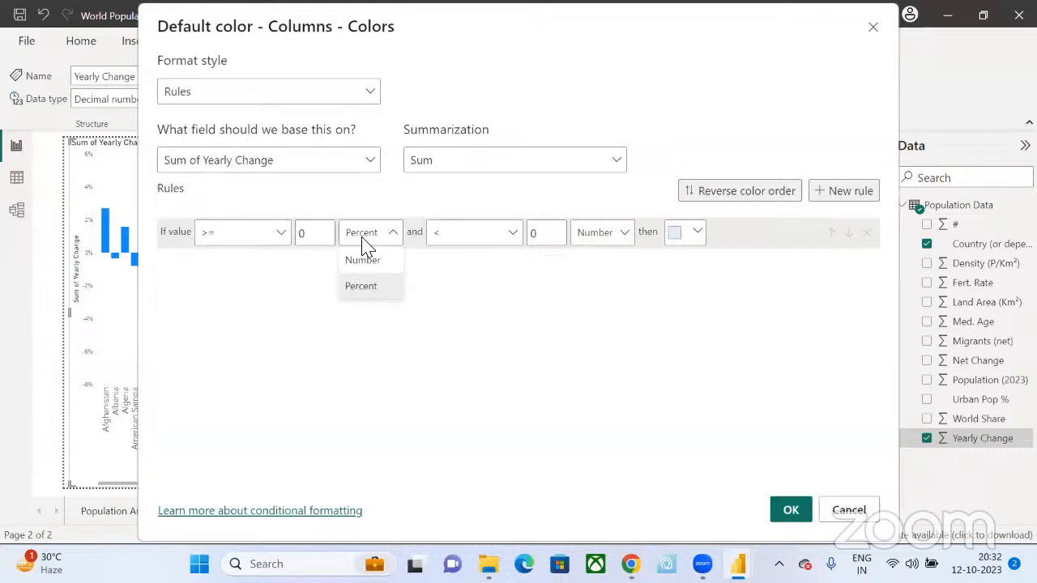
click(363, 241)
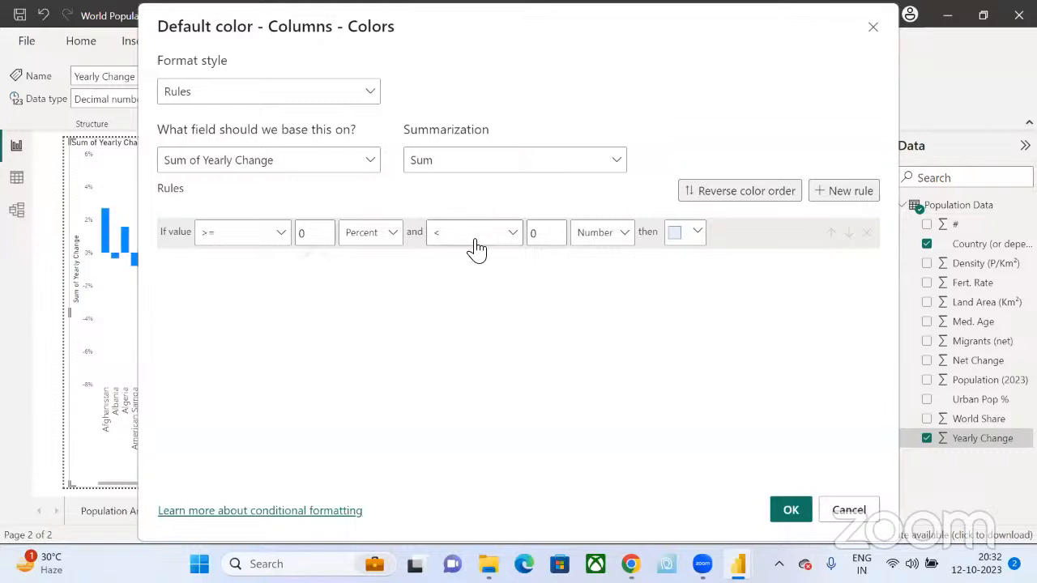
click(600, 236)
click(600, 288)
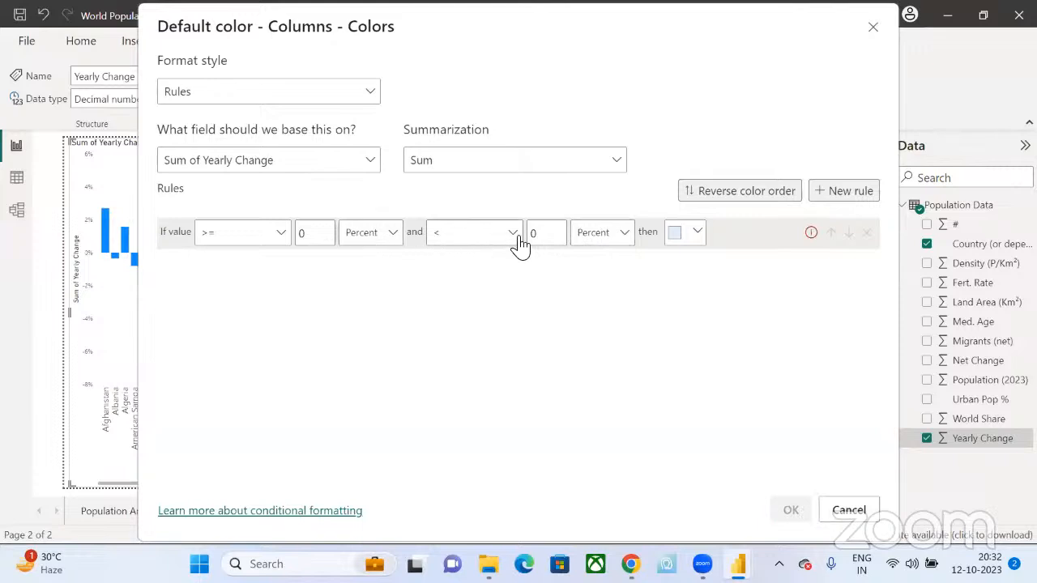
drag(538, 234, 518, 237)
text(1)
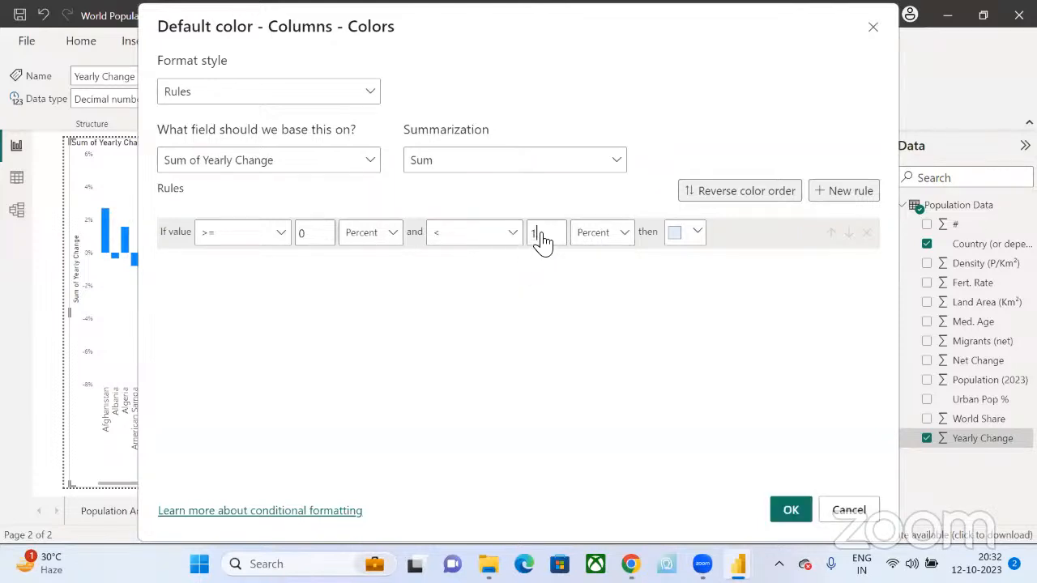
text(00)
- Set the rule's color to the custom light green #DEFFDE
click(698, 235)
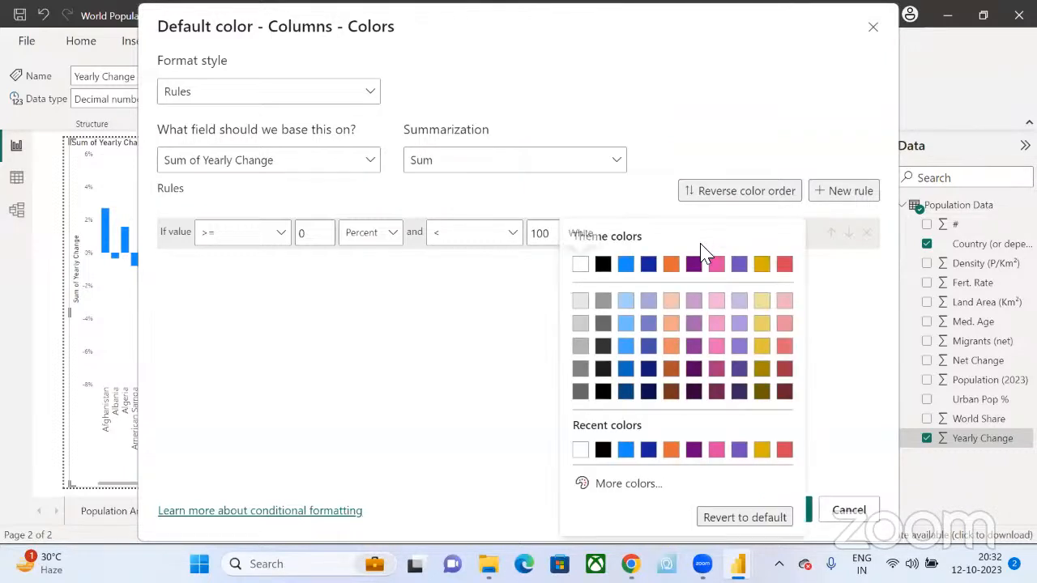
click(619, 484)
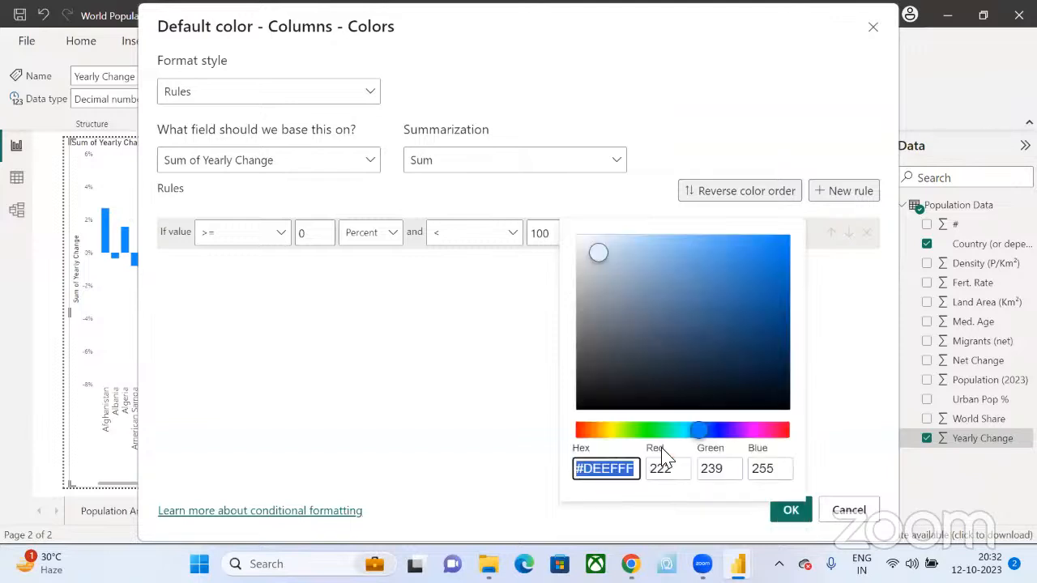
click(645, 432)
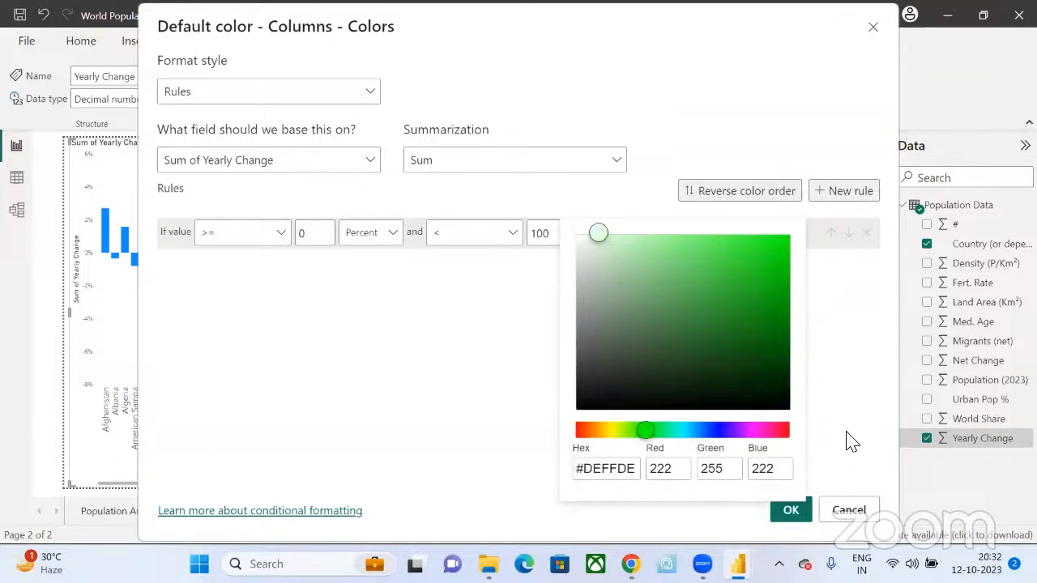
click(365, 298)
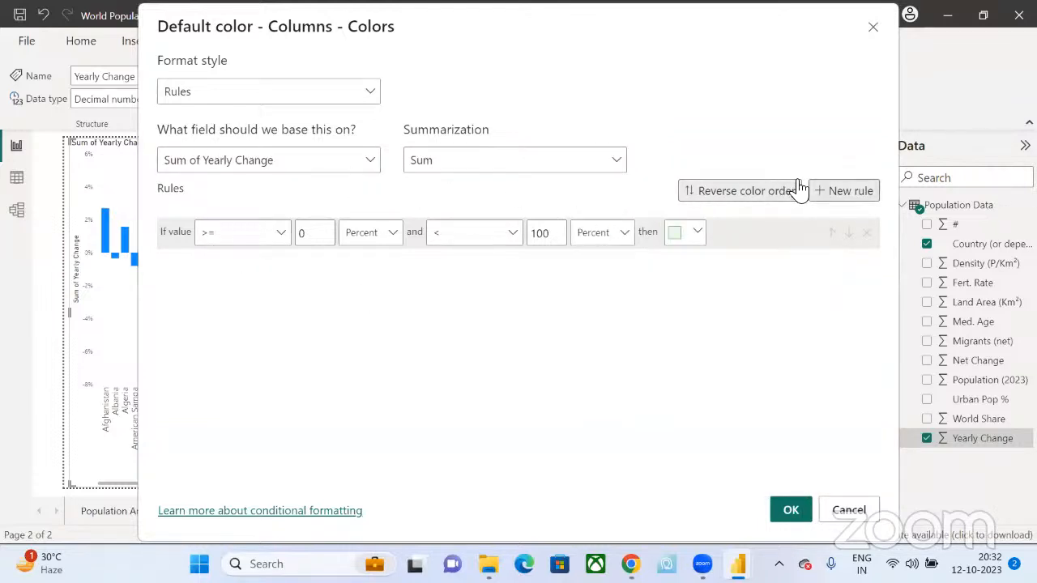
click(835, 190)
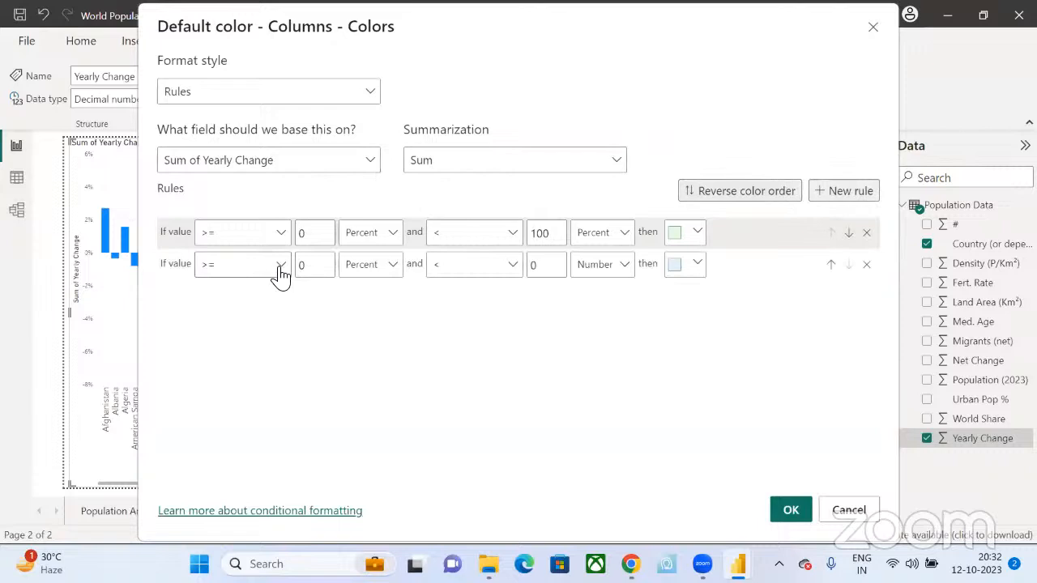
click(278, 270)
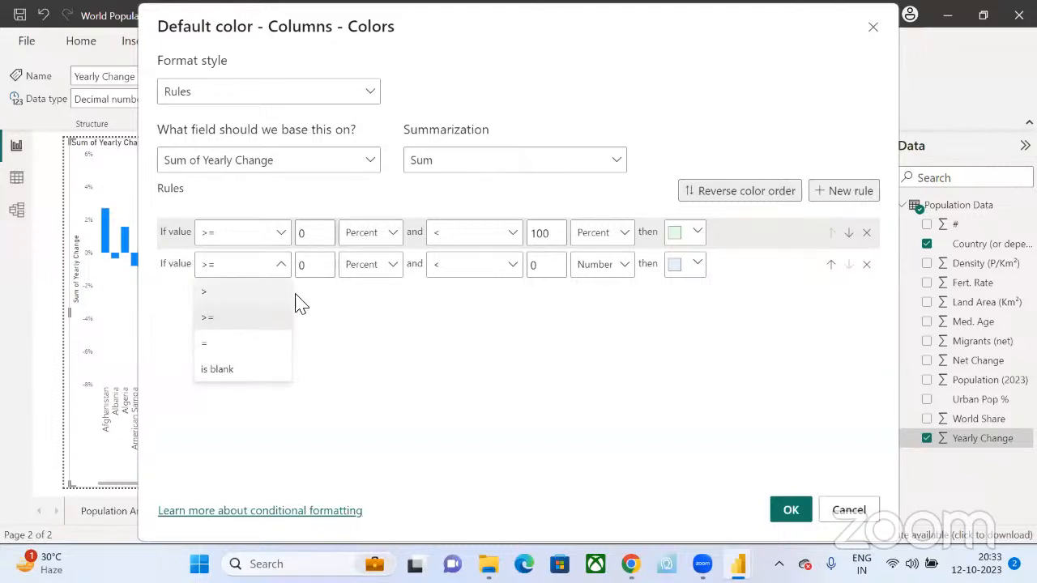
click(576, 296)
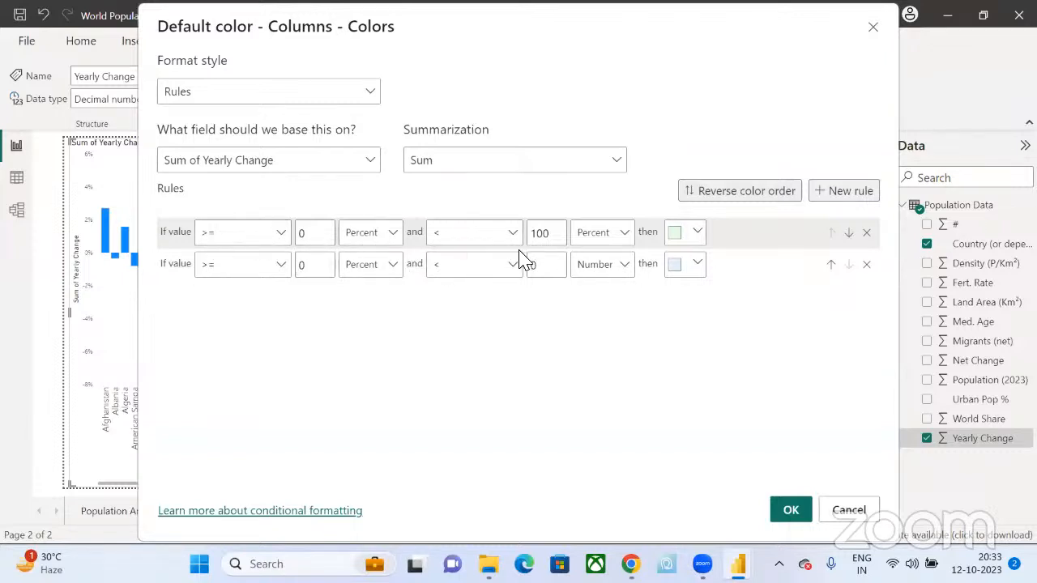
click(282, 267)
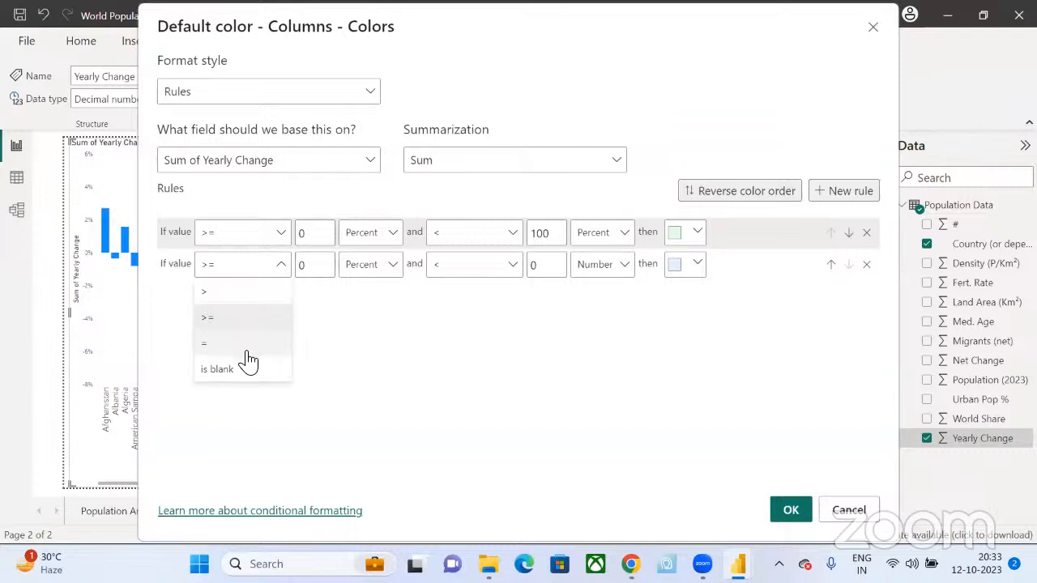
click(392, 274)
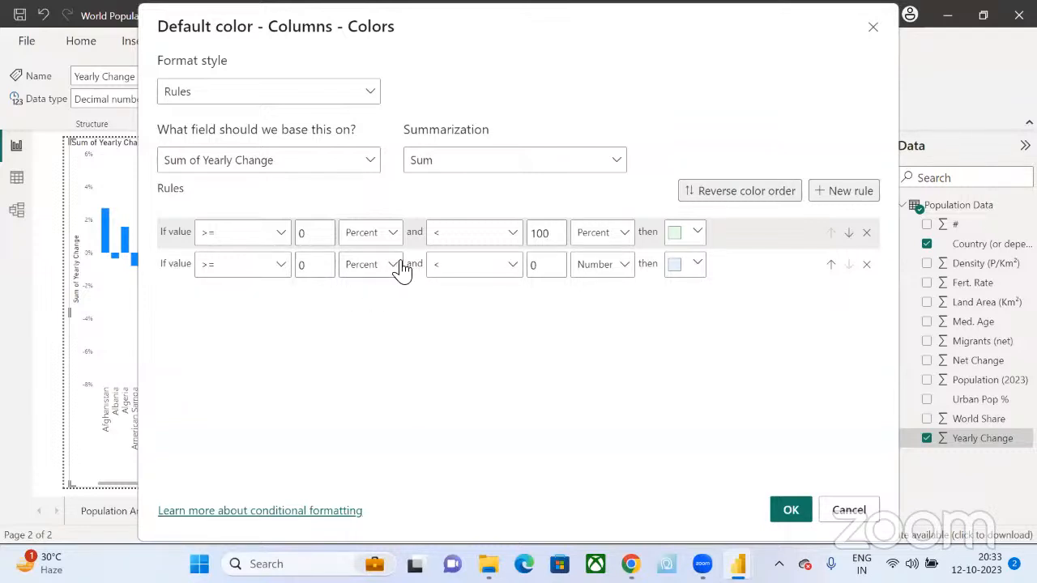
click(396, 269)
click(379, 294)
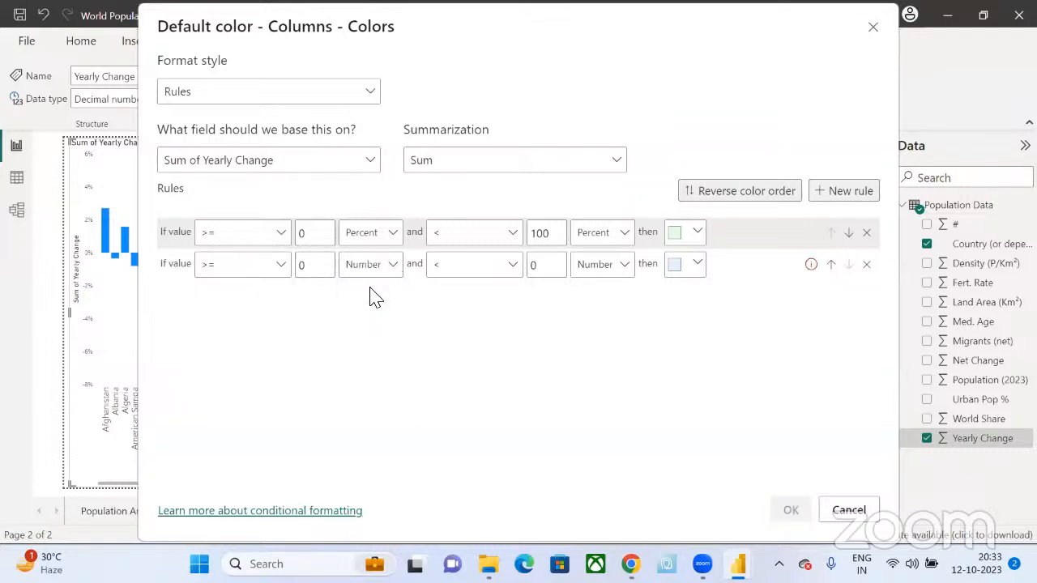
click(280, 265)
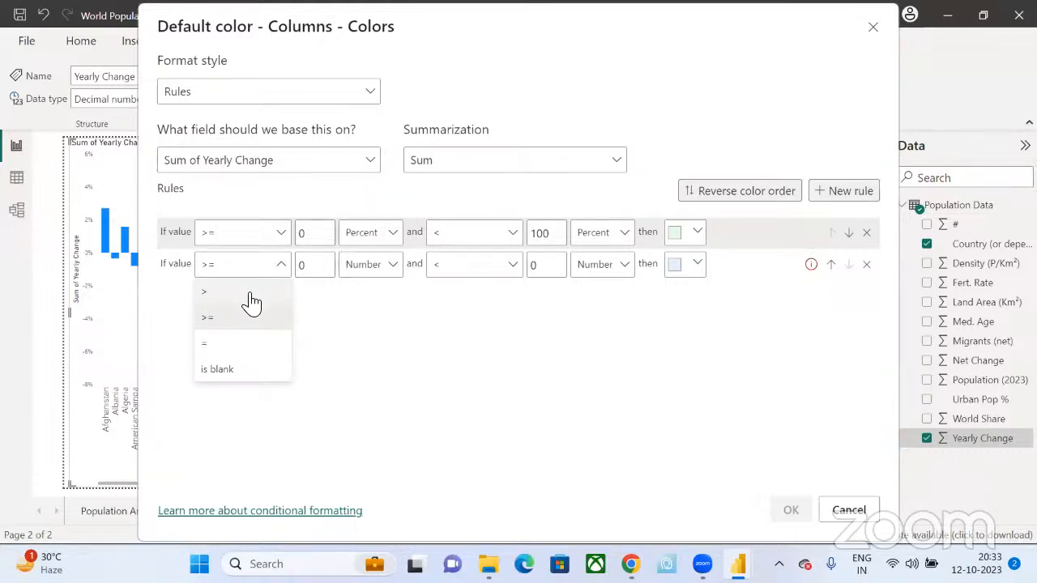
click(866, 268)
click(867, 268)
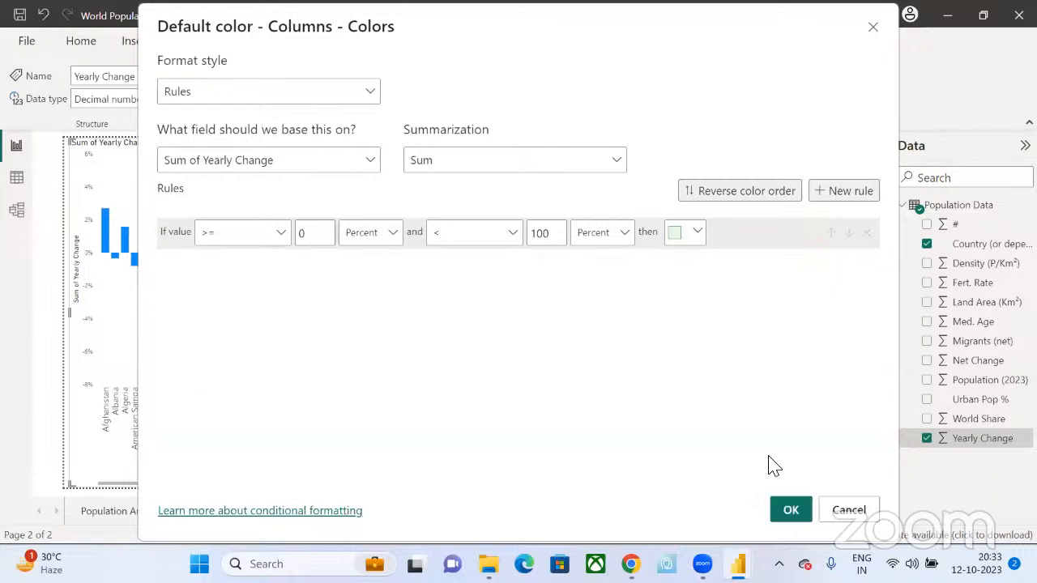
- Apply the green color rule to the columns, recheck the base field options in conditional formatting, and leave without changes
click(790, 510)
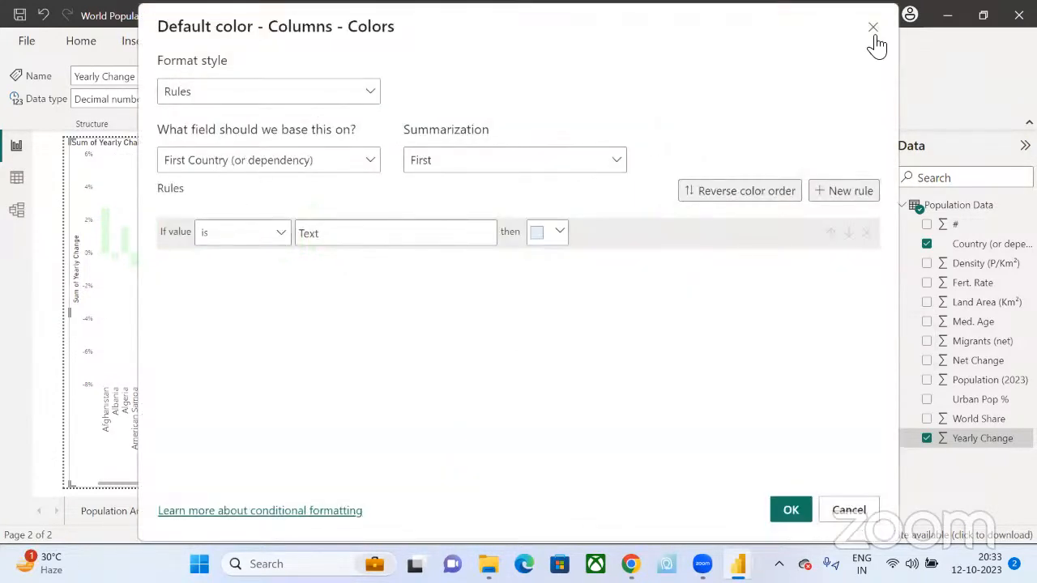
click(871, 30)
click(371, 162)
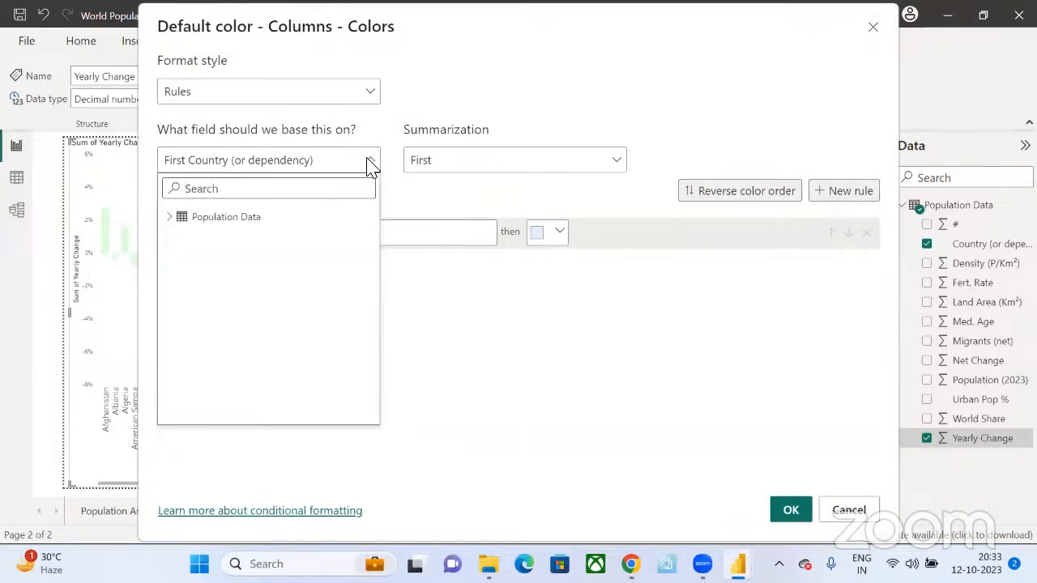
click(371, 166)
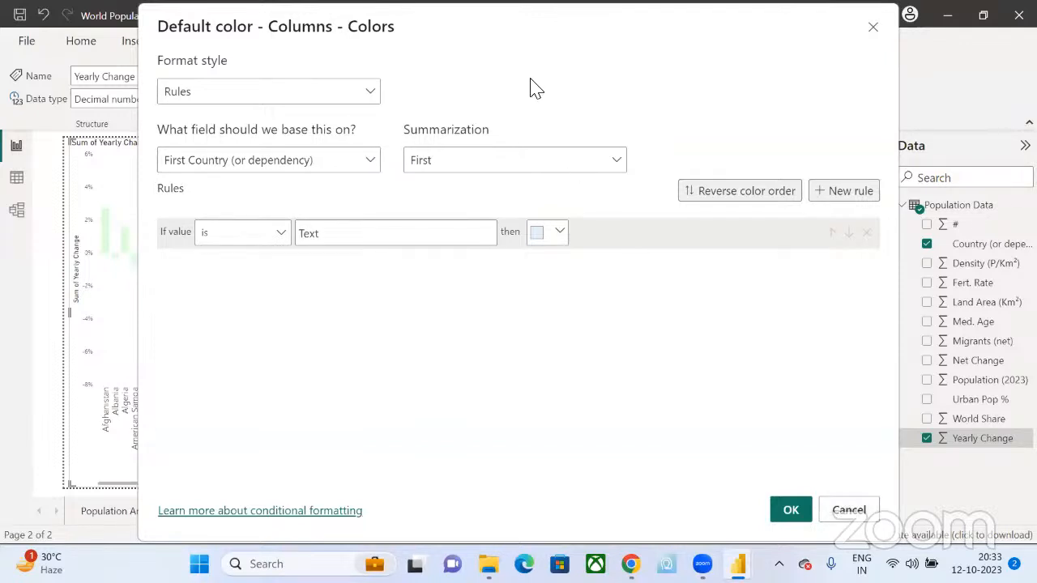
click(849, 510)
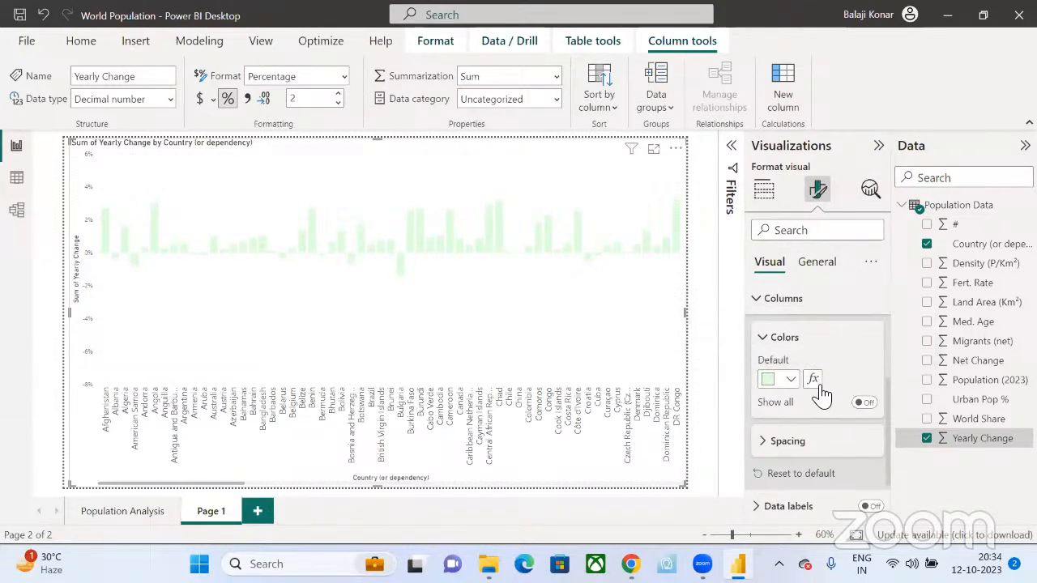
- Switch the column color's conditional formatting to the Gradient style and set its minimum color to dark red
click(814, 386)
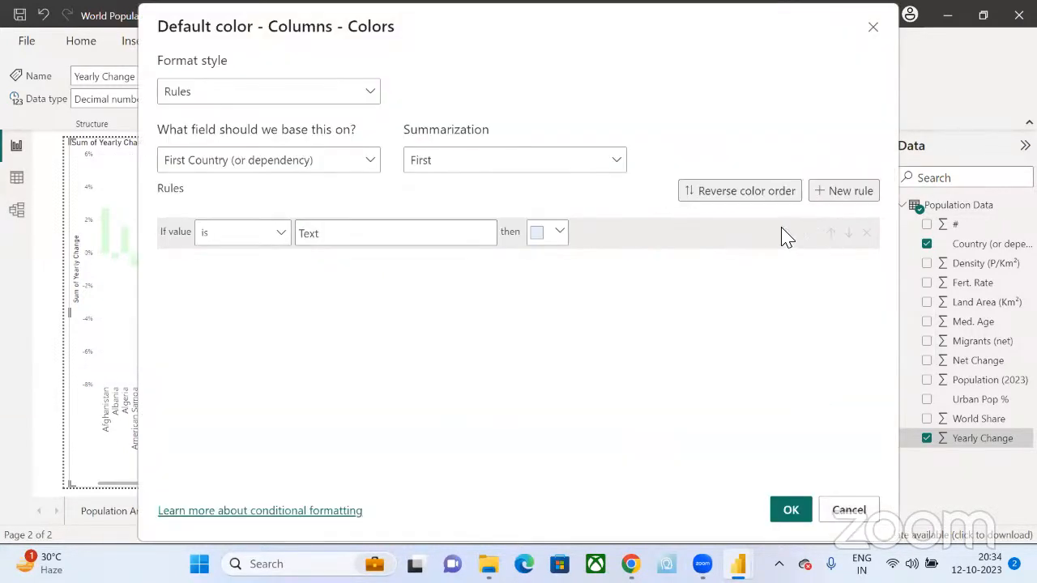
click(227, 103)
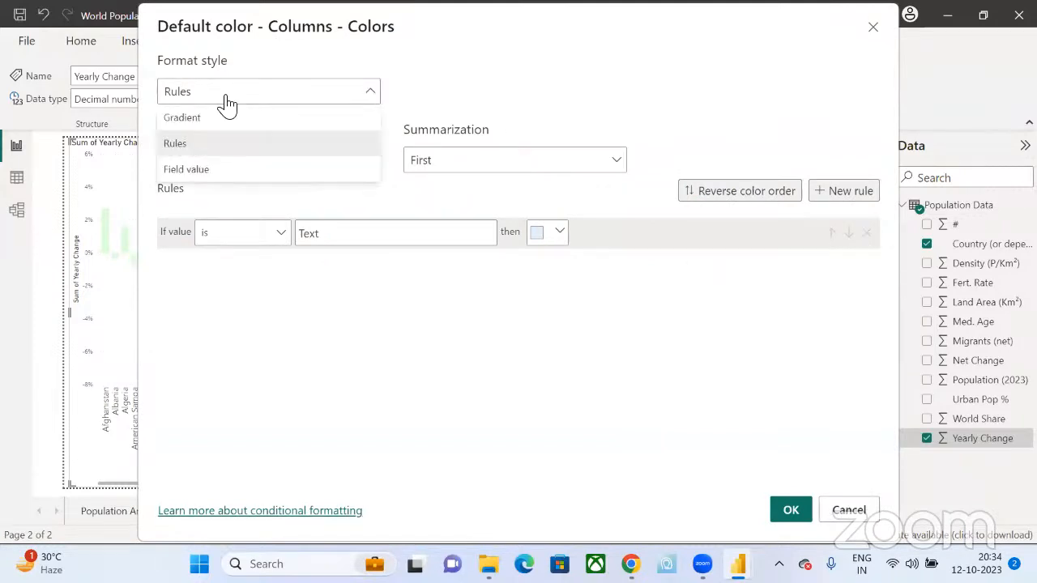
click(197, 172)
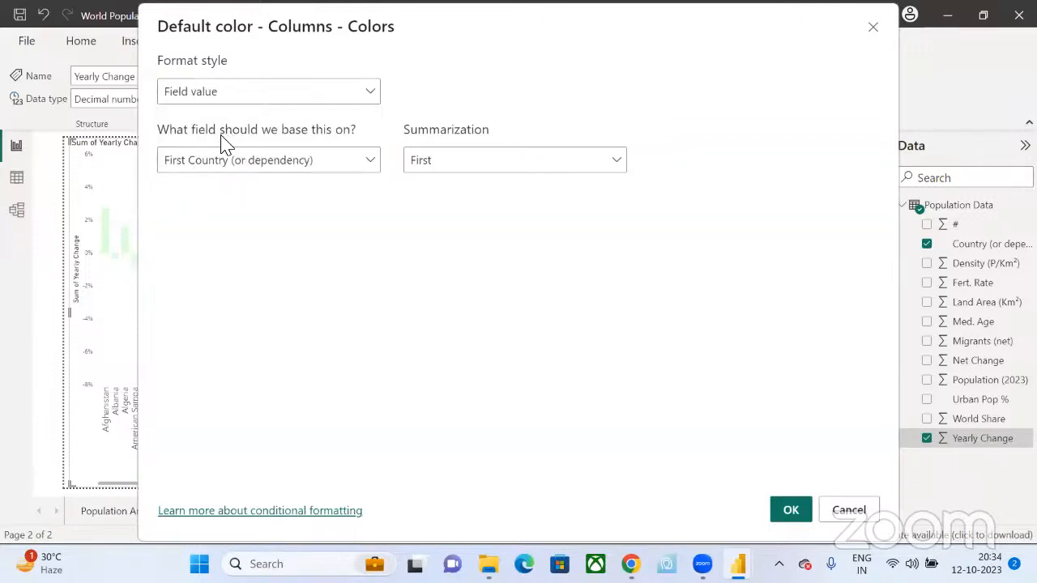
click(232, 100)
click(229, 97)
click(231, 99)
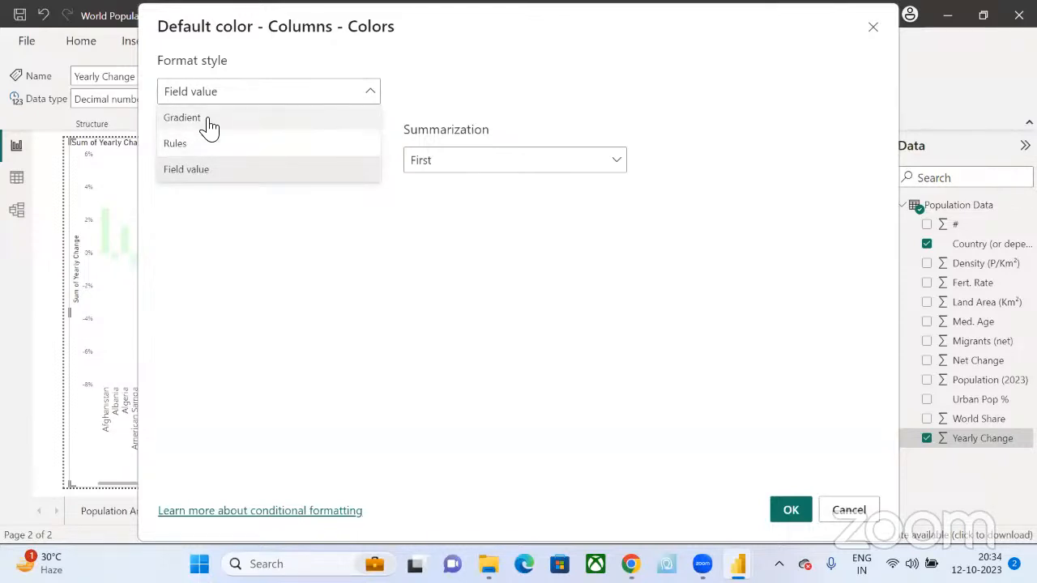
click(210, 122)
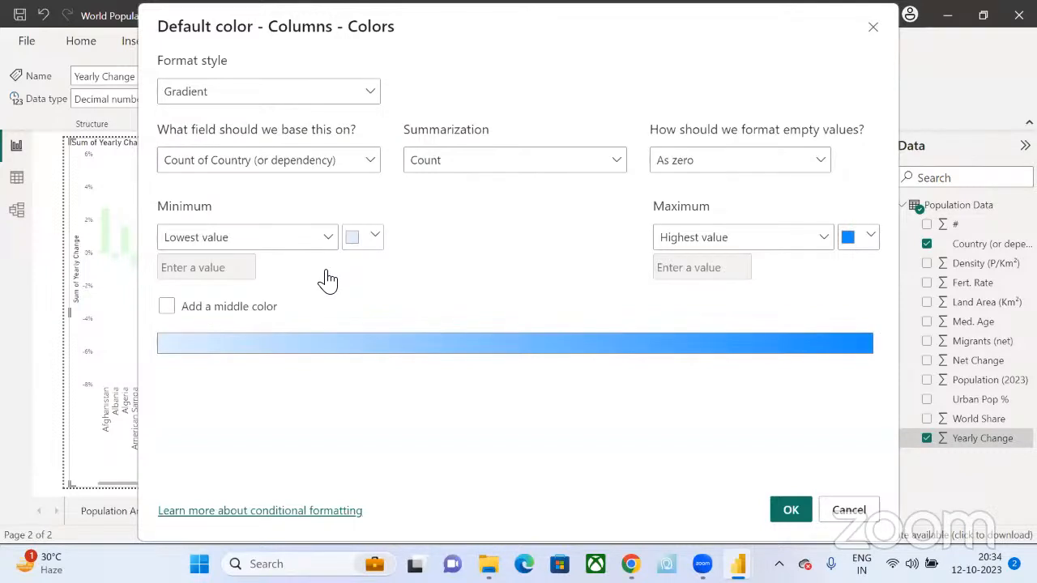
click(362, 237)
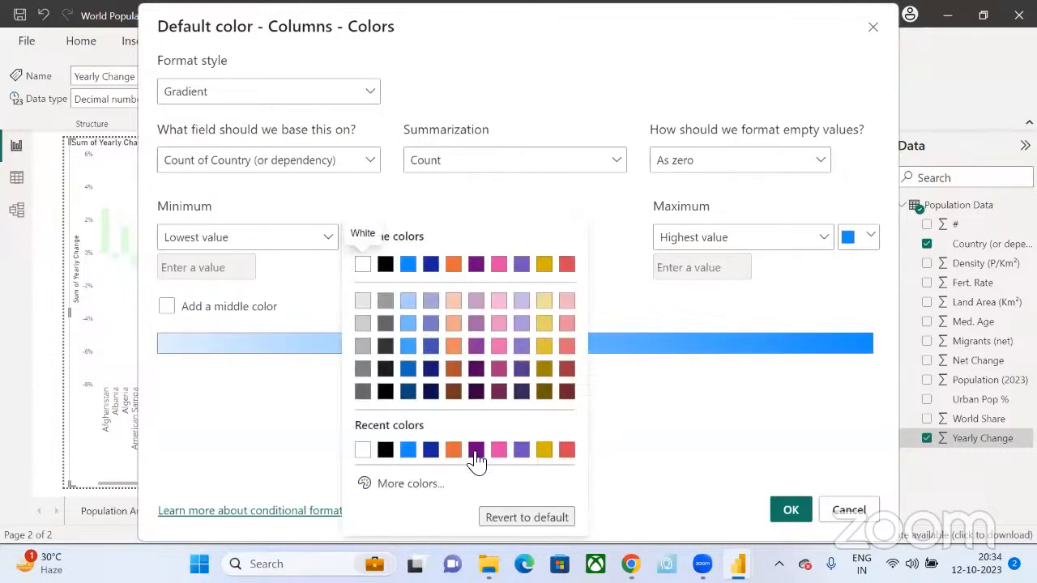
click(567, 373)
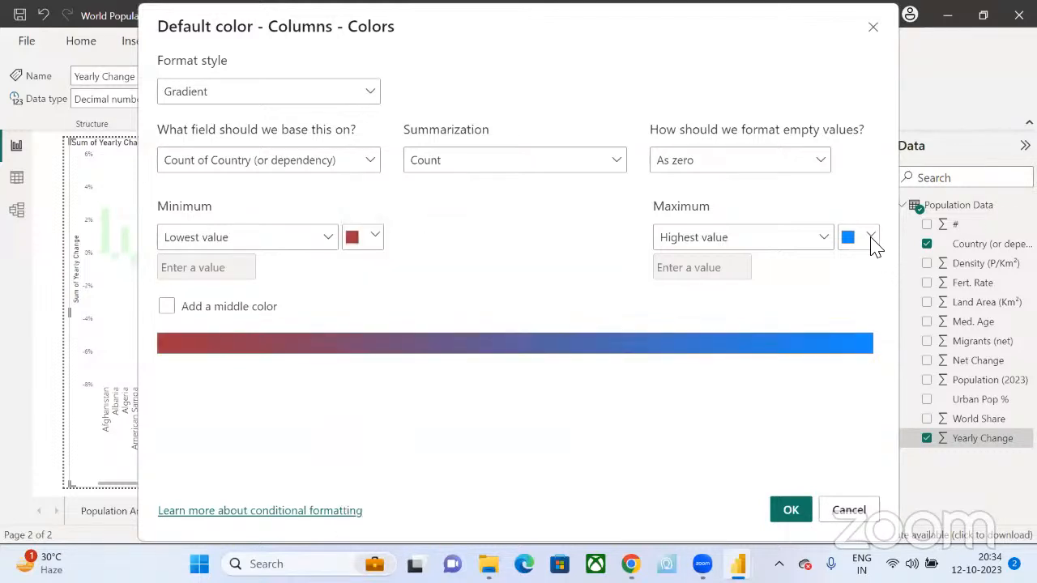
- Try to set the gradient's maximum color to a custom green by changing only the hue
click(870, 237)
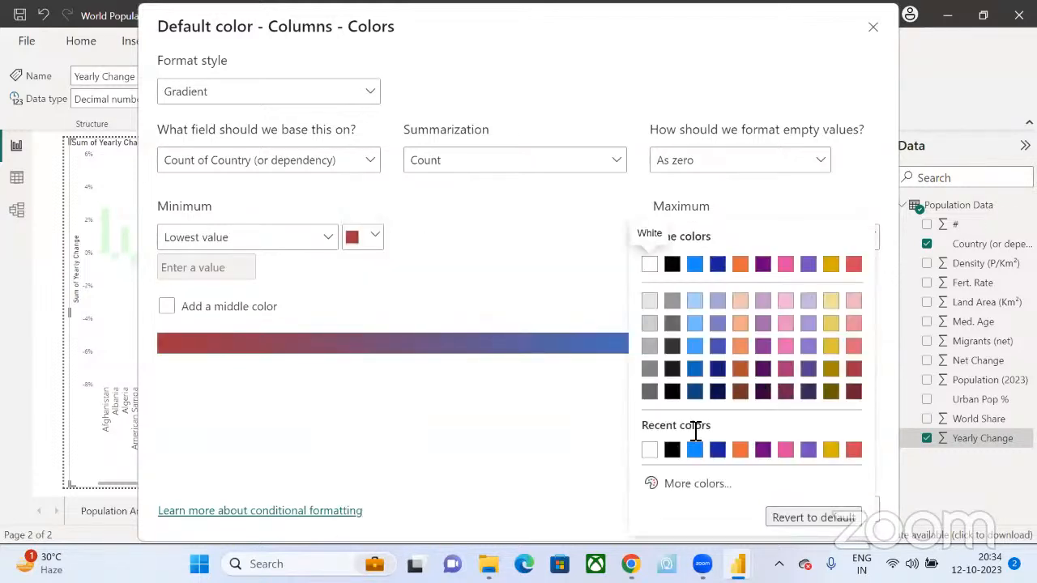
click(698, 484)
click(730, 430)
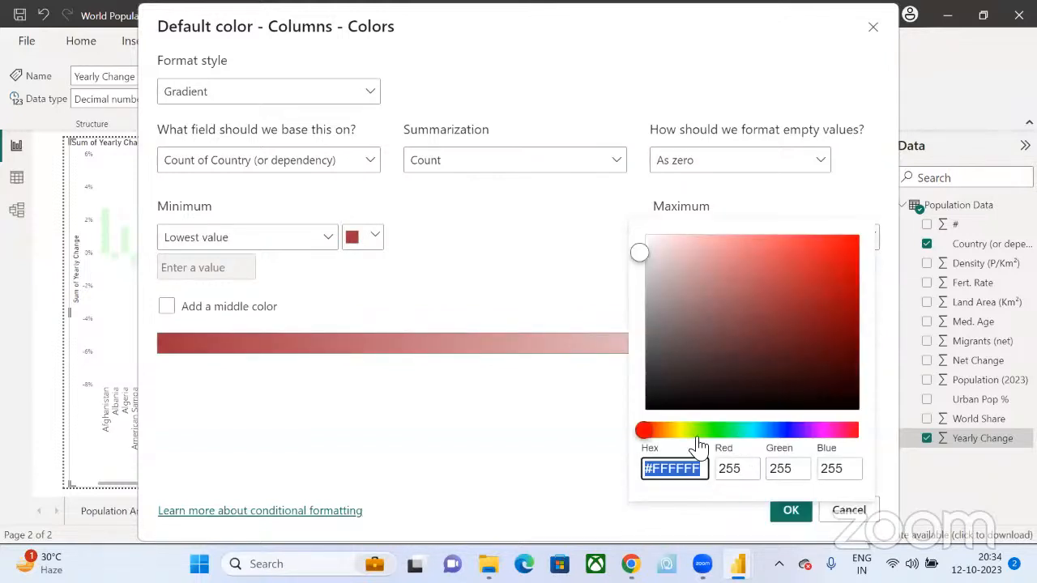
click(775, 509)
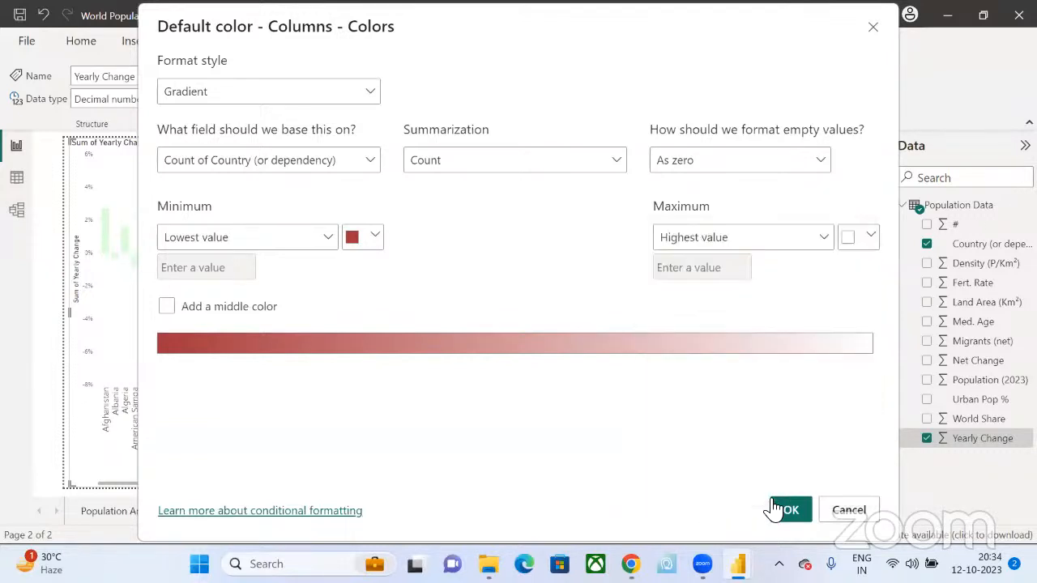
click(857, 239)
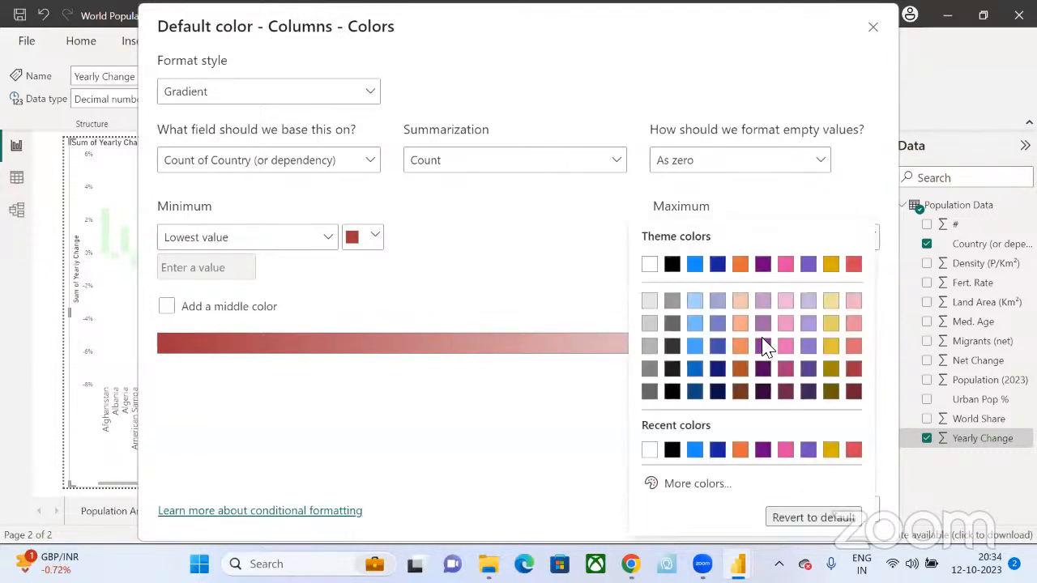
click(709, 484)
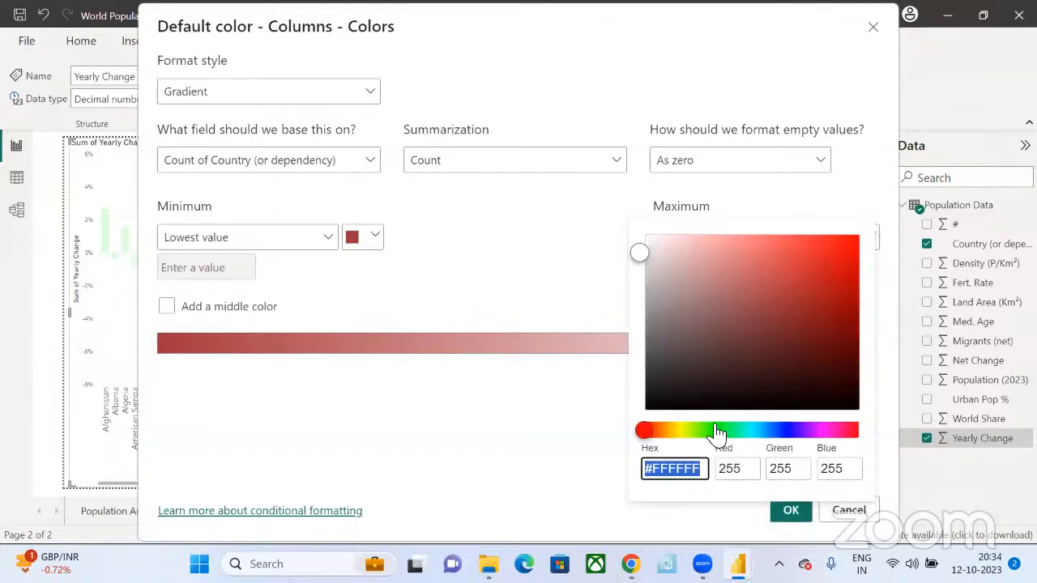
click(715, 430)
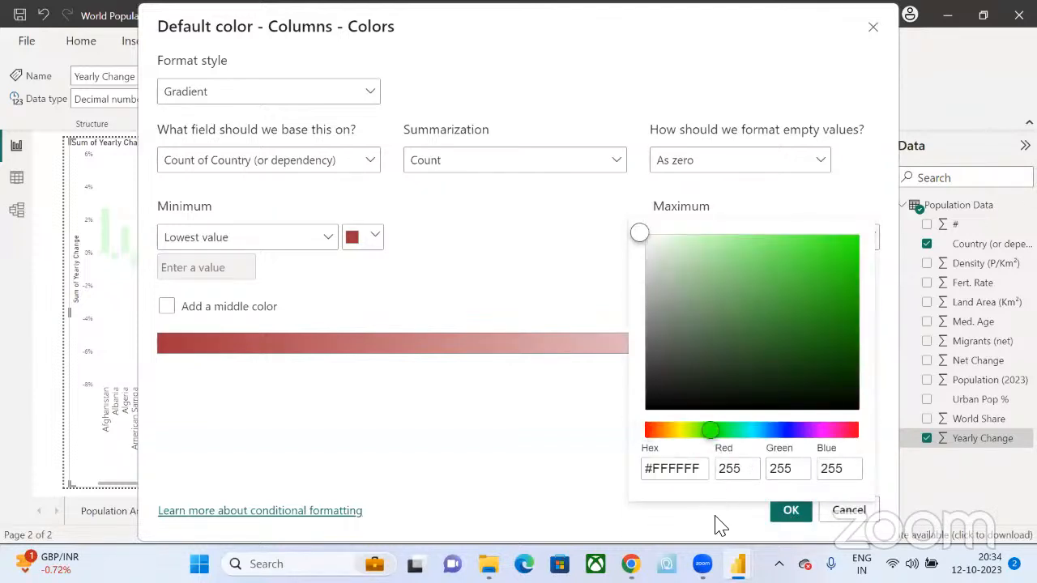
click(545, 381)
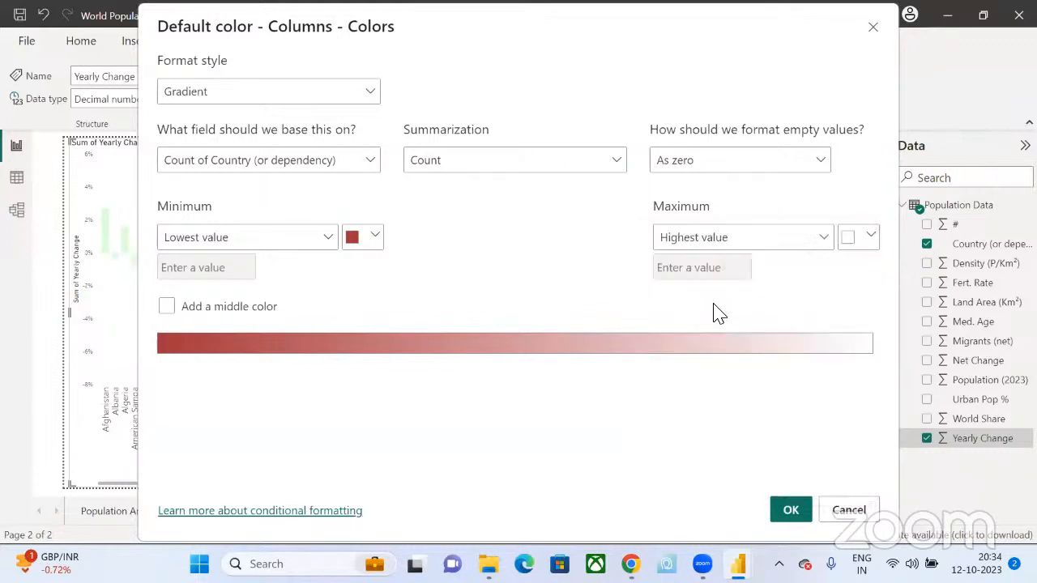
- Set the gradient's maximum color to the custom green #39A733 and apply the gradient to the columns
click(857, 245)
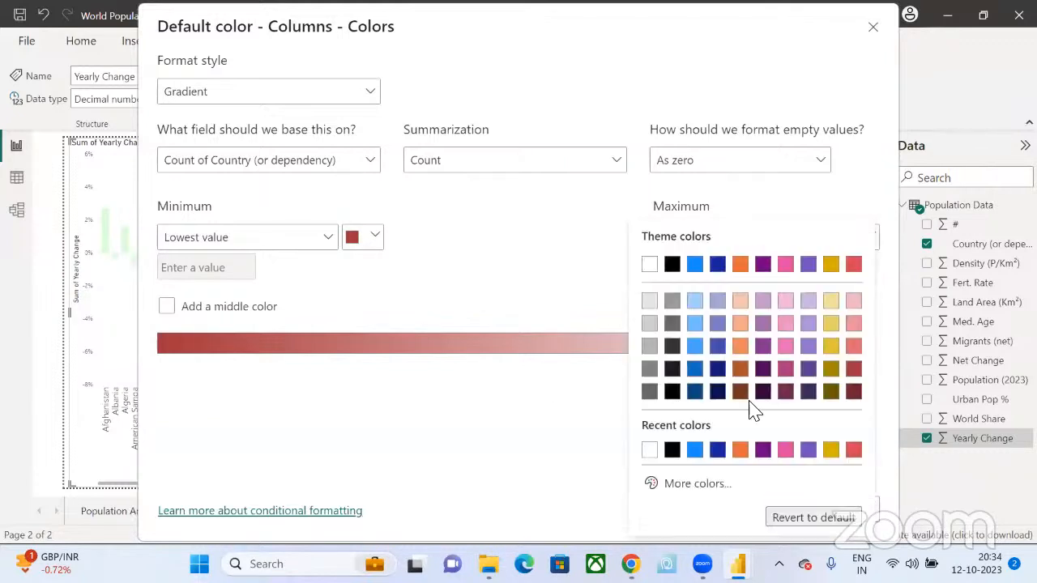
click(717, 492)
drag(695, 435, 721, 434)
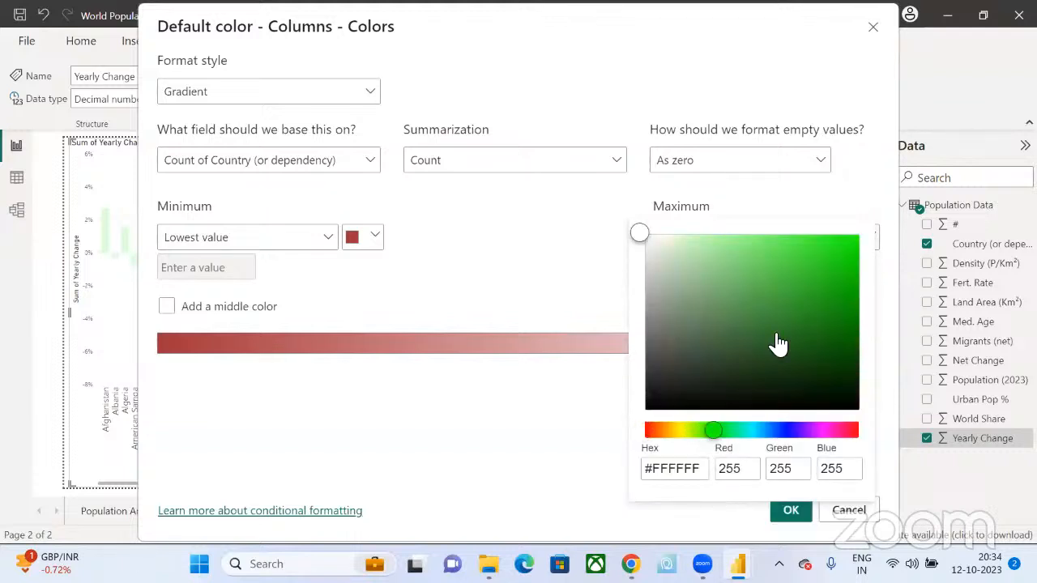
click(790, 294)
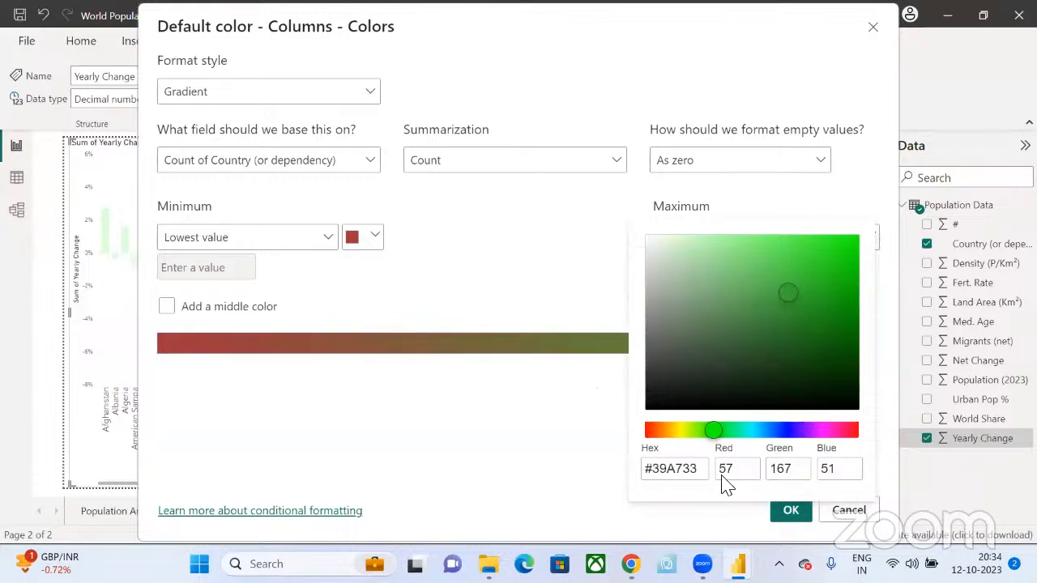
click(790, 510)
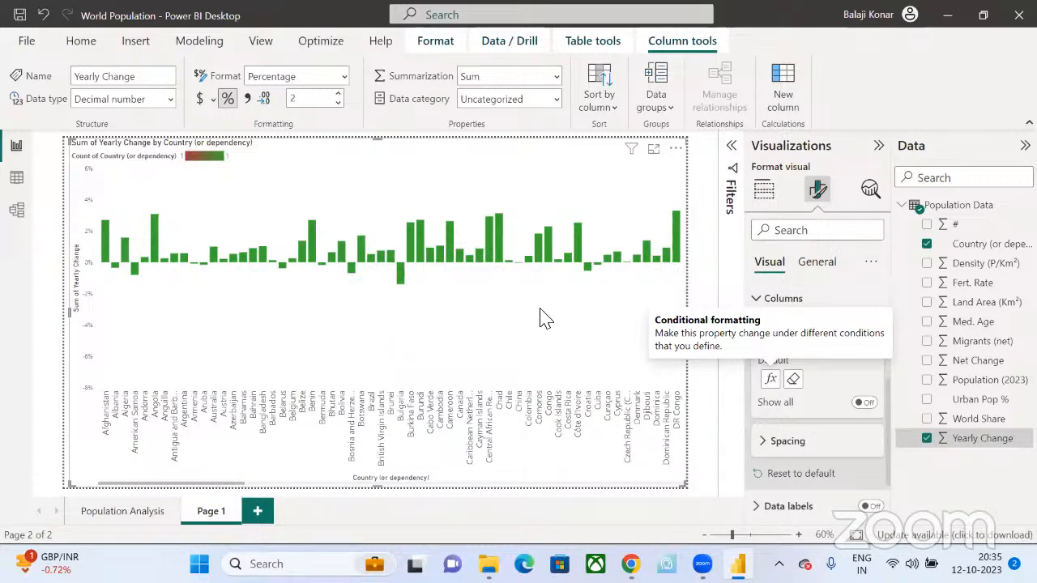
- Set the column color gradient's minimum to a custom value of -1 and its maximum to 1, and apply it
scroll(544, 317, down, 10)
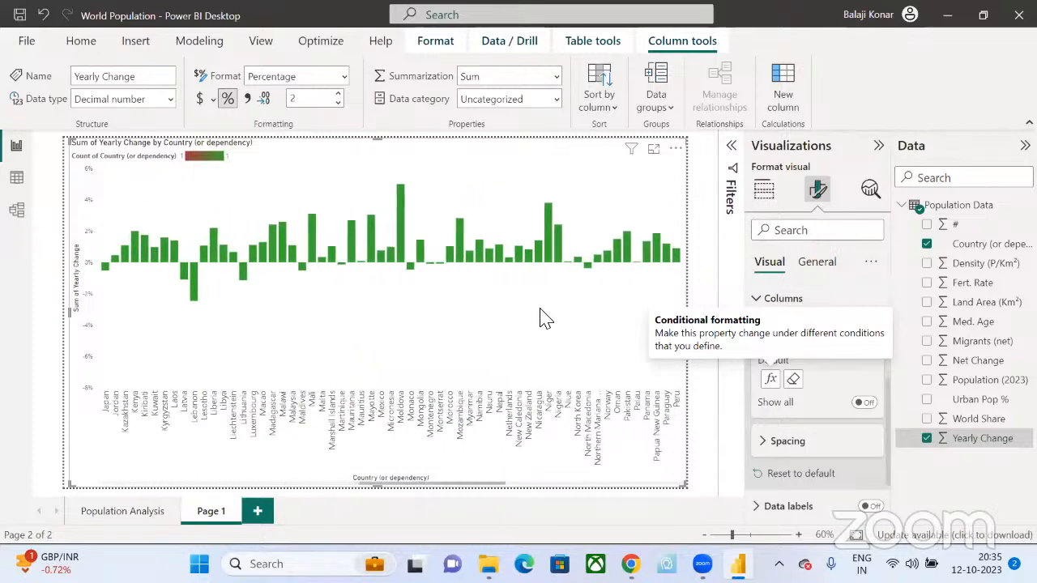
scroll(545, 317, down, 2)
scroll(544, 318, up, 3)
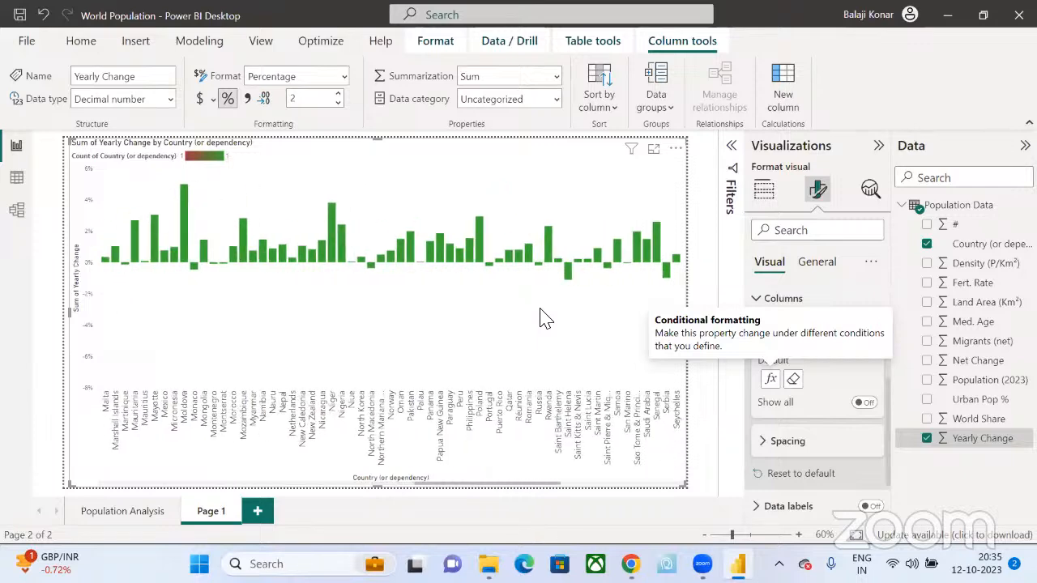
scroll(544, 318, up, 10)
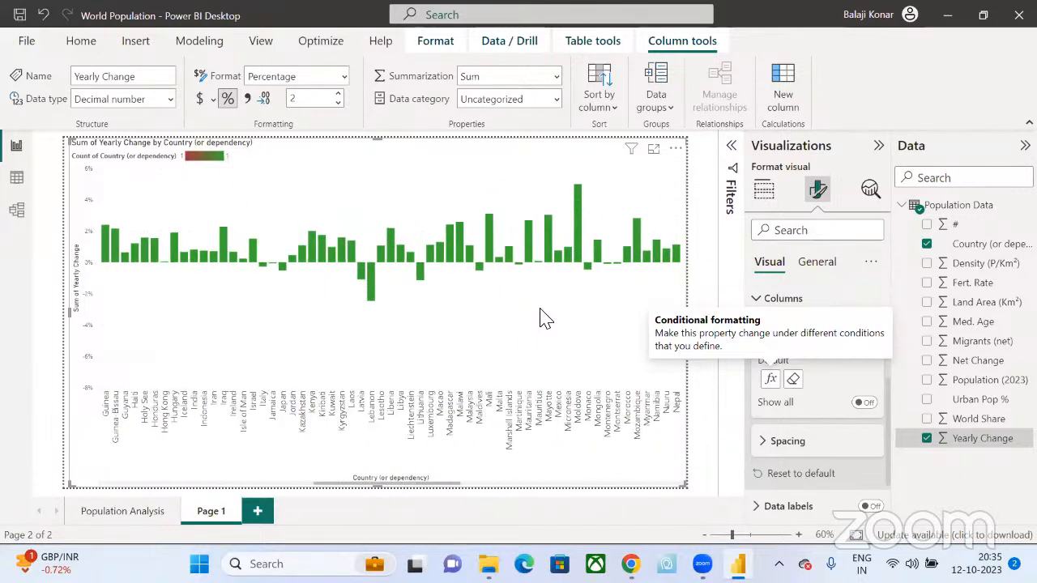
click(770, 378)
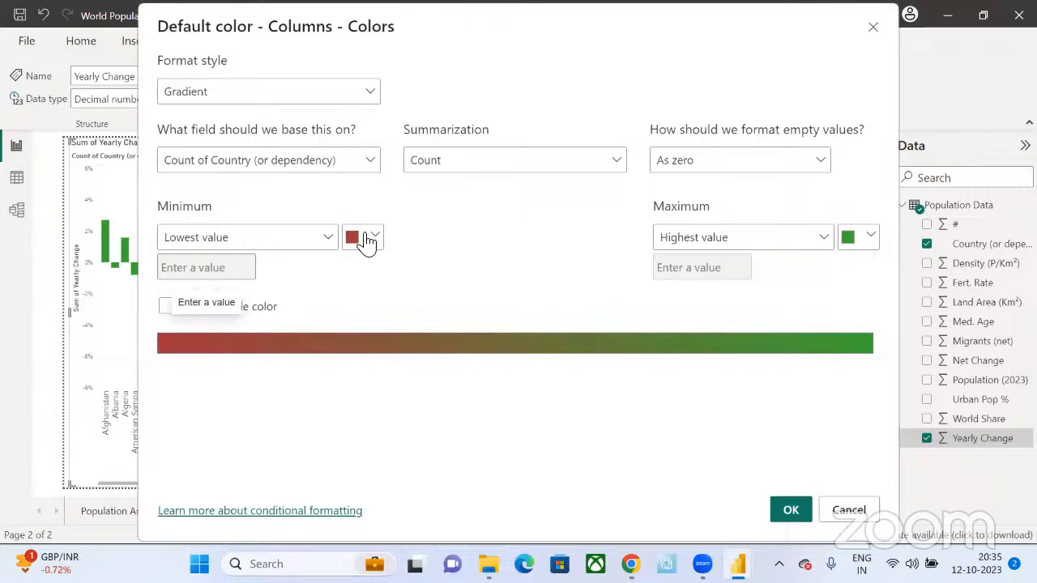
click(294, 243)
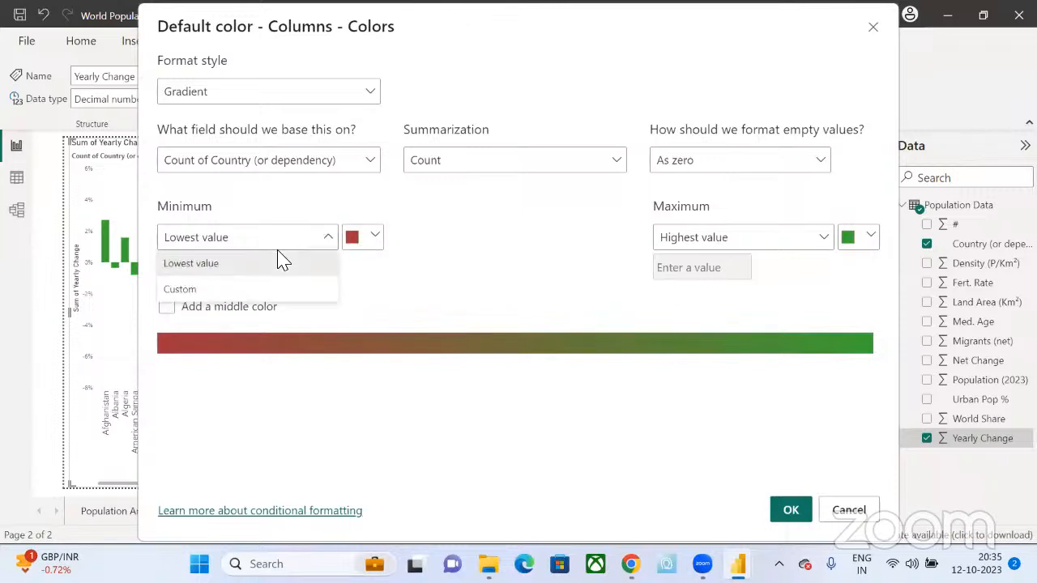
click(250, 290)
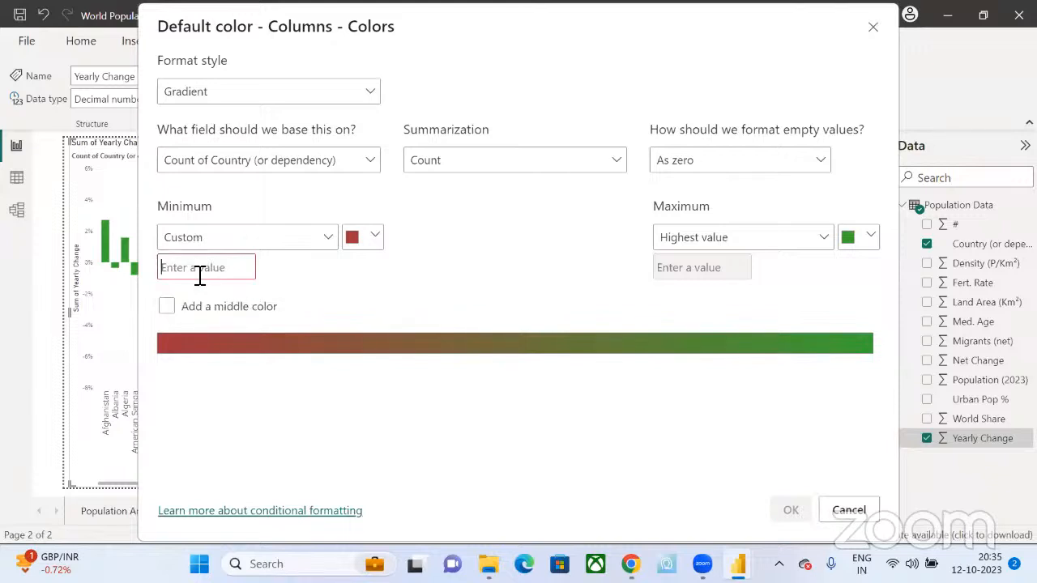
text(-1)
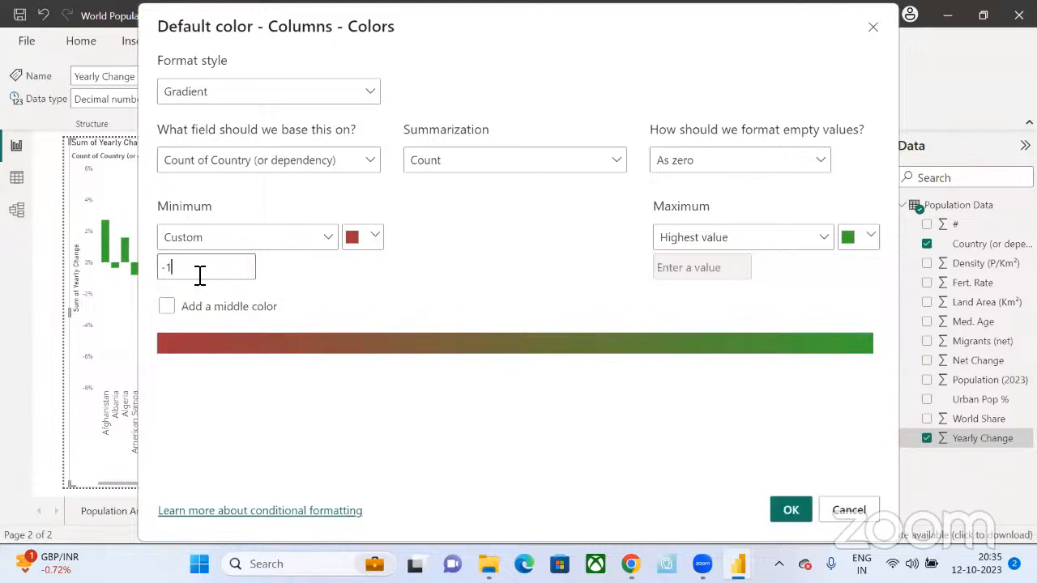
click(736, 243)
click(711, 289)
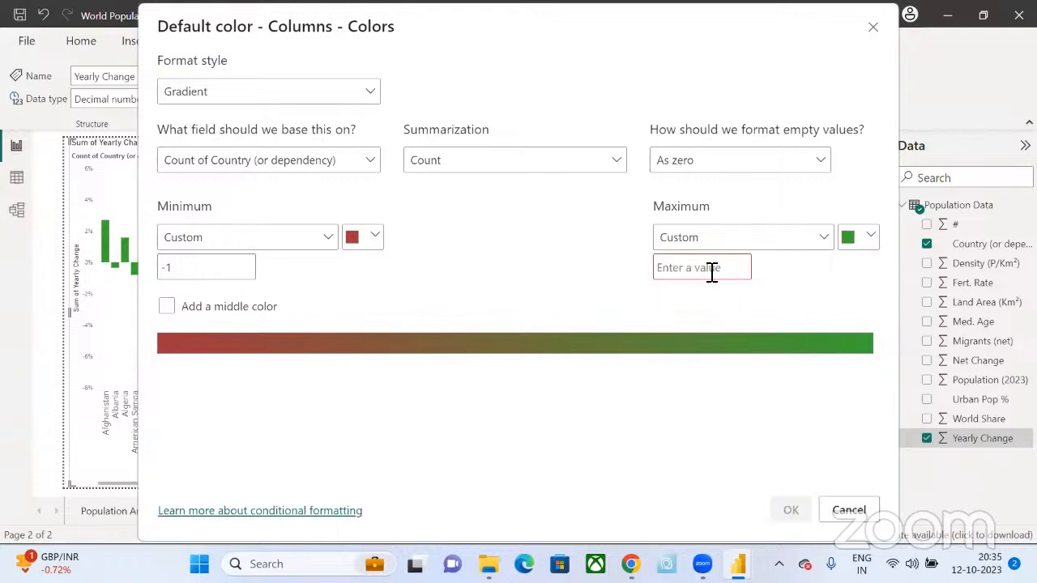
text(1)
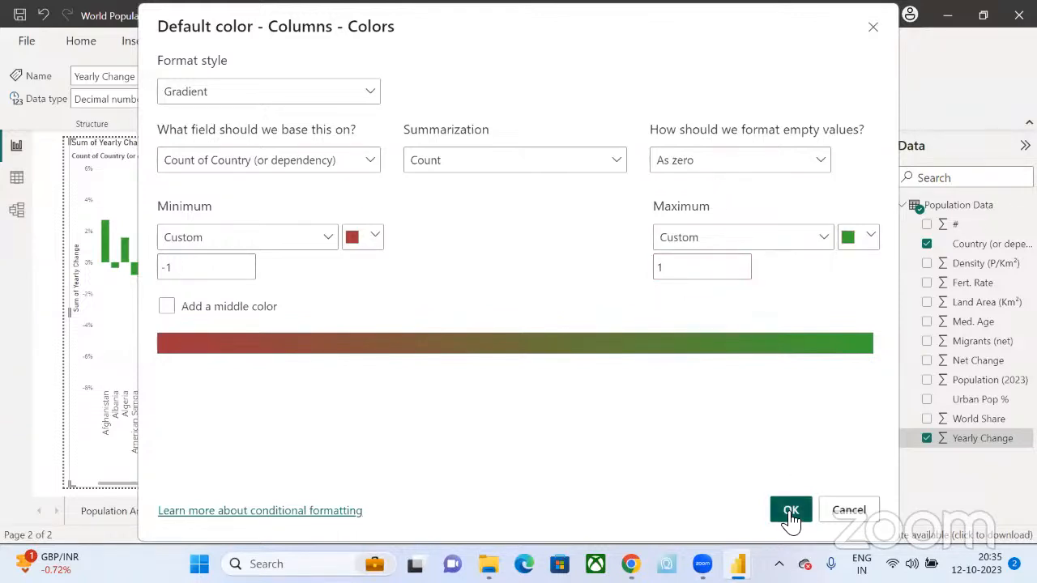
click(790, 513)
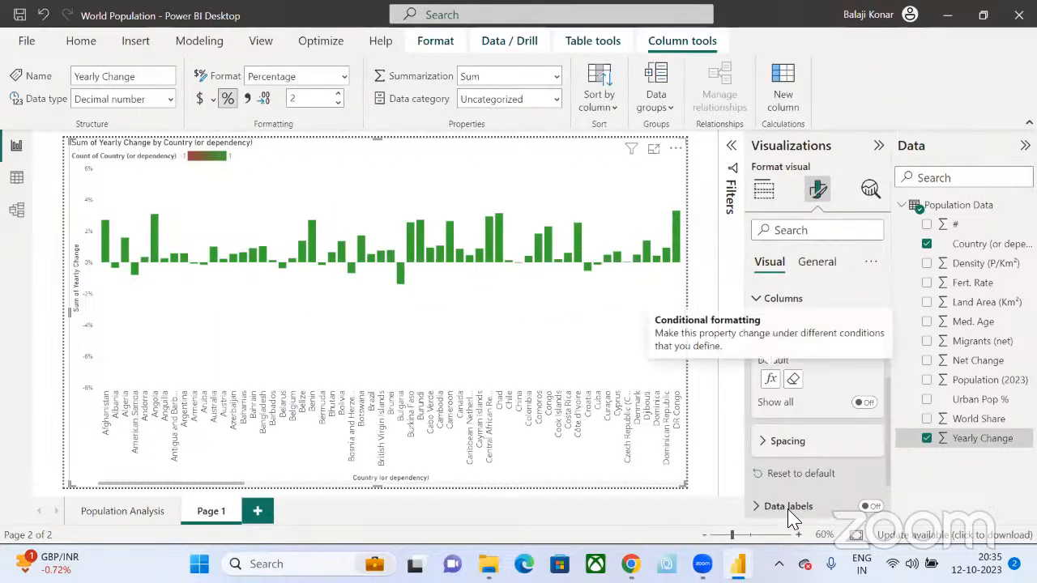
- Base the column color gradient on Yearly Change from Population Data and apply it to the chart
click(769, 381)
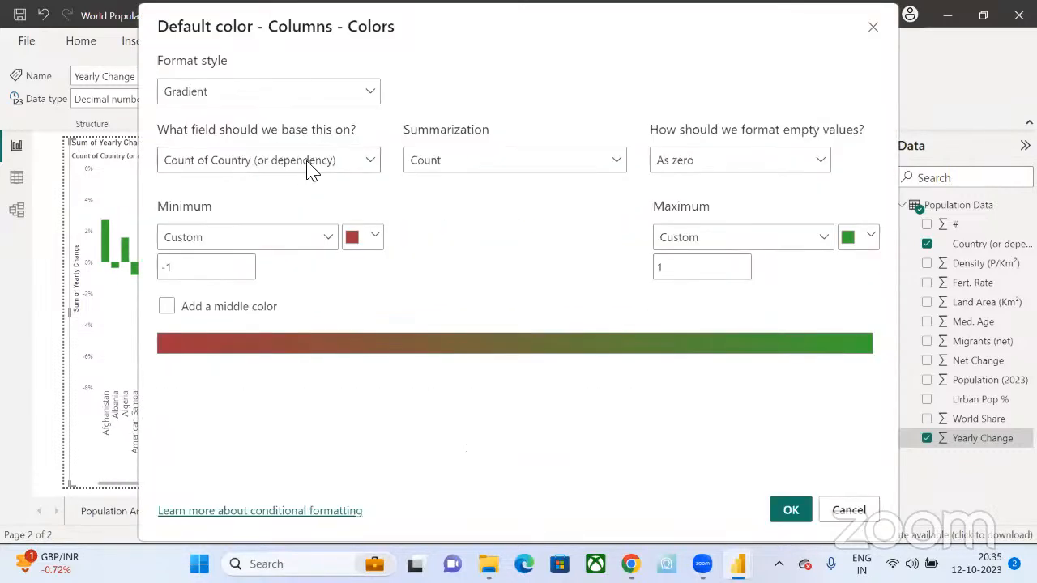
click(308, 161)
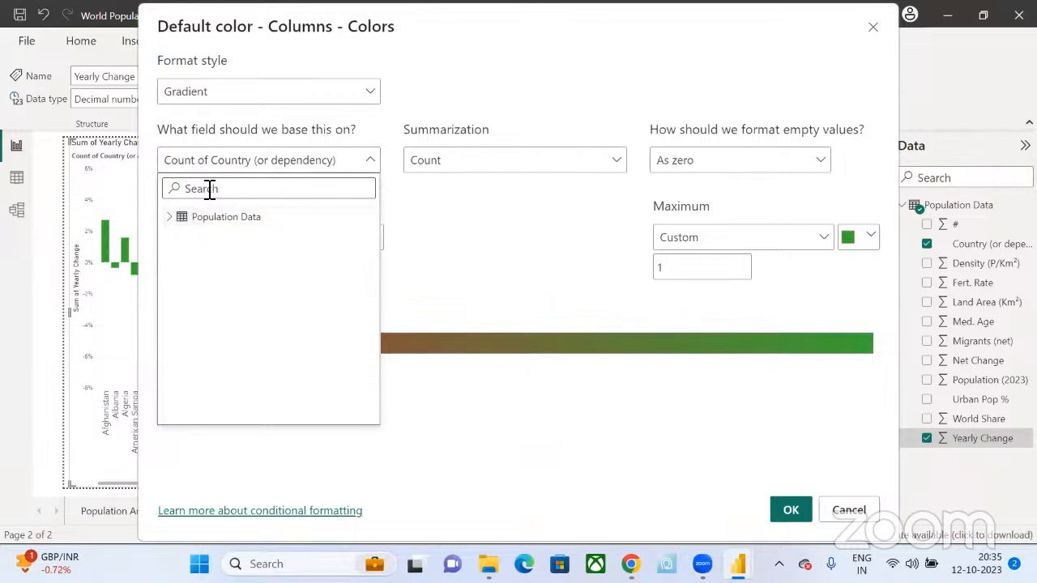
click(210, 189)
text(yea)
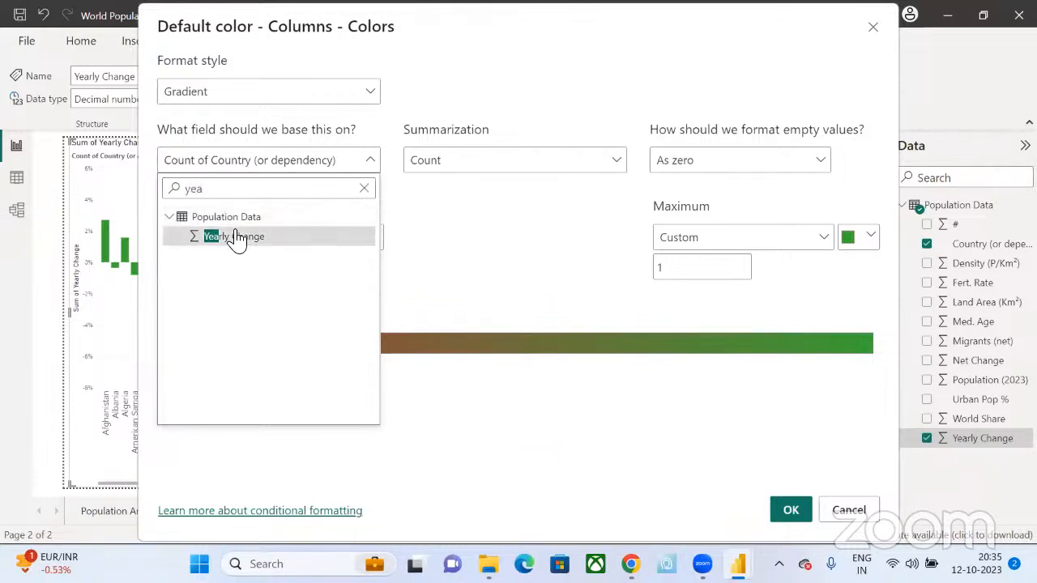
click(236, 237)
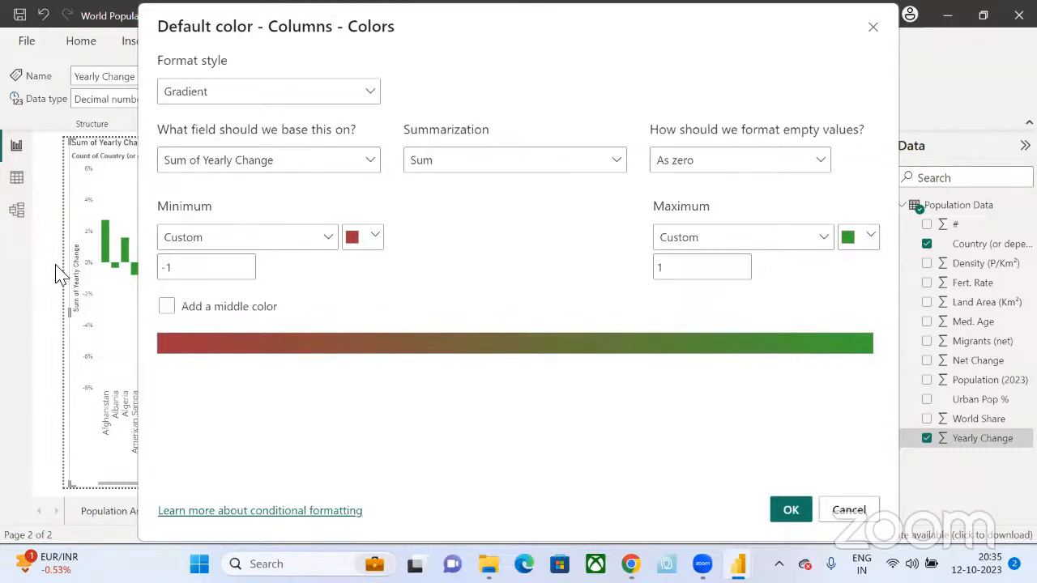
click(777, 512)
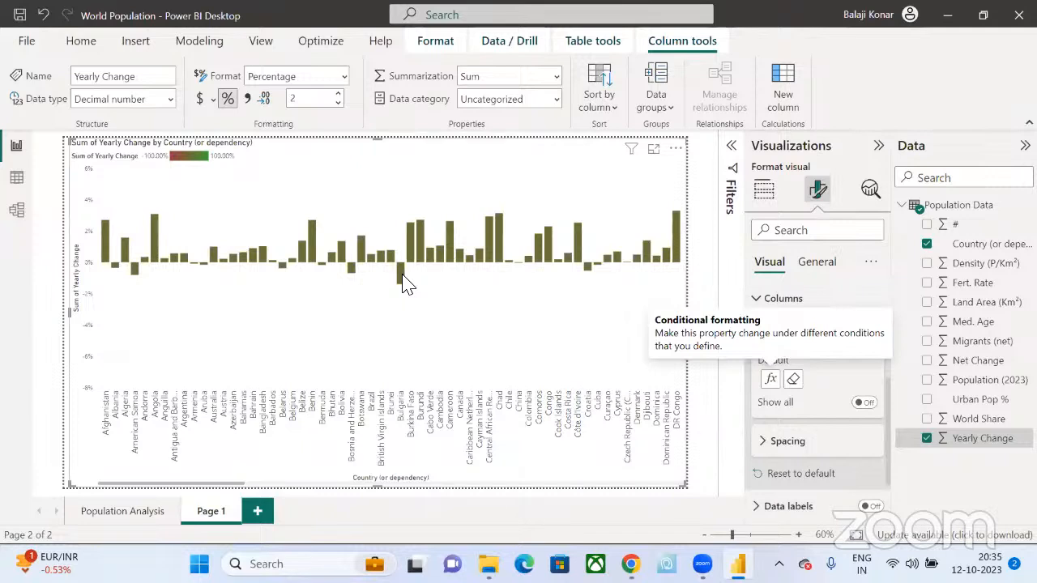
mouse_move(406, 283)
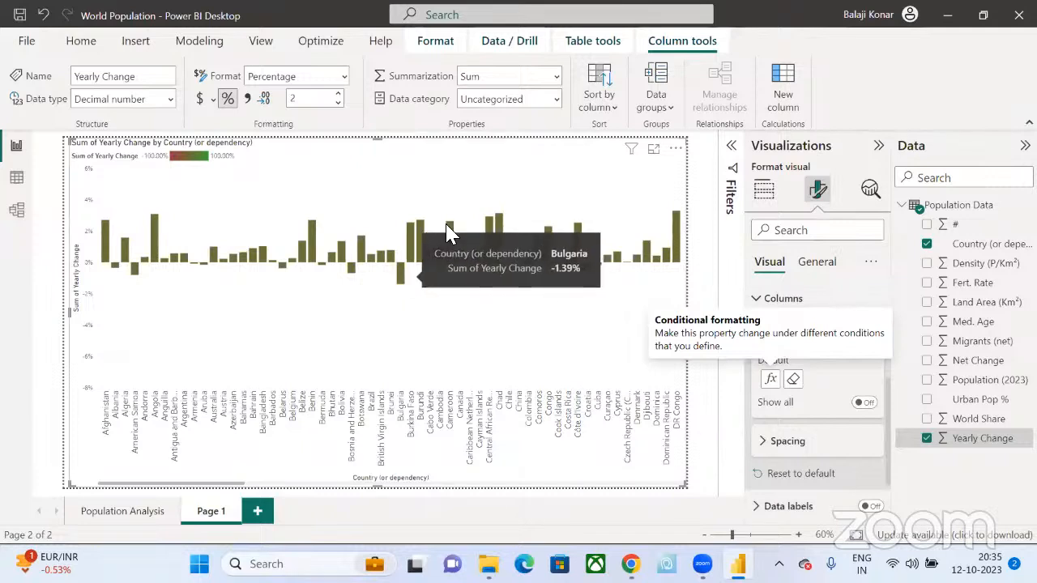
mouse_move(425, 249)
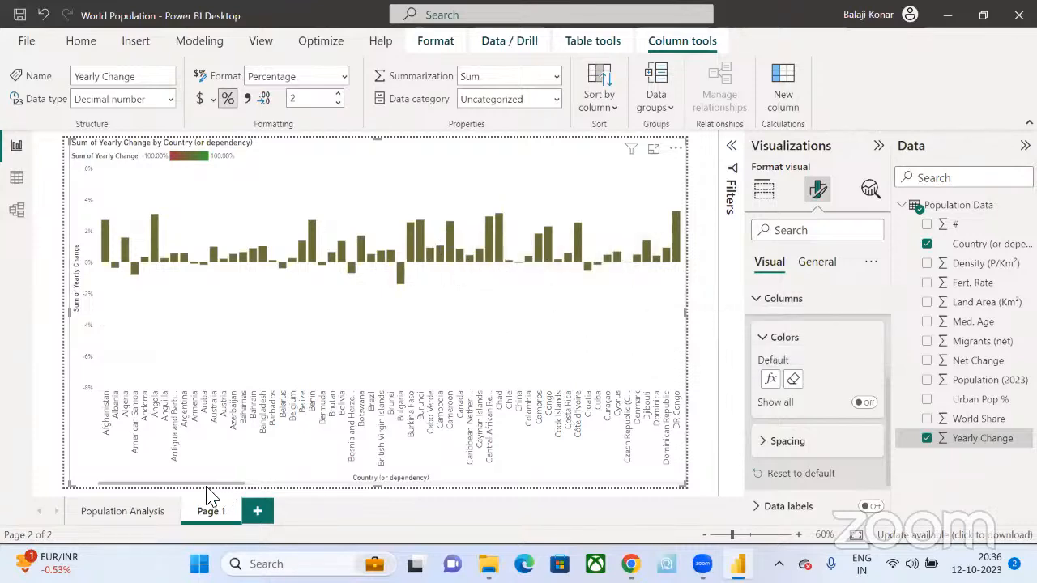
- Clear the conditional color gradient from the yearly change chart's columns
drag(253, 486, 698, 476)
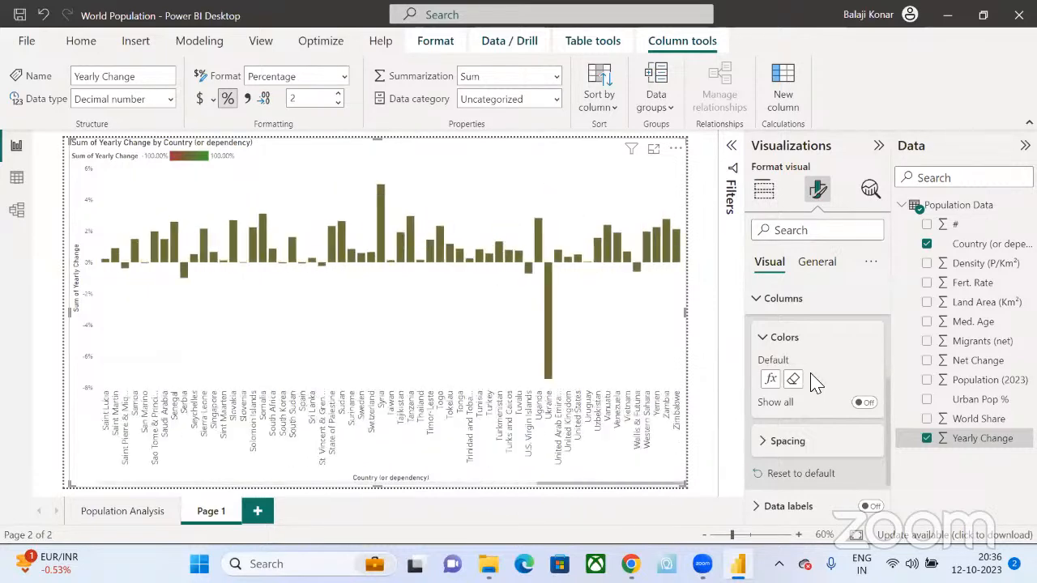
click(770, 381)
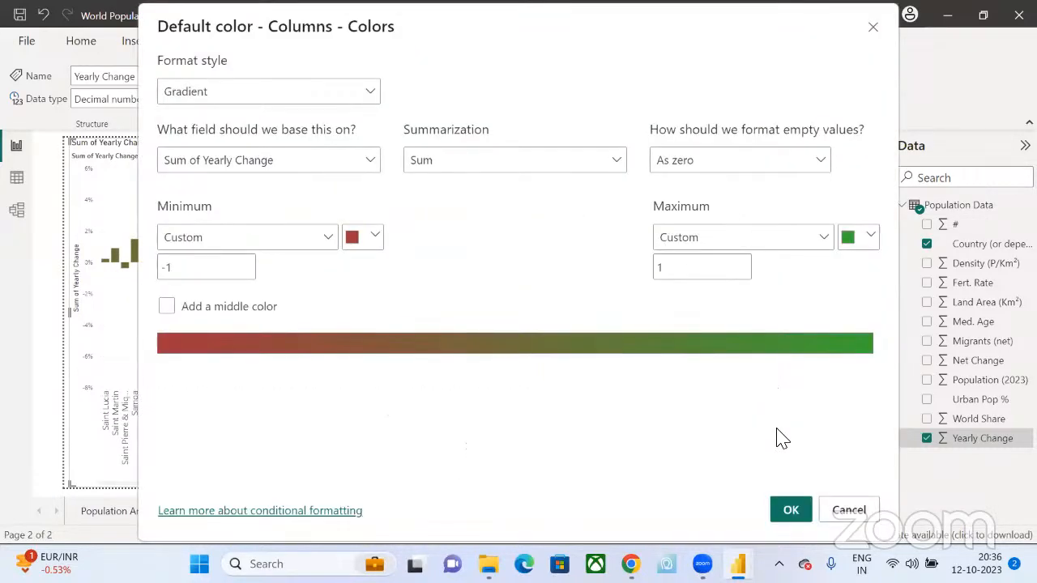
click(848, 512)
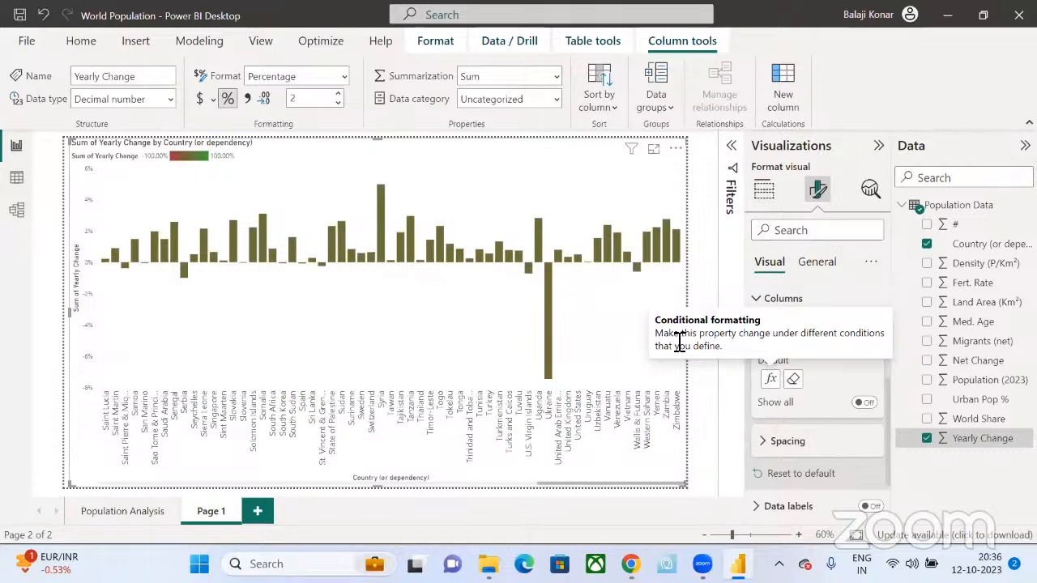
click(790, 382)
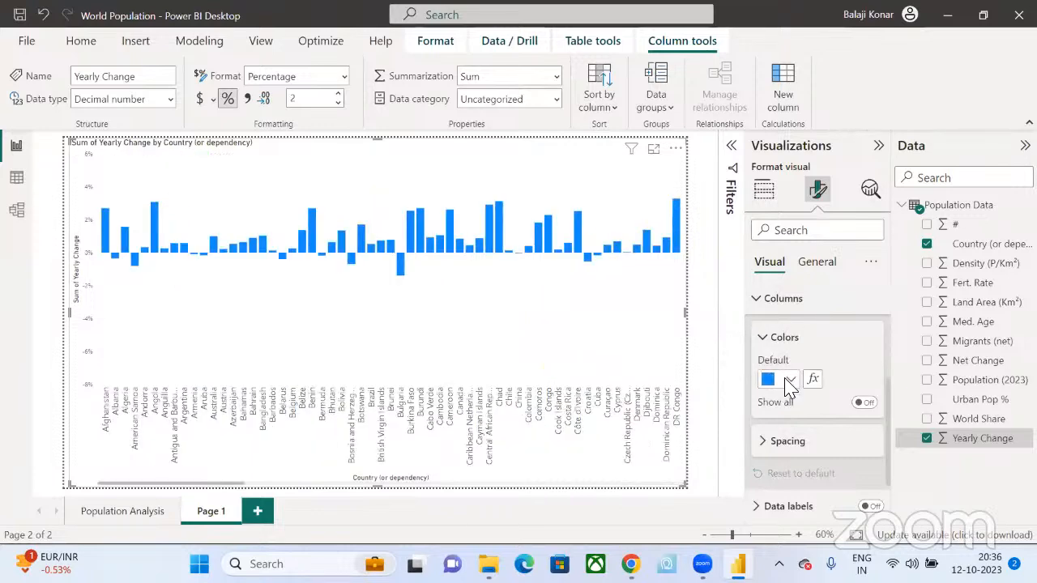
- Start rule-based conditional formatting for the default column color, based on the Yearly Change field
click(793, 381)
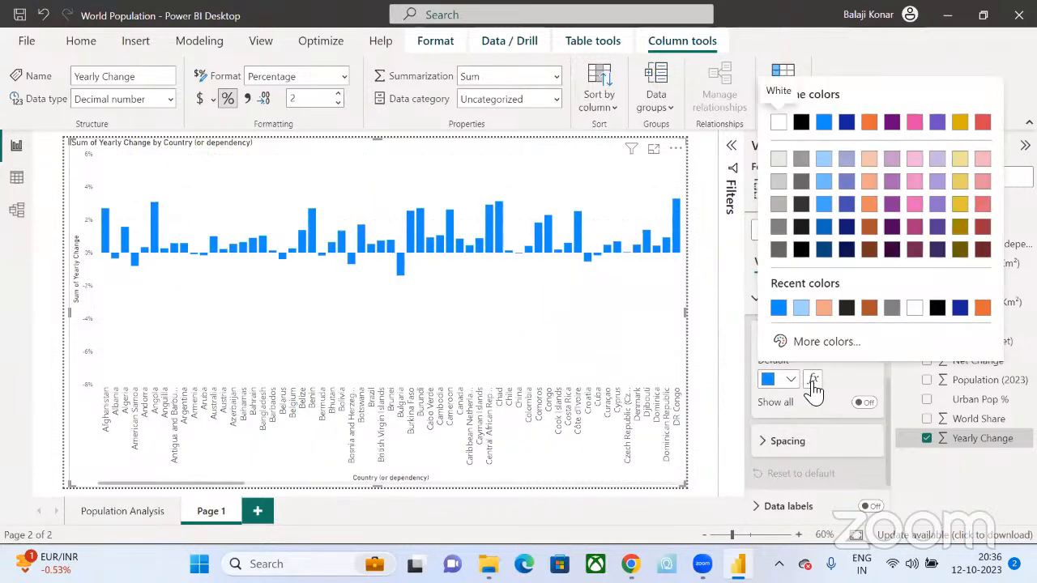
click(813, 380)
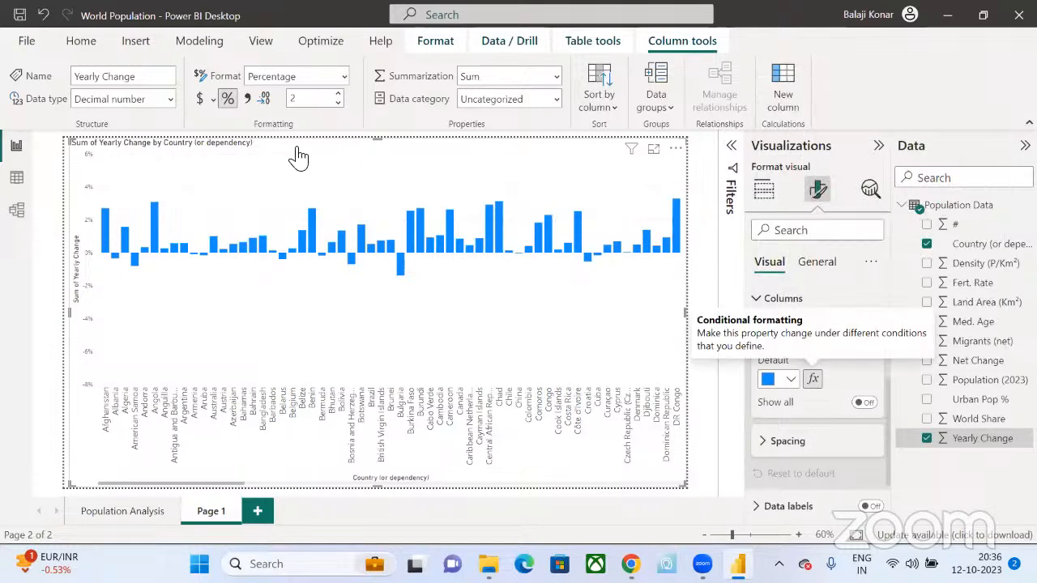
click(813, 380)
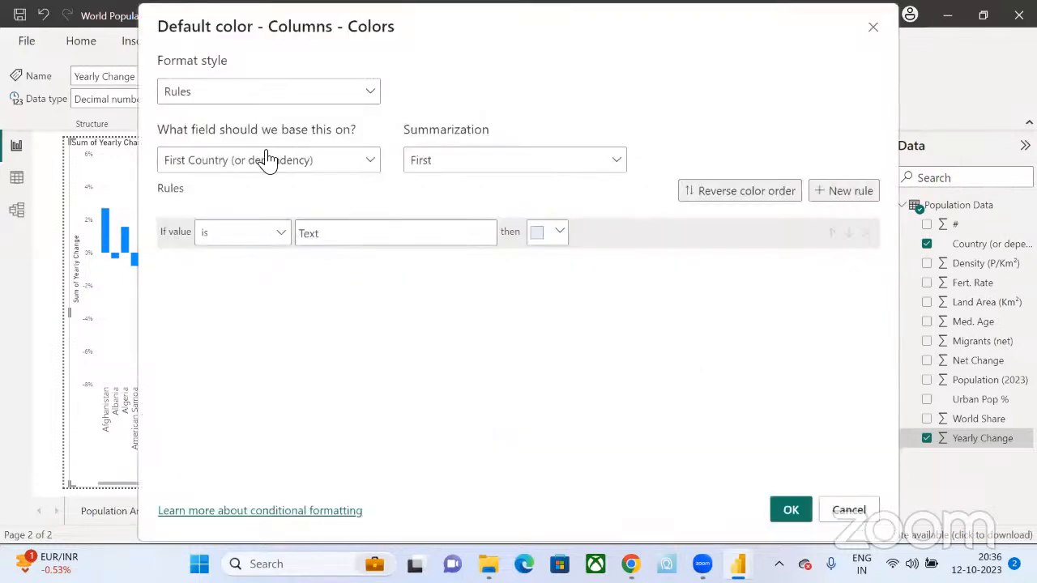
click(264, 166)
click(201, 193)
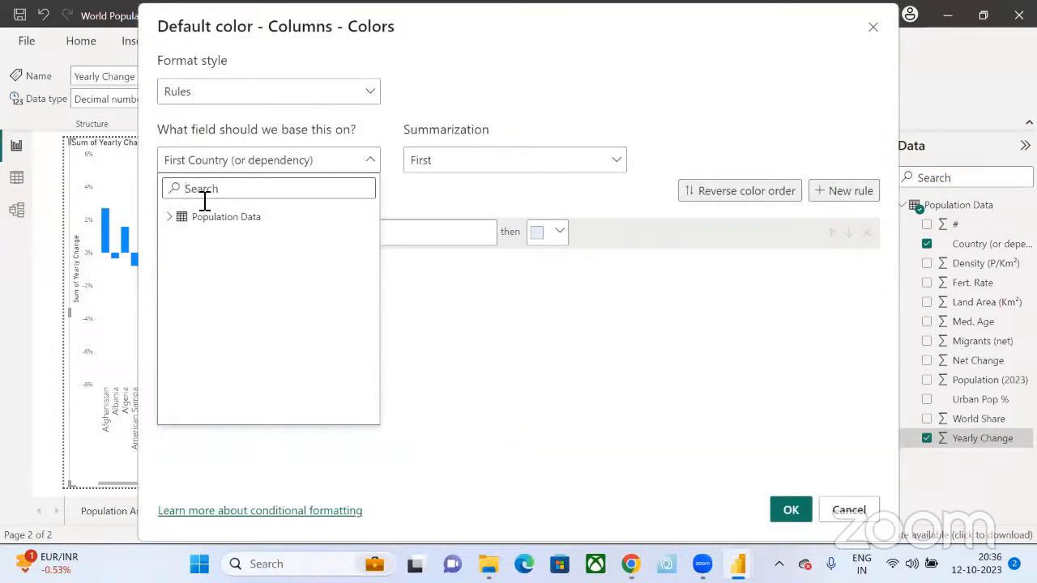
text(year)
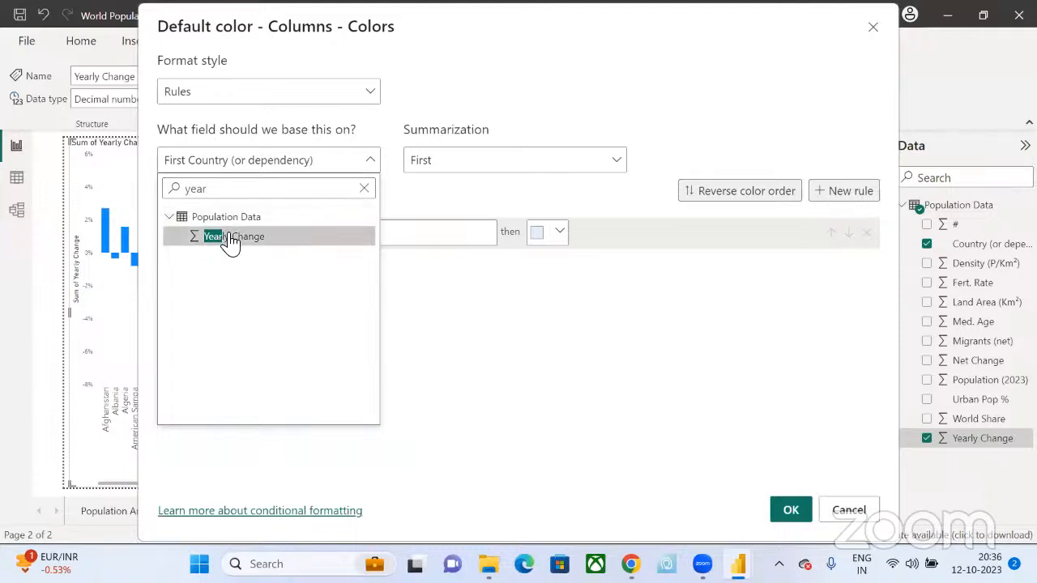
click(229, 236)
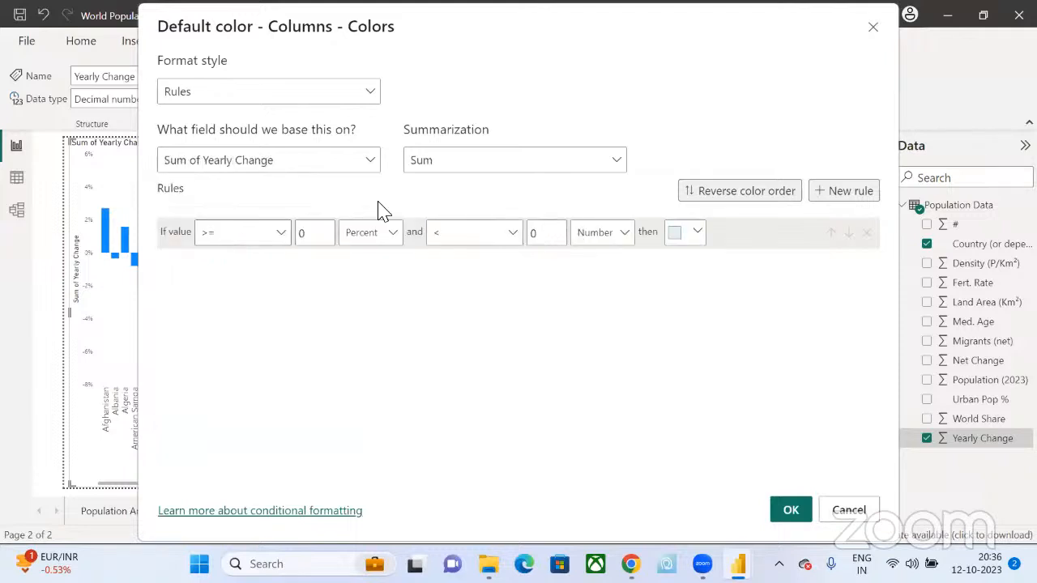
- Define the color rule for values greater than 0 percent and less than the number 1
click(283, 234)
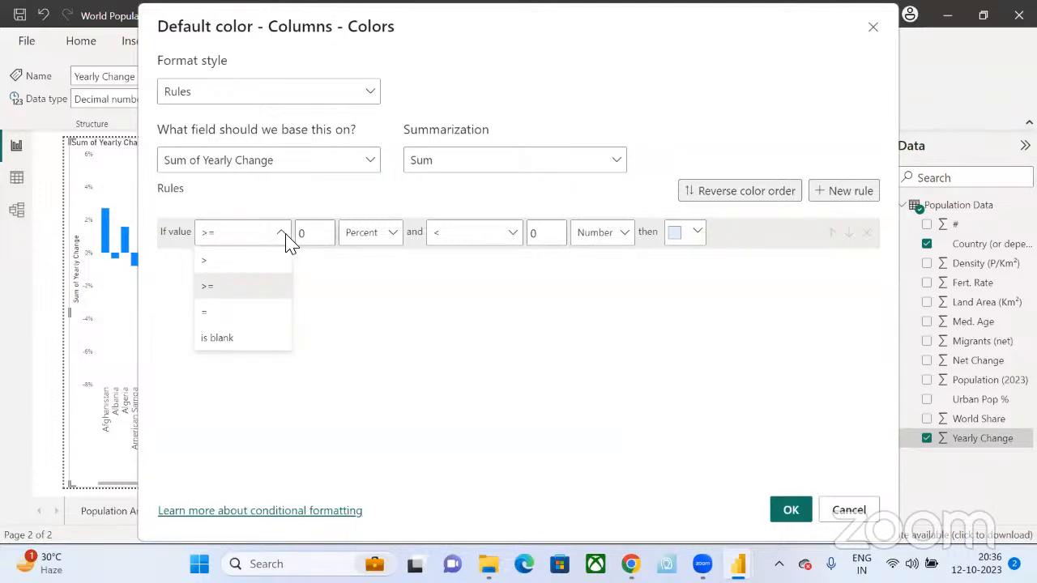
click(235, 263)
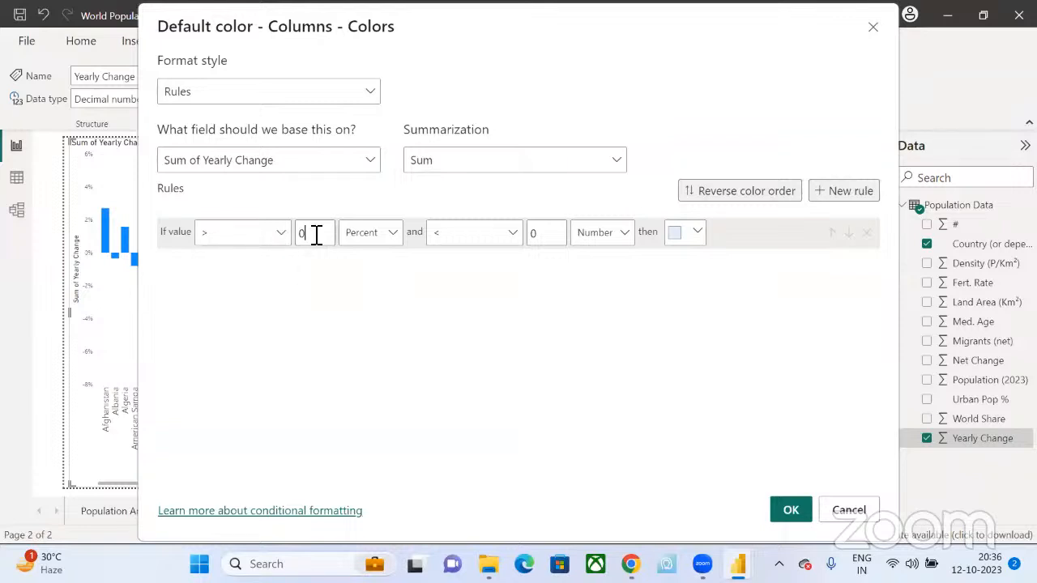
click(397, 239)
click(394, 240)
click(561, 236)
key(BackSpace)
- Give the rule the custom green #37F055 and apply it to the columns
click(695, 238)
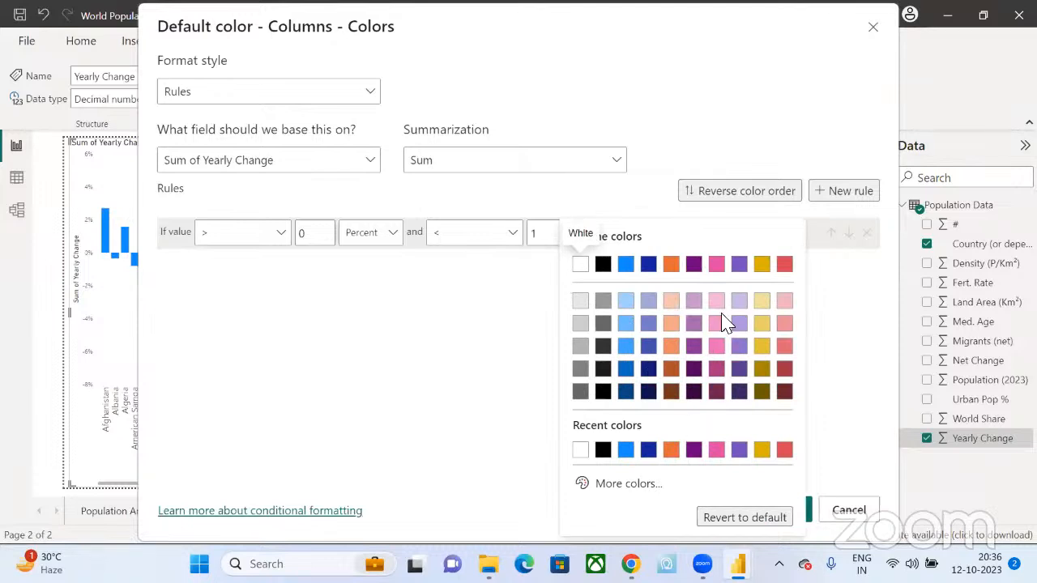
click(638, 481)
click(652, 431)
click(735, 243)
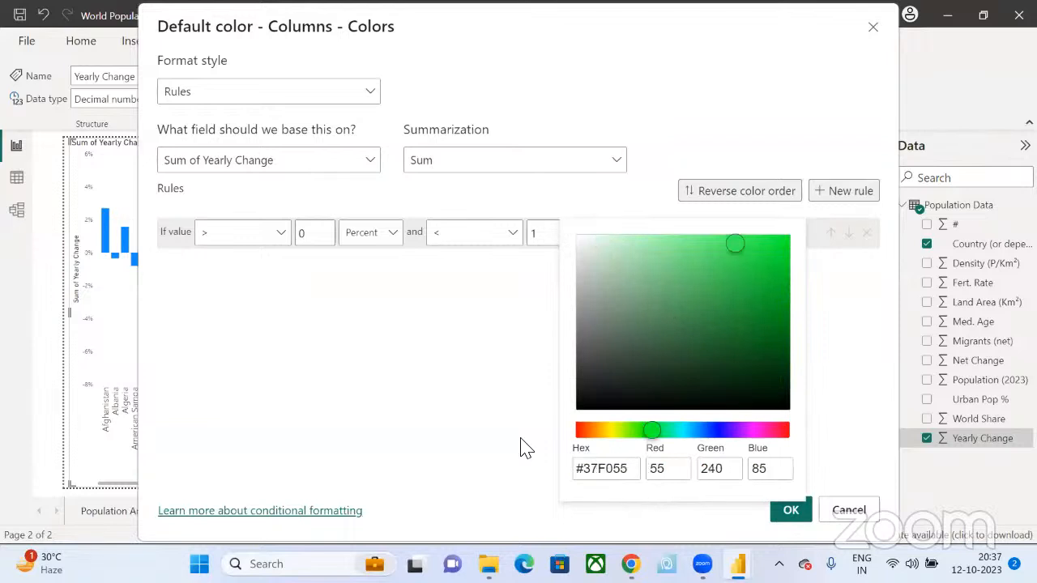
click(800, 523)
click(795, 519)
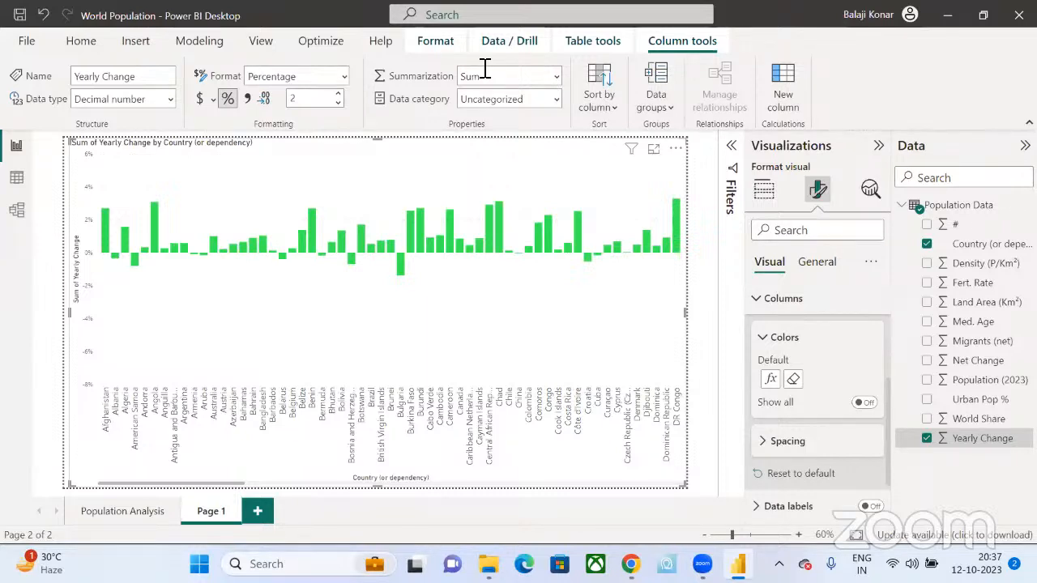
- Clear the rule-based conditional formatting from the chart's columns
click(764, 192)
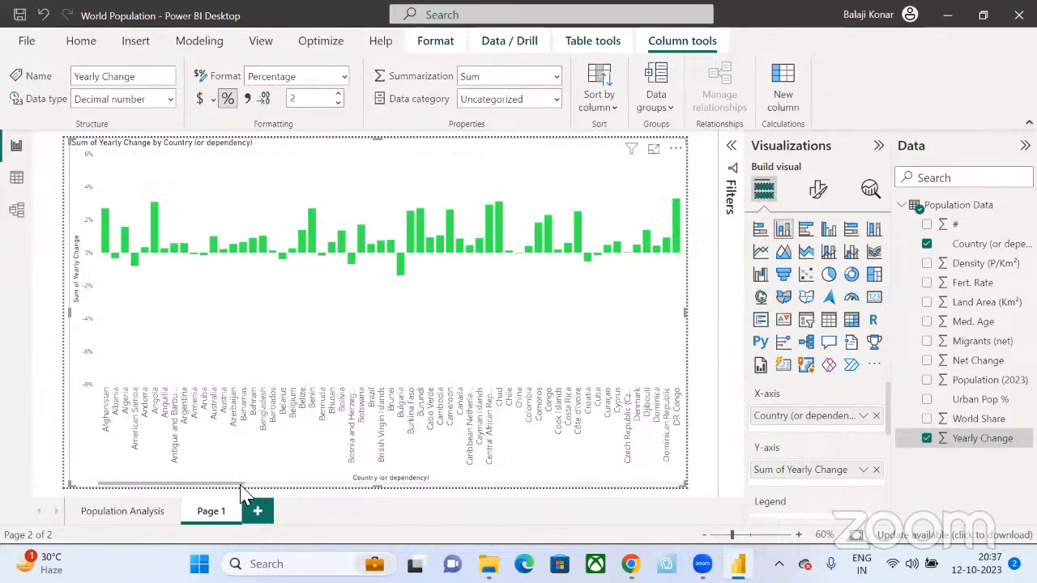
click(818, 189)
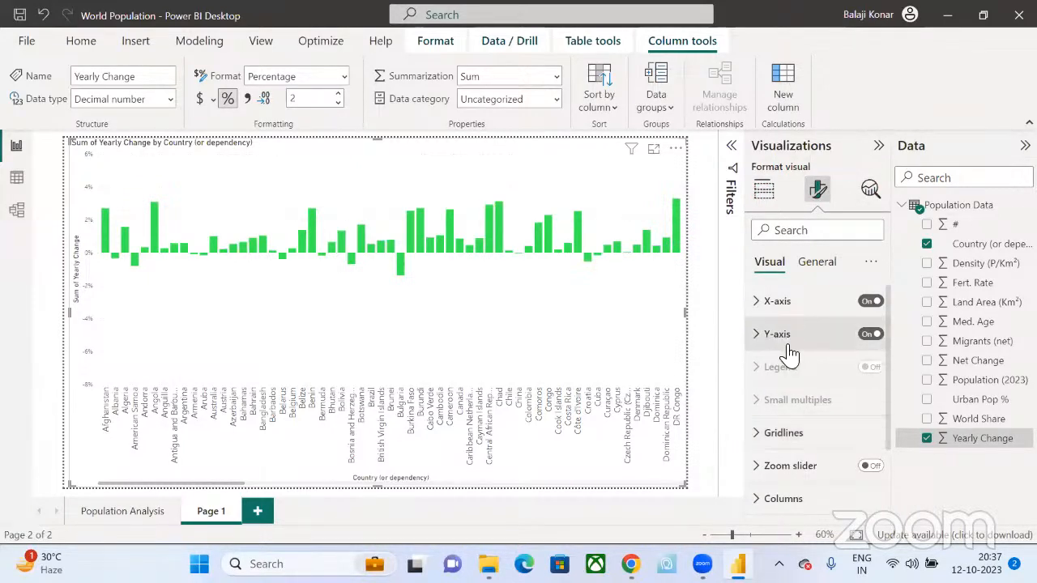
click(783, 498)
scroll(798, 400, down, 3)
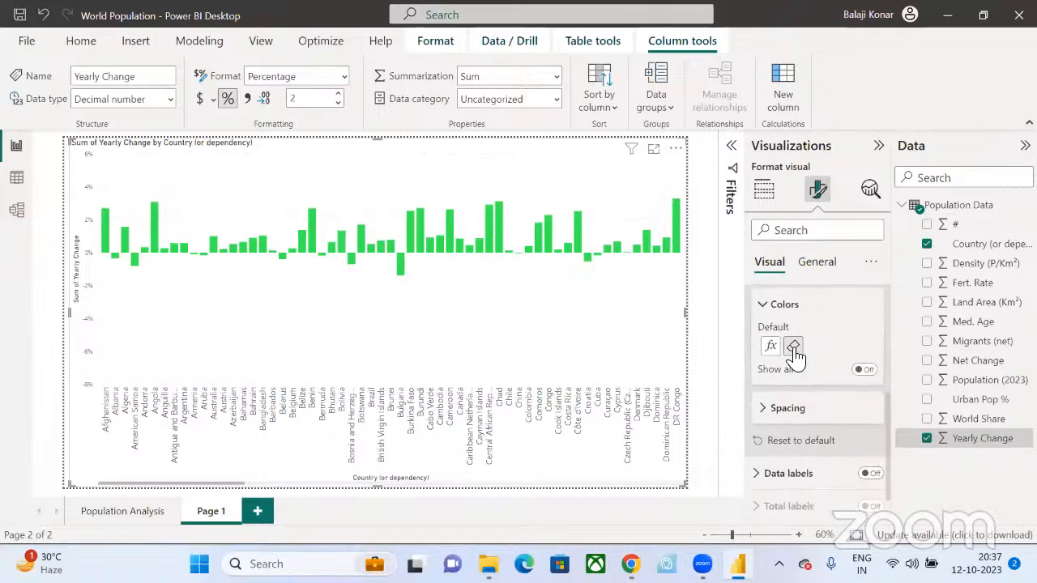
click(793, 348)
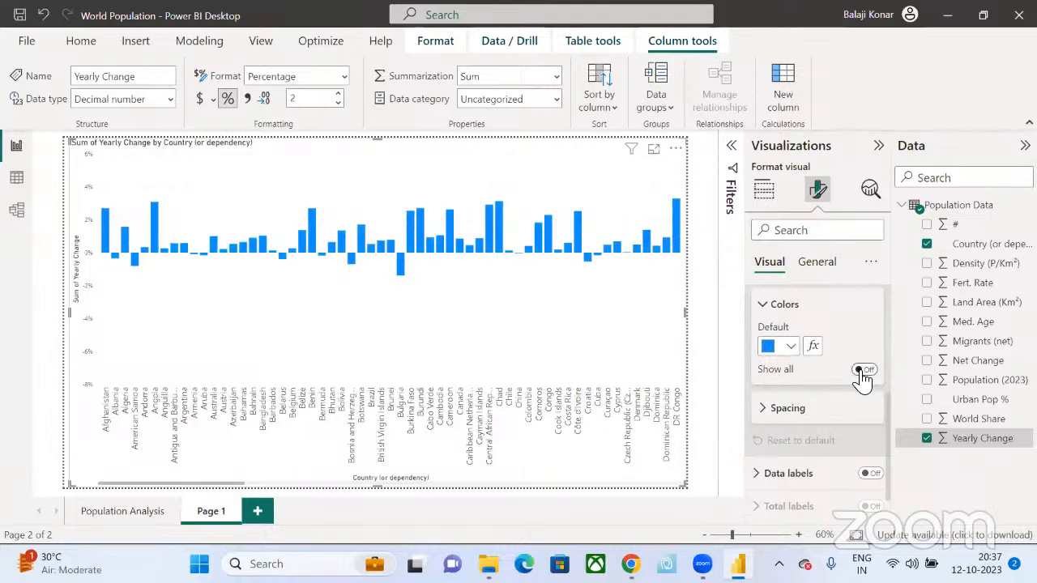
- Set the columns' conditional color format to Gradient, based on the Yearly Change field
click(814, 347)
click(270, 101)
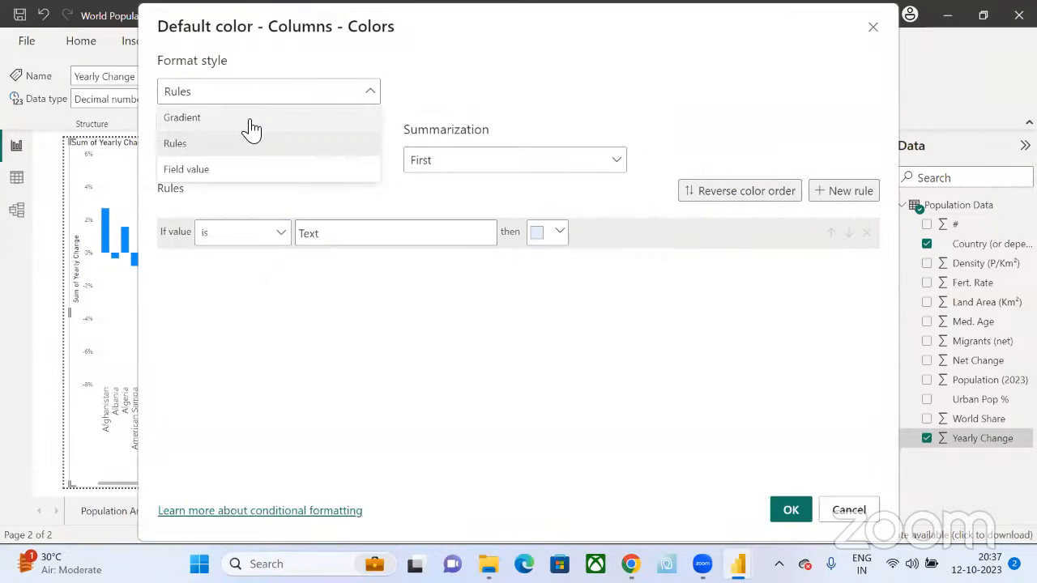
click(252, 126)
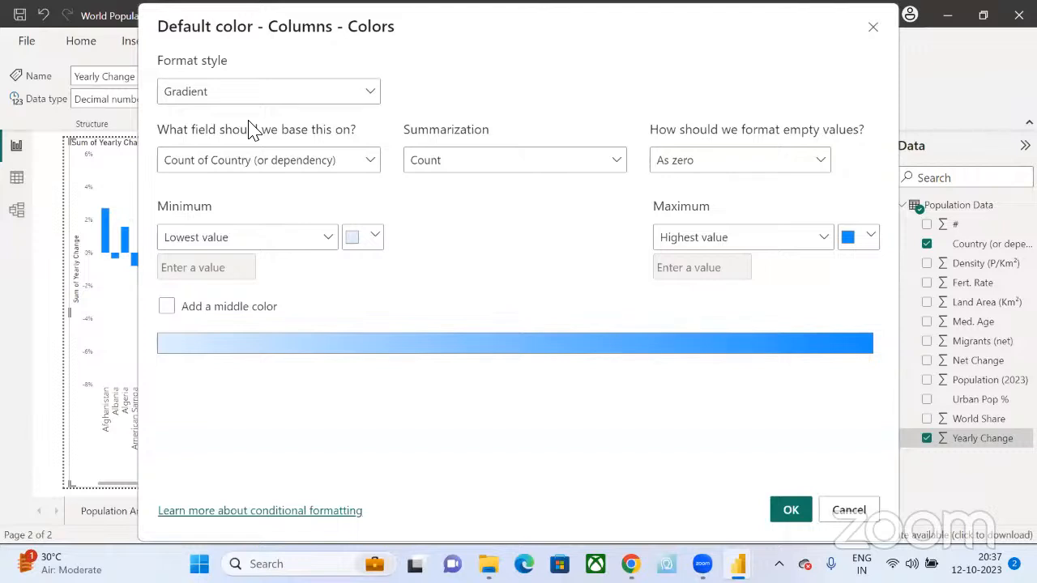
click(259, 162)
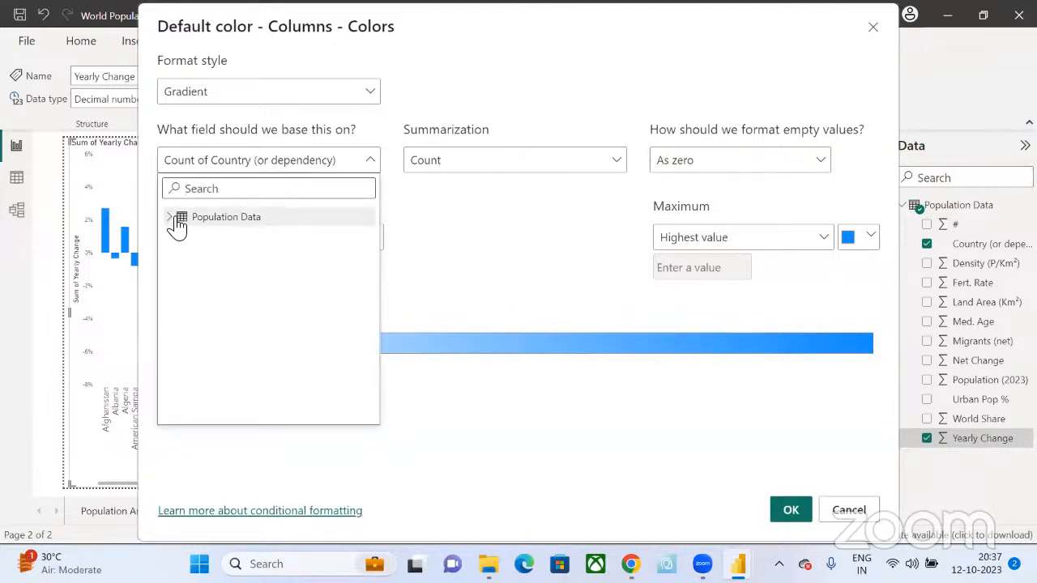
text(yea)
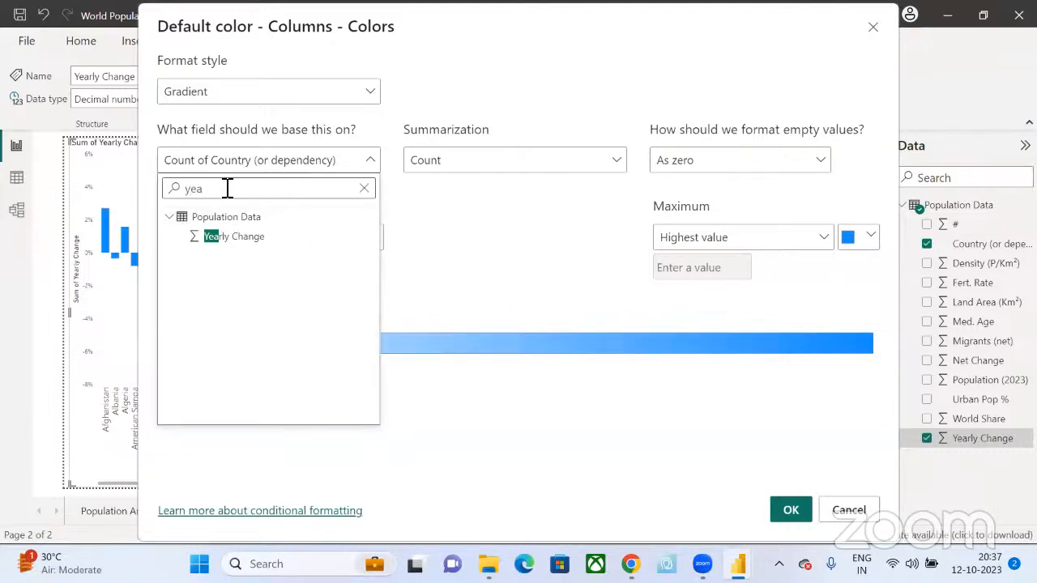
click(235, 243)
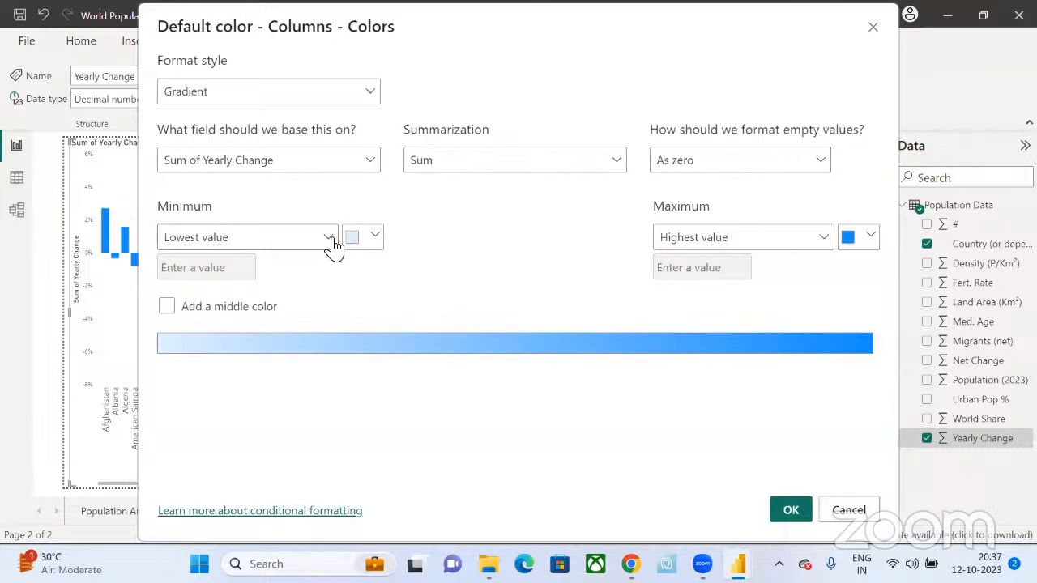
- Set the gradient's minimum color to the darkest red theme shade and its maximum to the custom green #18EE15
click(365, 238)
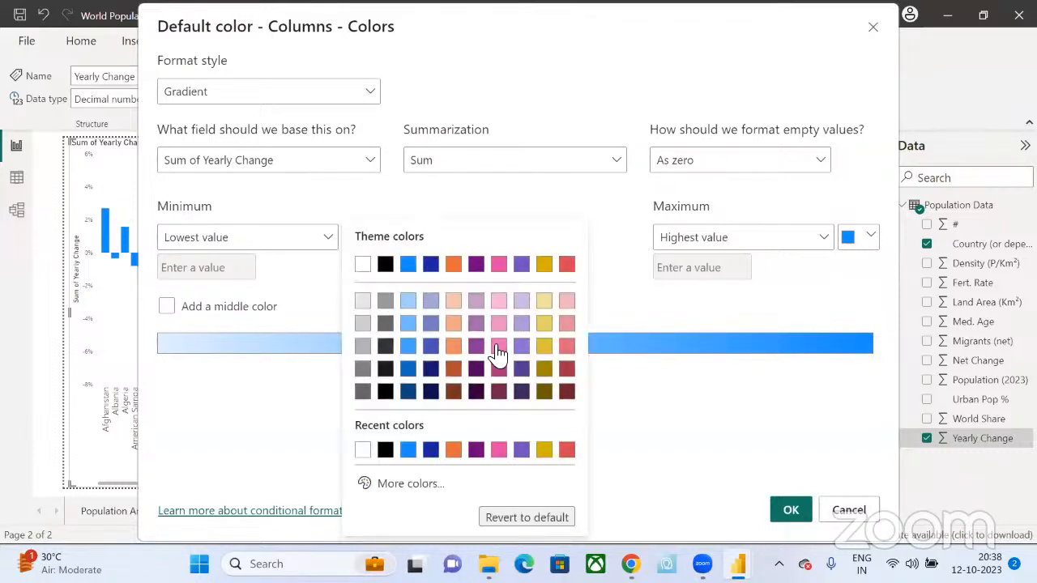
click(567, 392)
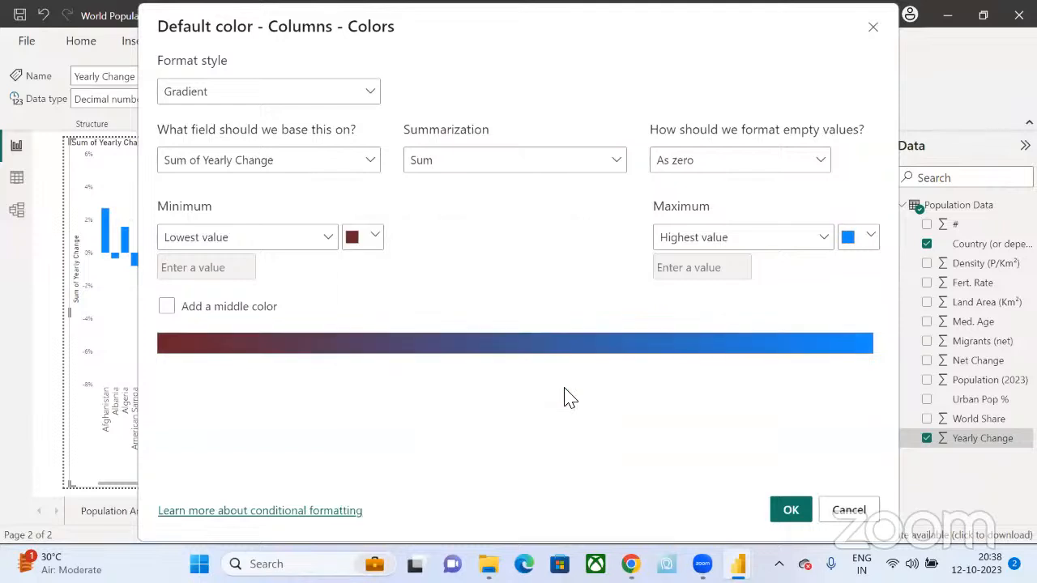
click(869, 247)
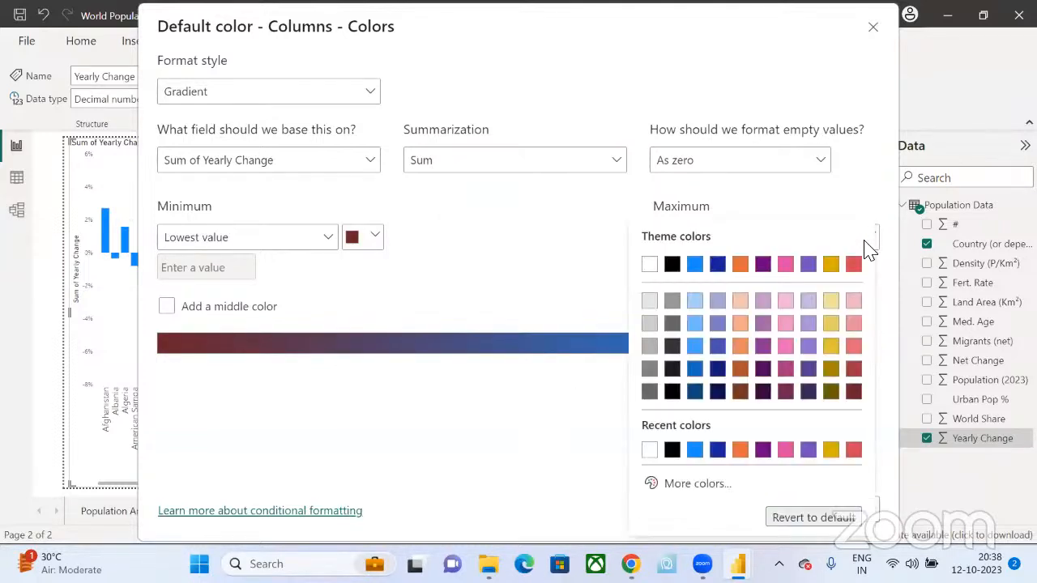
click(658, 484)
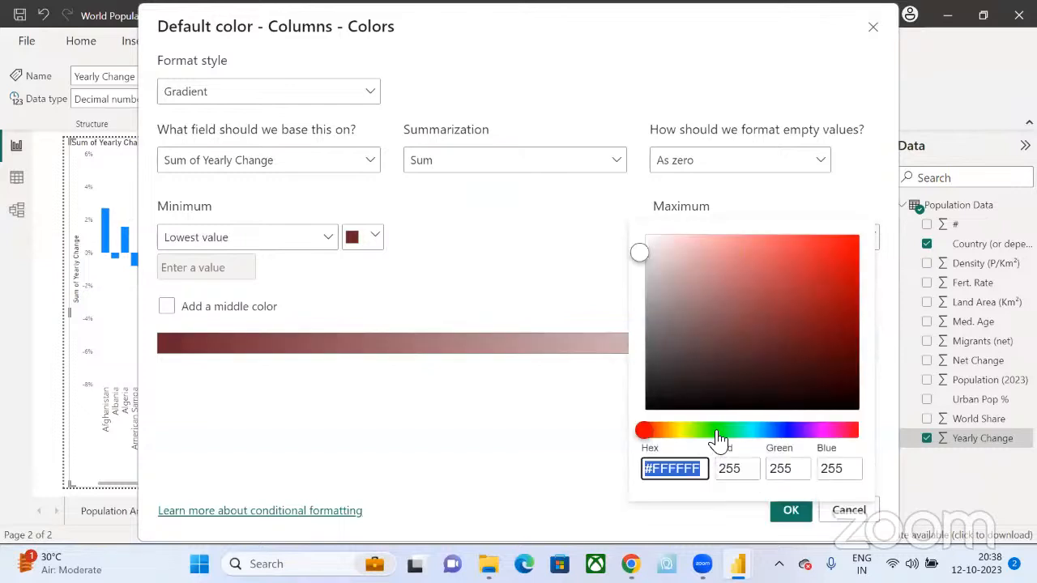
click(716, 432)
click(835, 245)
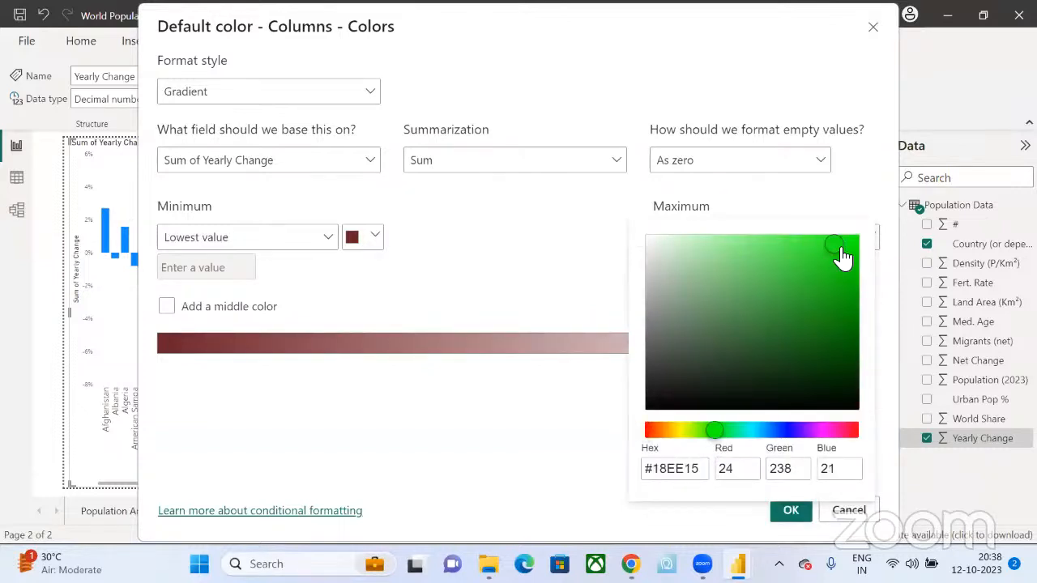
click(563, 247)
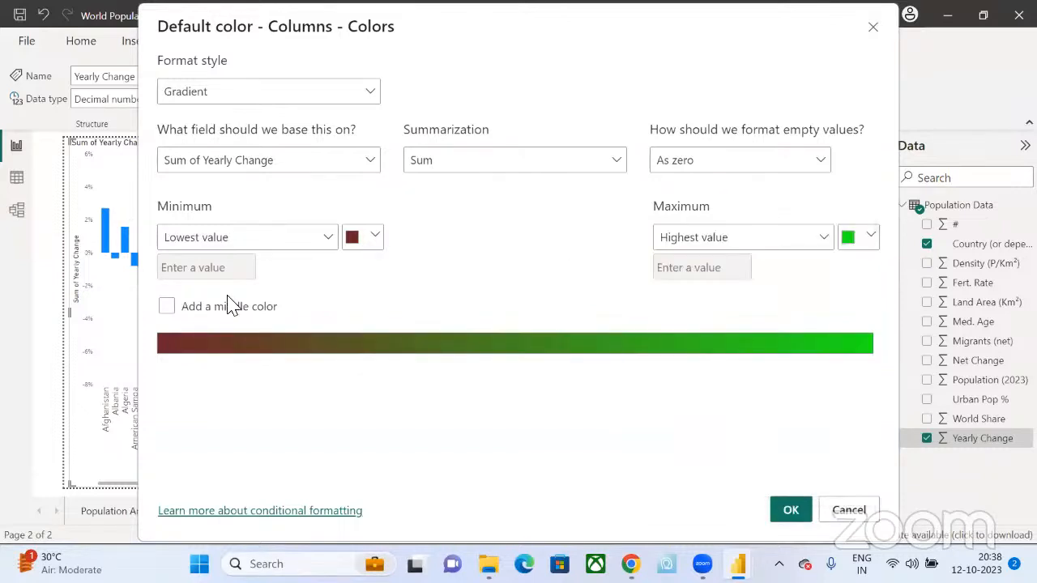
- Add a middle color to the gradient with a custom center value of 0, and apply it to the columns
click(166, 308)
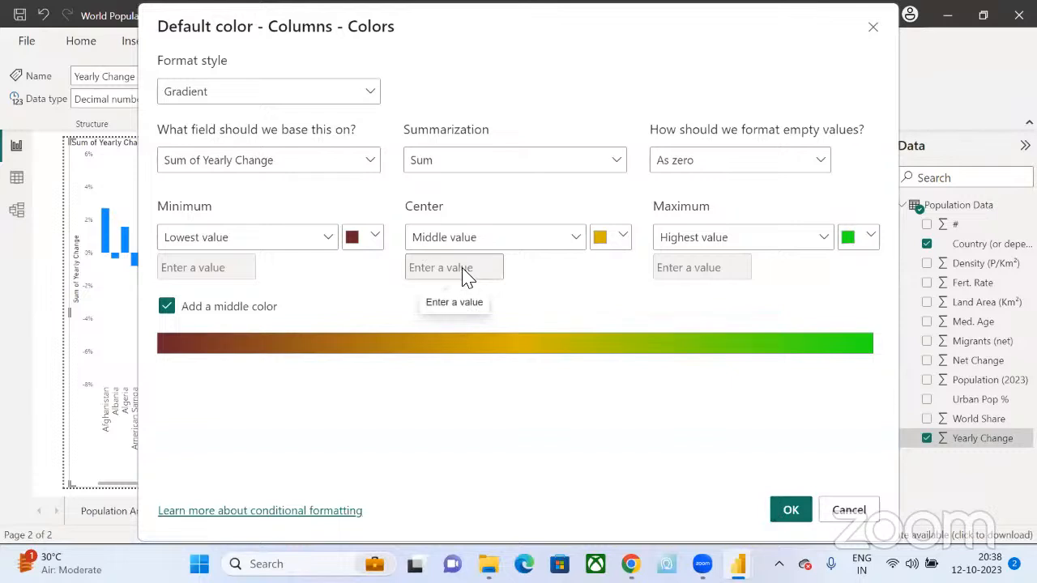
click(537, 236)
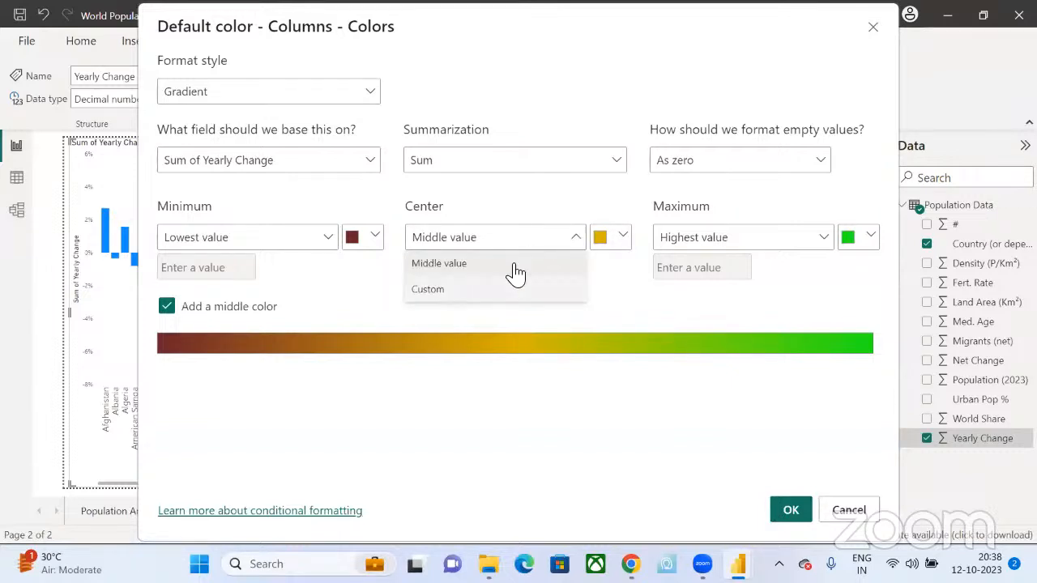
click(476, 293)
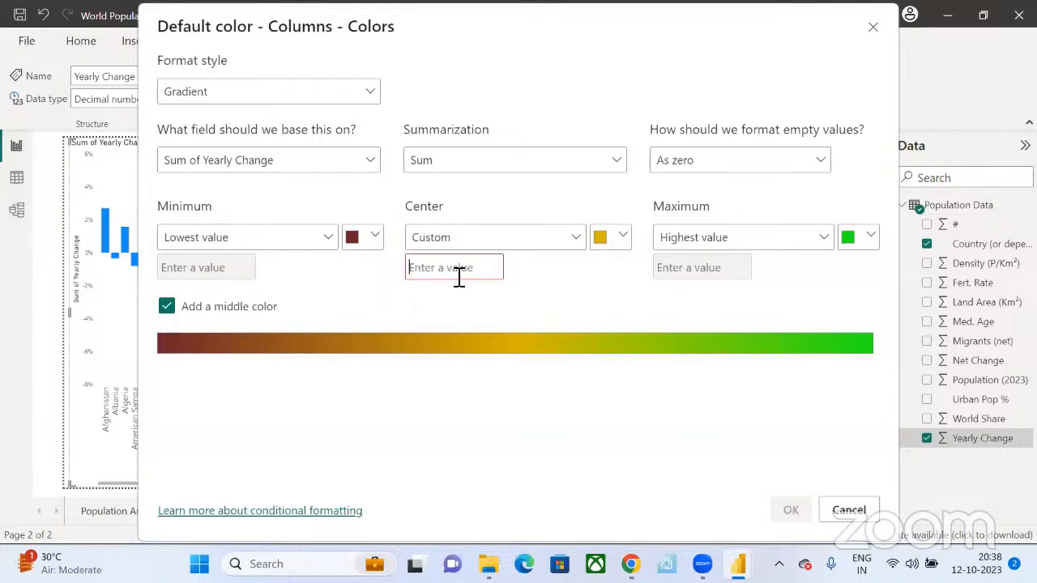
text(0)
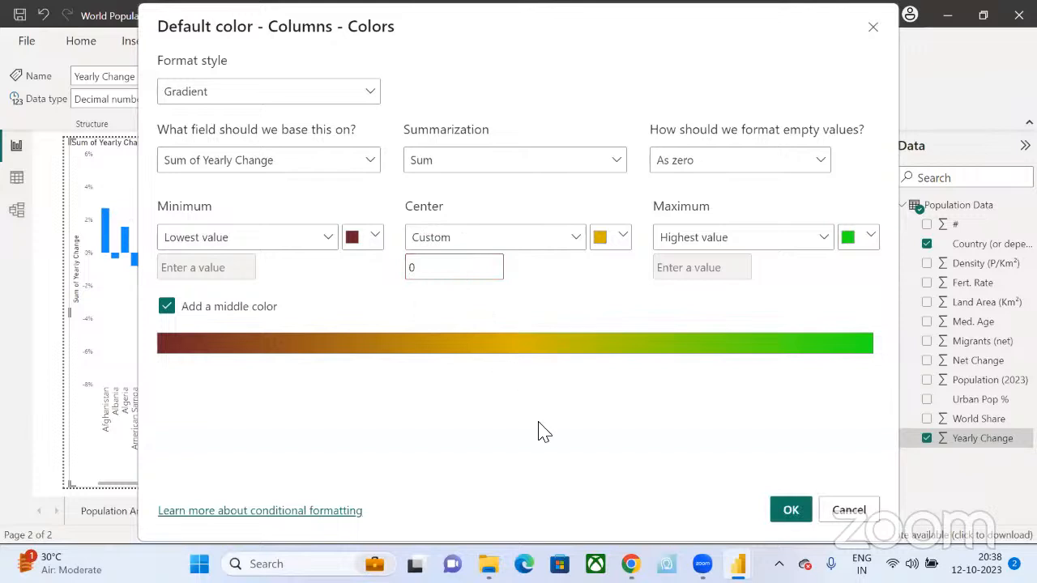
click(793, 510)
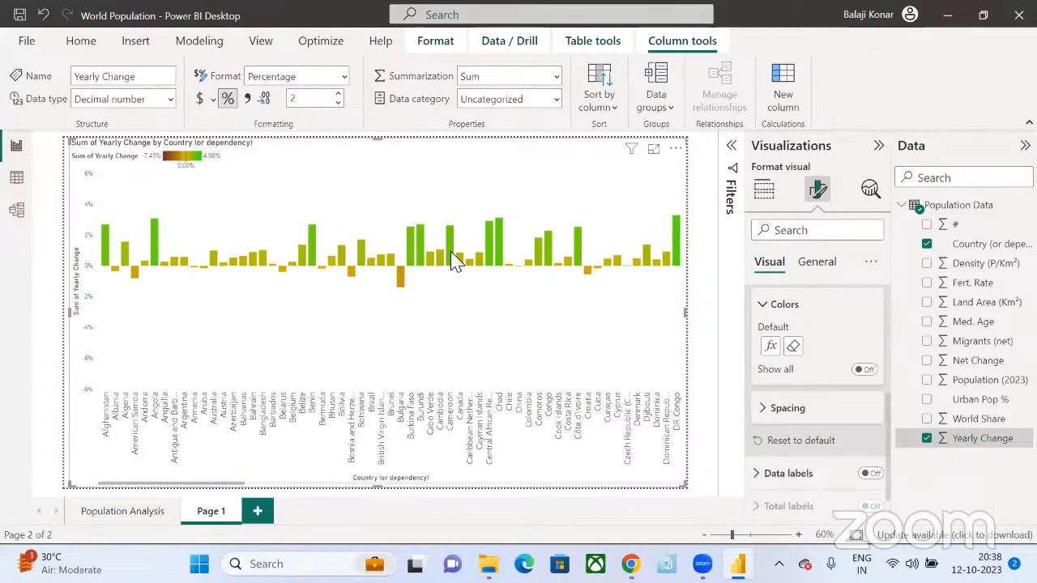
- Examine the gradient colors and yearly change values of the columns across all countries in the chart
mouse_move(452, 259)
mouse_move(402, 295)
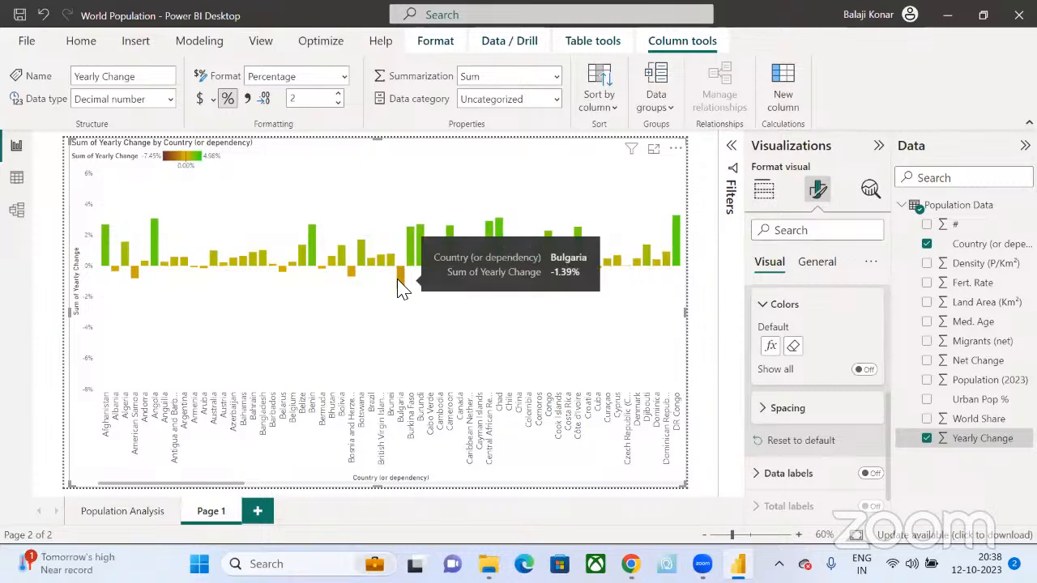
scroll(405, 300, down, 10)
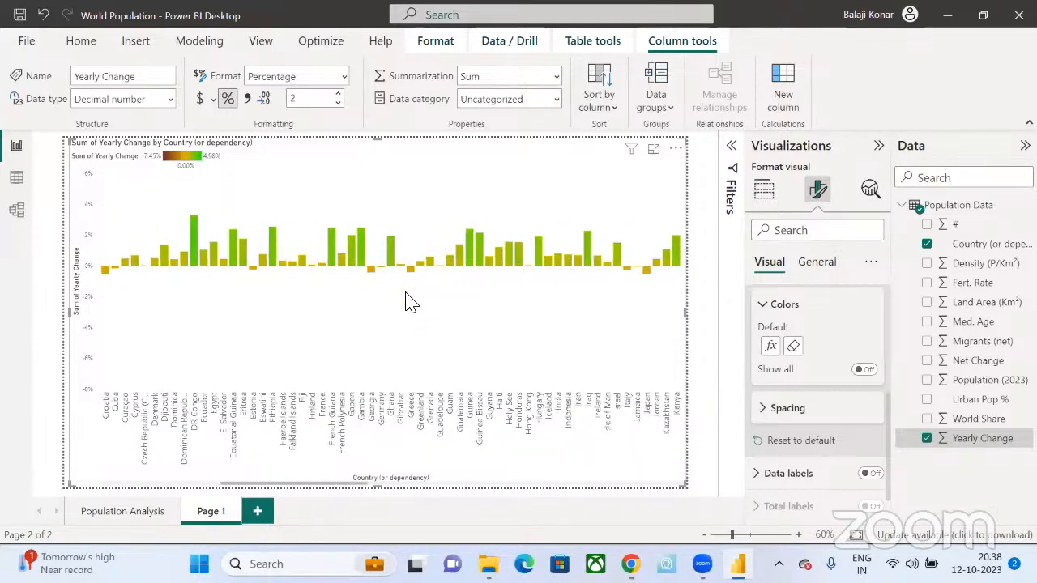
scroll(409, 301, up, 5)
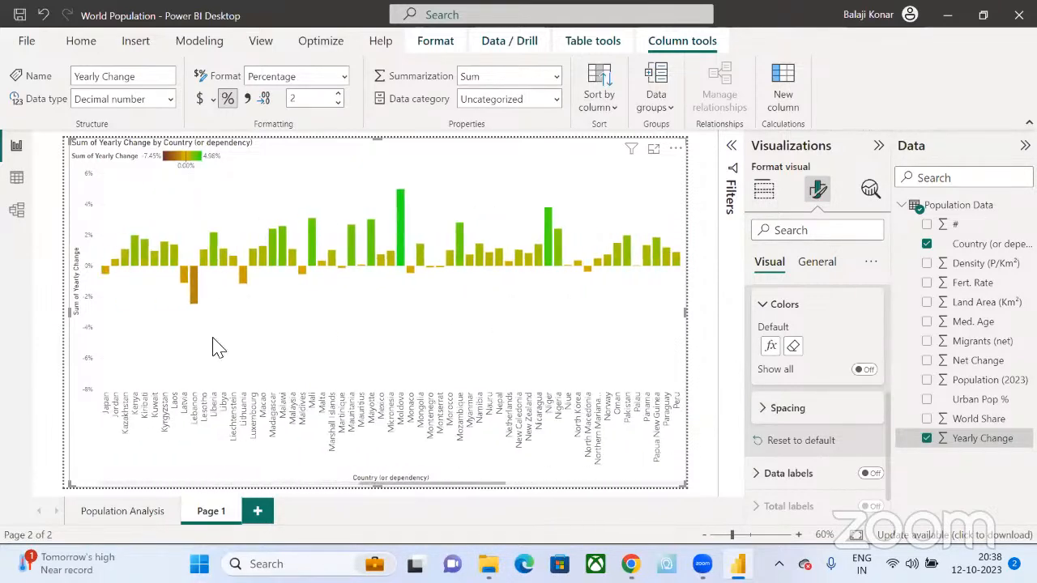
mouse_move(195, 295)
scroll(458, 346, down, 2)
scroll(458, 346, down, 5)
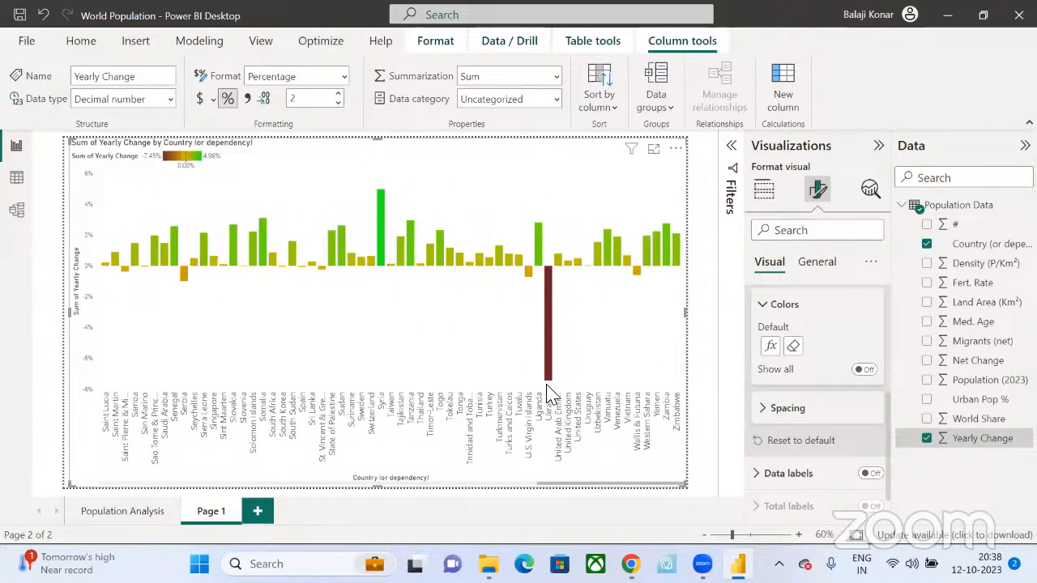
mouse_move(550, 344)
scroll(352, 326, up, 3)
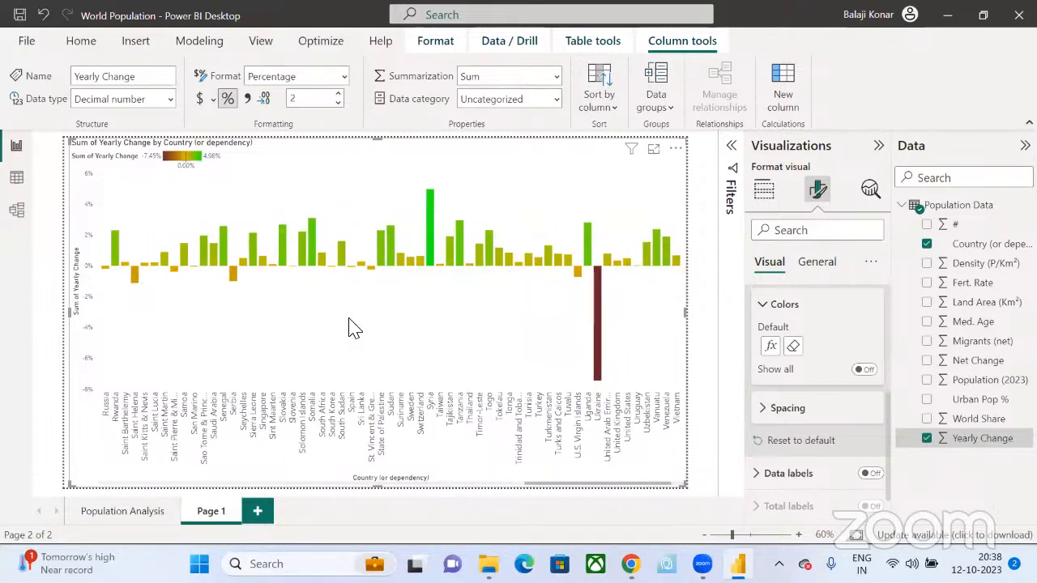
scroll(353, 284, down, 3)
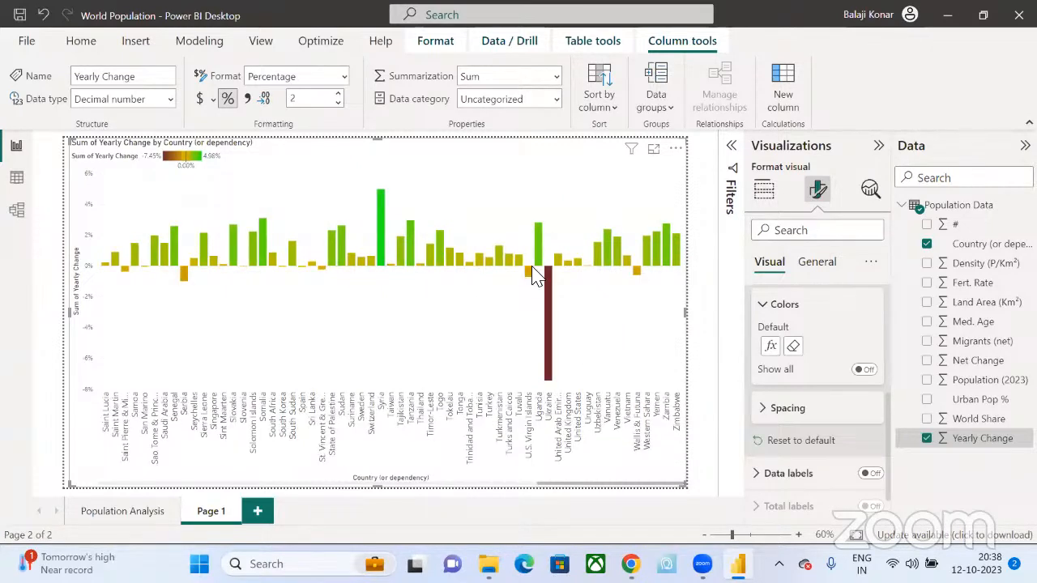
mouse_move(535, 275)
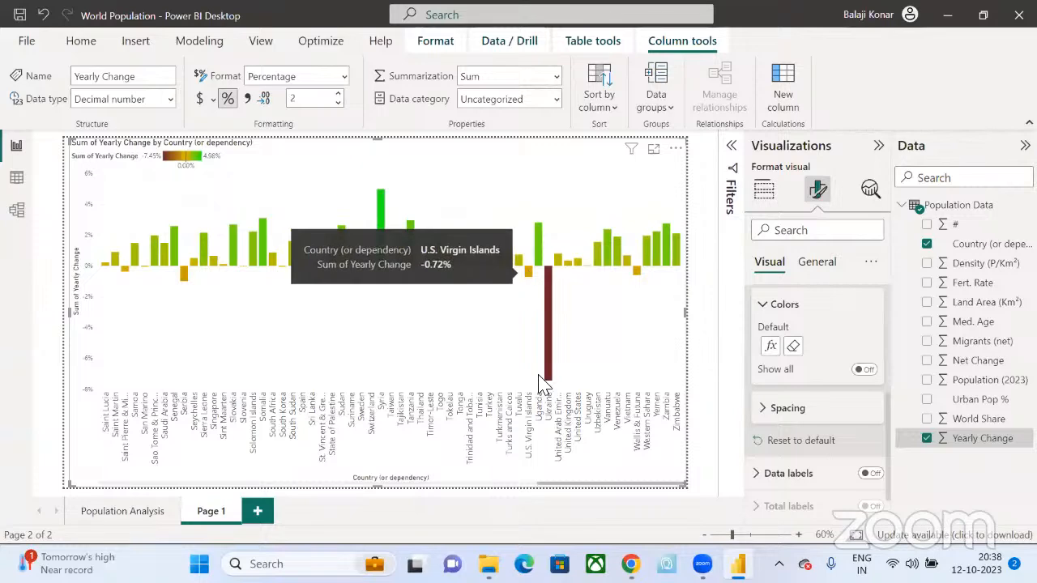
scroll(468, 354, up, 2)
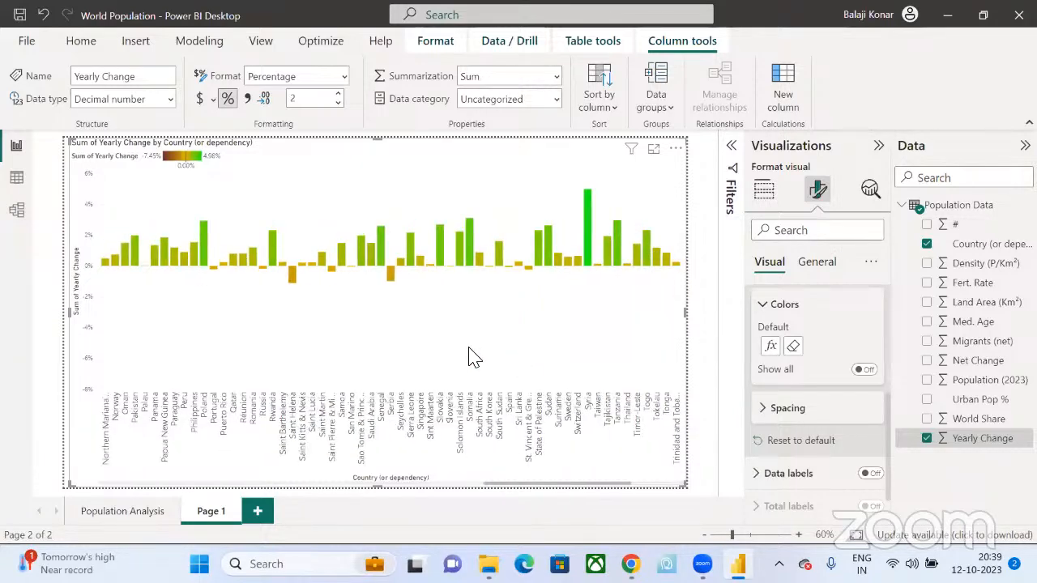
scroll(468, 357, up, 1)
scroll(458, 277, up, 1)
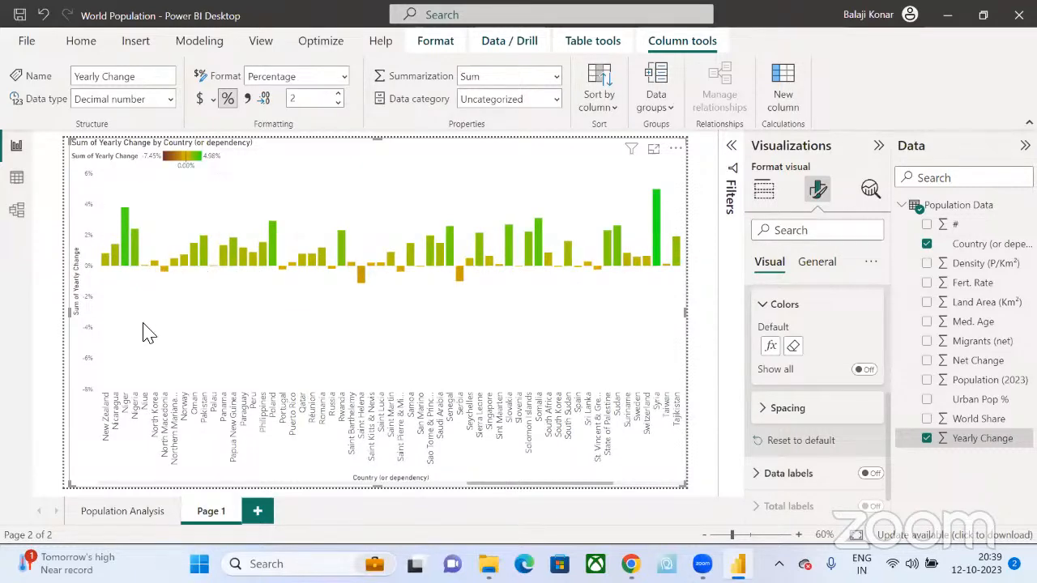
scroll(145, 332, up, 5)
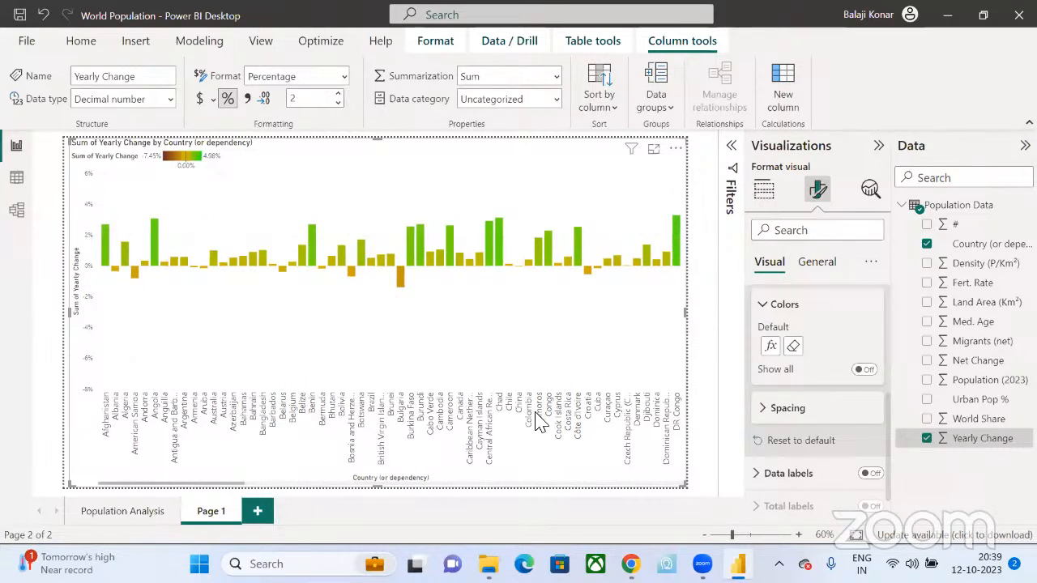
- Change the columns' gradient minimum color to the base red theme color and apply it to the chart
click(769, 348)
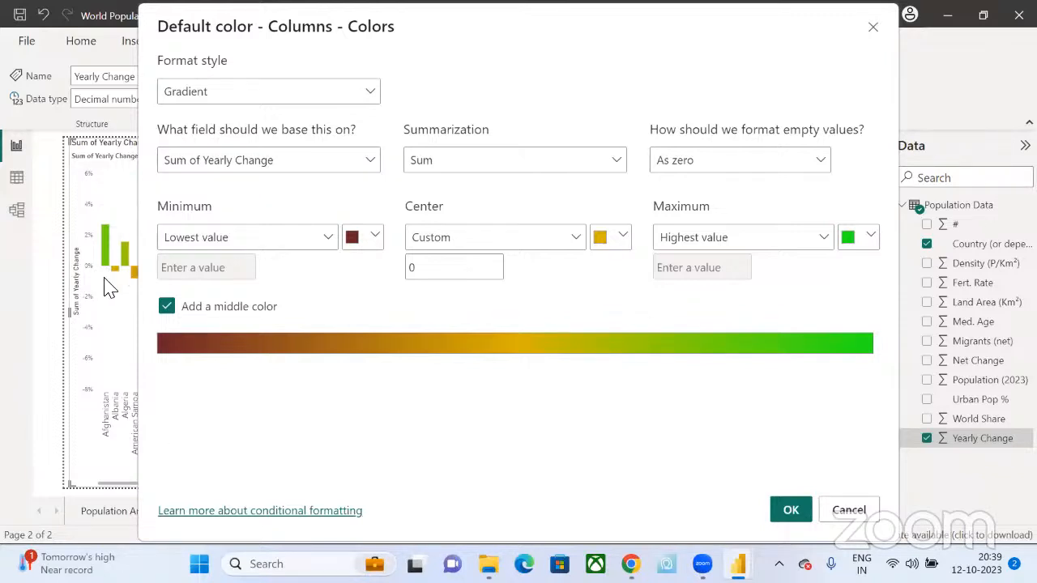
click(267, 162)
text(yea)
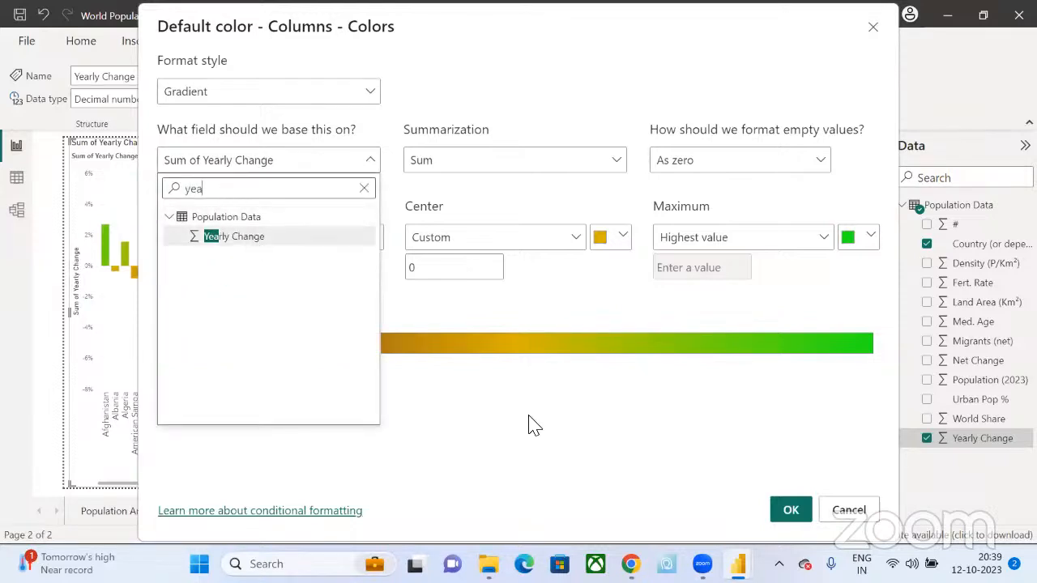
click(535, 389)
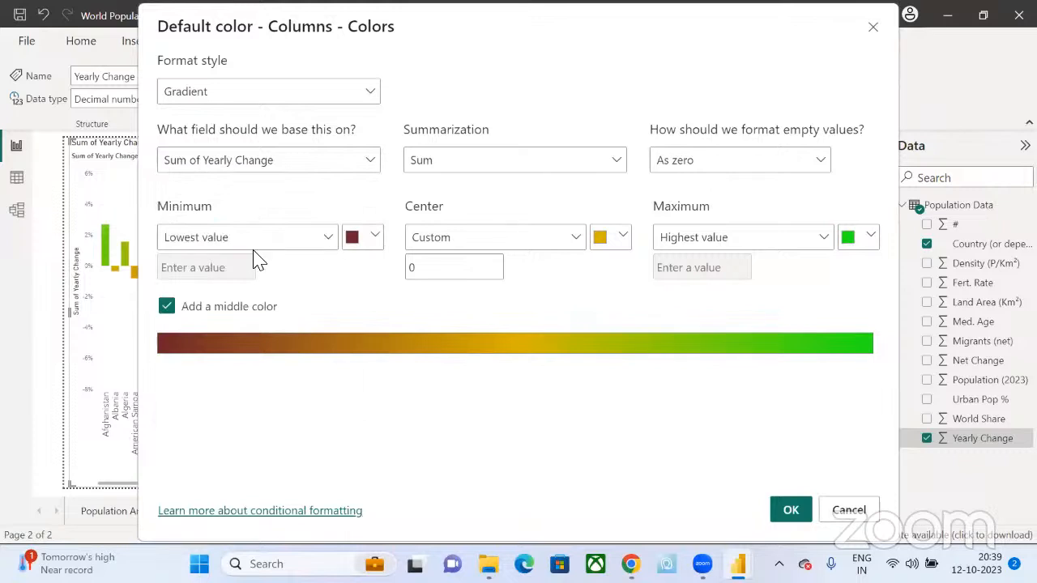
click(374, 240)
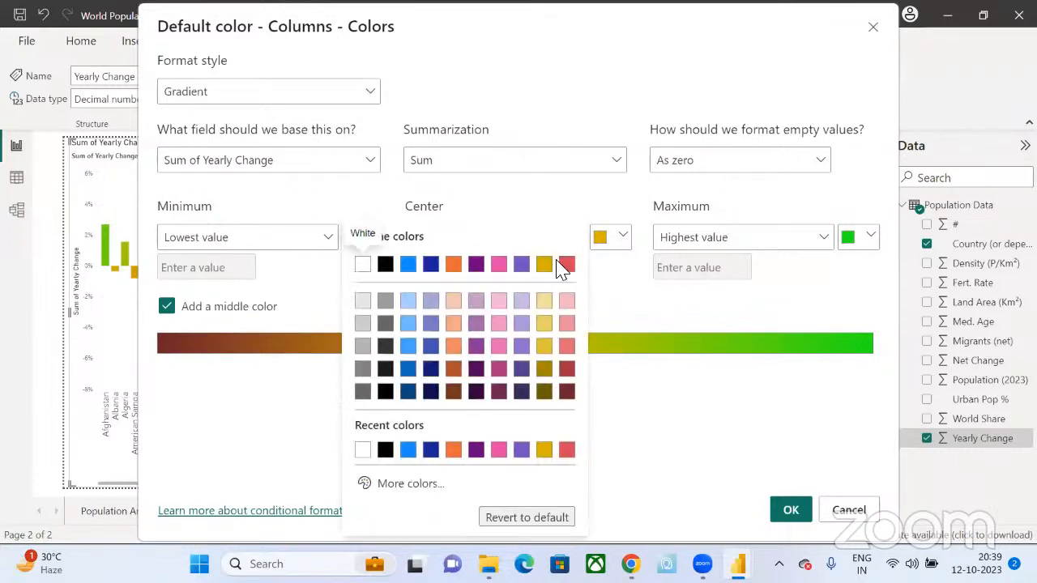
click(567, 265)
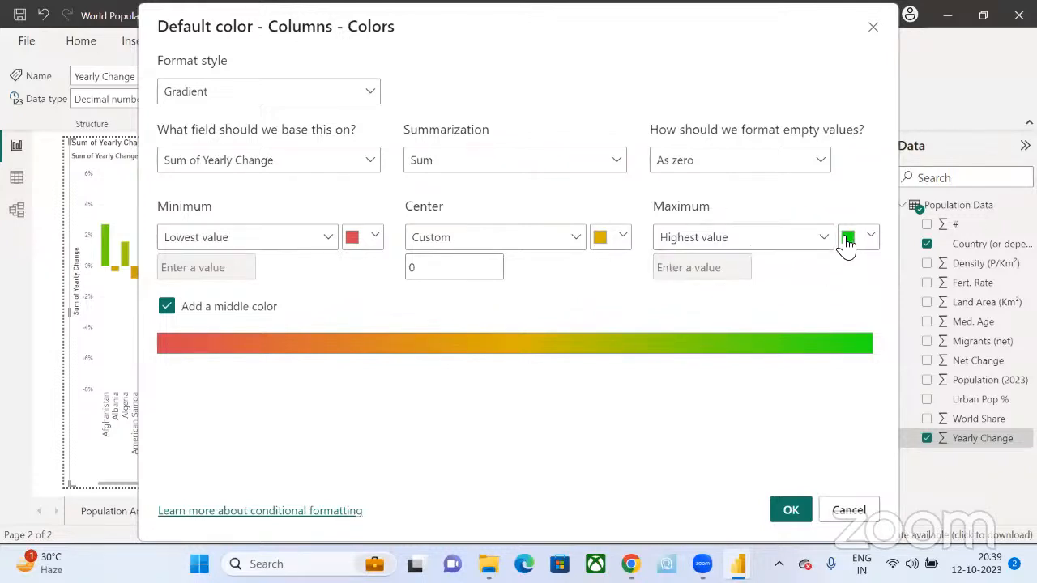
click(787, 514)
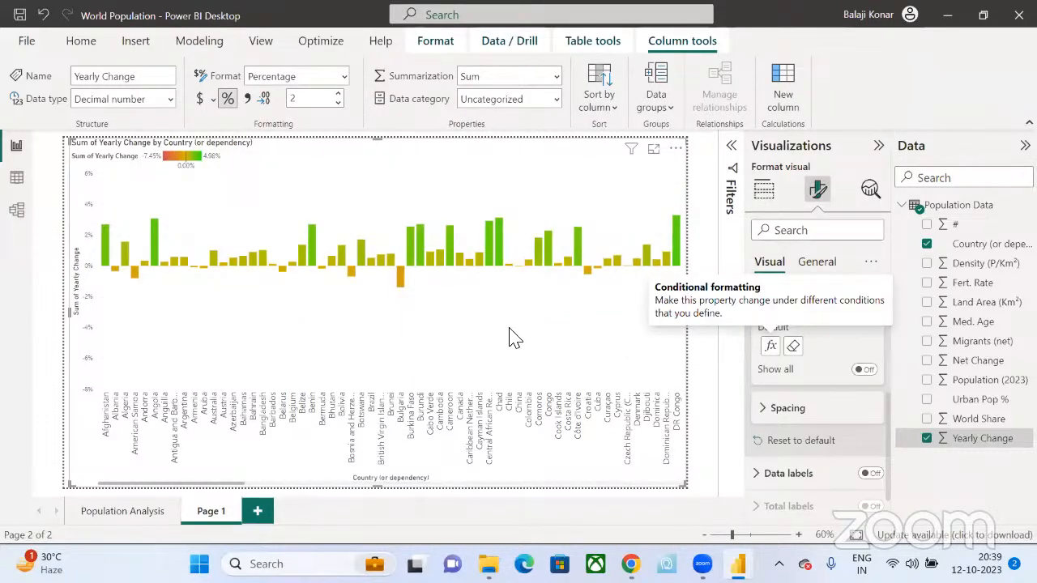
scroll(512, 337, down, 10)
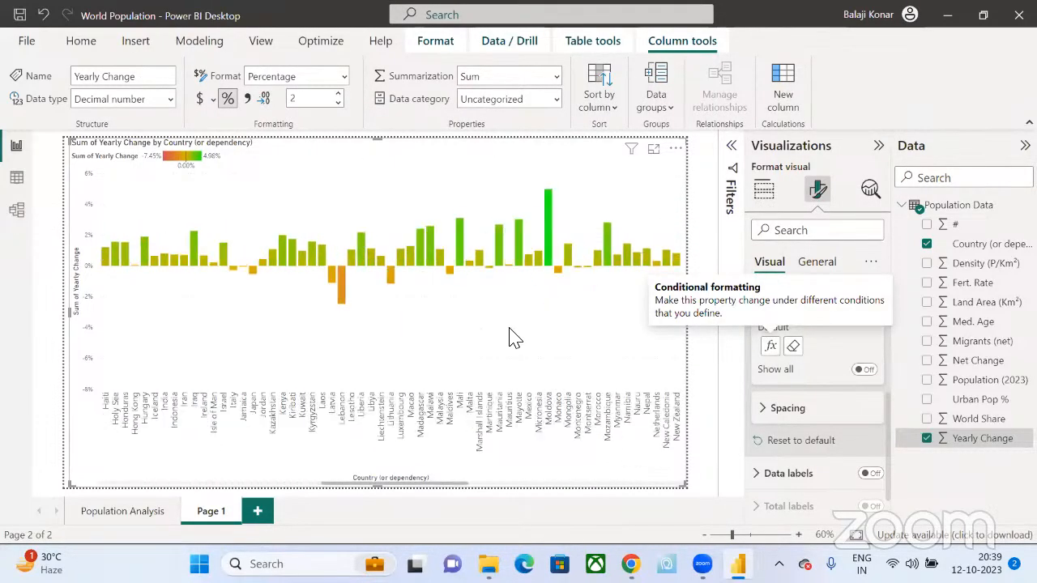
scroll(511, 334, down, 10)
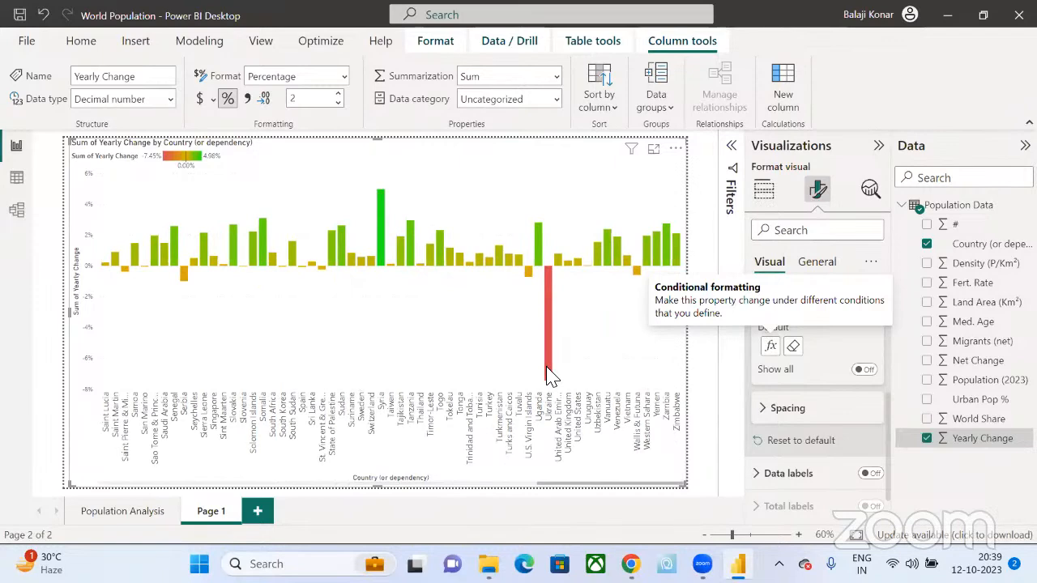
mouse_move(550, 362)
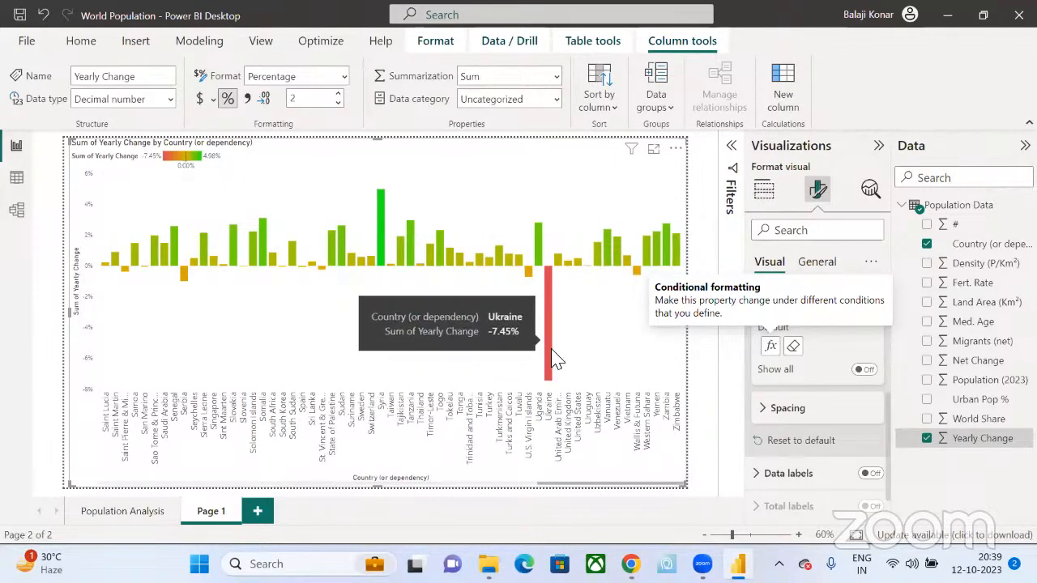
scroll(212, 367, up, 20)
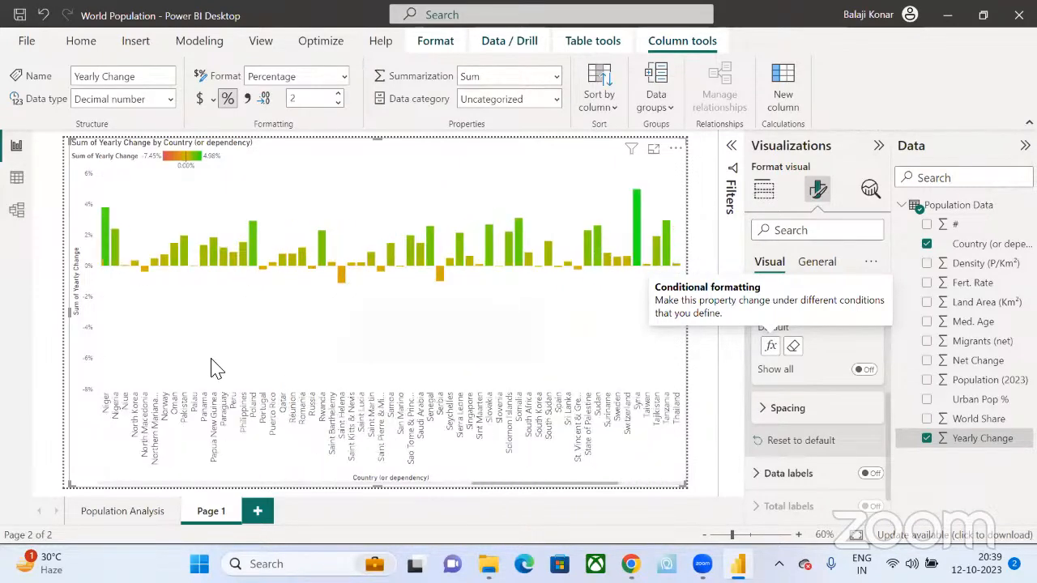
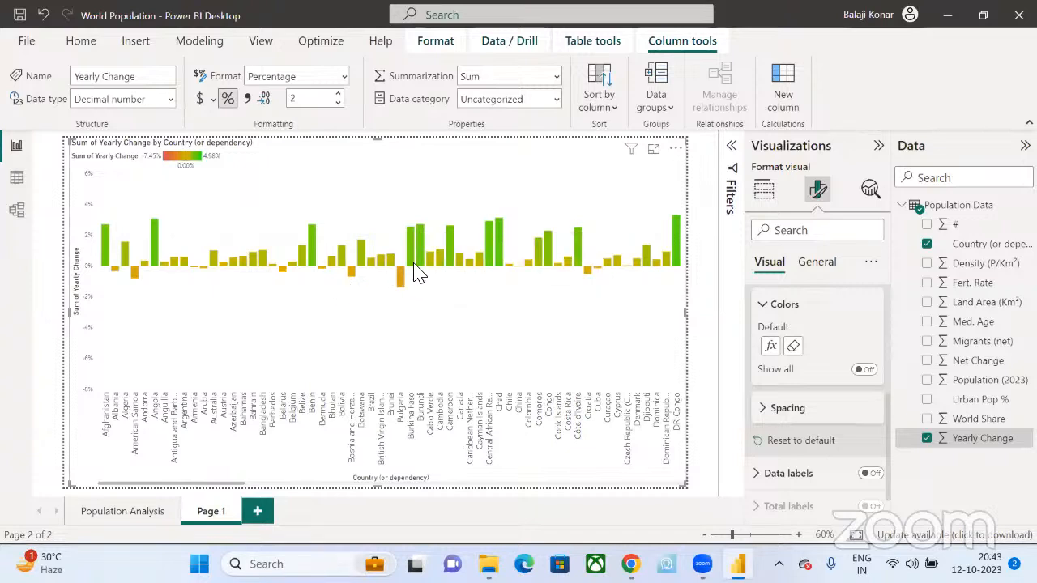
- Clear the gradient conditional formatting from the chart's columns
mouse_move(422, 246)
click(793, 346)
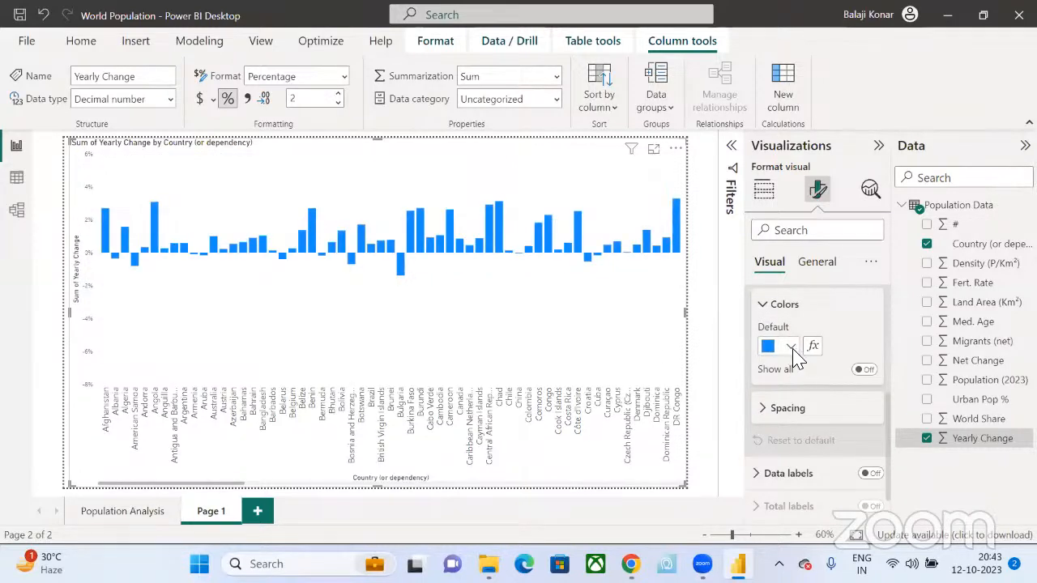
click(793, 349)
- Set up rule-based conditional color formatting for the columns, based on the Yearly Change field with Sum summarization
click(813, 351)
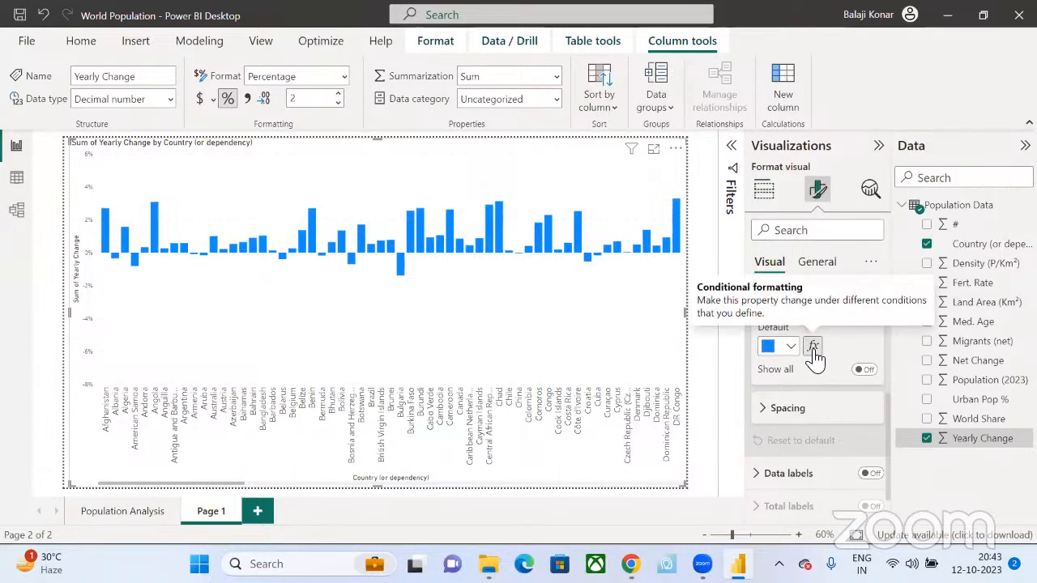
click(814, 348)
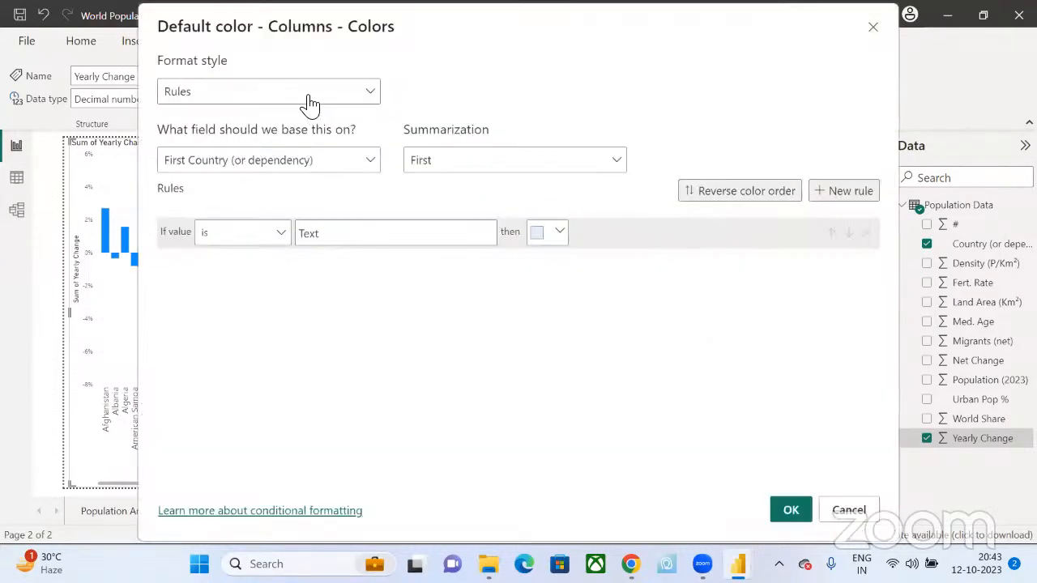
click(301, 100)
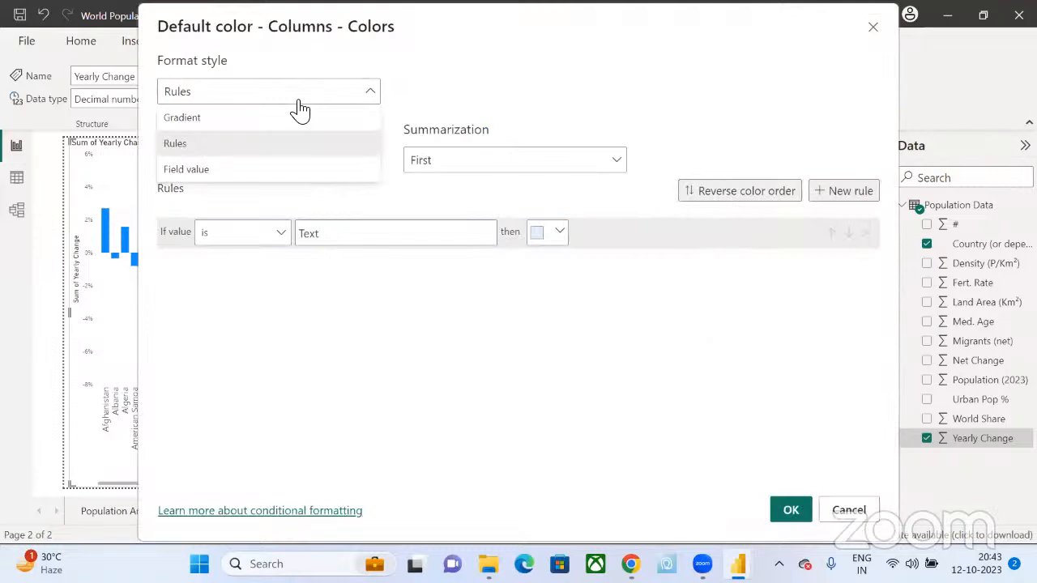
click(275, 152)
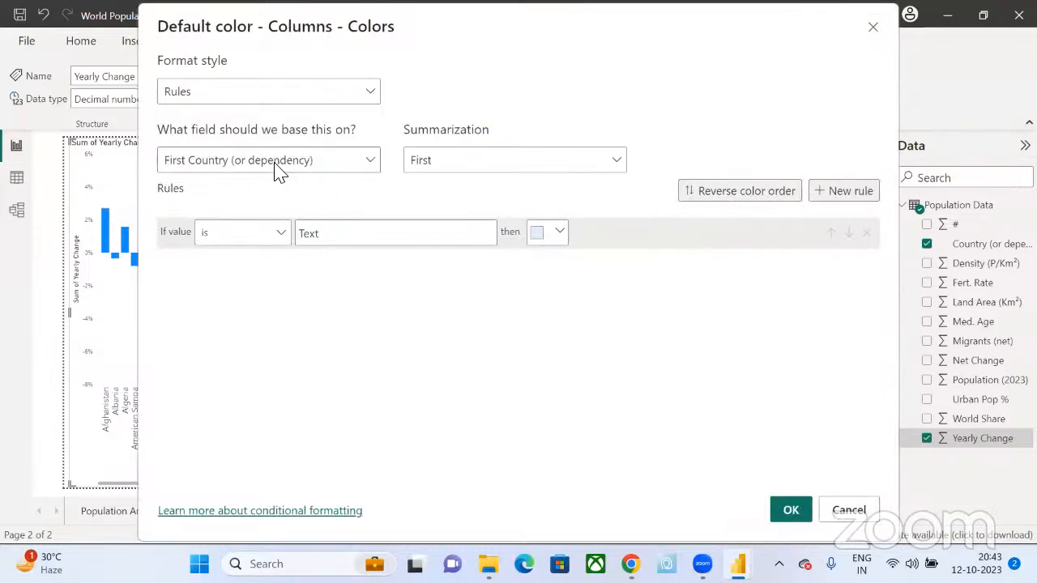
click(273, 162)
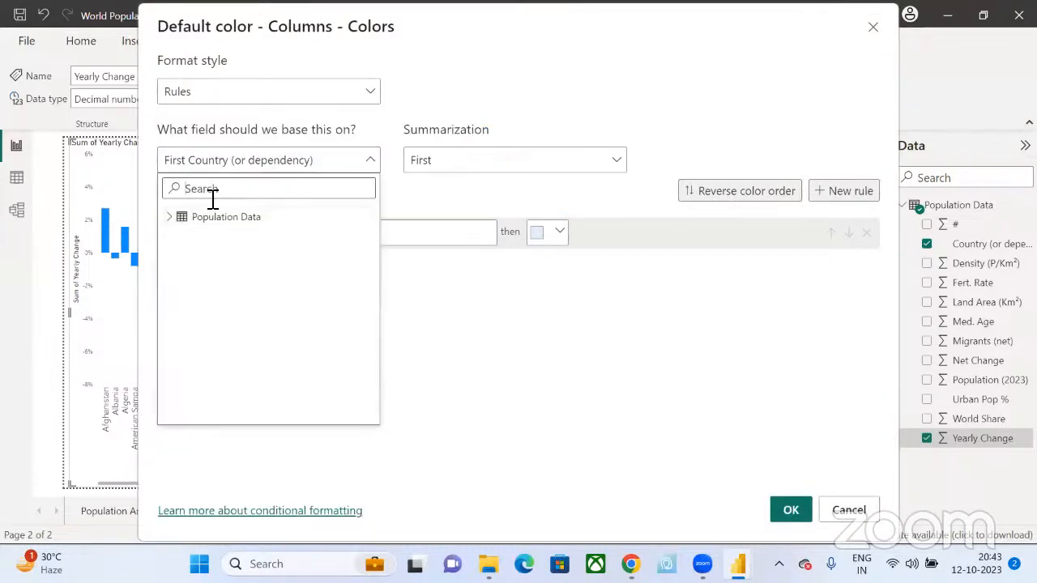
text(year)
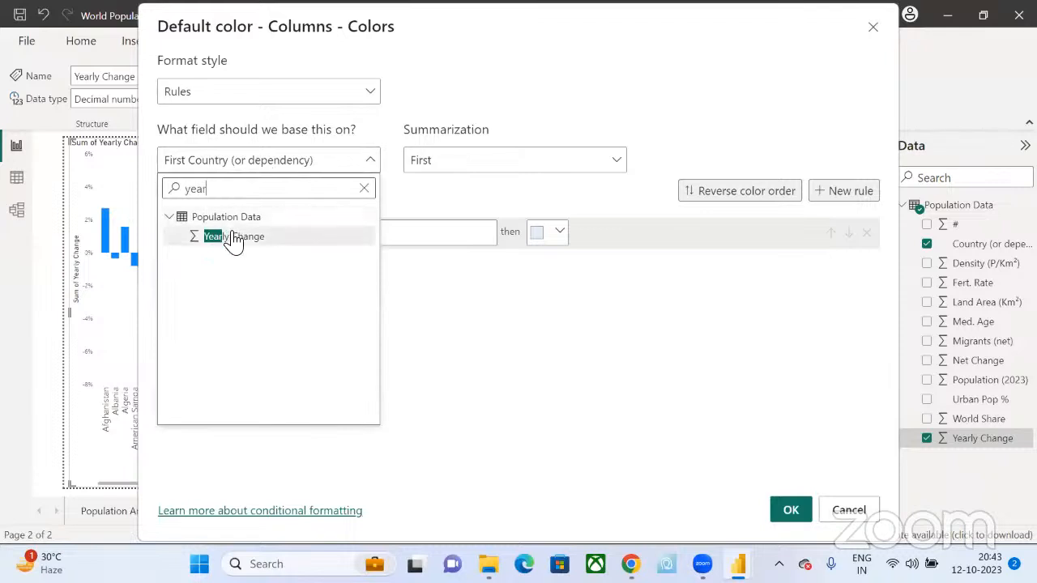
click(233, 237)
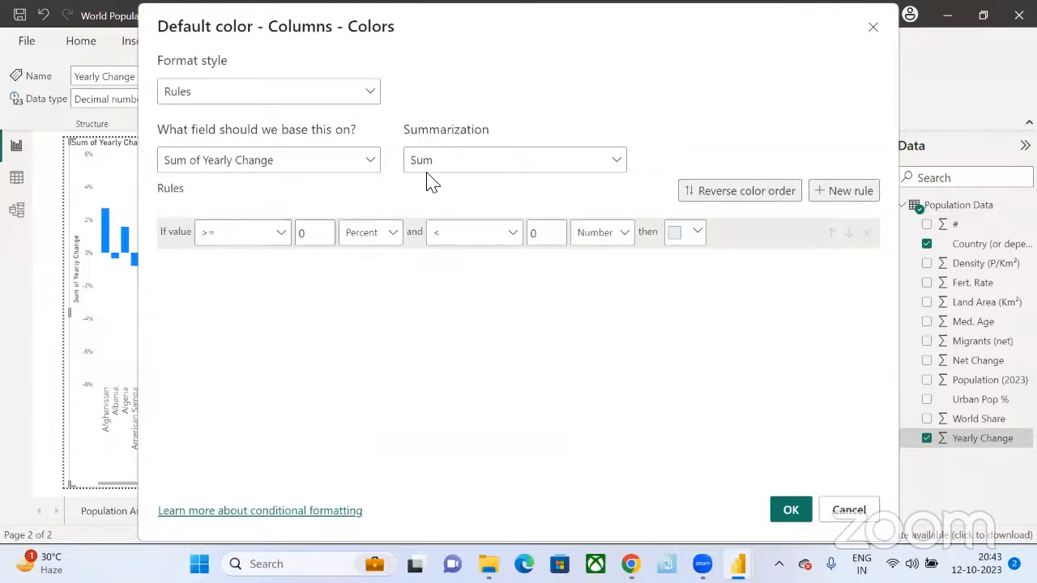
click(452, 166)
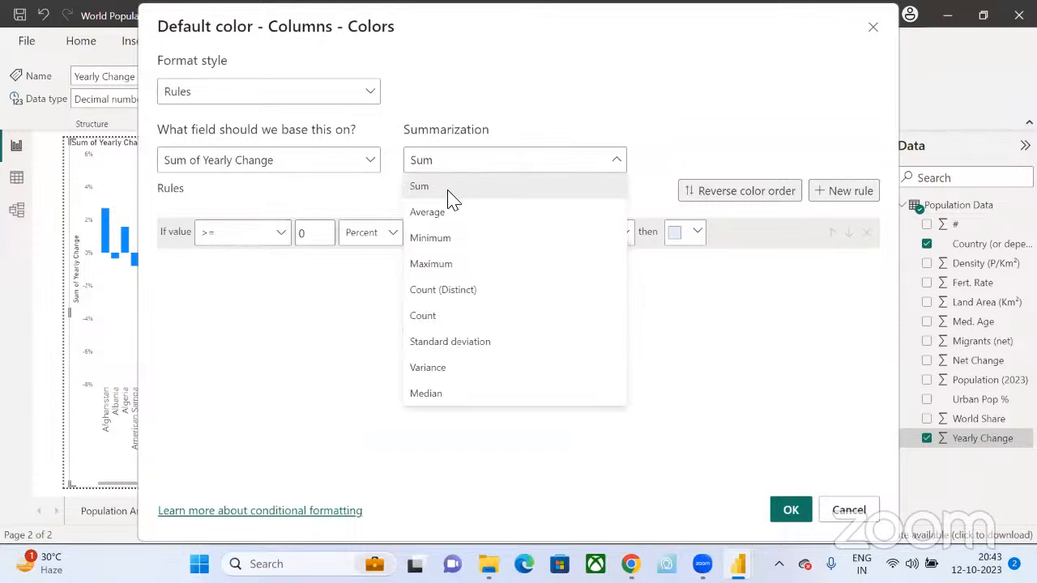
click(448, 192)
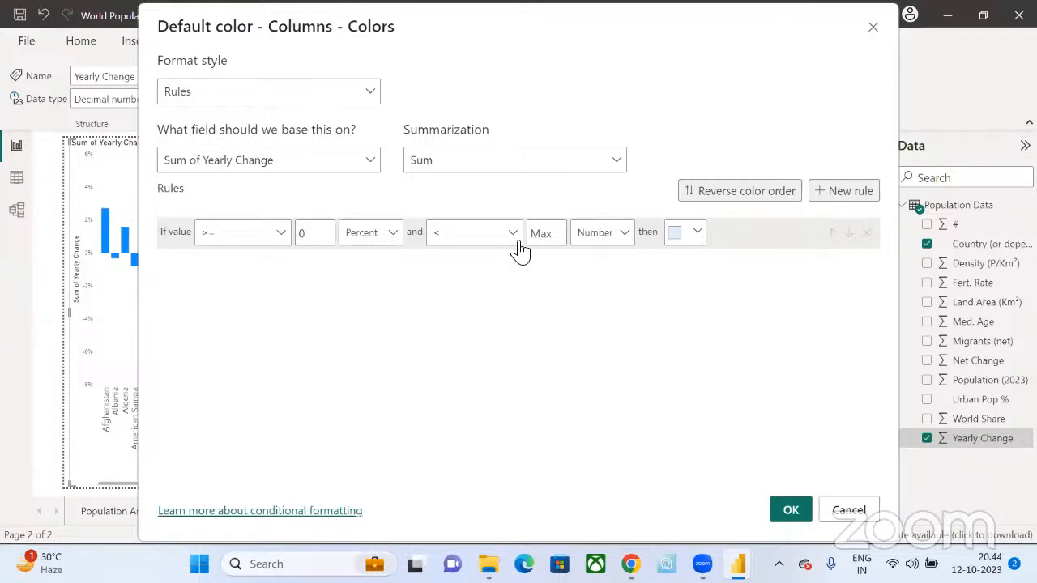
- Set the rule's upper limit to Max and its color to the custom green #28D31B
click(698, 235)
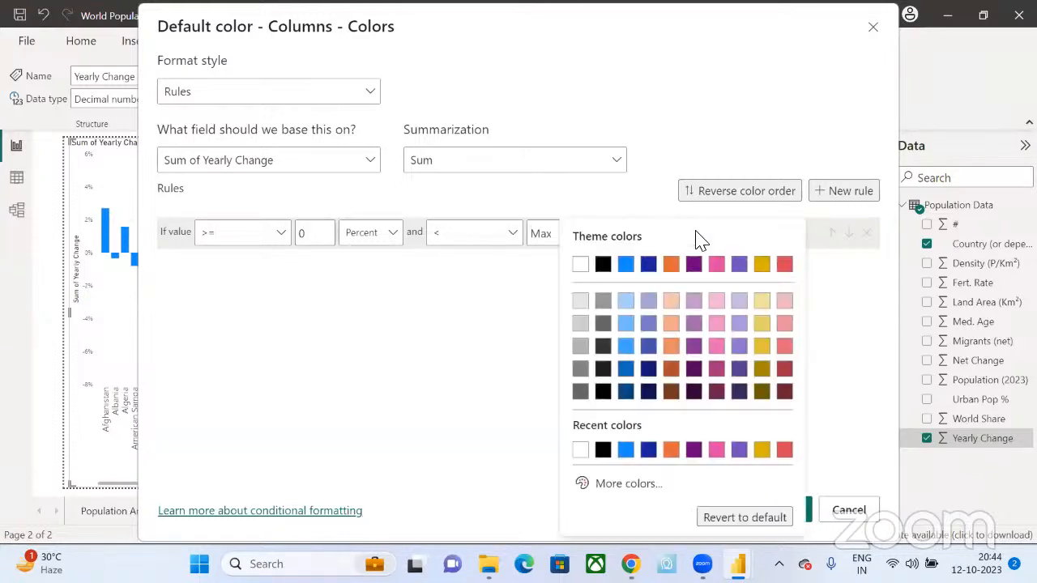
click(617, 484)
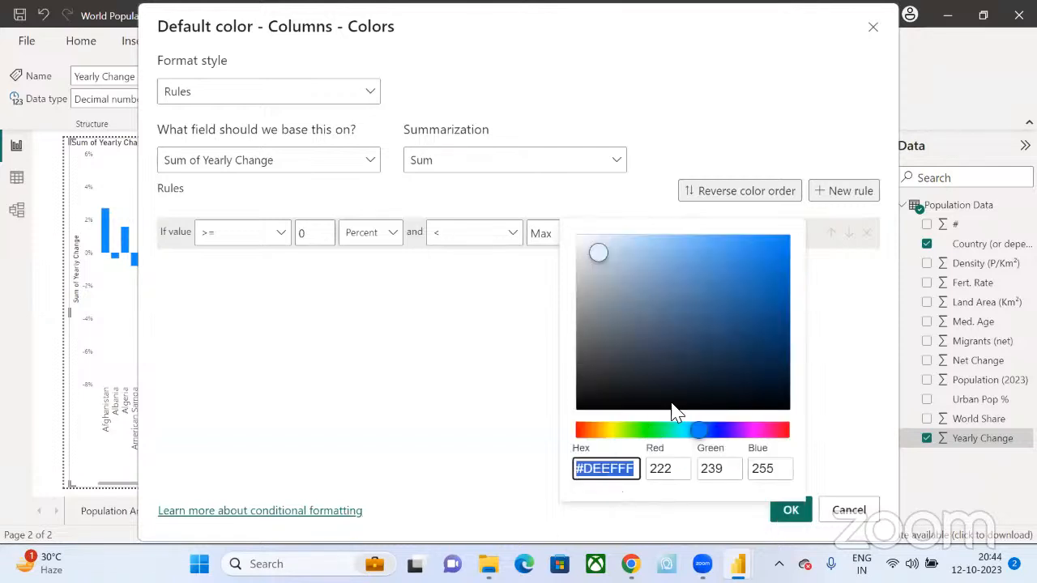
click(643, 430)
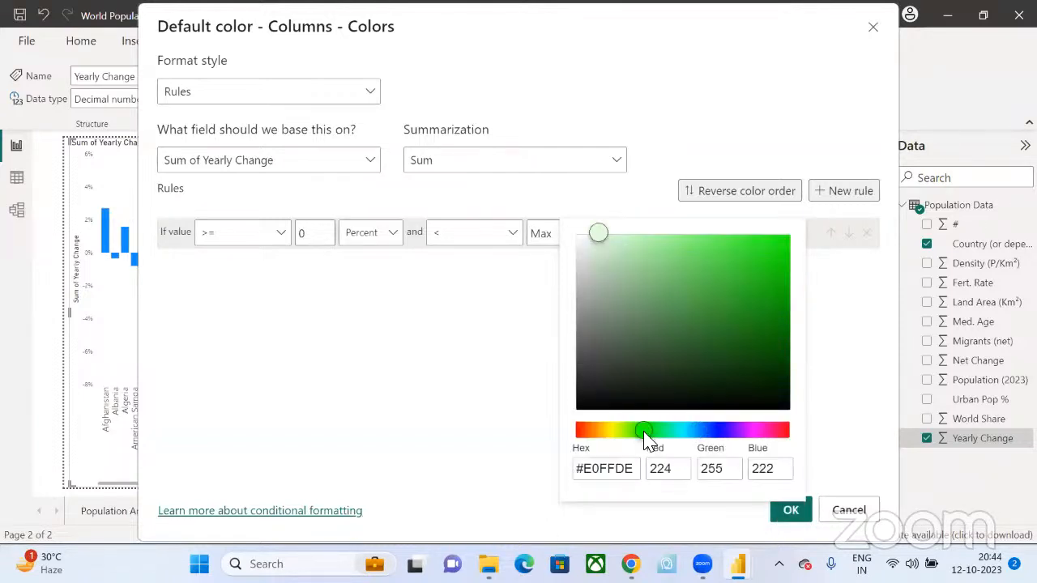
click(755, 262)
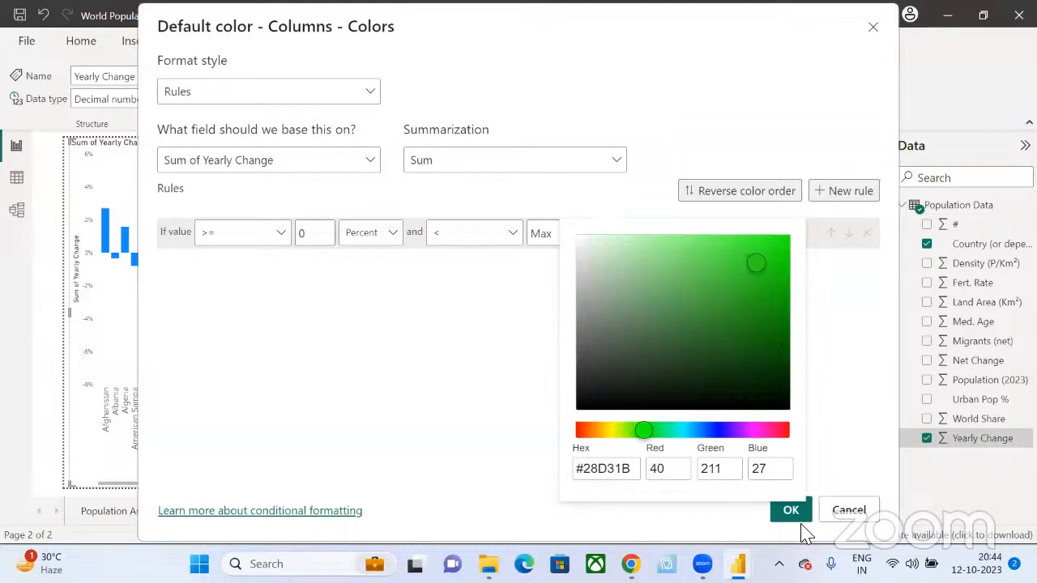
- Add a second color rule for values greater than Min and less than 0
click(748, 505)
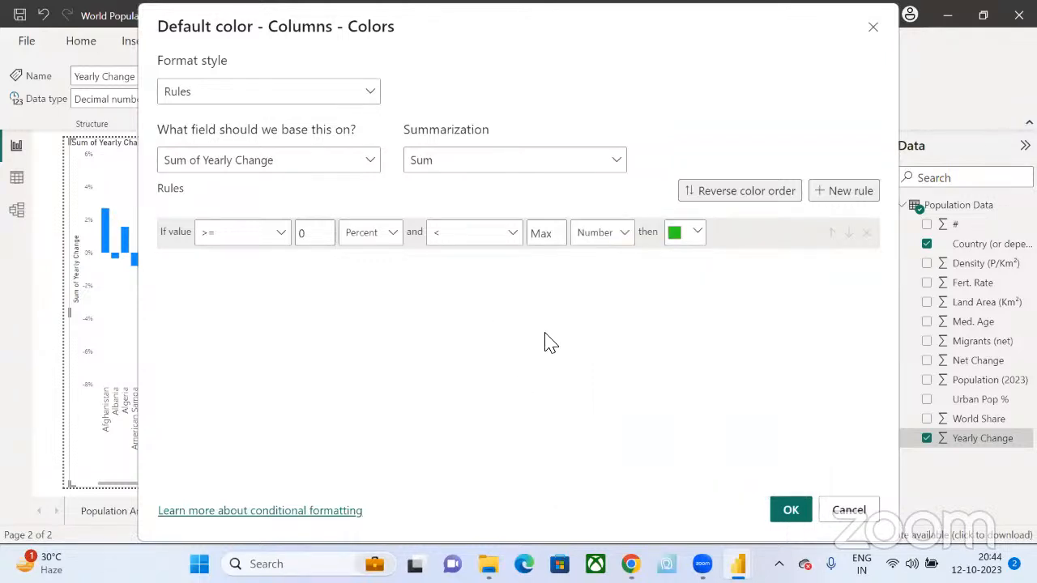
click(826, 190)
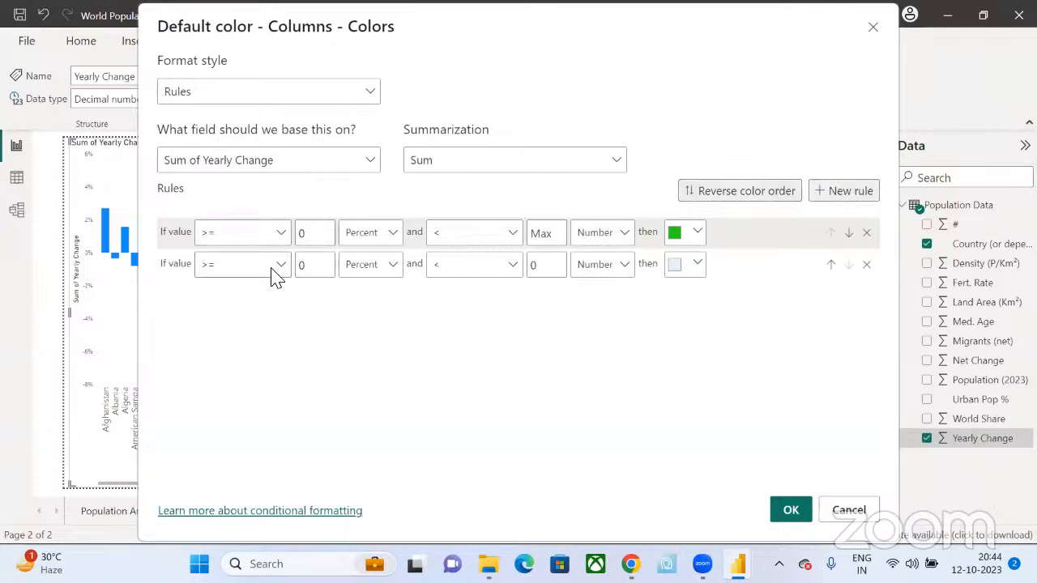
click(271, 270)
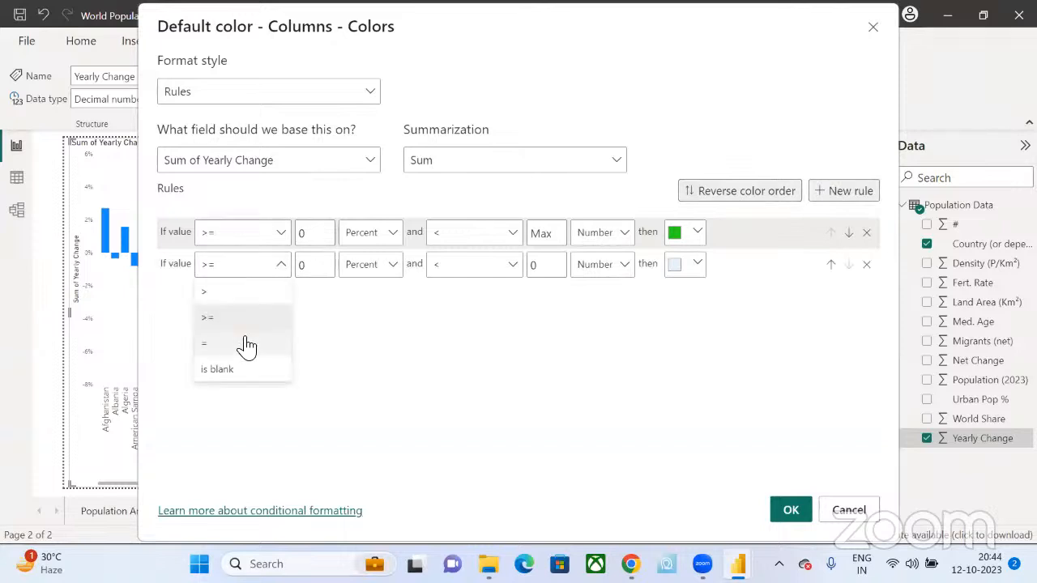
click(245, 292)
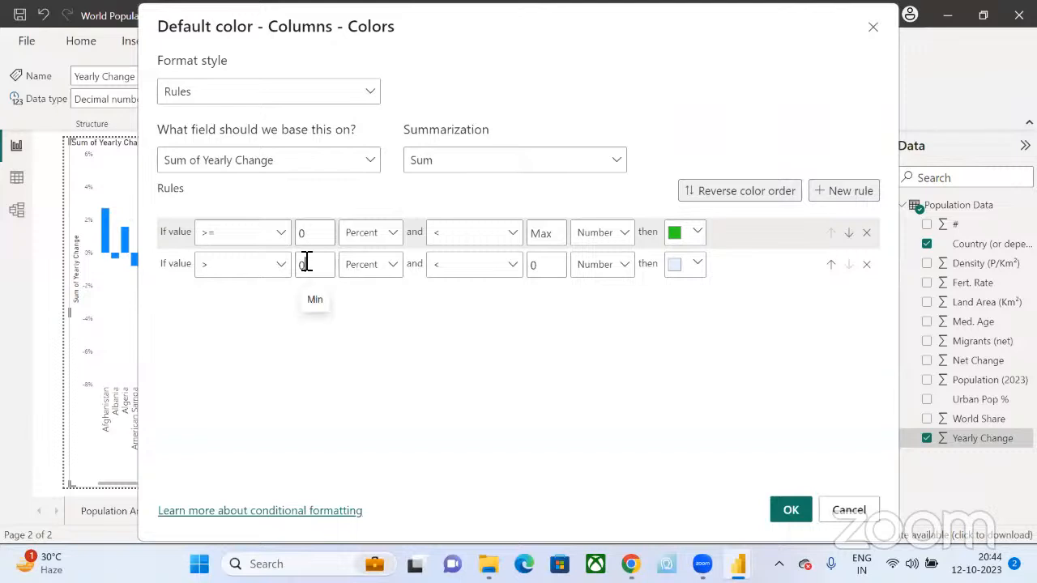
click(306, 264)
key(BackSpace)
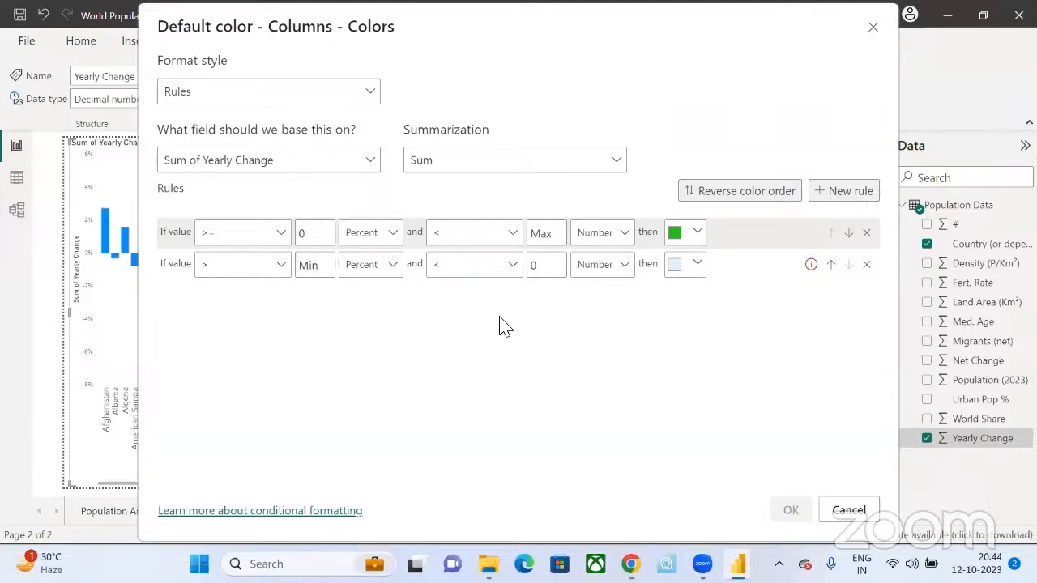
double_click(549, 267)
- Set the second rule's color to the custom red #D71045
click(698, 271)
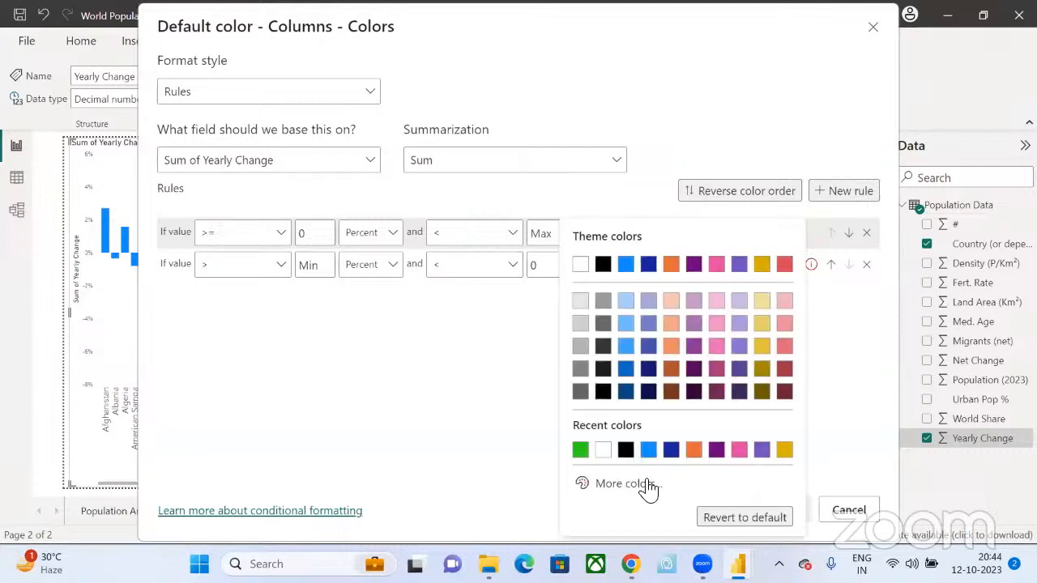
click(648, 484)
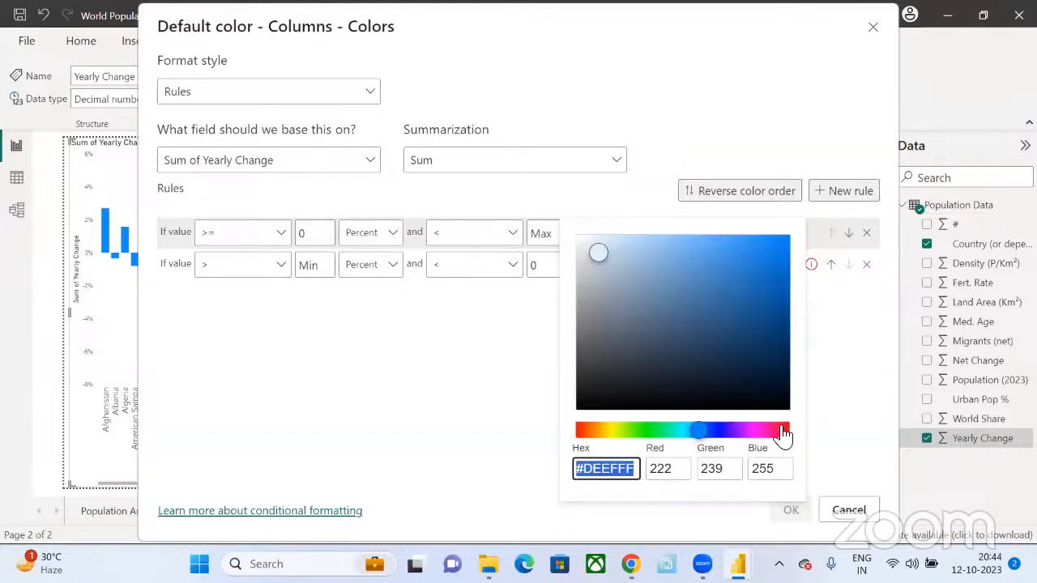
click(782, 435)
click(767, 260)
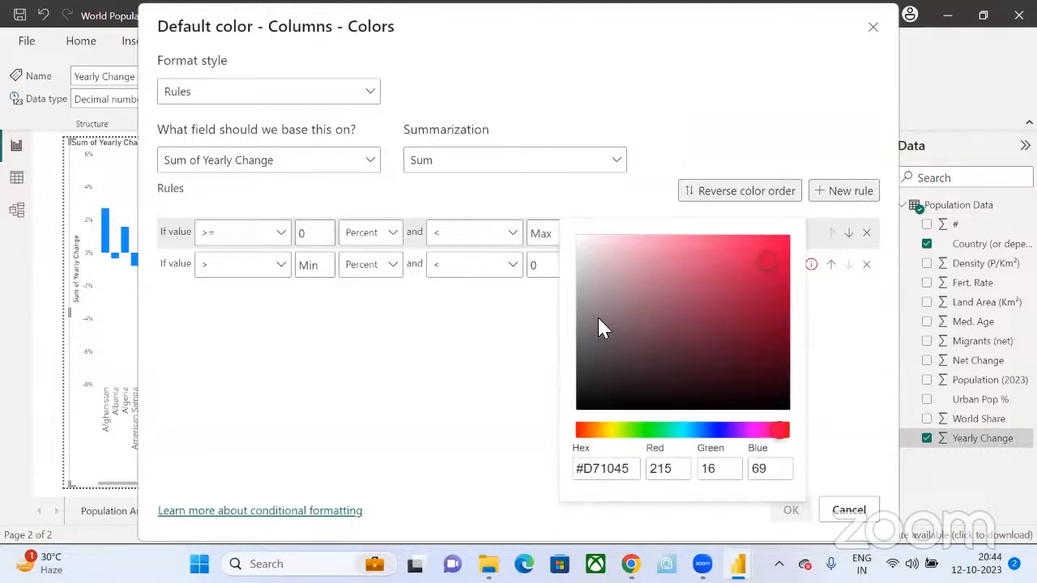
click(354, 375)
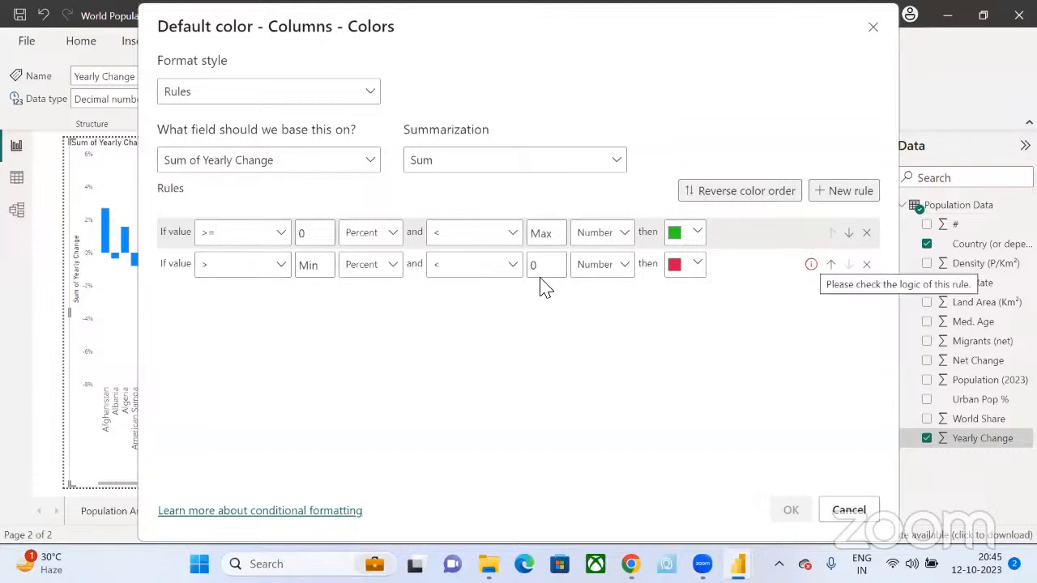
- Try to fix the rule logic by switching the upper limit type of both color rules to Percent
click(512, 274)
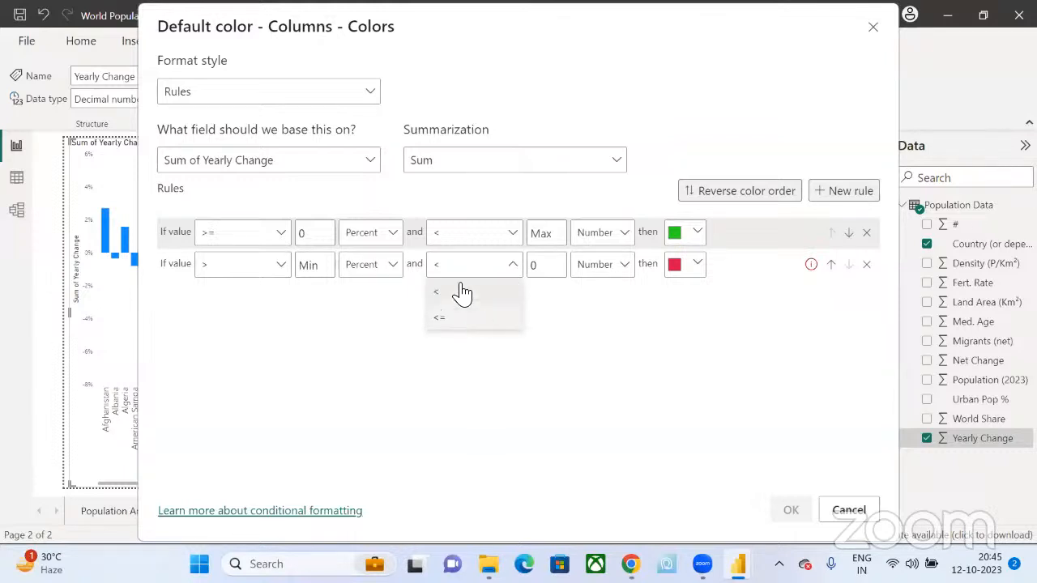
click(502, 268)
click(502, 268)
click(467, 294)
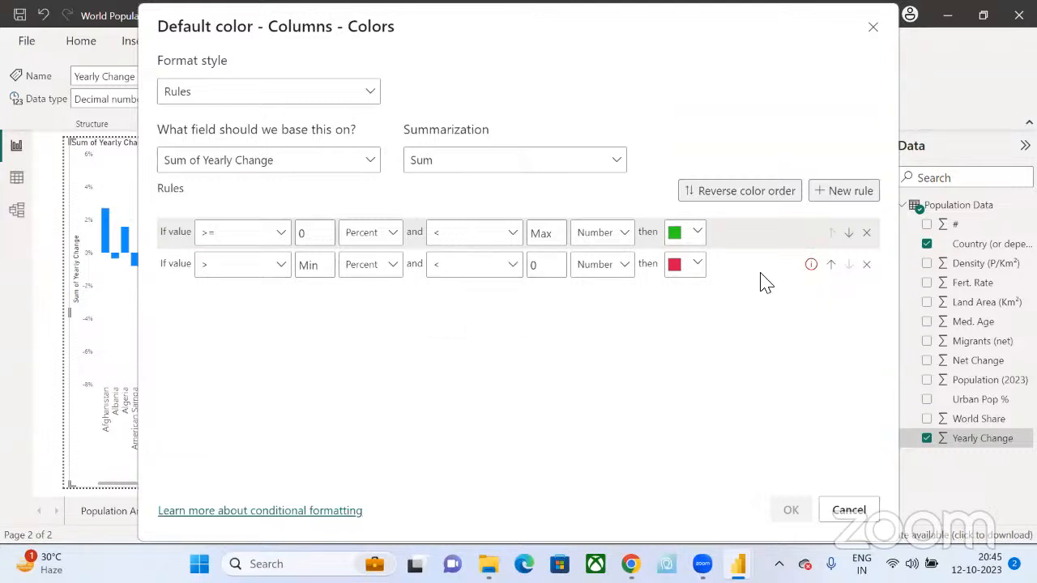
click(605, 267)
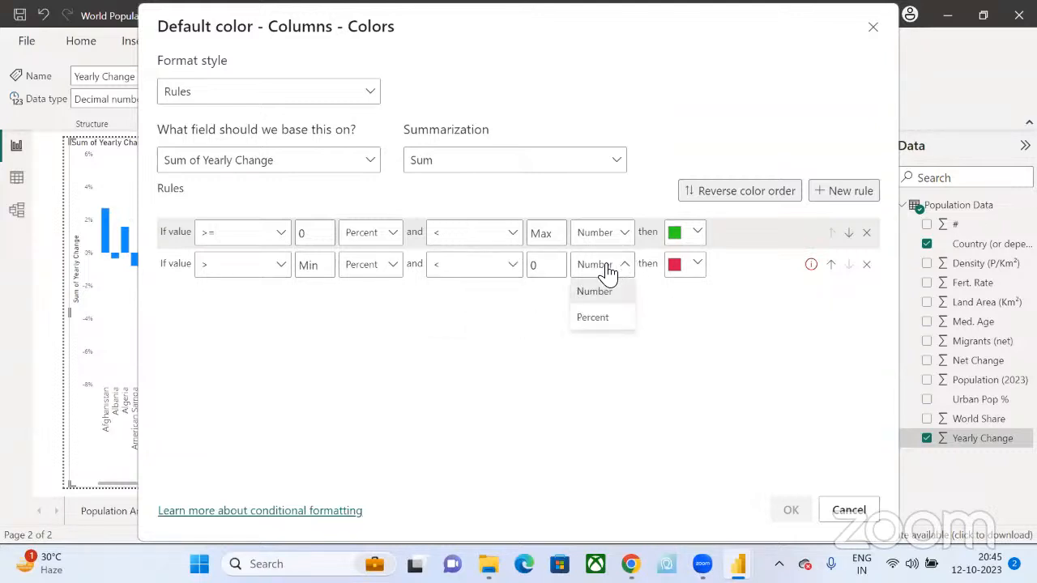
click(594, 317)
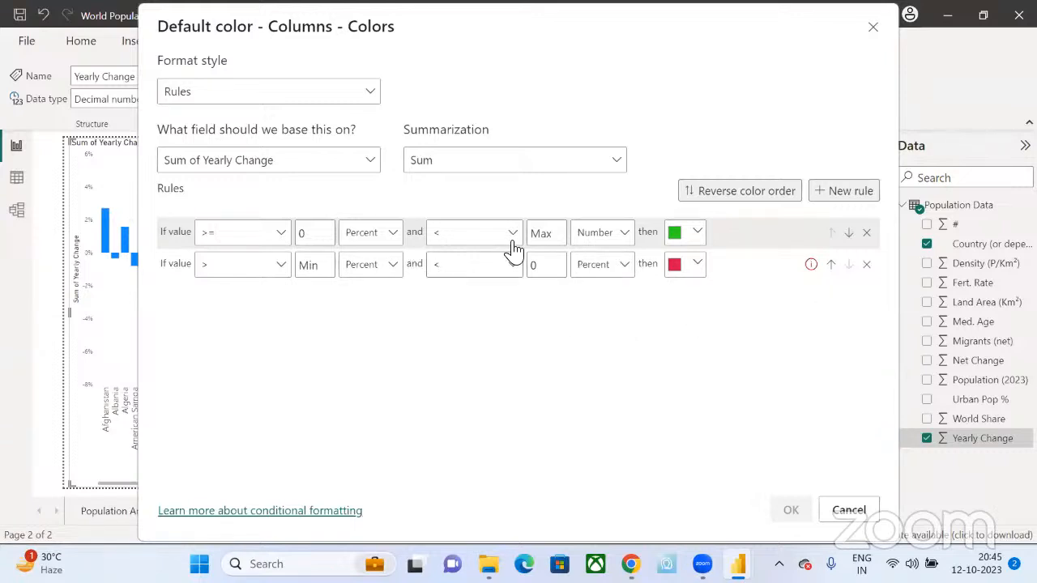
click(600, 243)
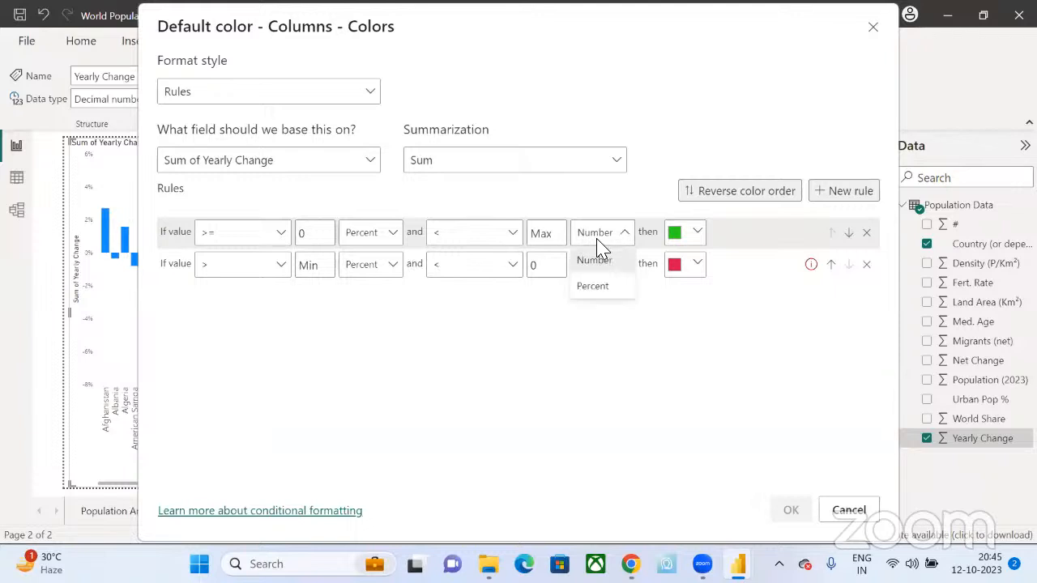
click(592, 284)
mouse_move(820, 243)
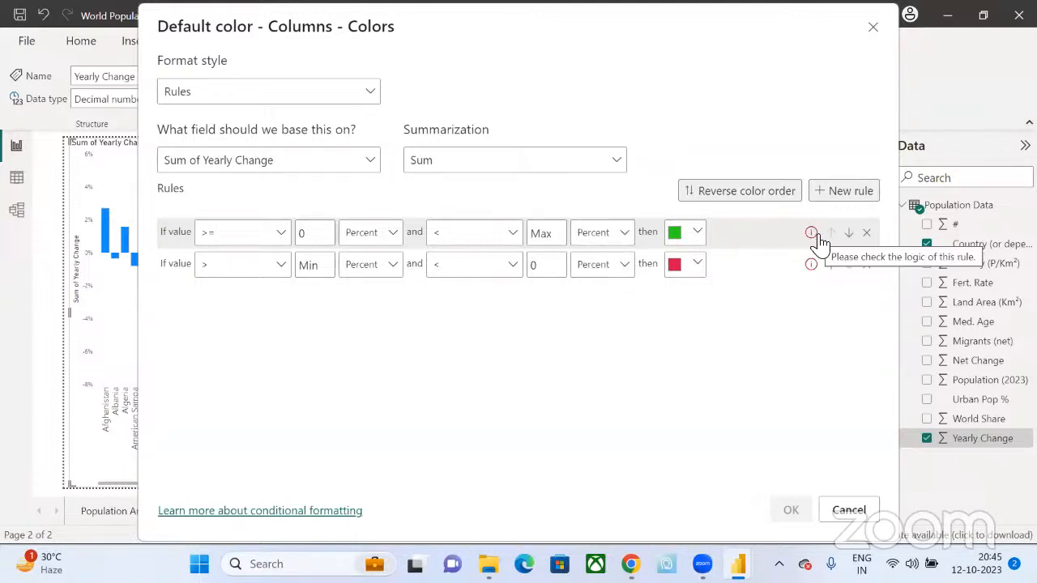
click(511, 238)
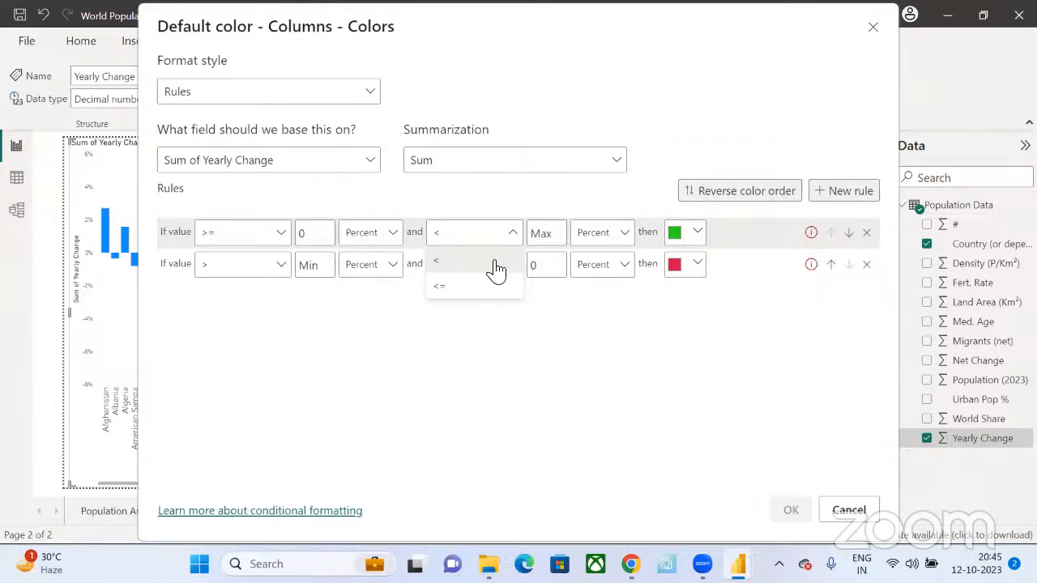
click(738, 264)
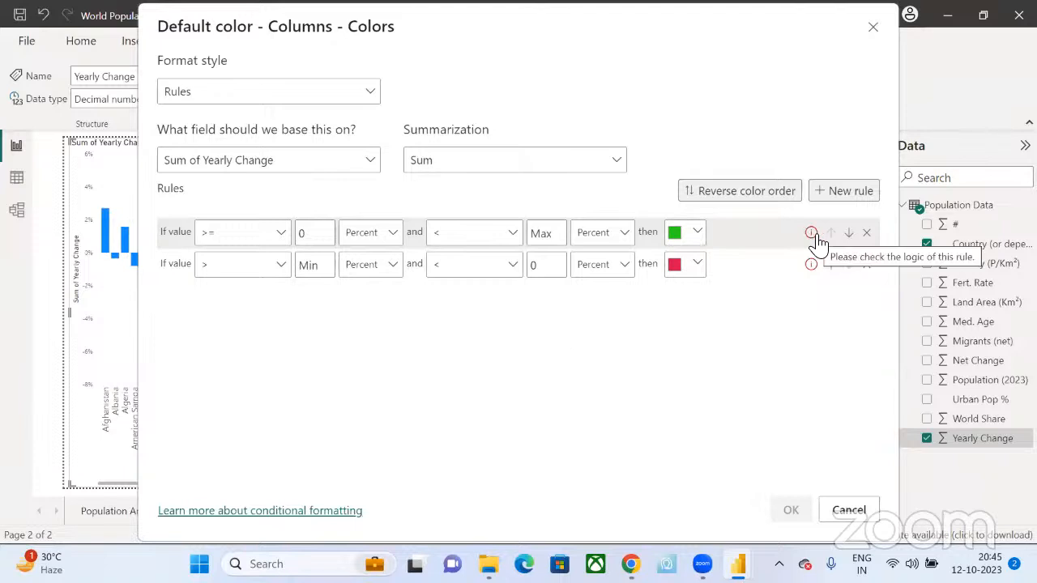
- Set the lower and upper limit types of both color rules to Number and apply the rules to the chart
click(396, 235)
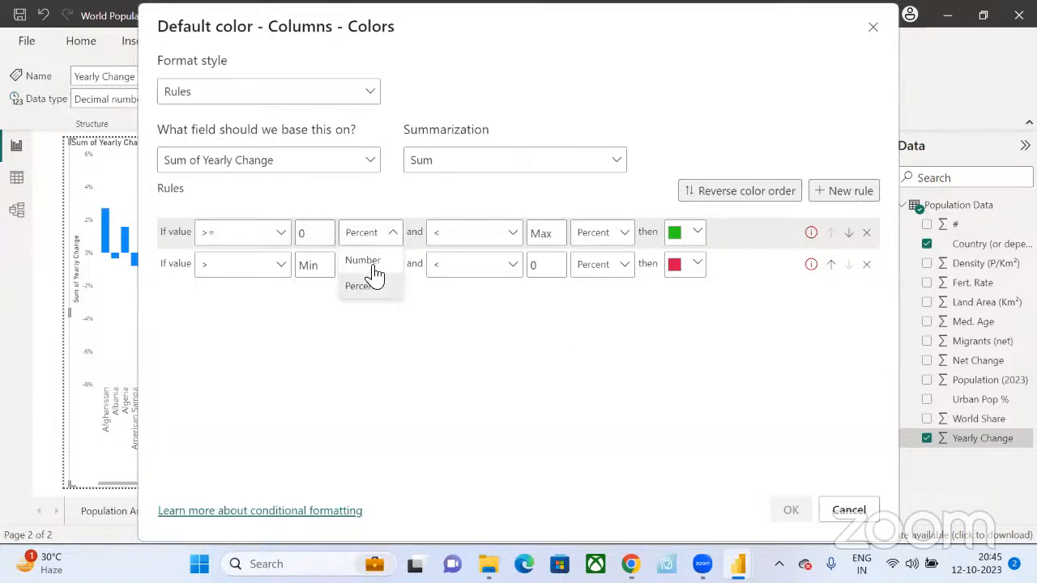
click(371, 264)
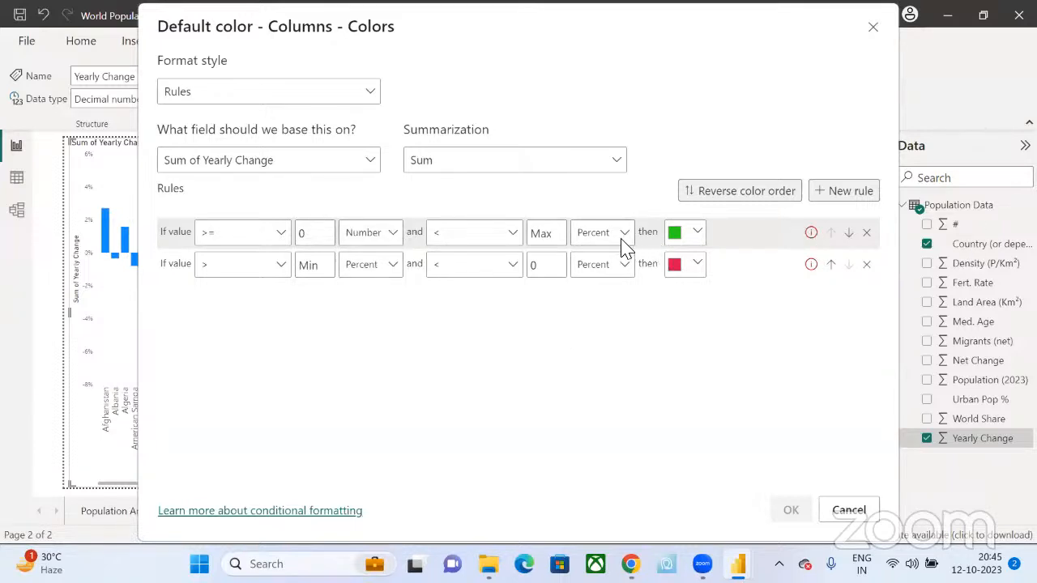
click(624, 235)
click(596, 259)
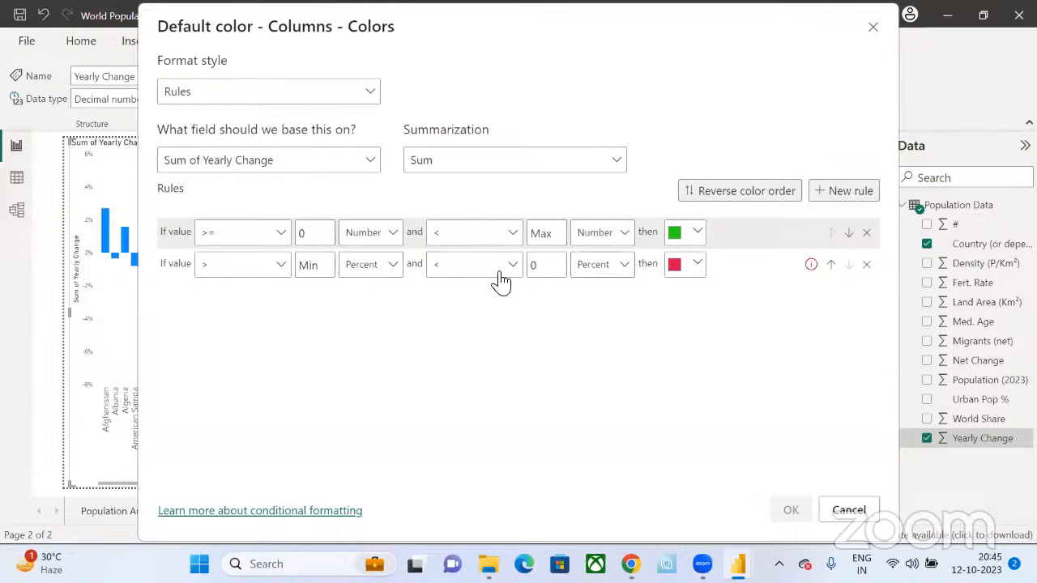
click(389, 270)
click(379, 293)
click(621, 264)
click(596, 292)
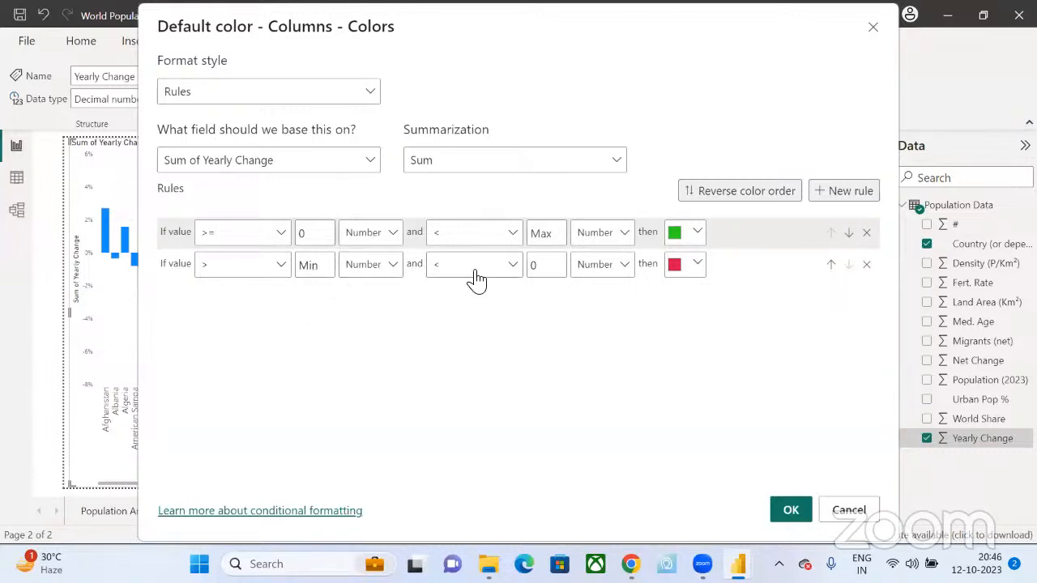
click(787, 510)
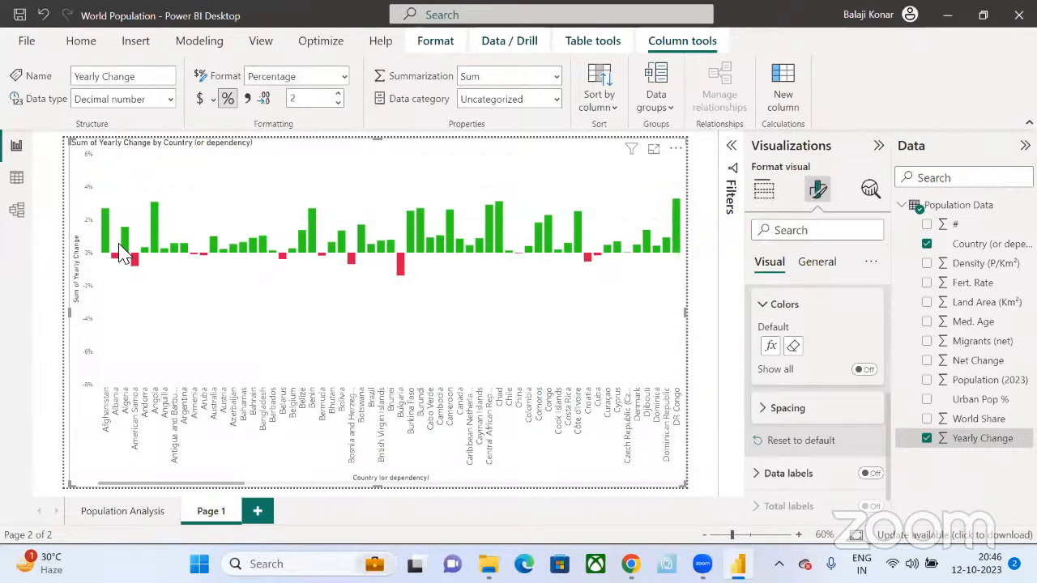
- Examine the column colors for positive and negative yearly change across all countries in the chart
scroll(119, 253, down, 10)
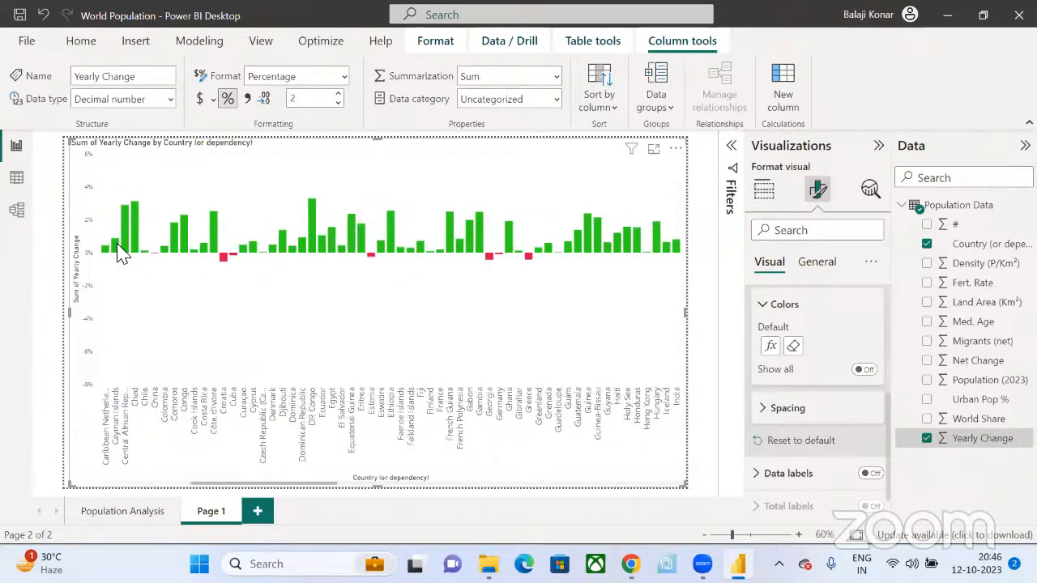
scroll(119, 253, down, 10)
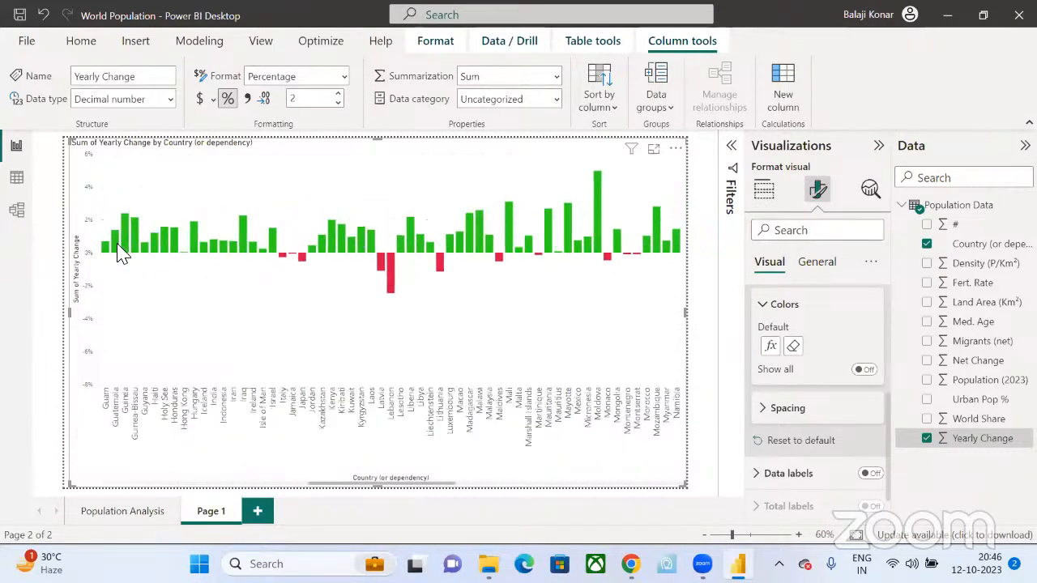
scroll(120, 252, up, 20)
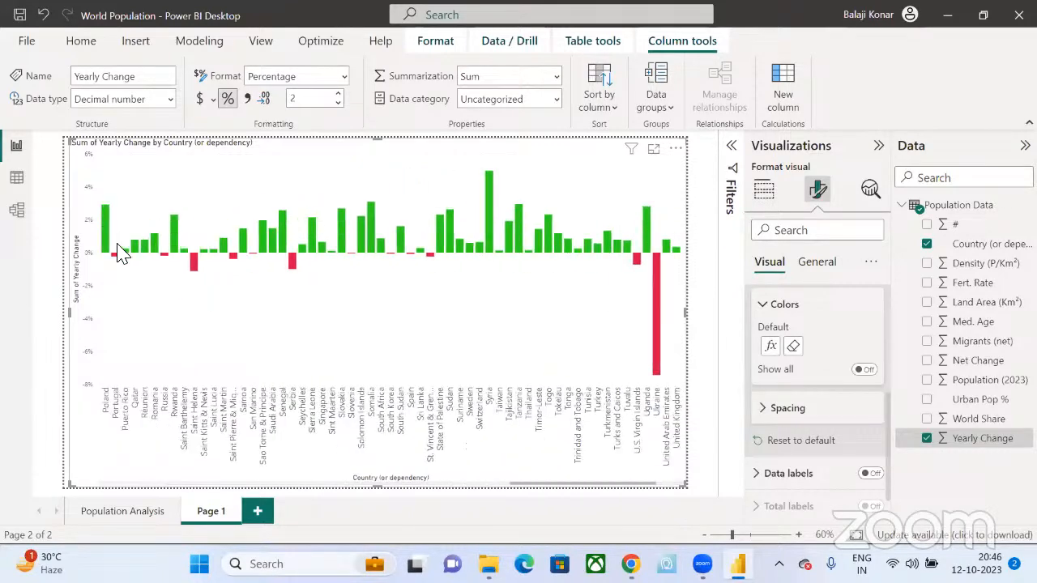
scroll(456, 313, up, 3)
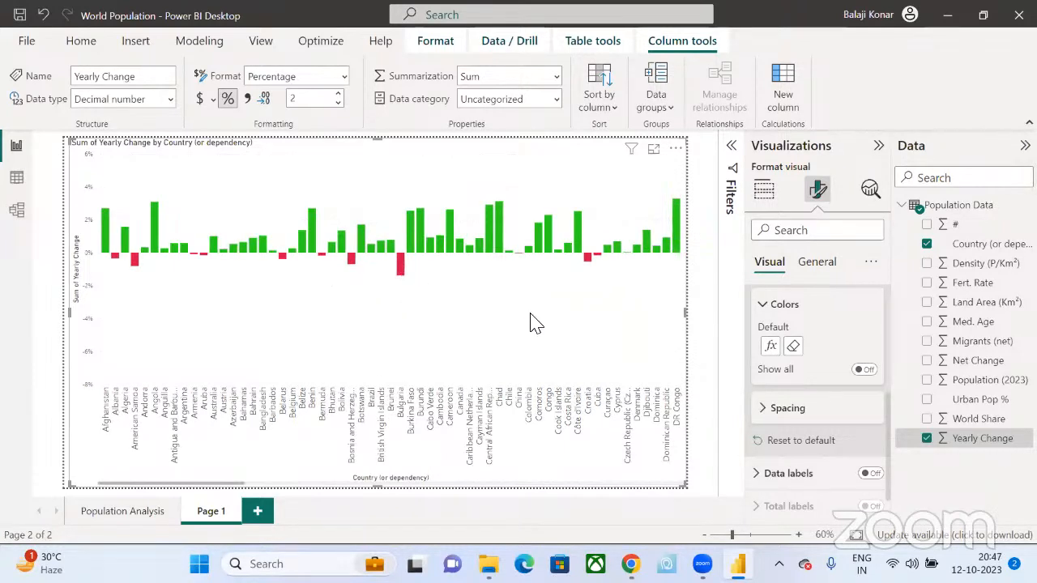
scroll(536, 322, down, 5)
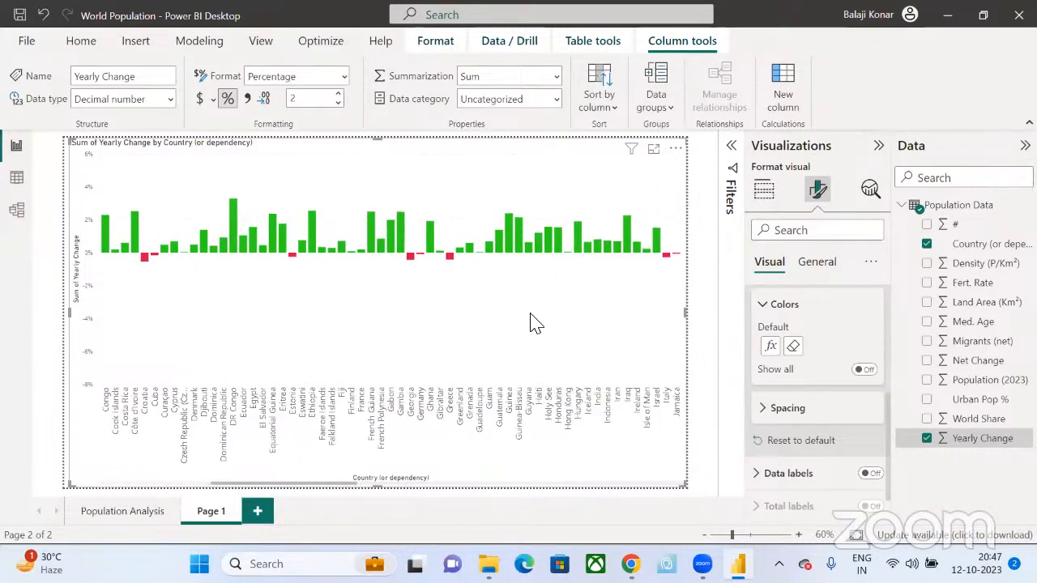
scroll(536, 323, down, 6)
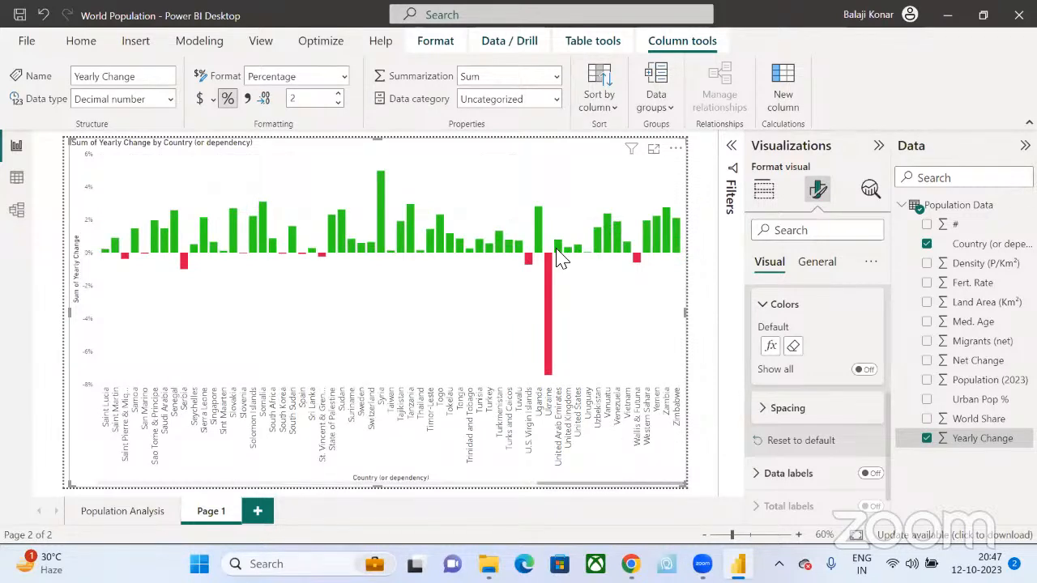
mouse_move(557, 252)
- Reopen the columns' conditional color settings and change the format style to Field value
click(771, 346)
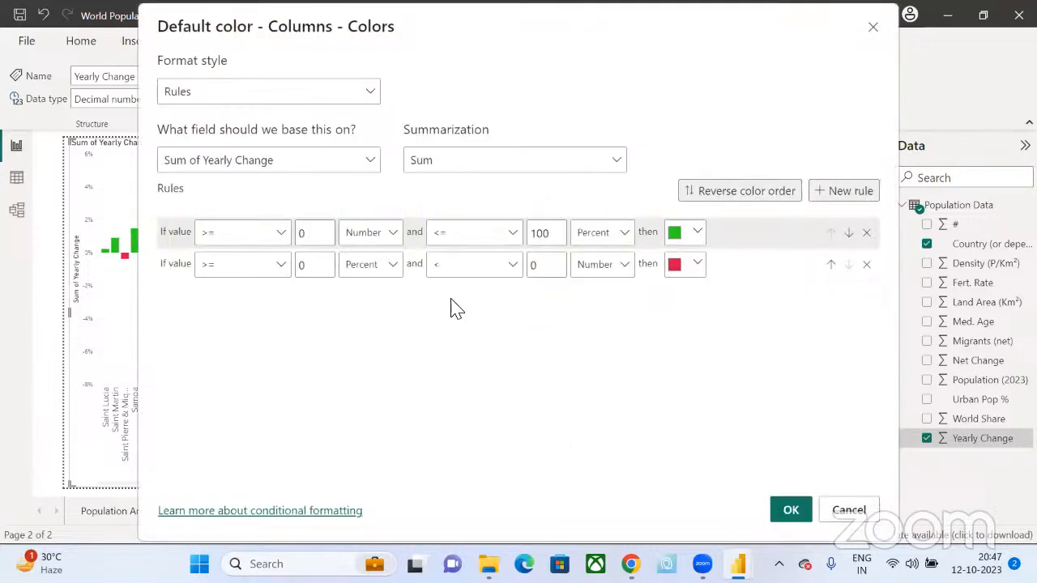
click(342, 99)
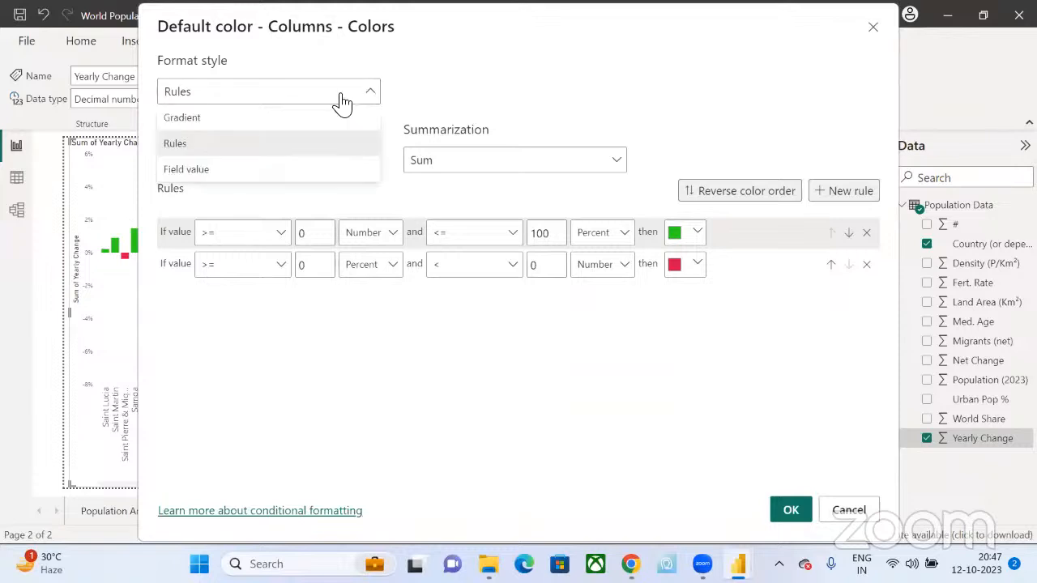
click(284, 167)
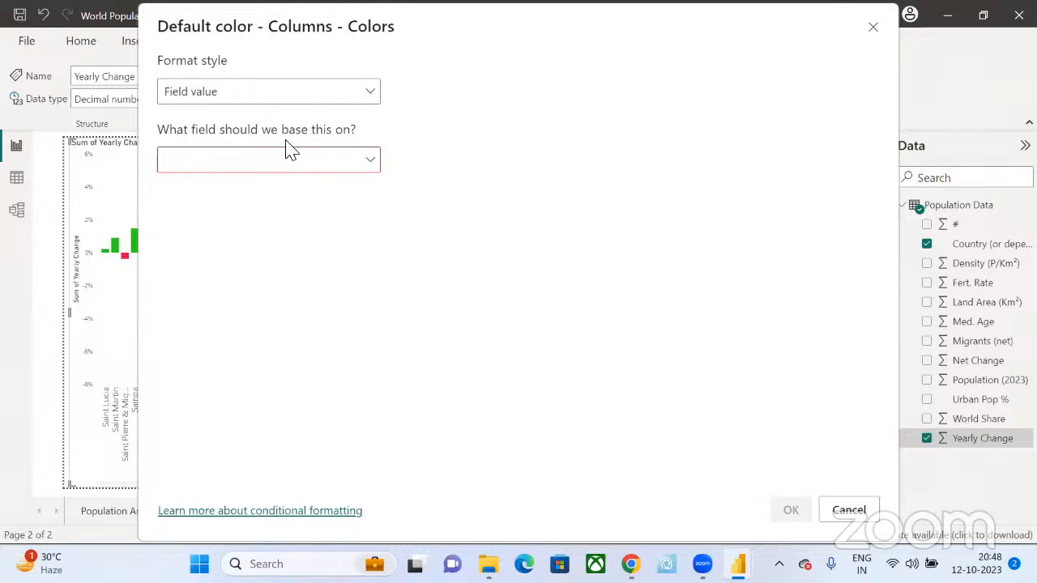
- Try basing the column colors on the first Urban Pop % value and discard the change
click(289, 162)
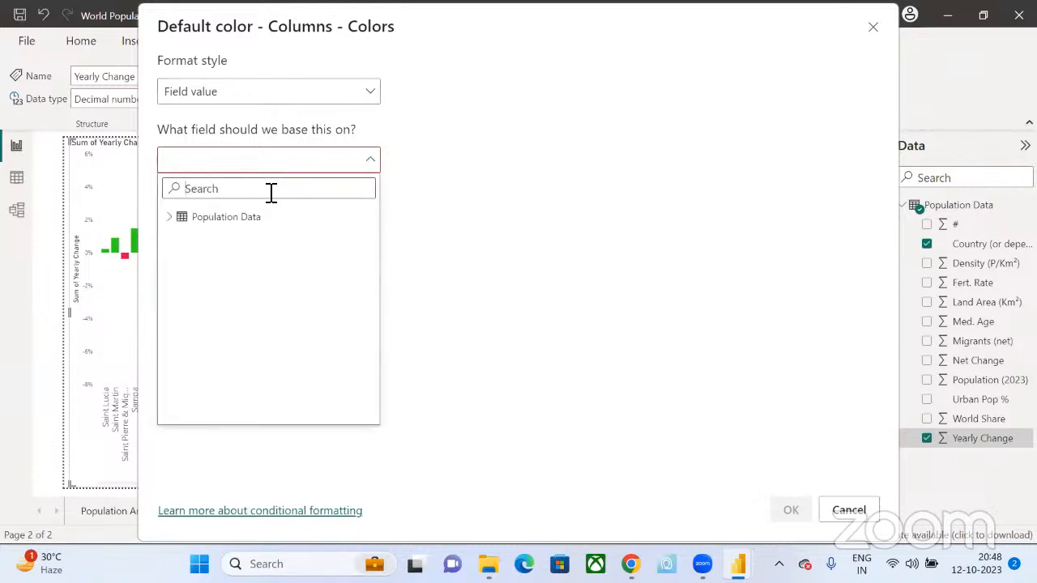
click(169, 220)
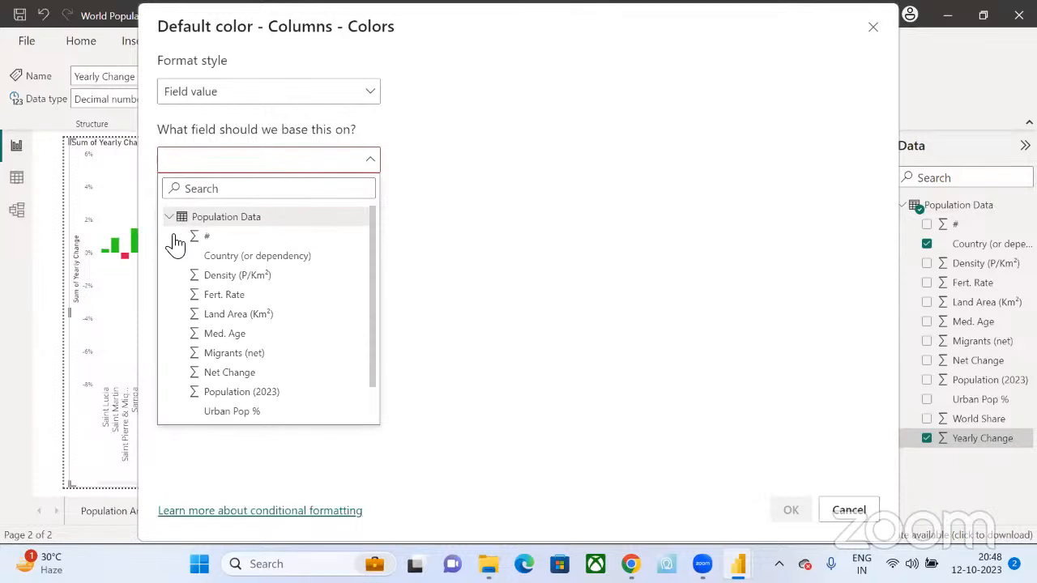
click(232, 236)
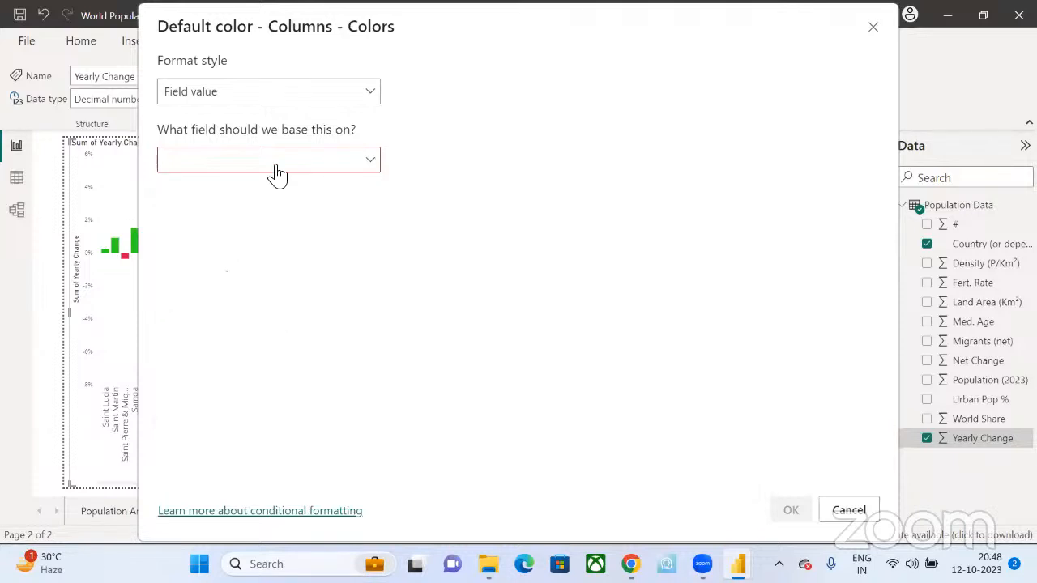
click(275, 162)
click(203, 235)
click(256, 168)
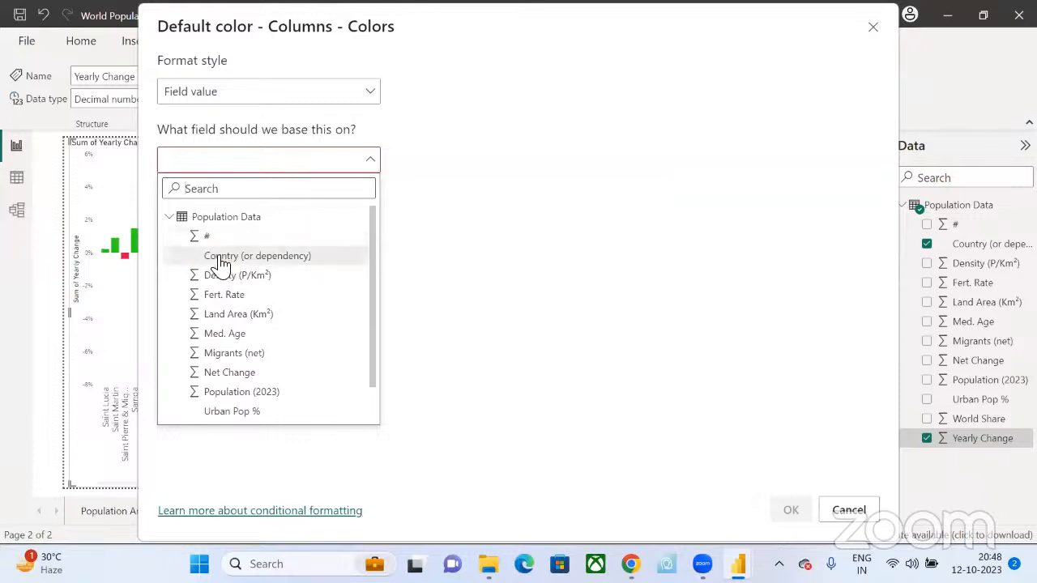
click(217, 412)
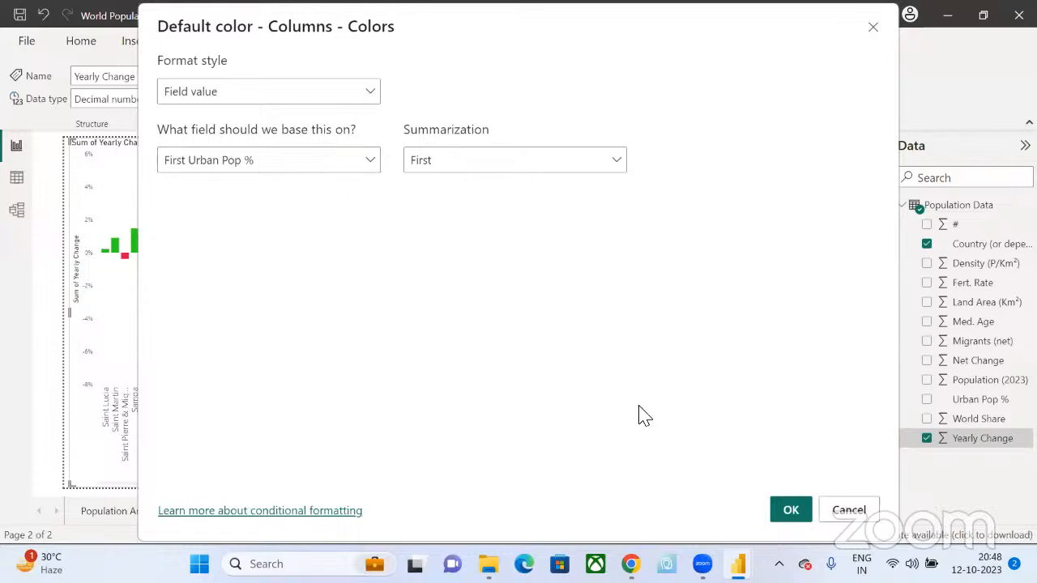
click(849, 509)
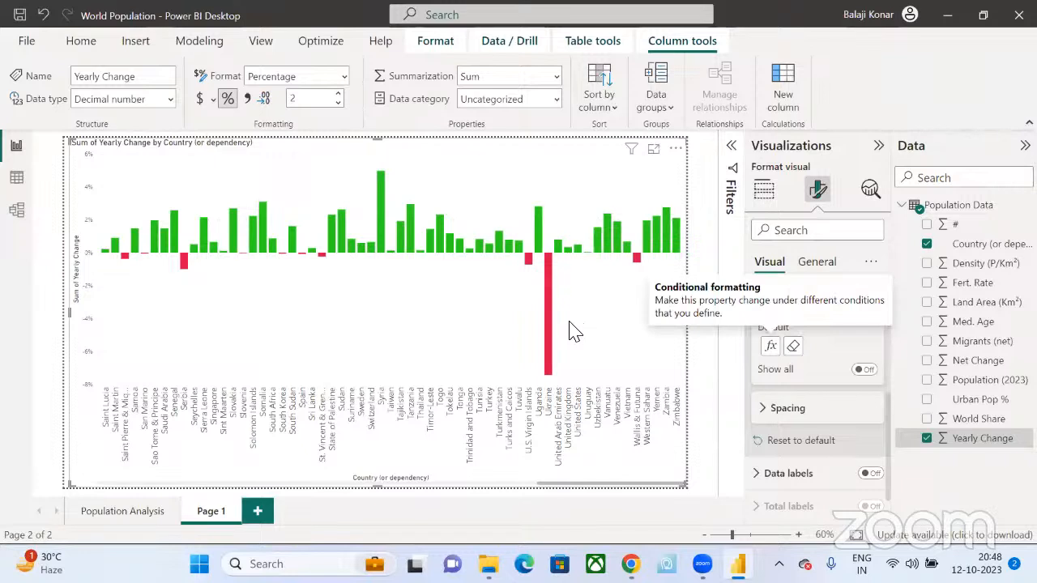
- Review the columns' conditional color rules and the available format styles, closing the settings without changes
mouse_move(536, 239)
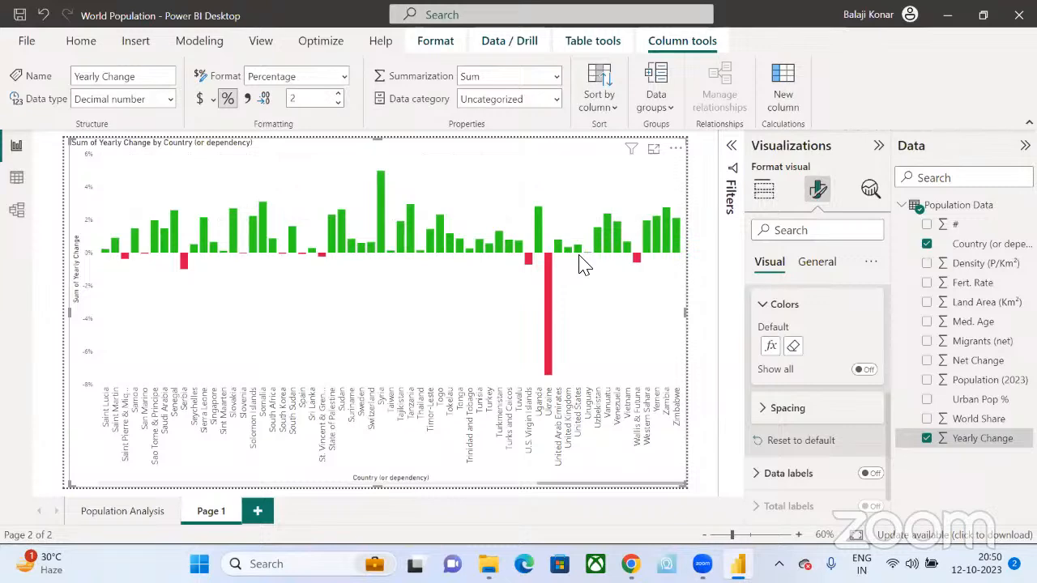
click(770, 346)
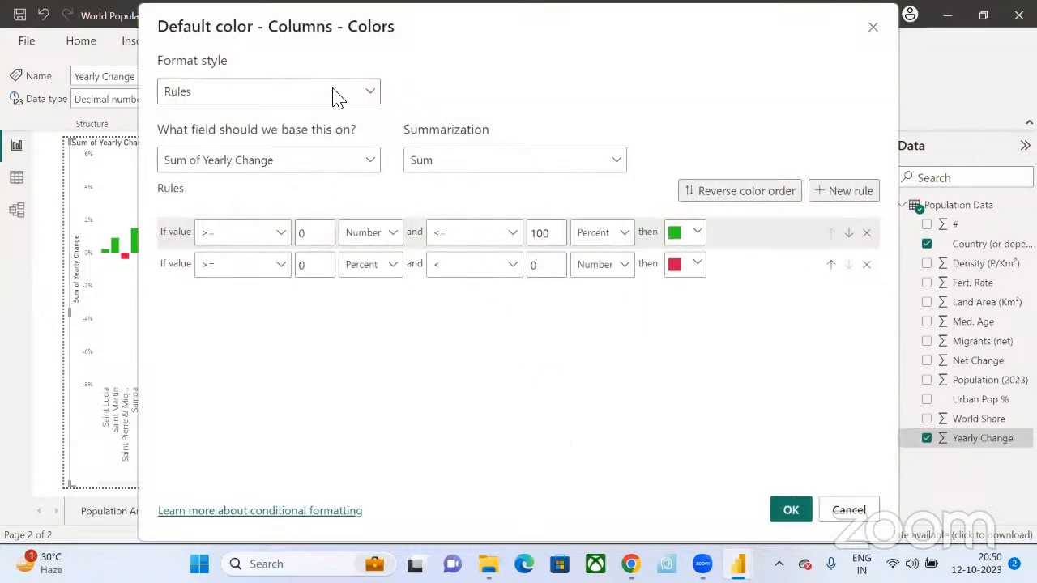
click(335, 97)
click(636, 451)
click(836, 507)
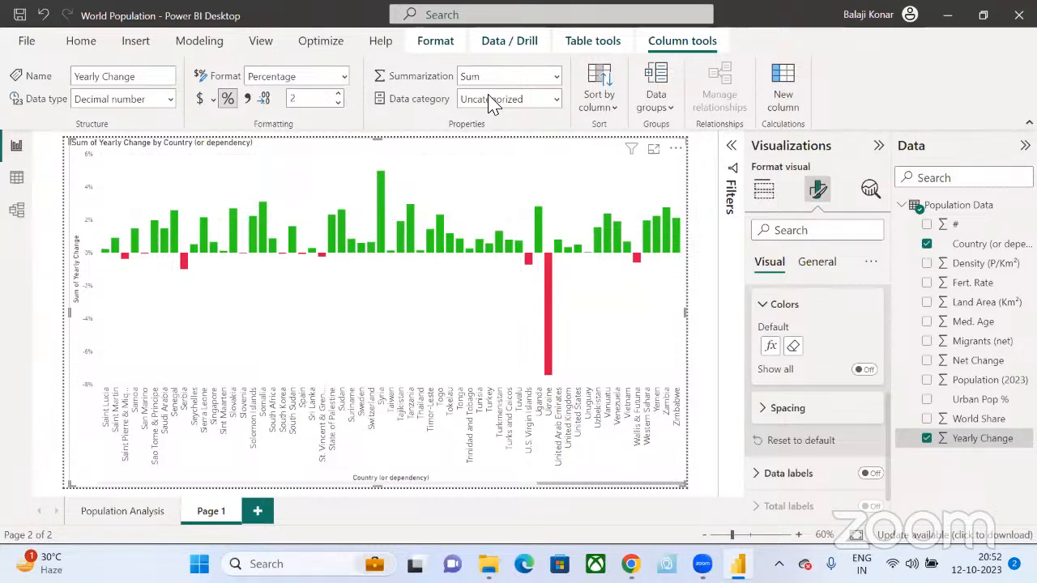
click(770, 346)
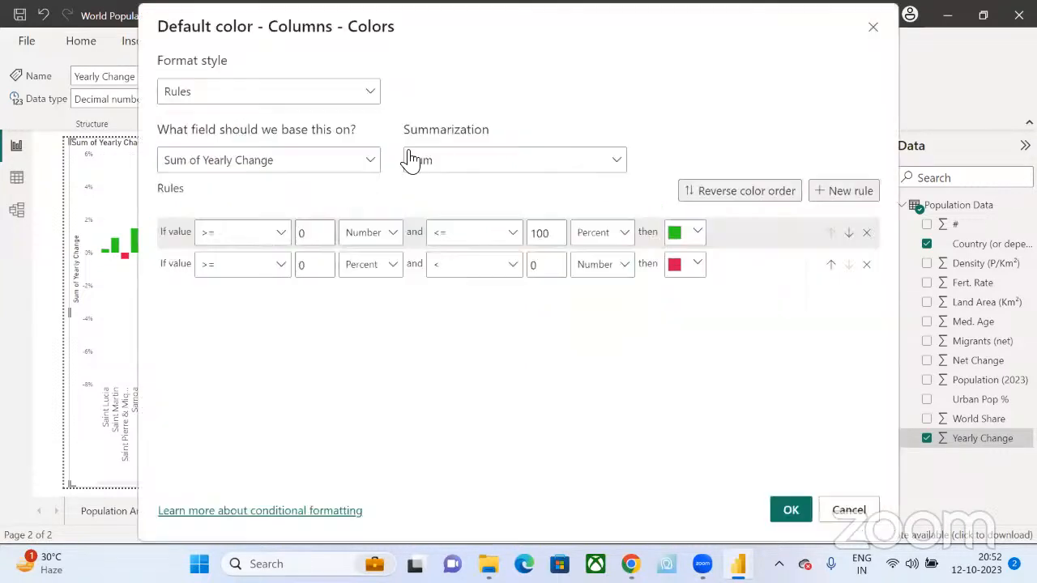
click(253, 92)
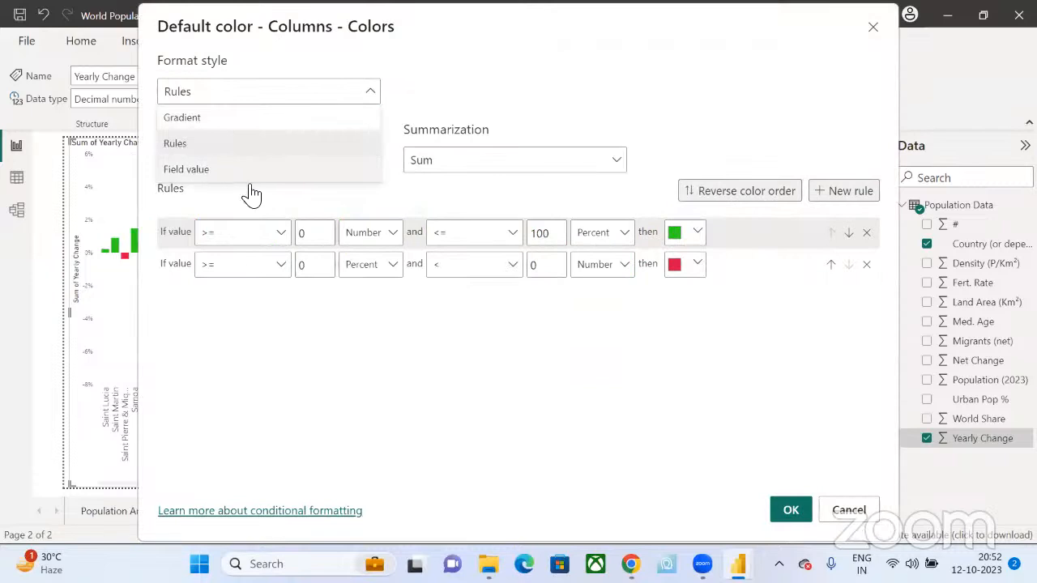
click(864, 526)
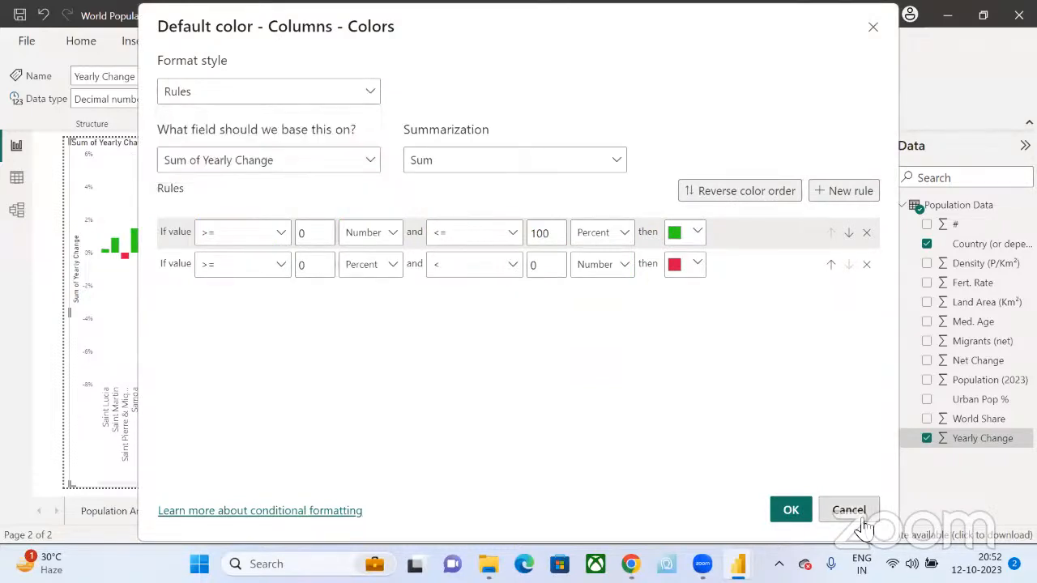
click(864, 526)
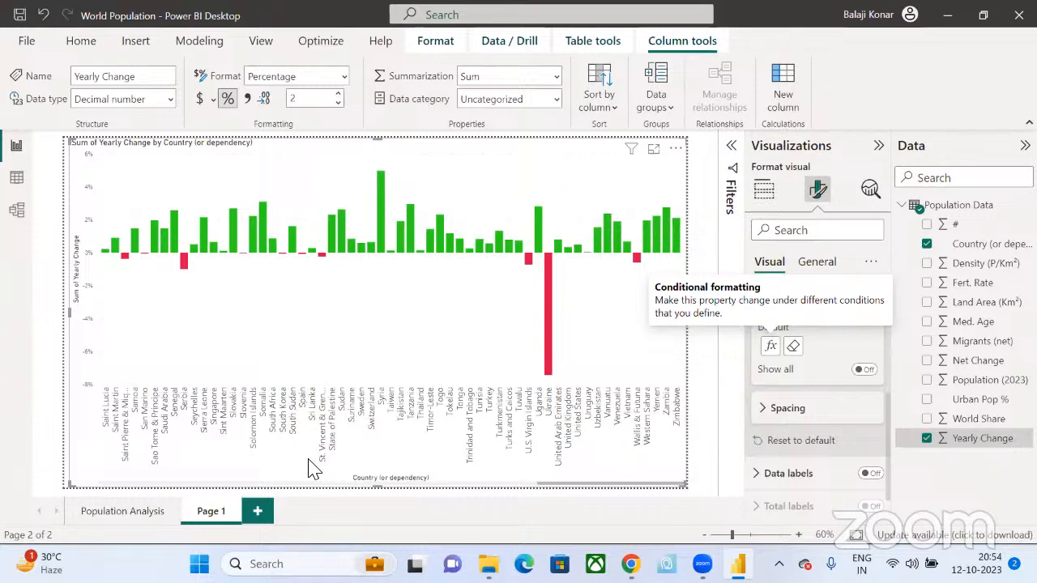
- Inspect the Population Data table's columns through World Share in the data view and return to the report
click(18, 178)
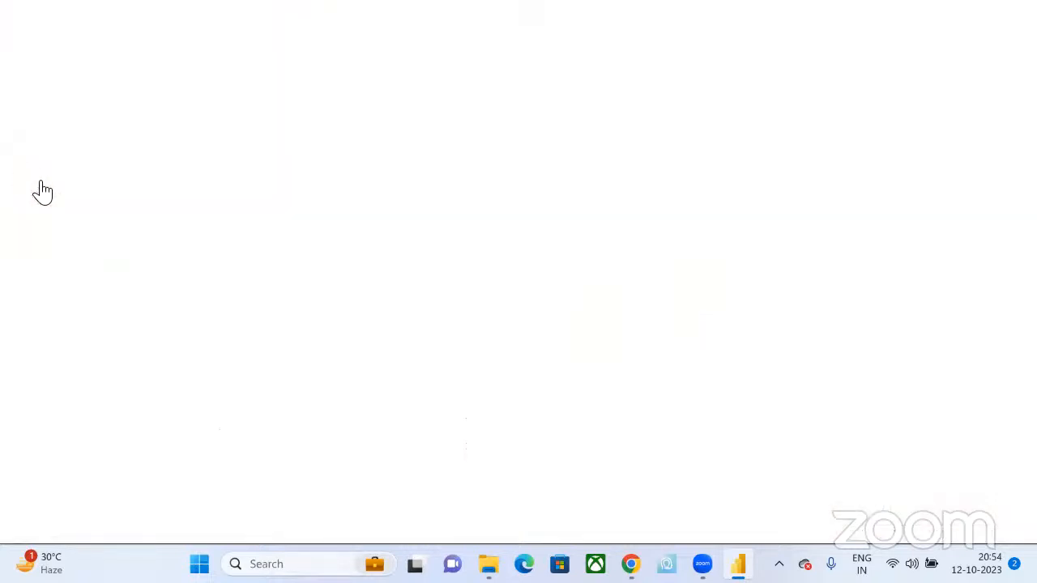
scroll(588, 357, right, 5)
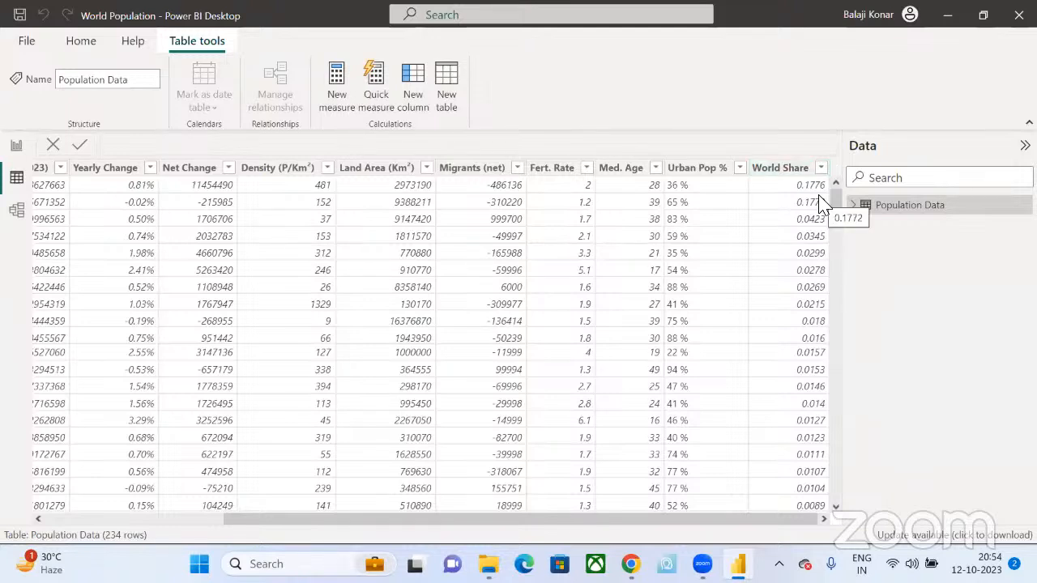
click(17, 146)
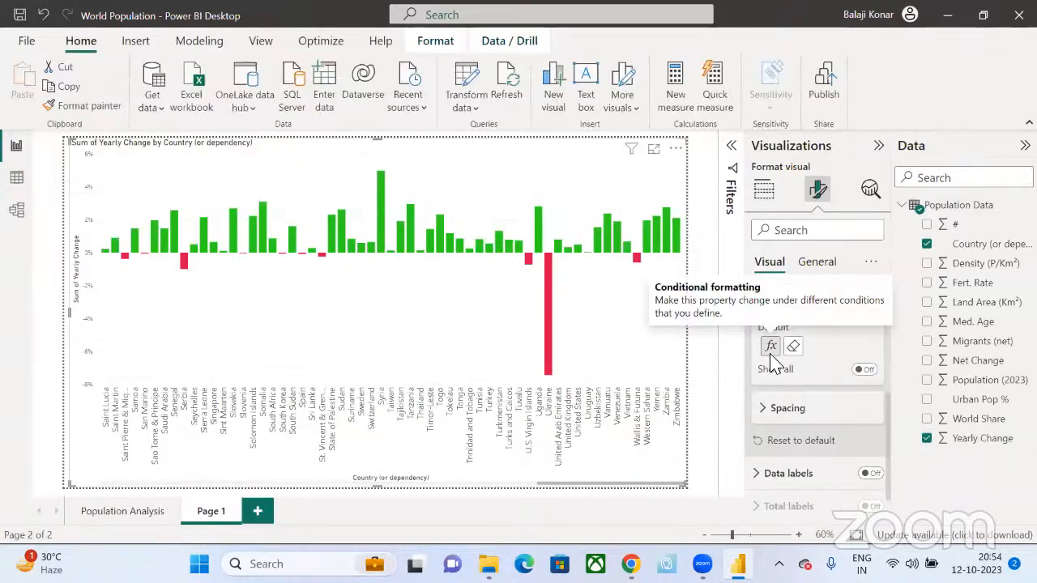
- Try the Field value format style for the column colors, browse the Population Data fields, and cancel the settings
click(768, 347)
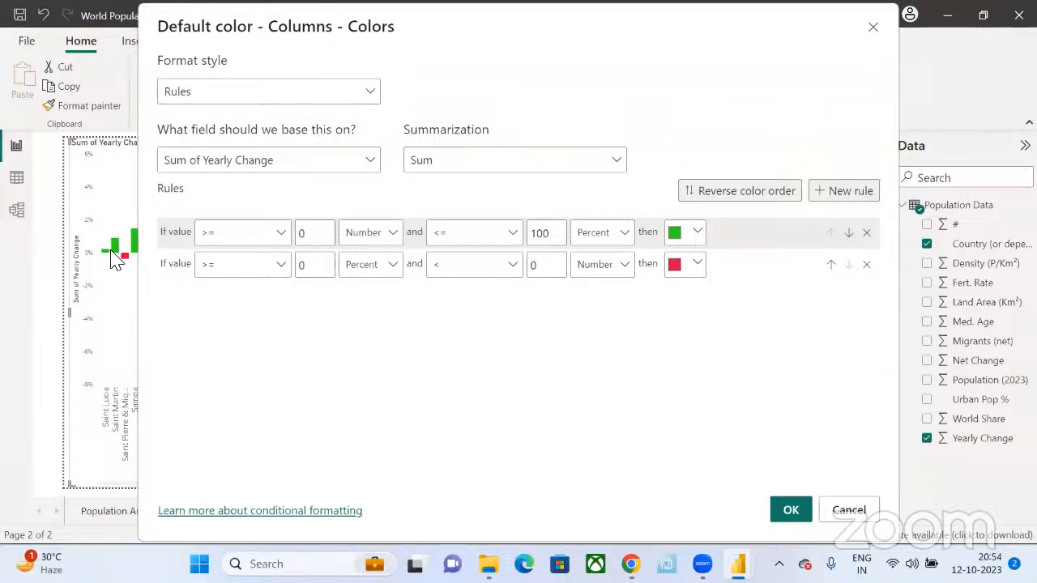
click(238, 97)
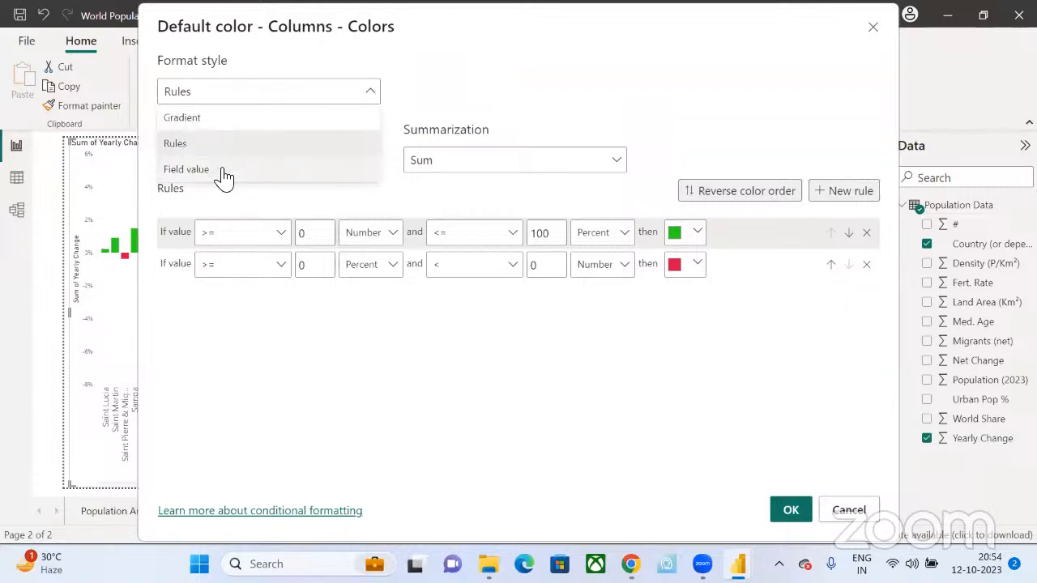
click(224, 172)
click(252, 166)
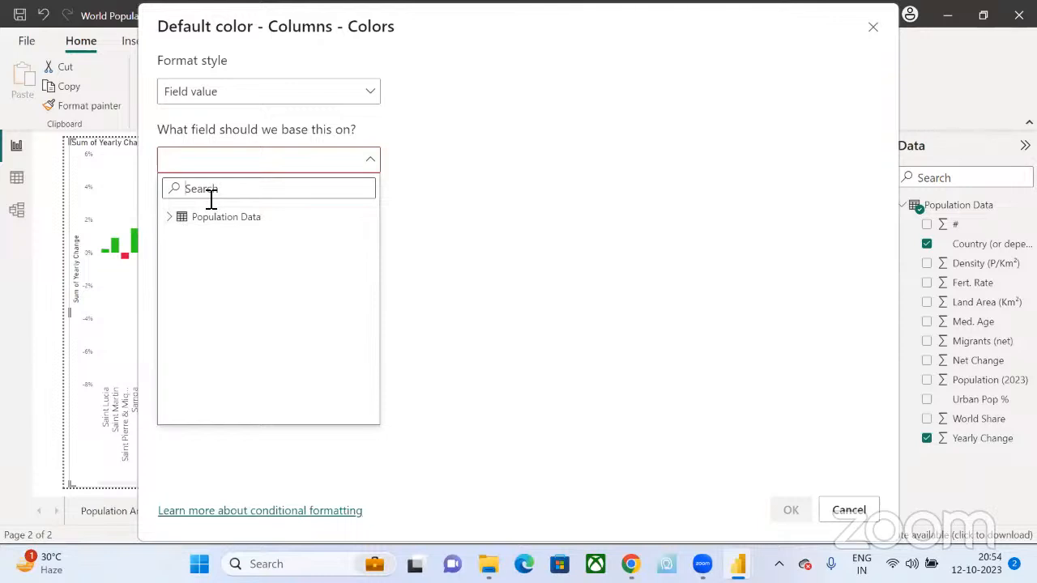
click(170, 217)
scroll(223, 362, down, 1)
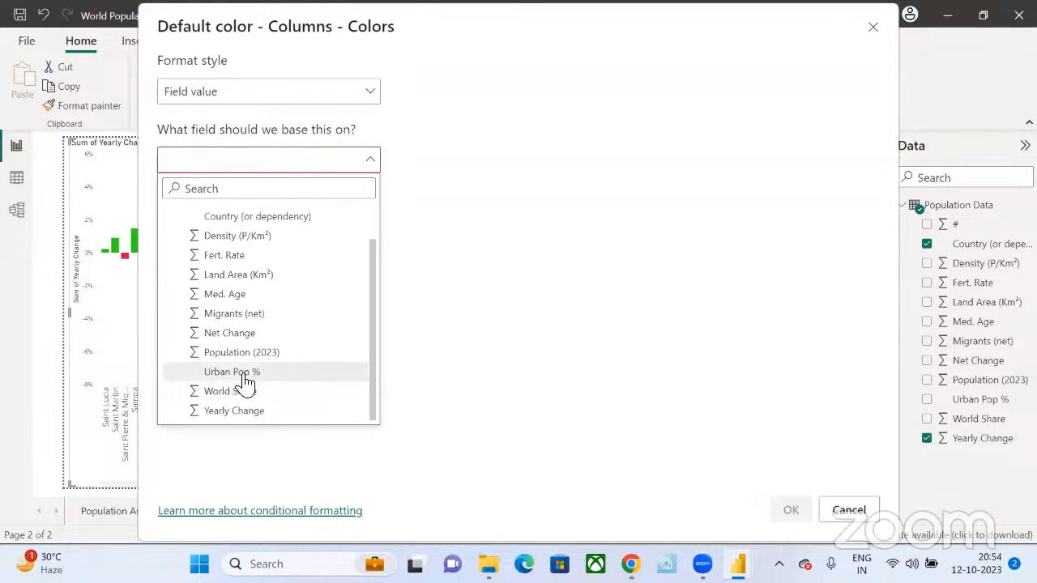
click(850, 522)
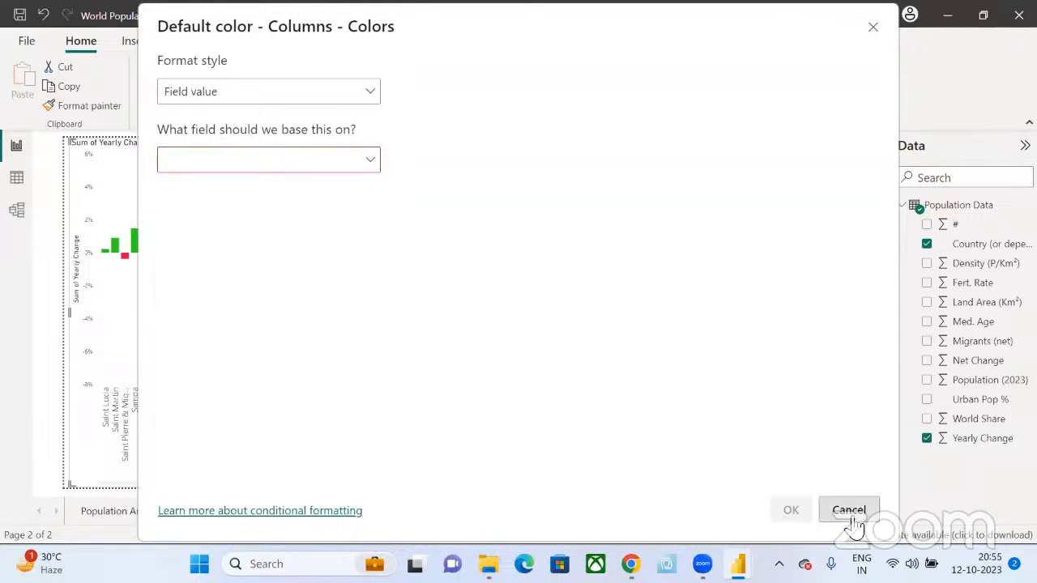
click(849, 510)
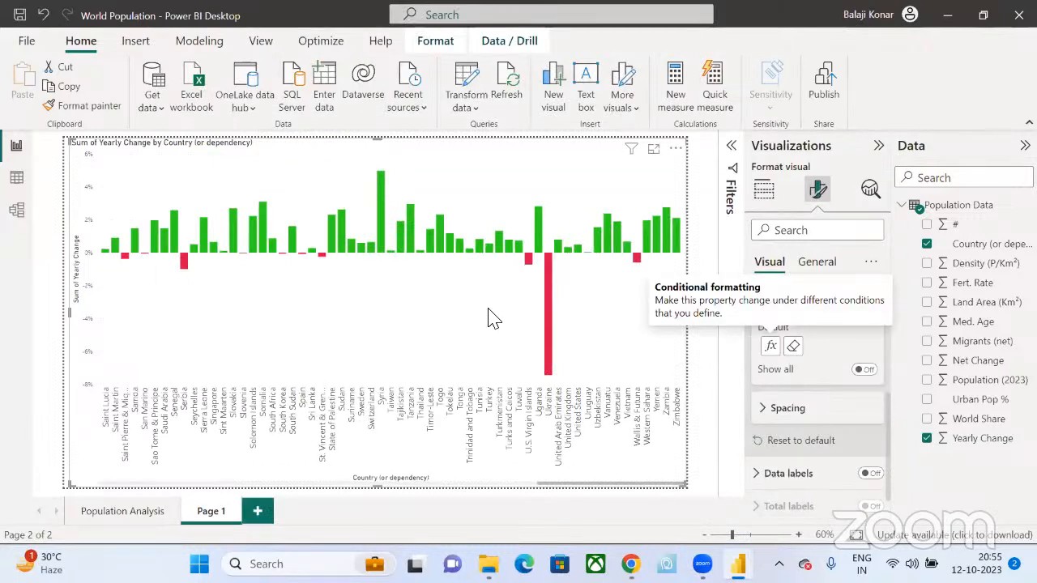